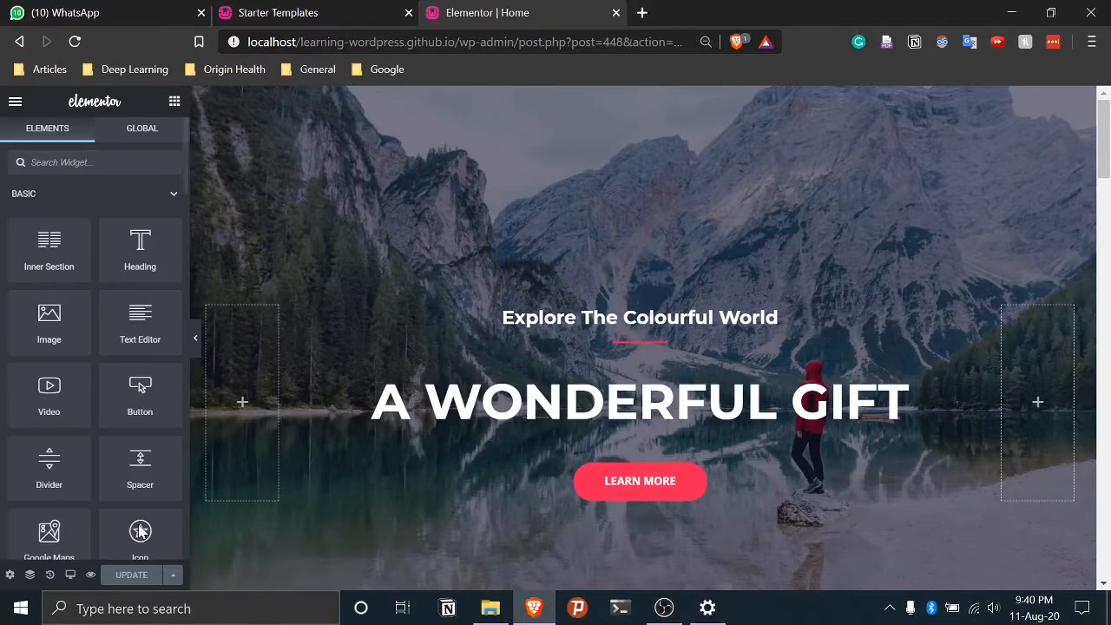
Look through the home page's hero headings, quote section, upcoming events and footer
{"action": "left_click", "coordinate": [601, 394]}
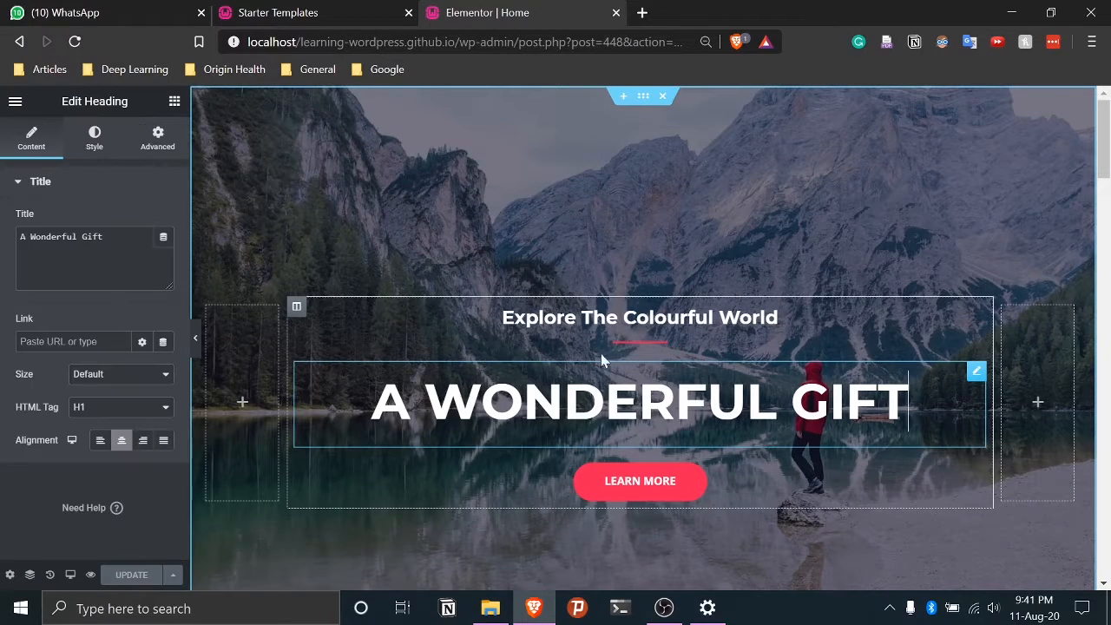
{"action": "left_click", "coordinate": [627, 319]}
{"action": "left_click", "coordinate": [647, 402]}
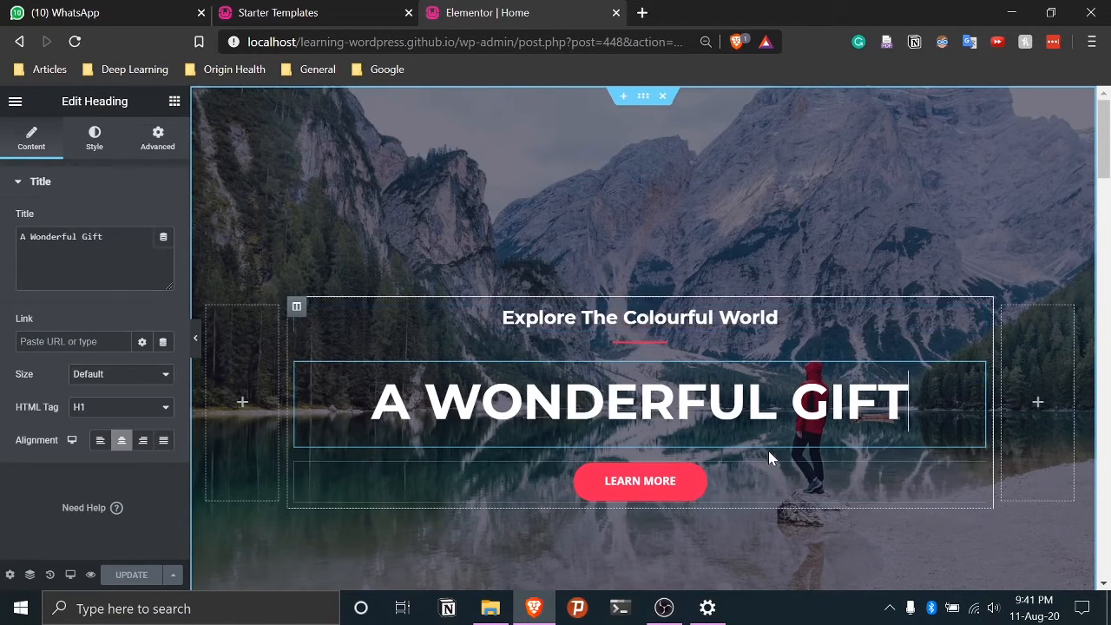
{"action": "scroll", "coordinate": [769, 459], "scroll_direction": "down", "scroll_amount": 8}
{"action": "left_click", "coordinate": [866, 176]}
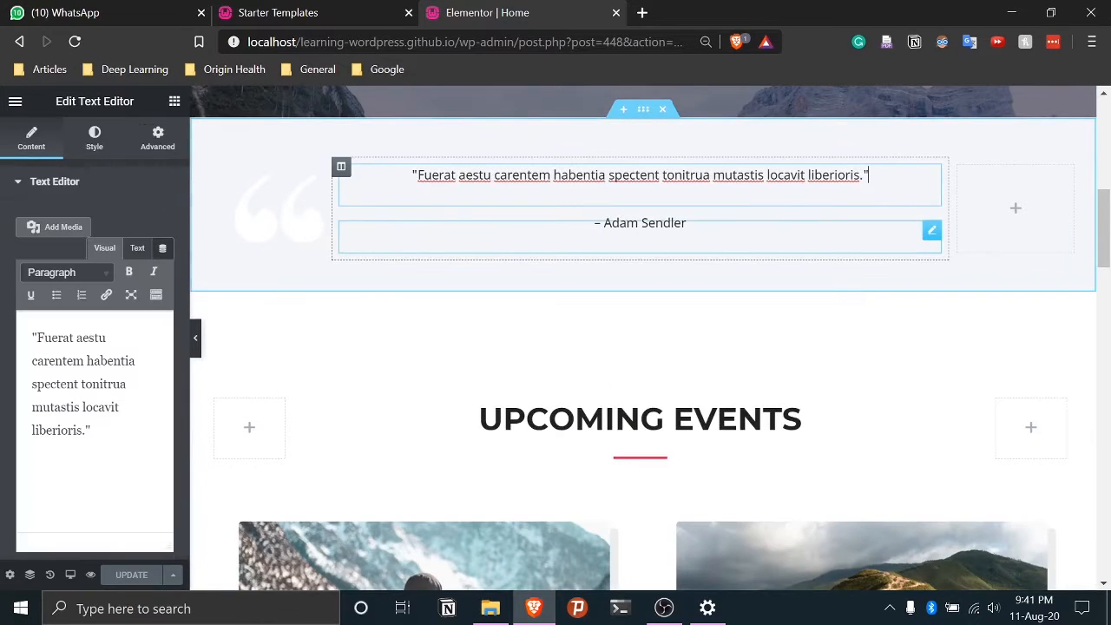
{"action": "left_click", "coordinate": [643, 224]}
{"action": "left_click", "coordinate": [660, 419]}
{"action": "scroll", "coordinate": [680, 427], "scroll_direction": "down", "scroll_amount": 7}
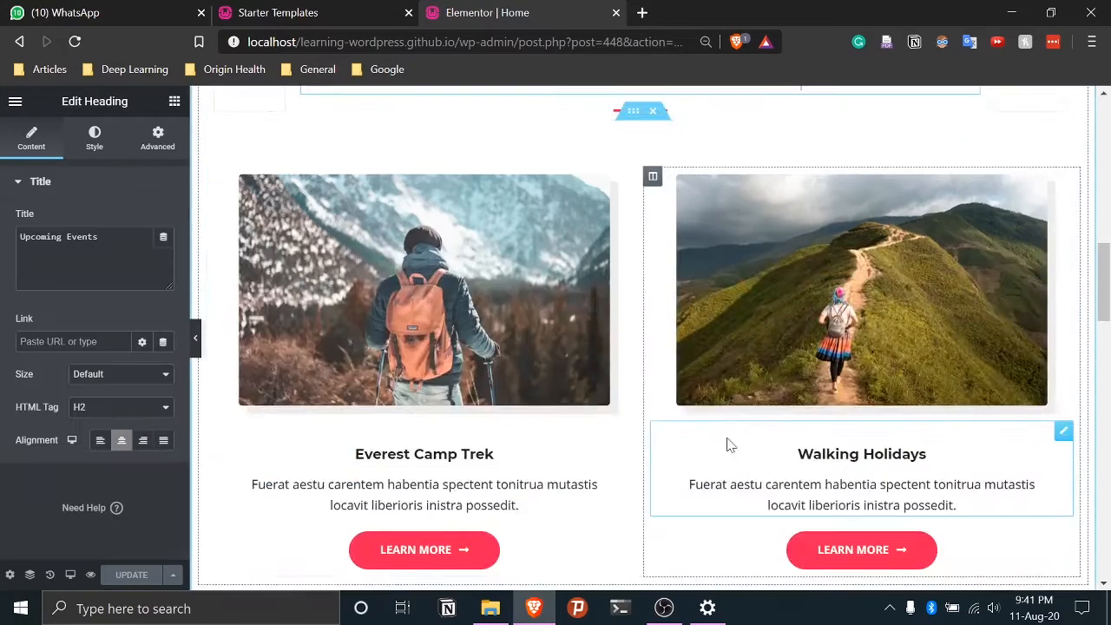
{"action": "scroll", "coordinate": [678, 421], "scroll_direction": "down", "scroll_amount": 20}
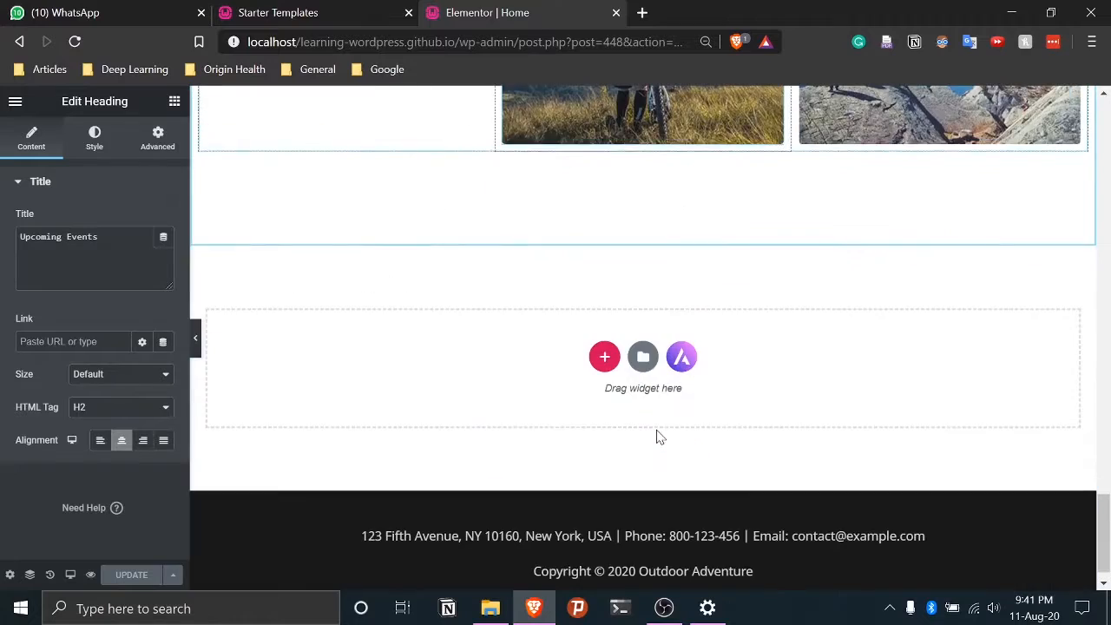
{"action": "scroll", "coordinate": [656, 430], "scroll_direction": "up", "scroll_amount": 16}
{"action": "scroll", "coordinate": [656, 430], "scroll_direction": "up", "scroll_amount": 10}
Replace the "A Wonderful Gift" hero heading text with "Learning Wordpress"
{"action": "left_click", "coordinate": [657, 434]}
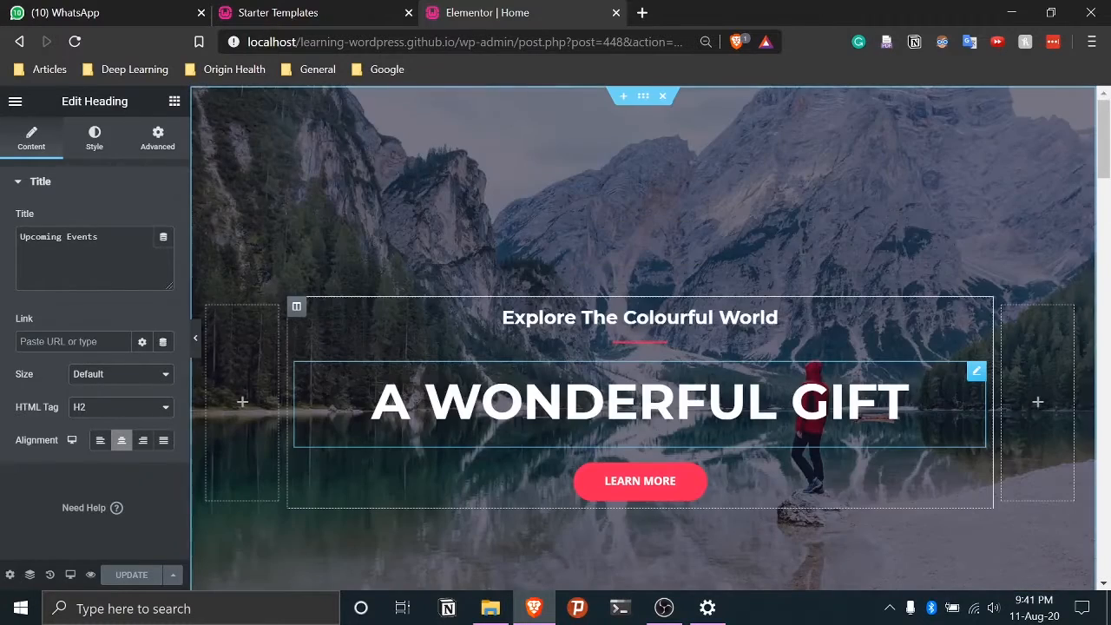
{"action": "left_click_drag", "start_coordinate": [908, 405], "coordinate": [261, 454]}
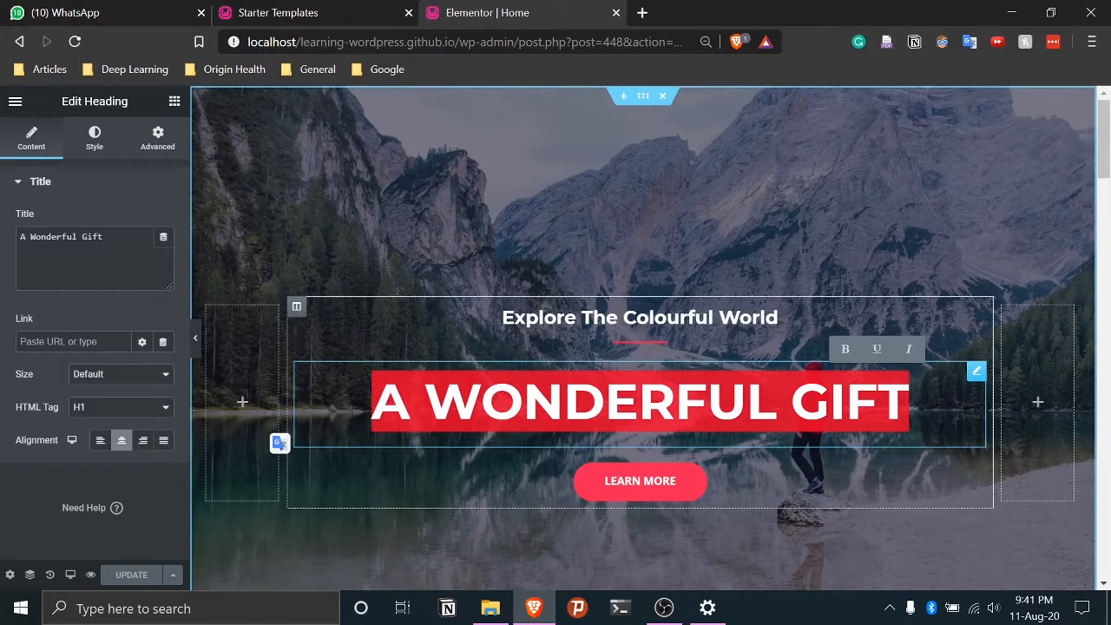
{"action": "type", "text": "Learnning"}
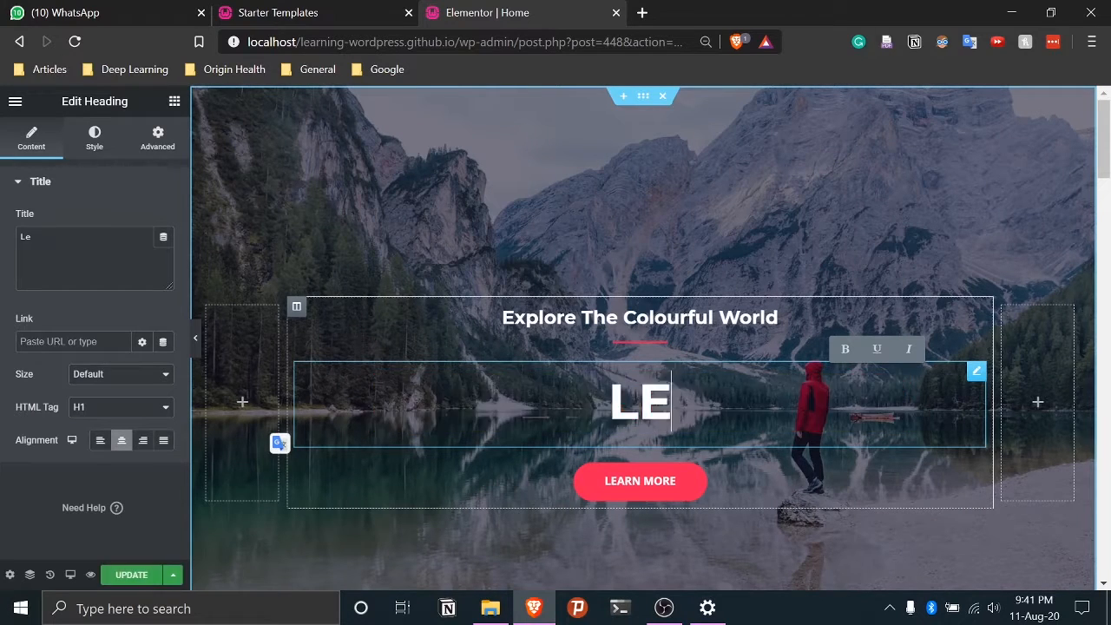
{"action": "key", "text": "BackSpace"}
{"action": "key", "text": "BackSpace"}
{"action": "key", "text": "BackSpace"}
{"action": "key", "text": "BackSpace"}
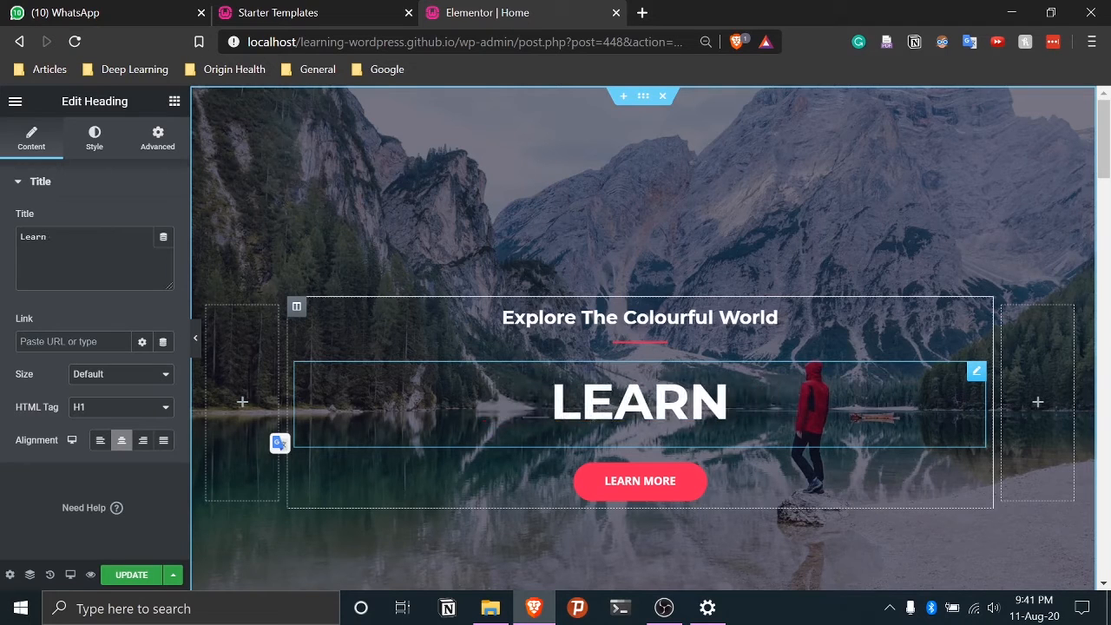
{"action": "type", "text": "ing W"}
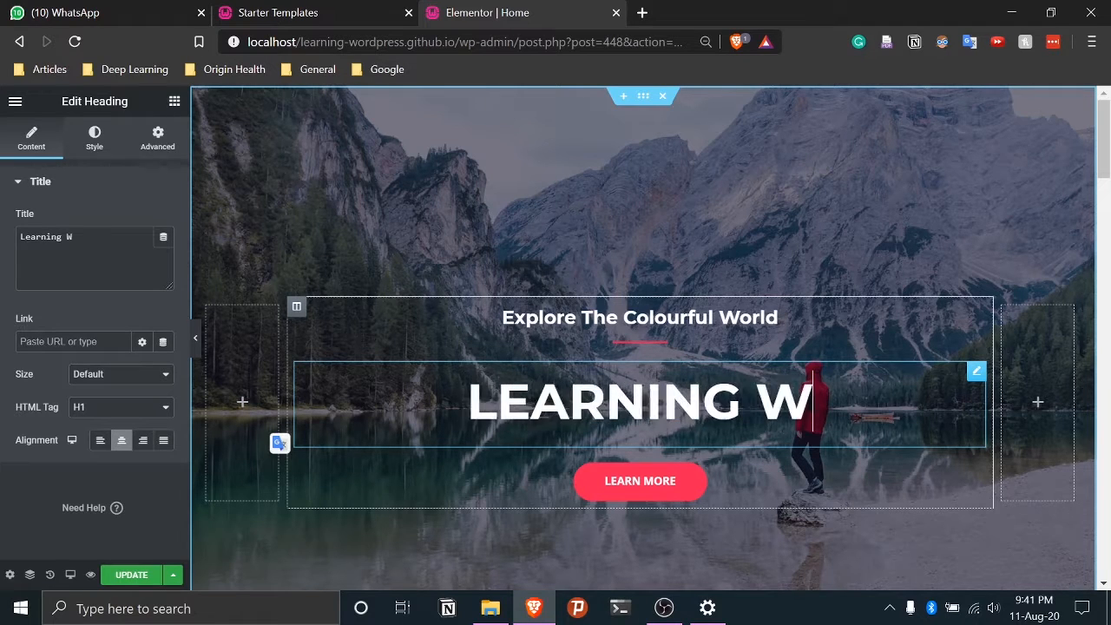
{"action": "type", "text": "ordpress"}
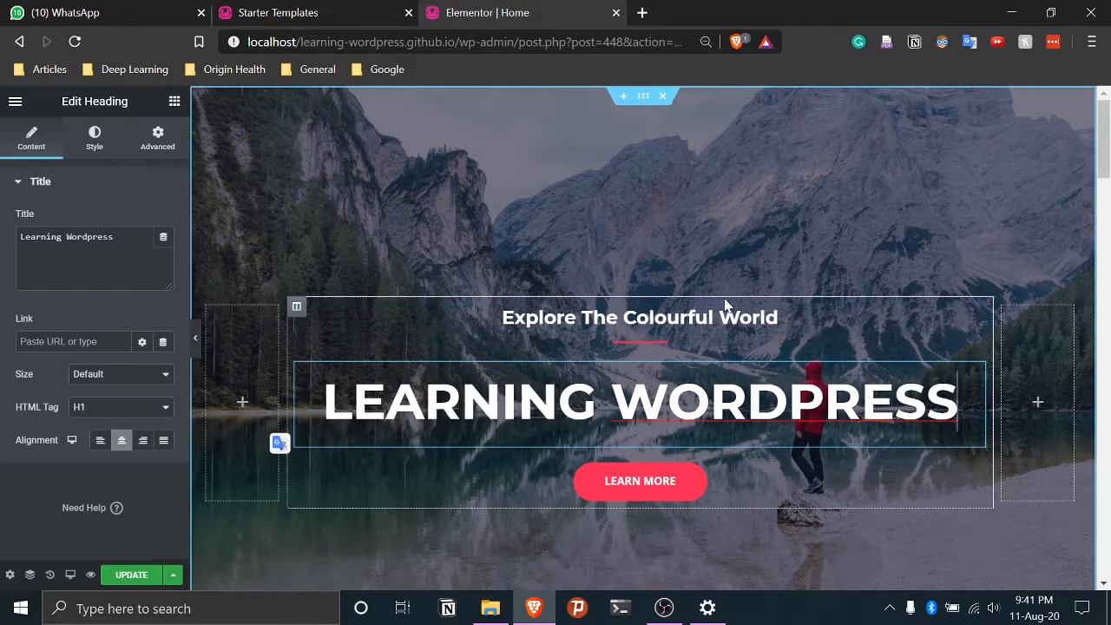
Move the "Explore The Colourful World" subheading between the main hero heading and the button
{"action": "left_click", "coordinate": [775, 317]}
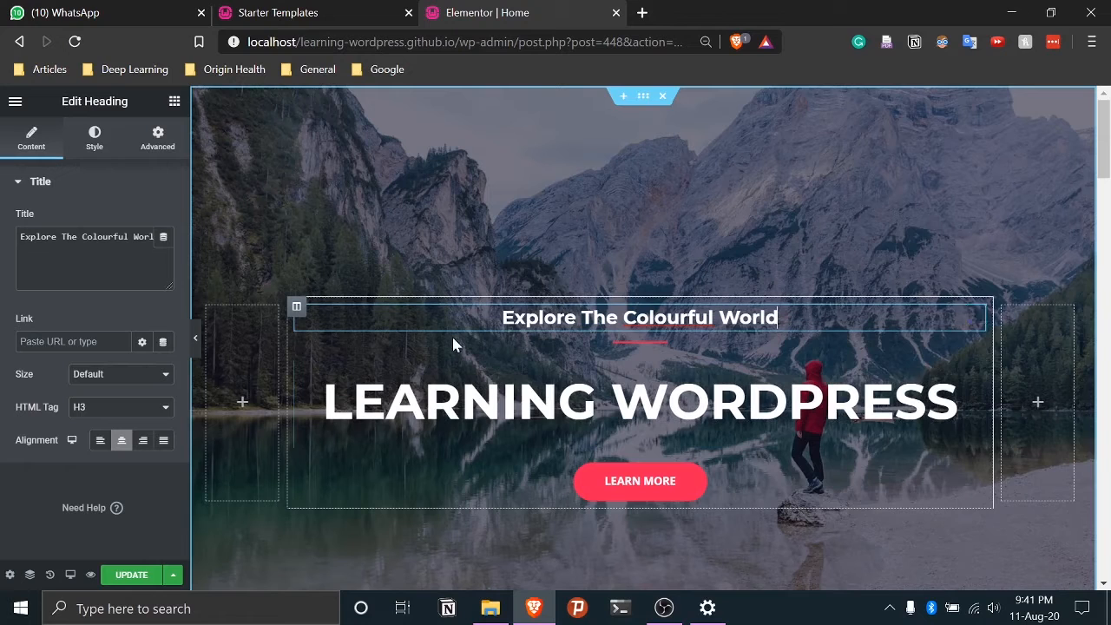
{"action": "left_click_drag", "start_coordinate": [297, 312], "coordinate": [380, 343]}
{"action": "left_click", "coordinate": [753, 401]}
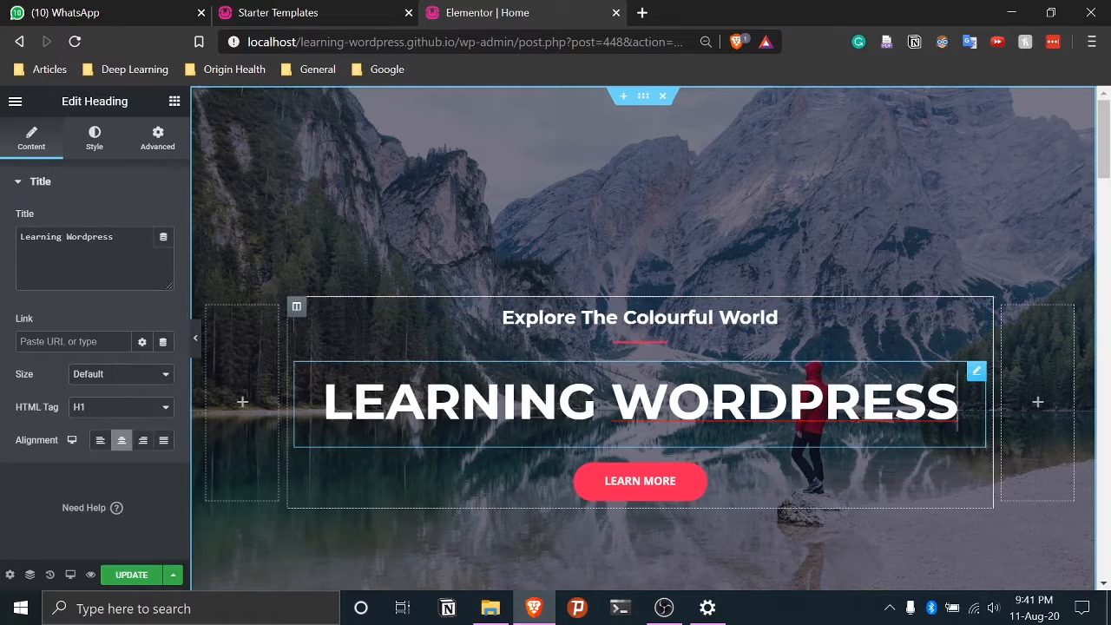
{"action": "left_click_drag", "start_coordinate": [976, 315], "coordinate": [932, 416]}
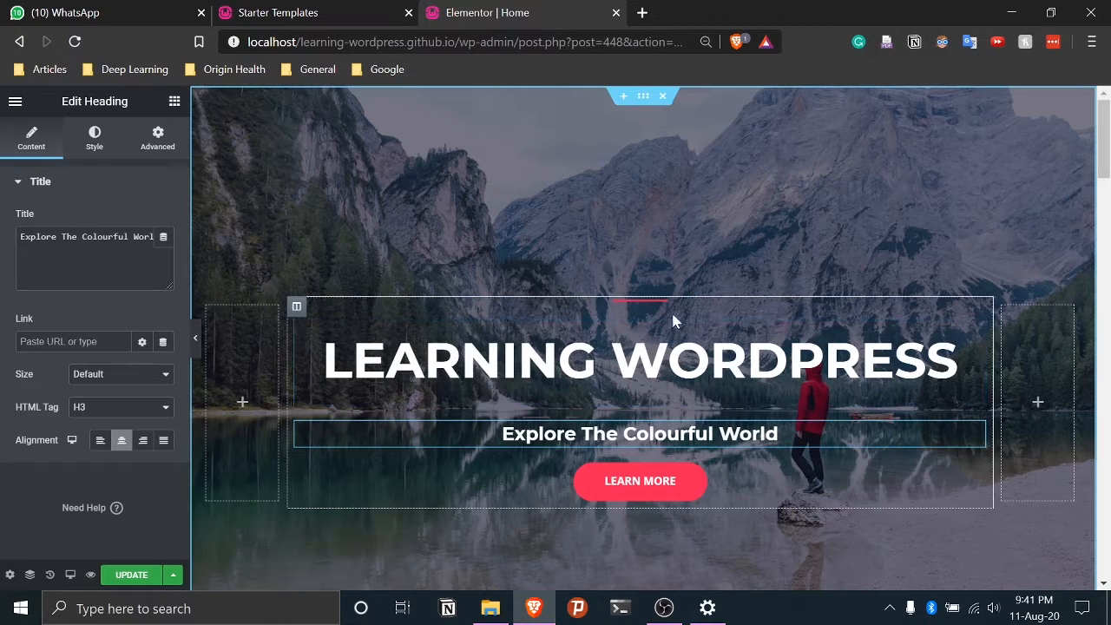
Delete the "Explore The Colourful World" subheading from the hero section
{"action": "left_click", "coordinate": [676, 398]}
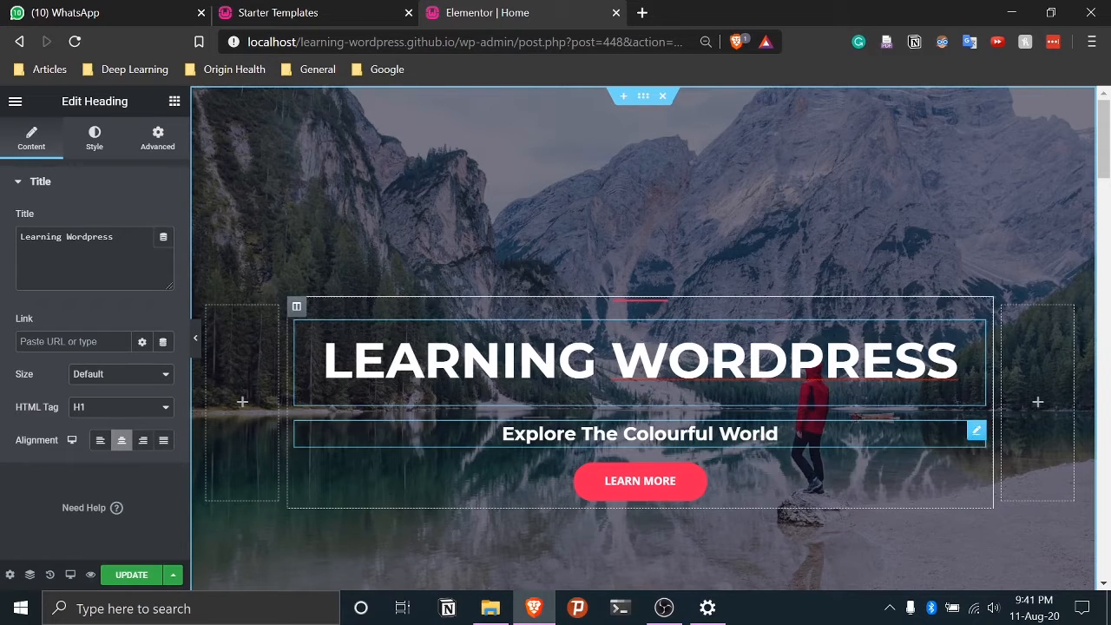
{"action": "left_click", "coordinate": [977, 430]}
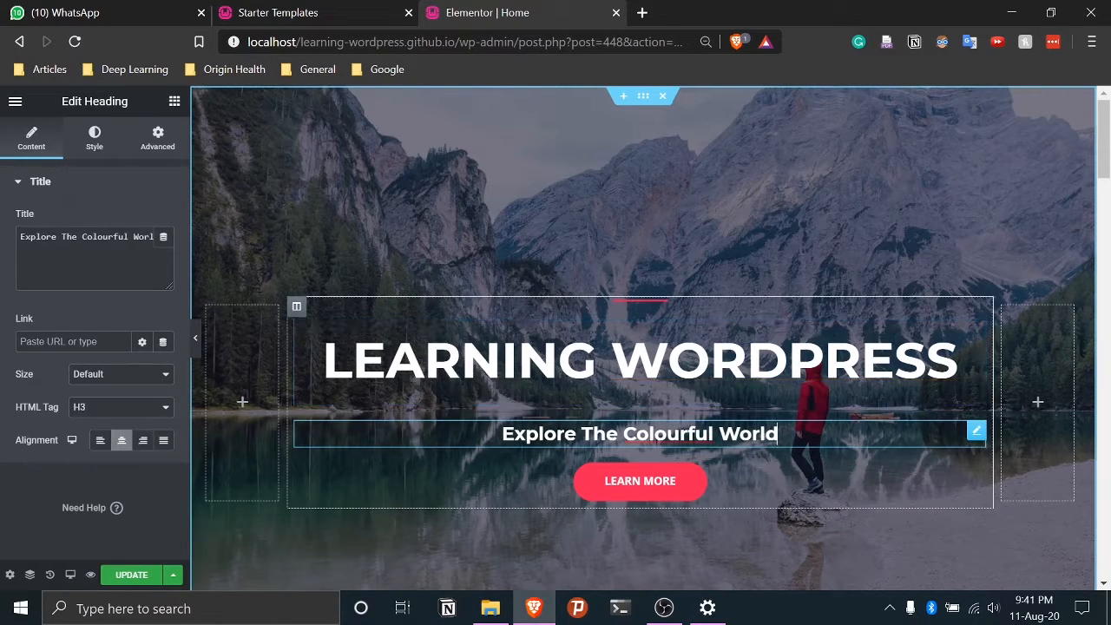
{"action": "right_click", "coordinate": [972, 434]}
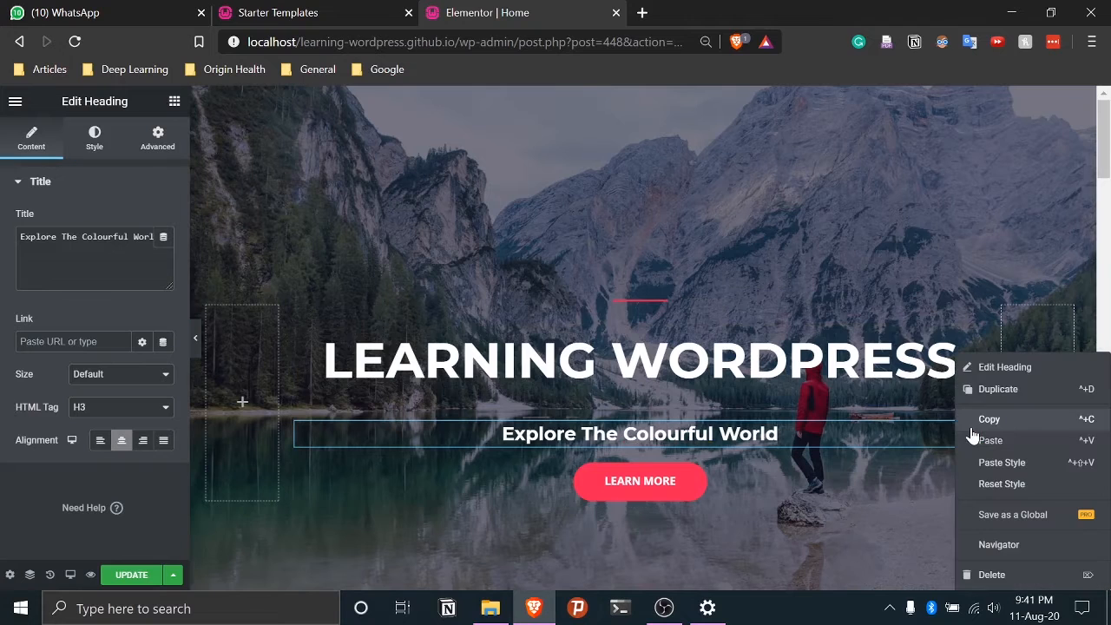
{"action": "left_click", "coordinate": [985, 577]}
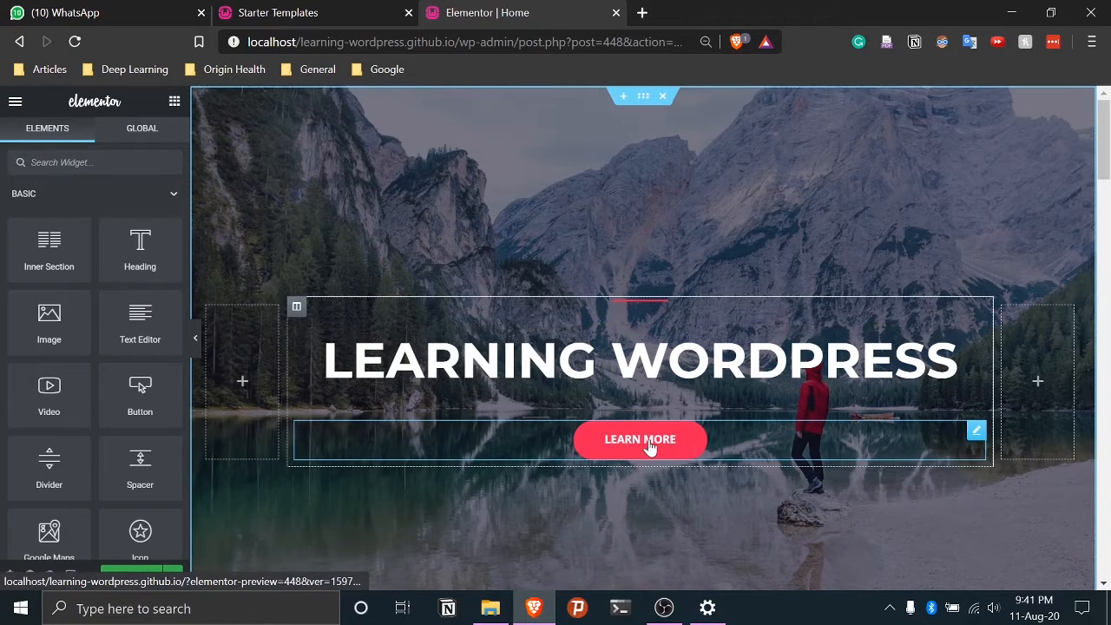
Change the hero button's text to "Visit my youtube page"
{"action": "left_click", "coordinate": [648, 443]}
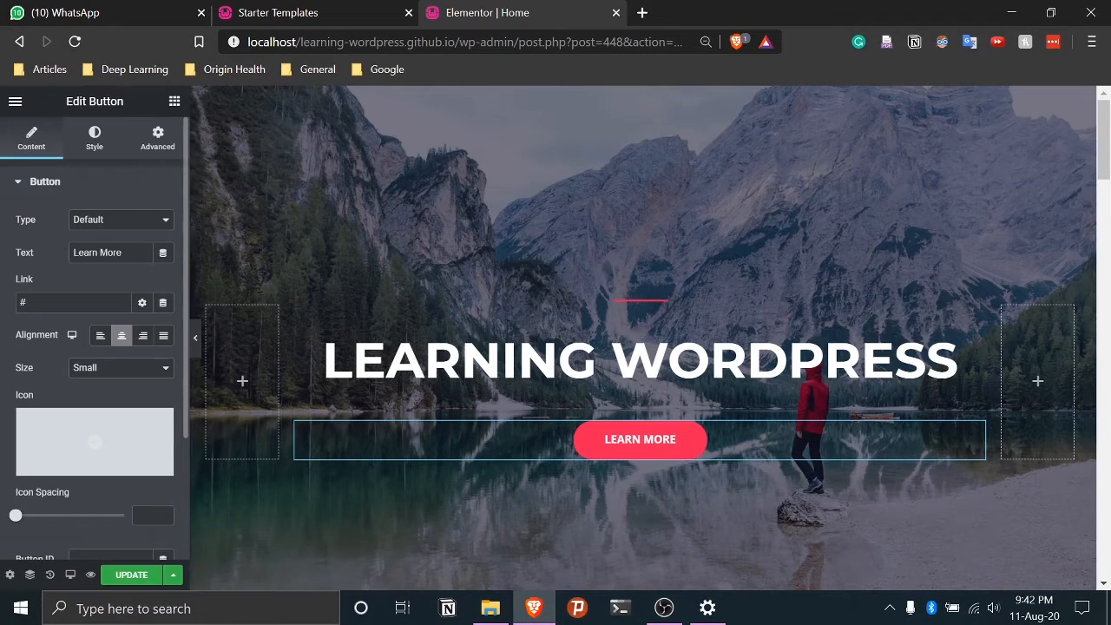
{"action": "triple_click", "coordinate": [111, 252]}
{"action": "type", "text": "Vit"}
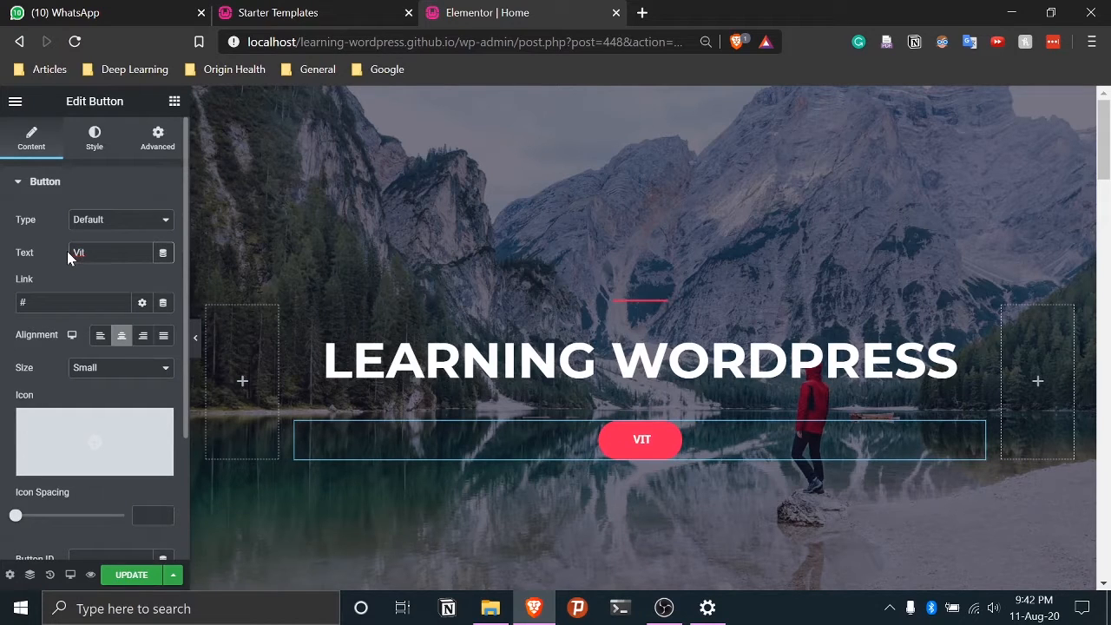
{"action": "key", "text": "BackSpace"}
{"action": "type", "text": "sit my y"}
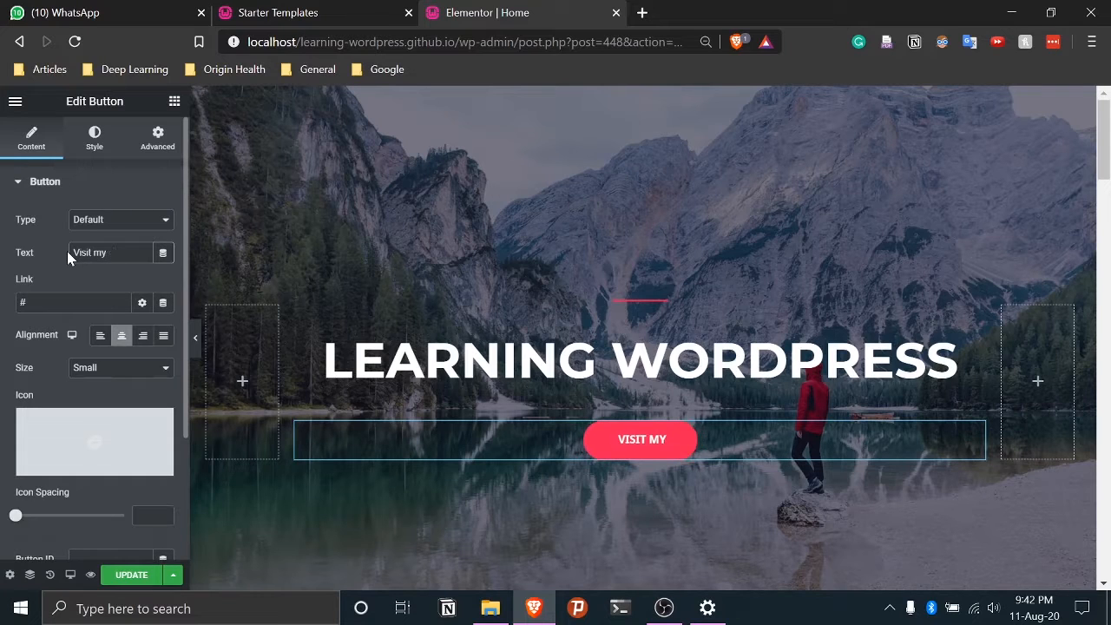
{"action": "type", "text": "outube page"}
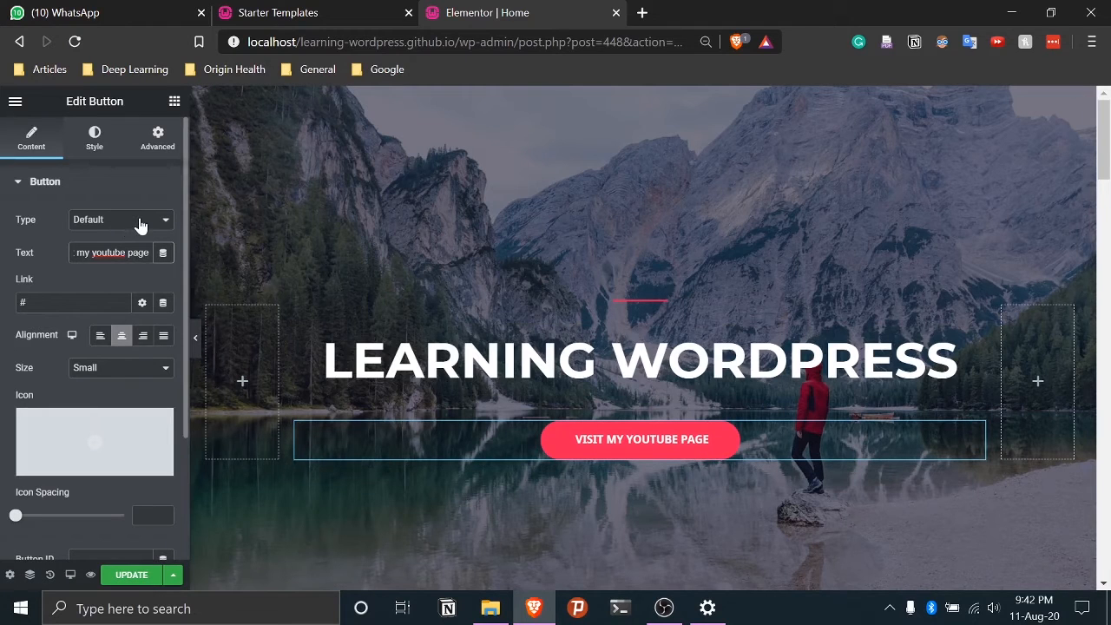
{"action": "left_click", "coordinate": [128, 189]}
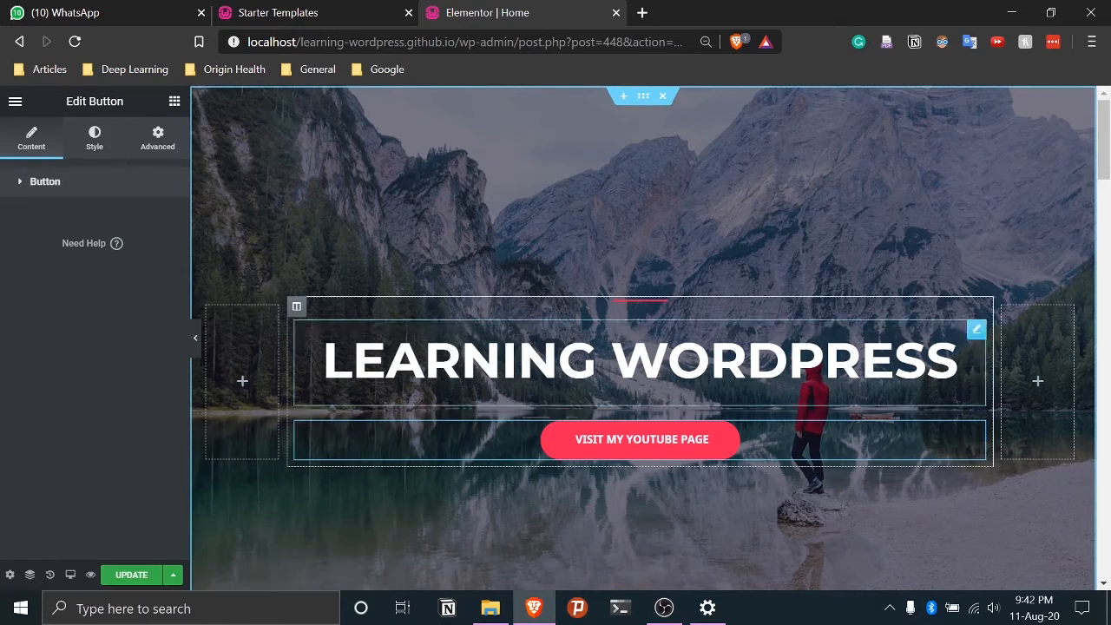
{"action": "left_click", "coordinate": [19, 179]}
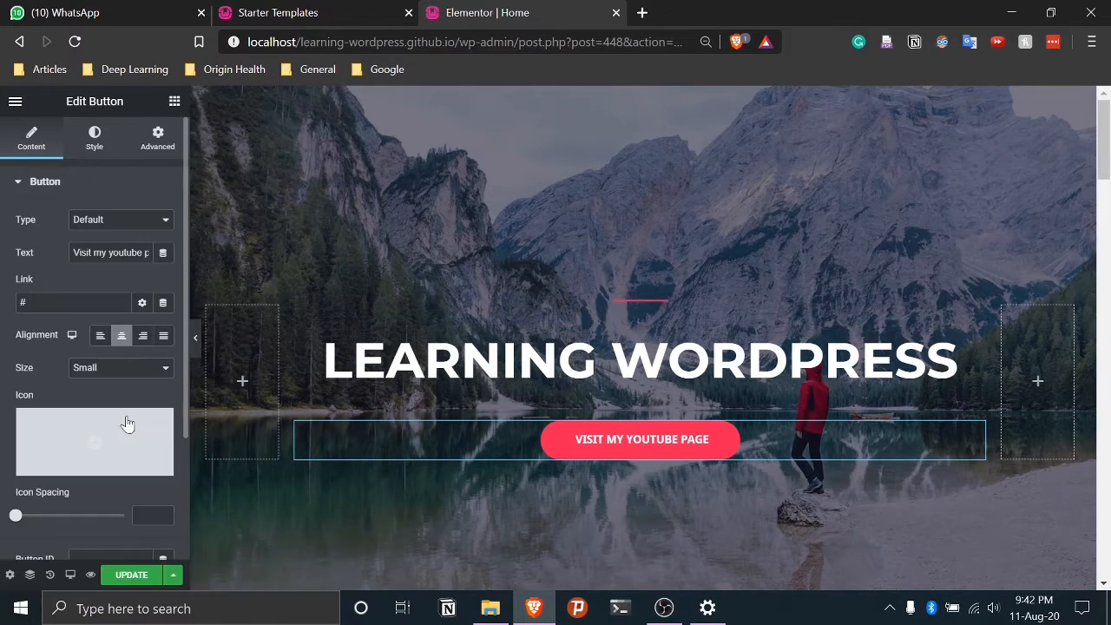
Open arkalim.github.io in a new browser tab and copy its address into the hero button's link
{"action": "left_click", "coordinate": [642, 12]}
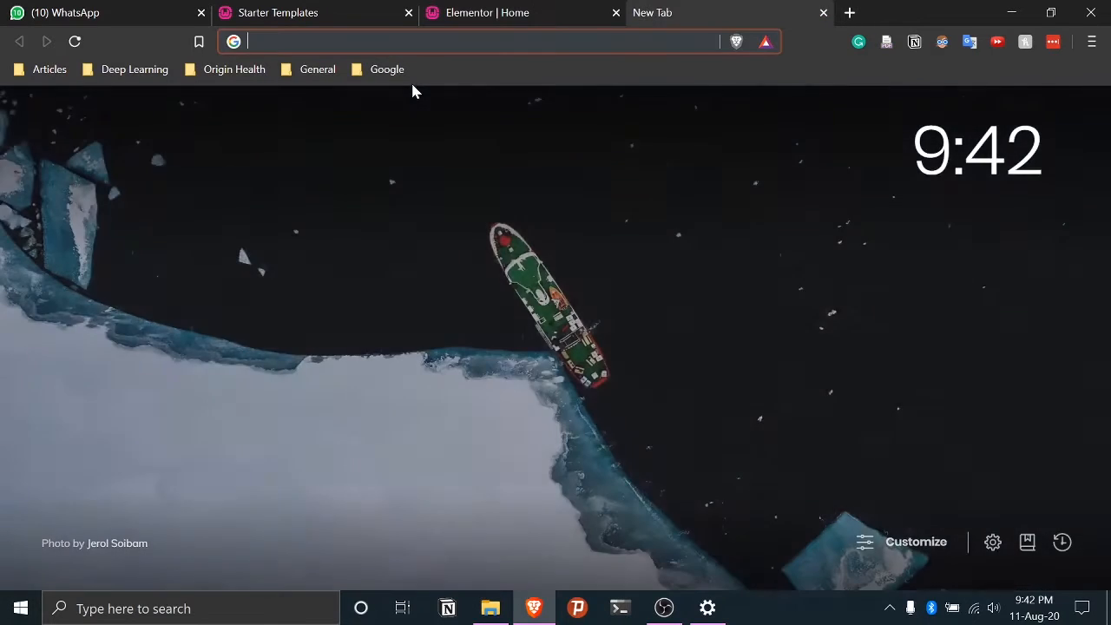
{"action": "type", "text": "arkalim.github.io"}
{"action": "key", "text": "Return"}
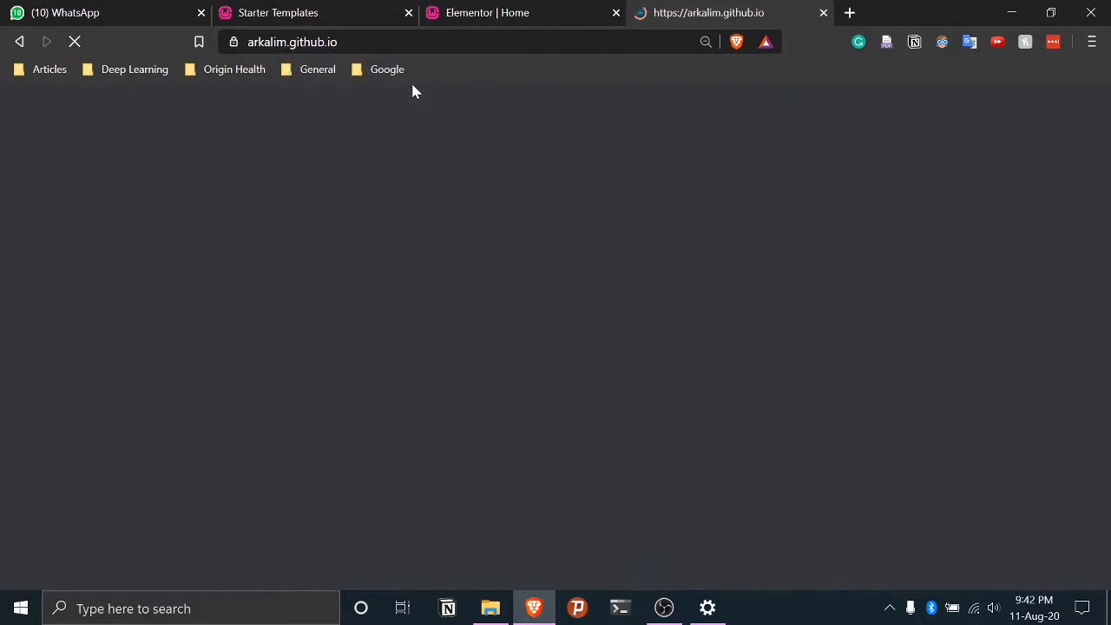
{"action": "left_click", "coordinate": [315, 36]}
{"action": "key", "text": "ctrl+c"}
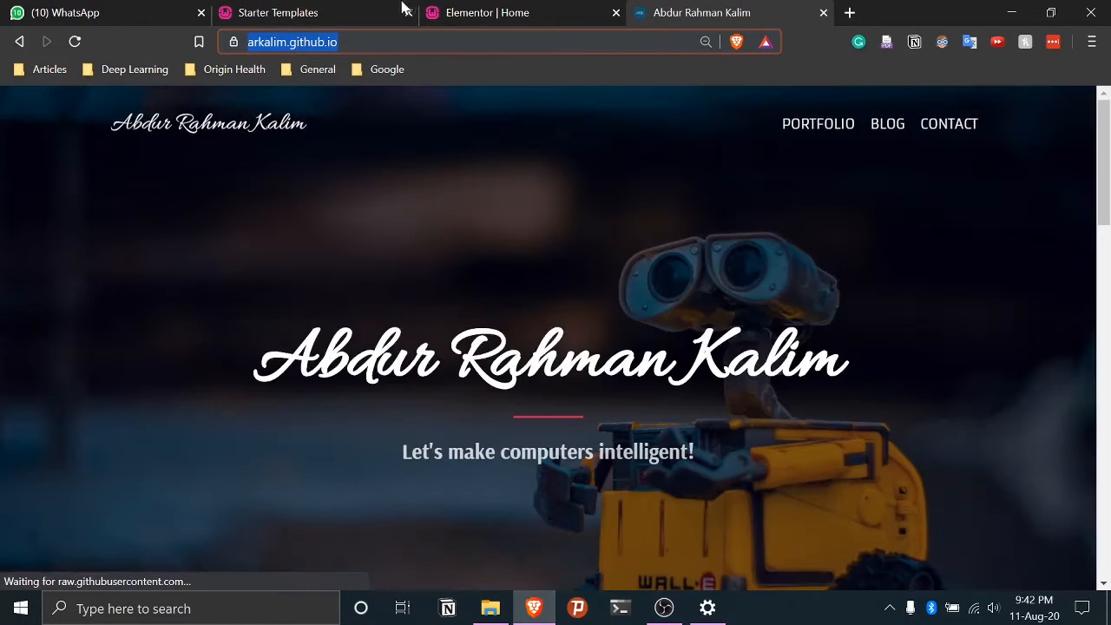
{"action": "left_click", "coordinate": [543, 11]}
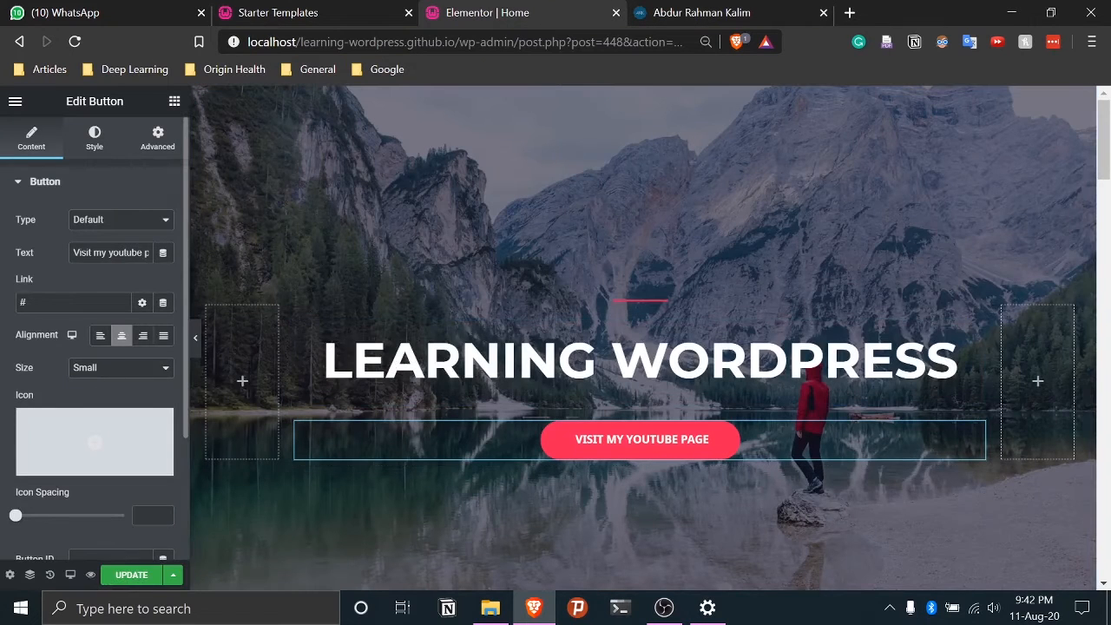
{"action": "key", "text": "ctrl+v"}
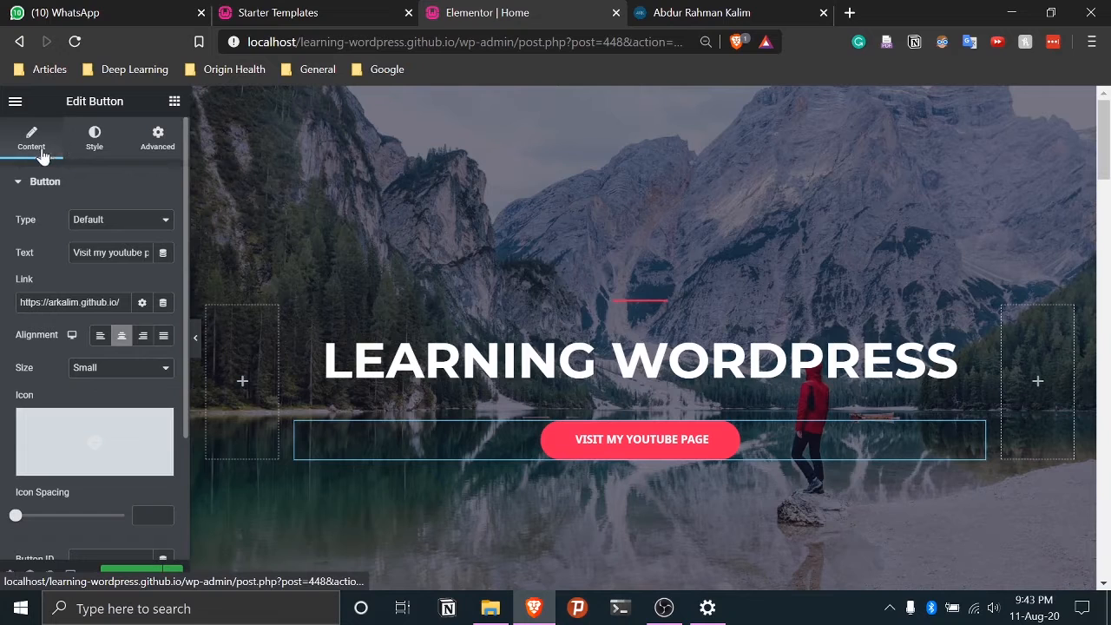
Set the font family of the hero button's text to Times New Roman in its typography settings
{"action": "left_click", "coordinate": [96, 149]}
{"action": "left_click", "coordinate": [159, 143]}
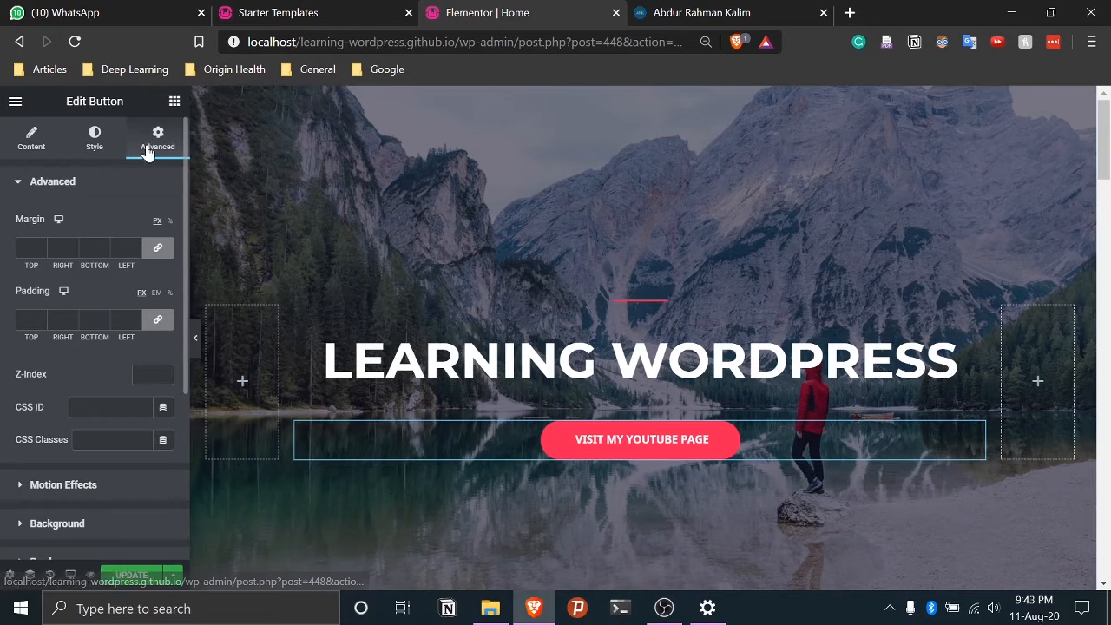
{"action": "left_click", "coordinate": [92, 144]}
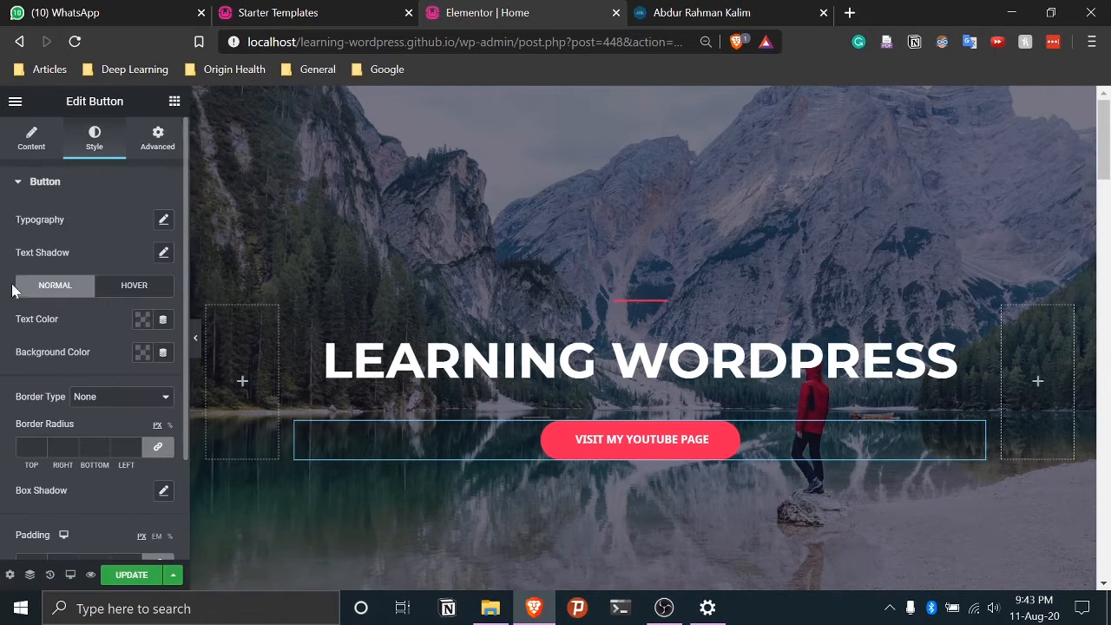
{"action": "left_click", "coordinate": [164, 220]}
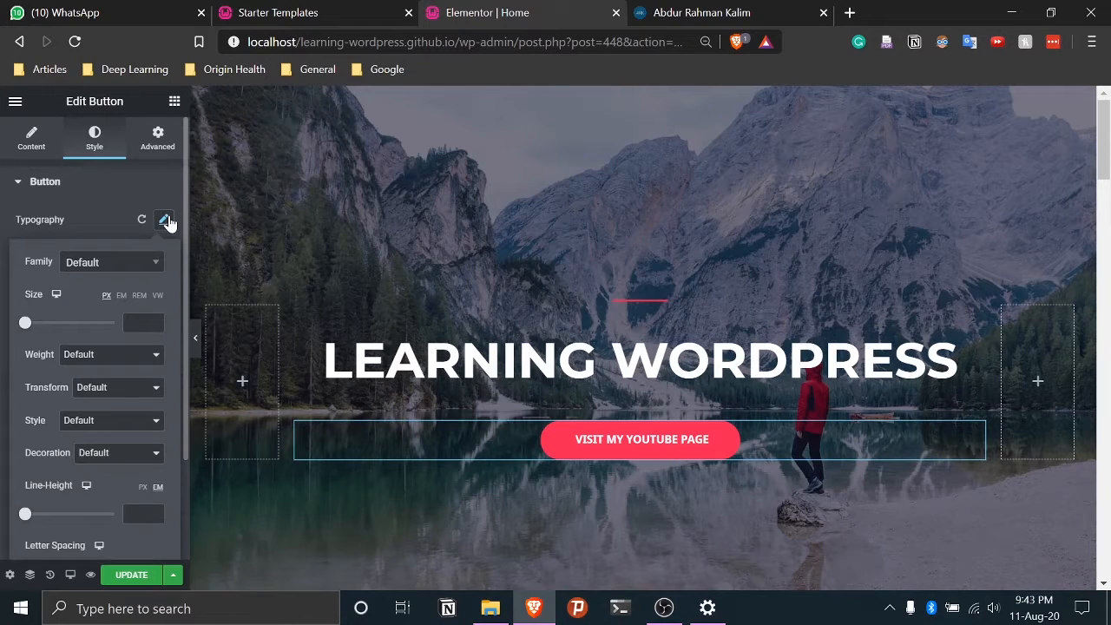
{"action": "left_click", "coordinate": [146, 264]}
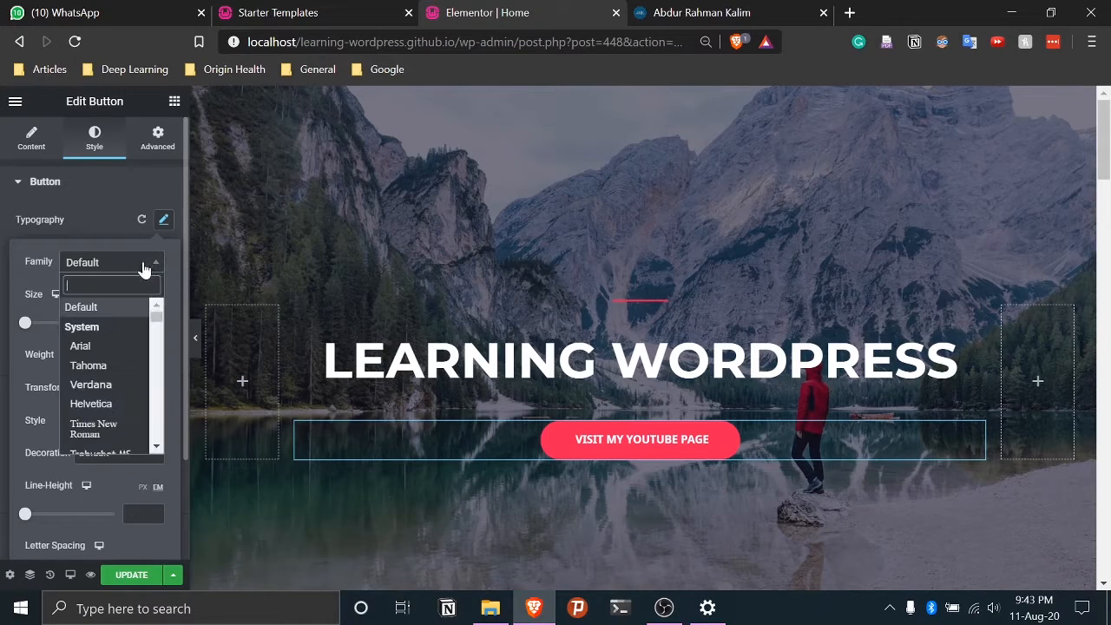
{"action": "scroll", "coordinate": [111, 421], "scroll_direction": "down", "scroll_amount": 3}
{"action": "scroll", "coordinate": [114, 408], "scroll_direction": "up", "scroll_amount": 3}
{"action": "left_click", "coordinate": [102, 425]}
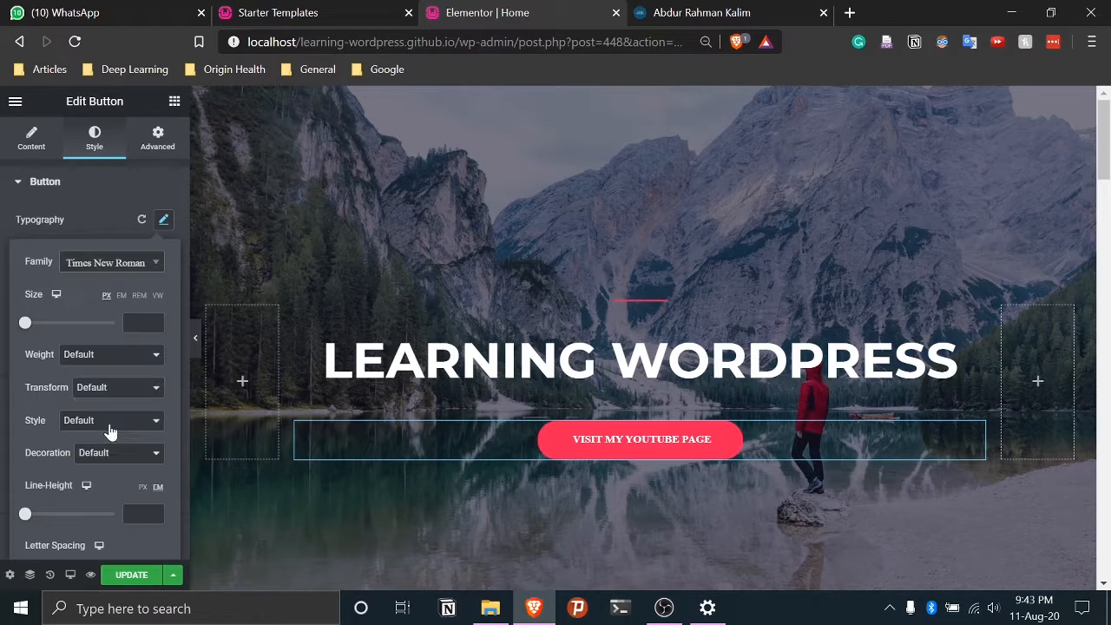
Try the Italic style on the hero button's text and return it to Default
{"action": "left_click", "coordinate": [130, 356]}
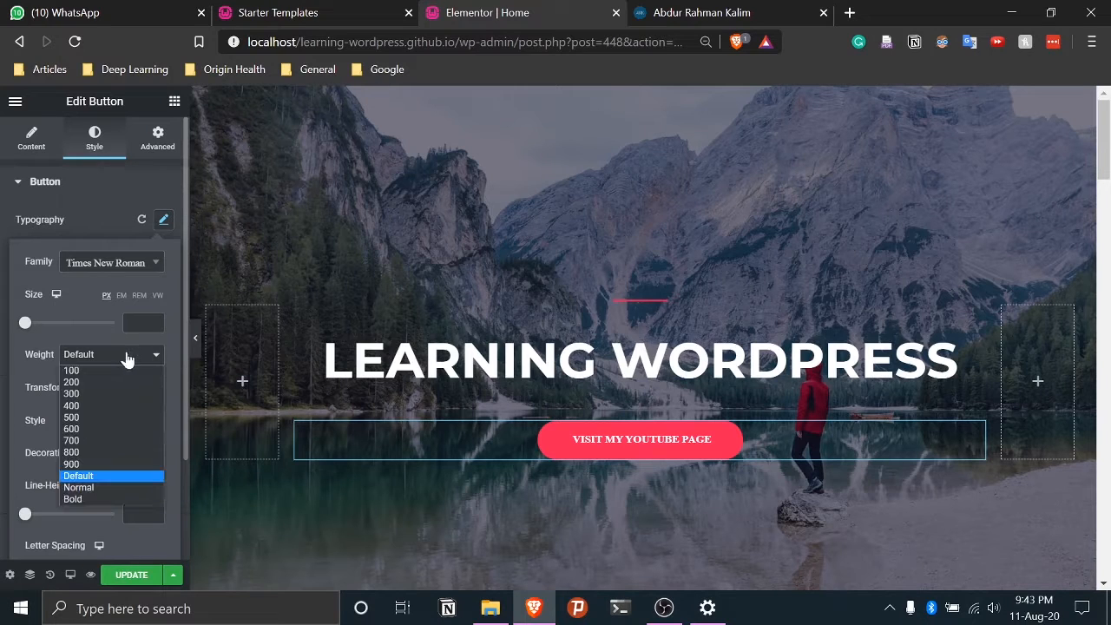
{"action": "left_click", "coordinate": [94, 361]}
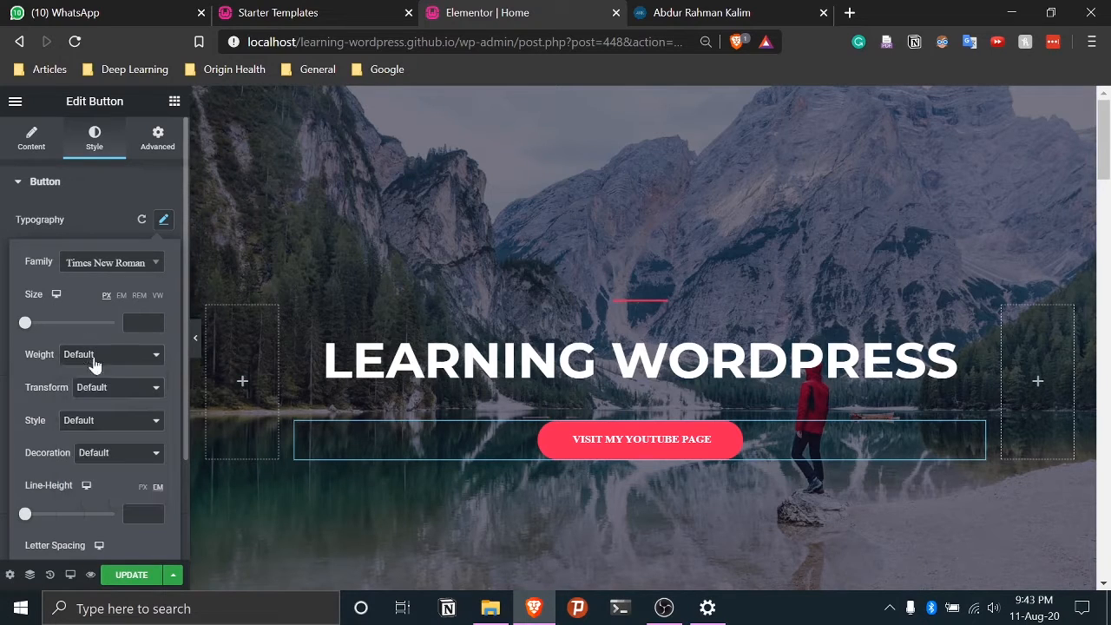
{"action": "left_click", "coordinate": [105, 421]}
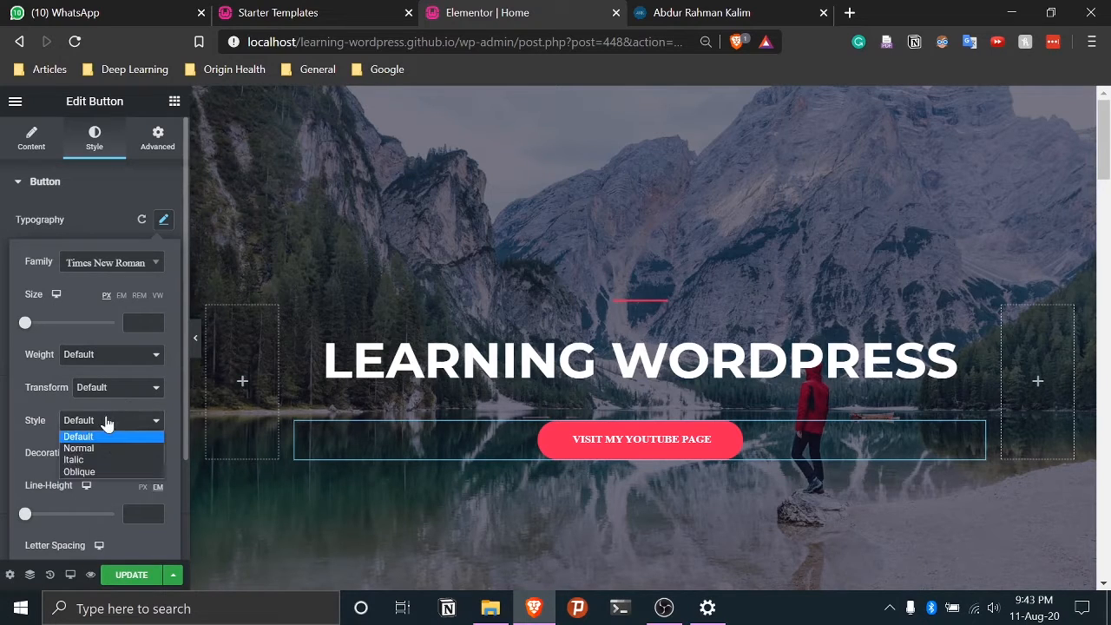
{"action": "left_click", "coordinate": [90, 460]}
{"action": "left_click", "coordinate": [113, 423]}
{"action": "left_click", "coordinate": [107, 436]}
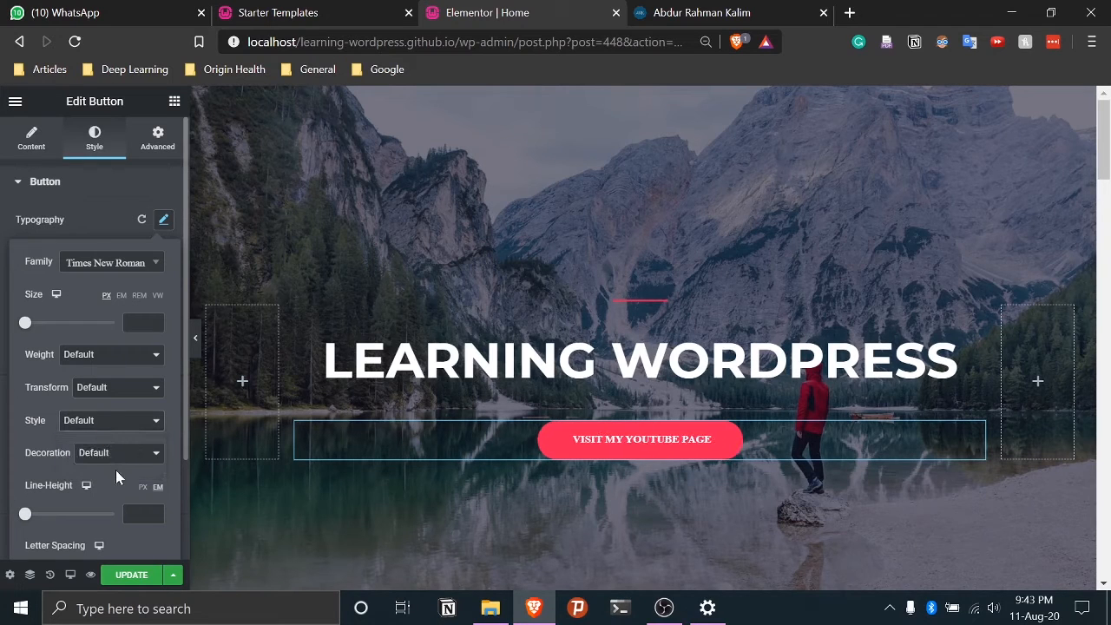
{"action": "left_click", "coordinate": [124, 455]}
{"action": "left_click", "coordinate": [124, 458]}
Try the Normal text transform on the hero button's label and settle on Capitalize
{"action": "left_click", "coordinate": [127, 390]}
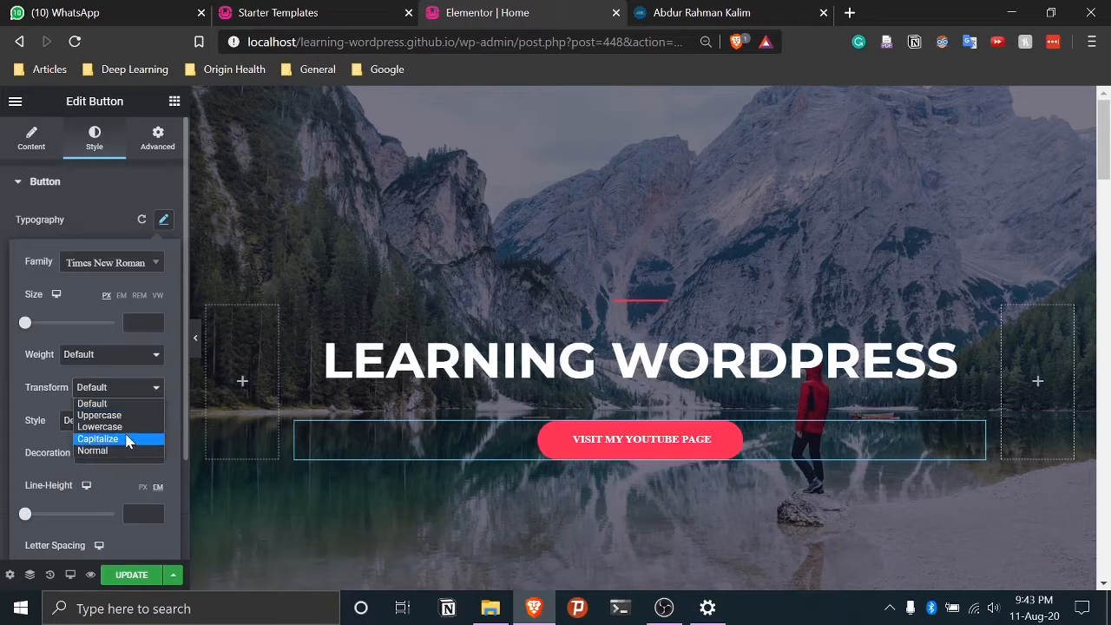
{"action": "left_click", "coordinate": [124, 440]}
{"action": "left_click", "coordinate": [121, 387]}
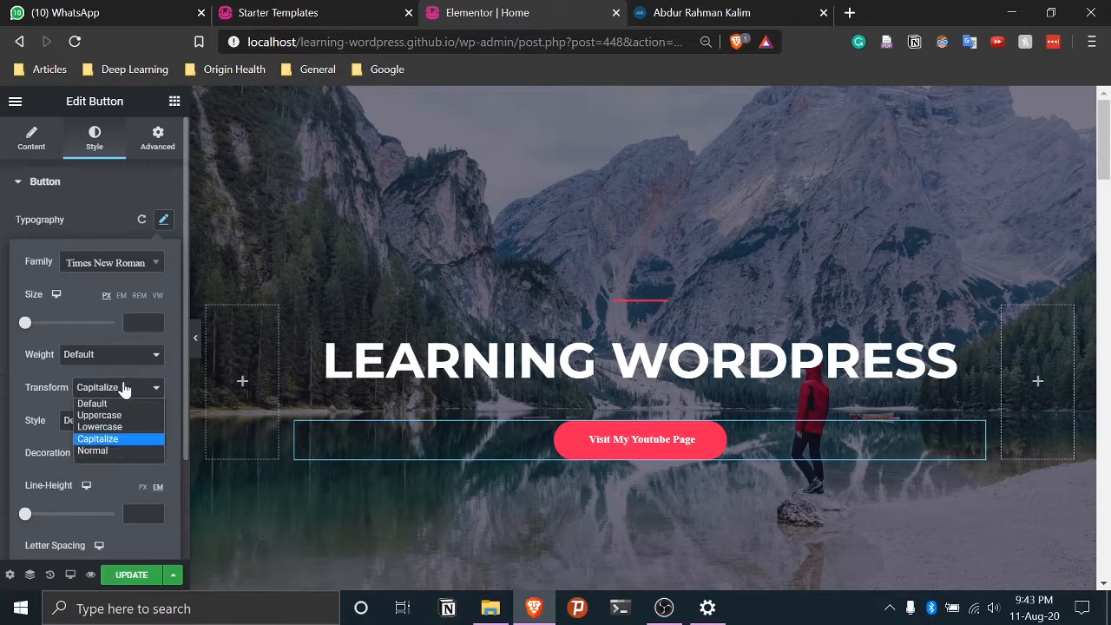
{"action": "left_click", "coordinate": [116, 452]}
{"action": "left_click", "coordinate": [109, 354]}
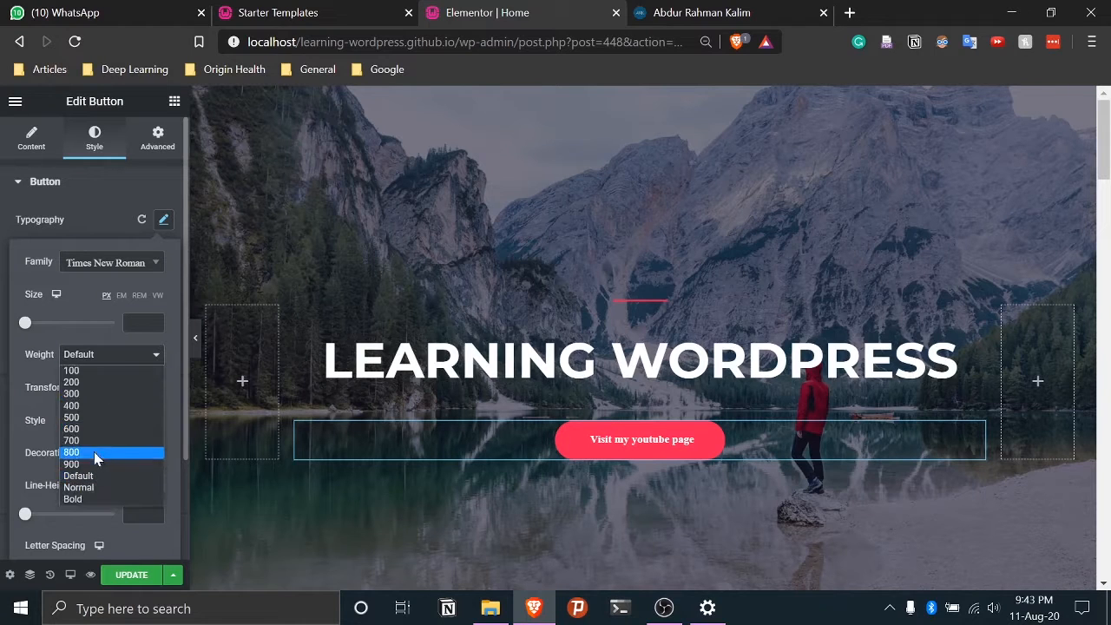
{"action": "left_click", "coordinate": [46, 354]}
{"action": "left_click", "coordinate": [123, 388]}
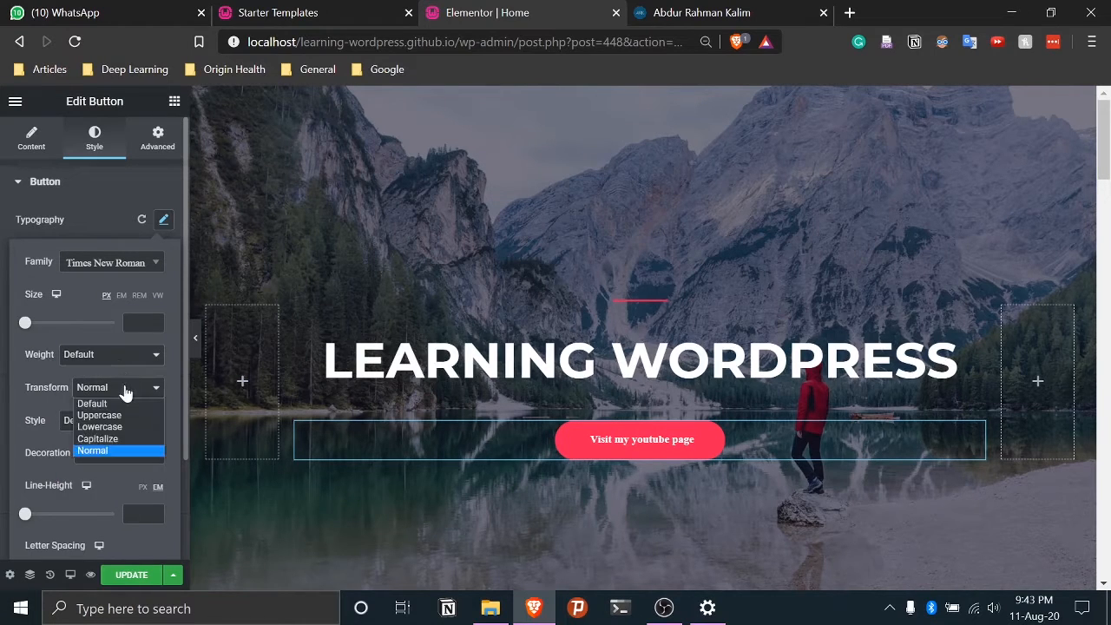
{"action": "left_click", "coordinate": [115, 440]}
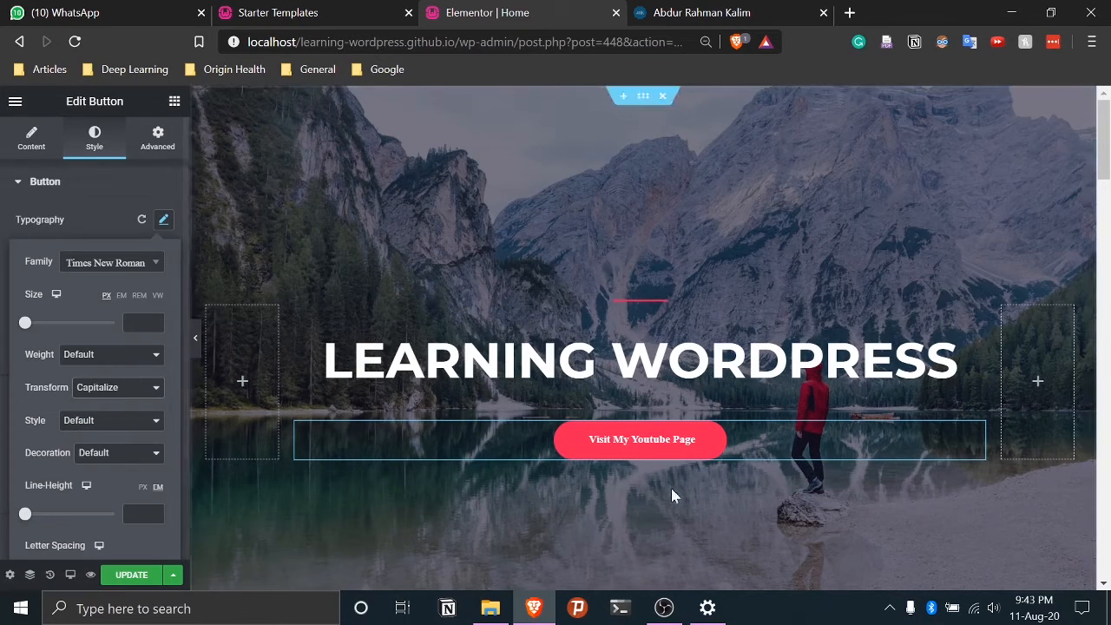
Change the hero button's font family to Arial and close its typography settings
{"action": "left_click", "coordinate": [141, 266]}
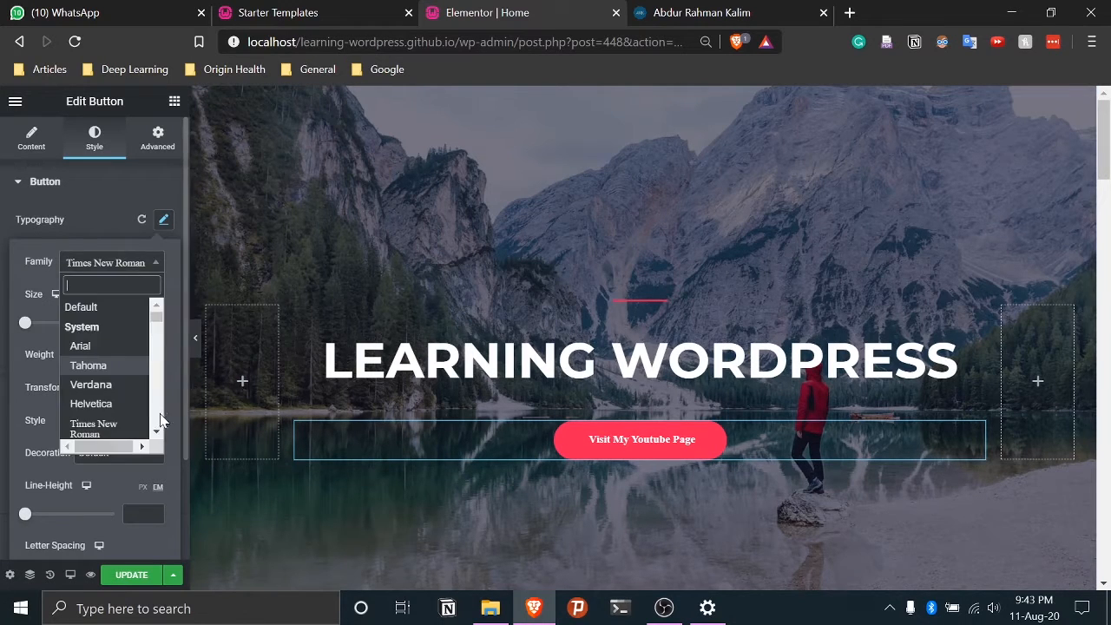
{"action": "left_click", "coordinate": [107, 348]}
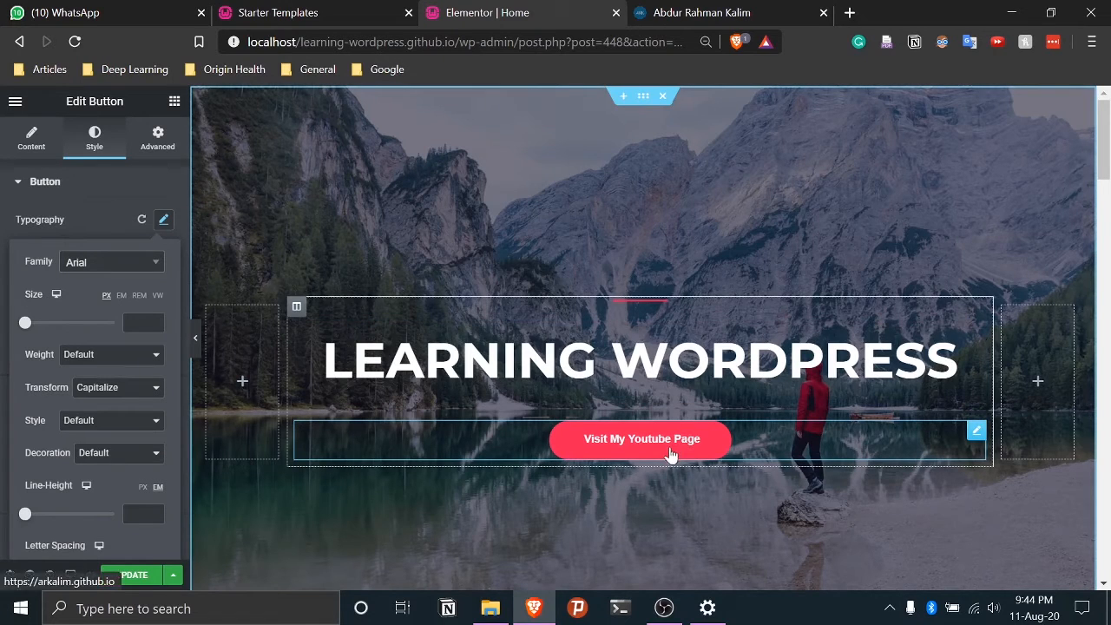
{"action": "left_click", "coordinate": [164, 222]}
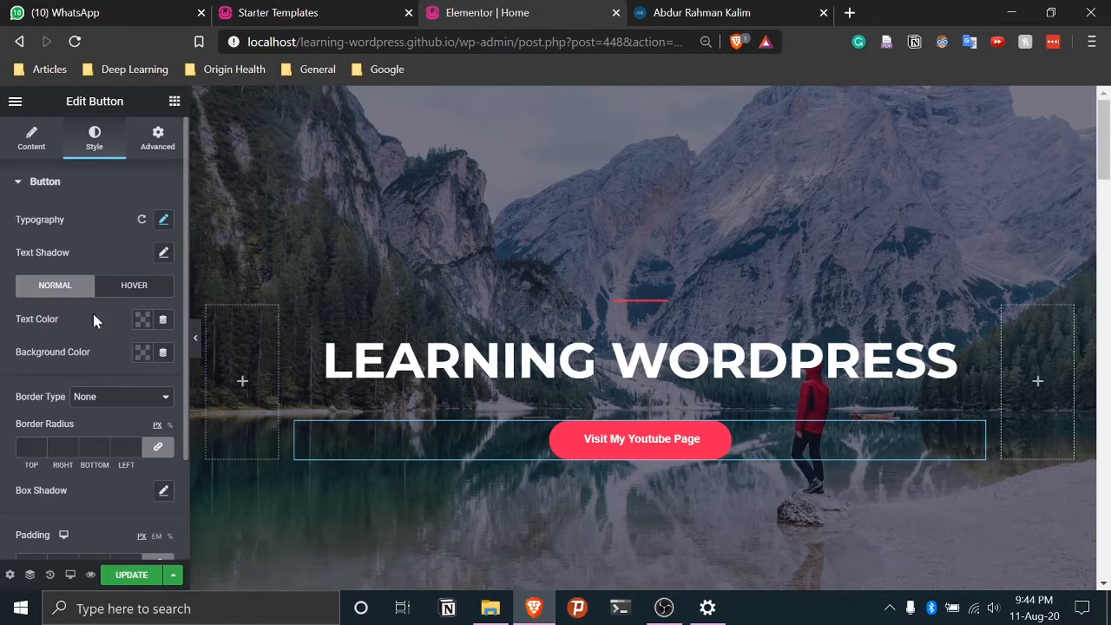
Set the hero button's normal-state background color to the light blue preset #6EC1E4
{"action": "left_click", "coordinate": [130, 286]}
{"action": "left_click", "coordinate": [43, 289]}
{"action": "left_click", "coordinate": [69, 294]}
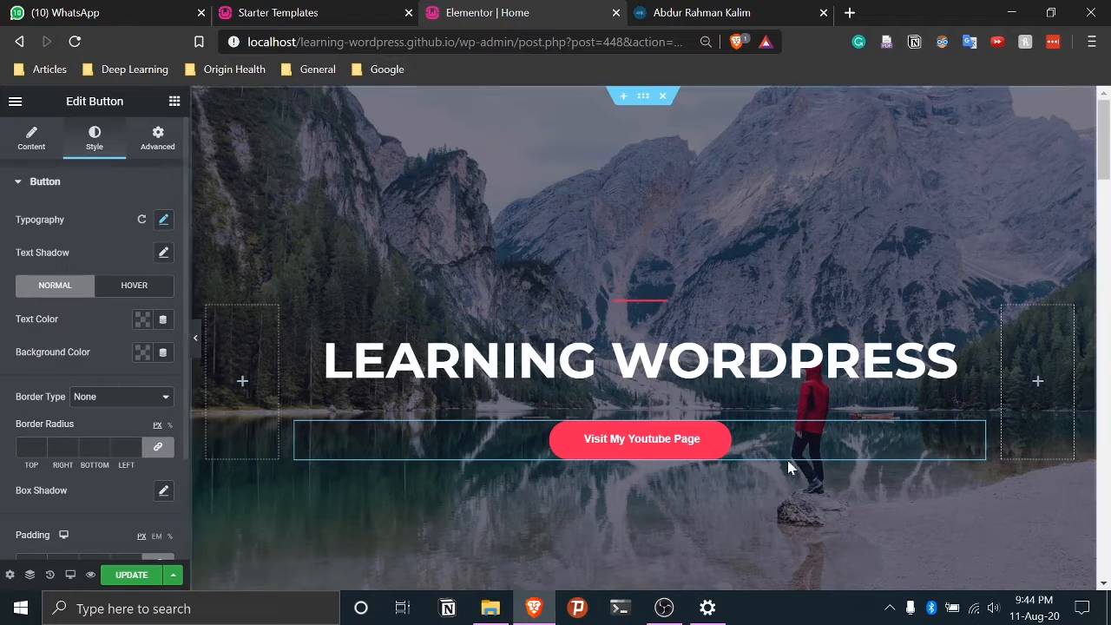
{"action": "left_click", "coordinate": [139, 356]}
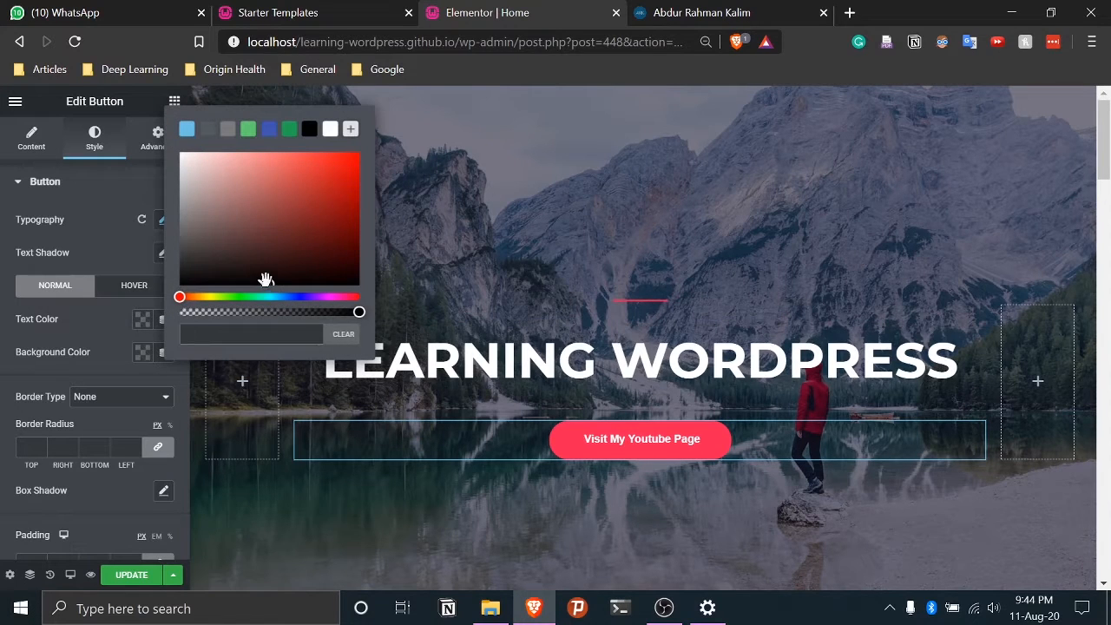
{"action": "mouse_move", "coordinate": [267, 276]}
{"action": "left_mouse_down"}
{"action": "mouse_move", "coordinate": [245, 235]}
{"action": "mouse_move", "coordinate": [245, 264]}
{"action": "mouse_move", "coordinate": [283, 285]}
{"action": "left_mouse_up"}
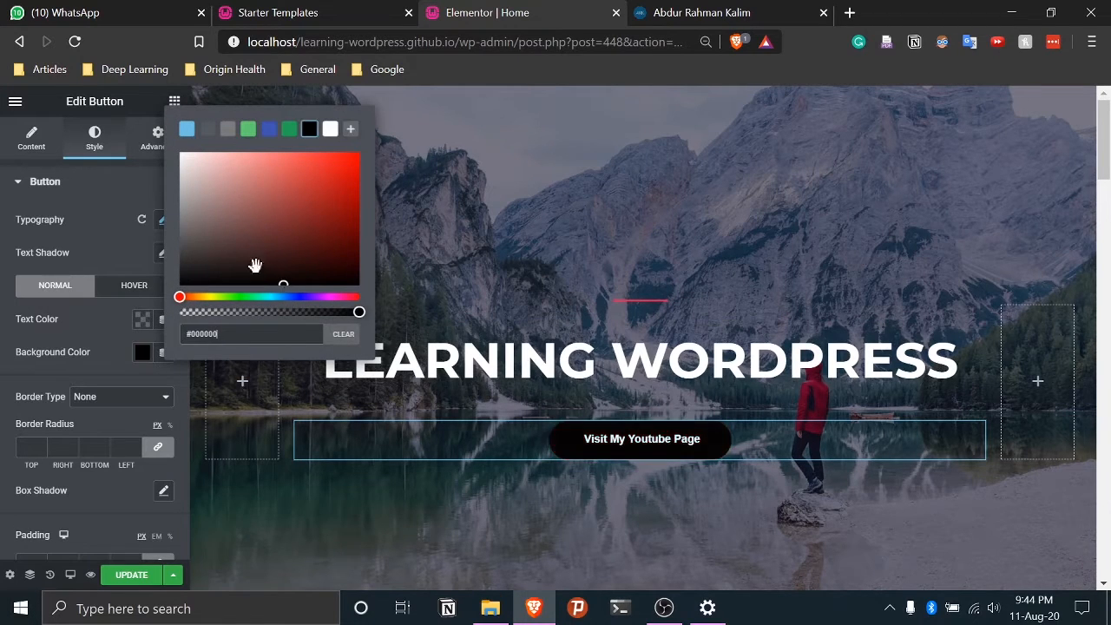
{"action": "left_click", "coordinate": [186, 130]}
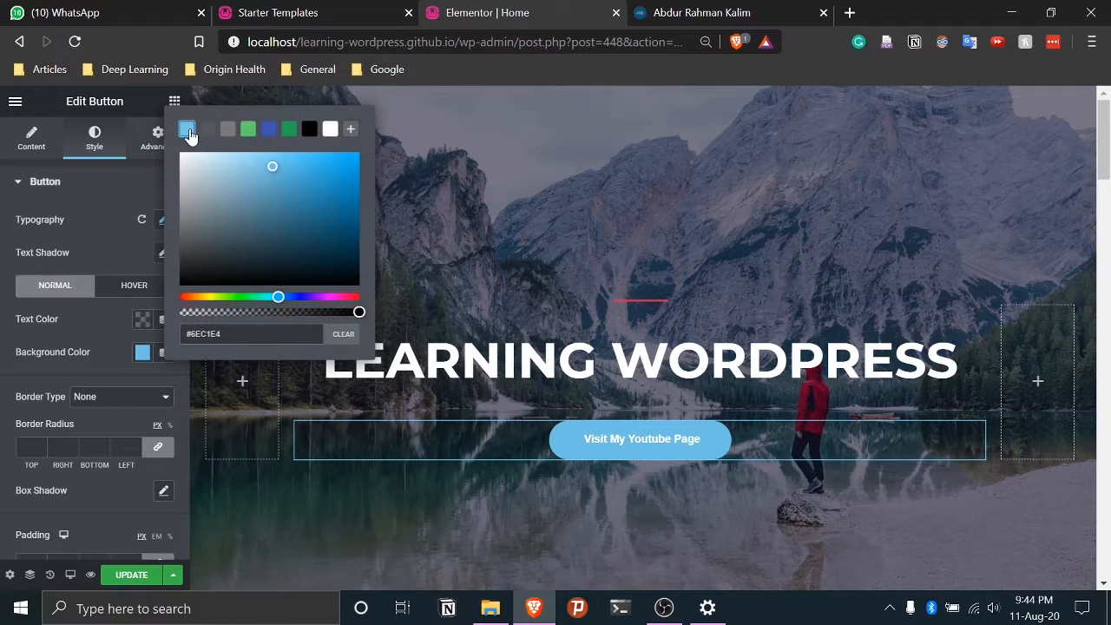
{"action": "left_click", "coordinate": [113, 345]}
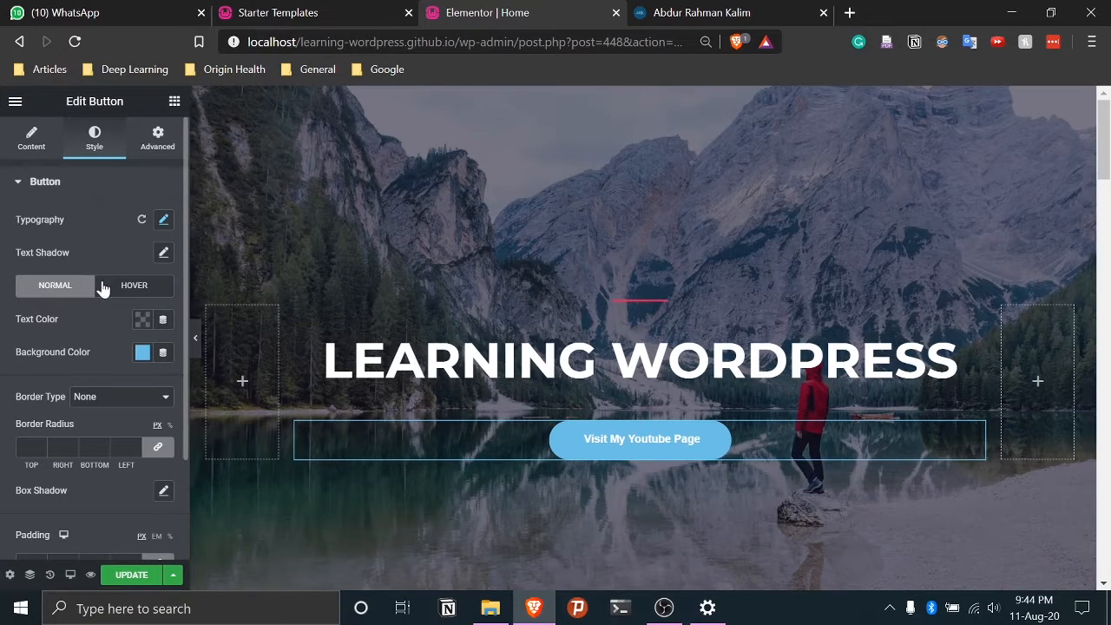
Set the hero button's hover-state background color to a darker shade of the light blue preset
{"action": "left_click", "coordinate": [134, 288]}
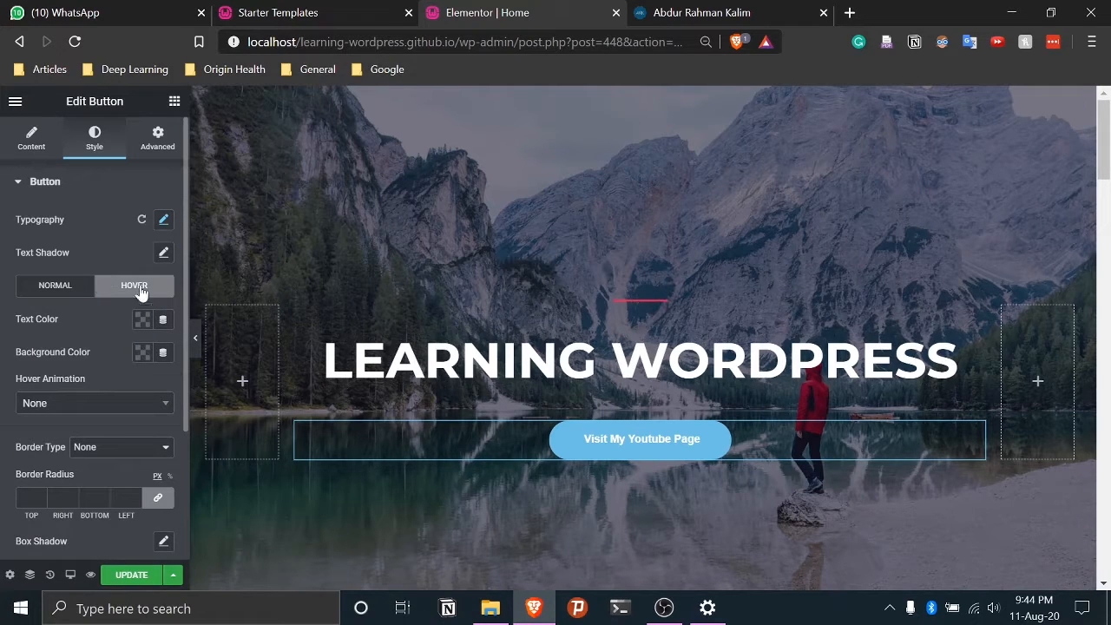
{"action": "left_click", "coordinate": [141, 353]}
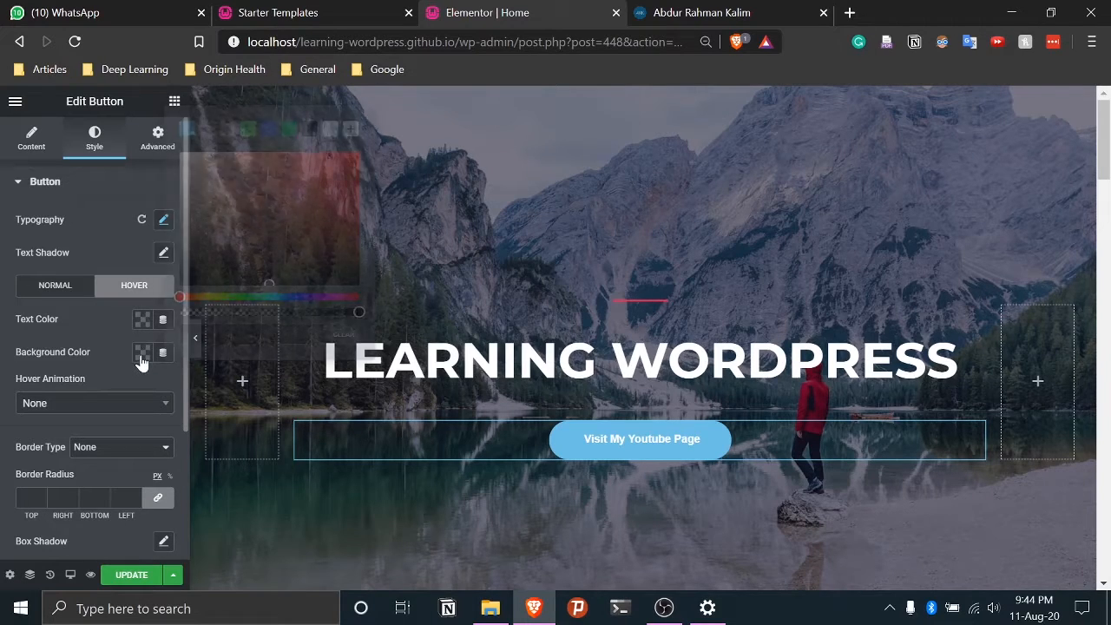
{"action": "left_click", "coordinate": [186, 134]}
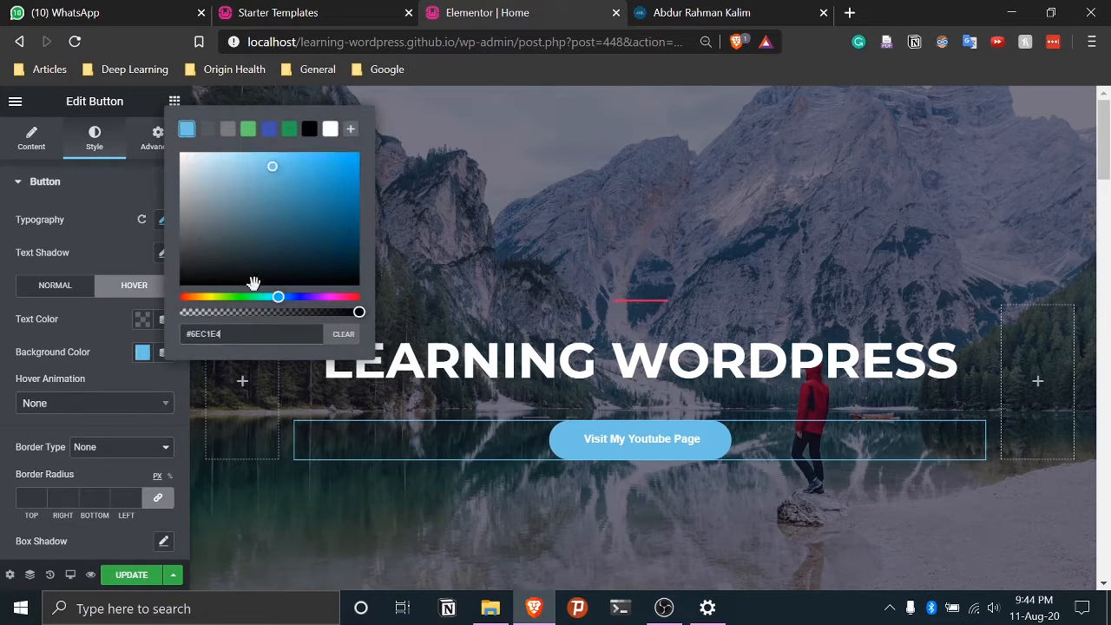
{"action": "left_click", "coordinate": [271, 168]}
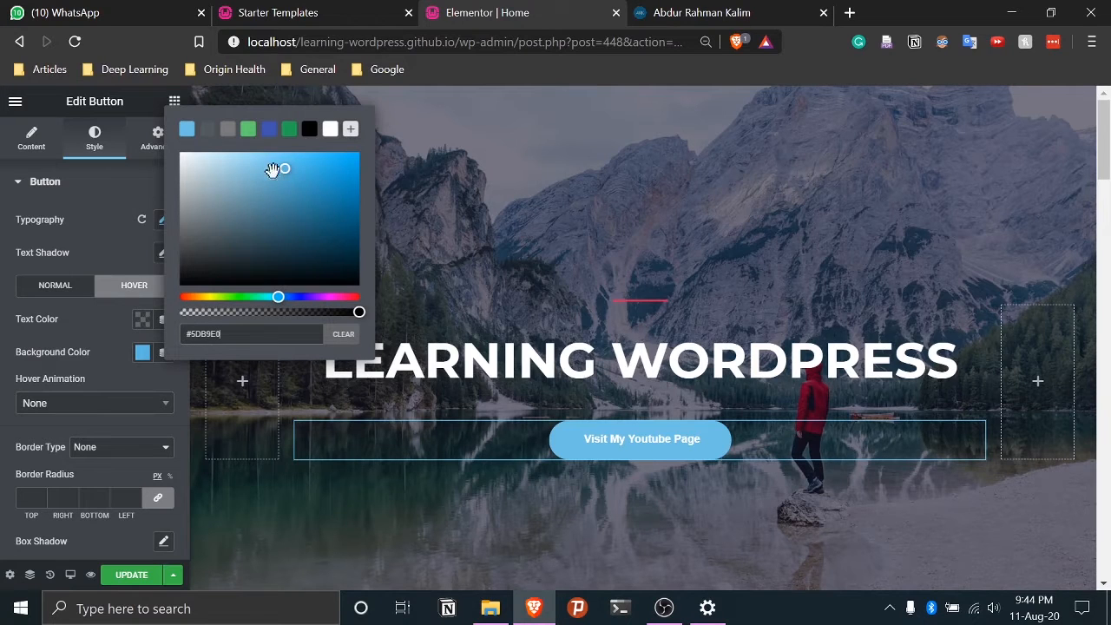
{"action": "left_click_drag", "start_coordinate": [286, 168], "coordinate": [289, 181]}
{"action": "left_click_drag", "start_coordinate": [294, 180], "coordinate": [294, 190]}
{"action": "left_click", "coordinate": [118, 232]}
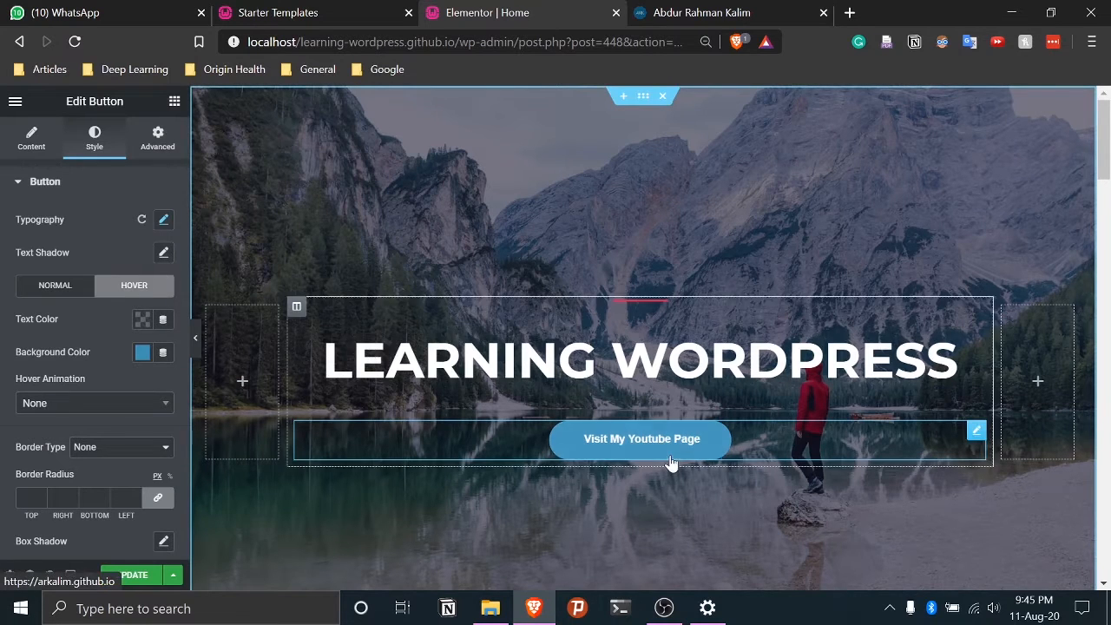
Select the "Learning Wordpress" hero heading and open its title text for editing
{"action": "left_click", "coordinate": [957, 373]}
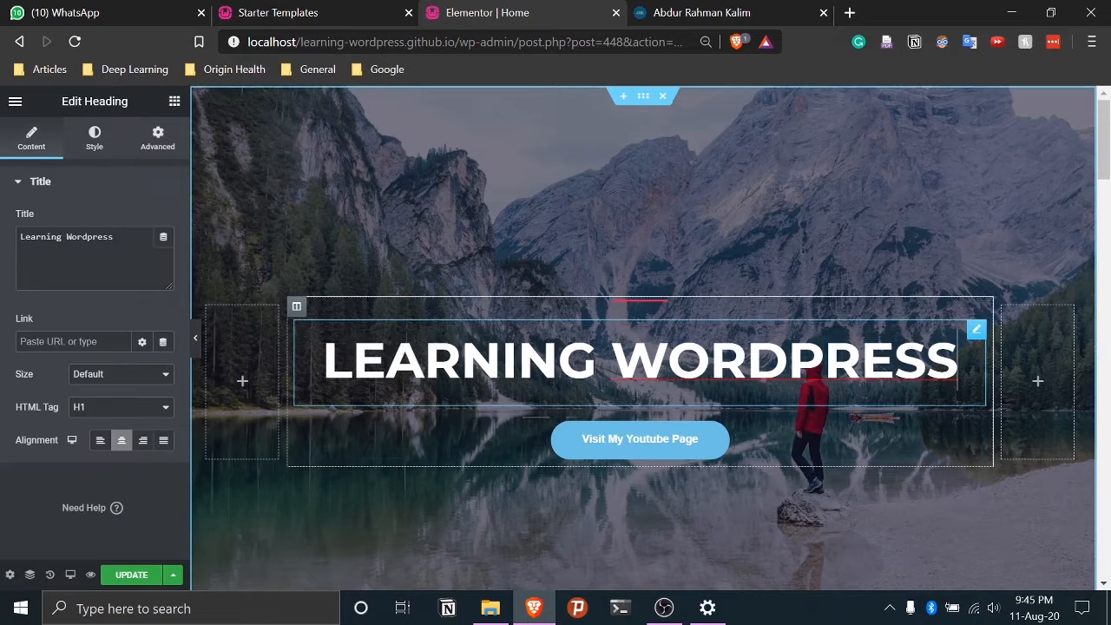
{"action": "left_click_drag", "start_coordinate": [957, 373], "coordinate": [249, 342]}
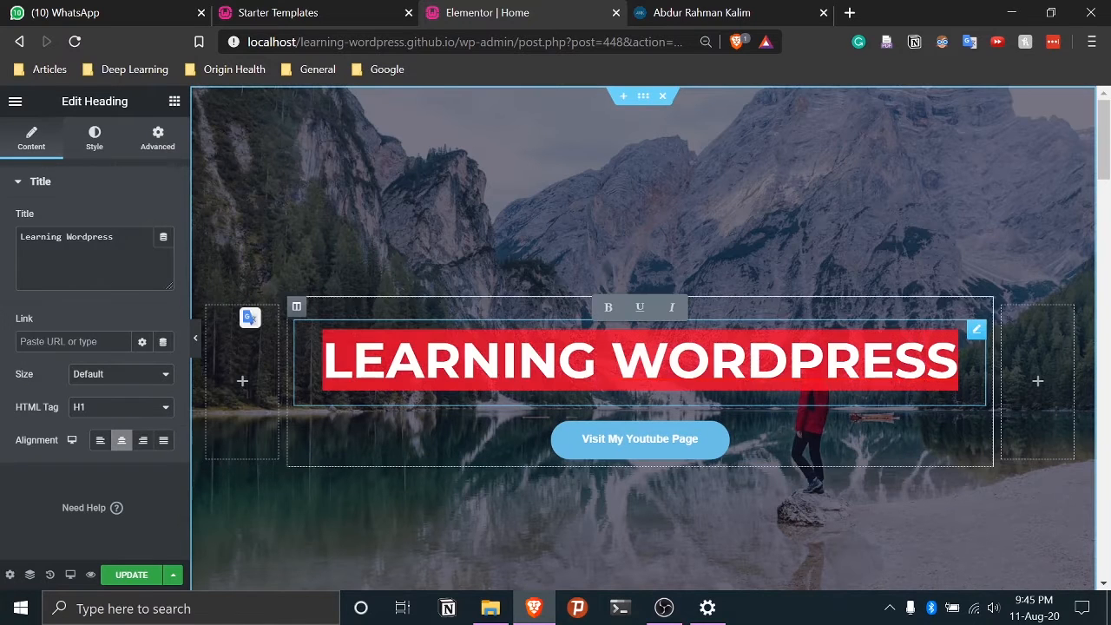
{"action": "left_click", "coordinate": [558, 361]}
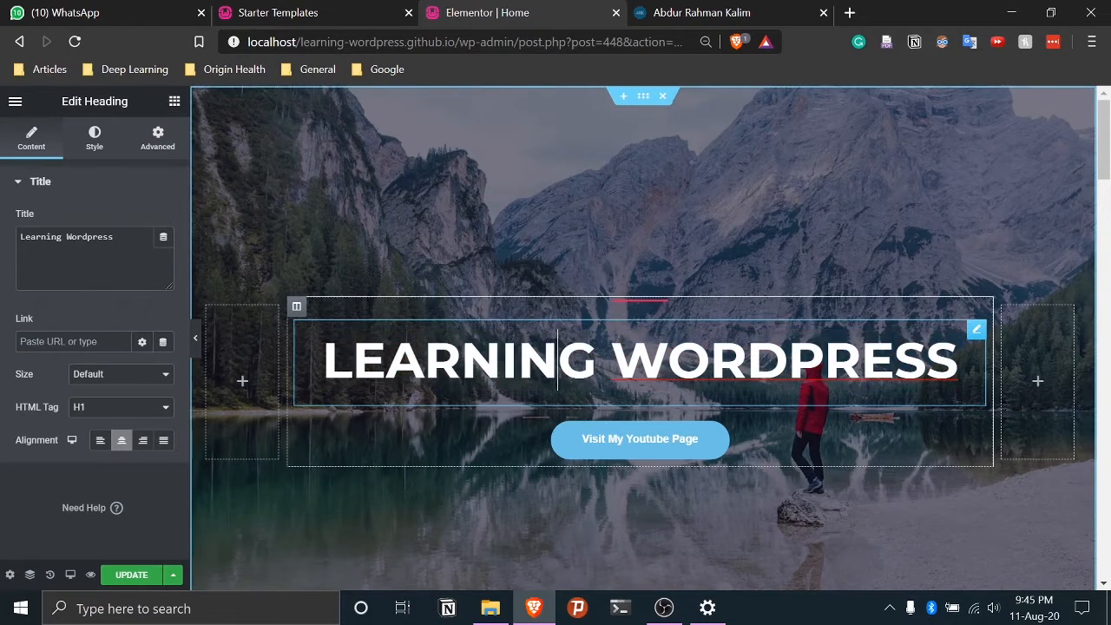
{"action": "left_click", "coordinate": [518, 360]}
{"action": "left_click_drag", "start_coordinate": [123, 242], "coordinate": [14, 247]}
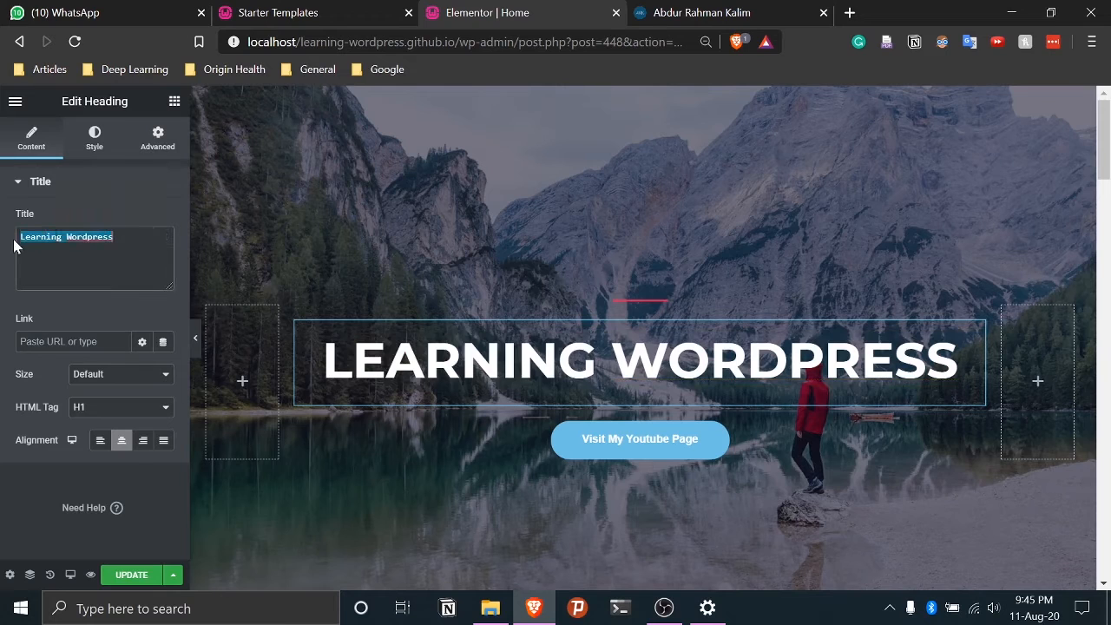
{"action": "left_click", "coordinate": [97, 238]}
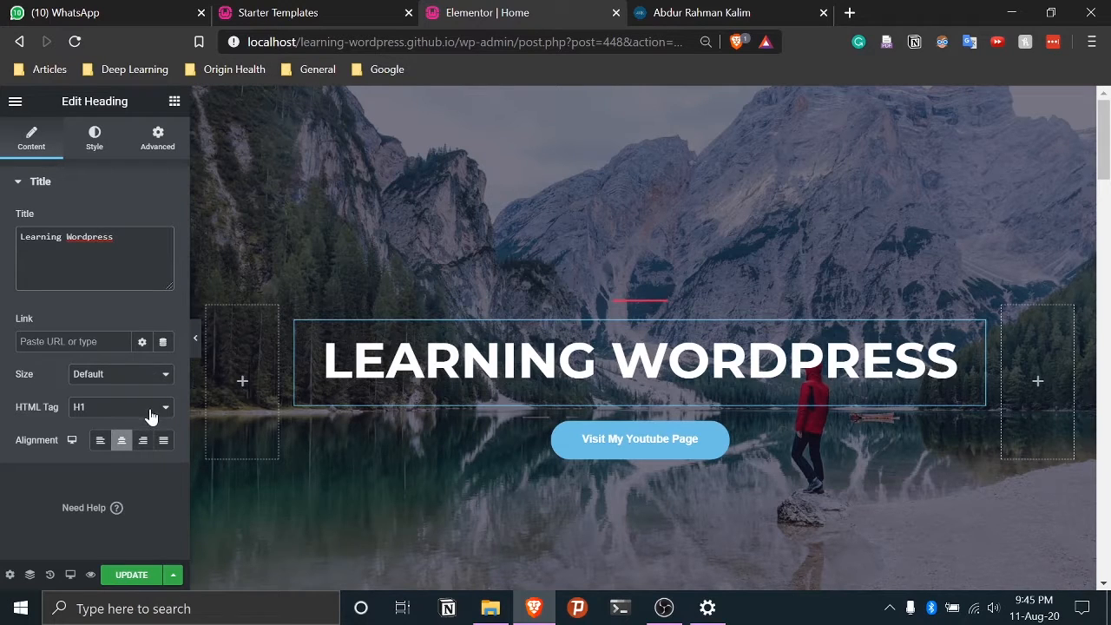
Set the font family of the hero heading to Allura in its typography settings
{"action": "left_click", "coordinate": [94, 137]}
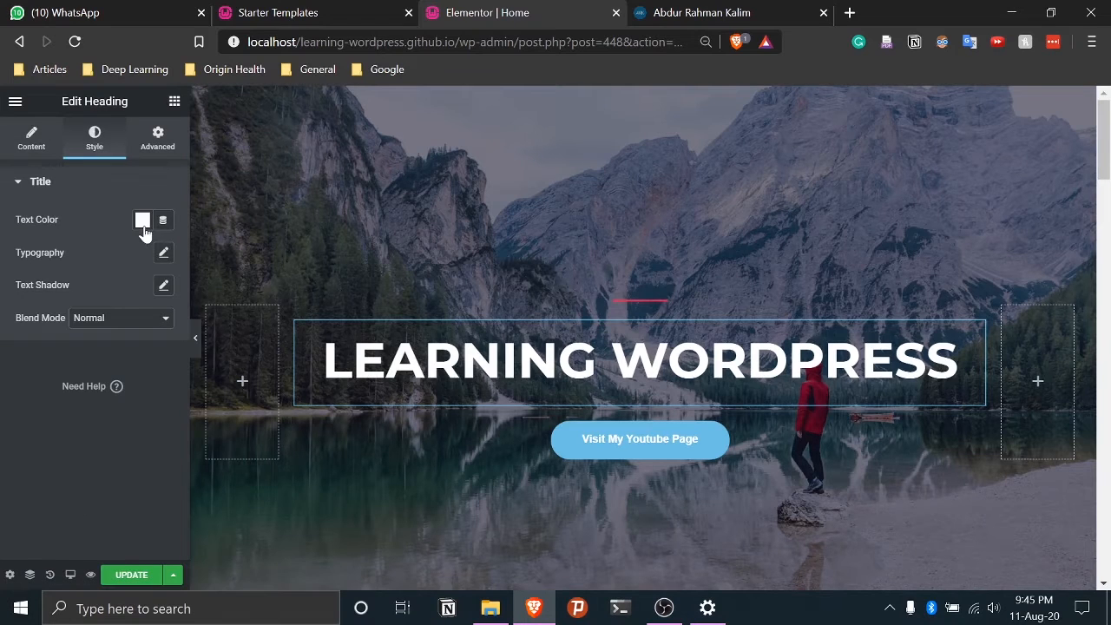
{"action": "left_click", "coordinate": [162, 254]}
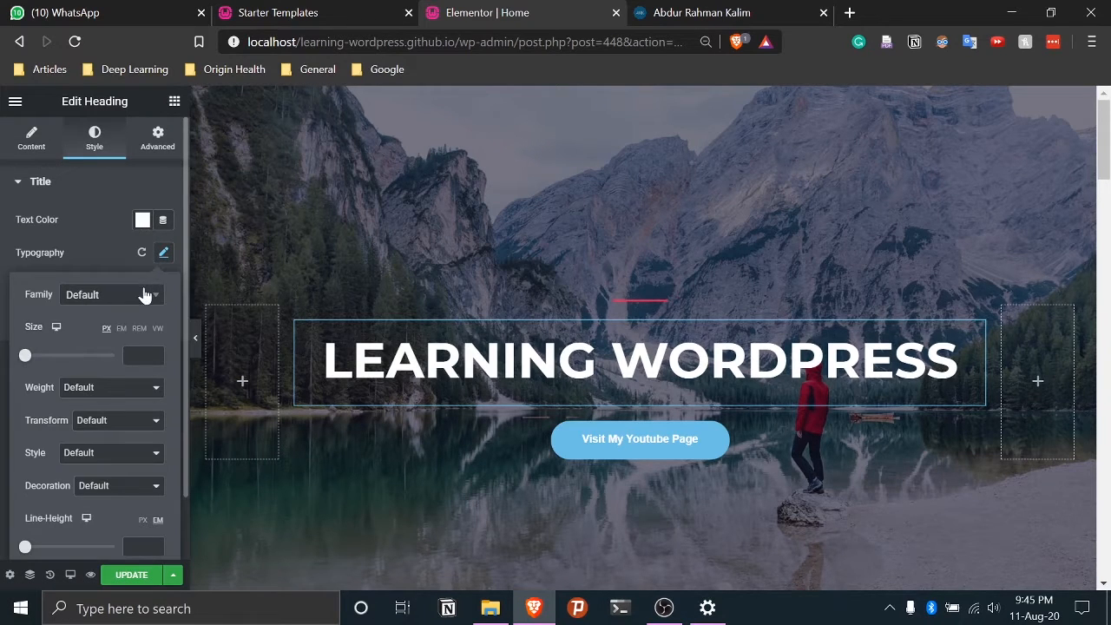
{"action": "left_click", "coordinate": [144, 295]}
{"action": "scroll", "coordinate": [113, 434], "scroll_direction": "down", "scroll_amount": 3}
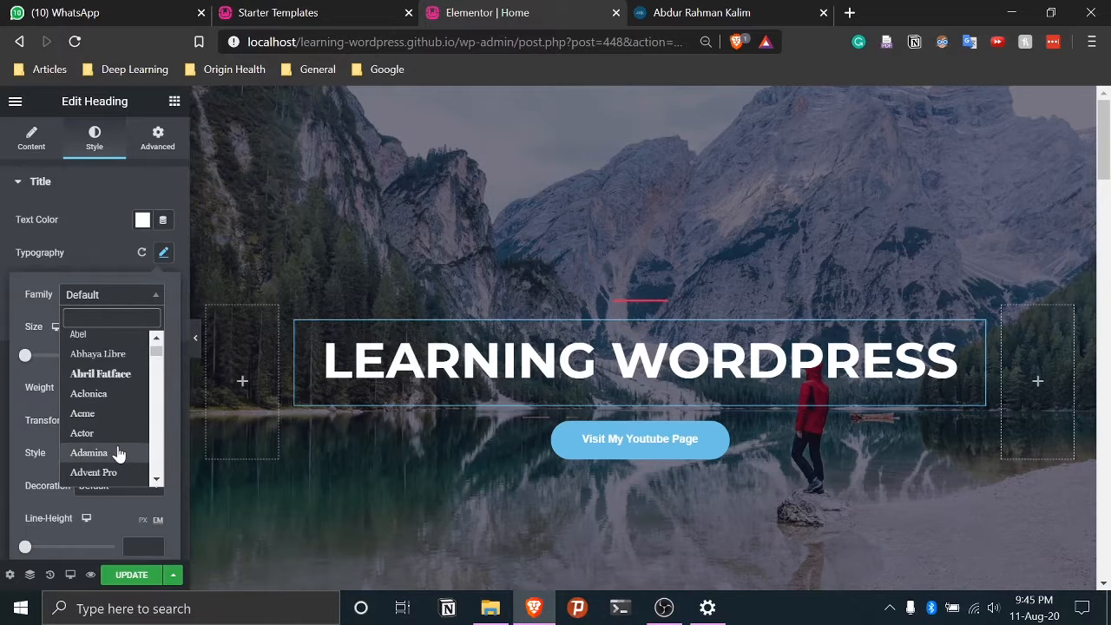
{"action": "scroll", "coordinate": [118, 454], "scroll_direction": "down", "scroll_amount": 6}
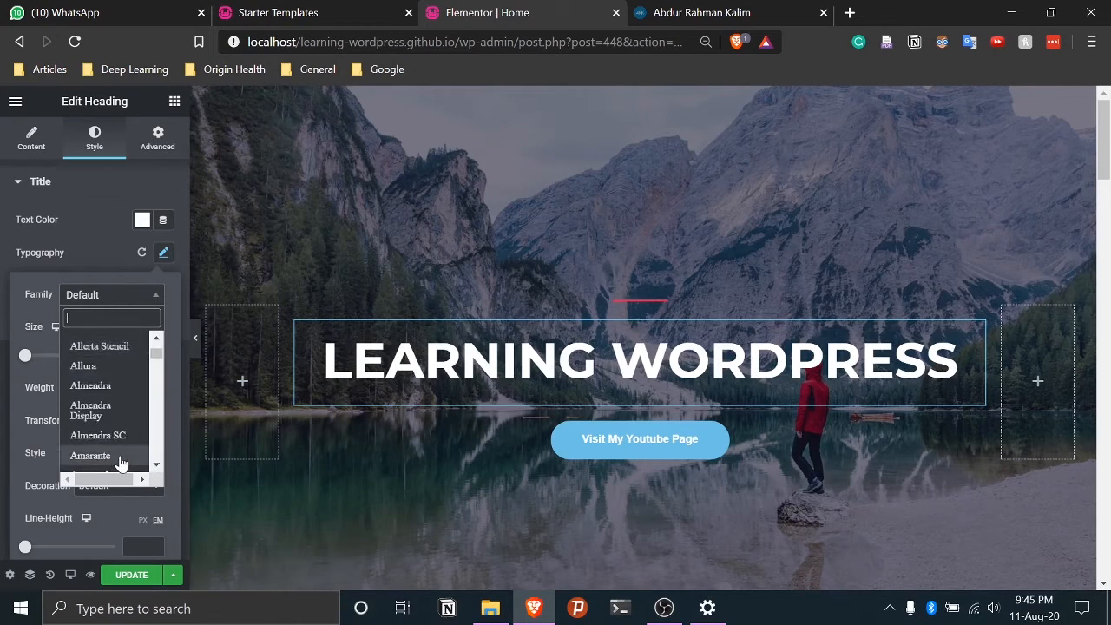
{"action": "scroll", "coordinate": [118, 454], "scroll_direction": "up", "scroll_amount": 2}
{"action": "scroll", "coordinate": [116, 446], "scroll_direction": "down", "scroll_amount": 2}
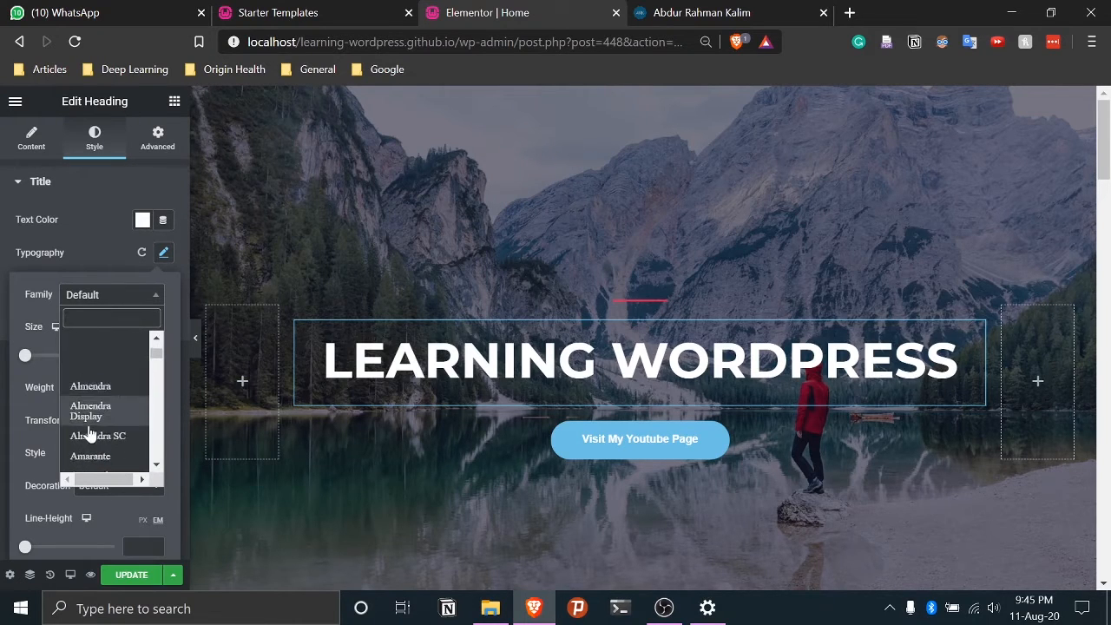
{"action": "scroll", "coordinate": [90, 429], "scroll_direction": "up", "scroll_amount": 2}
{"action": "scroll", "coordinate": [100, 408], "scroll_direction": "down", "scroll_amount": 1}
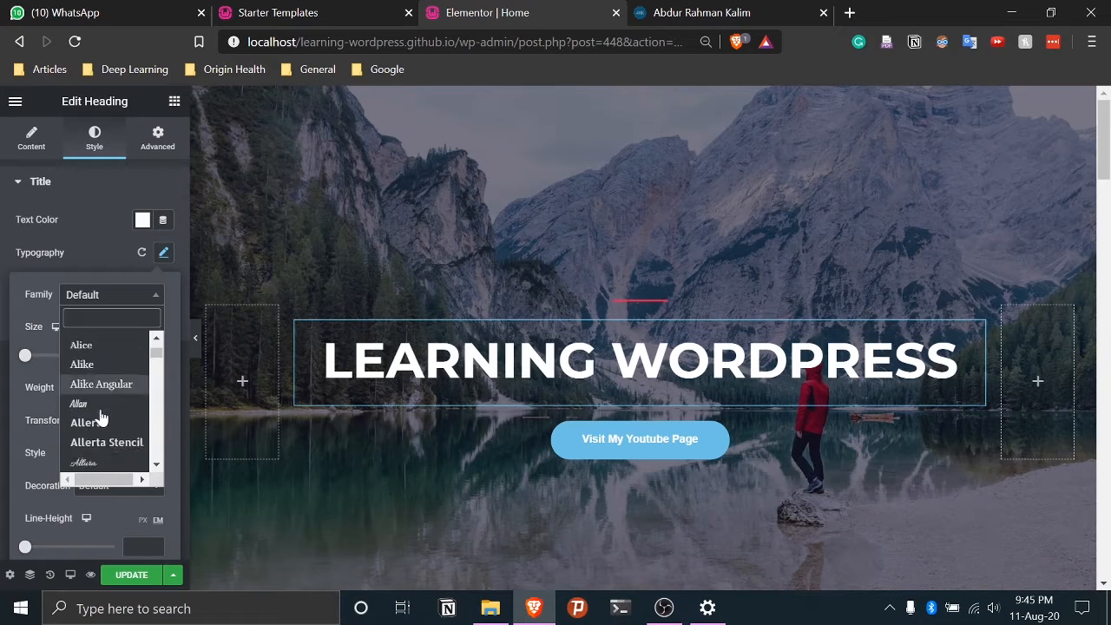
{"action": "scroll", "coordinate": [100, 418], "scroll_direction": "down", "scroll_amount": 2}
{"action": "left_click", "coordinate": [105, 368]}
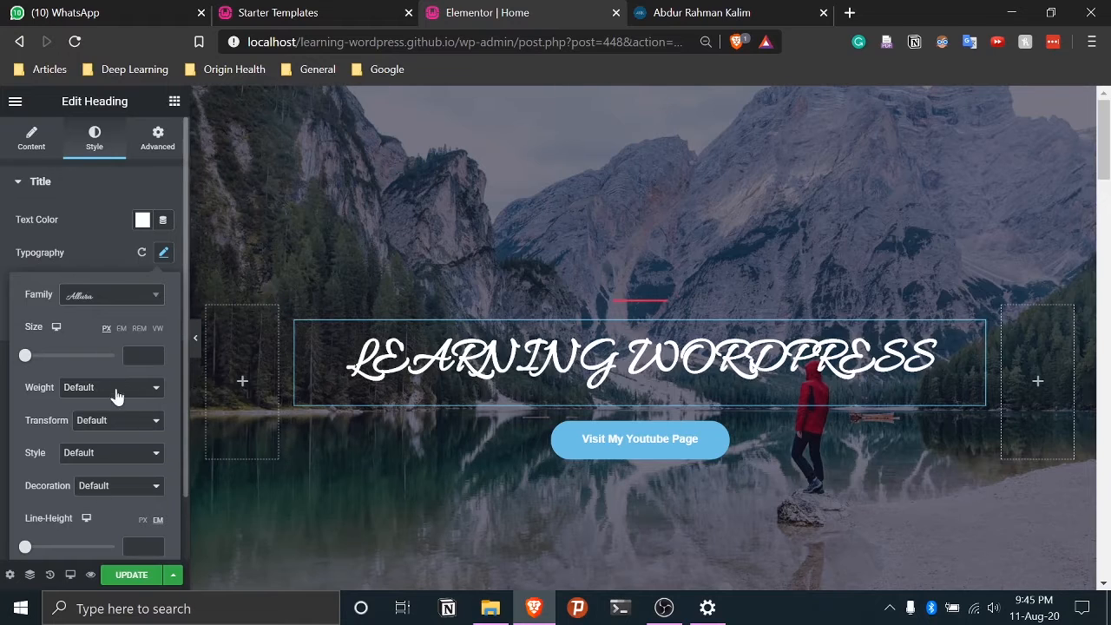
Set the text transform of the "Learning Wordpress" hero heading to Capitalize in its typography settings
{"action": "left_click", "coordinate": [128, 427]}
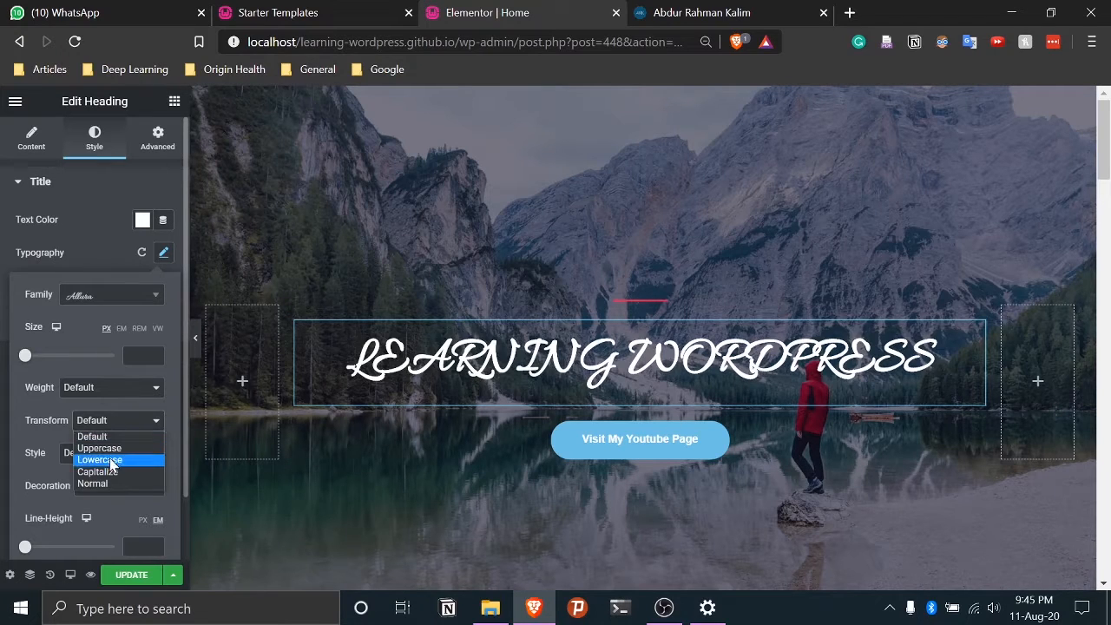
{"action": "left_click", "coordinate": [109, 472]}
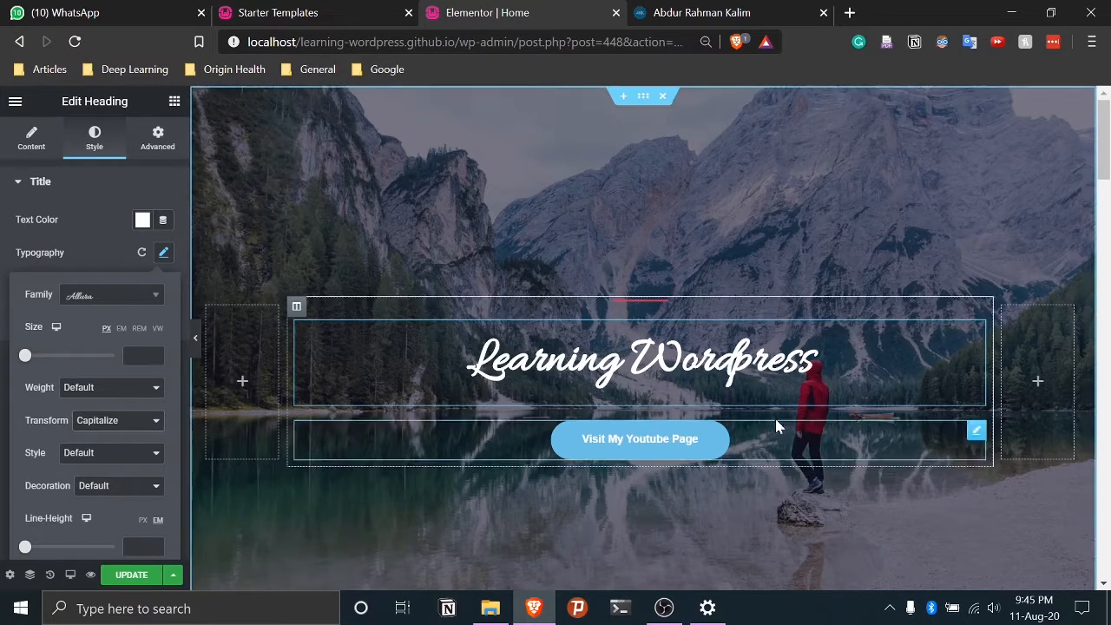
{"action": "left_click", "coordinate": [817, 367]}
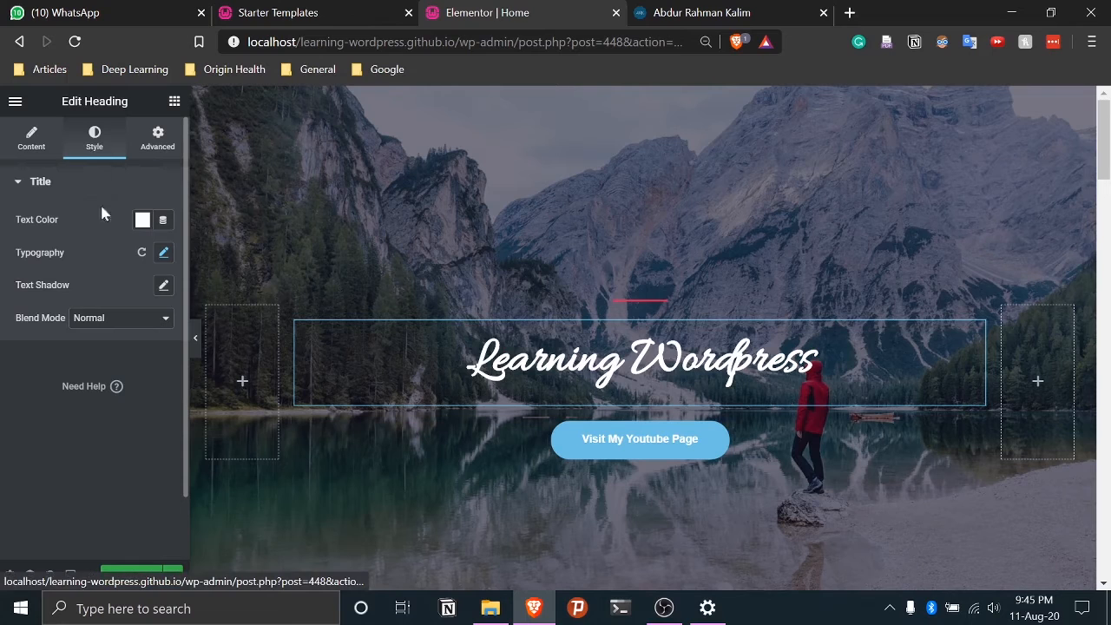
Set the hero heading's font size to 117 px in its typography settings
{"action": "left_click", "coordinate": [161, 253]}
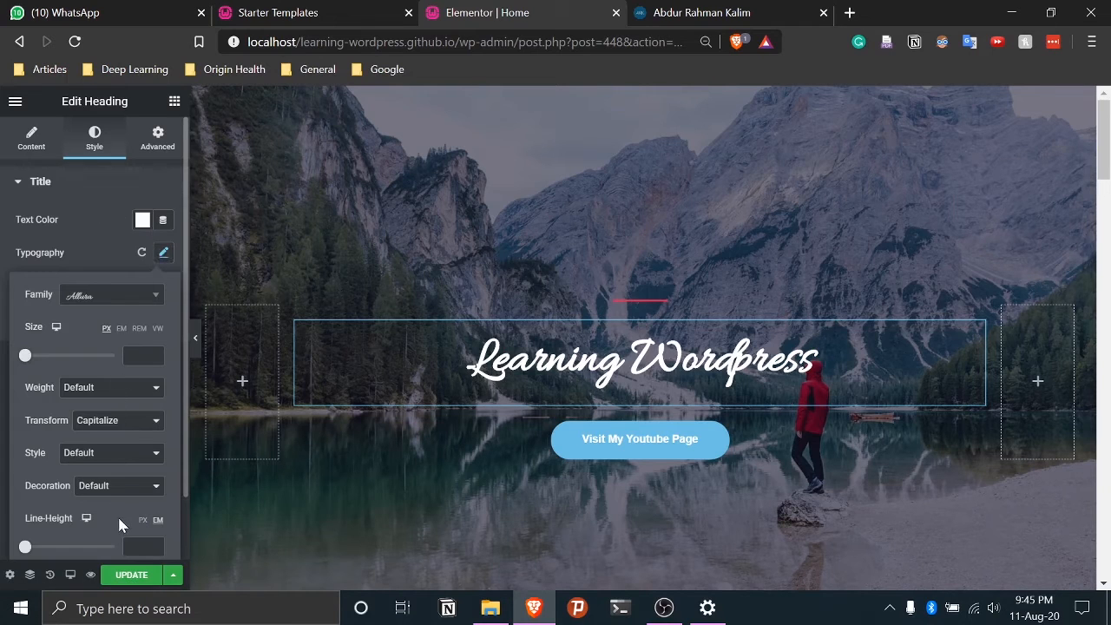
{"action": "scroll", "coordinate": [118, 518], "scroll_direction": "down", "scroll_amount": 1}
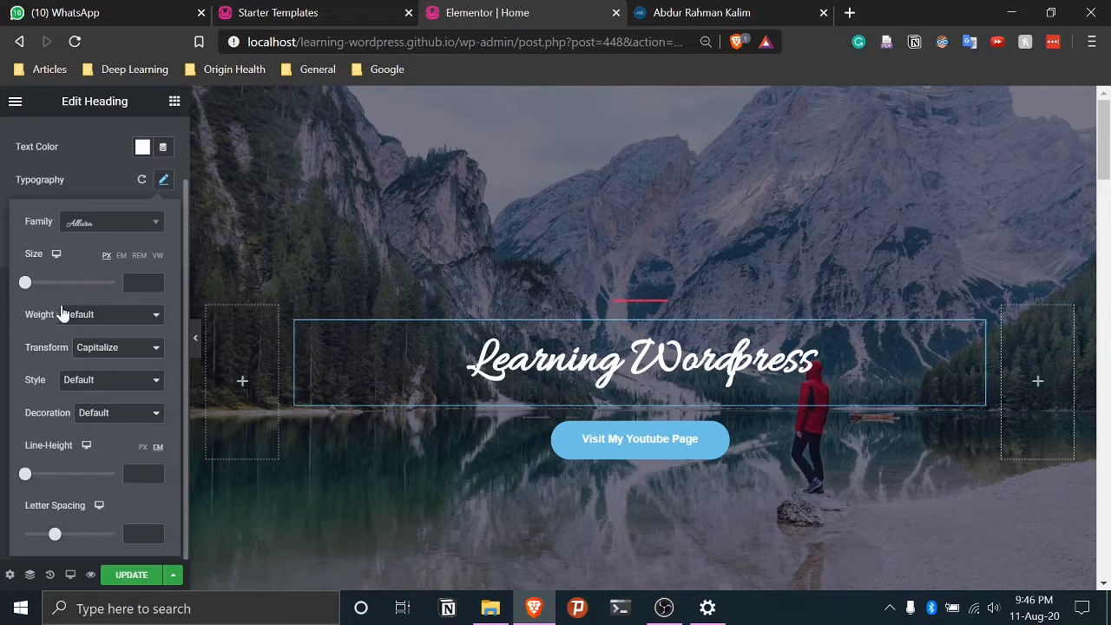
{"action": "left_click_drag", "start_coordinate": [25, 283], "coordinate": [78, 291]}
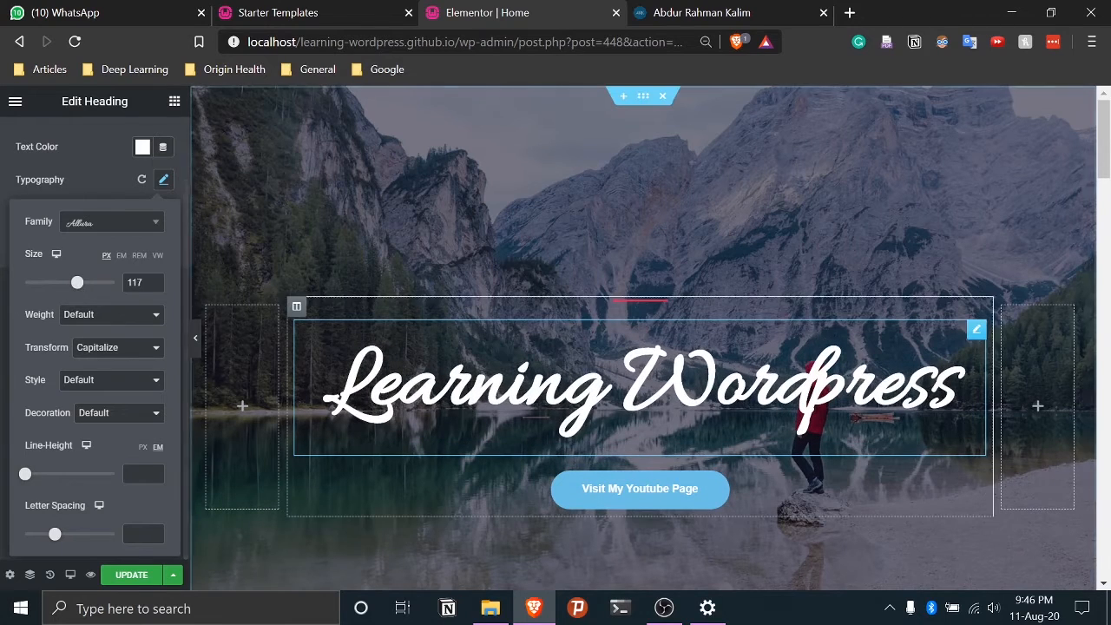
{"action": "scroll", "coordinate": [851, 469], "scroll_direction": "down", "scroll_amount": 2}
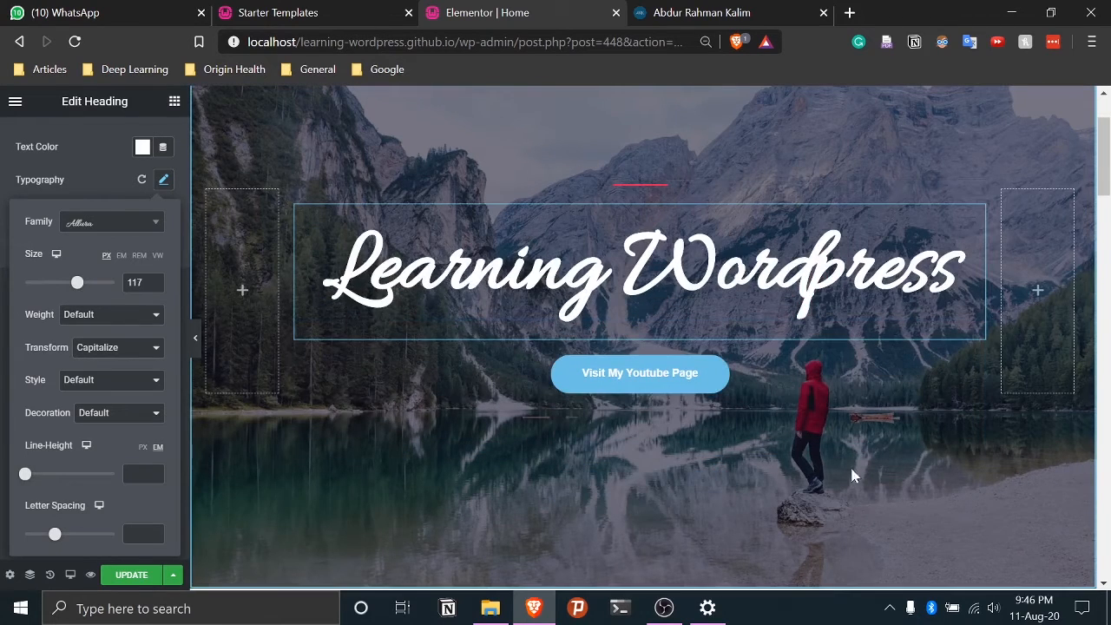
Set the "Visit My Youtube Page" button's normal-state text color to dark purple #210837
{"action": "left_click", "coordinate": [669, 383]}
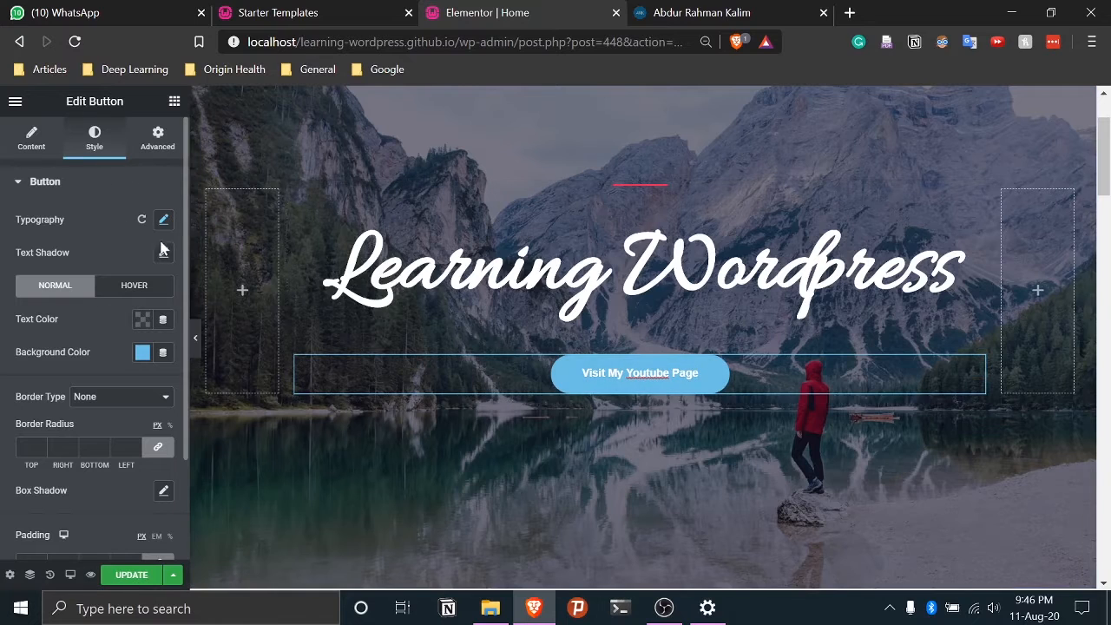
{"action": "left_click", "coordinate": [143, 319]}
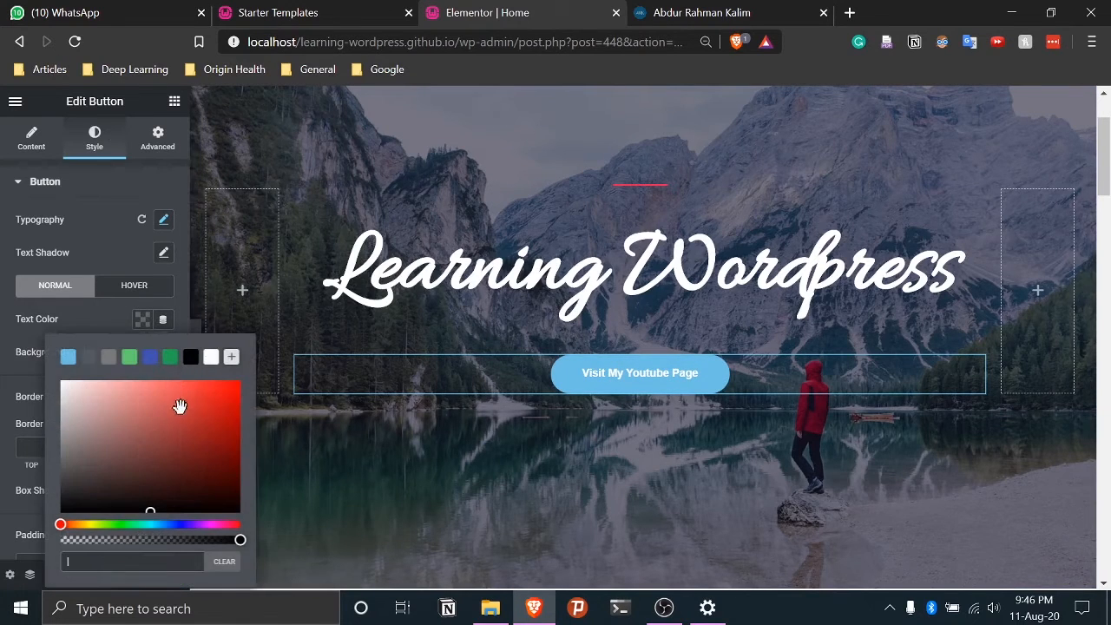
{"action": "left_click", "coordinate": [180, 406]}
{"action": "mouse_move", "coordinate": [176, 402]}
{"action": "left_mouse_down"}
{"action": "mouse_move", "coordinate": [117, 398]}
{"action": "mouse_move", "coordinate": [105, 439]}
{"action": "mouse_move", "coordinate": [119, 463]}
{"action": "left_mouse_up"}
{"action": "left_click_drag", "start_coordinate": [57, 524], "coordinate": [195, 526]}
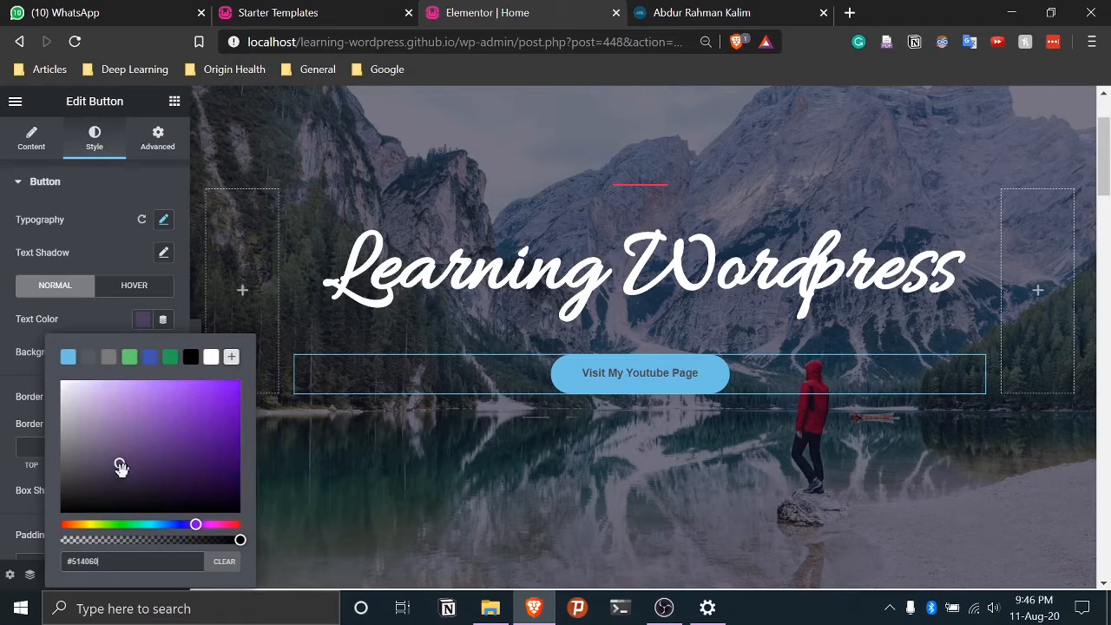
{"action": "mouse_move", "coordinate": [119, 462]}
{"action": "left_mouse_down"}
{"action": "mouse_move", "coordinate": [192, 443]}
{"action": "mouse_move", "coordinate": [212, 450]}
{"action": "mouse_move", "coordinate": [200, 473]}
{"action": "mouse_move", "coordinate": [213, 484]}
{"action": "left_mouse_up"}
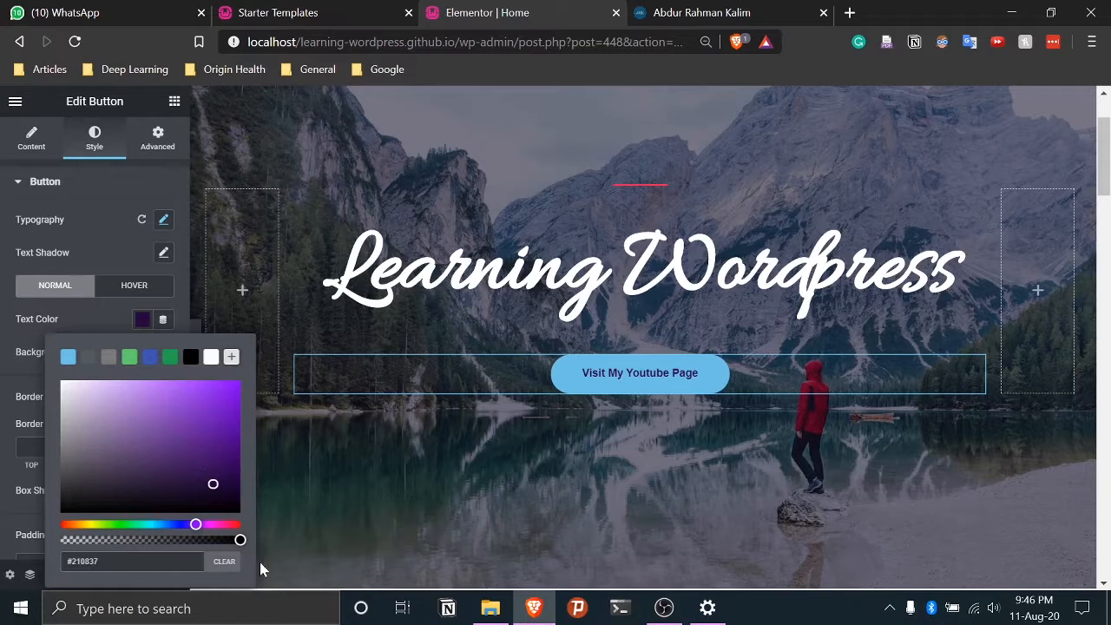
Copy the button's normal-state text color code #210837 and apply it as the hover-state text color
{"action": "left_click", "coordinate": [128, 289]}
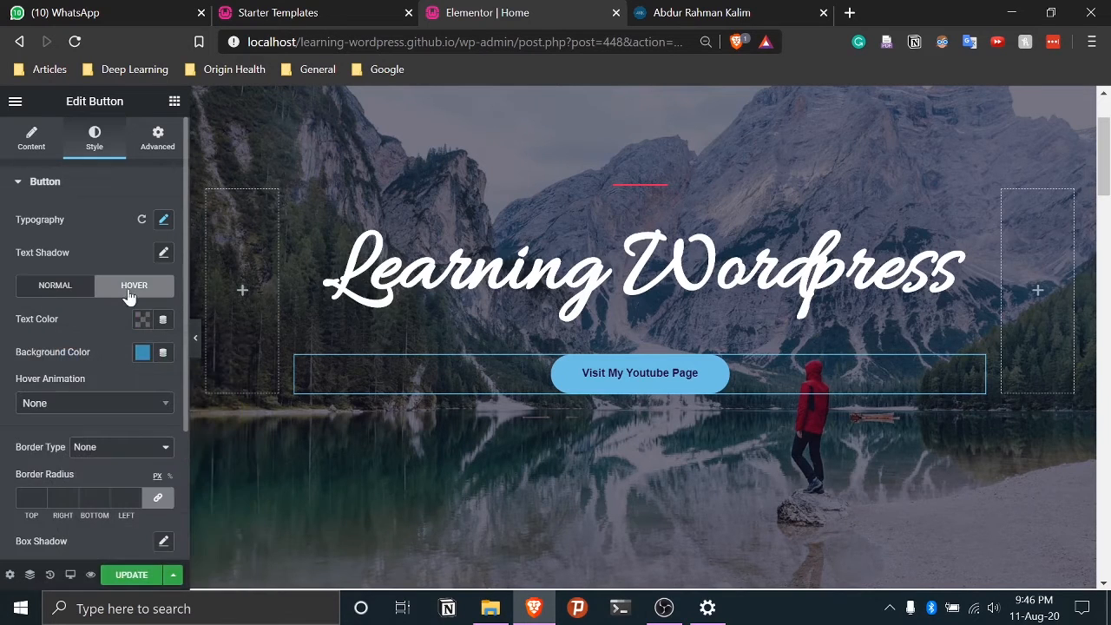
{"action": "left_click", "coordinate": [142, 320]}
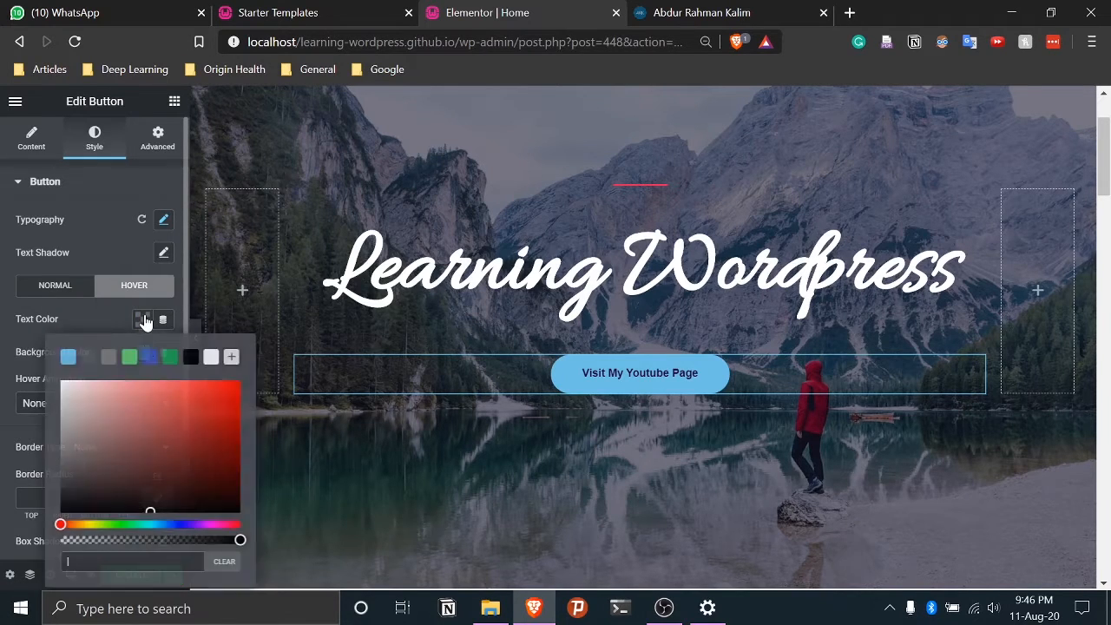
{"action": "left_click", "coordinate": [52, 286]}
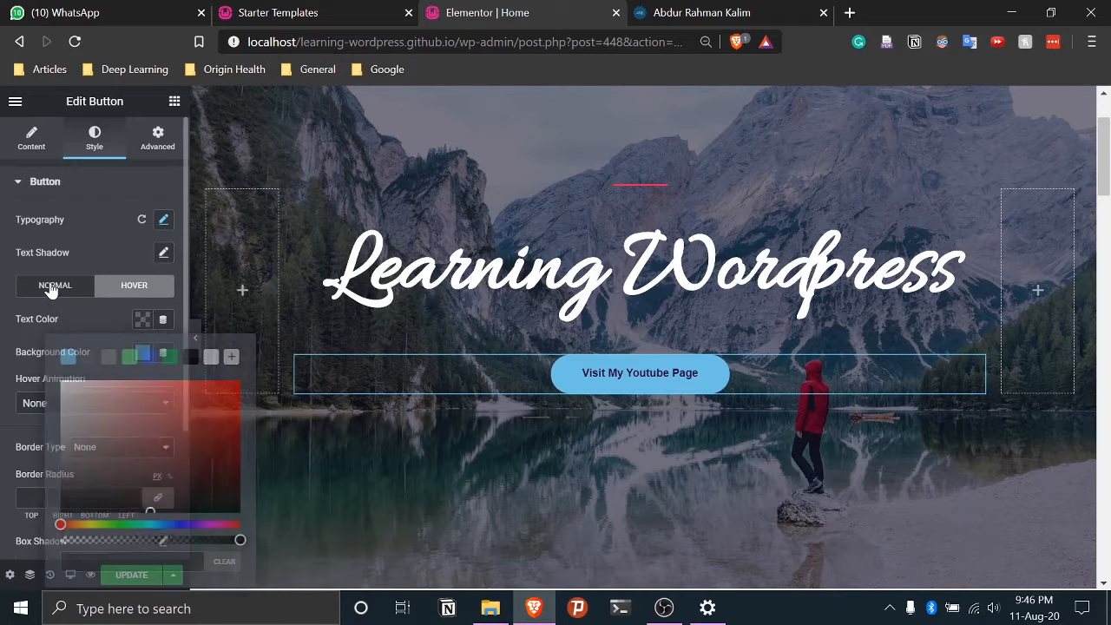
{"action": "left_click", "coordinate": [143, 320]}
{"action": "key", "text": "ctrl+c"}
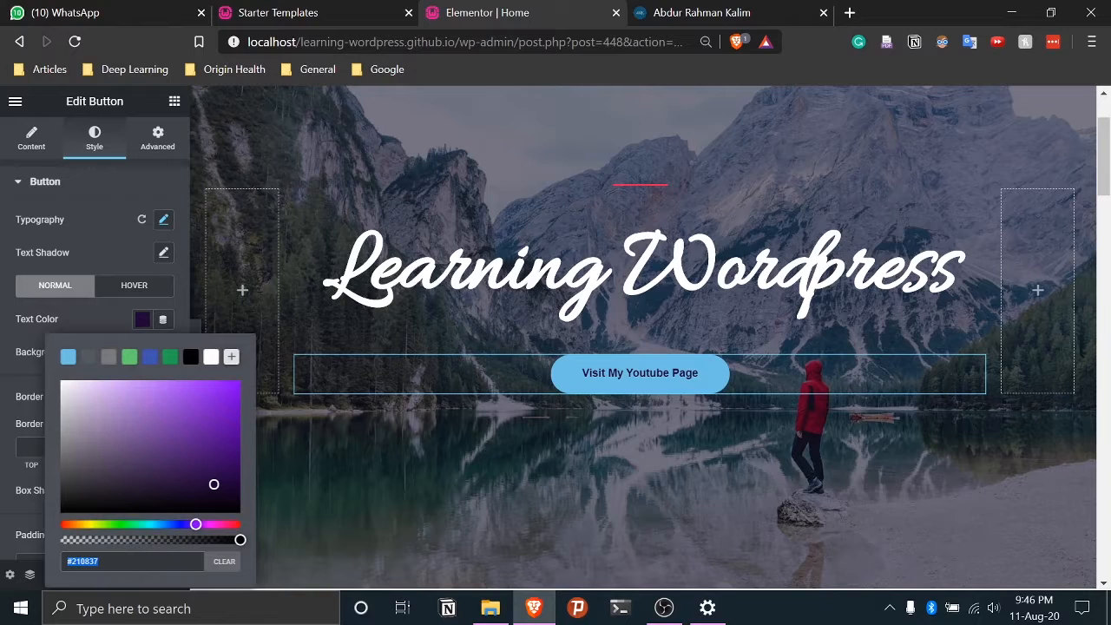
{"action": "left_click", "coordinate": [126, 288]}
{"action": "left_click", "coordinate": [140, 320]}
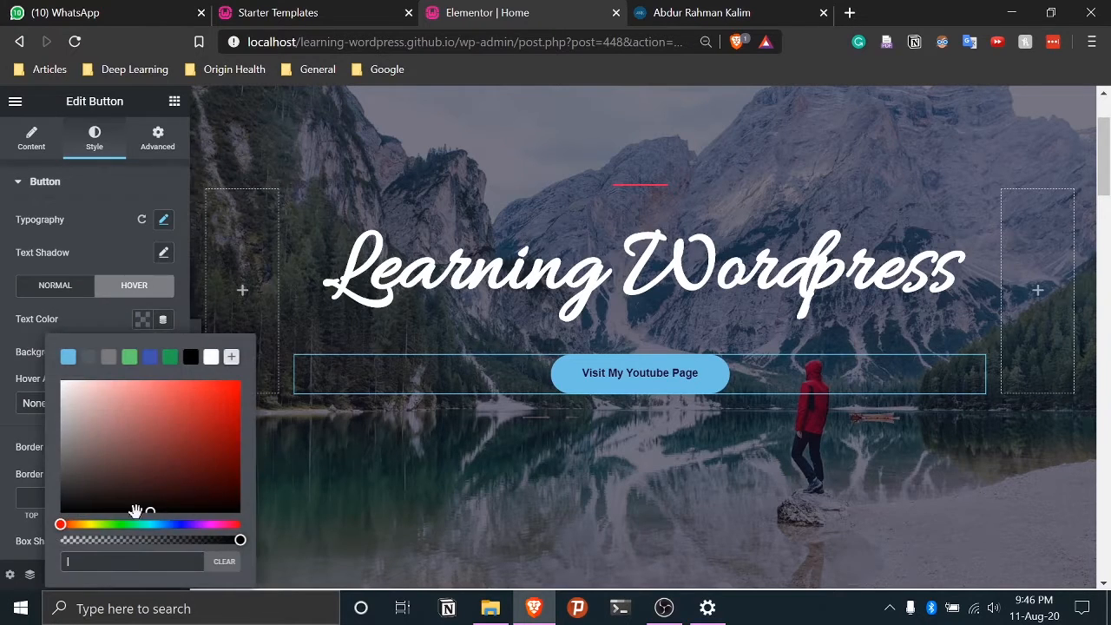
{"action": "key", "text": "ctrl+v"}
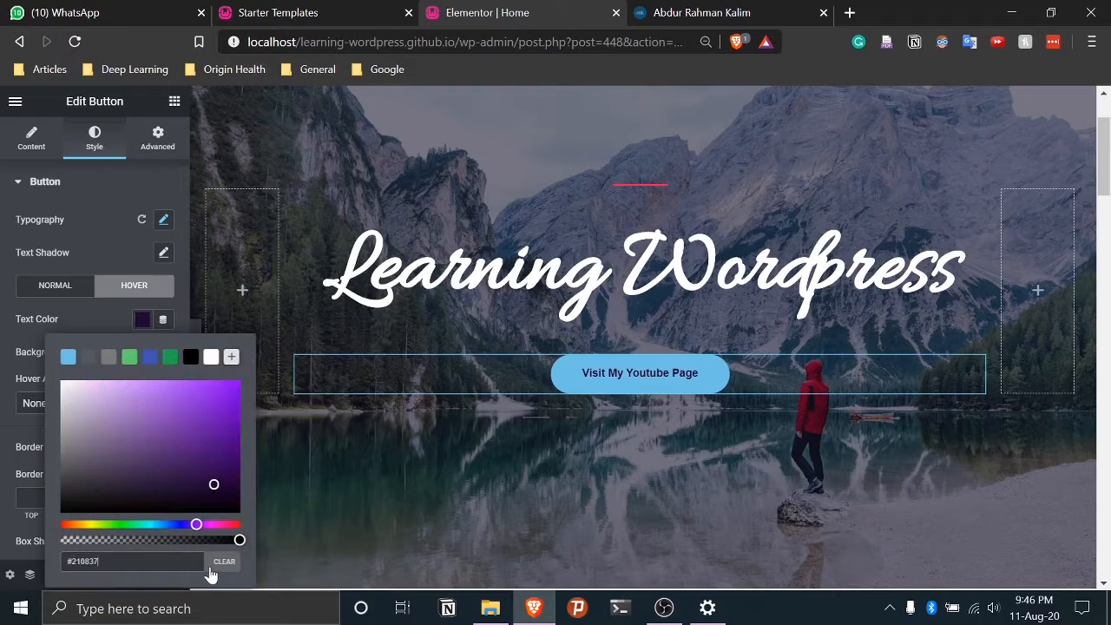
{"action": "left_click", "coordinate": [106, 301]}
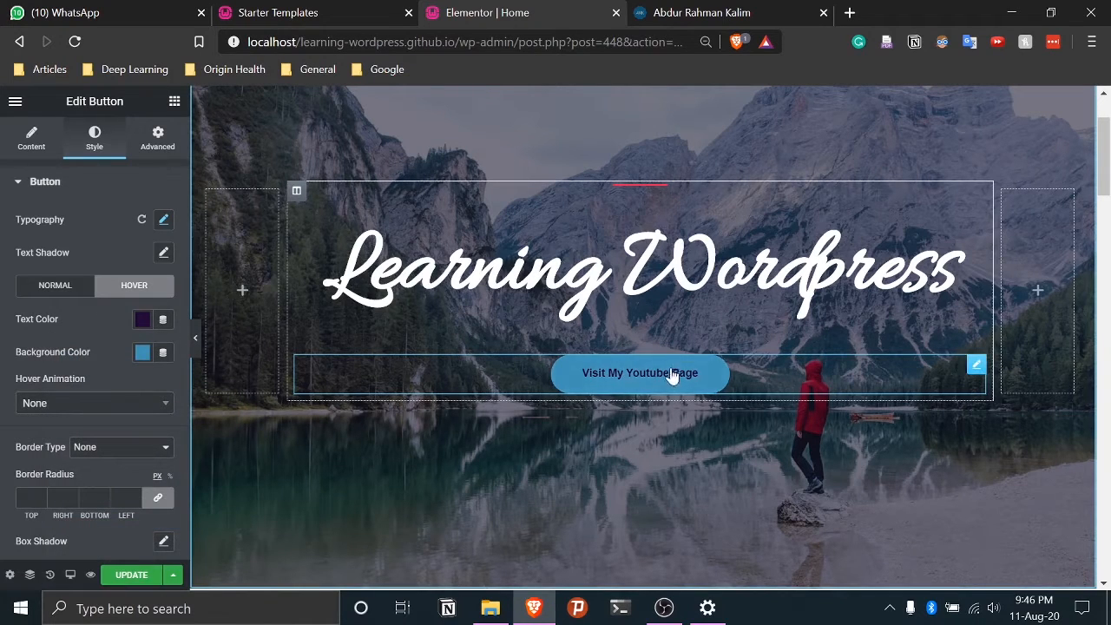
Select the whole hero section for editing and dismiss the "Meet Right Click" tip
{"action": "scroll", "coordinate": [787, 468], "scroll_direction": "up", "scroll_amount": 2}
{"action": "scroll", "coordinate": [786, 468], "scroll_direction": "down", "scroll_amount": 5}
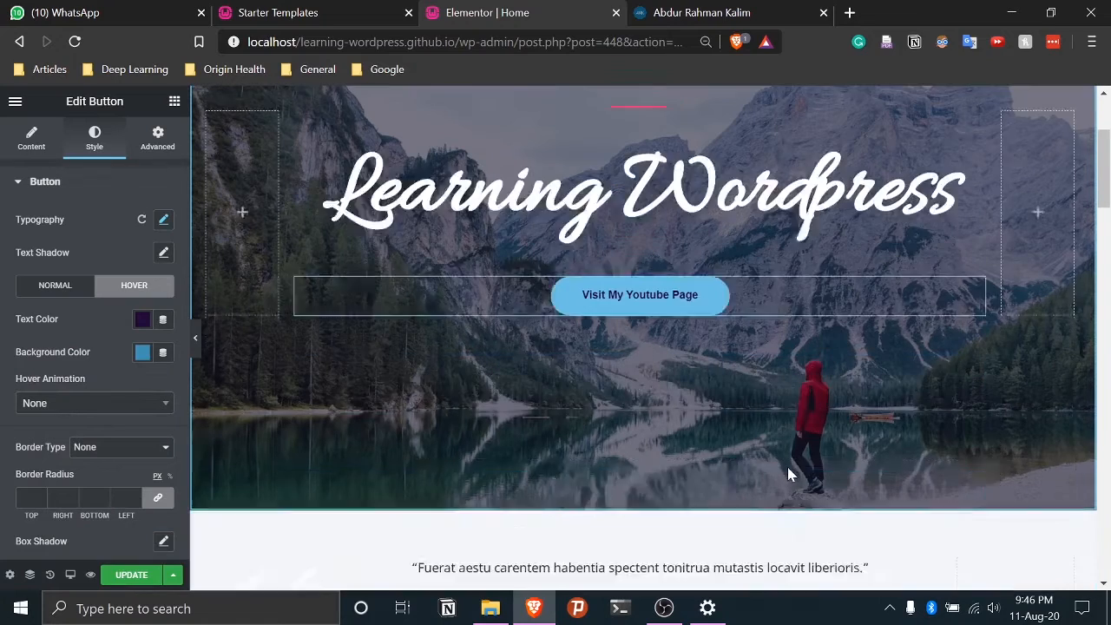
{"action": "scroll", "coordinate": [784, 468], "scroll_direction": "up", "scroll_amount": 7}
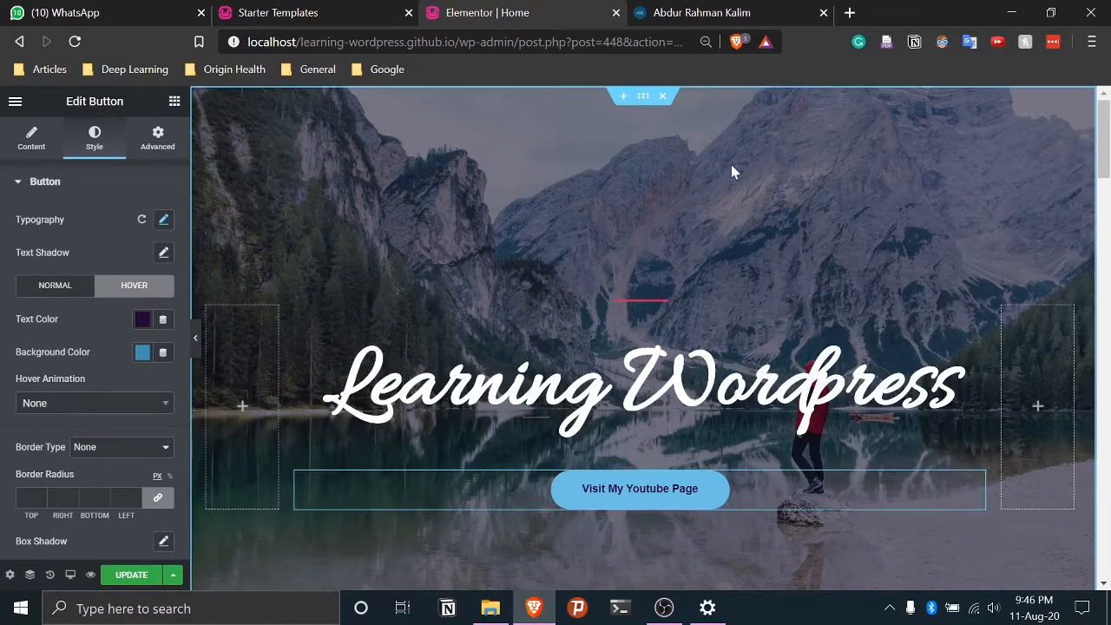
{"action": "scroll", "coordinate": [1045, 441], "scroll_direction": "down", "scroll_amount": 4}
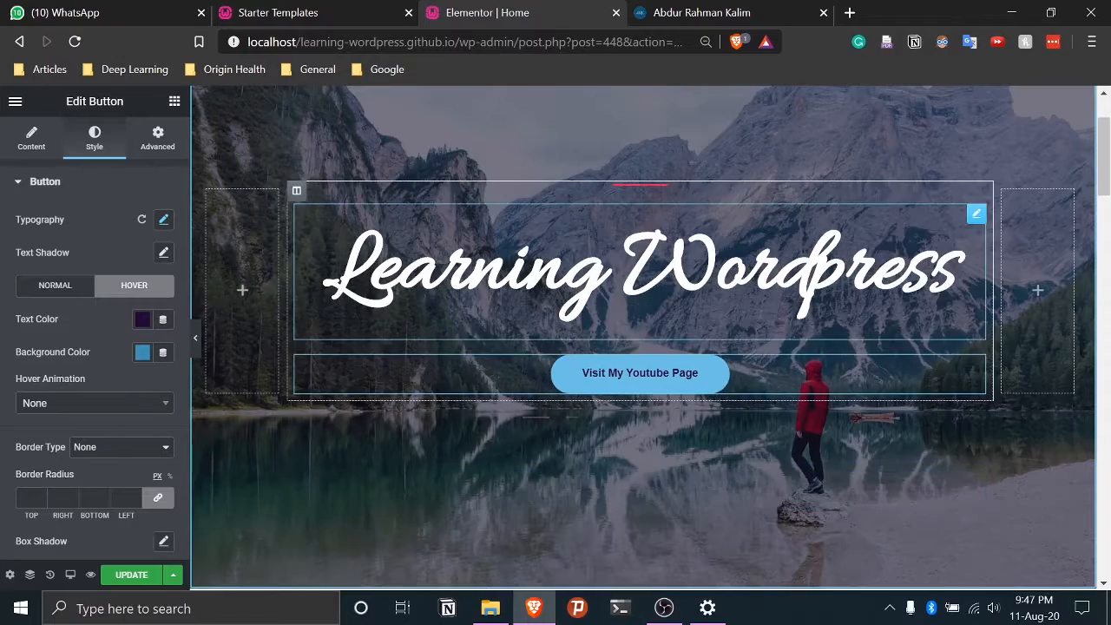
{"action": "scroll", "coordinate": [1045, 441], "scroll_direction": "up", "scroll_amount": 4}
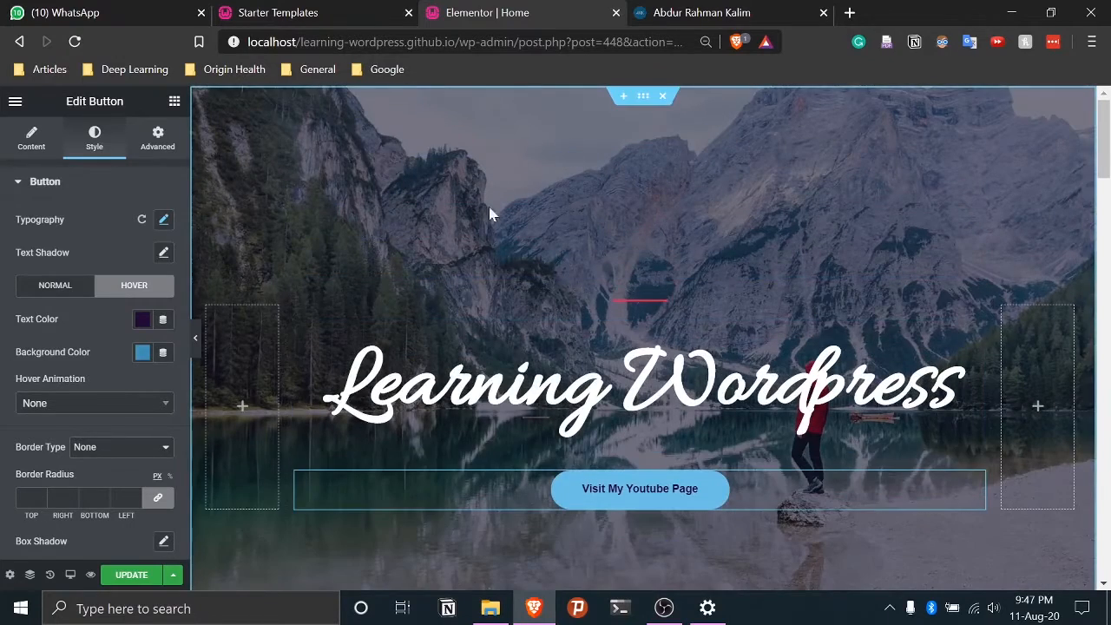
{"action": "left_click", "coordinate": [645, 97]}
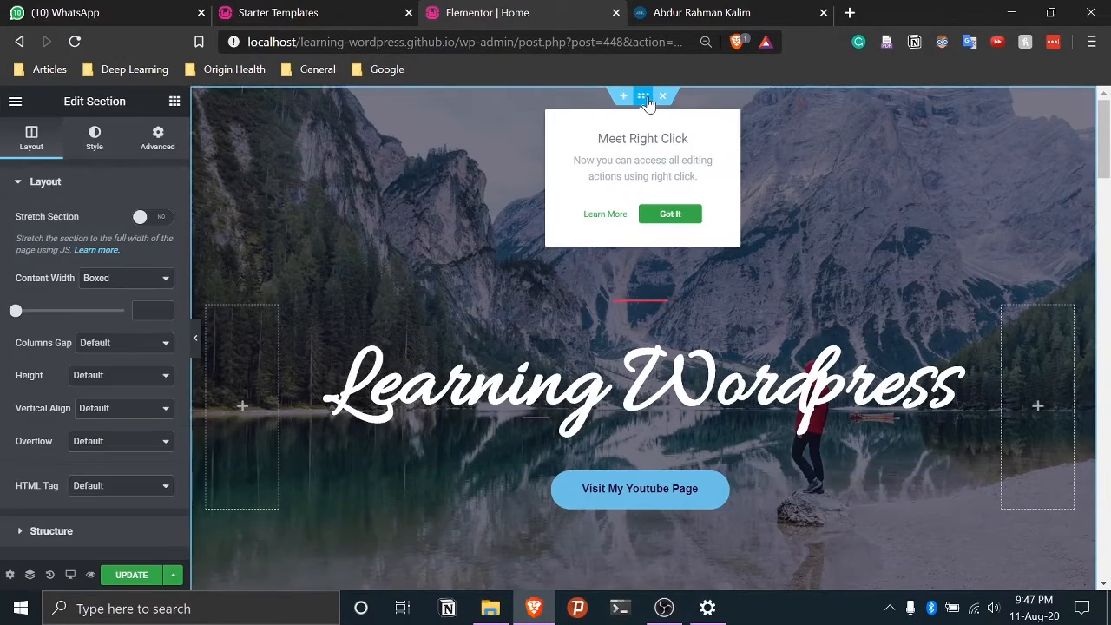
{"action": "right_click", "coordinate": [645, 97]}
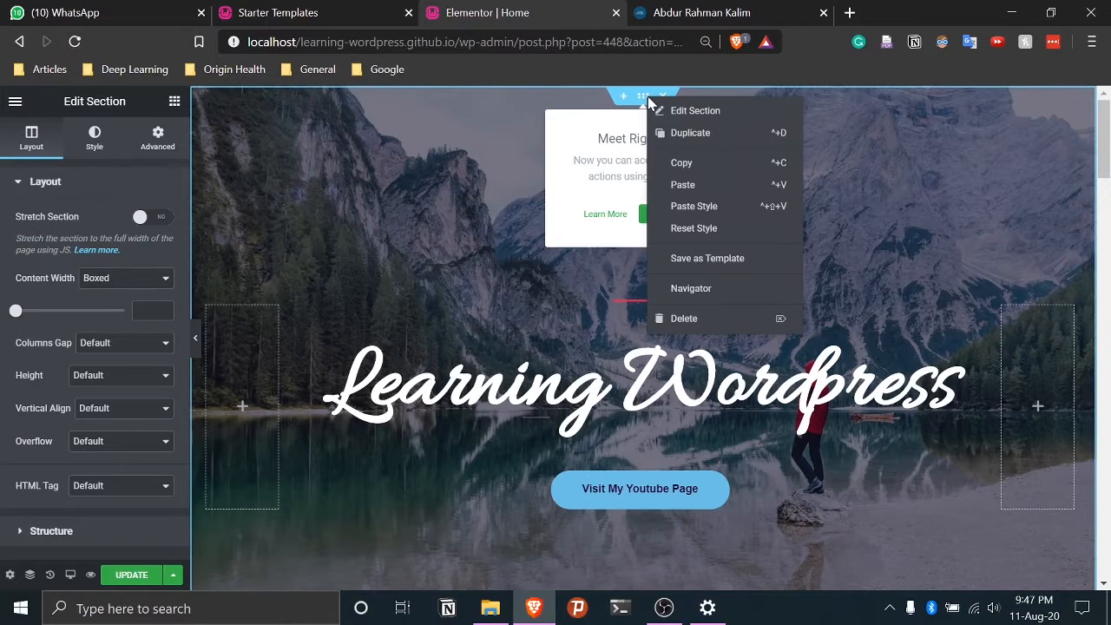
{"action": "key", "text": "Escape"}
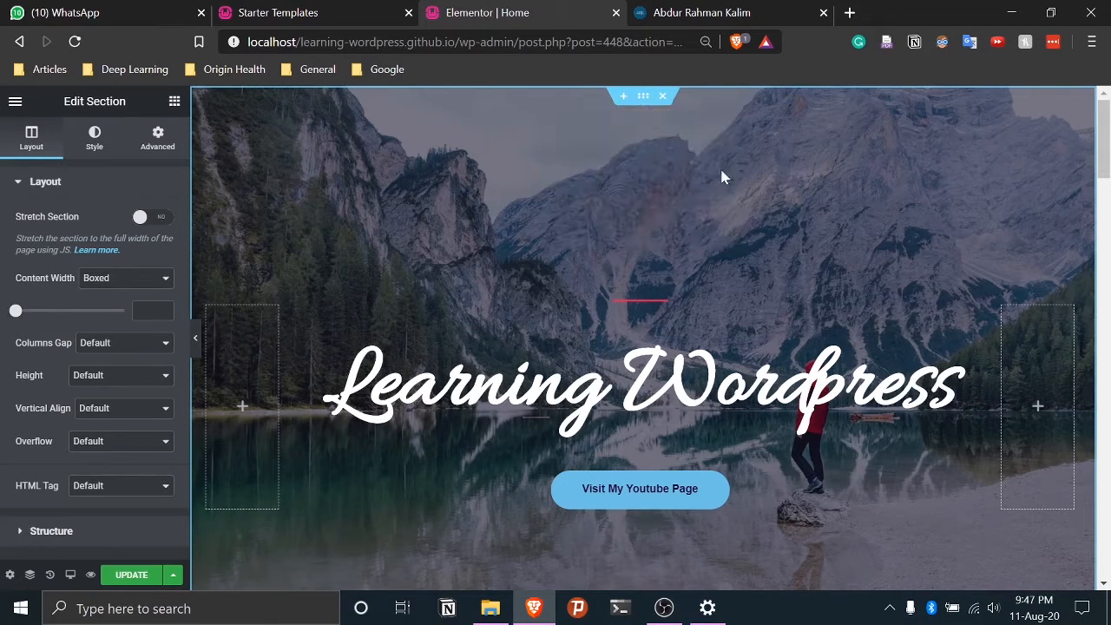
{"action": "mouse_move", "coordinate": [643, 99]}
{"action": "left_click", "coordinate": [672, 214]}
{"action": "scroll", "coordinate": [370, 251], "scroll_direction": "down", "scroll_amount": 3}
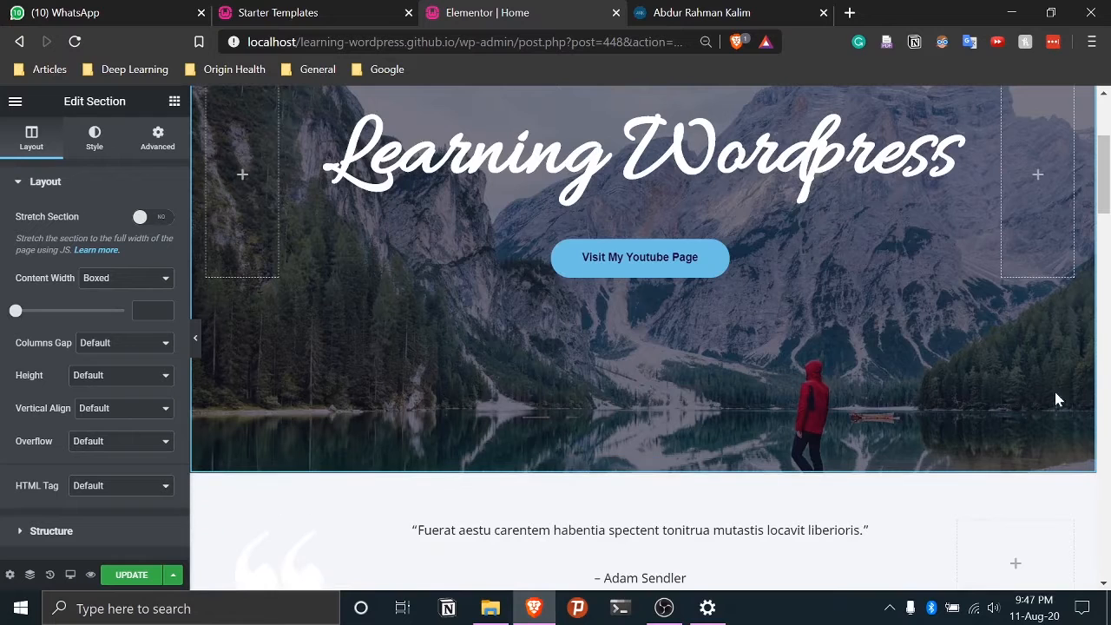
{"action": "scroll", "coordinate": [1039, 150], "scroll_direction": "up", "scroll_amount": 2}
{"action": "scroll", "coordinate": [1039, 150], "scroll_direction": "up", "scroll_amount": 2}
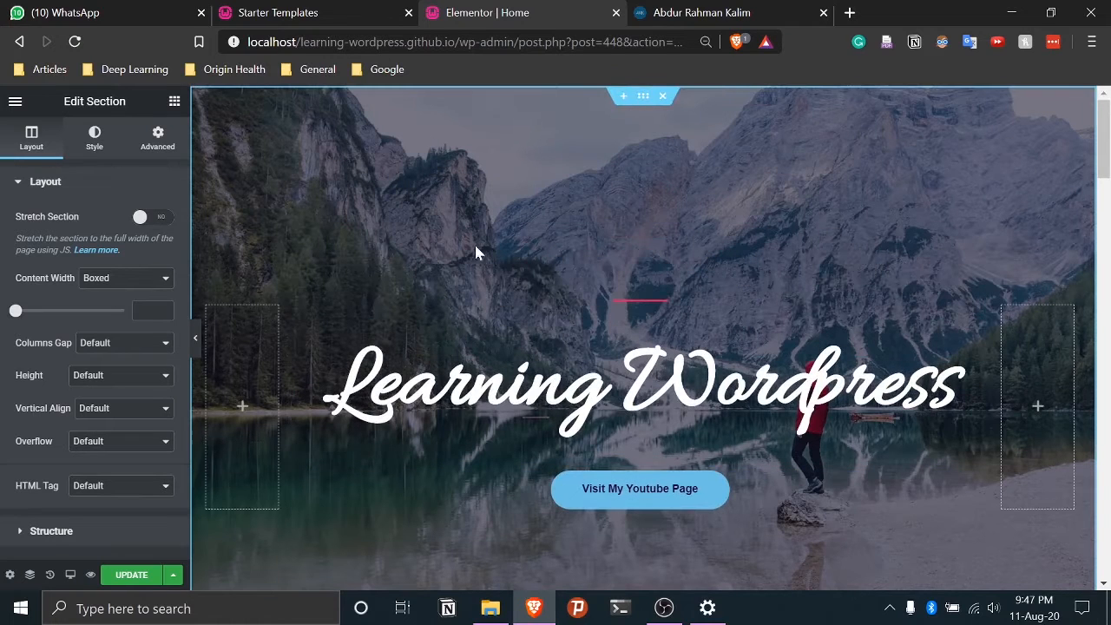
Replace the hero section's background image by uploading 1.jpg from the Wallpapers folder and inserting it
{"action": "left_click", "coordinate": [94, 137]}
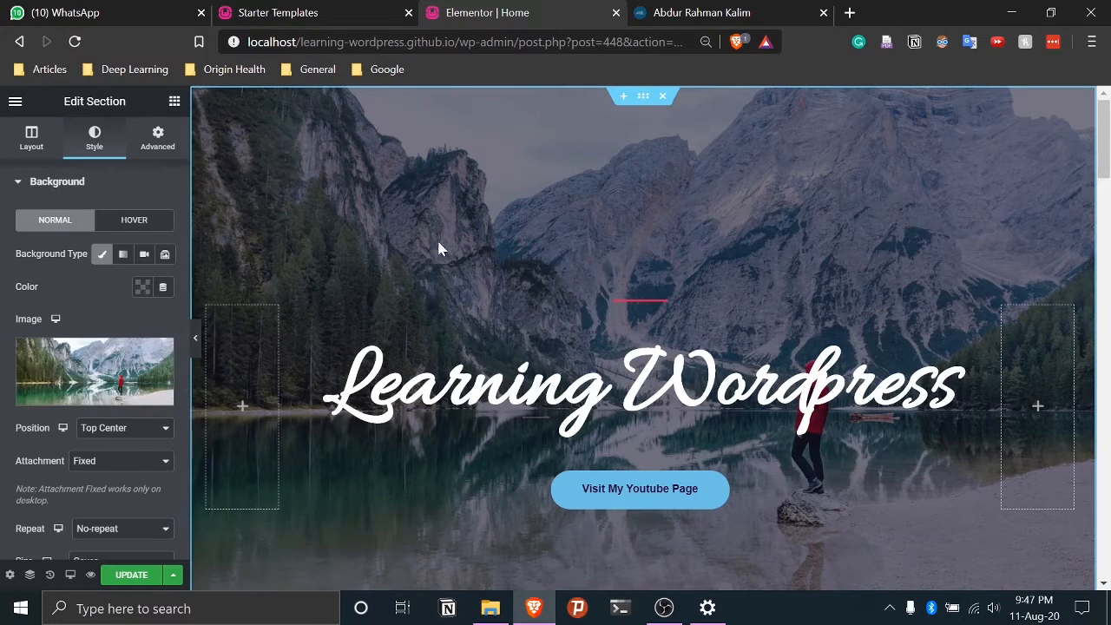
{"action": "left_click", "coordinate": [99, 396]}
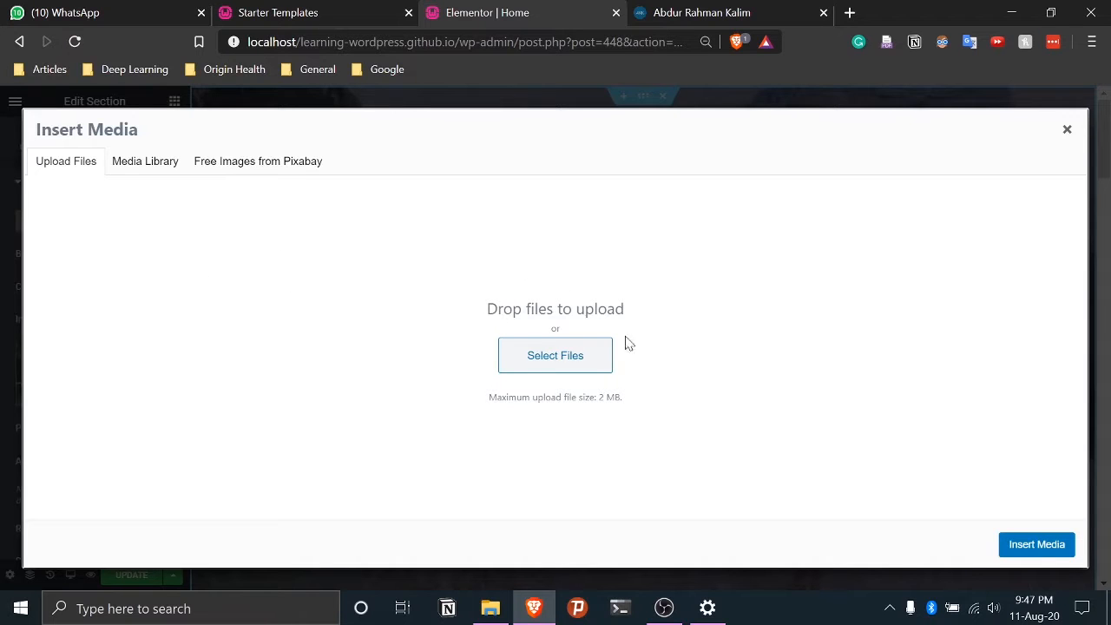
{"action": "left_click", "coordinate": [564, 370]}
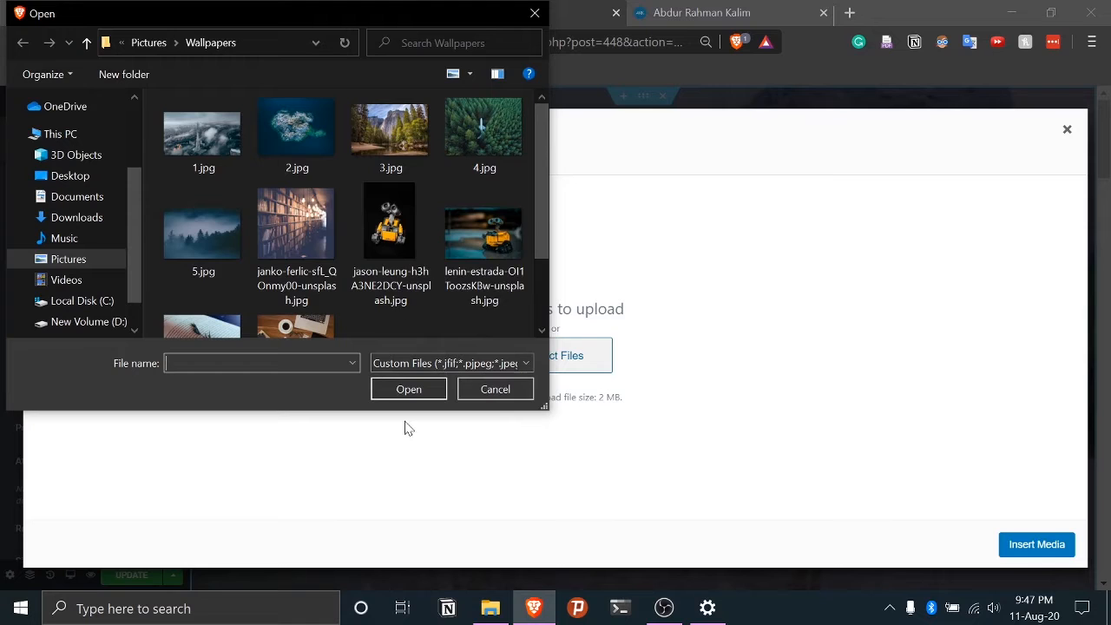
{"action": "scroll", "coordinate": [390, 312], "scroll_direction": "down", "scroll_amount": 1}
{"action": "scroll", "coordinate": [424, 312], "scroll_direction": "up", "scroll_amount": 1}
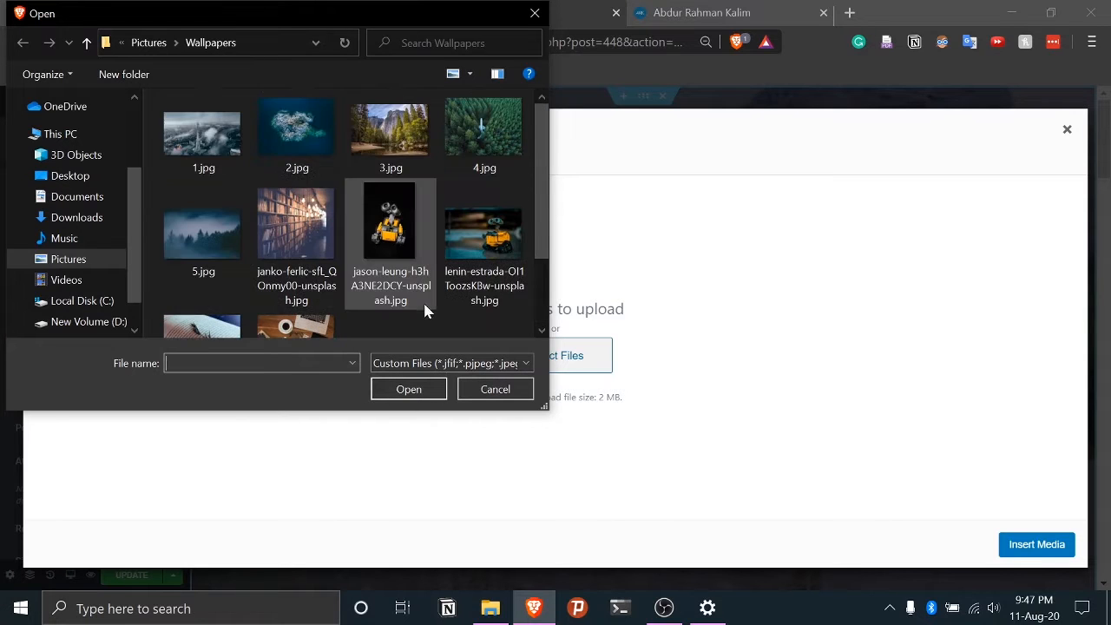
{"action": "left_click", "coordinate": [196, 149]}
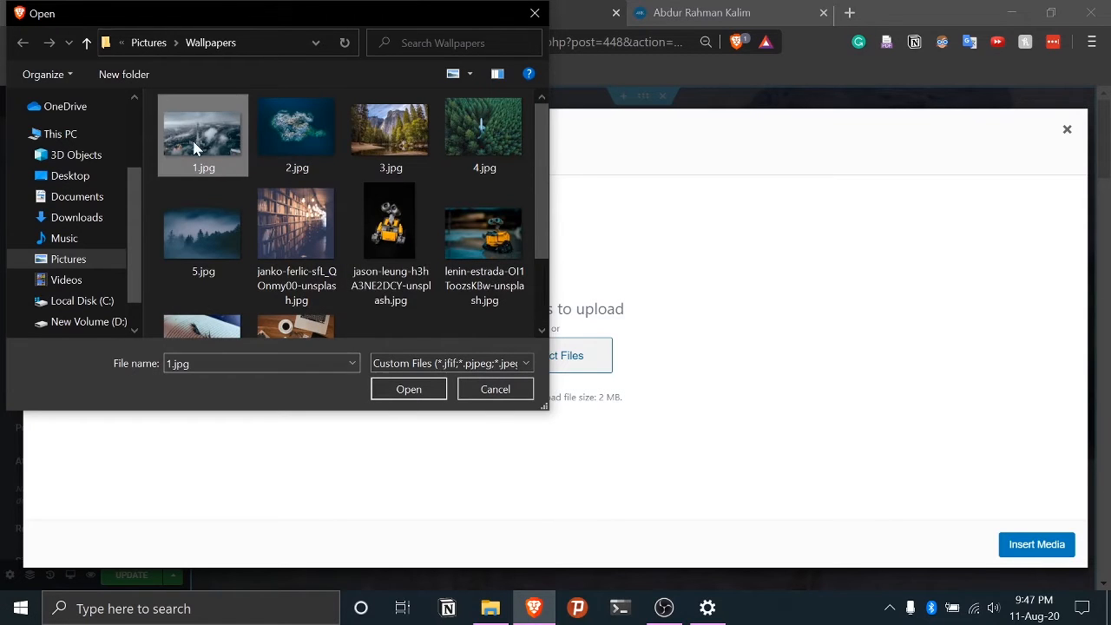
{"action": "left_click", "coordinate": [382, 395]}
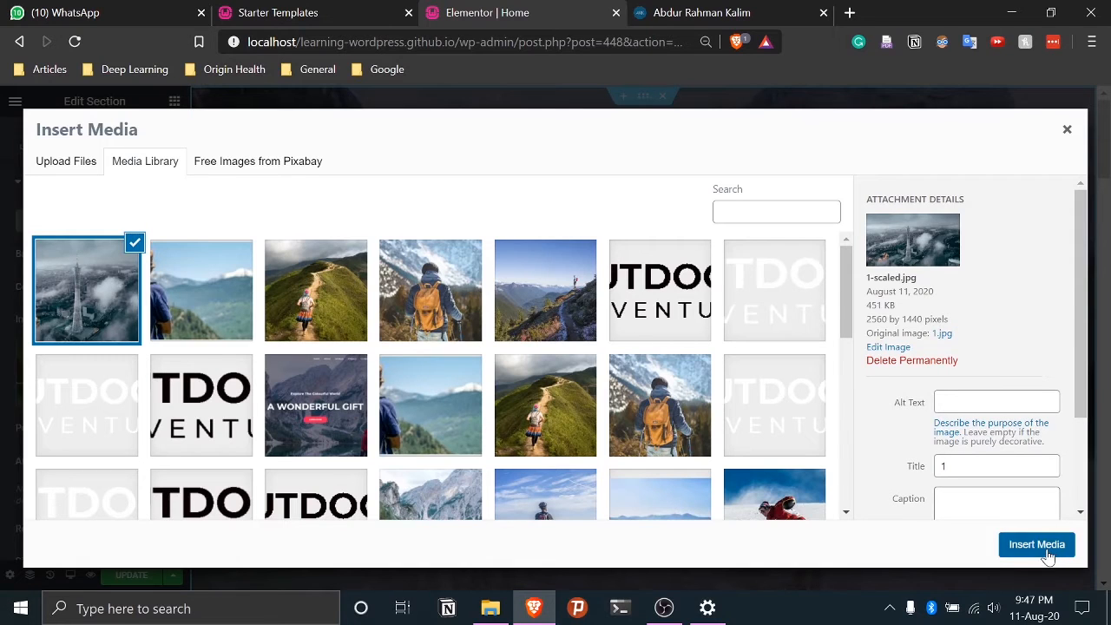
{"action": "left_click", "coordinate": [1036, 544]}
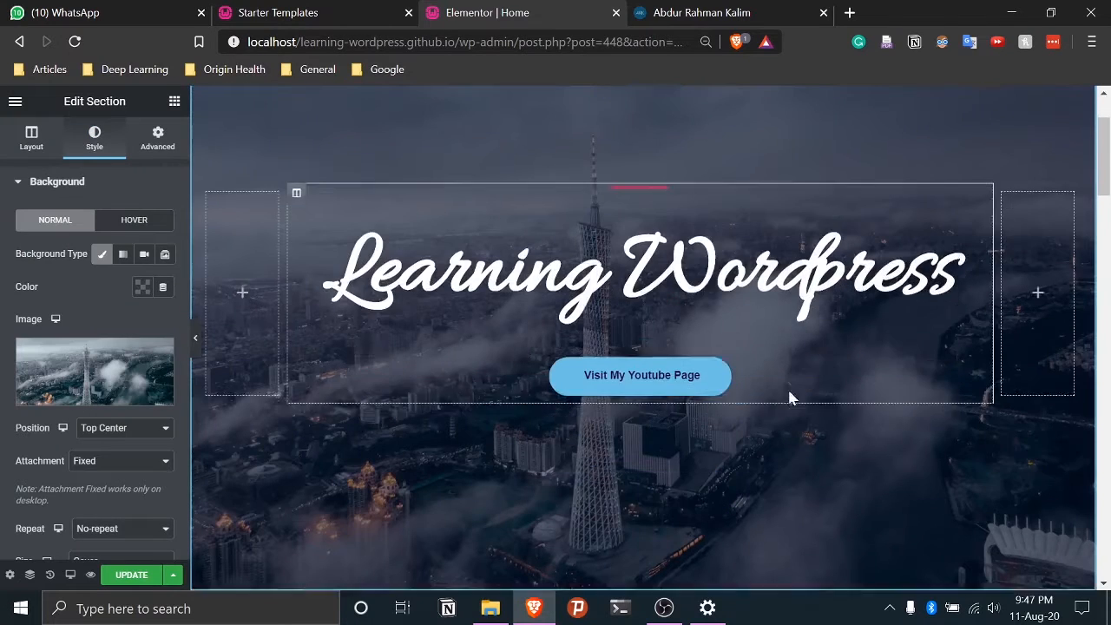
{"action": "scroll", "coordinate": [620, 391], "scroll_direction": "down", "scroll_amount": 3}
{"action": "scroll", "coordinate": [619, 391], "scroll_direction": "down", "scroll_amount": 3}
{"action": "scroll", "coordinate": [620, 392], "scroll_direction": "up", "scroll_amount": 6}
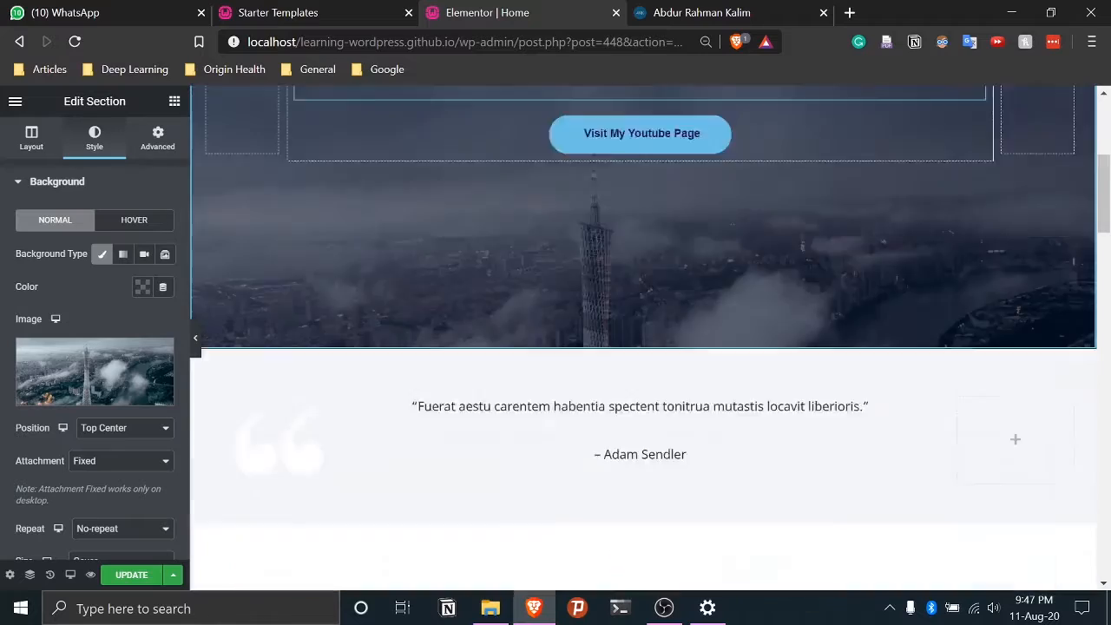
Delete the whole quote section between the hero section and the Upcoming Events section
{"action": "scroll", "coordinate": [619, 392], "scroll_direction": "down", "scroll_amount": 4}
{"action": "scroll", "coordinate": [642, 347], "scroll_direction": "up", "scroll_amount": 4}
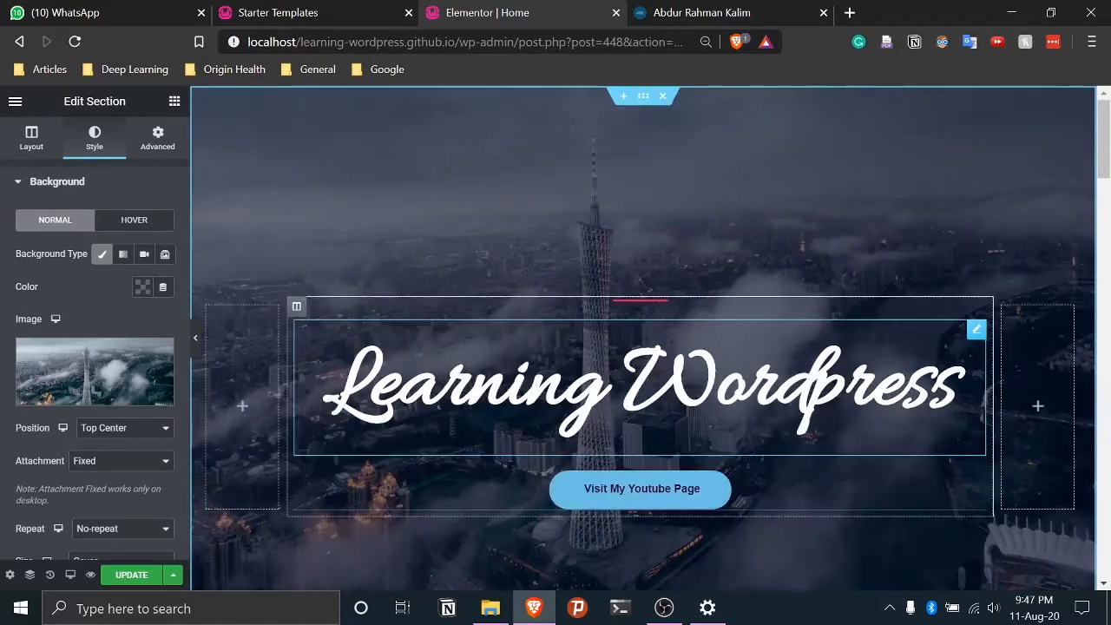
{"action": "scroll", "coordinate": [642, 348], "scroll_direction": "down", "scroll_amount": 7}
{"action": "scroll", "coordinate": [642, 347], "scroll_direction": "up", "scroll_amount": 1}
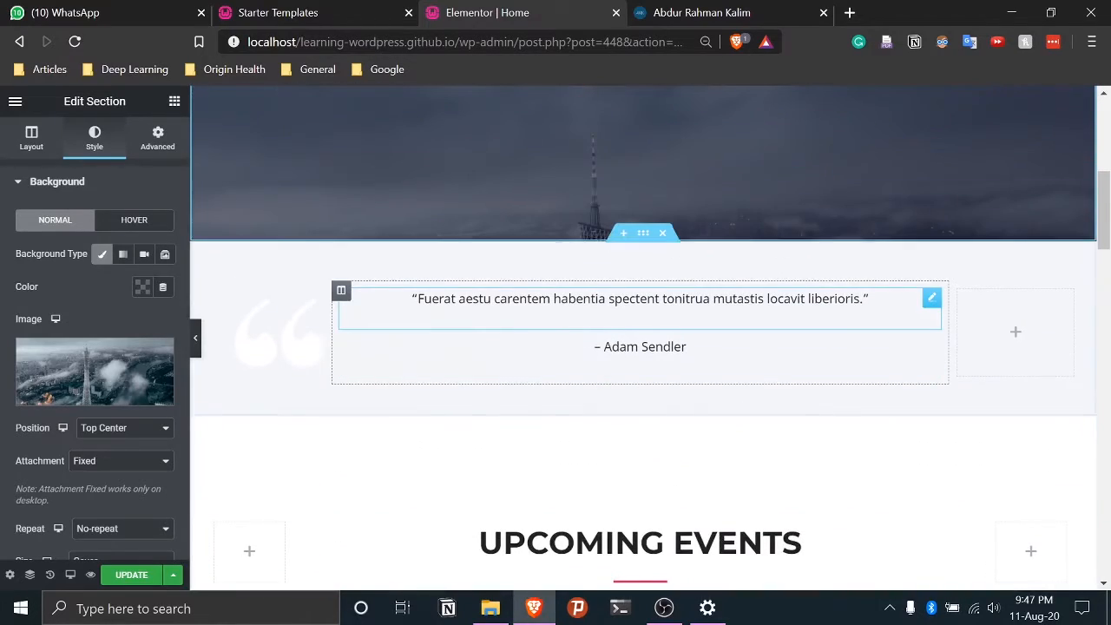
{"action": "left_click", "coordinate": [509, 315]}
{"action": "left_click", "coordinate": [638, 351]}
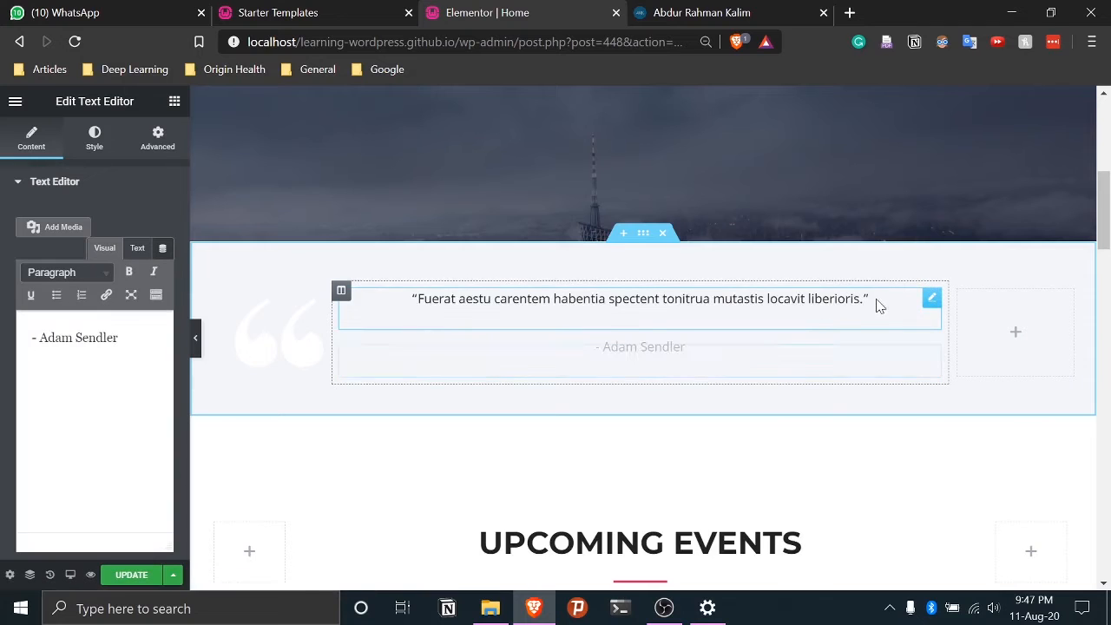
{"action": "left_click", "coordinate": [710, 326]}
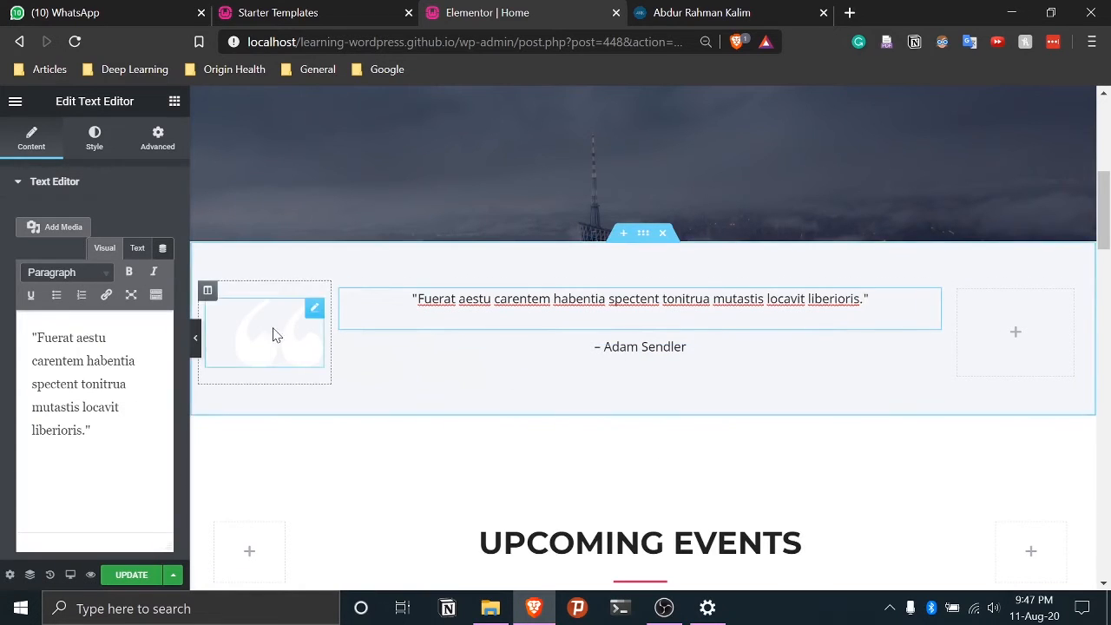
{"action": "right_click", "coordinate": [643, 239]}
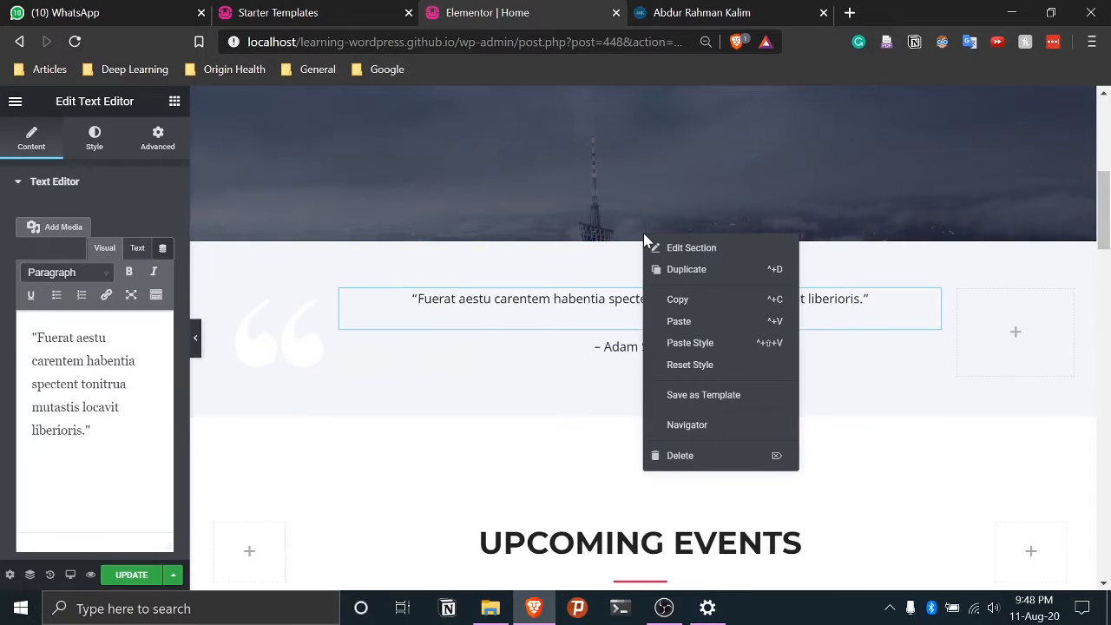
{"action": "left_click", "coordinate": [672, 455]}
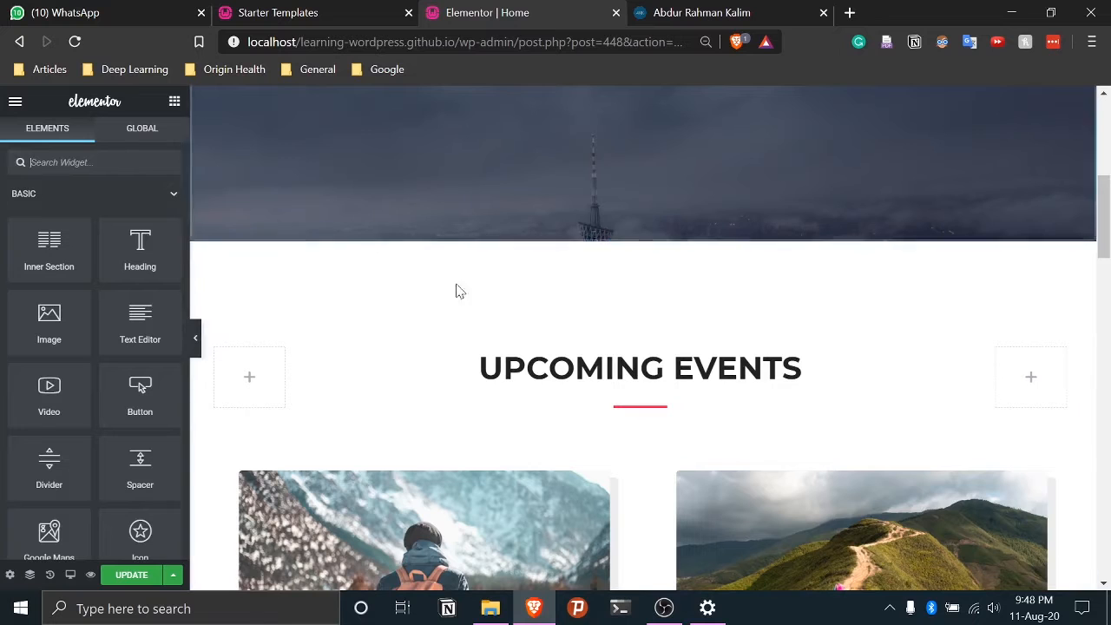
Examine the hero section's fixed background and how it meets the Upcoming Events section in the editor
{"action": "scroll", "coordinate": [660, 347], "scroll_direction": "up", "scroll_amount": 5}
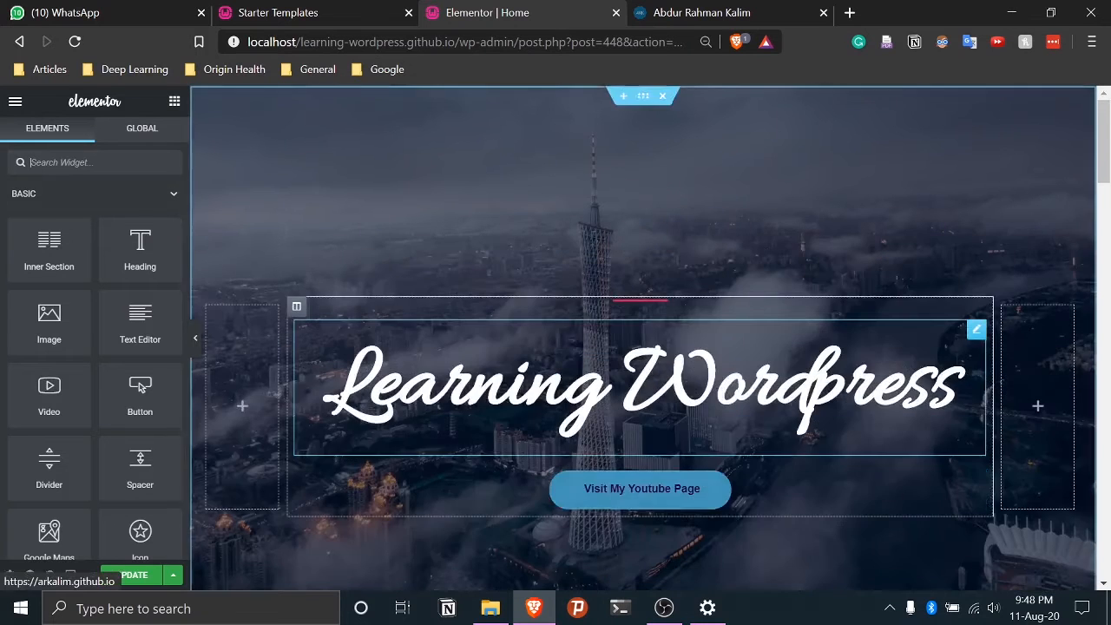
{"action": "scroll", "coordinate": [300, 334], "scroll_direction": "down", "scroll_amount": 4}
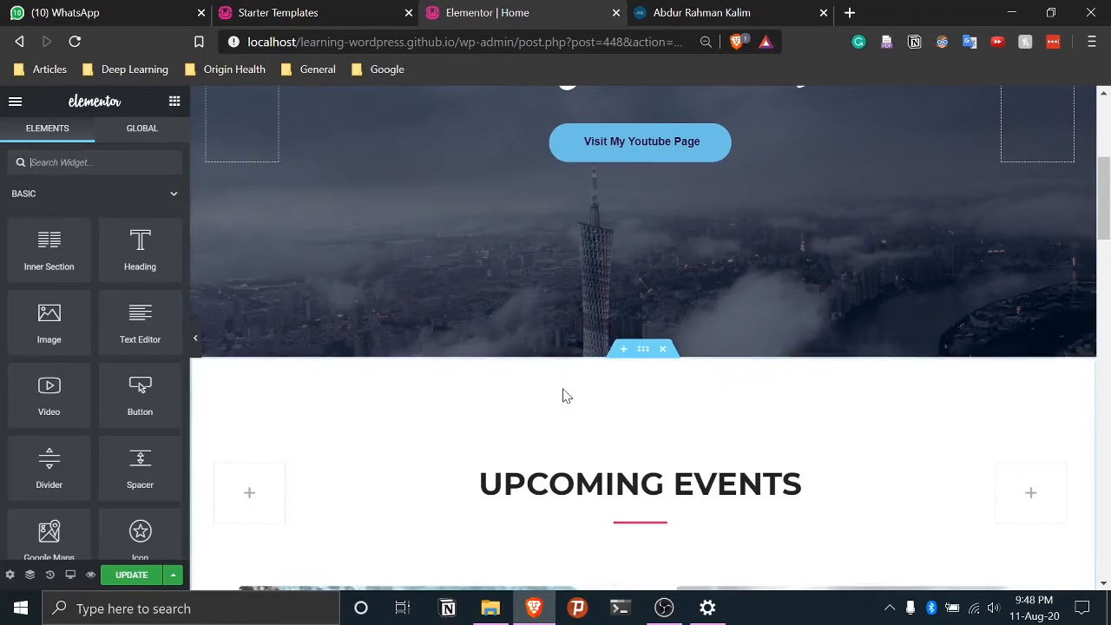
{"action": "scroll", "coordinate": [563, 391], "scroll_direction": "down", "scroll_amount": 3}
{"action": "scroll", "coordinate": [563, 396], "scroll_direction": "up", "scroll_amount": 3}
{"action": "scroll", "coordinate": [563, 396], "scroll_direction": "down", "scroll_amount": 3}
{"action": "scroll", "coordinate": [735, 178], "scroll_direction": "up", "scroll_amount": 3}
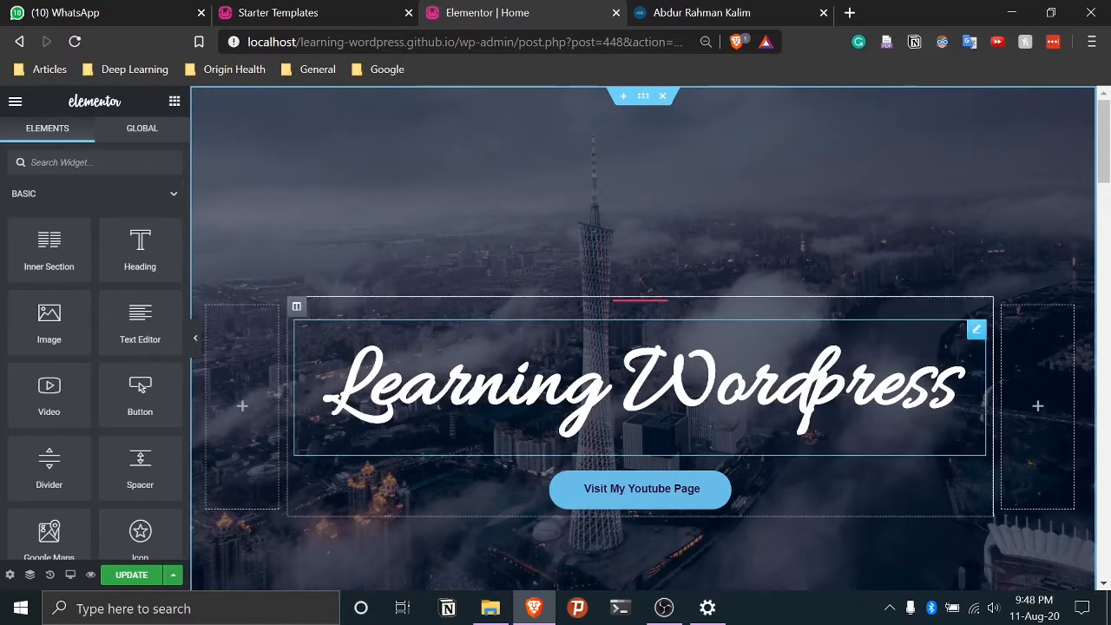
{"action": "scroll", "coordinate": [318, 382], "scroll_direction": "down", "scroll_amount": 3}
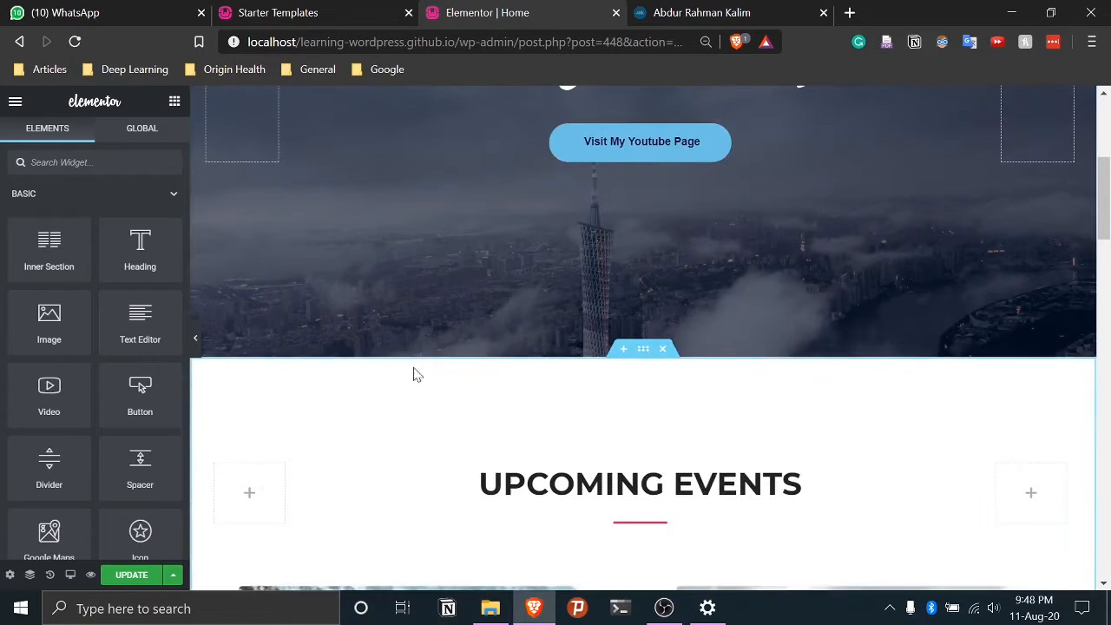
{"action": "scroll", "coordinate": [518, 181], "scroll_direction": "up", "scroll_amount": 3}
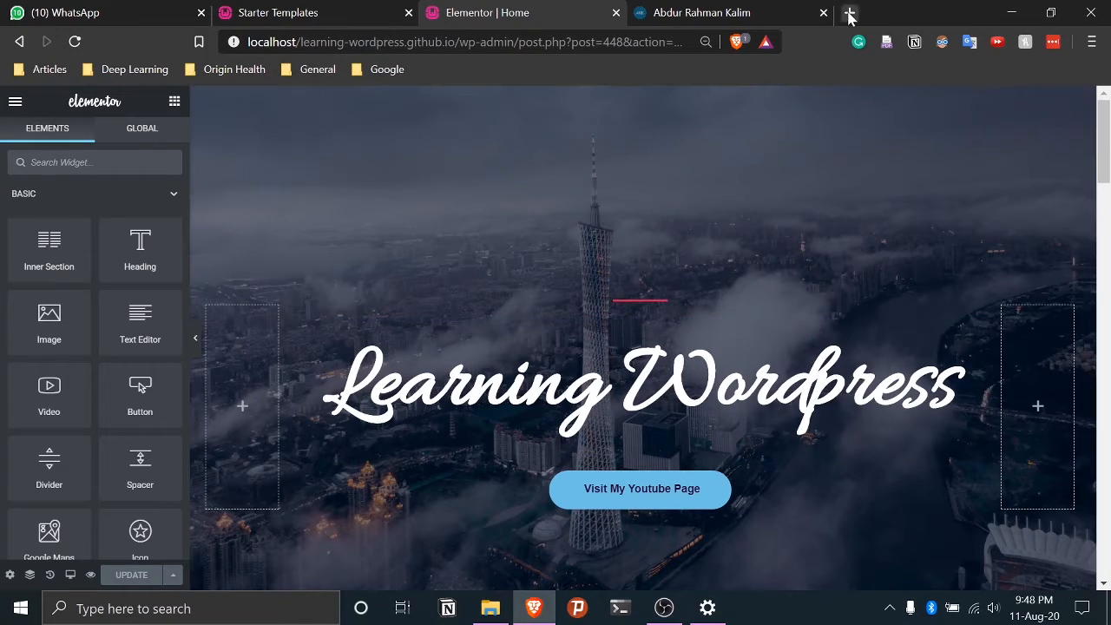
Close the old portfolio site's tab and load localhost/learning-wordpress.github.io in a new browser tab
{"action": "left_click", "coordinate": [849, 13]}
{"action": "left_click", "coordinate": [730, 13]}
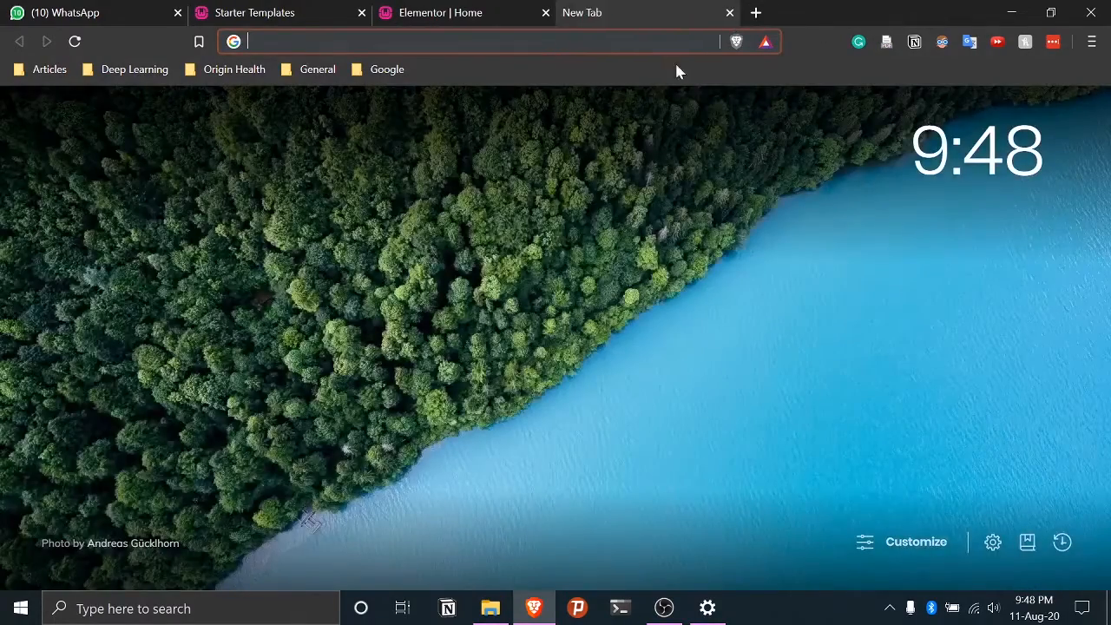
{"action": "left_click", "coordinate": [520, 12]}
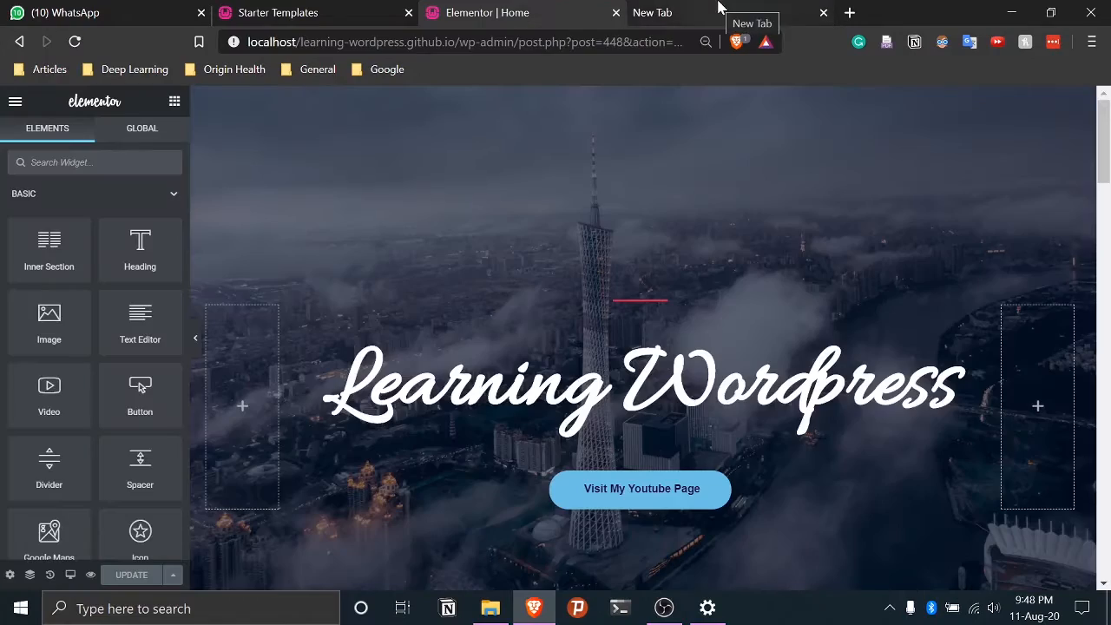
{"action": "left_click", "coordinate": [718, 9]}
{"action": "type", "text": "local"}
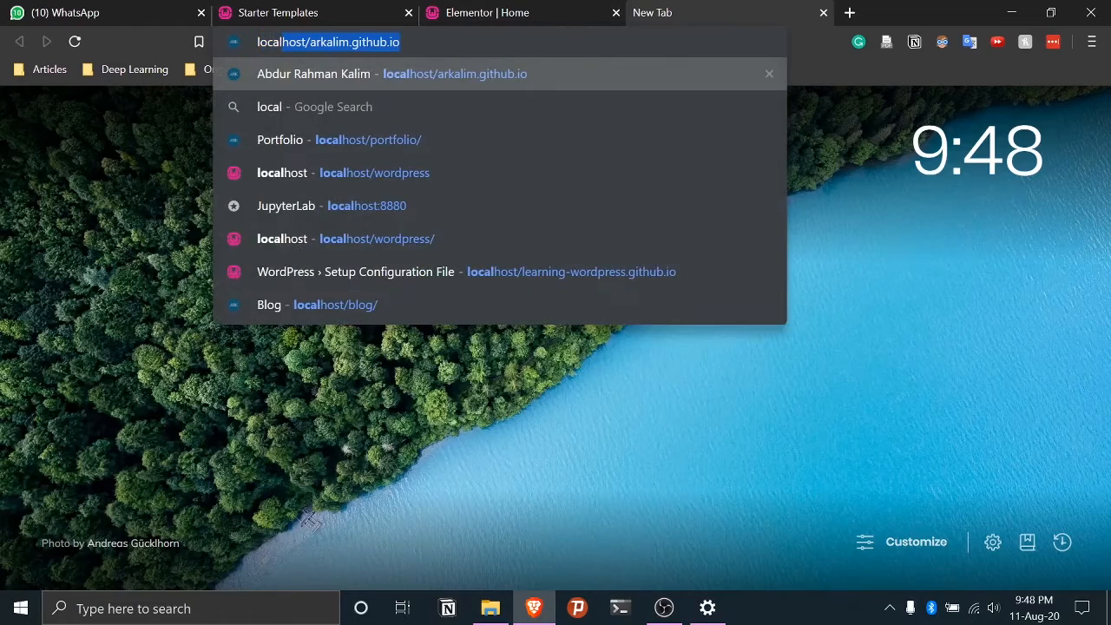
{"action": "key", "text": "Right"}
{"action": "key", "text": "BackSpace"}
{"action": "key", "text": "BackSpace"}
{"action": "key", "text": "BackSpace"}
{"action": "key", "text": "BackSpace"}
{"action": "key", "text": "BackSpace"}
{"action": "key", "text": "BackSpace"}
{"action": "key", "text": "BackSpace"}
{"action": "key", "text": "BackSpace"}
{"action": "key", "text": "BackSpace"}
{"action": "key", "text": "BackSpace"}
{"action": "key", "text": "BackSpace"}
{"action": "key", "text": "BackSpace"}
{"action": "key", "text": "BackSpace"}
{"action": "key", "text": "BackSpace"}
{"action": "key", "text": "BackSpace"}
{"action": "key", "text": "BackSpace"}
{"action": "key", "text": "BackSpace"}
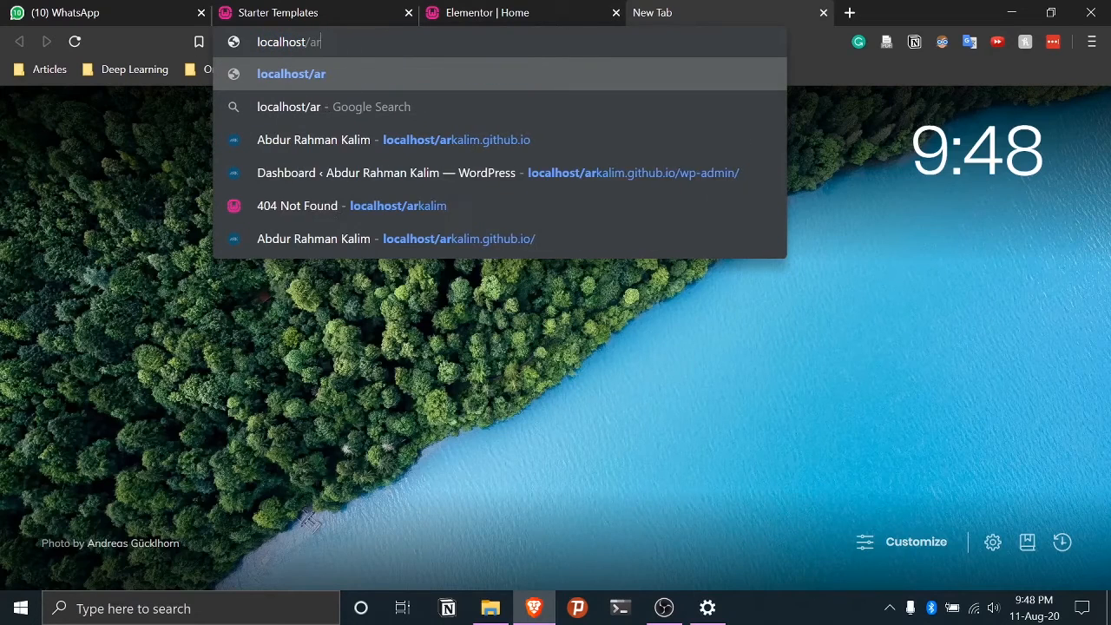
{"action": "type", "text": "learning-wordpress.github.io"}
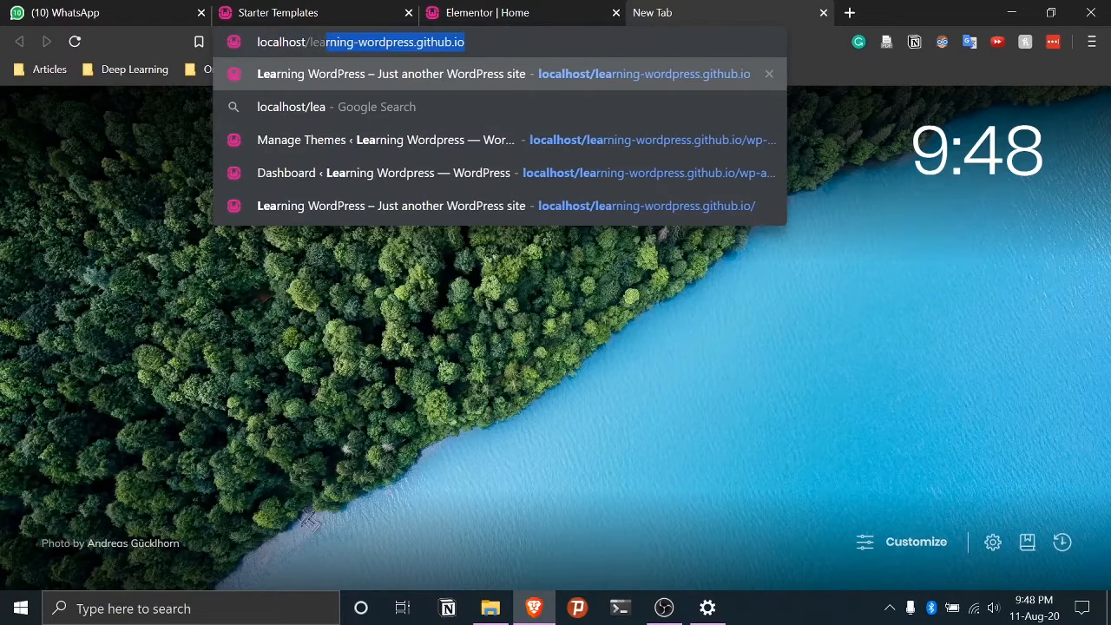
{"action": "key", "text": "Right"}
{"action": "key", "text": "Return"}
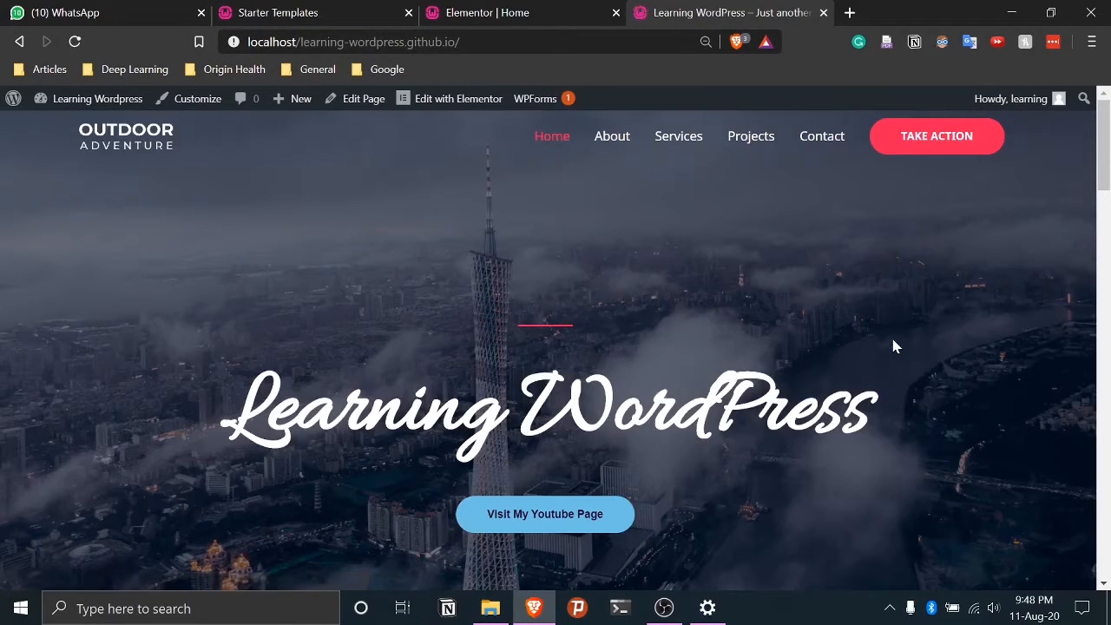
Examine the live home page's hero section, YouTube button, navigation menu and the start of the events section
{"action": "scroll", "coordinate": [893, 345], "scroll_direction": "down", "scroll_amount": 3}
{"action": "scroll", "coordinate": [894, 344], "scroll_direction": "up", "scroll_amount": 4}
{"action": "scroll", "coordinate": [868, 456], "scroll_direction": "down", "scroll_amount": 1}
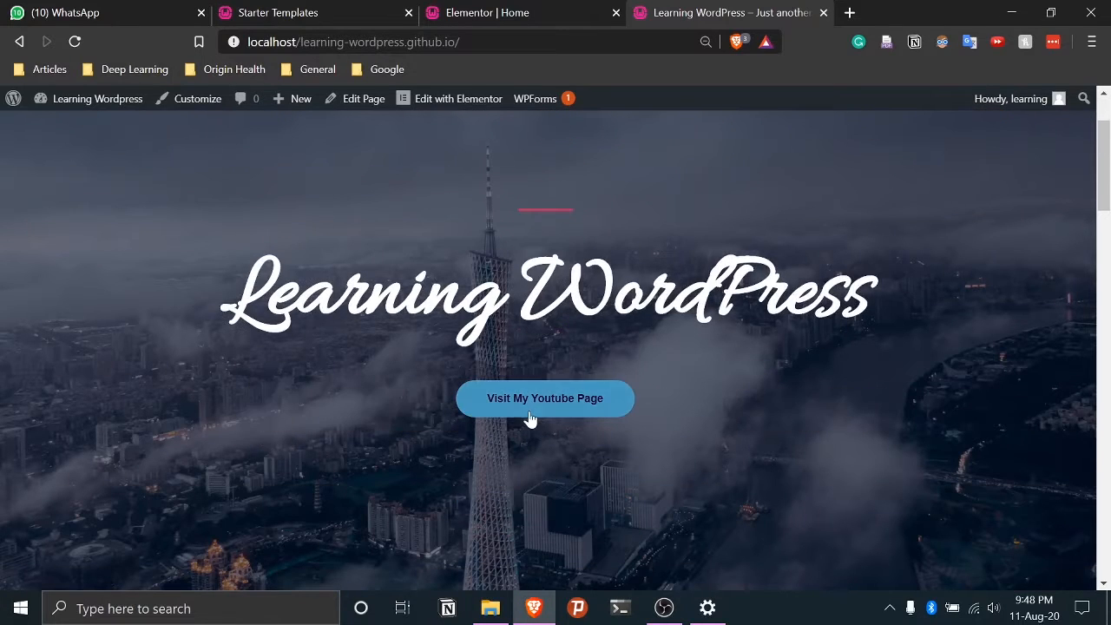
{"action": "scroll", "coordinate": [740, 284], "scroll_direction": "up", "scroll_amount": 1}
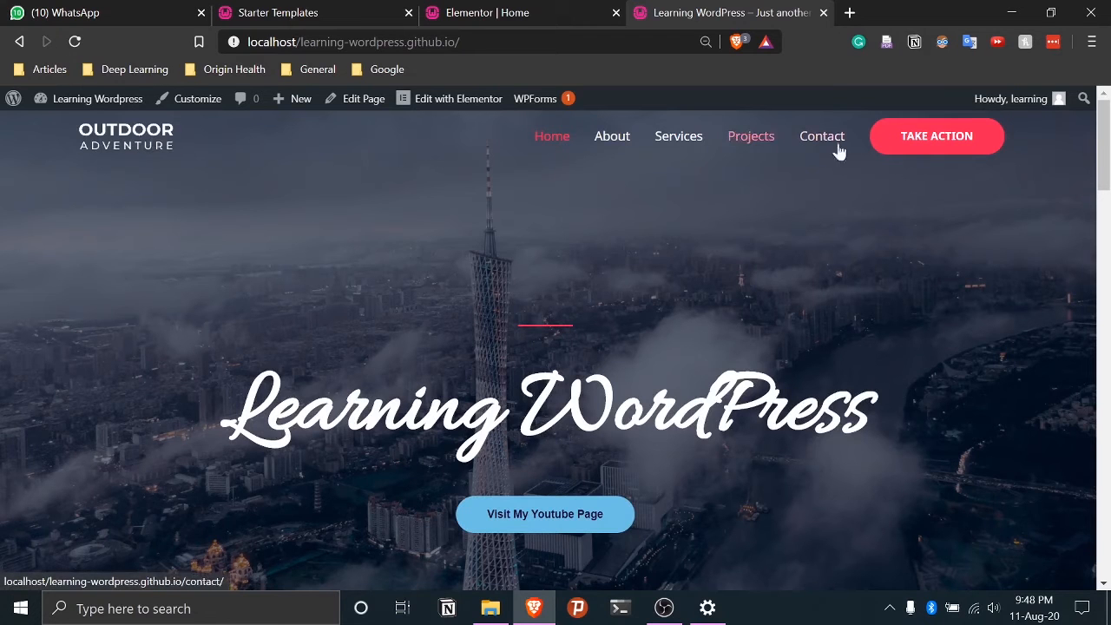
{"action": "scroll", "coordinate": [881, 185], "scroll_direction": "down", "scroll_amount": 4}
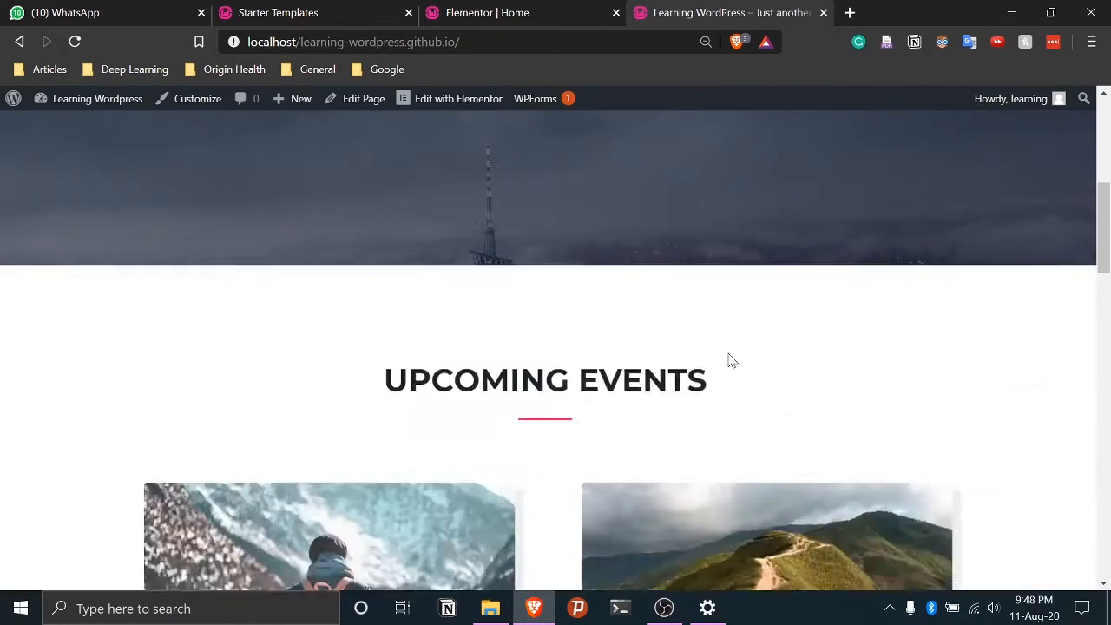
{"action": "scroll", "coordinate": [726, 359], "scroll_direction": "up", "scroll_amount": 2}
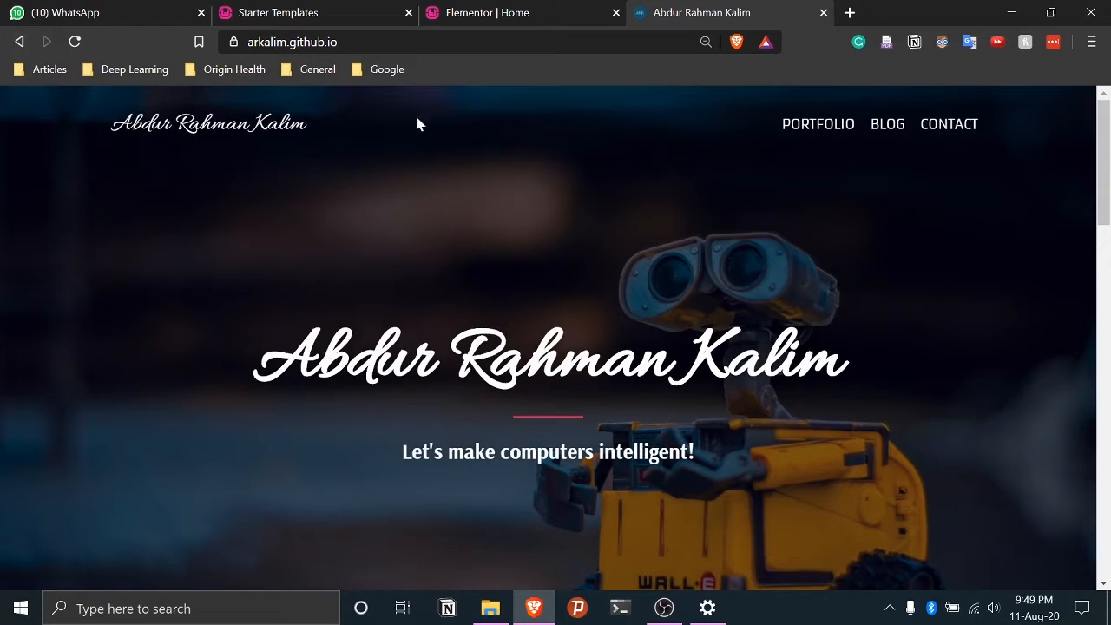
Go back to the Learning WordPress site and review the rest of the home page down to the footer
{"action": "left_click", "coordinate": [18, 41]}
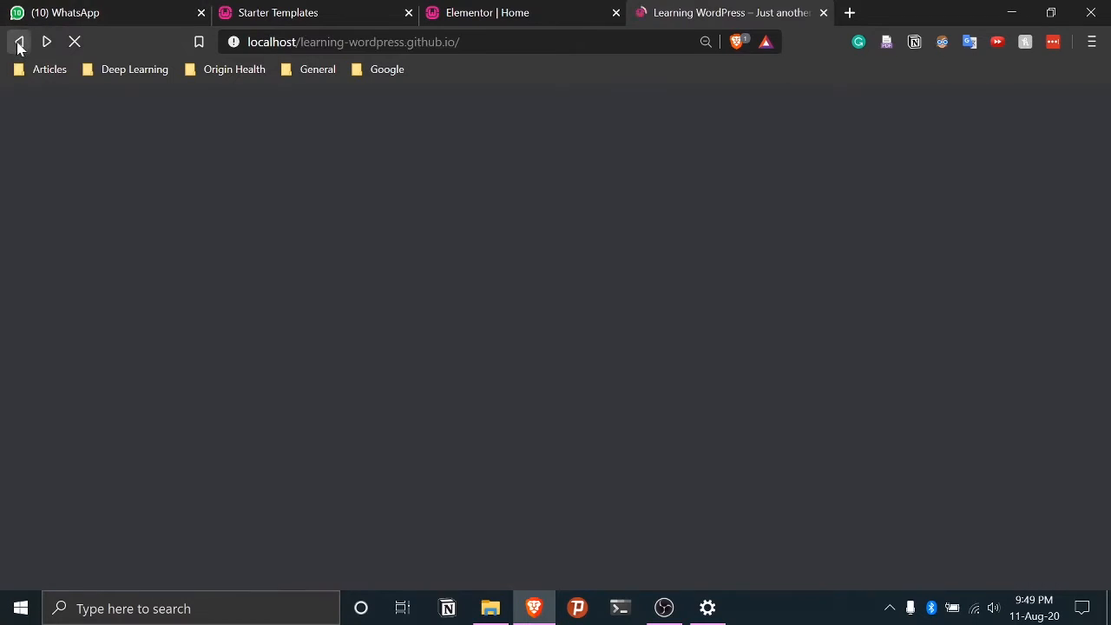
{"action": "scroll", "coordinate": [776, 493], "scroll_direction": "down", "scroll_amount": 10}
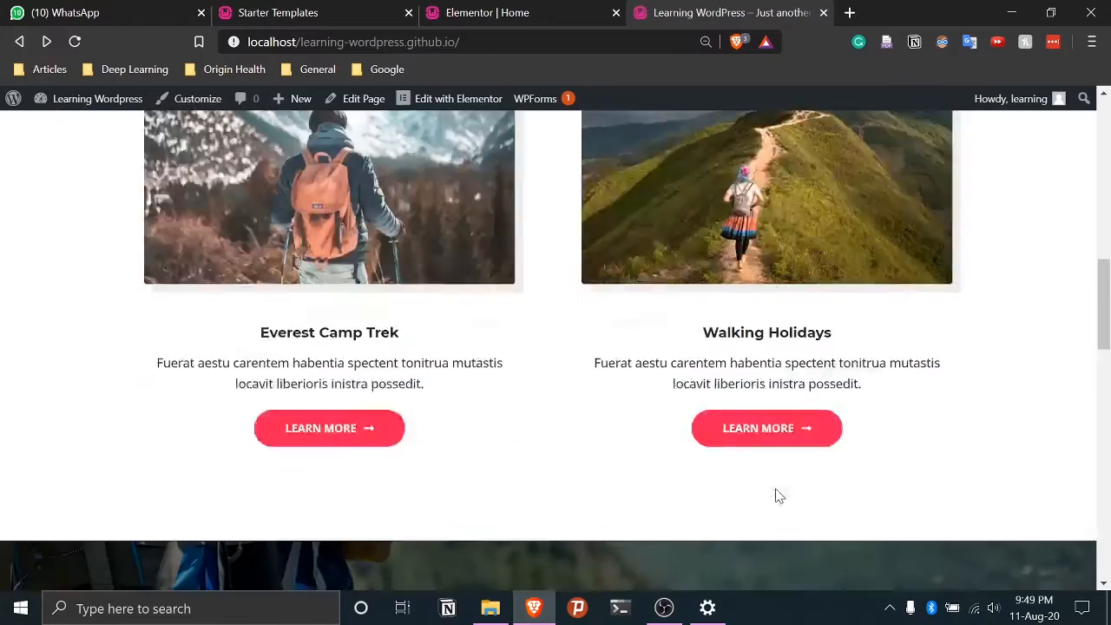
{"action": "scroll", "coordinate": [777, 496], "scroll_direction": "down", "scroll_amount": 10}
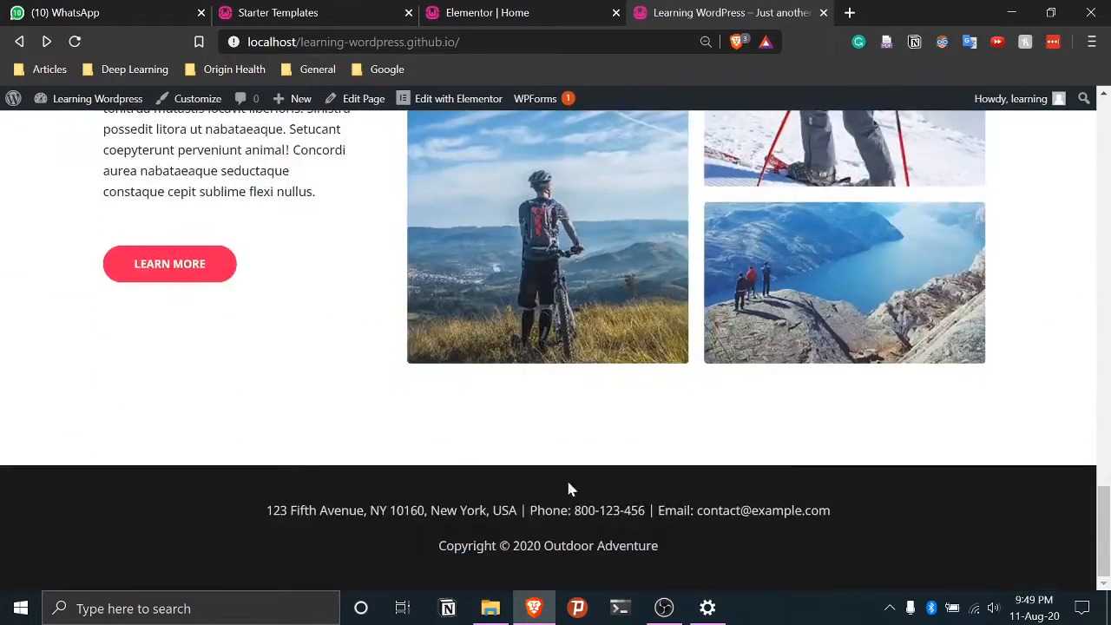
{"action": "scroll", "coordinate": [267, 447], "scroll_direction": "up", "scroll_amount": 12}
{"action": "scroll", "coordinate": [268, 447], "scroll_direction": "up", "scroll_amount": 5}
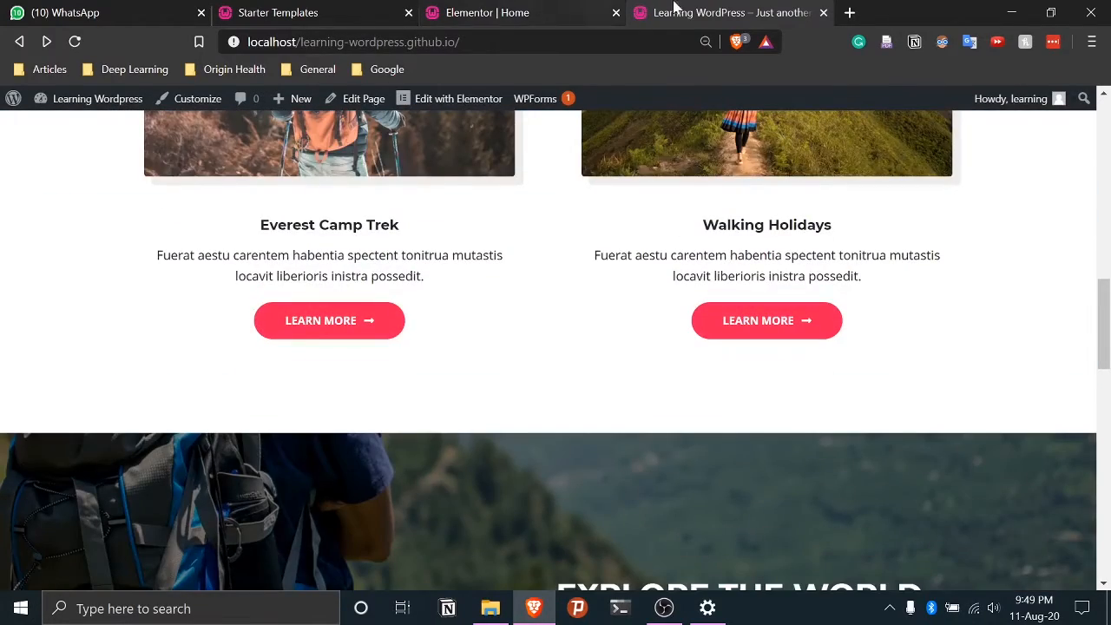
Return to the Elementor editor and change the "Upcoming Events" heading's text to "Gallery"
{"action": "left_click", "coordinate": [547, 11]}
{"action": "scroll", "coordinate": [391, 330], "scroll_direction": "down", "scroll_amount": 3}
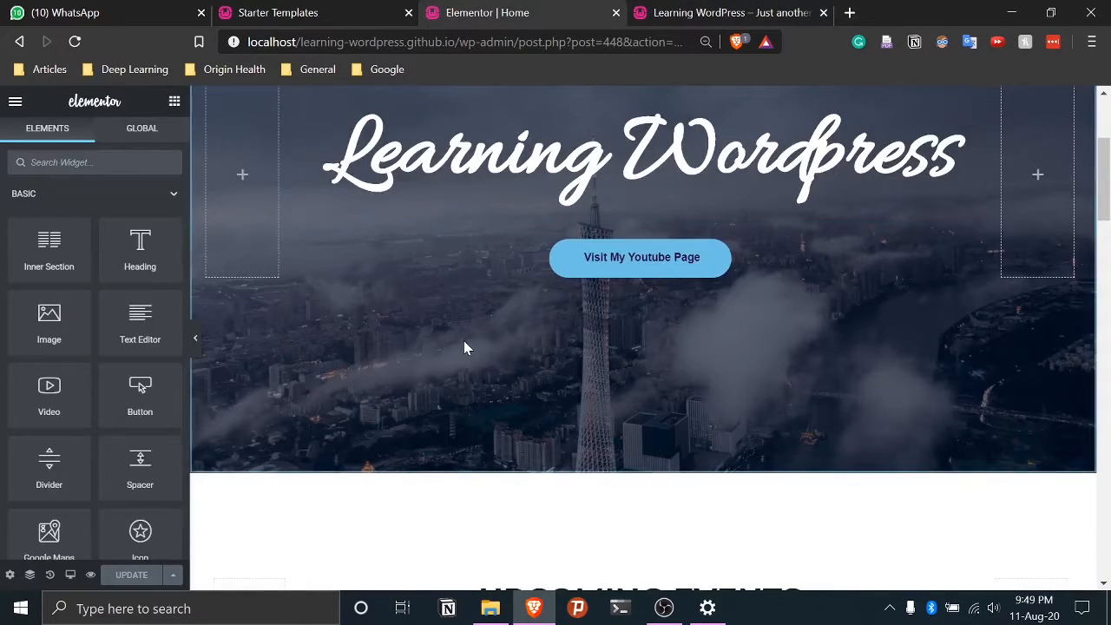
{"action": "scroll", "coordinate": [464, 347], "scroll_direction": "up", "scroll_amount": 2}
{"action": "scroll", "coordinate": [464, 342], "scroll_direction": "down", "scroll_amount": 5}
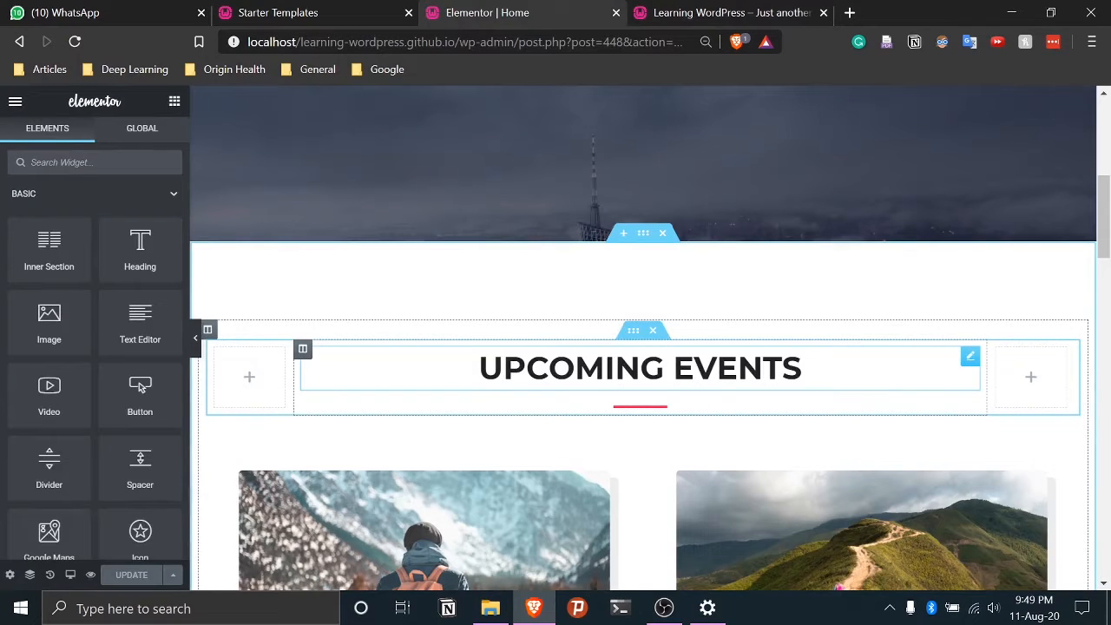
{"action": "left_click", "coordinate": [800, 368]}
{"action": "left_click_drag", "start_coordinate": [800, 368], "coordinate": [479, 368]}
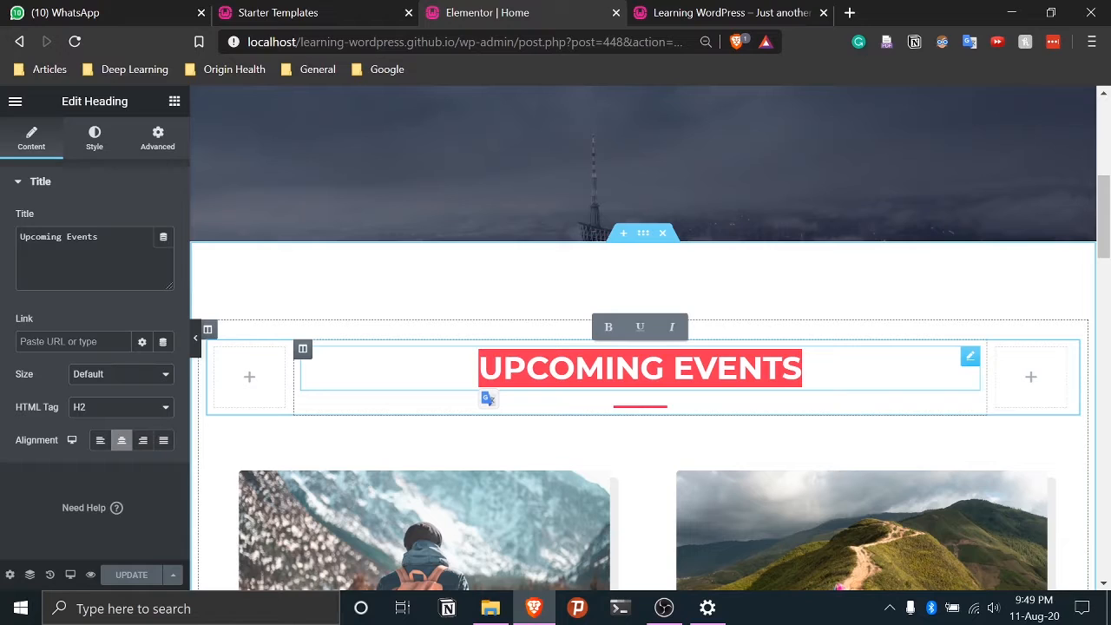
{"action": "type", "text": "G"}
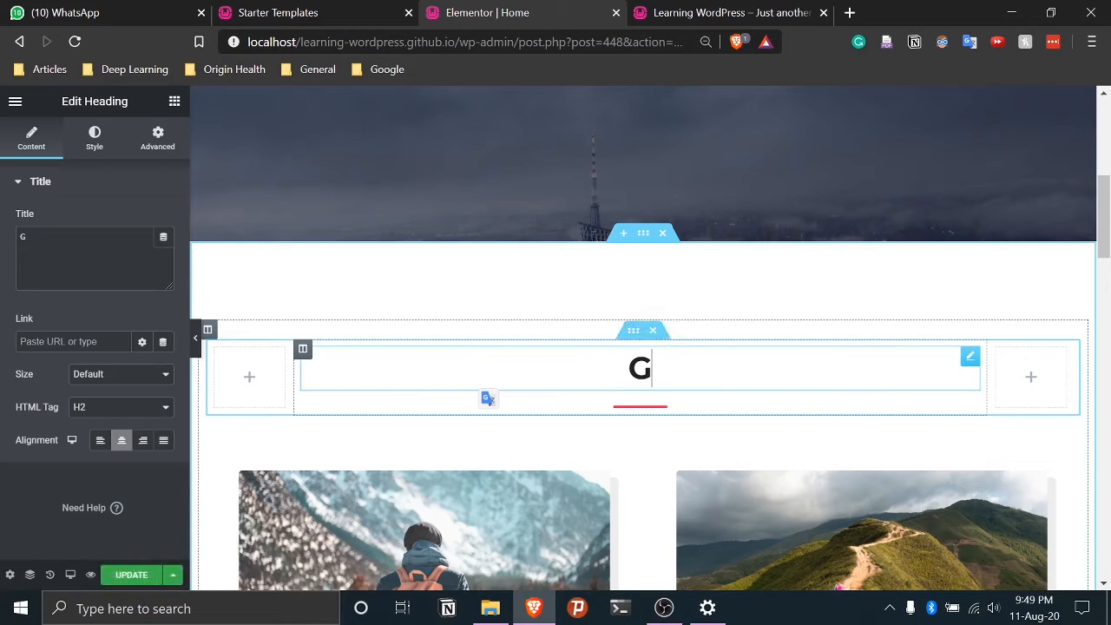
{"action": "type", "text": "allery"}
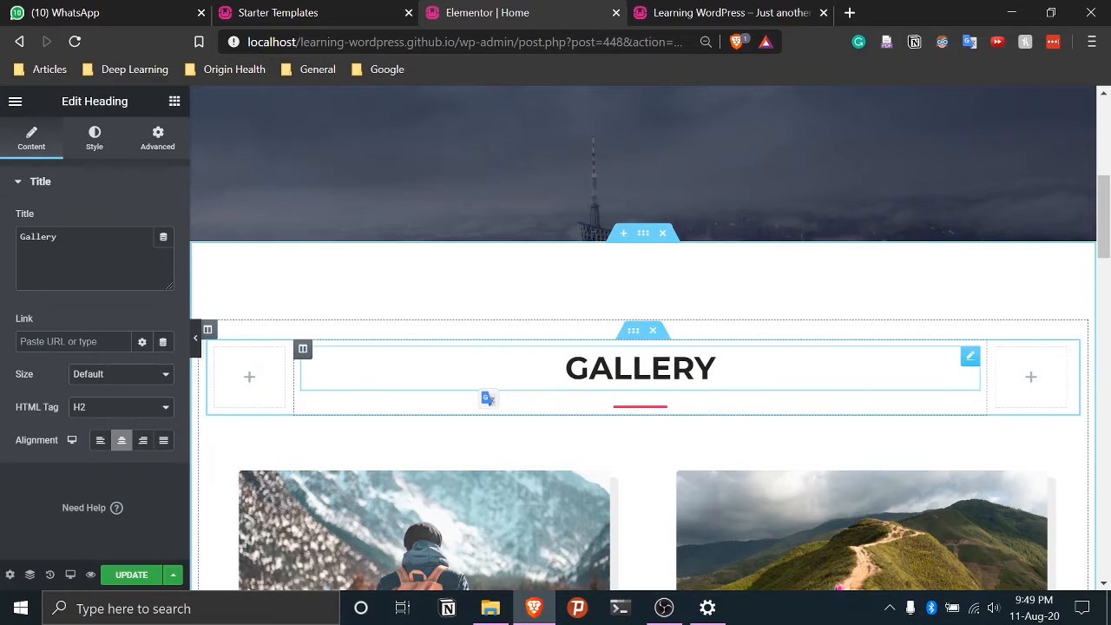
Examine the two image cards under the Gallery heading, including their titles, descriptions and Learn More buttons
{"action": "scroll", "coordinate": [663, 425], "scroll_direction": "down", "scroll_amount": 5}
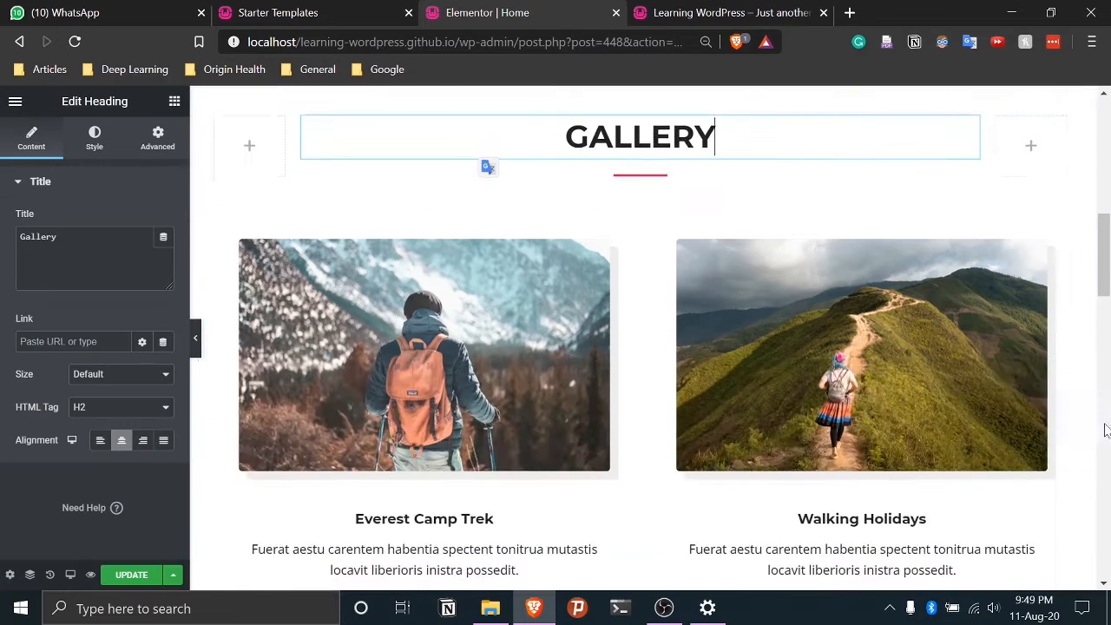
{"action": "scroll", "coordinate": [663, 424], "scroll_direction": "up", "scroll_amount": 4}
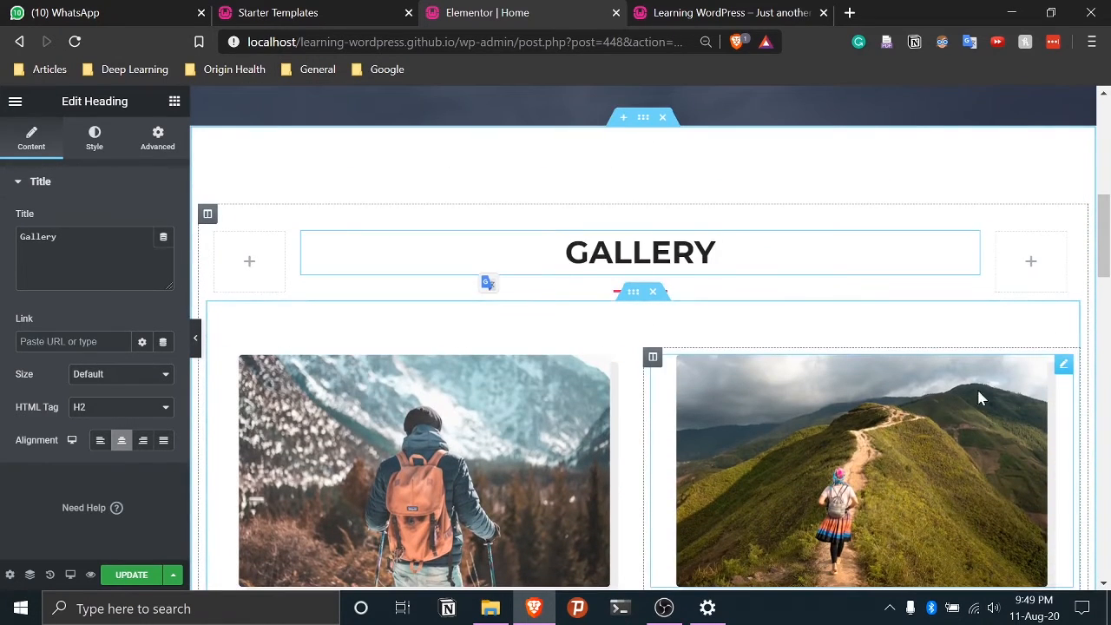
{"action": "scroll", "coordinate": [702, 432], "scroll_direction": "down", "scroll_amount": 1}
{"action": "scroll", "coordinate": [717, 449], "scroll_direction": "up", "scroll_amount": 1}
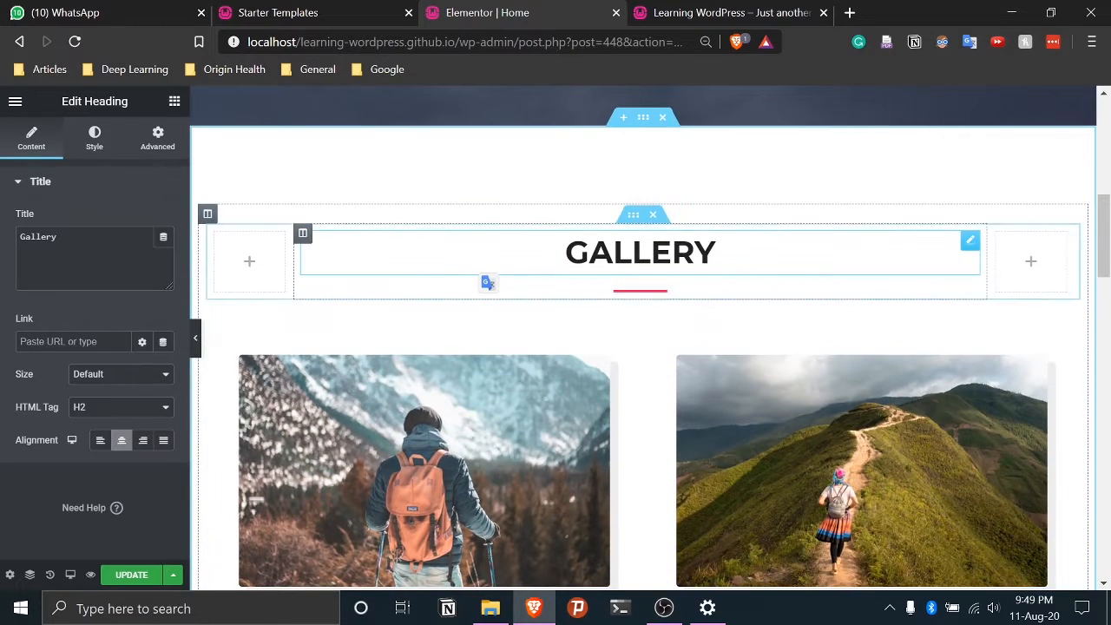
{"action": "scroll", "coordinate": [754, 418], "scroll_direction": "down", "scroll_amount": 1}
{"action": "scroll", "coordinate": [742, 407], "scroll_direction": "up", "scroll_amount": 1}
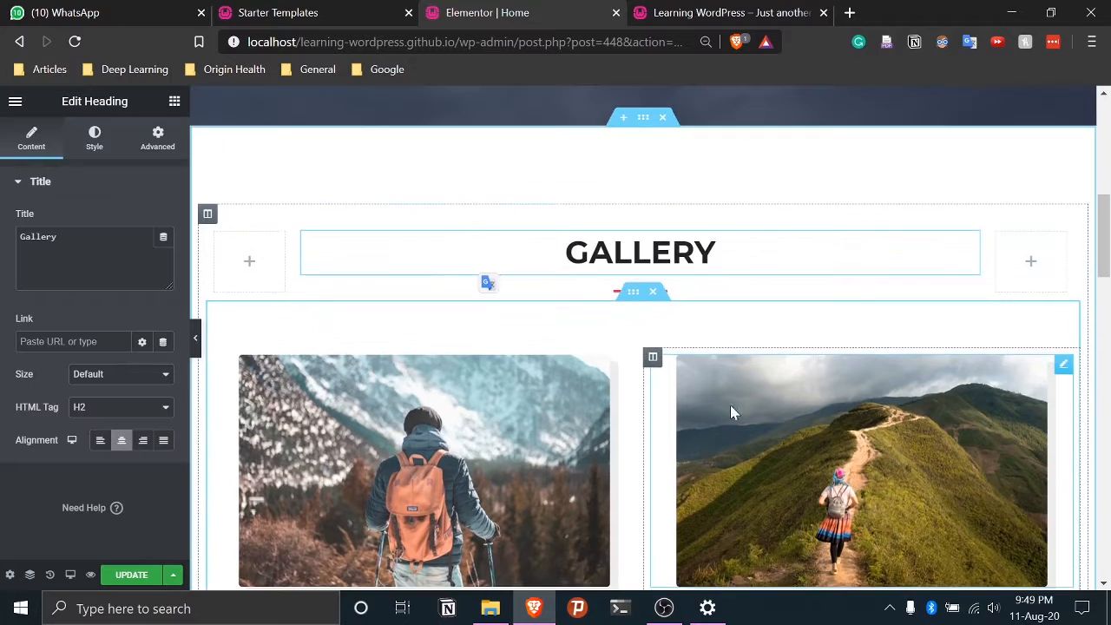
{"action": "scroll", "coordinate": [451, 379], "scroll_direction": "down", "scroll_amount": 3}
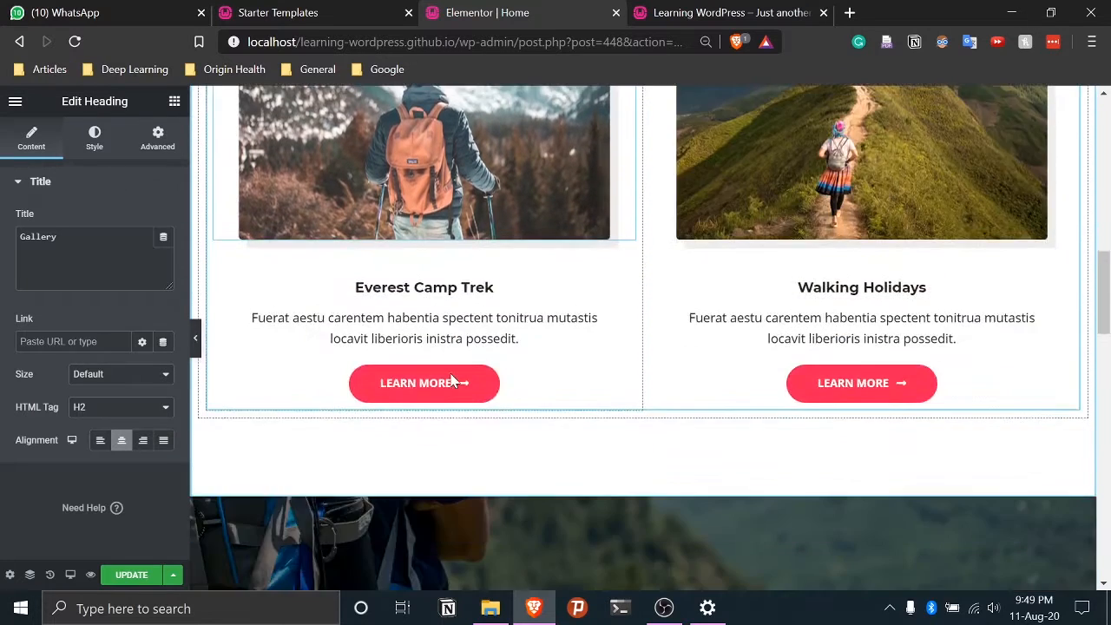
Delete the inner section holding the two image cards beneath the Gallery heading
{"action": "scroll", "coordinate": [490, 395], "scroll_direction": "up", "scroll_amount": 4}
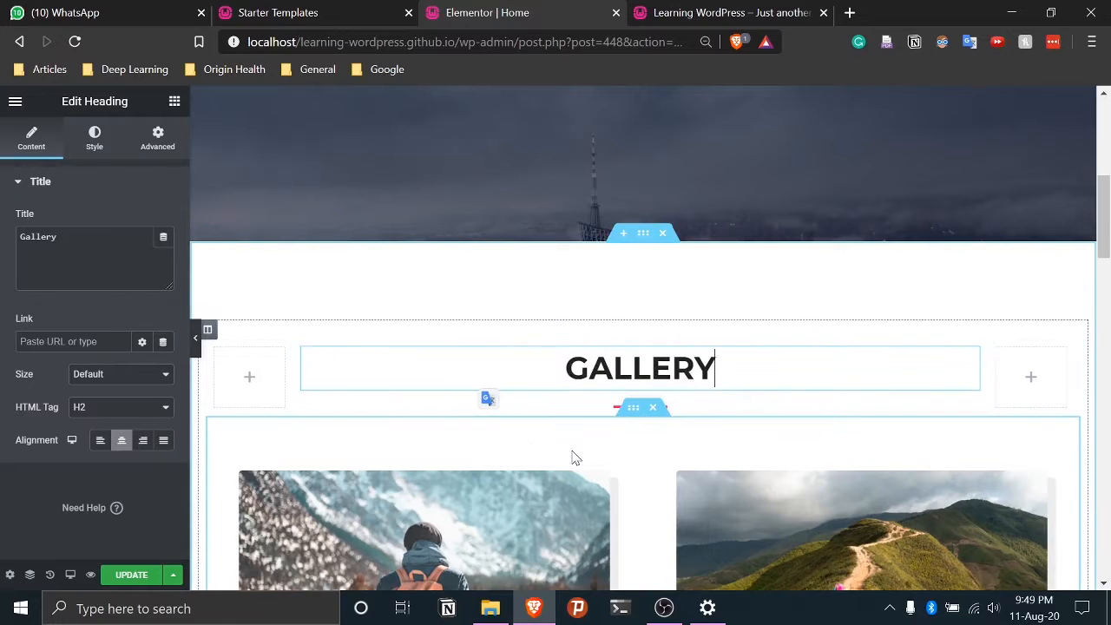
{"action": "left_click", "coordinate": [654, 408]}
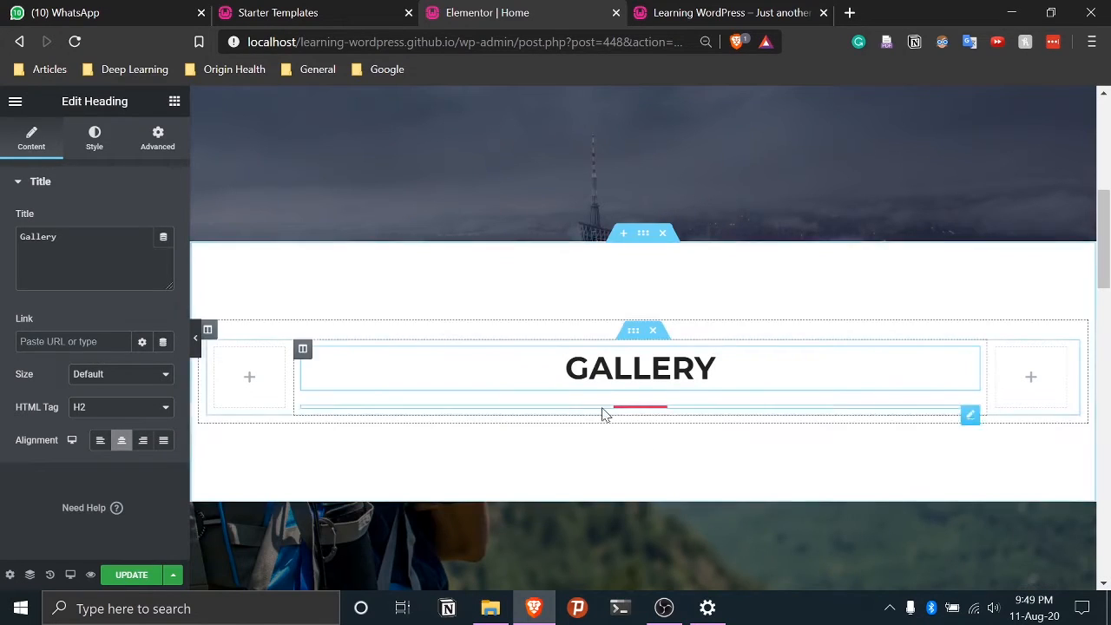
{"action": "left_click_drag", "start_coordinate": [746, 377], "coordinate": [526, 364]}
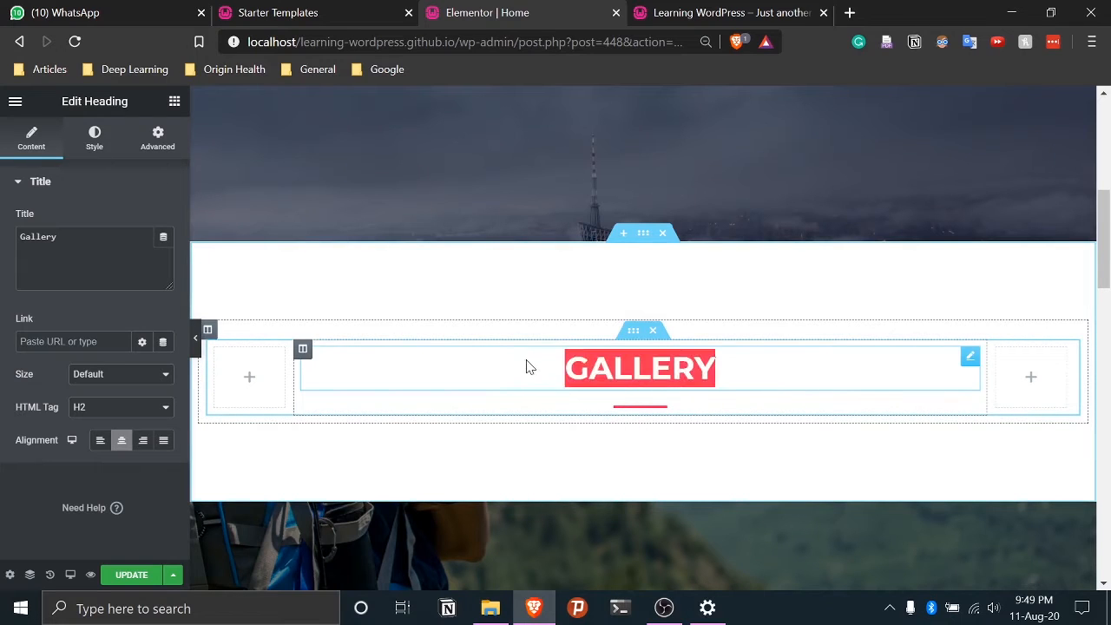
{"action": "left_click", "coordinate": [693, 369]}
{"action": "left_click_drag", "start_coordinate": [729, 374], "coordinate": [526, 380]}
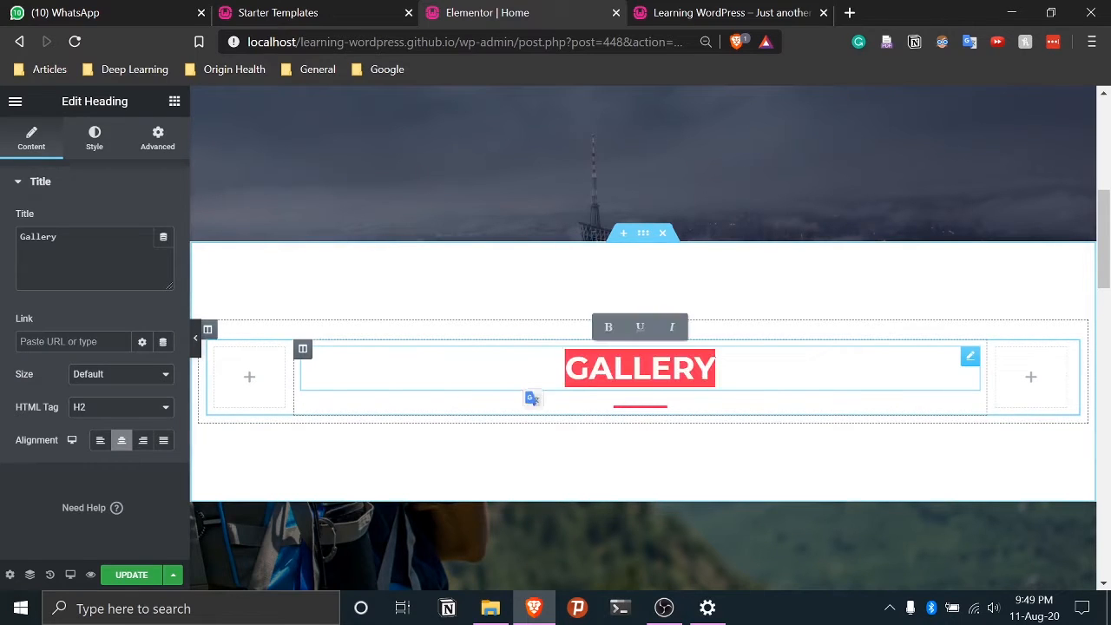
{"action": "left_click", "coordinate": [732, 380]}
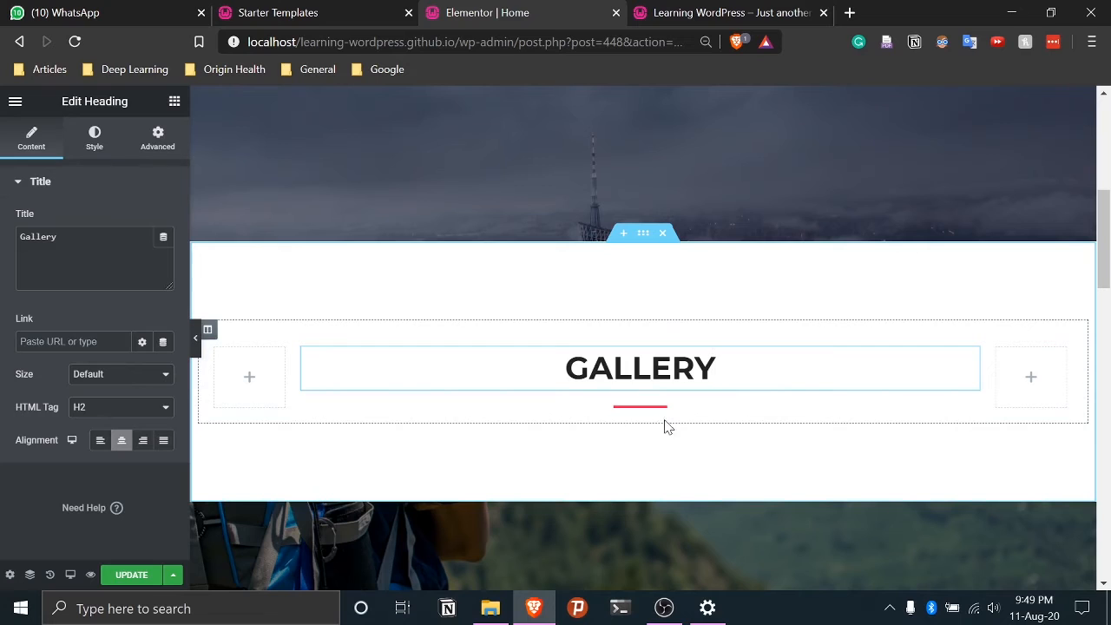
Browse the widget list, collapse the Pro category, and place an Image Carousel widget beneath the Gallery heading's divider
{"action": "left_click", "coordinate": [175, 103]}
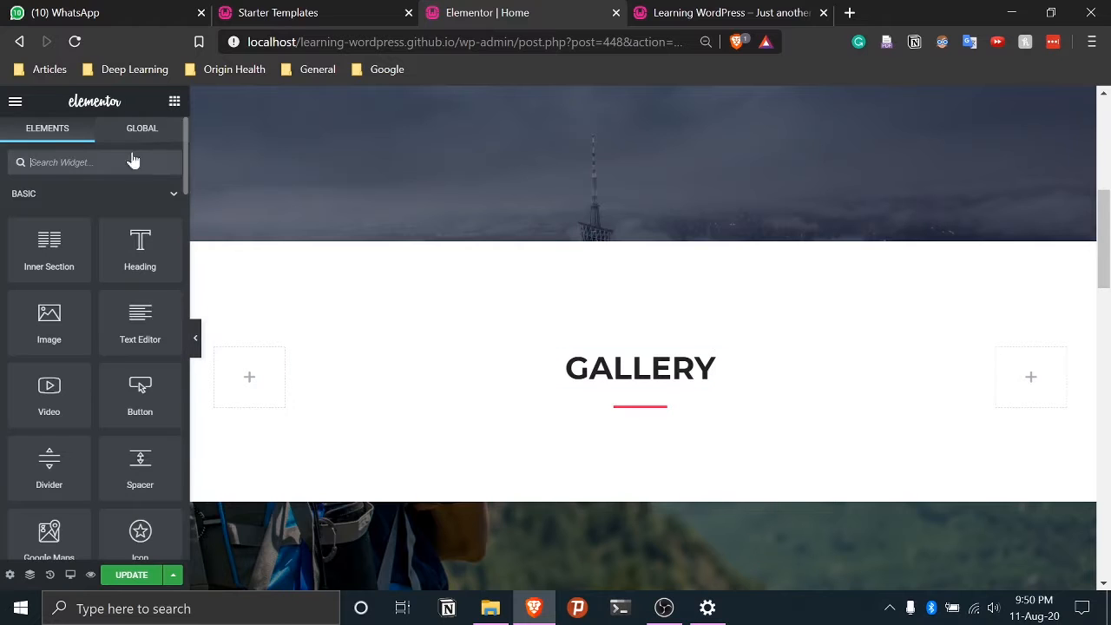
{"action": "scroll", "coordinate": [121, 309], "scroll_direction": "down", "scroll_amount": 15}
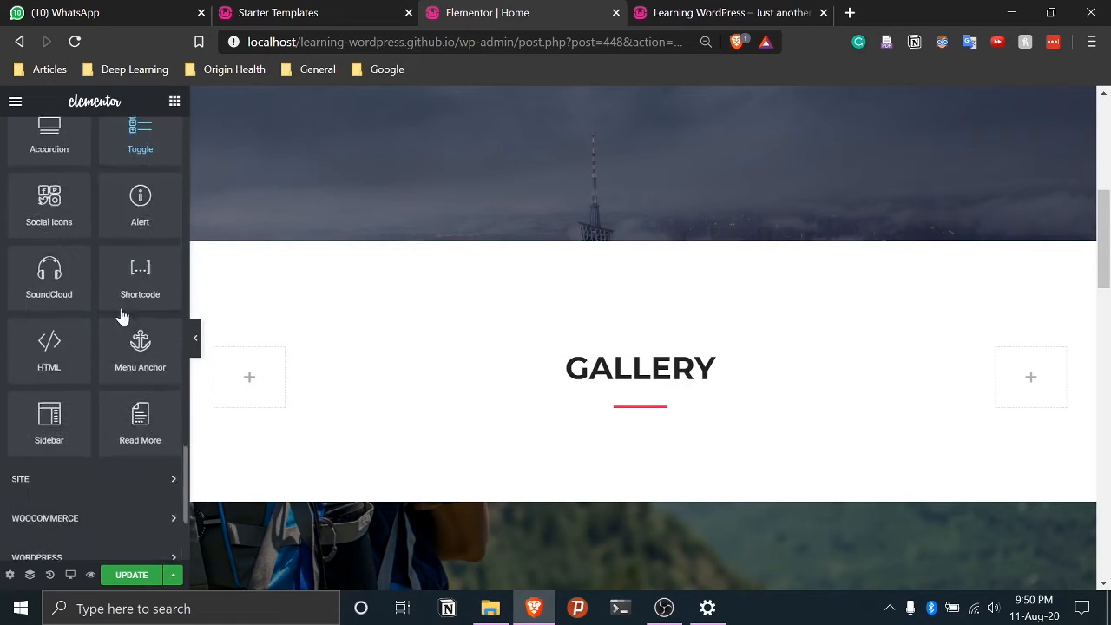
{"action": "scroll", "coordinate": [104, 395], "scroll_direction": "up", "scroll_amount": 10}
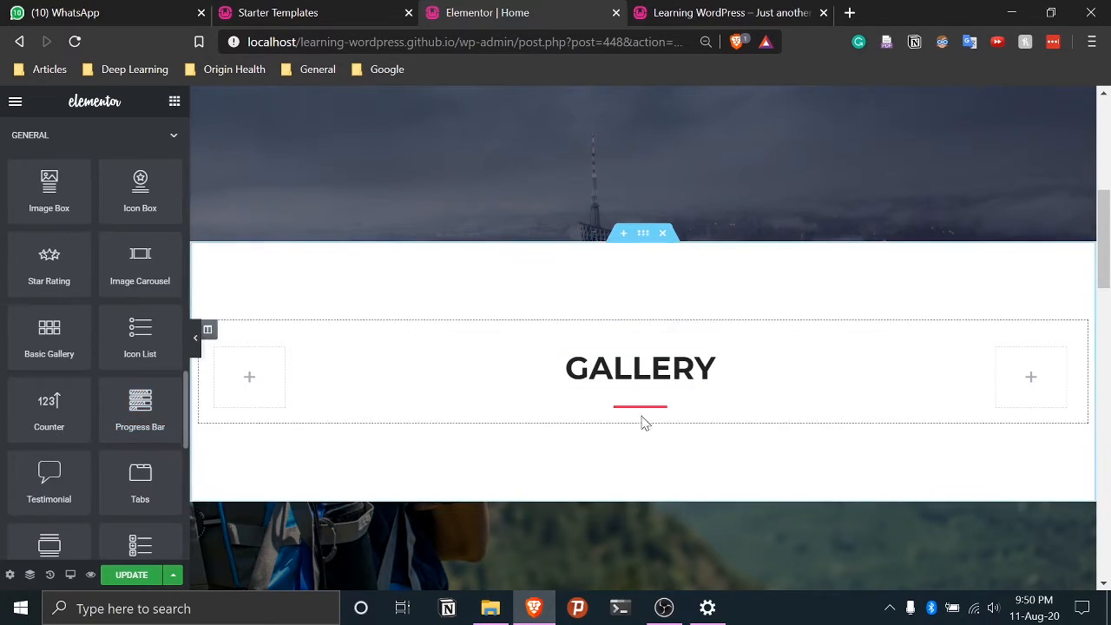
{"action": "scroll", "coordinate": [124, 426], "scroll_direction": "up", "scroll_amount": 5}
{"action": "scroll", "coordinate": [124, 422], "scroll_direction": "down", "scroll_amount": 12}
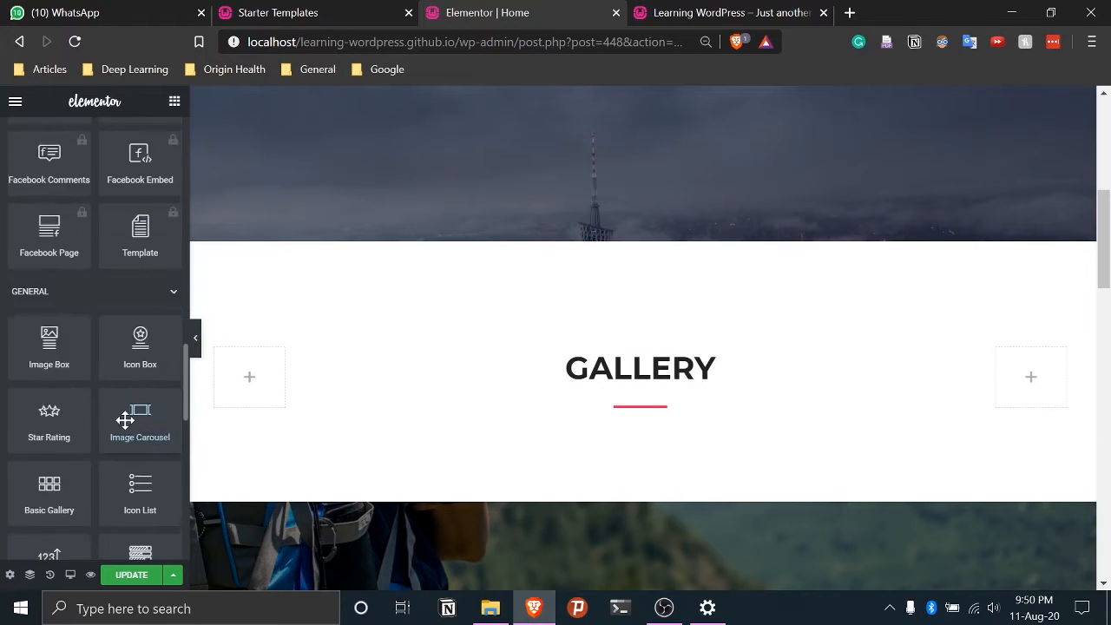
{"action": "scroll", "coordinate": [130, 457], "scroll_direction": "up", "scroll_amount": 3}
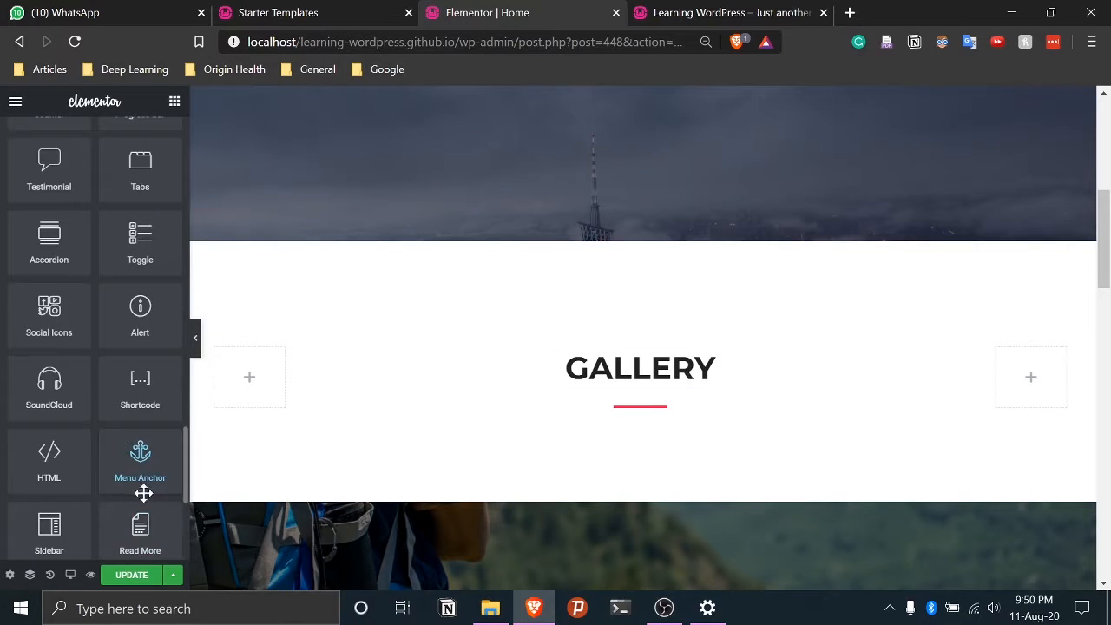
{"action": "scroll", "coordinate": [139, 477], "scroll_direction": "down", "scroll_amount": 3}
{"action": "scroll", "coordinate": [128, 455], "scroll_direction": "up", "scroll_amount": 15}
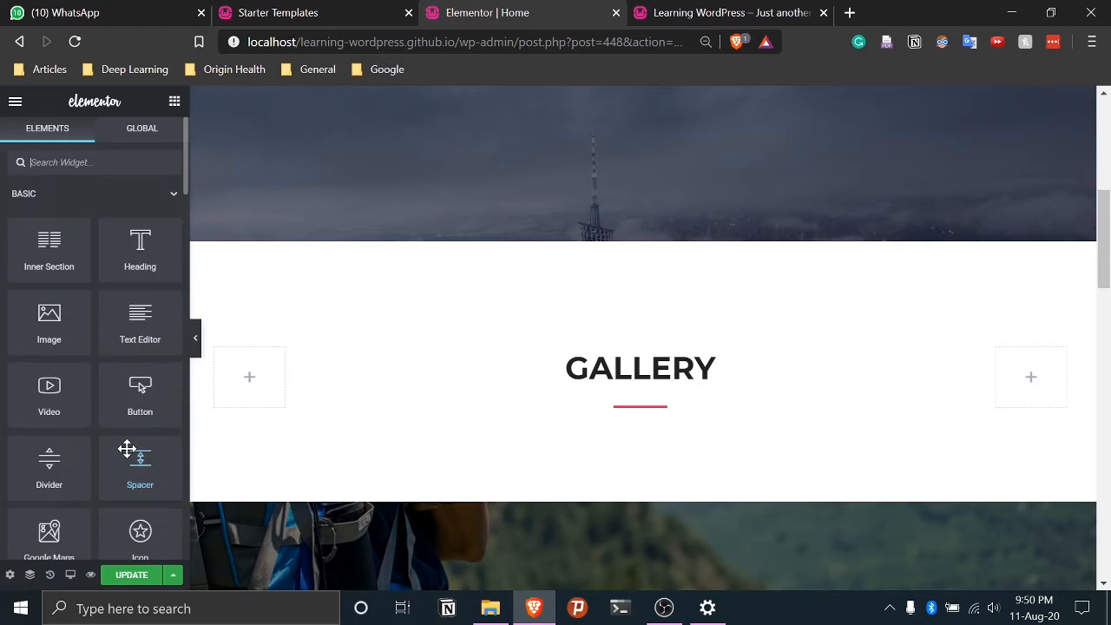
{"action": "scroll", "coordinate": [145, 444], "scroll_direction": "down", "scroll_amount": 2}
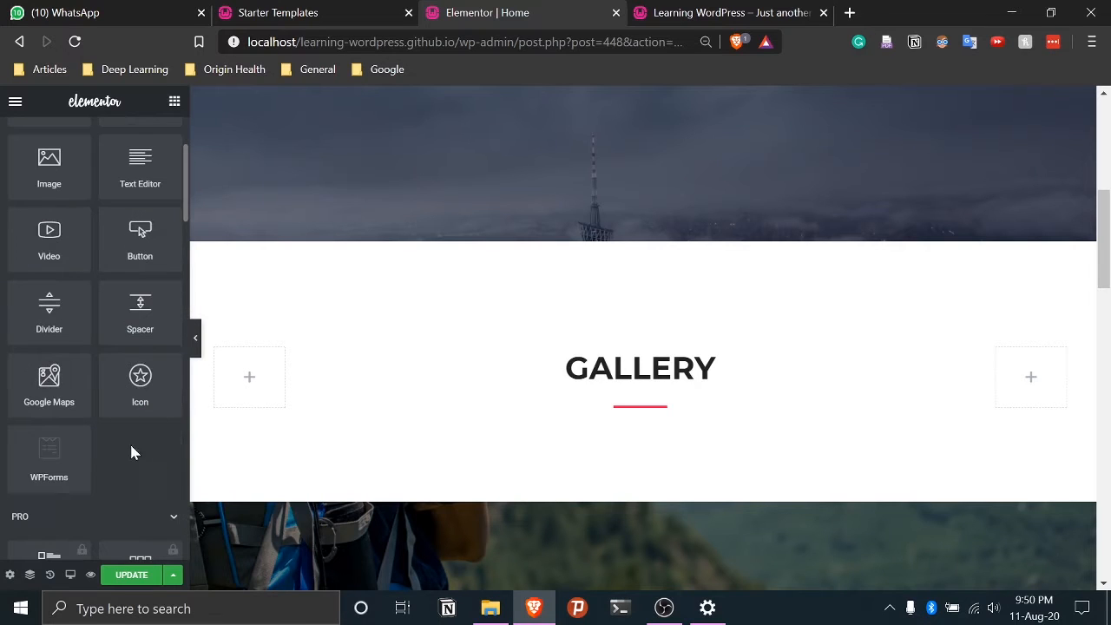
{"action": "scroll", "coordinate": [87, 353], "scroll_direction": "down", "scroll_amount": 6}
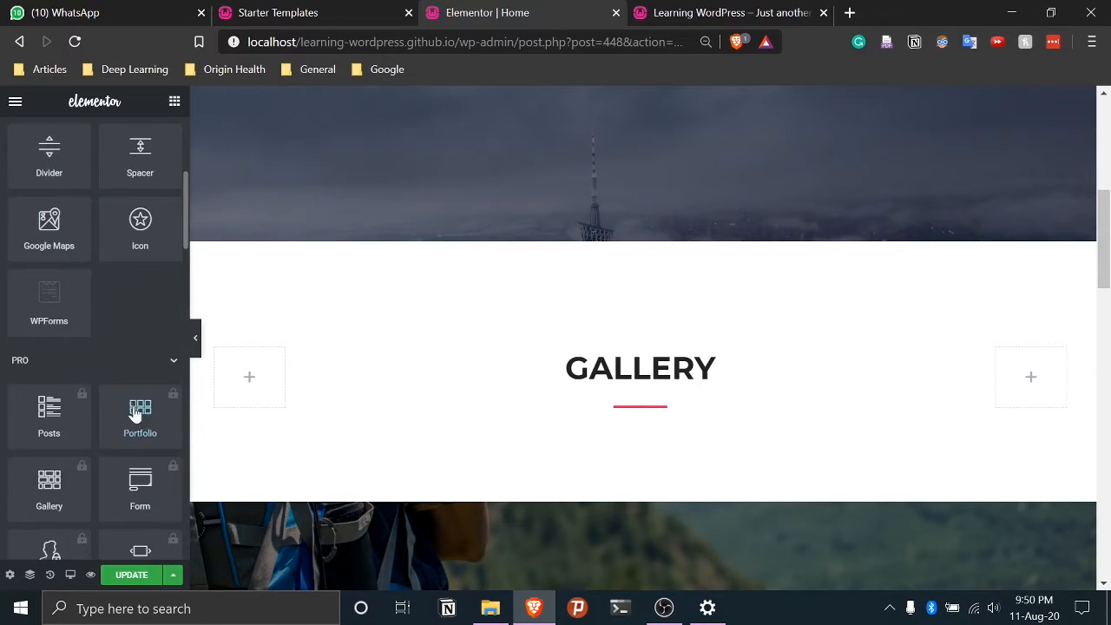
{"action": "scroll", "coordinate": [122, 286], "scroll_direction": "up", "scroll_amount": 2}
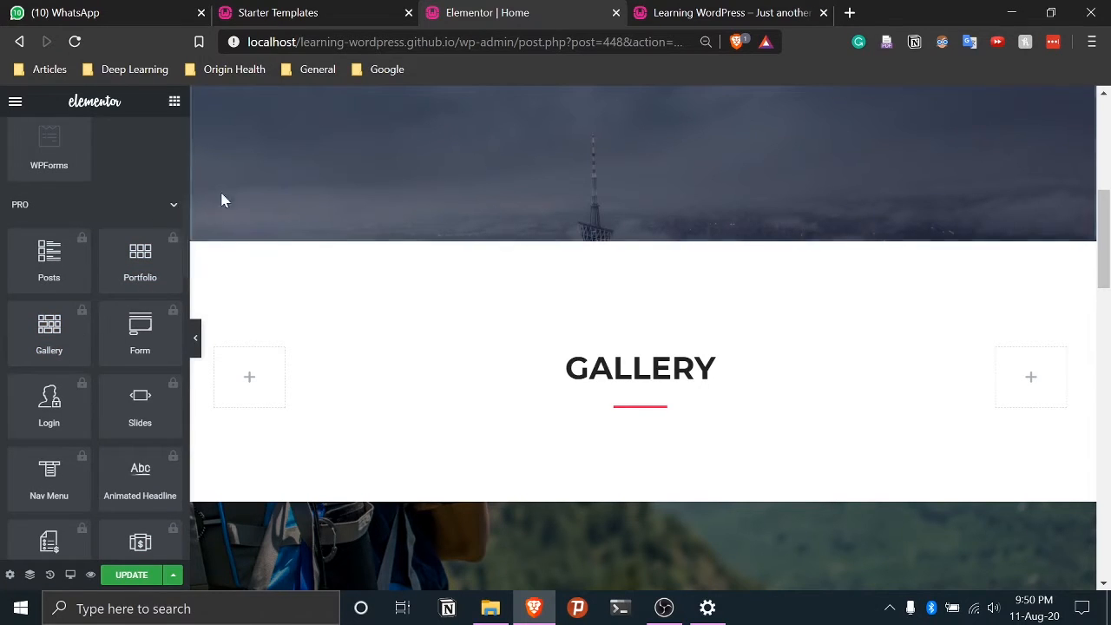
{"action": "left_click", "coordinate": [174, 208]}
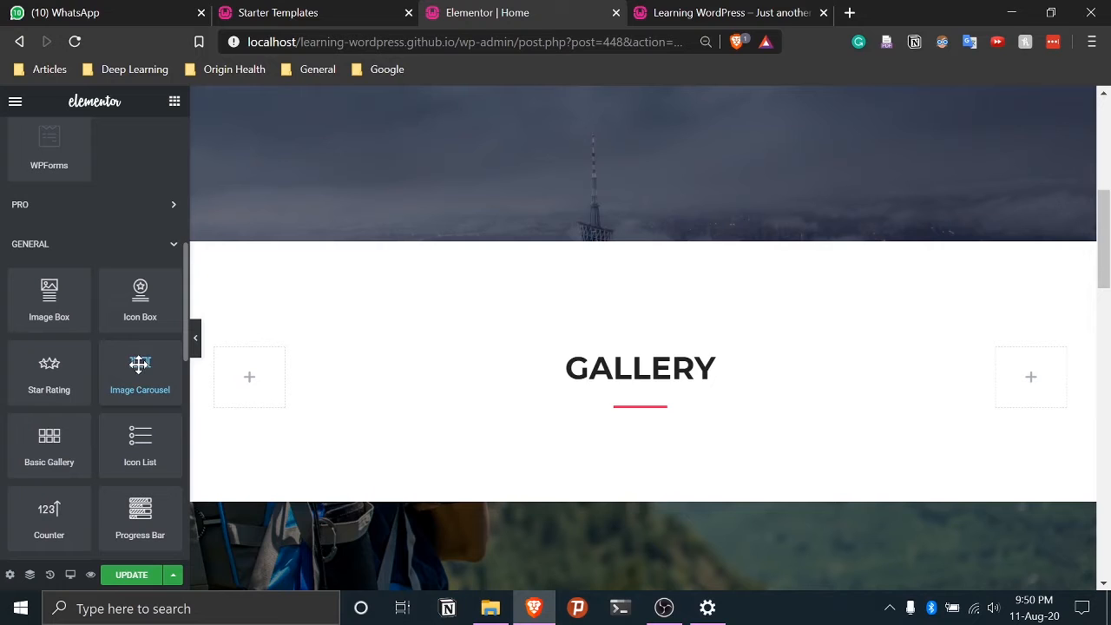
{"action": "left_click_drag", "start_coordinate": [140, 363], "coordinate": [637, 417]}
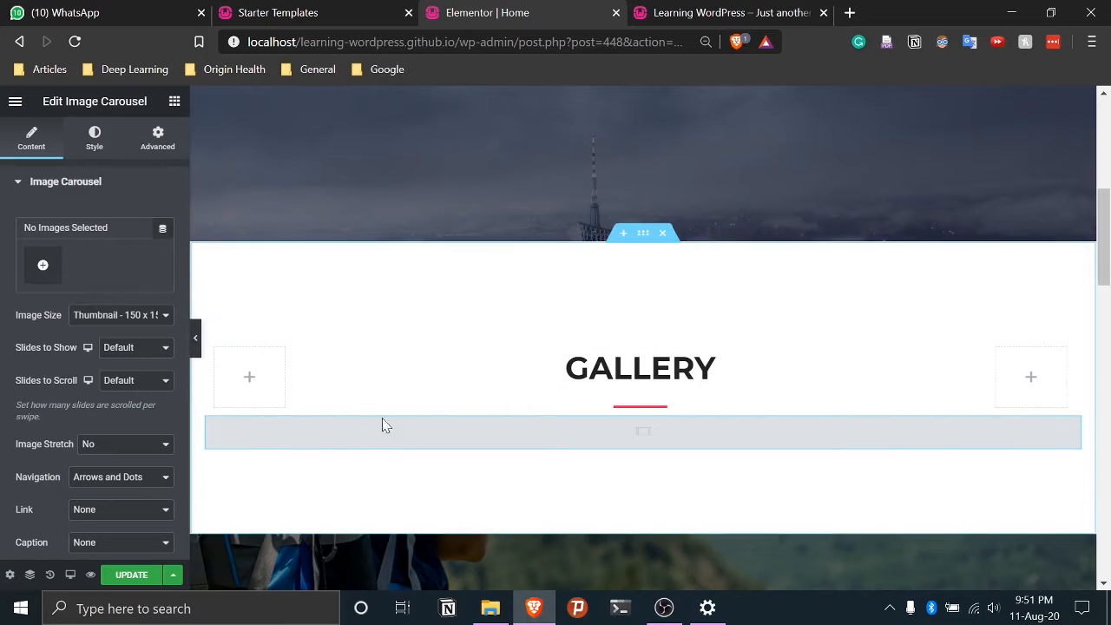
Fill the image carousel with six landscape photos from the end of the media library, including services-1.jpg, about-bg-2.jpg and services-3.jpg
{"action": "left_click", "coordinate": [44, 269]}
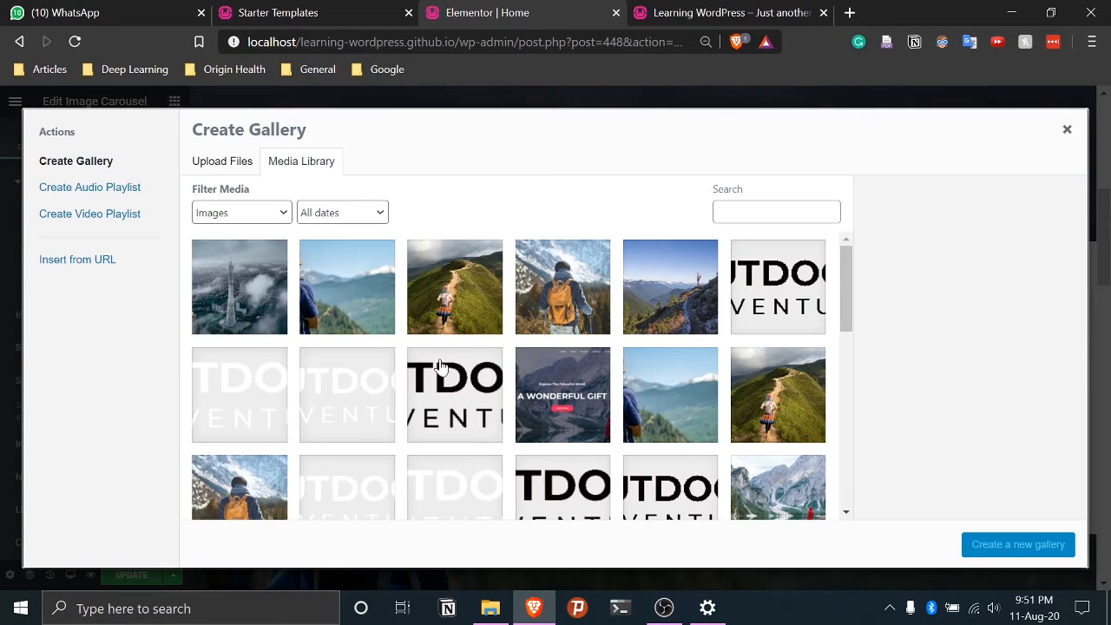
{"action": "scroll", "coordinate": [452, 369], "scroll_direction": "down", "scroll_amount": 10}
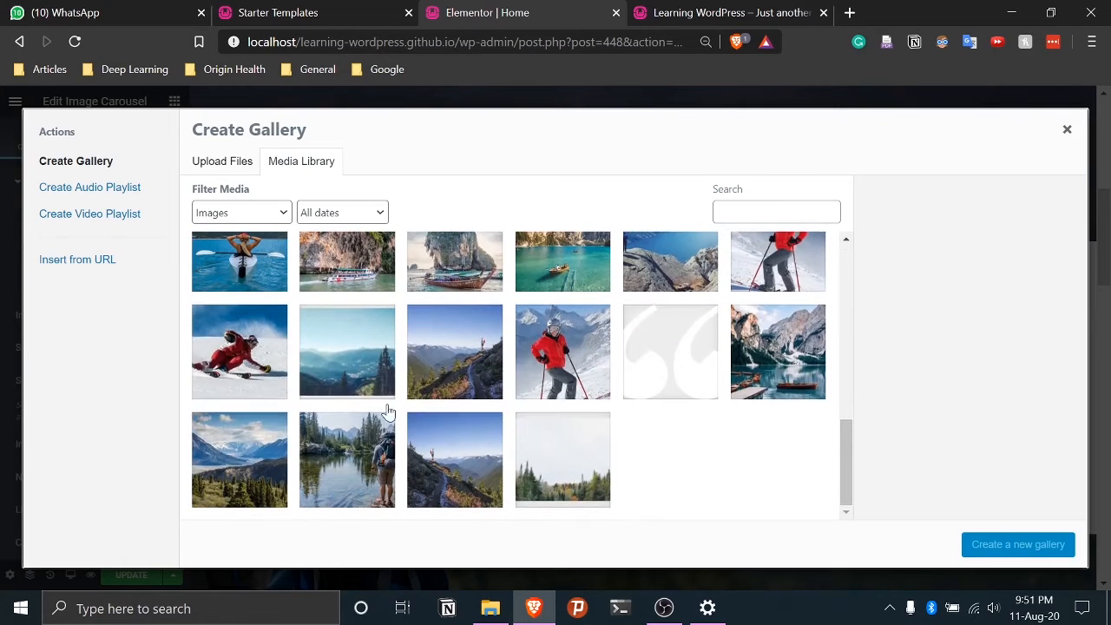
{"action": "left_click", "coordinate": [369, 382]}
{"action": "left_click", "coordinate": [468, 375]}
{"action": "left_click", "coordinate": [386, 493]}
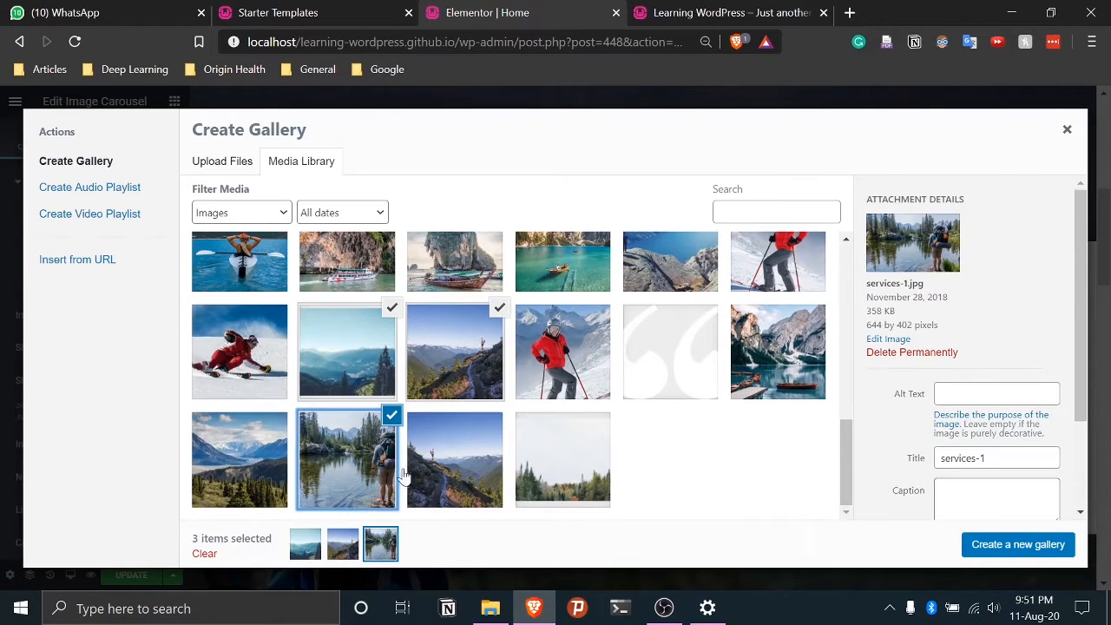
{"action": "left_click", "coordinate": [439, 450]}
{"action": "left_click", "coordinate": [581, 460]}
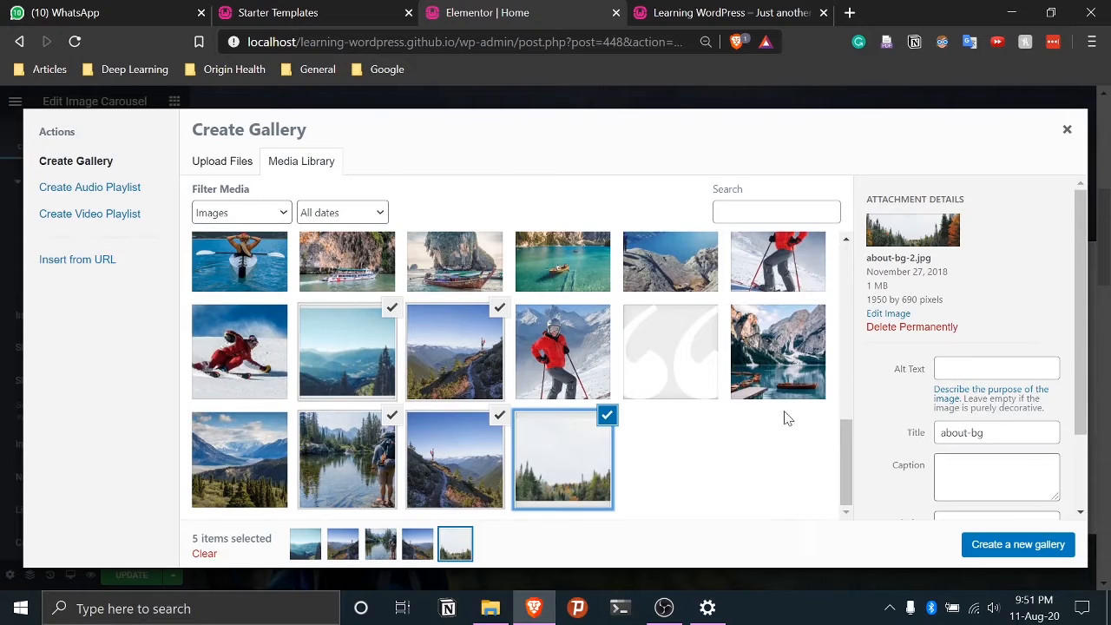
{"action": "left_click", "coordinate": [785, 369]}
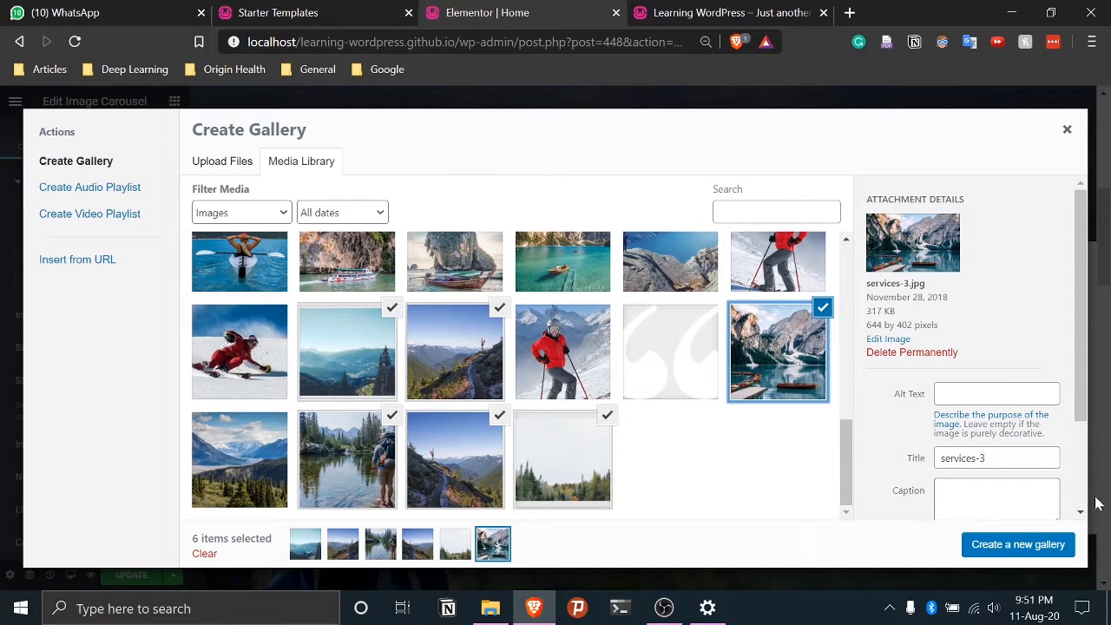
{"action": "left_click", "coordinate": [1004, 546]}
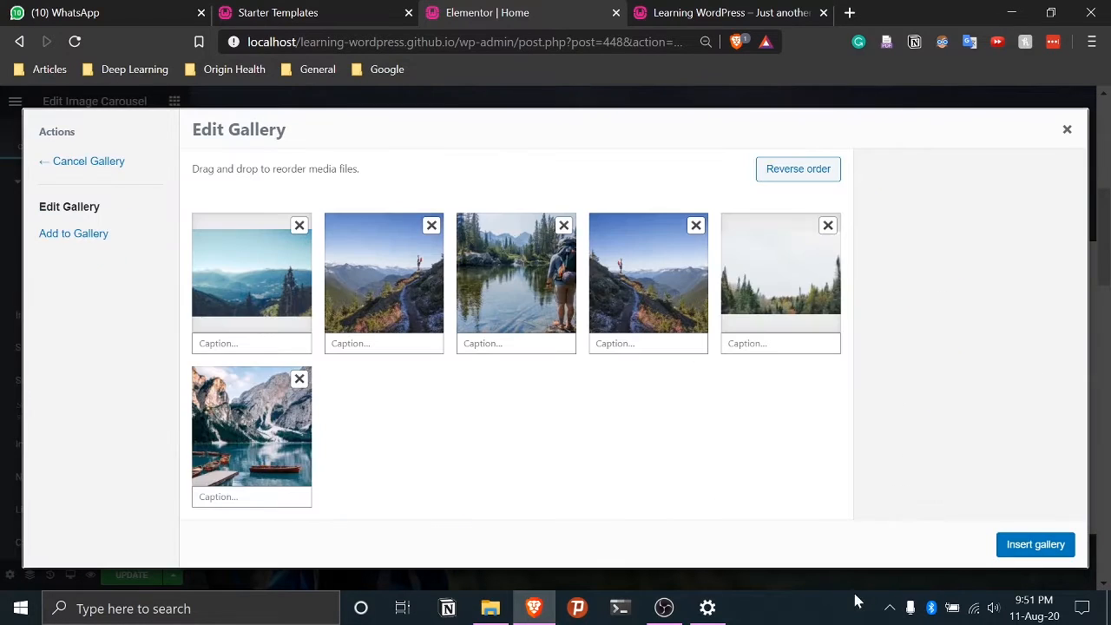
{"action": "left_click", "coordinate": [1017, 552]}
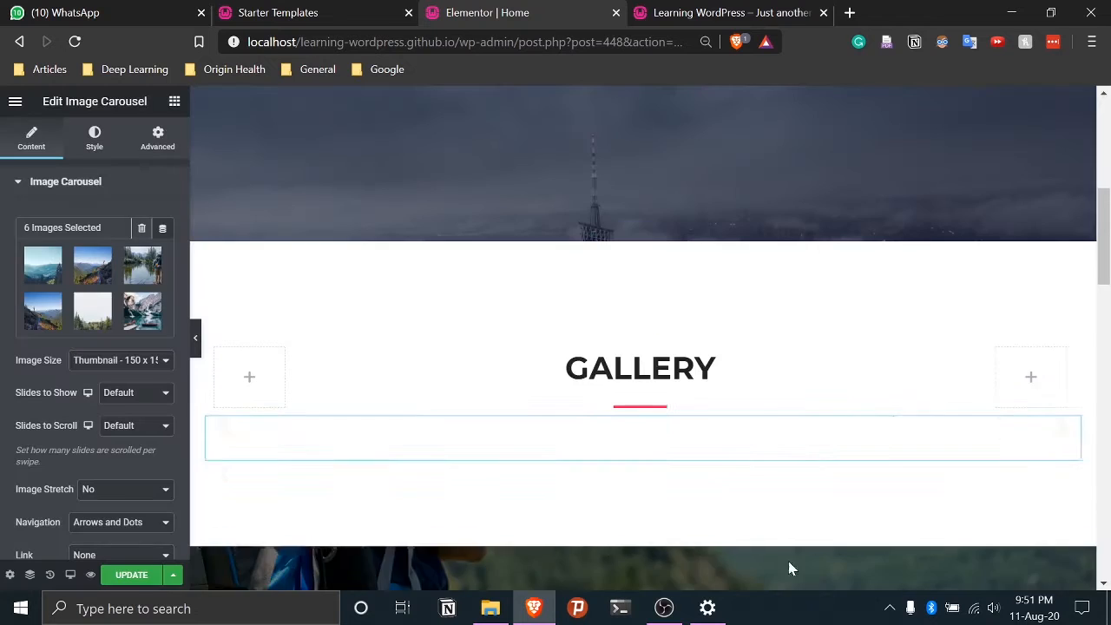
{"action": "scroll", "coordinate": [816, 464], "scroll_direction": "down", "scroll_amount": 2}
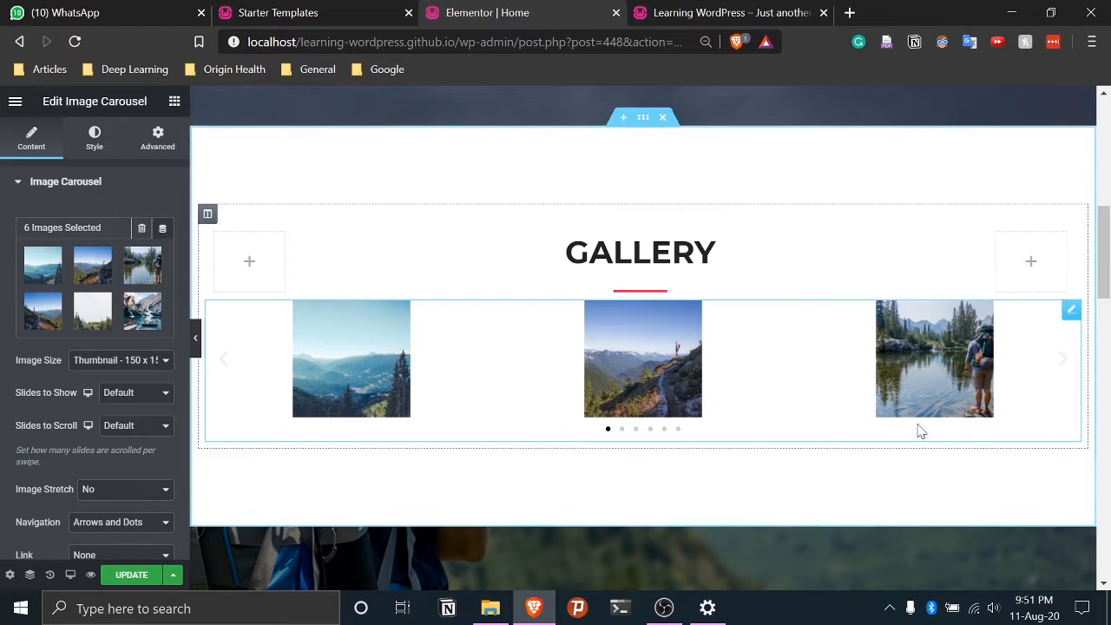
Open arkalim.github.io in a new browser tab and go to its Portfolio page
{"action": "left_click", "coordinate": [849, 12]}
{"action": "type", "text": "ark"}
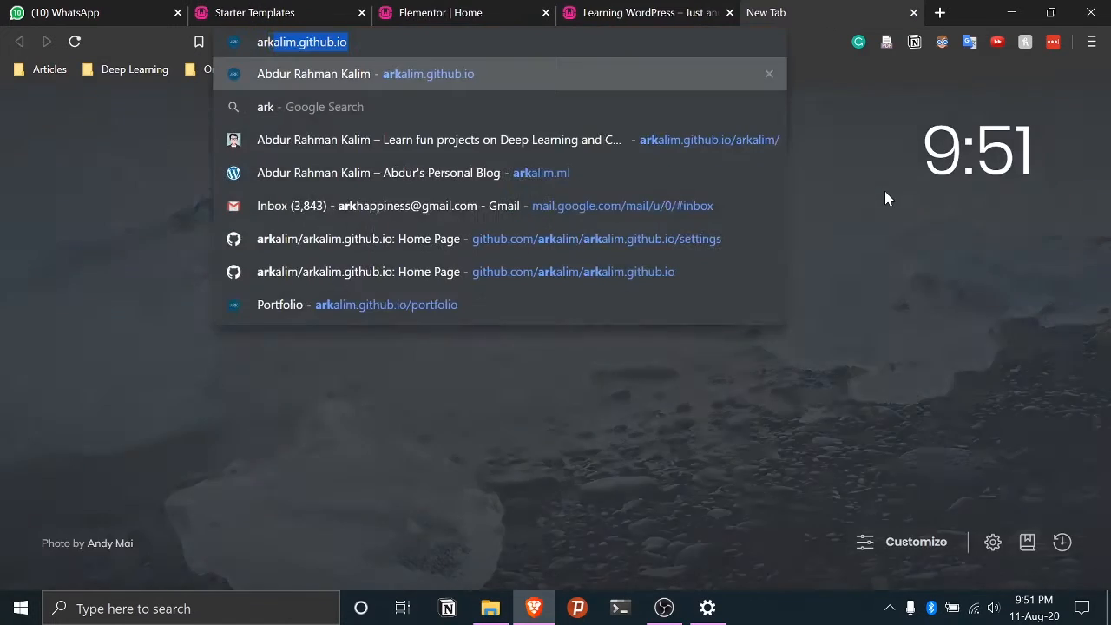
{"action": "key", "text": "Return"}
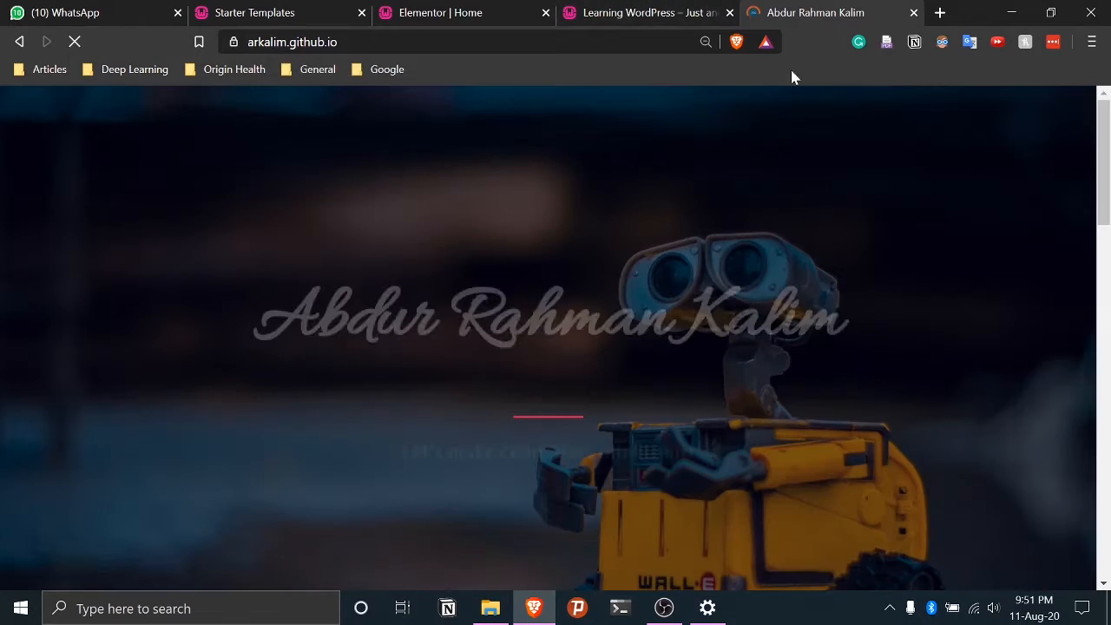
{"action": "left_click", "coordinate": [843, 129]}
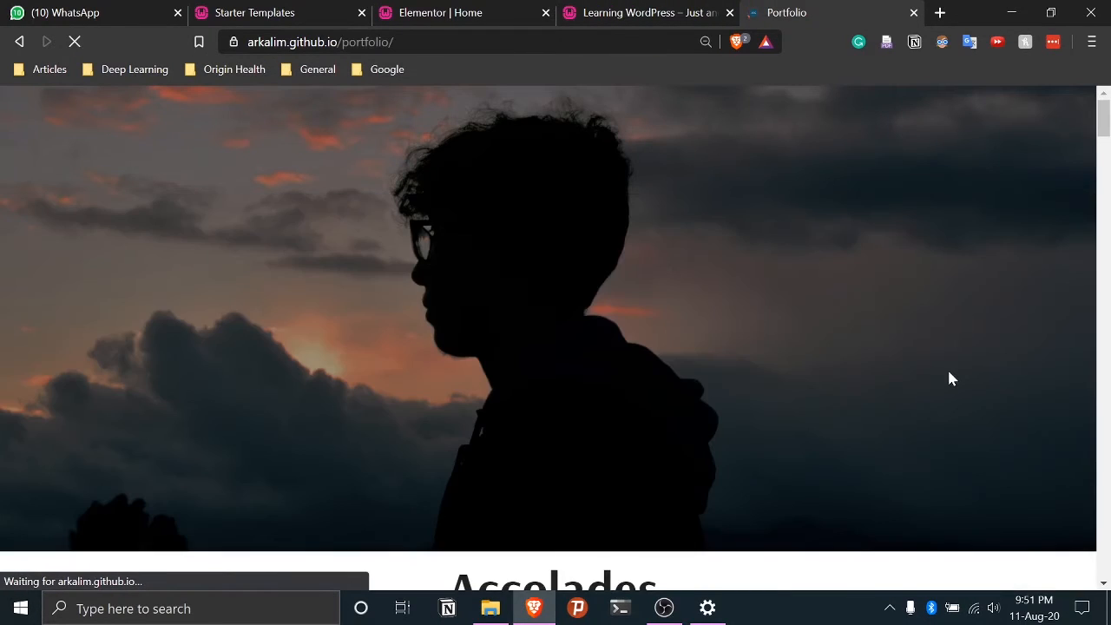
Examine the image carousels in the portfolio's internship entries, then close that site and return to the Elementor editor
{"action": "scroll", "coordinate": [950, 379], "scroll_direction": "down", "scroll_amount": 15}
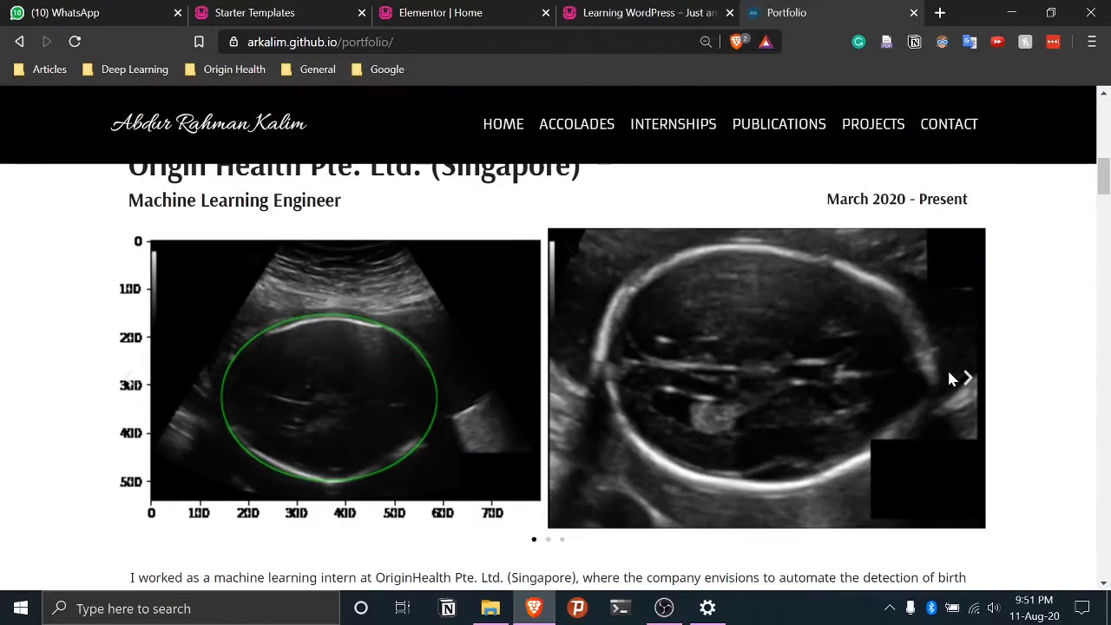
{"action": "scroll", "coordinate": [950, 378], "scroll_direction": "down", "scroll_amount": 8}
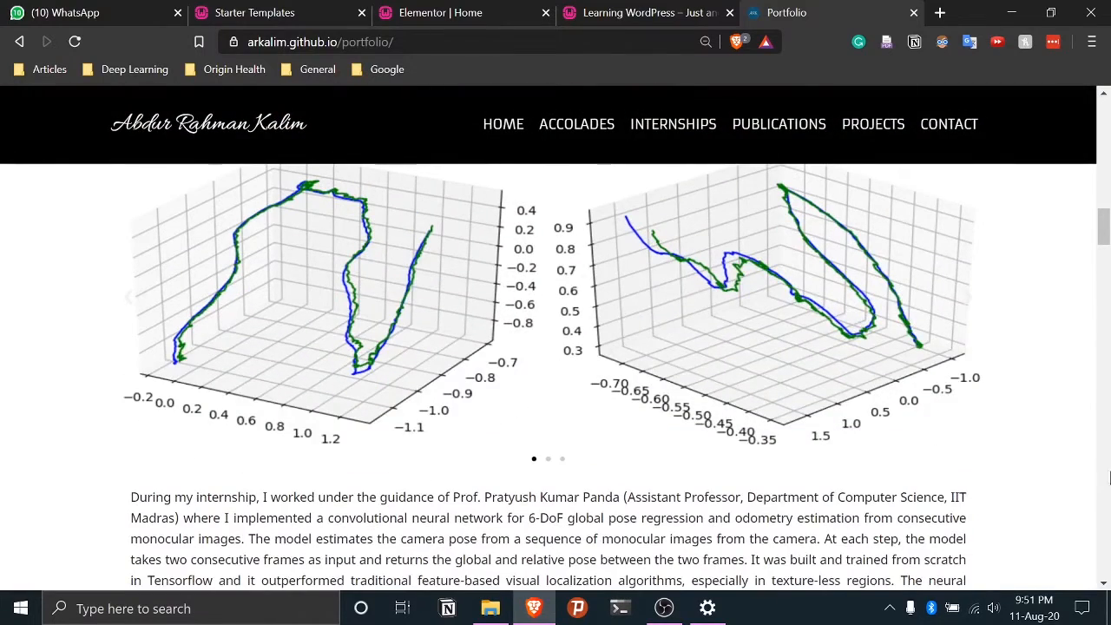
{"action": "scroll", "coordinate": [1108, 510], "scroll_direction": "up", "scroll_amount": 1}
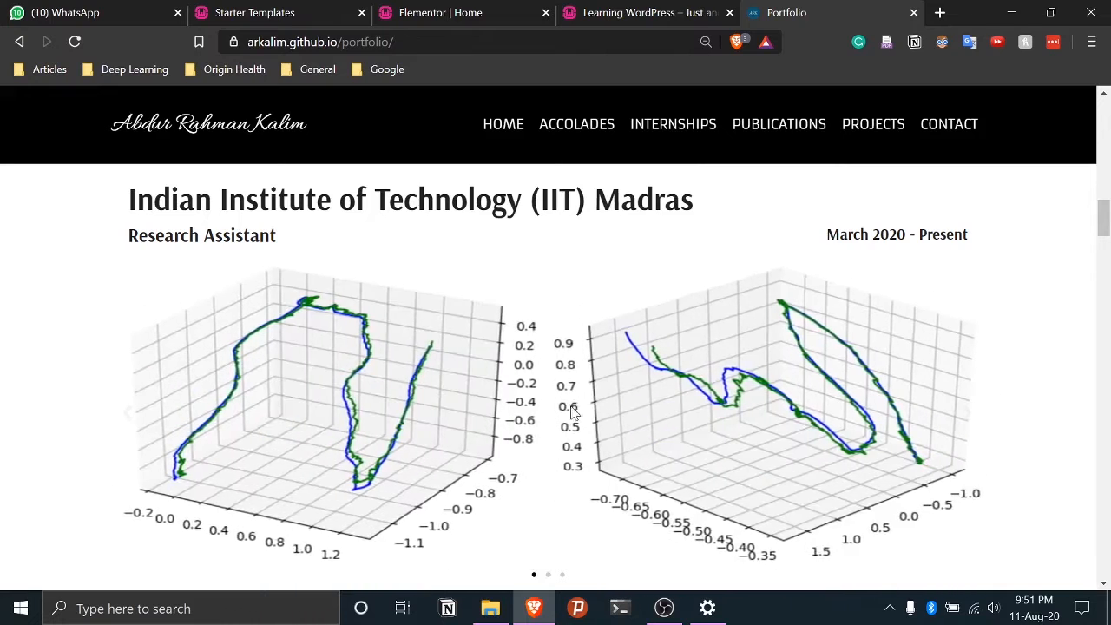
{"action": "scroll", "coordinate": [677, 382], "scroll_direction": "down", "scroll_amount": 2}
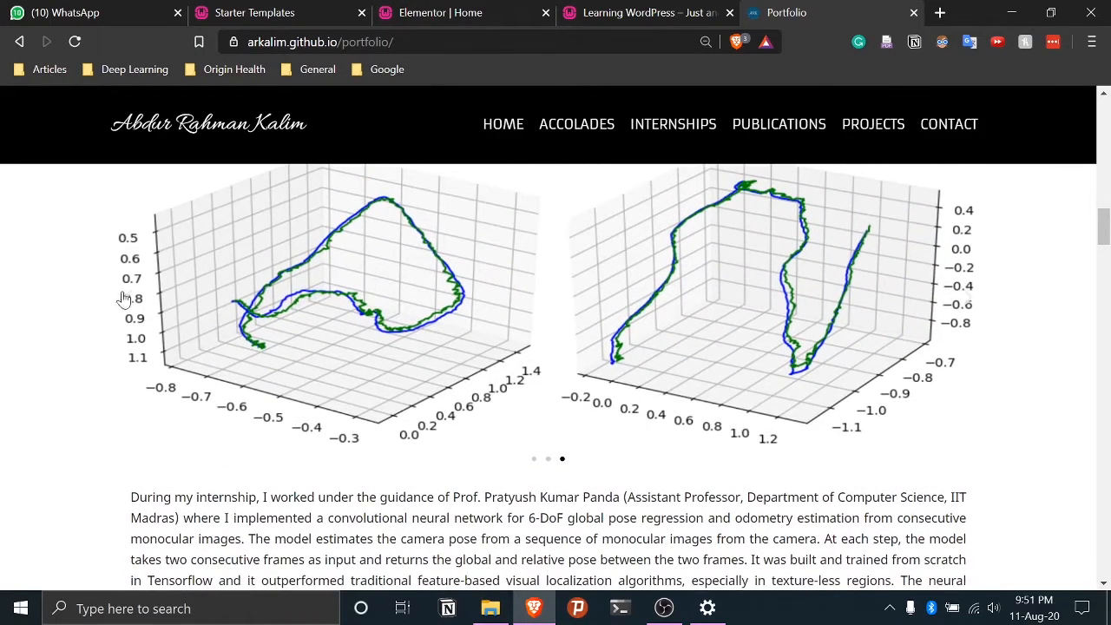
{"action": "left_click", "coordinate": [913, 12]}
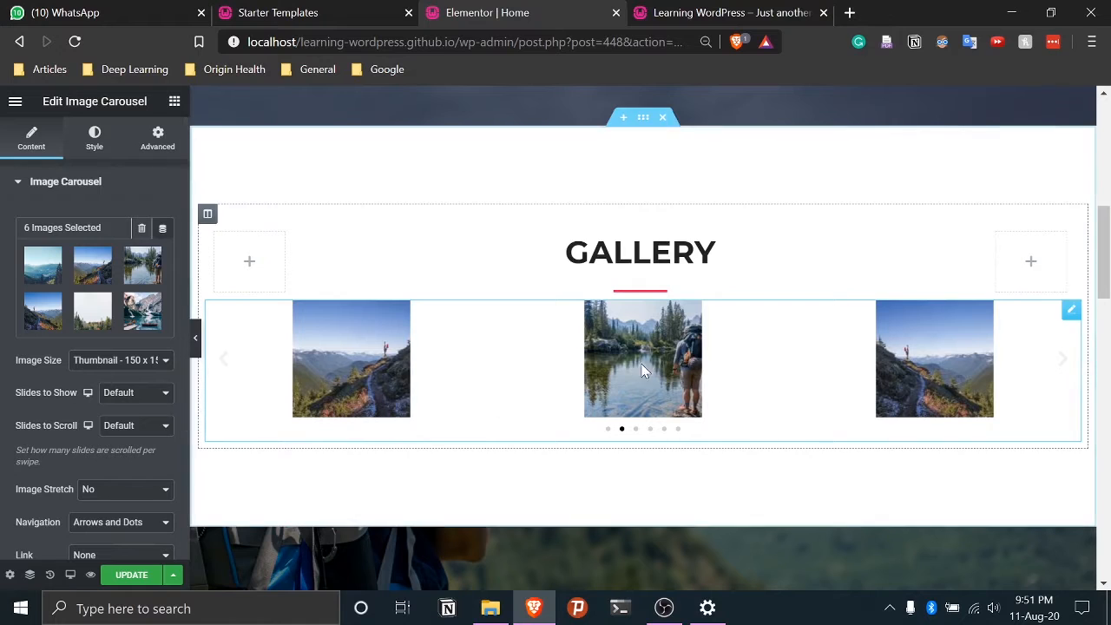
Set the image carousel's image size to Medium Large - 768 x 0
{"action": "left_click", "coordinate": [157, 370]}
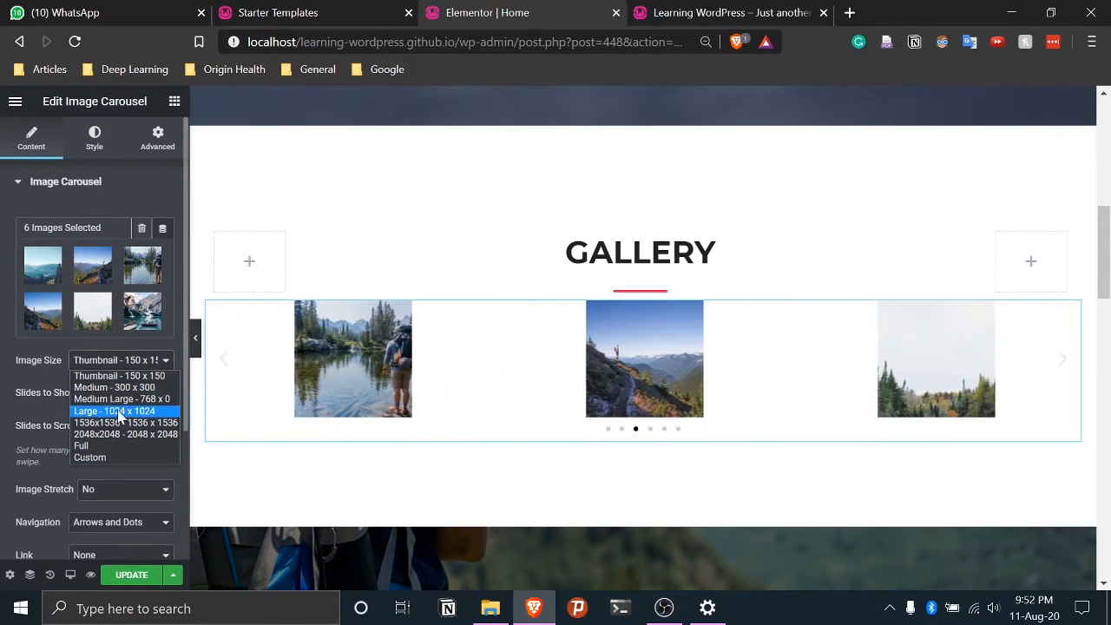
{"action": "left_click", "coordinate": [120, 399]}
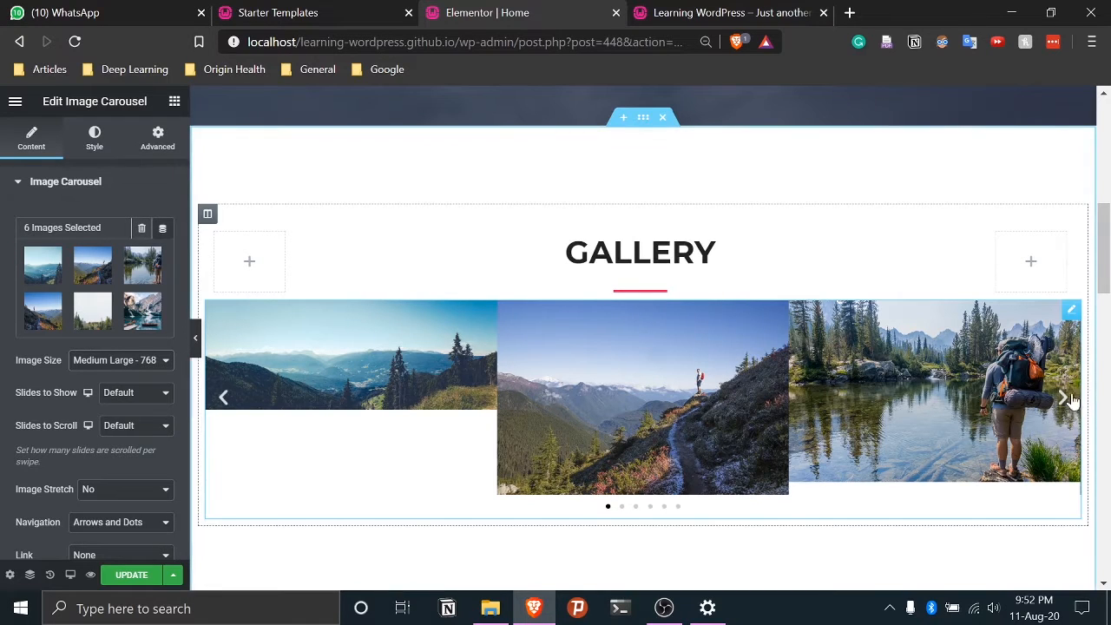
Advance through the gallery carousel's slides at the current image size, leaving that size setting as it is
{"action": "left_click", "coordinate": [111, 361]}
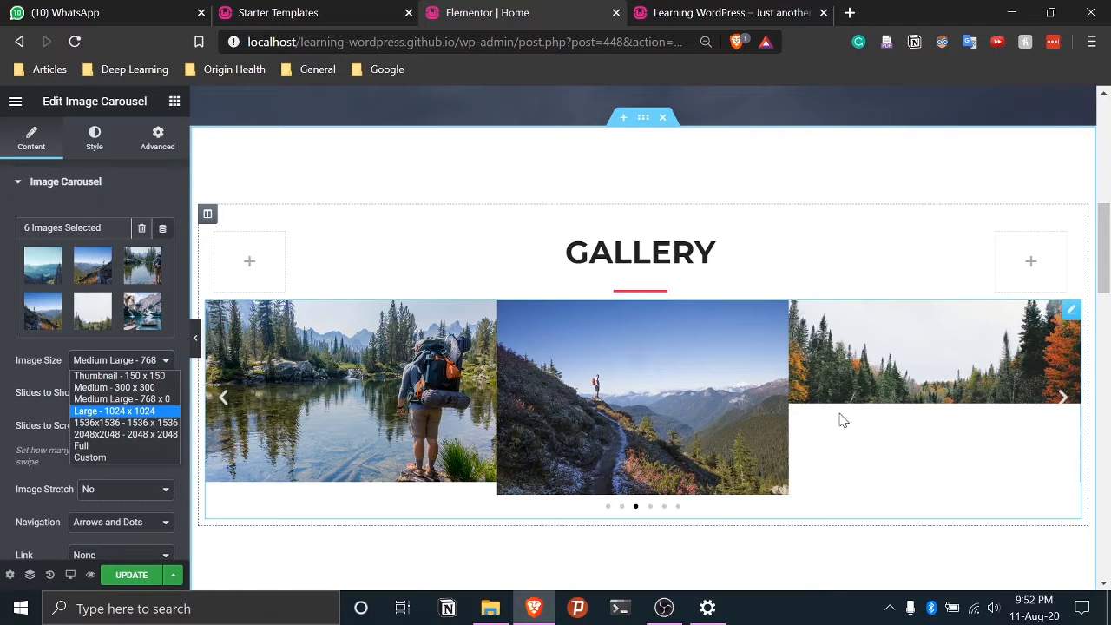
{"action": "left_click", "coordinate": [1063, 405]}
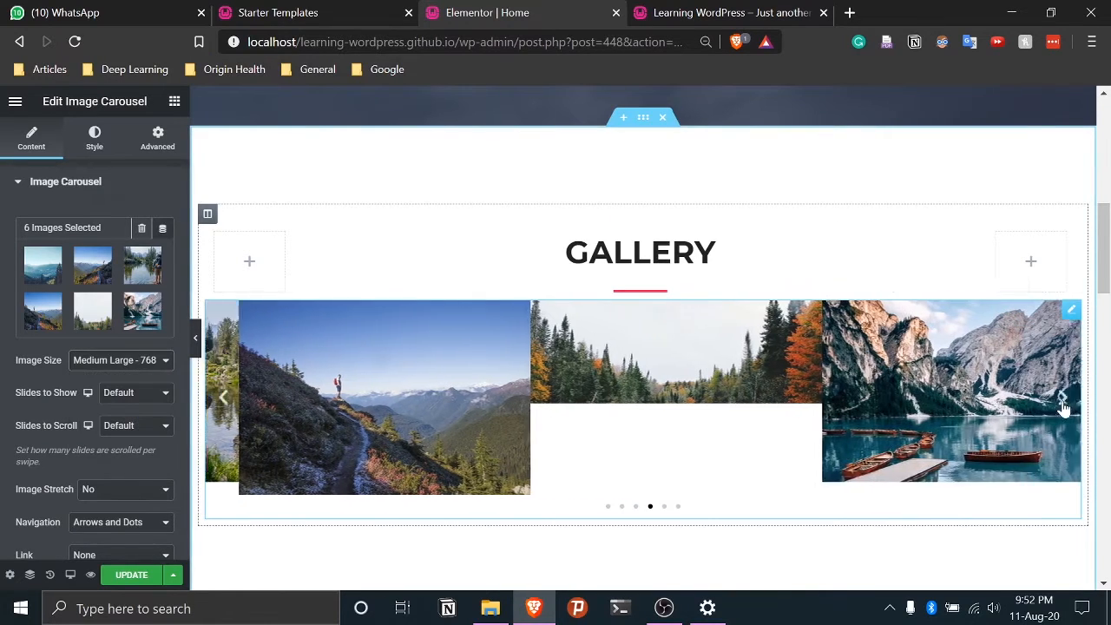
{"action": "left_click", "coordinate": [1063, 401]}
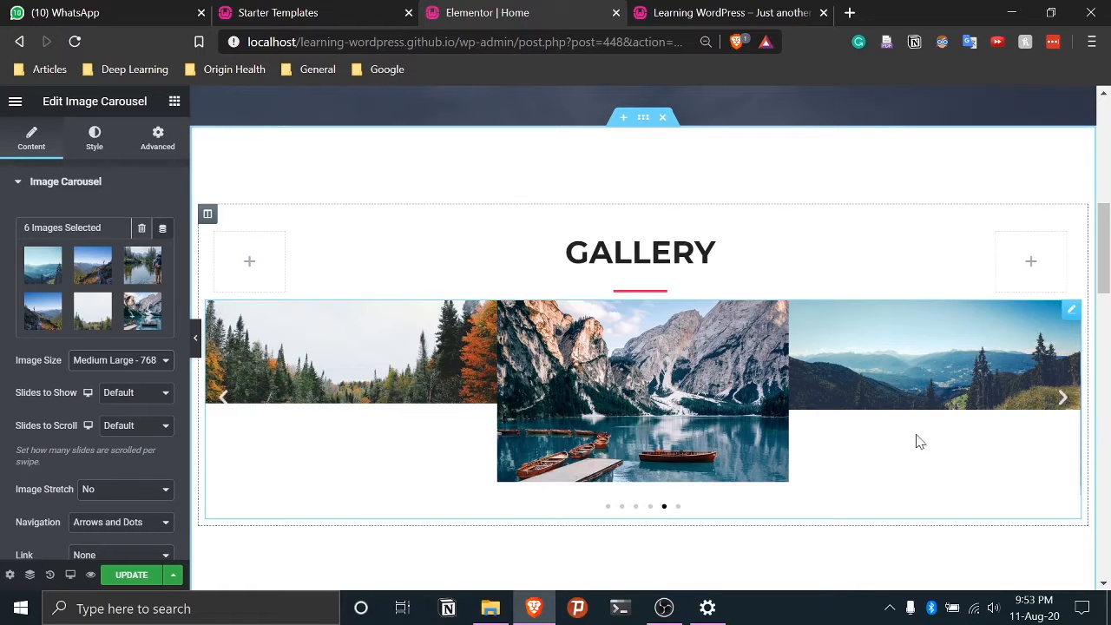
{"action": "left_click", "coordinate": [1066, 397]}
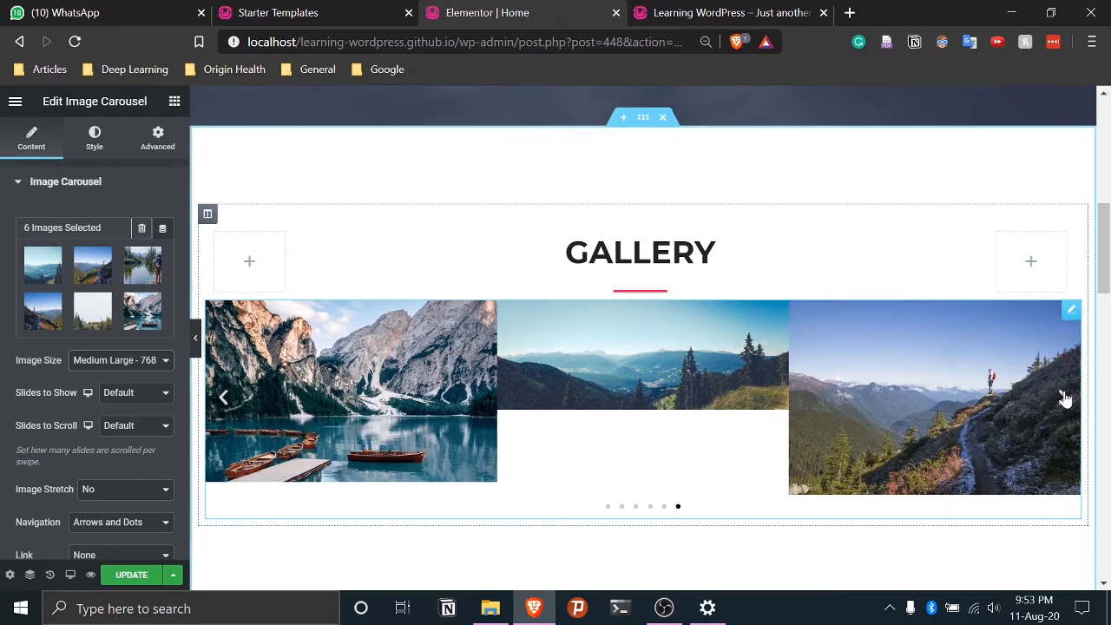
{"action": "left_click", "coordinate": [1065, 398]}
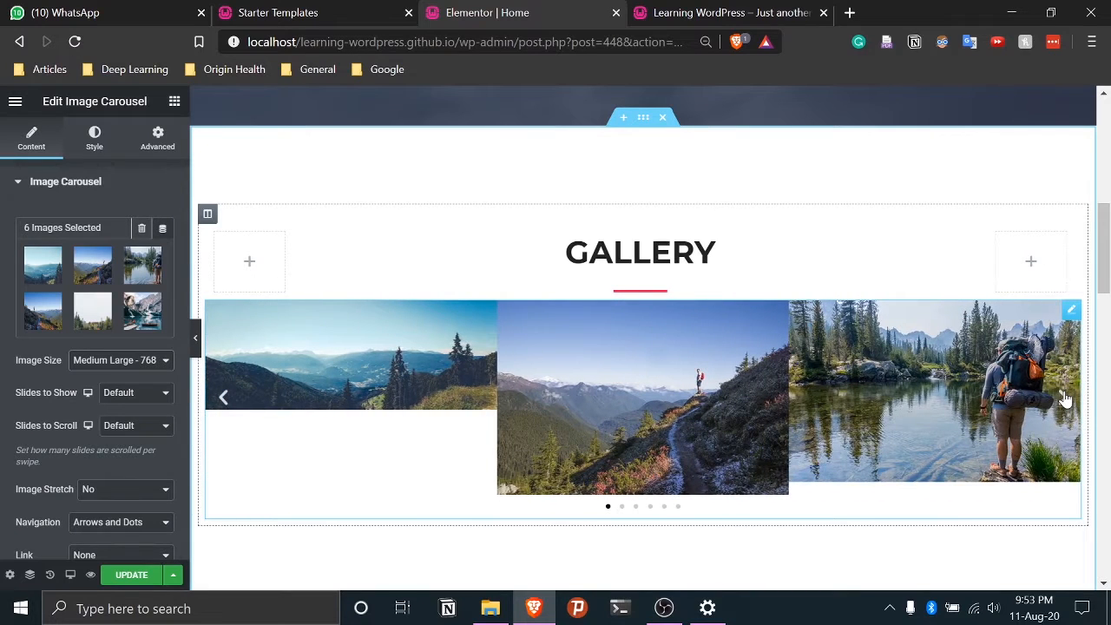
{"action": "left_click", "coordinate": [1065, 398]}
{"action": "left_click", "coordinate": [1066, 398]}
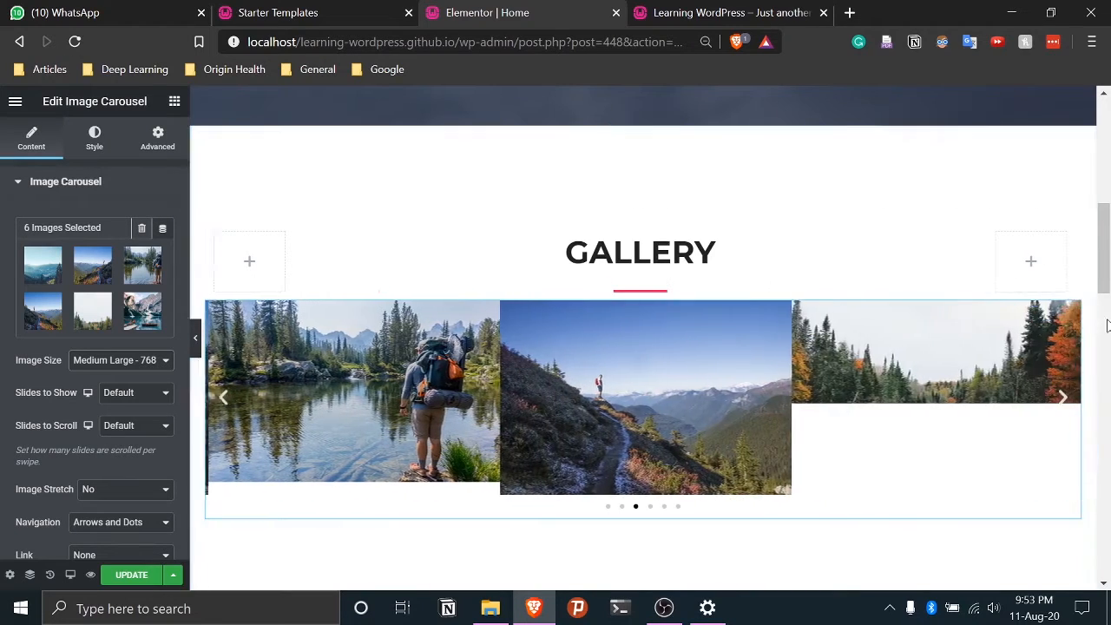
Examine how the Gallery section looks between the Learning Wordpress hero above and the dark photo section below
{"action": "scroll", "coordinate": [677, 403], "scroll_direction": "down", "scroll_amount": 2}
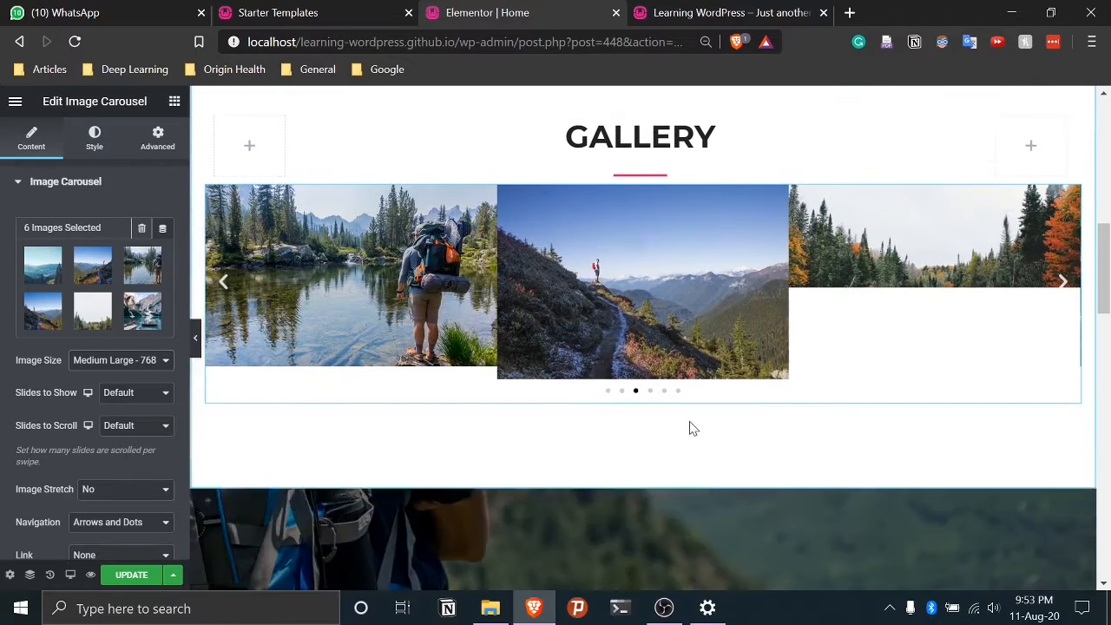
{"action": "scroll", "coordinate": [677, 374], "scroll_direction": "up", "scroll_amount": 3}
{"action": "scroll", "coordinate": [753, 282], "scroll_direction": "down", "scroll_amount": 1}
{"action": "scroll", "coordinate": [749, 286], "scroll_direction": "up", "scroll_amount": 5}
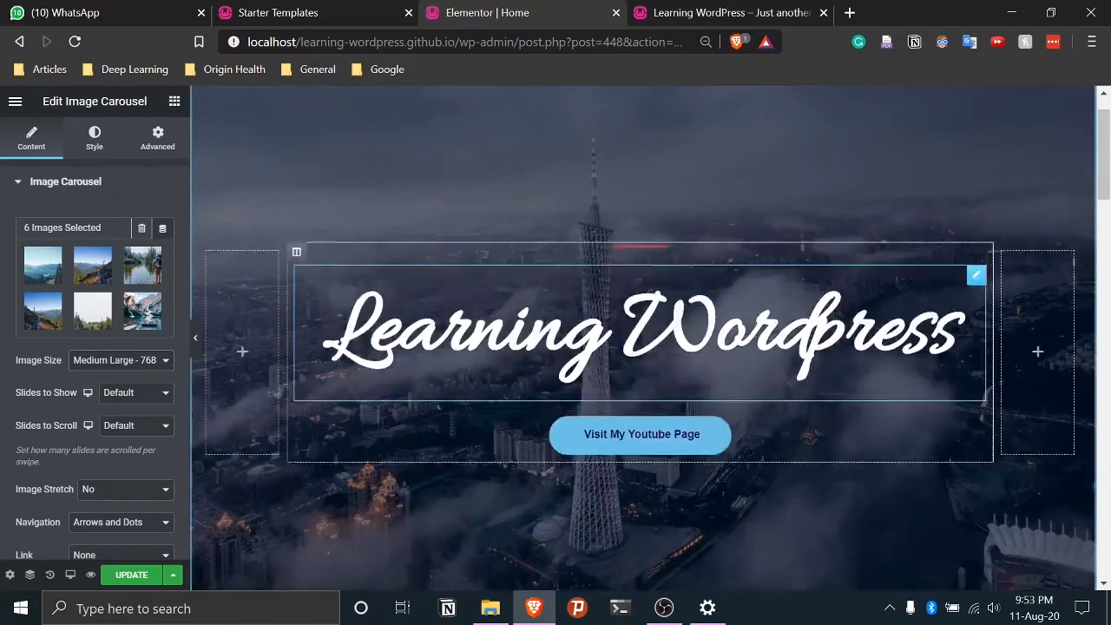
{"action": "scroll", "coordinate": [750, 303], "scroll_direction": "down", "scroll_amount": 6}
{"action": "scroll", "coordinate": [748, 304], "scroll_direction": "up", "scroll_amount": 2}
{"action": "scroll", "coordinate": [743, 317], "scroll_direction": "down", "scroll_amount": 8}
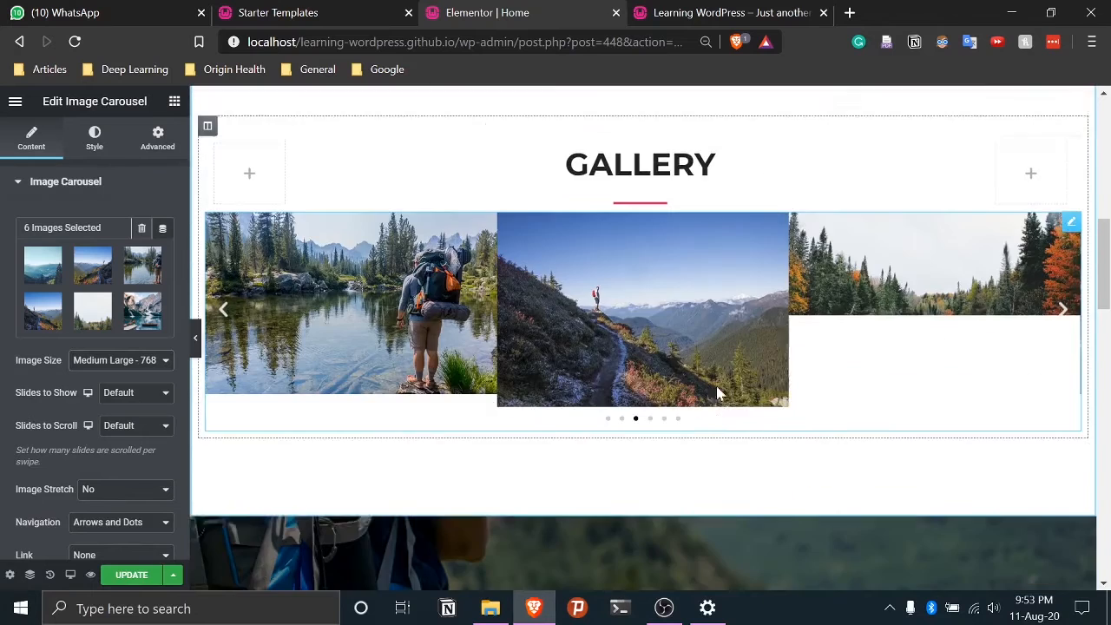
{"action": "scroll", "coordinate": [716, 390], "scroll_direction": "up", "scroll_amount": 7}
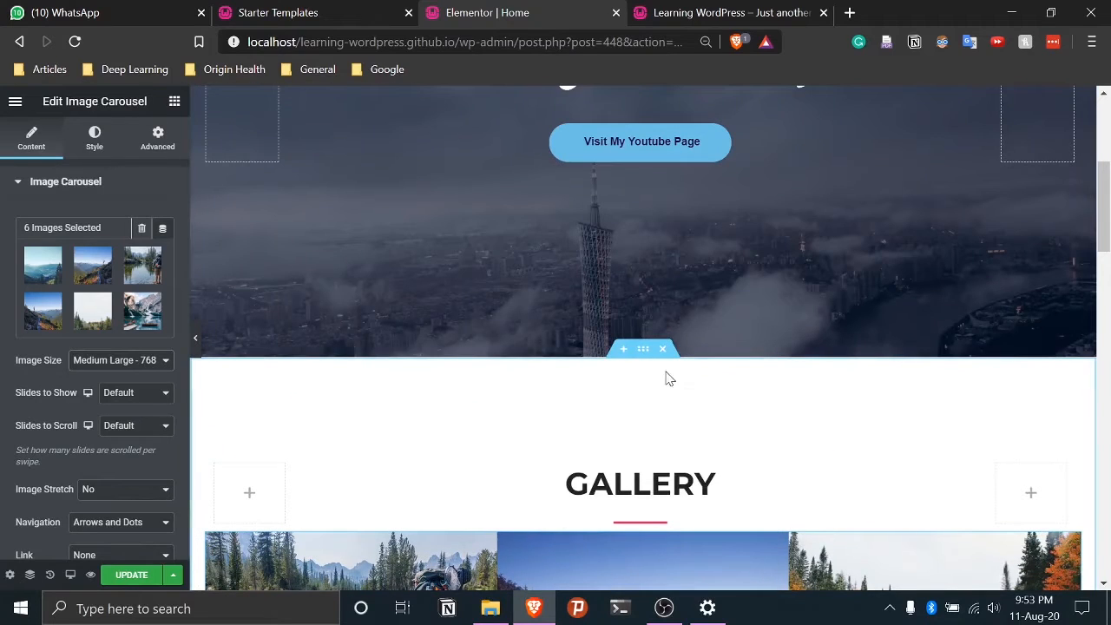
Open the Gallery section's style settings and give its normal background the Classic type
{"action": "left_click", "coordinate": [641, 348]}
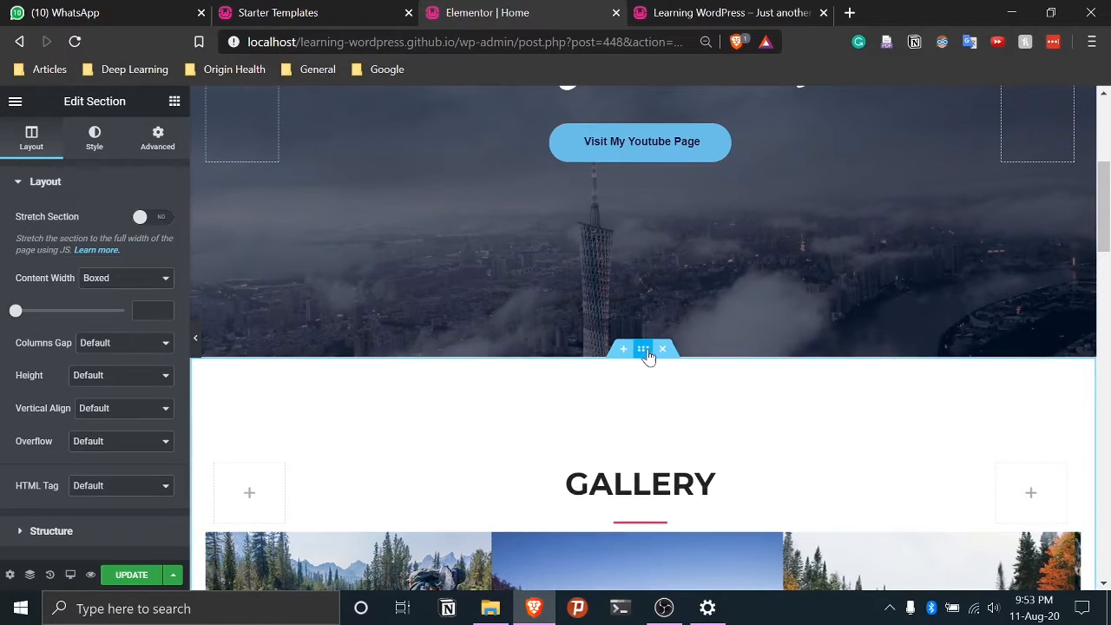
{"action": "scroll", "coordinate": [595, 459], "scroll_direction": "down", "scroll_amount": 5}
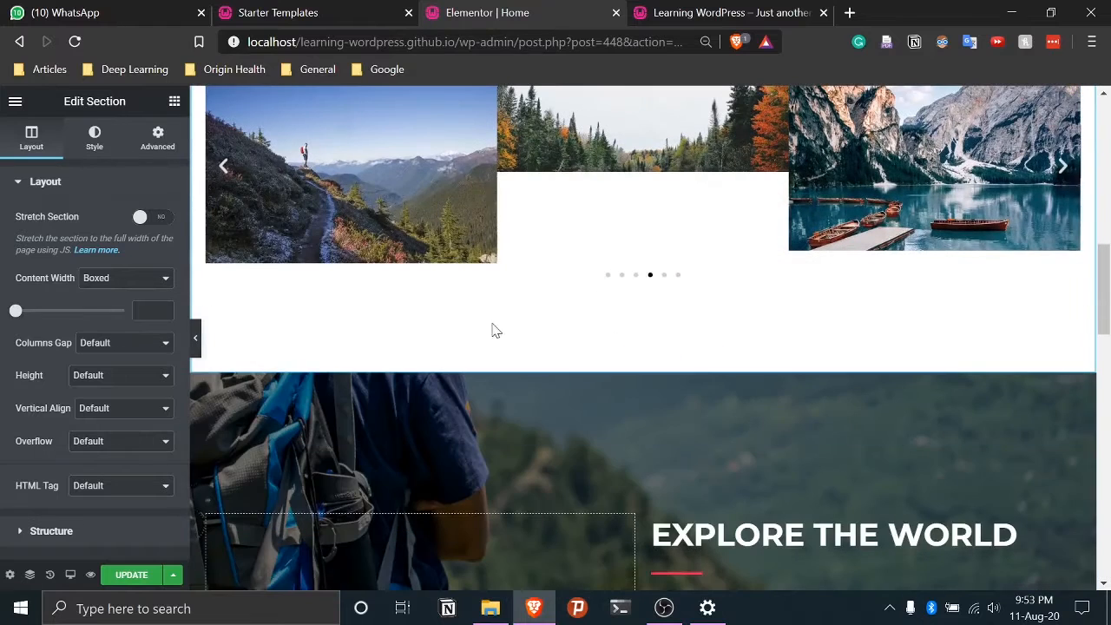
{"action": "scroll", "coordinate": [521, 187], "scroll_direction": "up", "scroll_amount": 4}
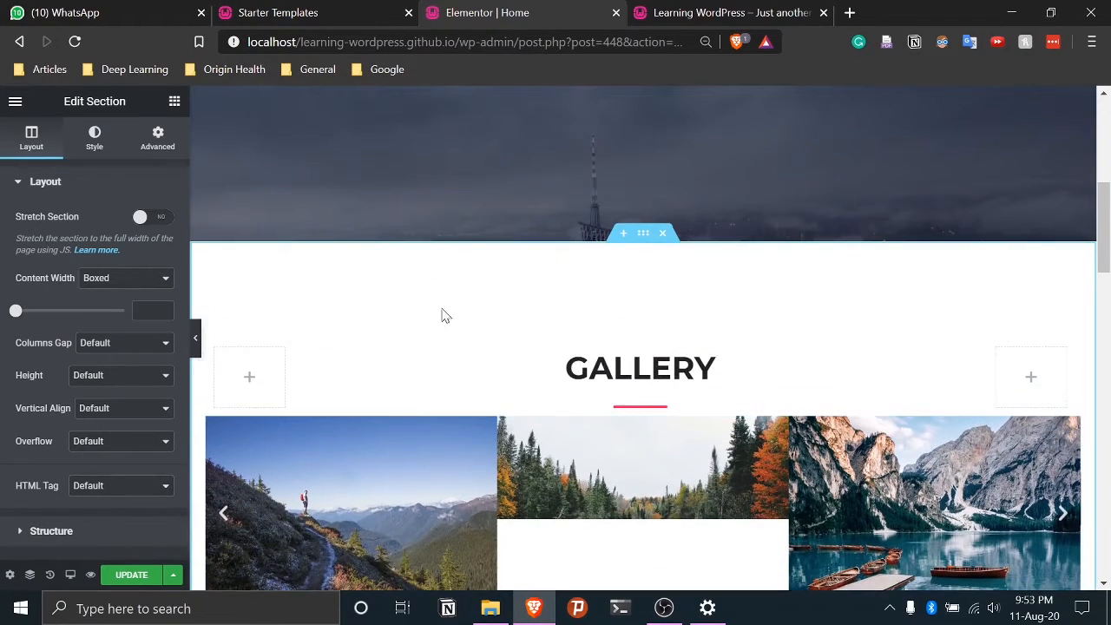
{"action": "left_click", "coordinate": [94, 137]}
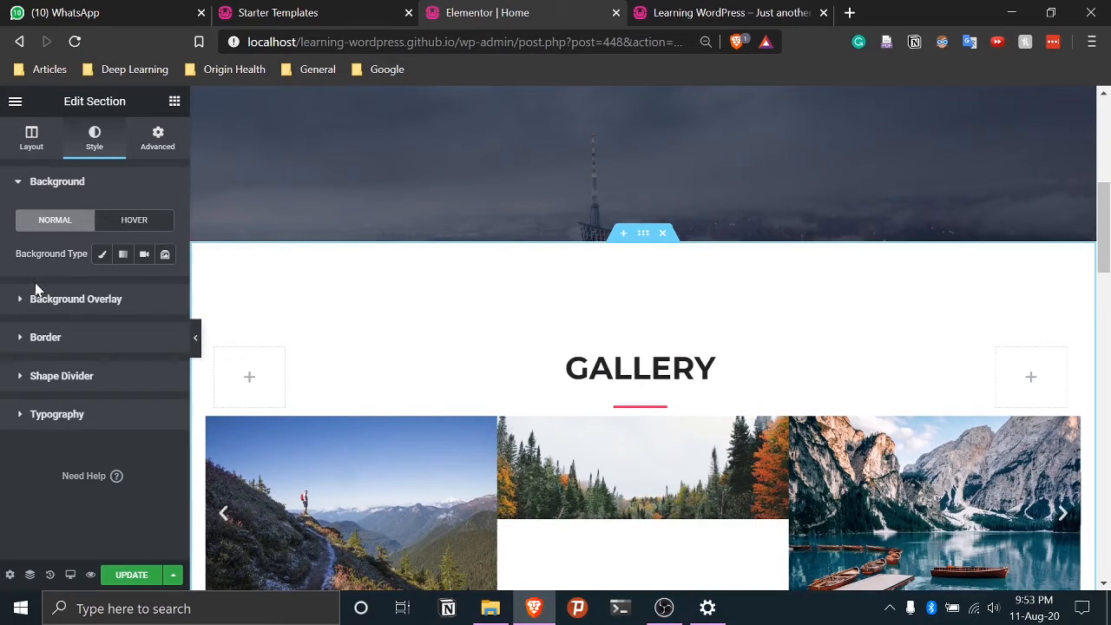
{"action": "left_click", "coordinate": [23, 302]}
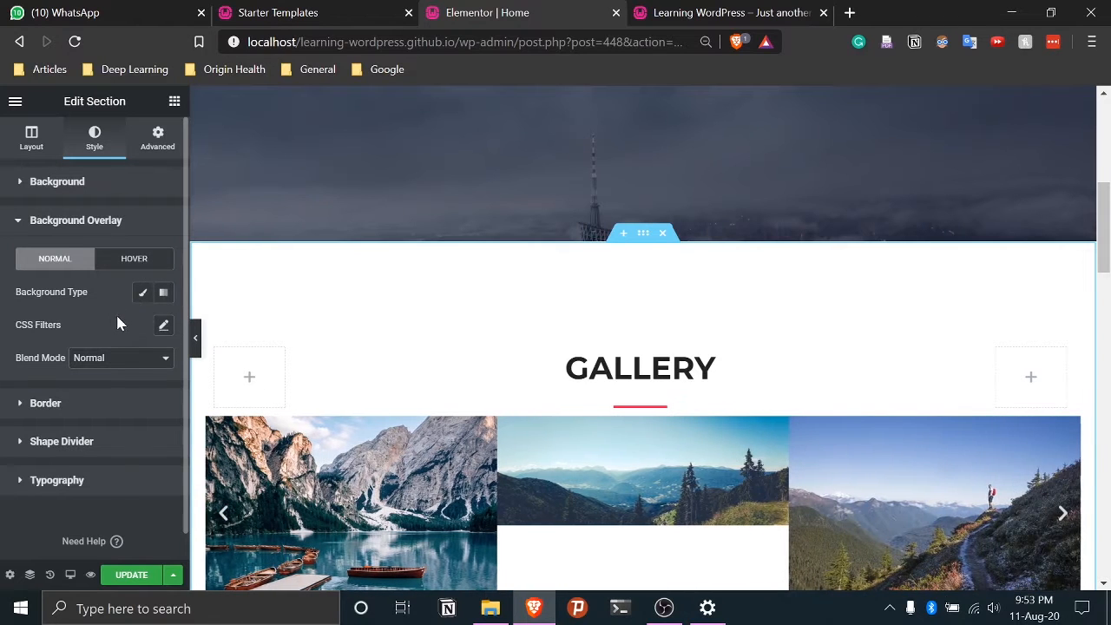
{"action": "left_click", "coordinate": [19, 222]}
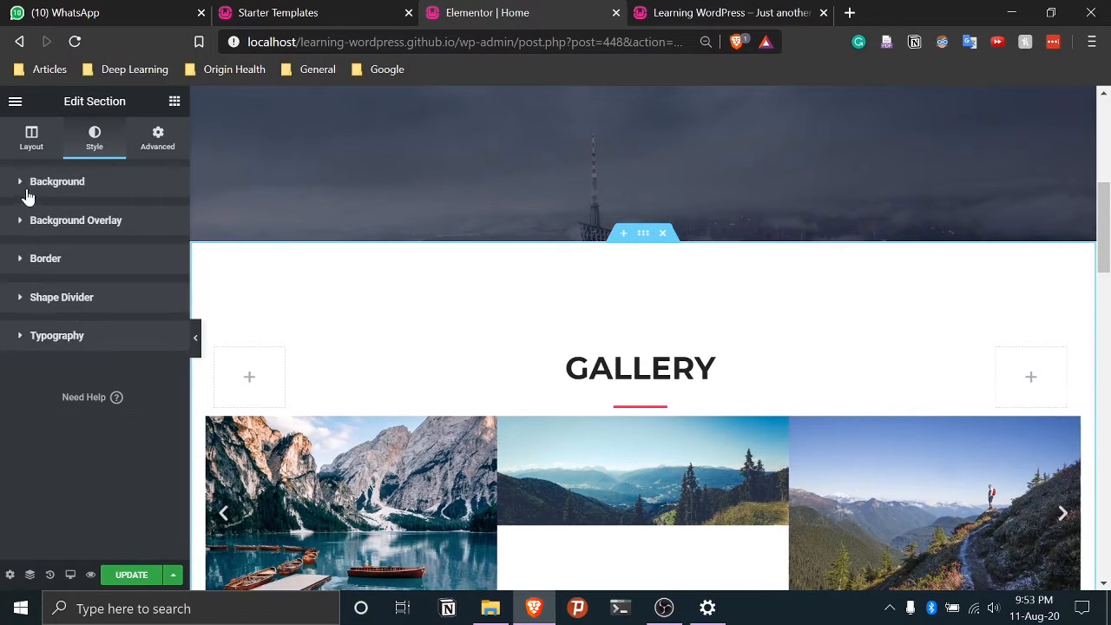
{"action": "left_click", "coordinate": [26, 182]}
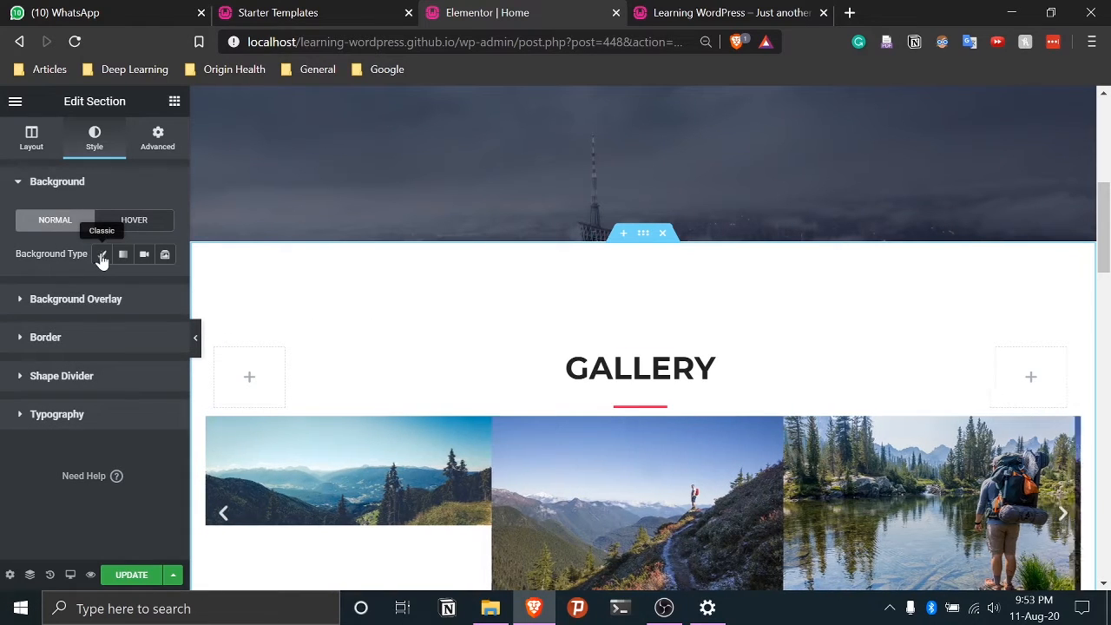
{"action": "left_click", "coordinate": [102, 257]}
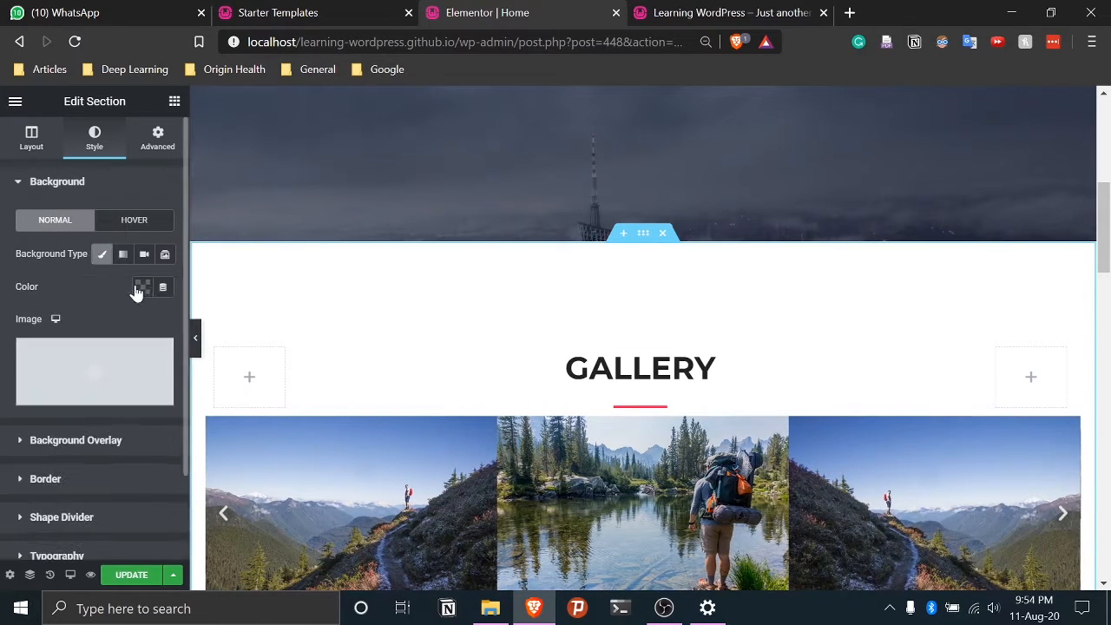
Set the Gallery section's background color to light blue #BDE4F4
{"action": "left_click", "coordinate": [142, 288]}
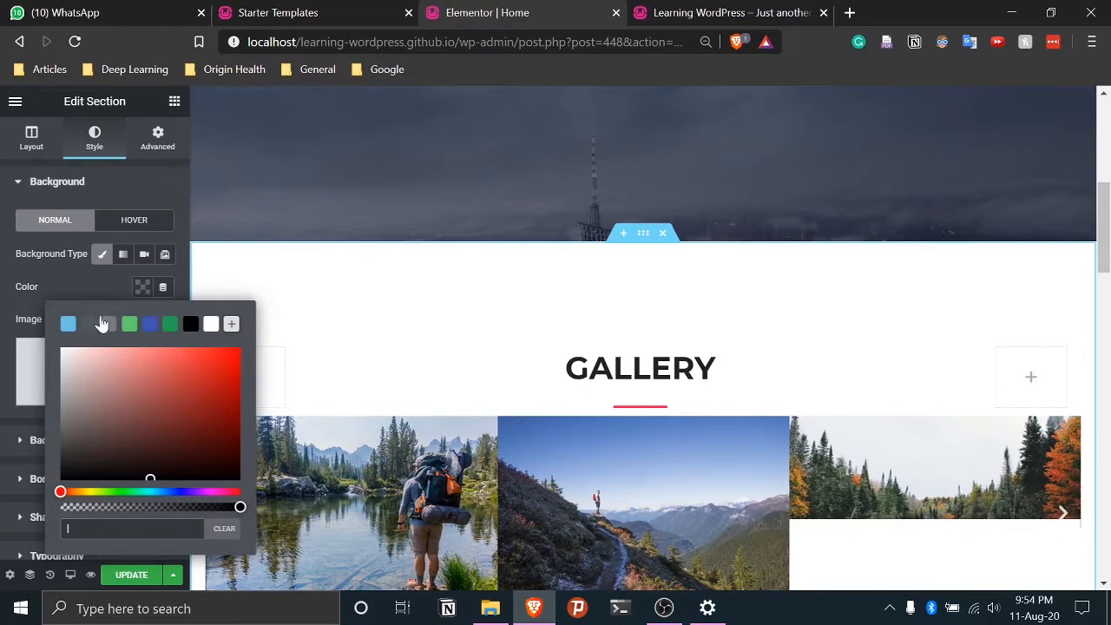
{"action": "left_click", "coordinate": [68, 323]}
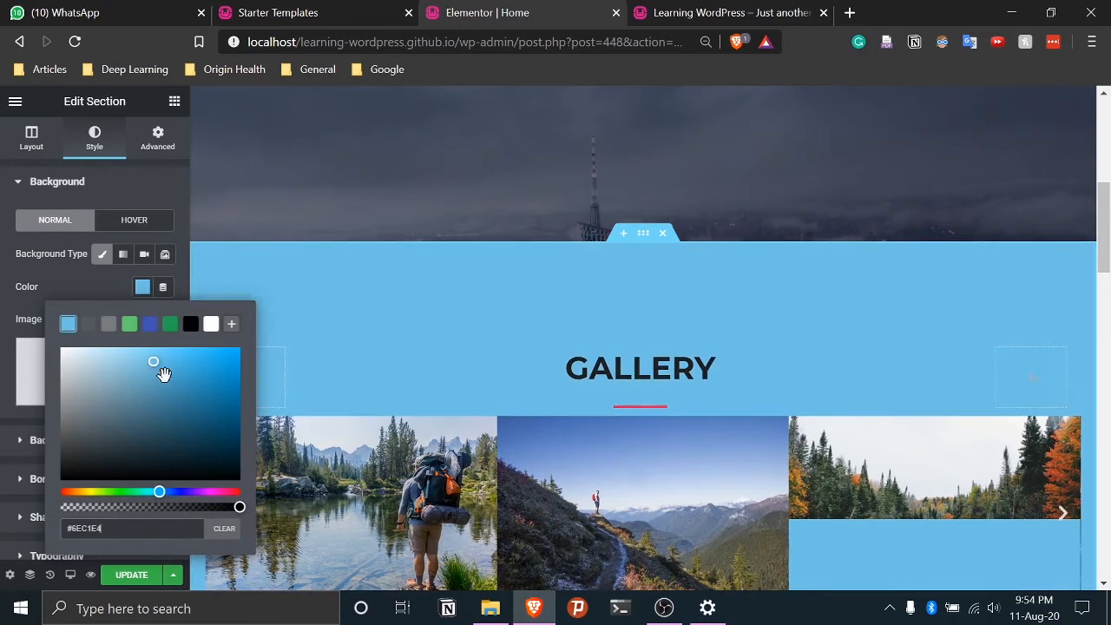
{"action": "left_click", "coordinate": [91, 353]}
{"action": "mouse_move", "coordinate": [90, 353]}
{"action": "left_mouse_down"}
{"action": "mouse_move", "coordinate": [75, 350]}
{"action": "mouse_move", "coordinate": [90, 377]}
{"action": "mouse_move", "coordinate": [101, 353]}
{"action": "left_mouse_up"}
{"action": "scroll", "coordinate": [818, 339], "scroll_direction": "down", "scroll_amount": 3}
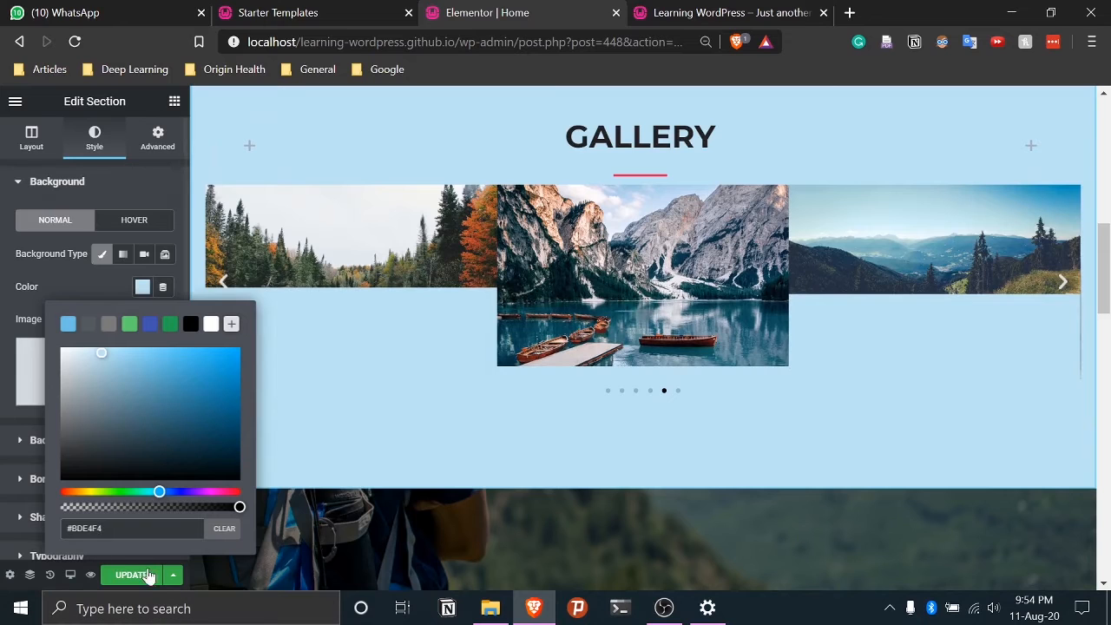
{"action": "left_click", "coordinate": [79, 278]}
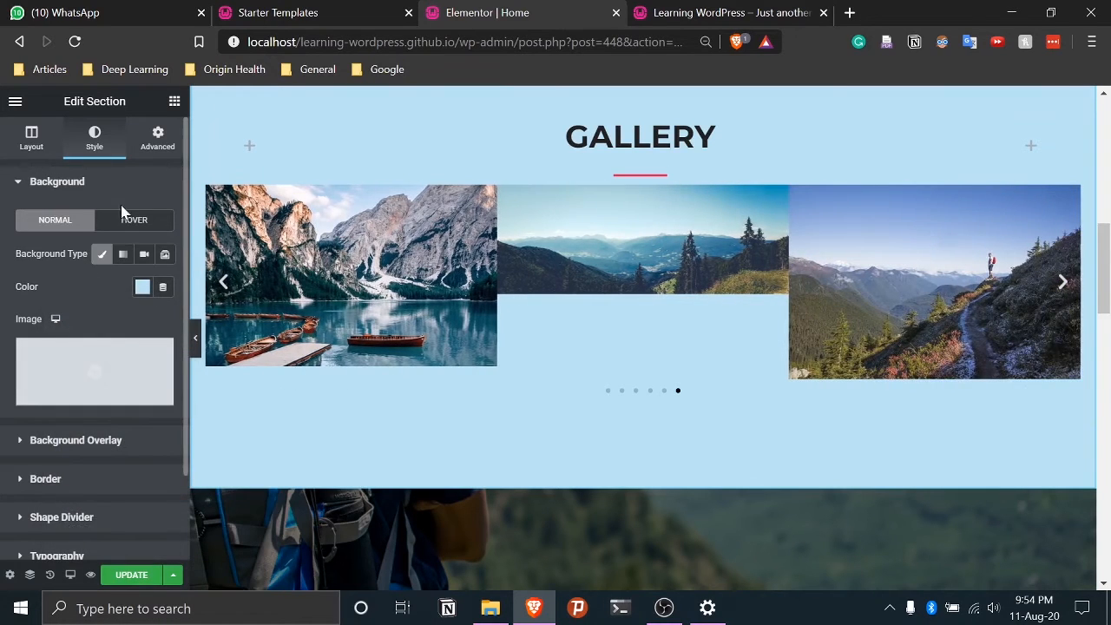
Open the section's hover background options, then update the page and reload the live home page
{"action": "left_click", "coordinate": [130, 219]}
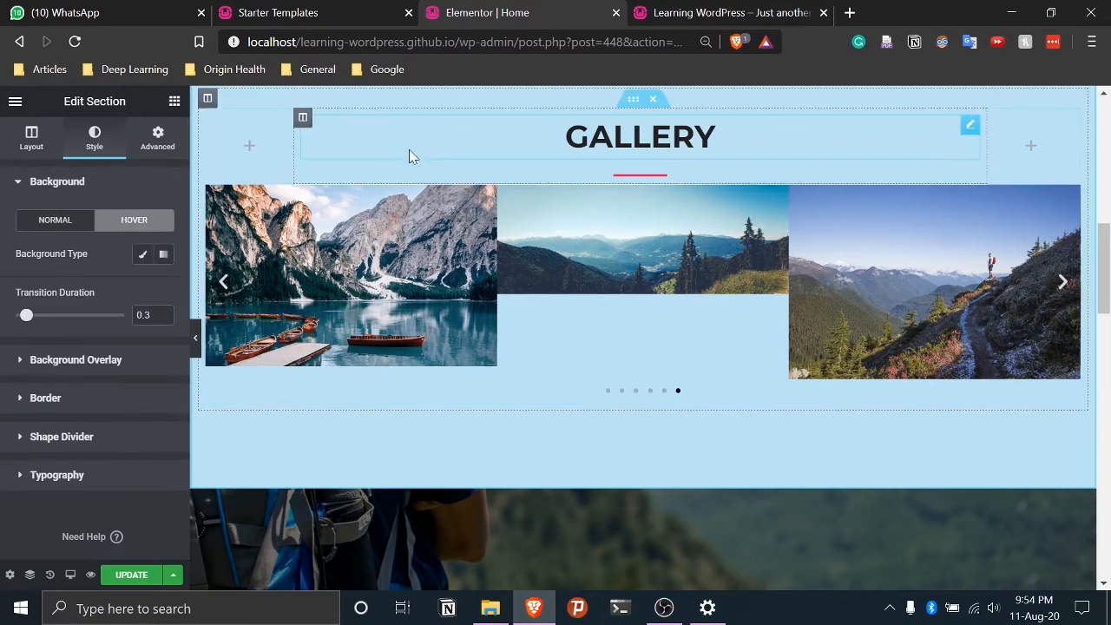
{"action": "left_click", "coordinate": [125, 576]}
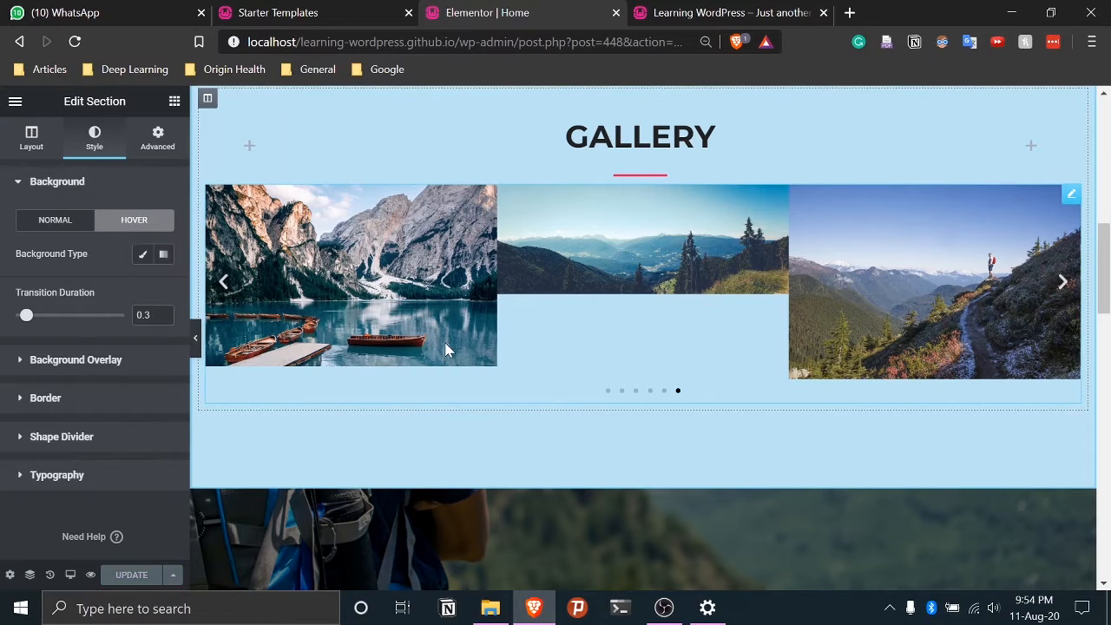
{"action": "left_click", "coordinate": [719, 12]}
{"action": "left_click", "coordinate": [75, 50]}
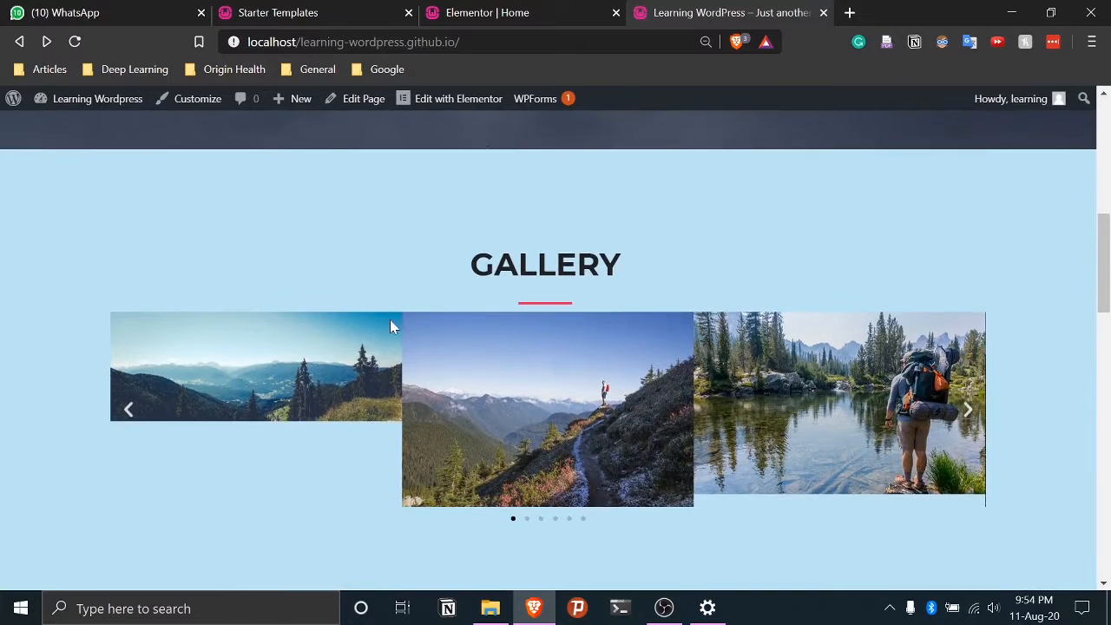
Advance the gallery carousel on the live page and examine the sections below it down to the footer
{"action": "scroll", "coordinate": [734, 312], "scroll_direction": "down", "scroll_amount": 2}
{"action": "scroll", "coordinate": [734, 313], "scroll_direction": "up", "scroll_amount": 1}
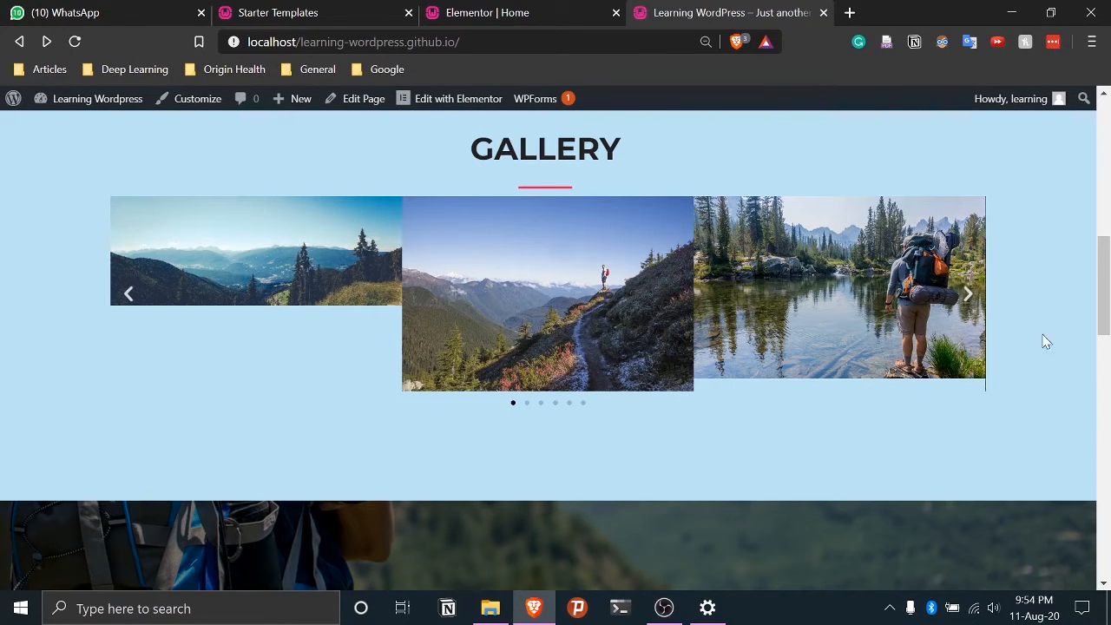
{"action": "left_click", "coordinate": [966, 295]}
{"action": "left_click", "coordinate": [966, 295]}
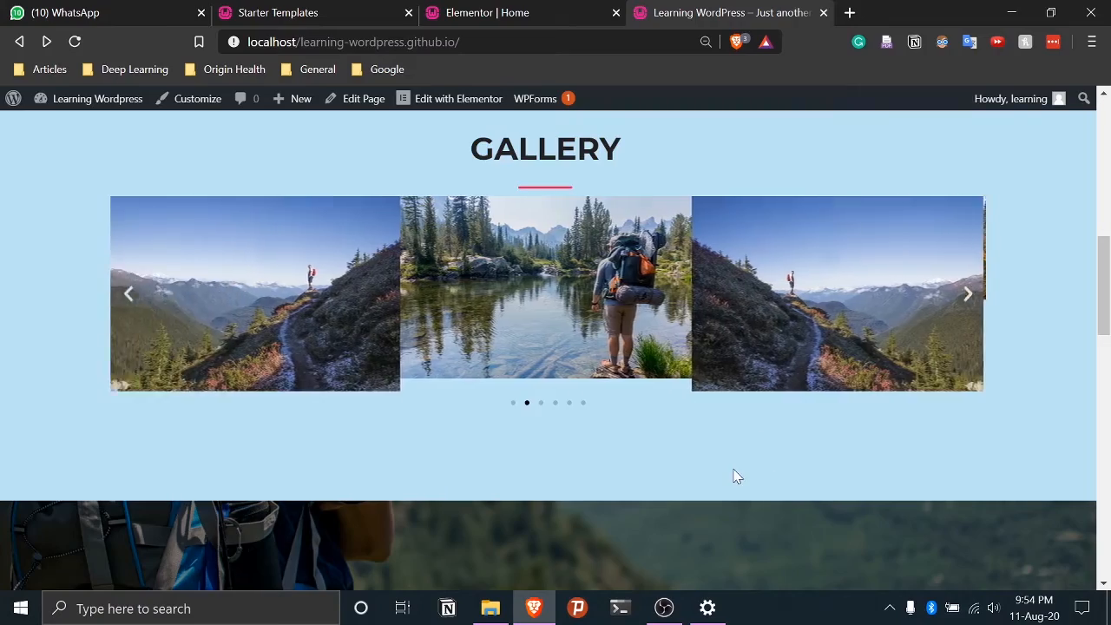
{"action": "scroll", "coordinate": [733, 475], "scroll_direction": "down", "scroll_amount": 10}
{"action": "scroll", "coordinate": [720, 468], "scroll_direction": "up", "scroll_amount": 8}
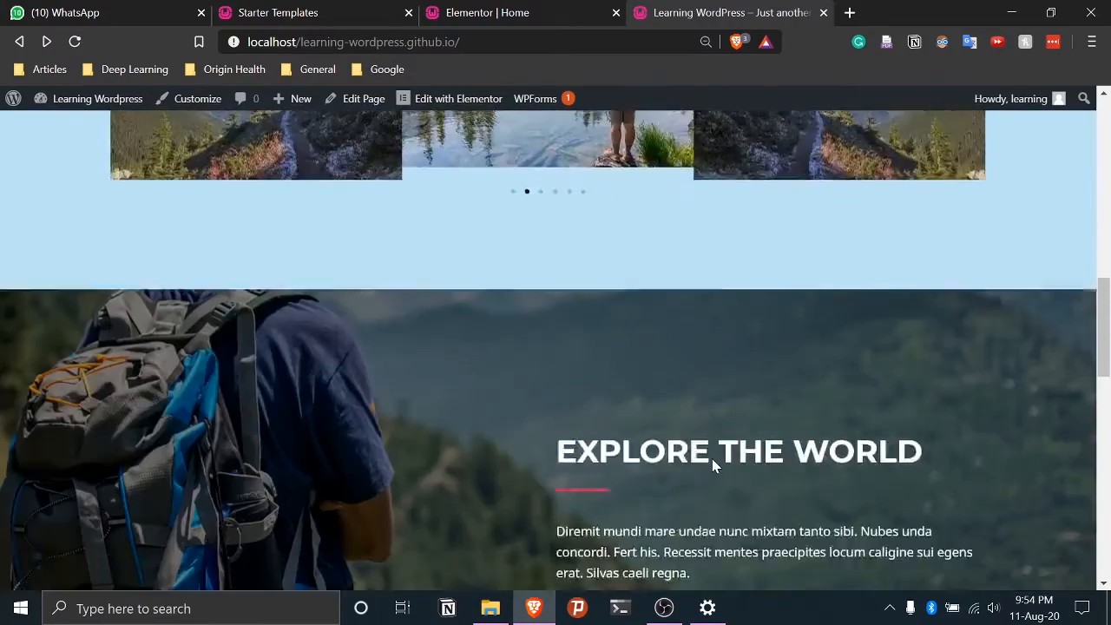
{"action": "scroll", "coordinate": [712, 465], "scroll_direction": "down", "scroll_amount": 10}
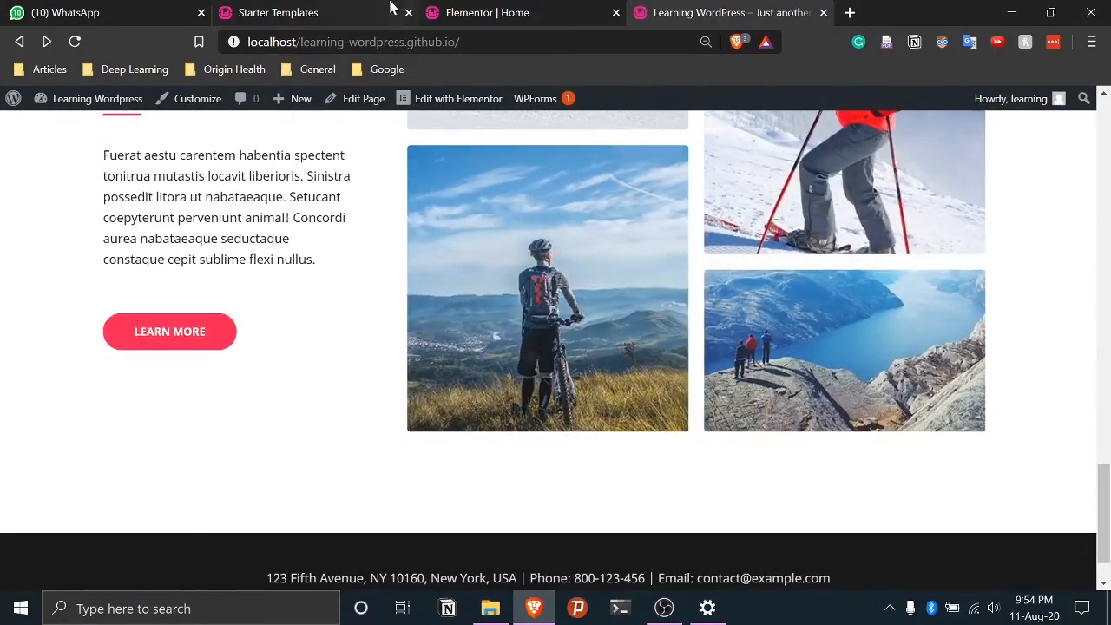
Return to the Elementor editor and examine the remaining sections, from Explore the World through Upcoming Events to the footer
{"action": "left_click", "coordinate": [487, 12]}
{"action": "left_click", "coordinate": [725, 10]}
{"action": "left_click", "coordinate": [529, 11]}
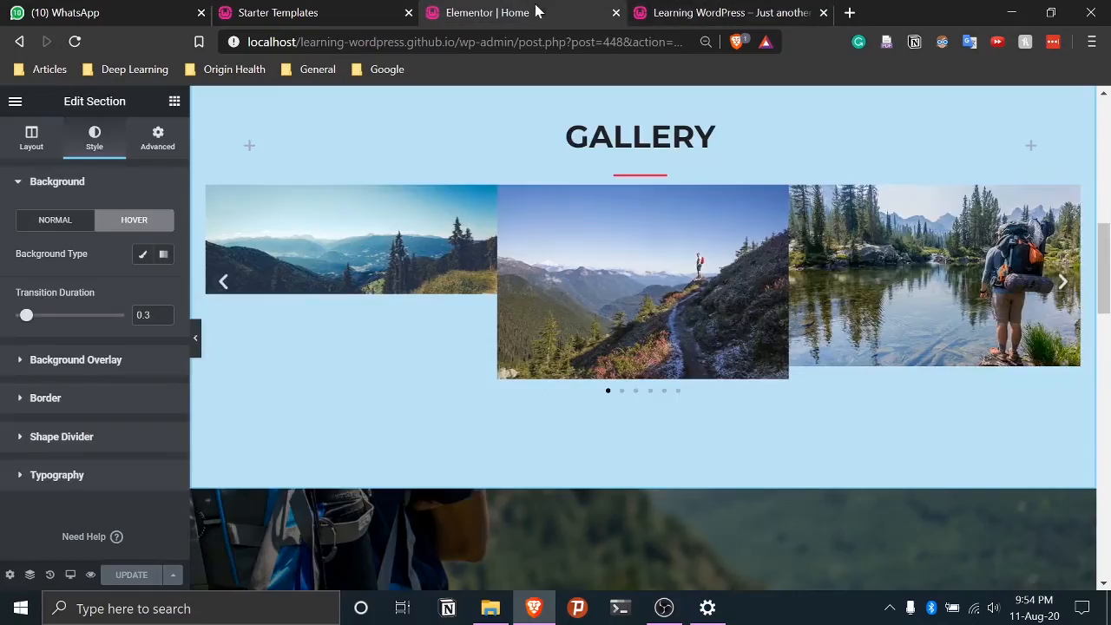
{"action": "left_click", "coordinate": [712, 12]}
{"action": "left_click", "coordinate": [531, 10]}
{"action": "scroll", "coordinate": [660, 261], "scroll_direction": "down", "scroll_amount": 7}
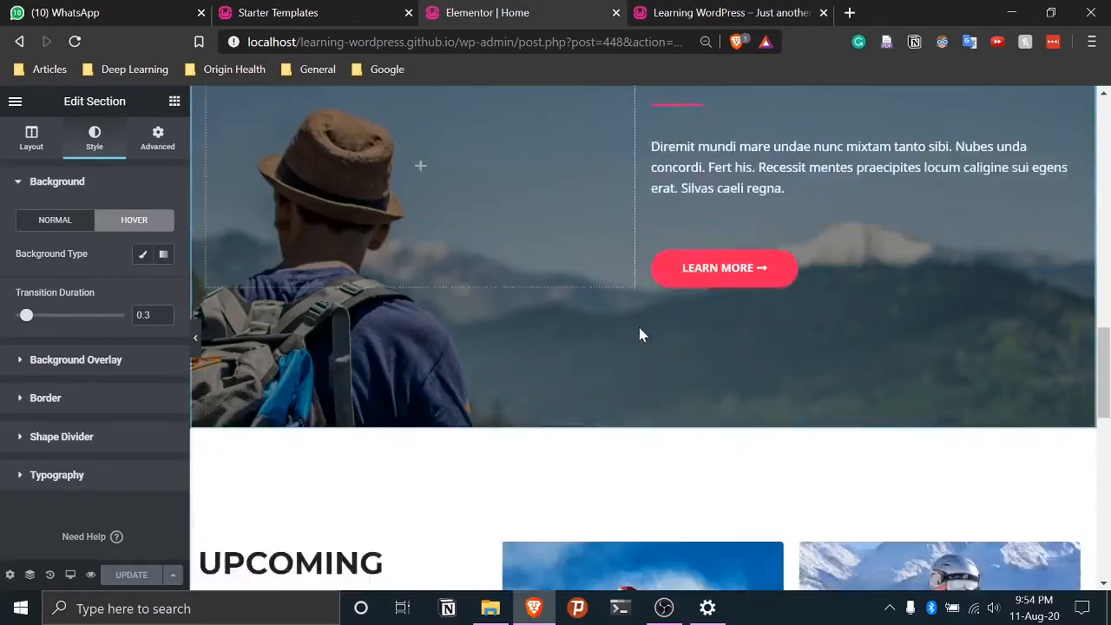
{"action": "scroll", "coordinate": [639, 335], "scroll_direction": "down", "scroll_amount": 8}
{"action": "scroll", "coordinate": [599, 365], "scroll_direction": "up", "scroll_amount": 2}
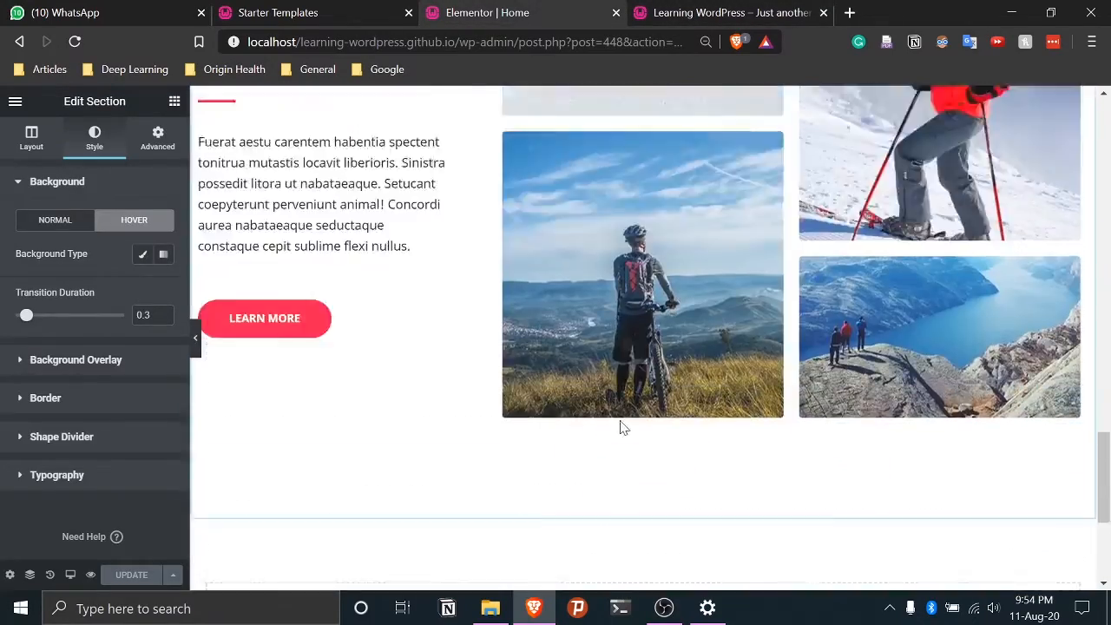
{"action": "scroll", "coordinate": [619, 425], "scroll_direction": "up", "scroll_amount": 6}
{"action": "scroll", "coordinate": [620, 425], "scroll_direction": "down", "scroll_amount": 9}
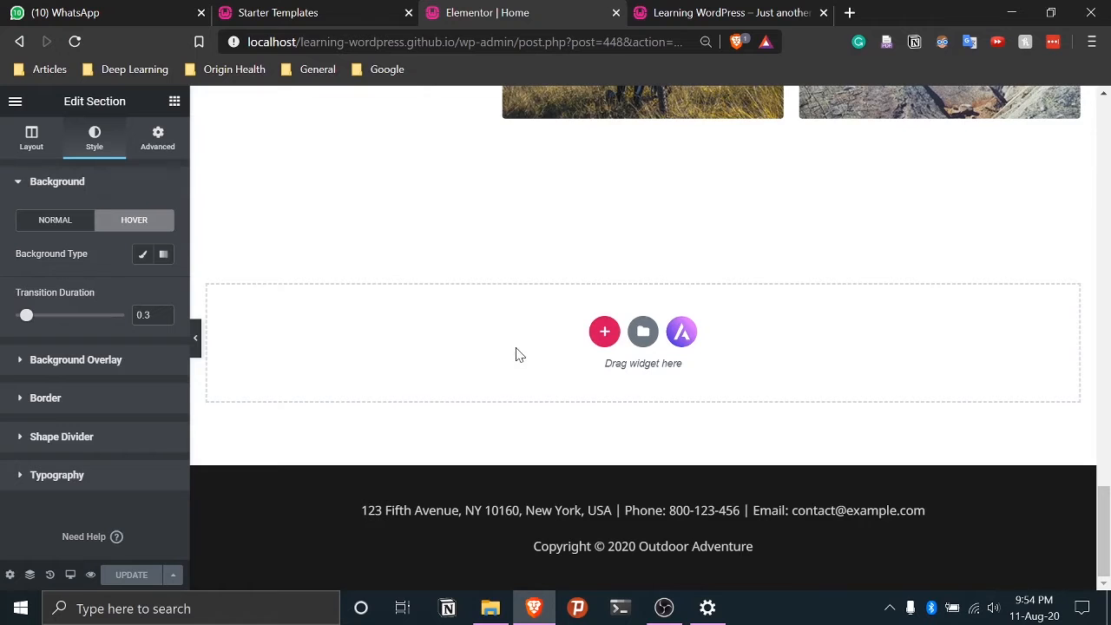
{"action": "scroll", "coordinate": [607, 395], "scroll_direction": "up", "scroll_amount": 3}
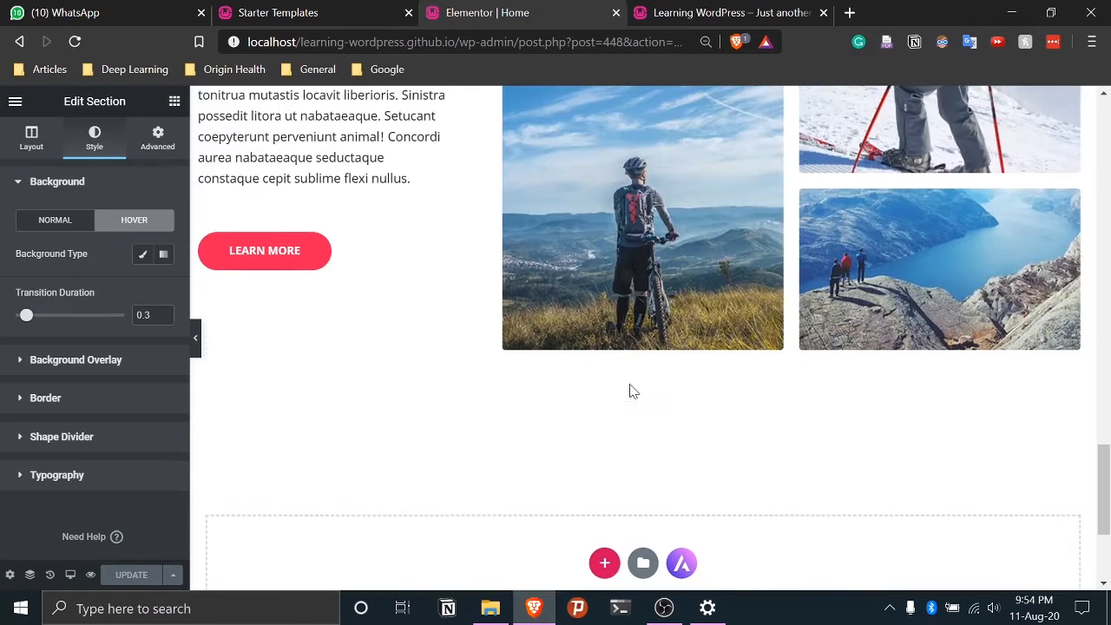
{"action": "scroll", "coordinate": [578, 405], "scroll_direction": "up", "scroll_amount": 4}
{"action": "scroll", "coordinate": [580, 406], "scroll_direction": "down", "scroll_amount": 6}
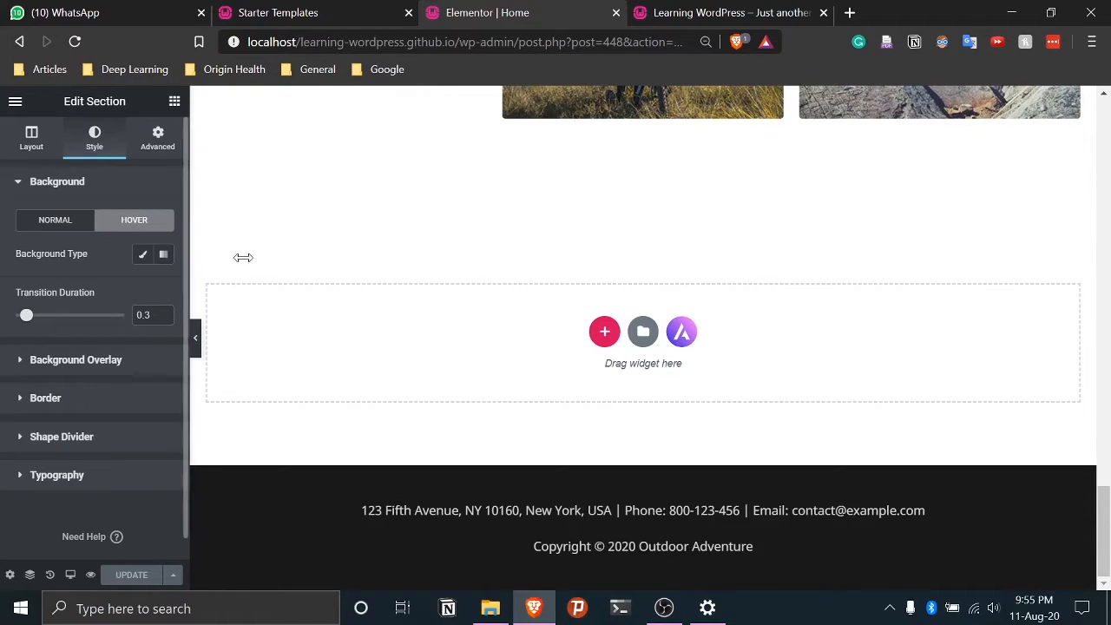
Open the Elementor widget library and examine the available widgets, from the Basic and General groups down to the WordPress group
{"action": "left_click", "coordinate": [175, 102]}
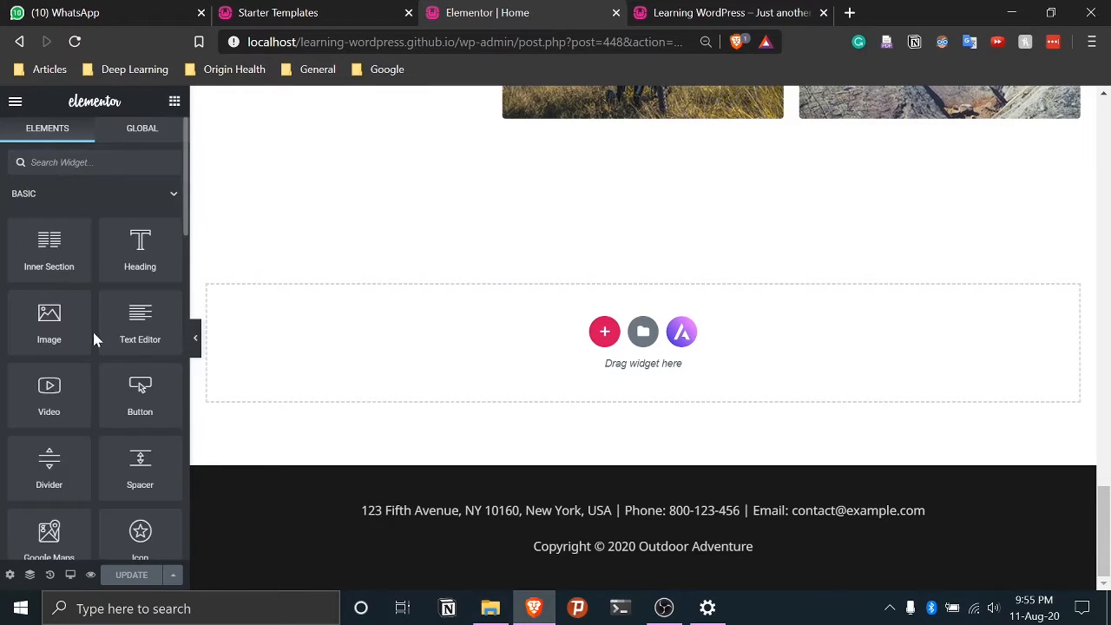
{"action": "scroll", "coordinate": [92, 357], "scroll_direction": "down", "scroll_amount": 2}
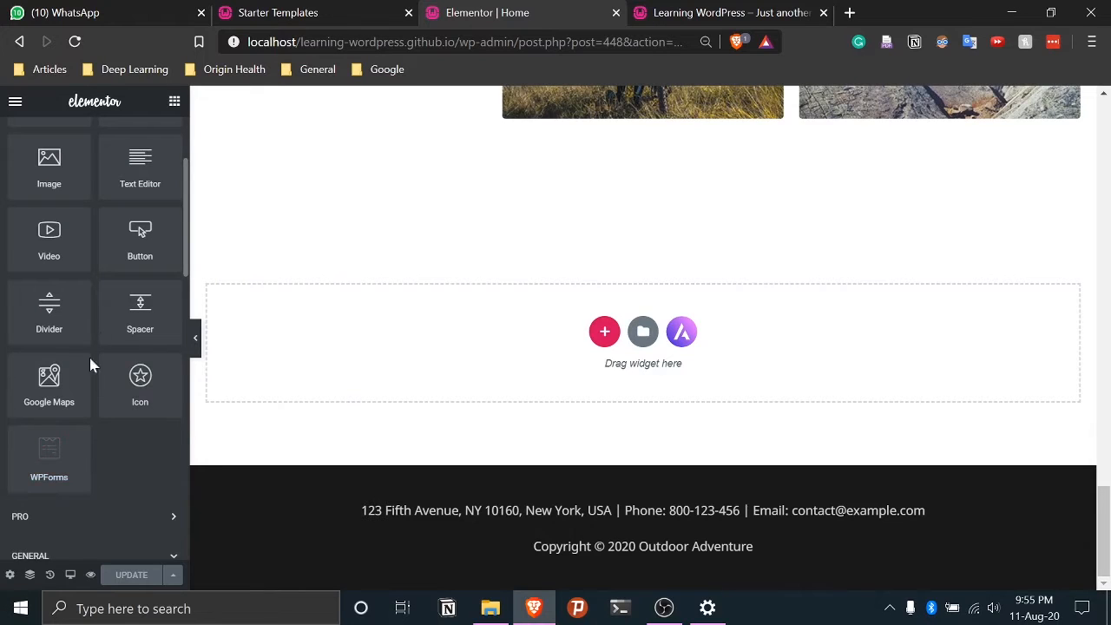
{"action": "scroll", "coordinate": [81, 341], "scroll_direction": "up", "scroll_amount": 3}
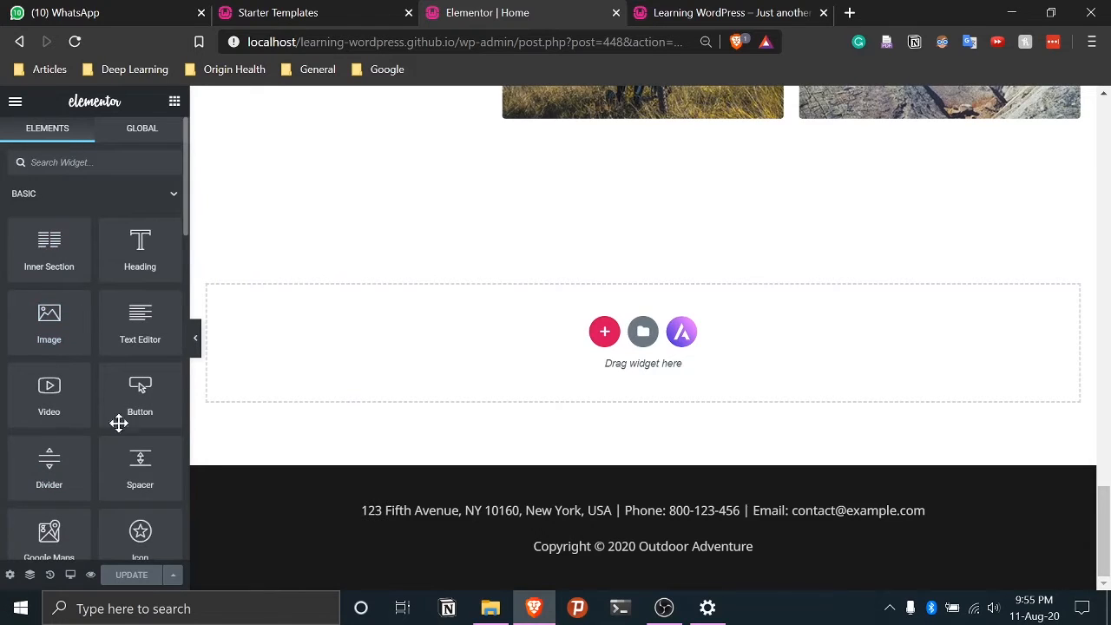
{"action": "scroll", "coordinate": [118, 452], "scroll_direction": "down", "scroll_amount": 3}
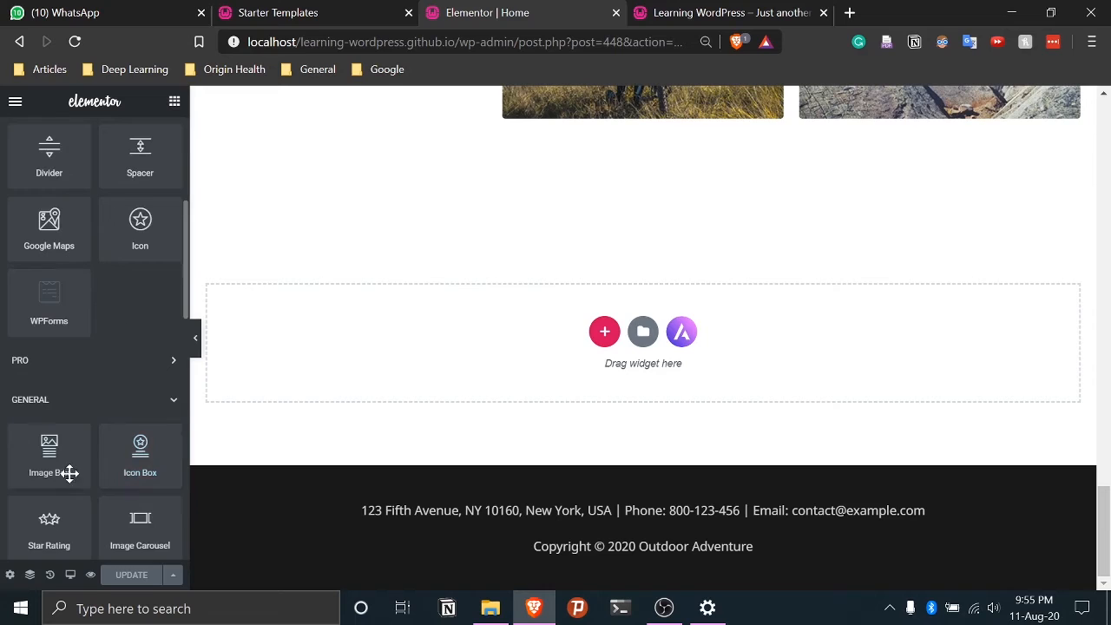
{"action": "scroll", "coordinate": [74, 482], "scroll_direction": "down", "scroll_amount": 3}
{"action": "scroll", "coordinate": [74, 469], "scroll_direction": "down", "scroll_amount": 3}
{"action": "scroll", "coordinate": [111, 451], "scroll_direction": "down", "scroll_amount": 4}
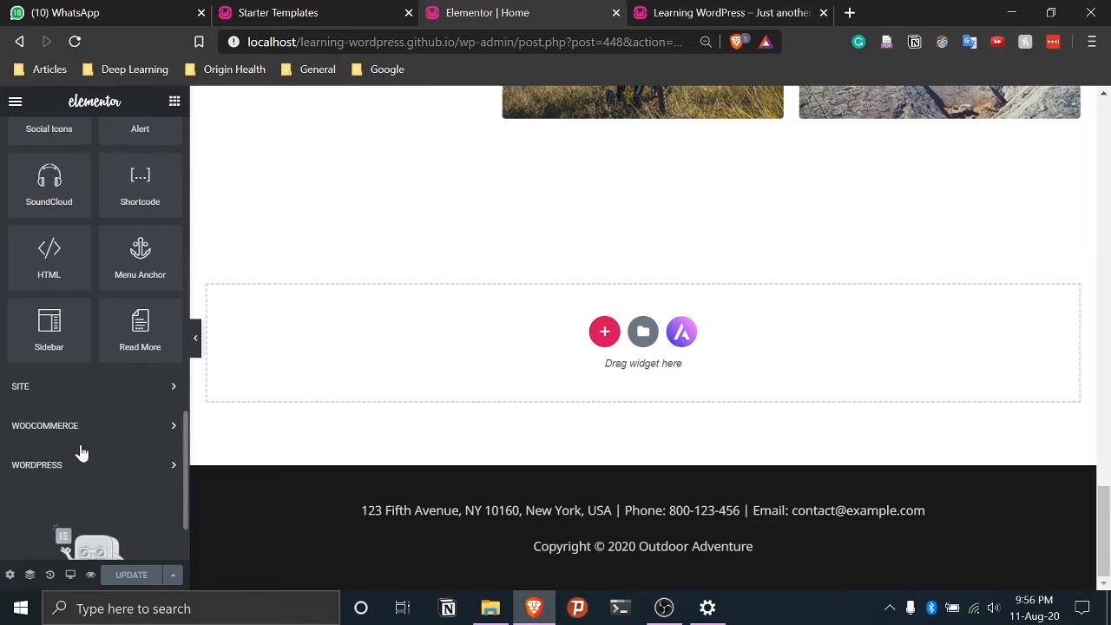
{"action": "left_click", "coordinate": [850, 15]}
{"action": "type", "text": "lo"}
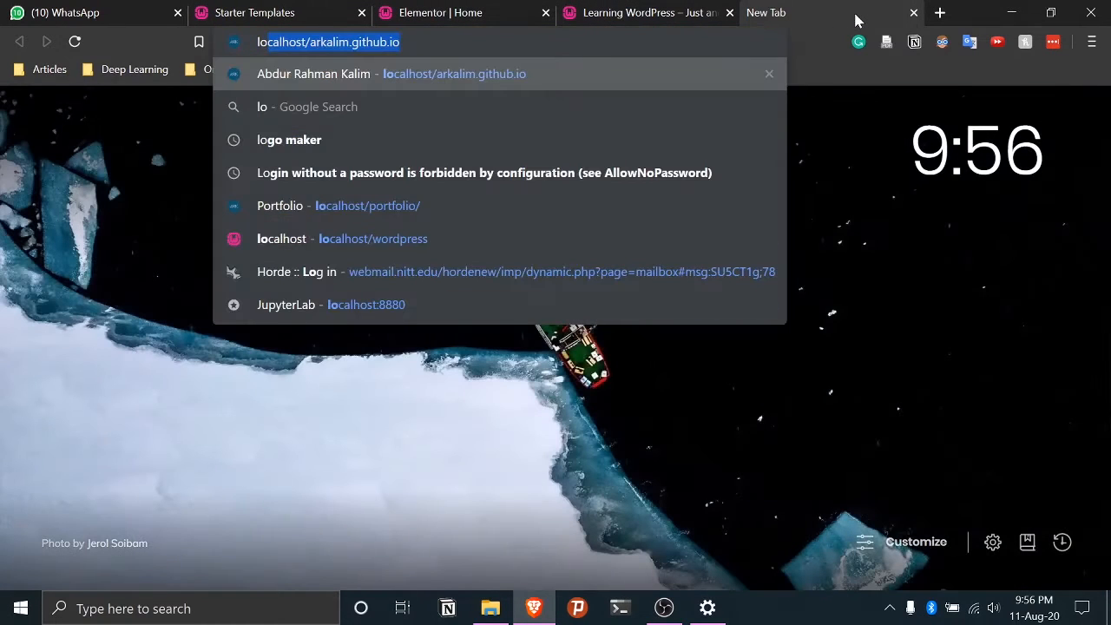
{"action": "type", "text": "calhost/ark"}
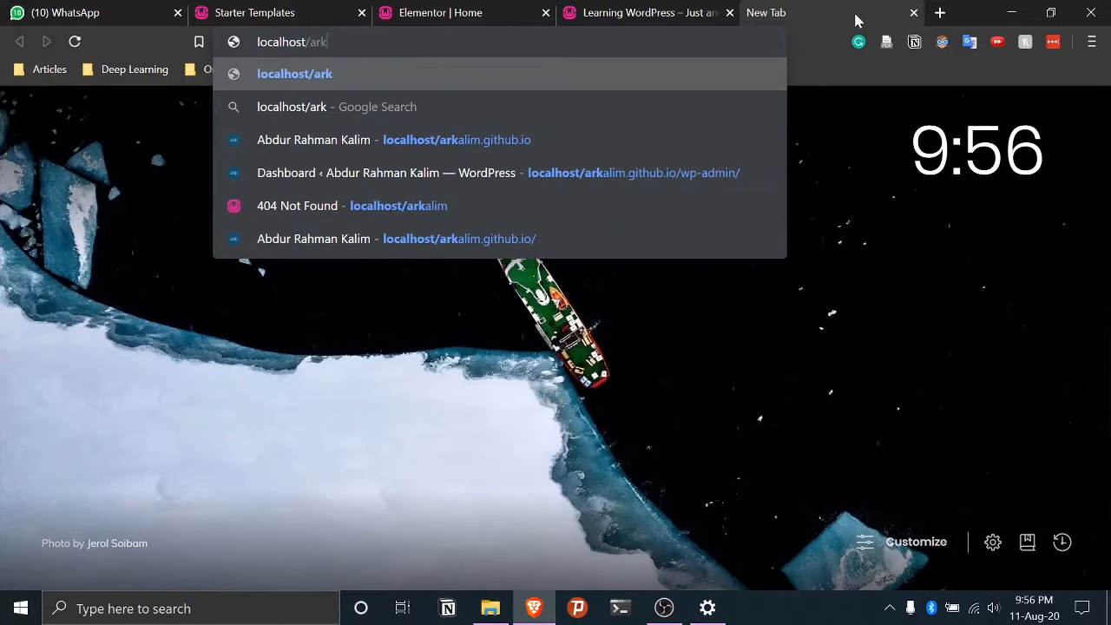
{"action": "key", "text": "BackSpace"}
{"action": "key", "text": "BackSpace"}
{"action": "key", "text": "BackSpace"}
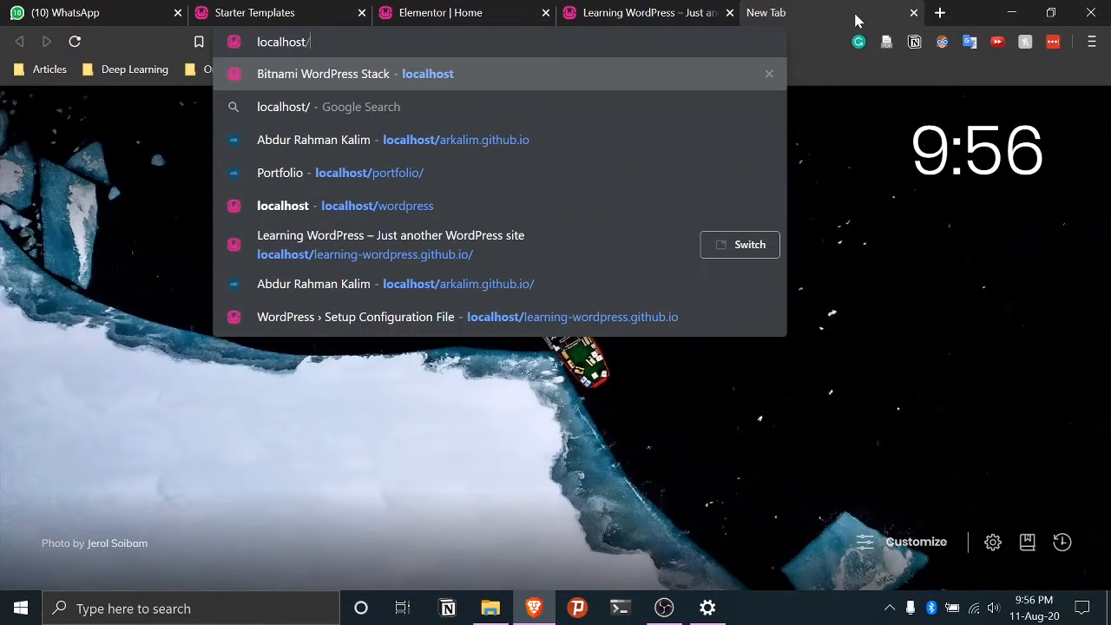
{"action": "left_click", "coordinate": [913, 12]}
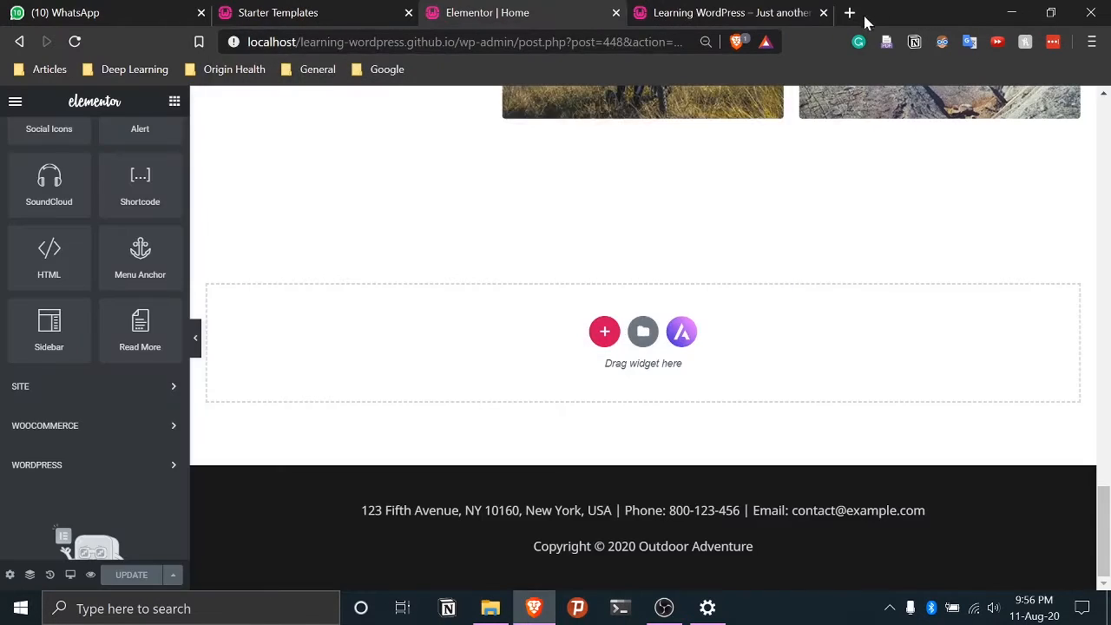
Open the locally hosted portfolio site in a new browser tab and examine its home page, including the Skills section
{"action": "left_click", "coordinate": [850, 13]}
{"action": "type", "text": "ocalhost/arkalim.github.io/"}
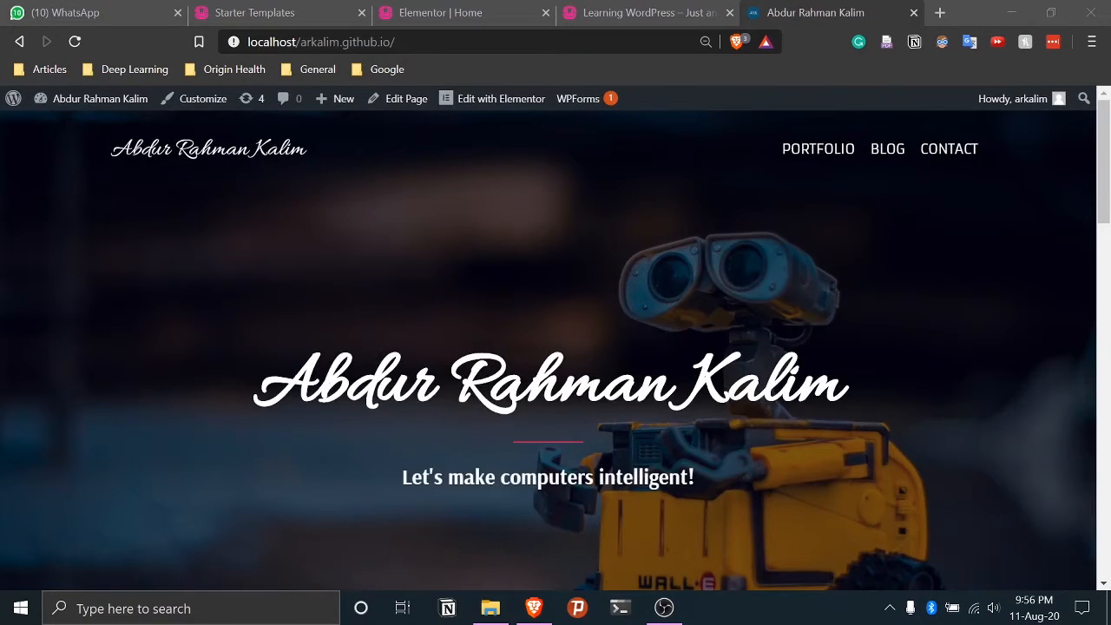
{"action": "scroll", "coordinate": [571, 387], "scroll_direction": "down", "scroll_amount": 15}
{"action": "scroll", "coordinate": [540, 461], "scroll_direction": "up", "scroll_amount": 5}
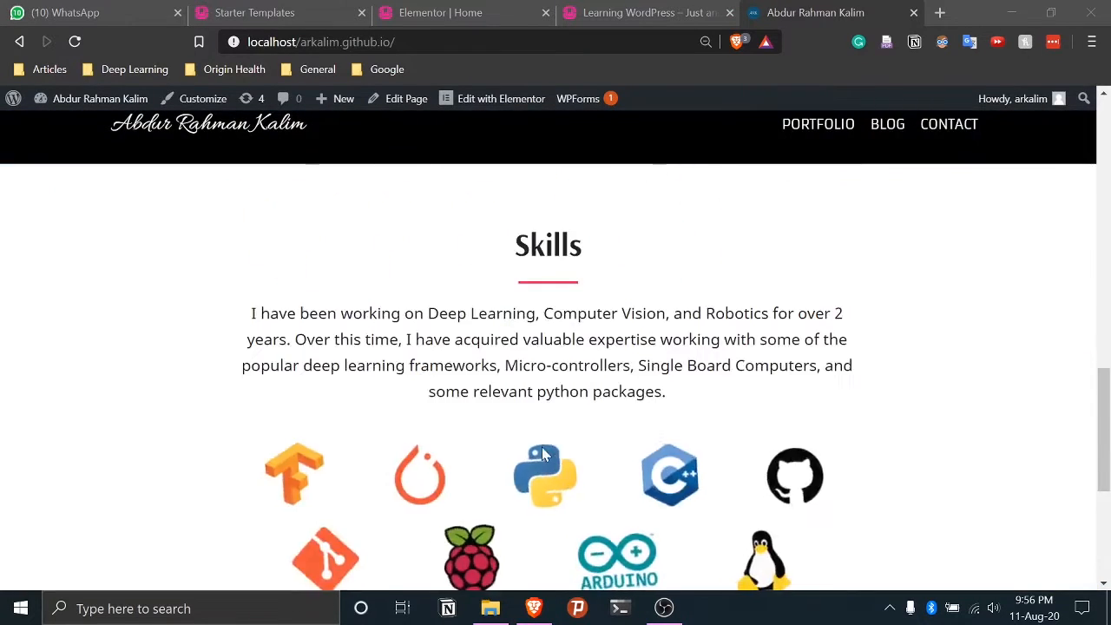
{"action": "scroll", "coordinate": [542, 453], "scroll_direction": "up", "scroll_amount": 10}
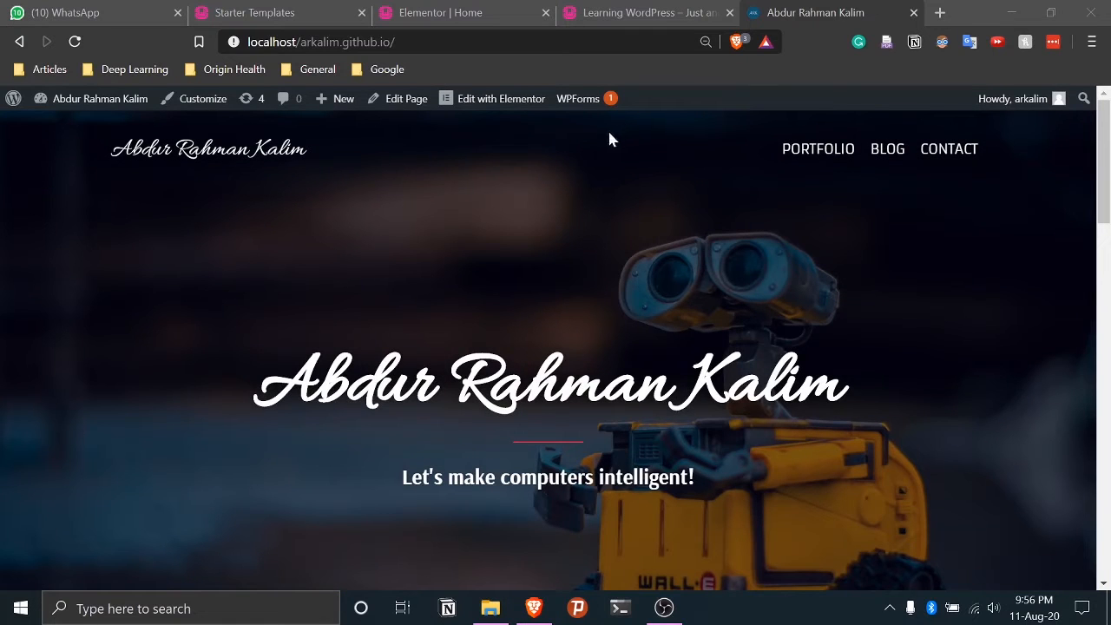
Open the portfolio site's admin dashboard and bring up its list of installed plugins
{"action": "left_click", "coordinate": [52, 164]}
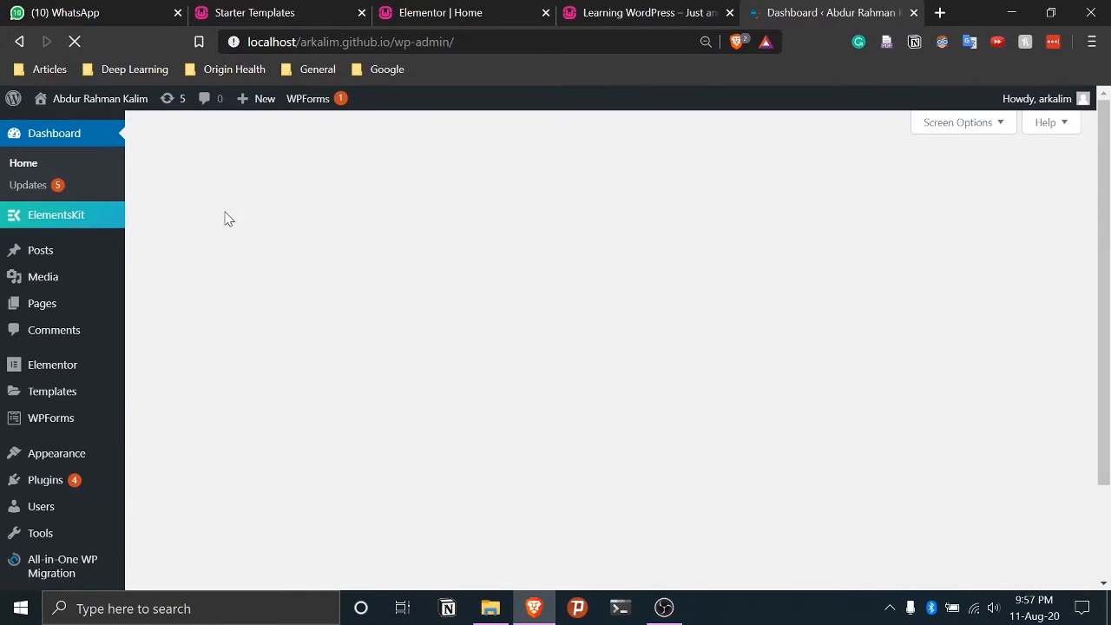
{"action": "scroll", "coordinate": [34, 408], "scroll_direction": "down", "scroll_amount": 2}
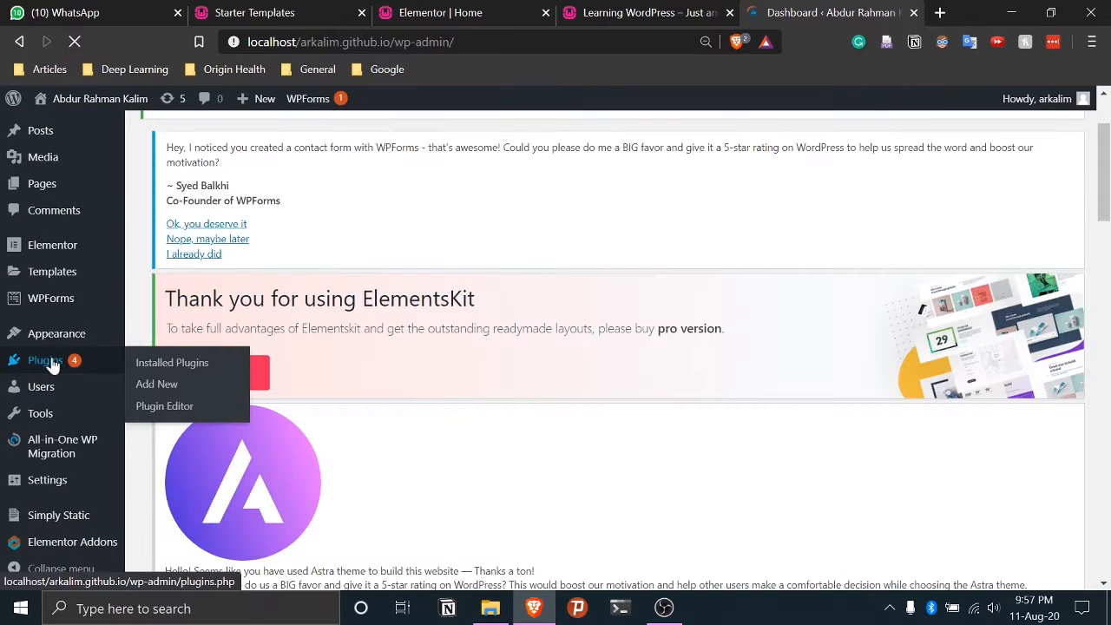
{"action": "left_click", "coordinate": [45, 362]}
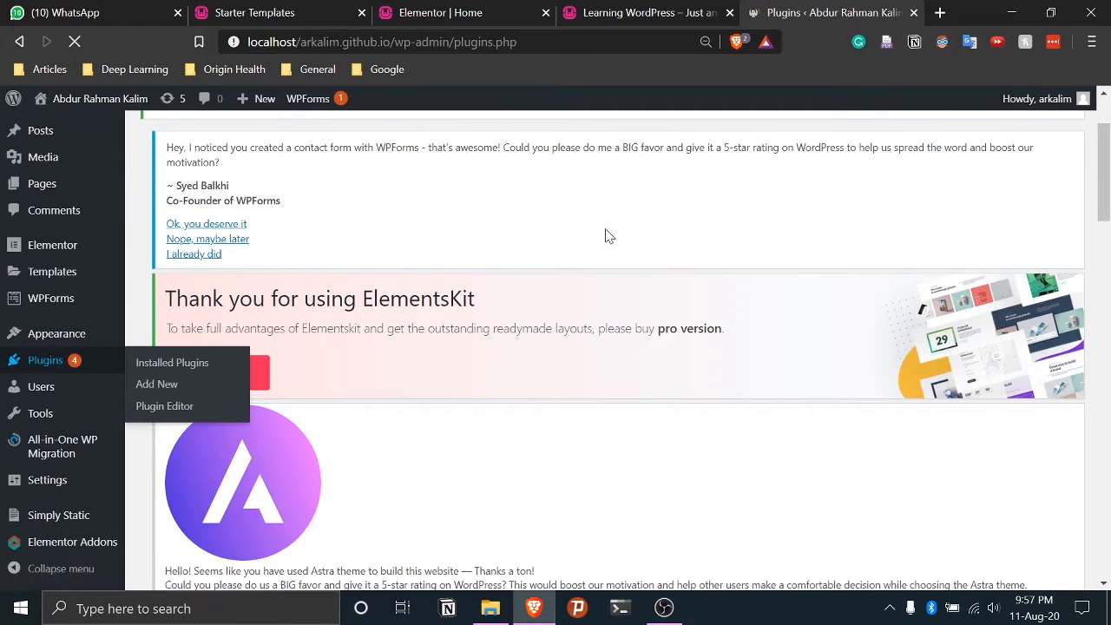
{"action": "scroll", "coordinate": [400, 424], "scroll_direction": "down", "scroll_amount": 4}
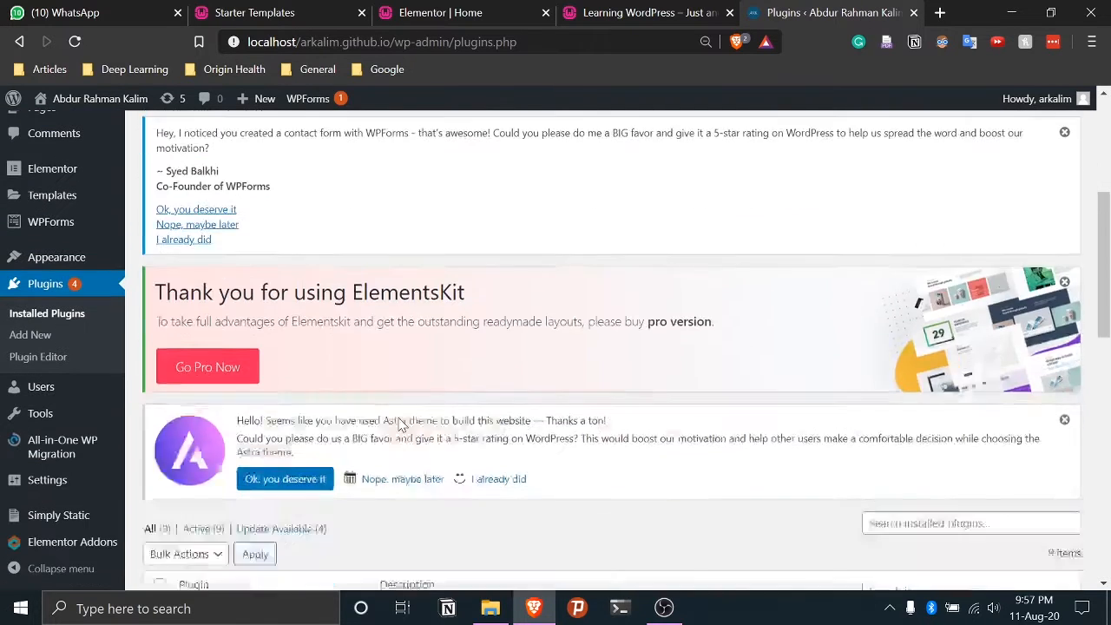
{"action": "scroll", "coordinate": [401, 424], "scroll_direction": "down", "scroll_amount": 8}
{"action": "scroll", "coordinate": [231, 360], "scroll_direction": "up", "scroll_amount": 3}
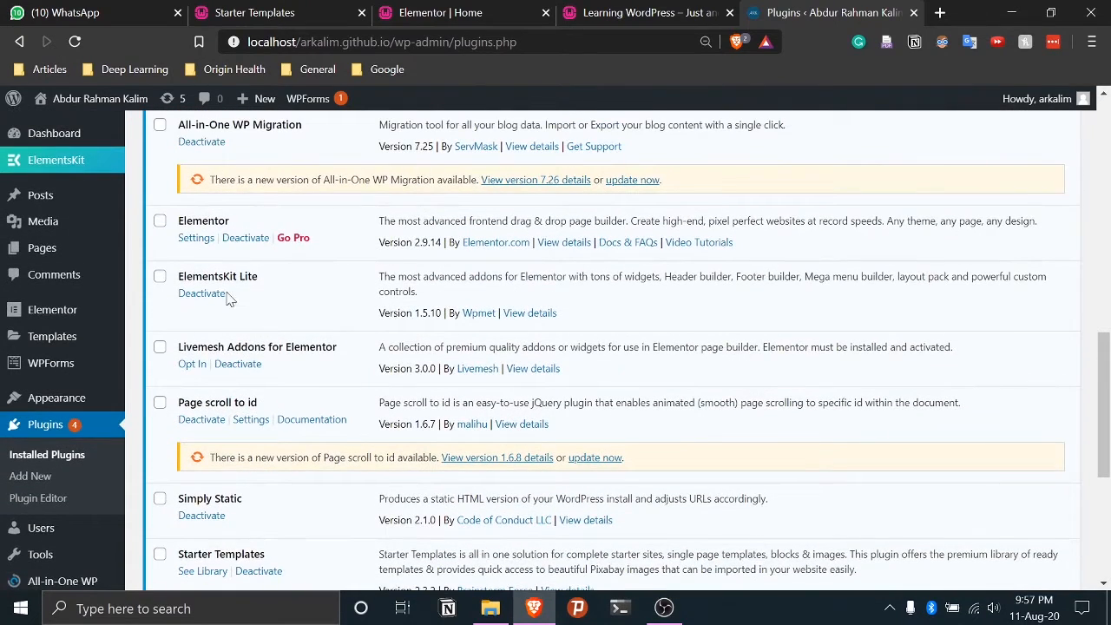
Examine the portfolio site's Elementor add-on plugins, starting with ElementsKit Lite and Livemesh Addons for Elementor
{"action": "left_click_drag", "start_coordinate": [266, 285], "coordinate": [158, 285]}
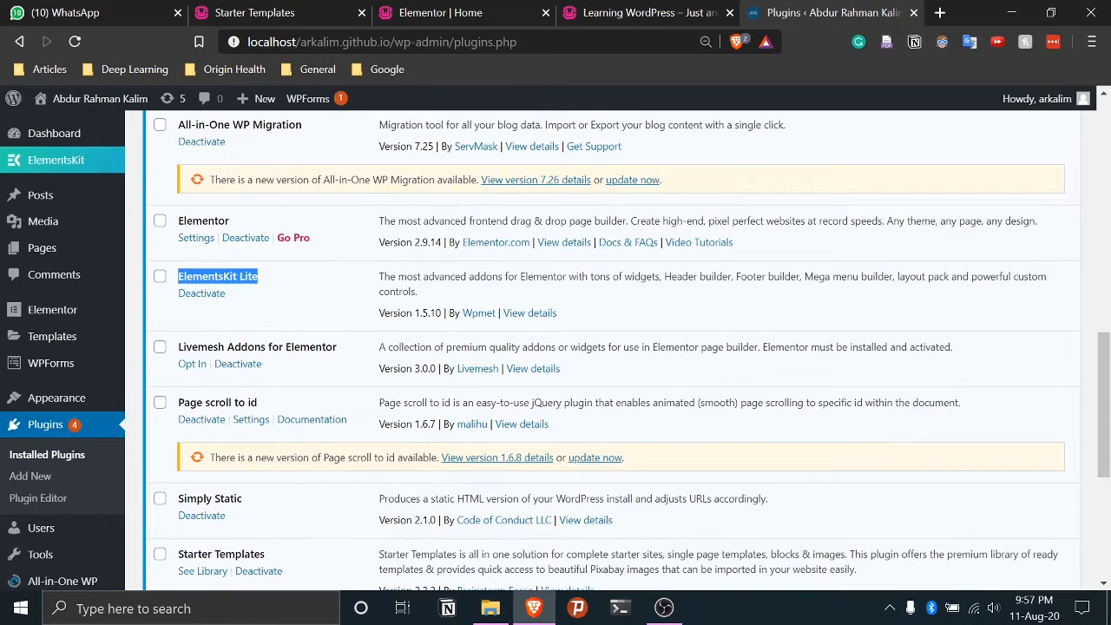
{"action": "left_click", "coordinate": [353, 348]}
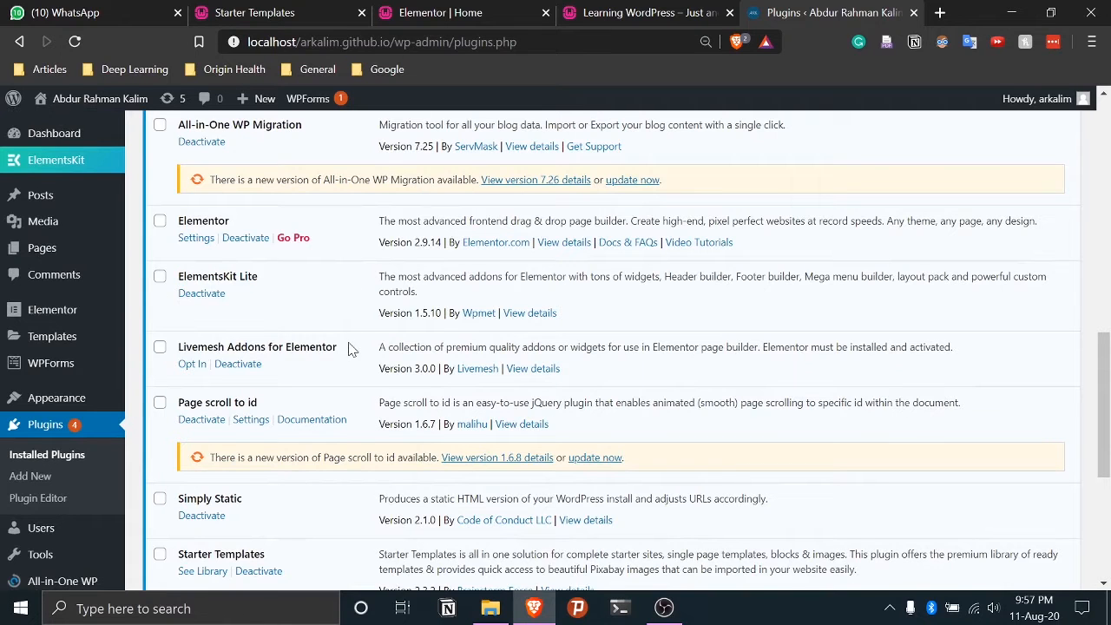
{"action": "scroll", "coordinate": [352, 348], "scroll_direction": "down", "scroll_amount": 5}
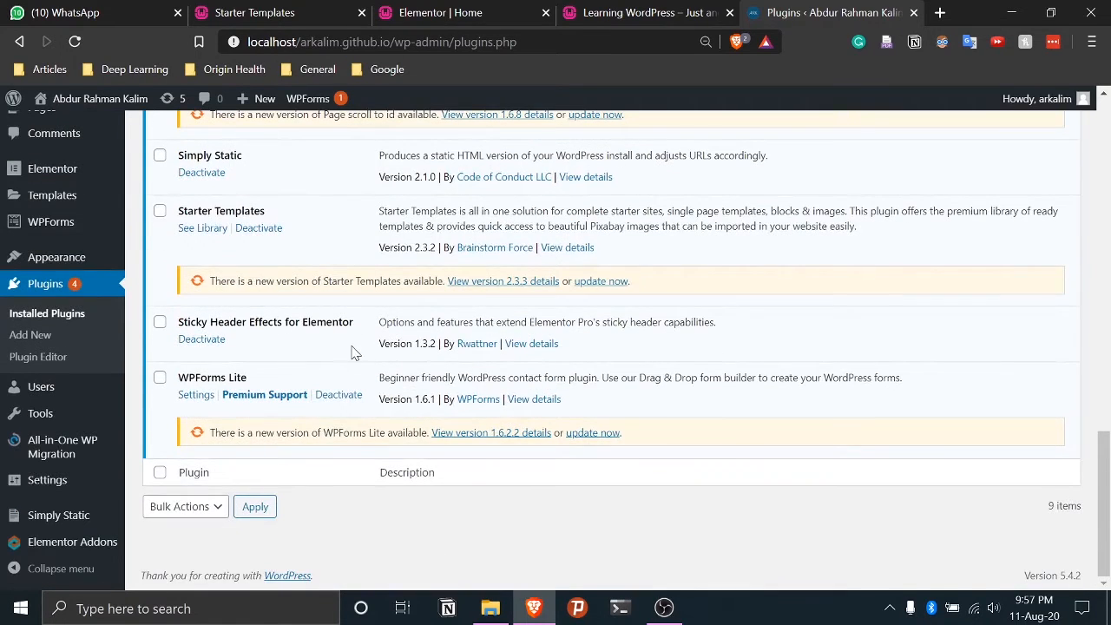
{"action": "scroll", "coordinate": [351, 355], "scroll_direction": "up", "scroll_amount": 3}
{"action": "scroll", "coordinate": [583, 313], "scroll_direction": "up", "scroll_amount": 1}
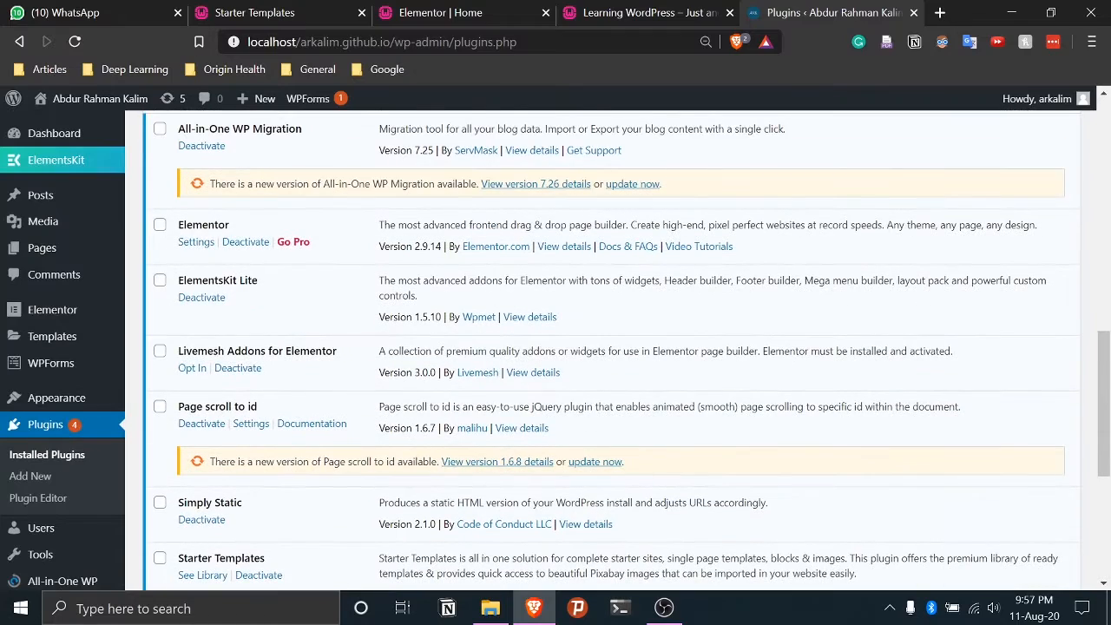
{"action": "left_click", "coordinate": [623, 14]}
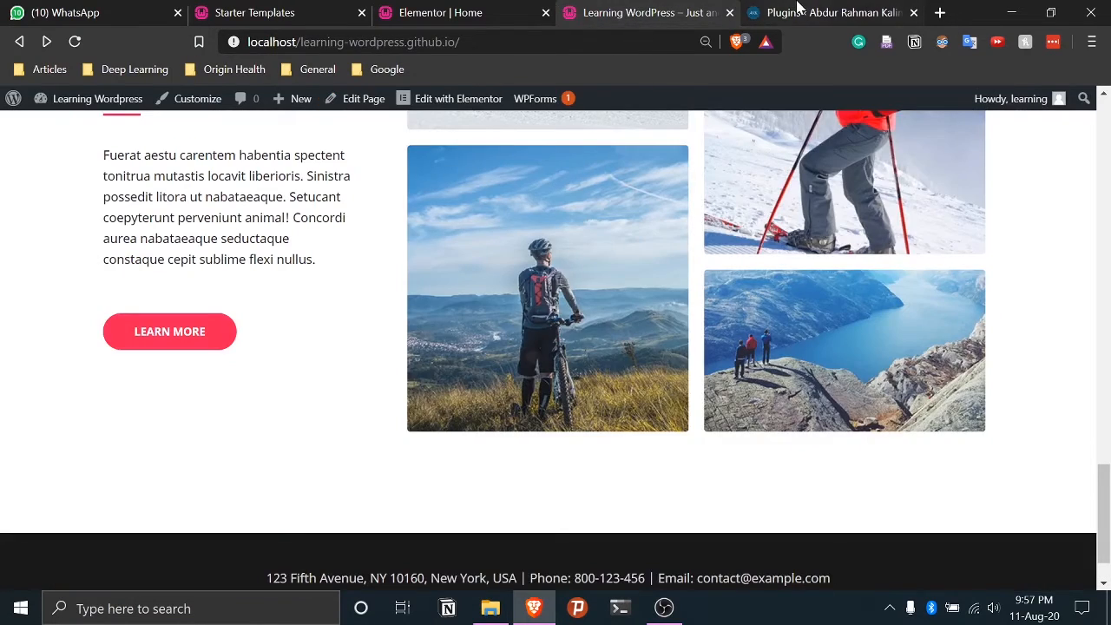
{"action": "left_click", "coordinate": [799, 12]}
{"action": "scroll", "coordinate": [599, 220], "scroll_direction": "up", "scroll_amount": 5}
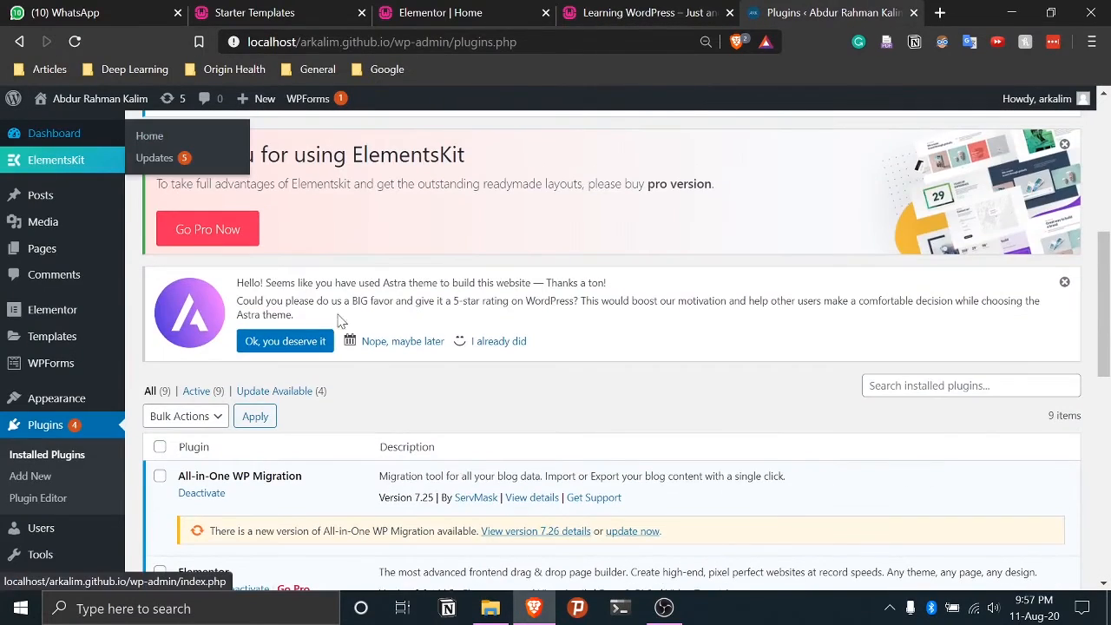
Open the published portfolio site on github.io in a new browser tab and examine its Get in touch icons above the footer
{"action": "left_click", "coordinate": [940, 12]}
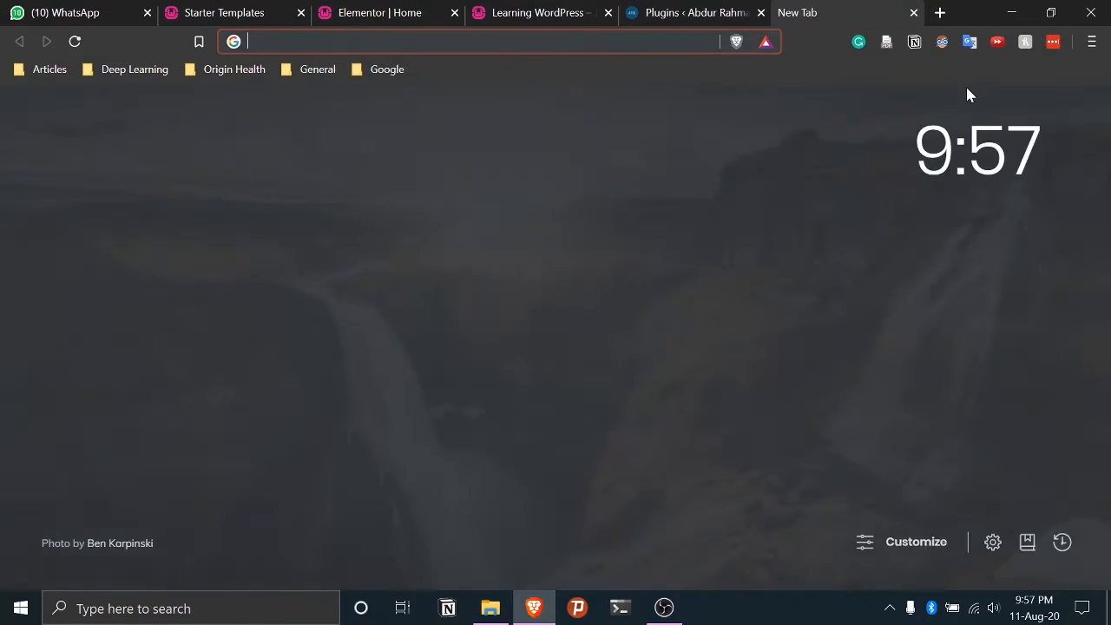
{"action": "type", "text": "ar"}
{"action": "key", "text": "Return"}
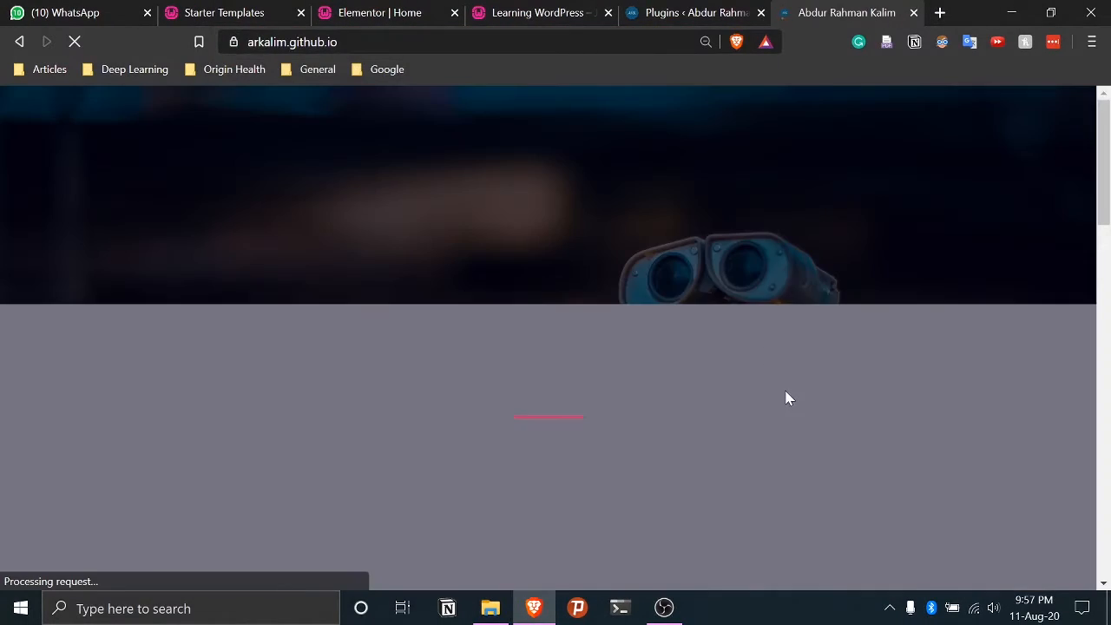
{"action": "scroll", "coordinate": [787, 395], "scroll_direction": "down", "scroll_amount": 10}
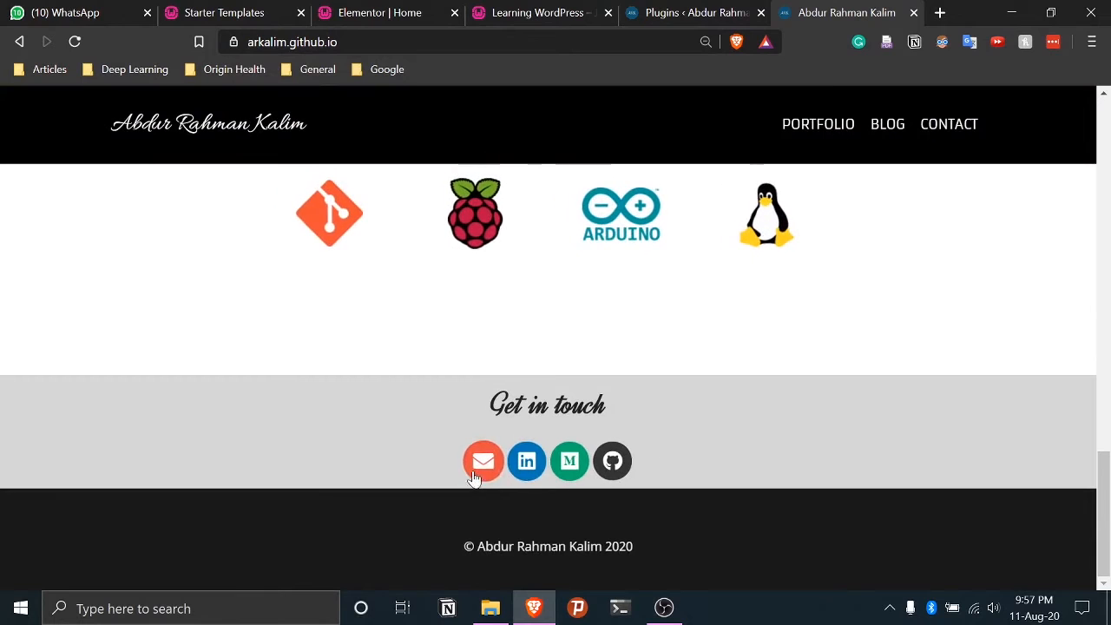
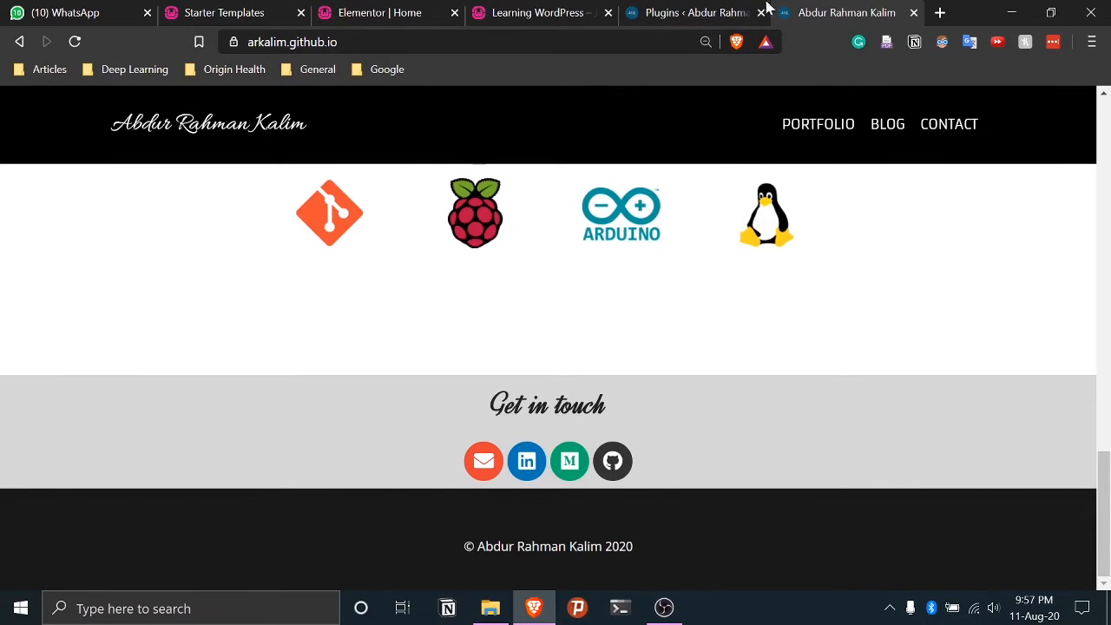
Return to the portfolio site's installed plugins and review the entries from All-in-One WP Migration to Starter Templates
{"action": "left_click", "coordinate": [695, 11]}
{"action": "scroll", "coordinate": [271, 464], "scroll_direction": "down", "scroll_amount": 4}
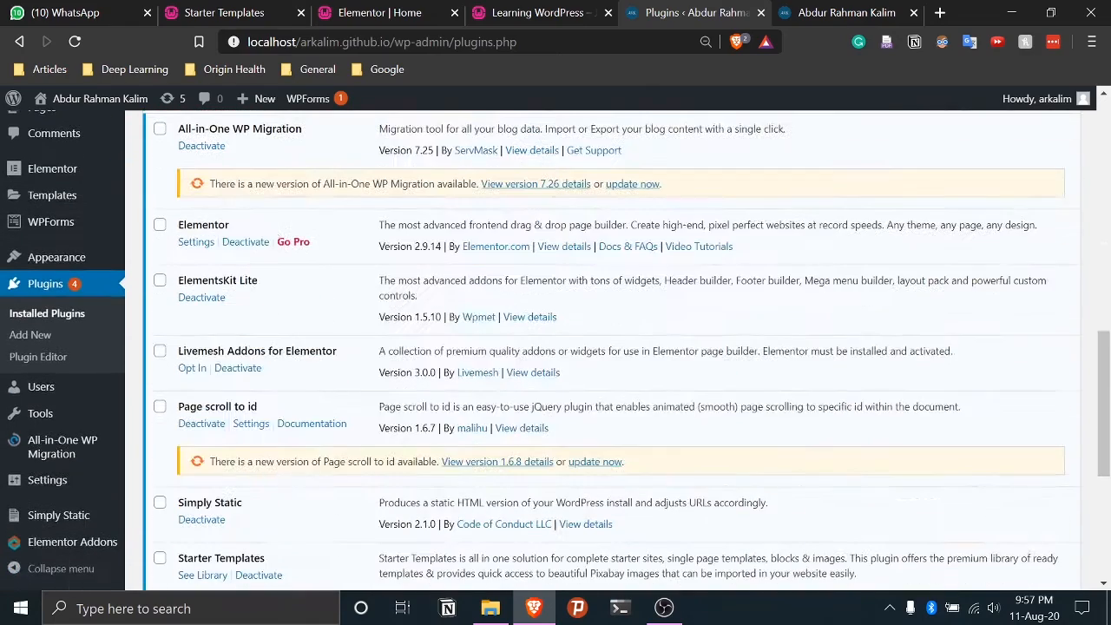
{"action": "scroll", "coordinate": [305, 395], "scroll_direction": "down", "scroll_amount": 4}
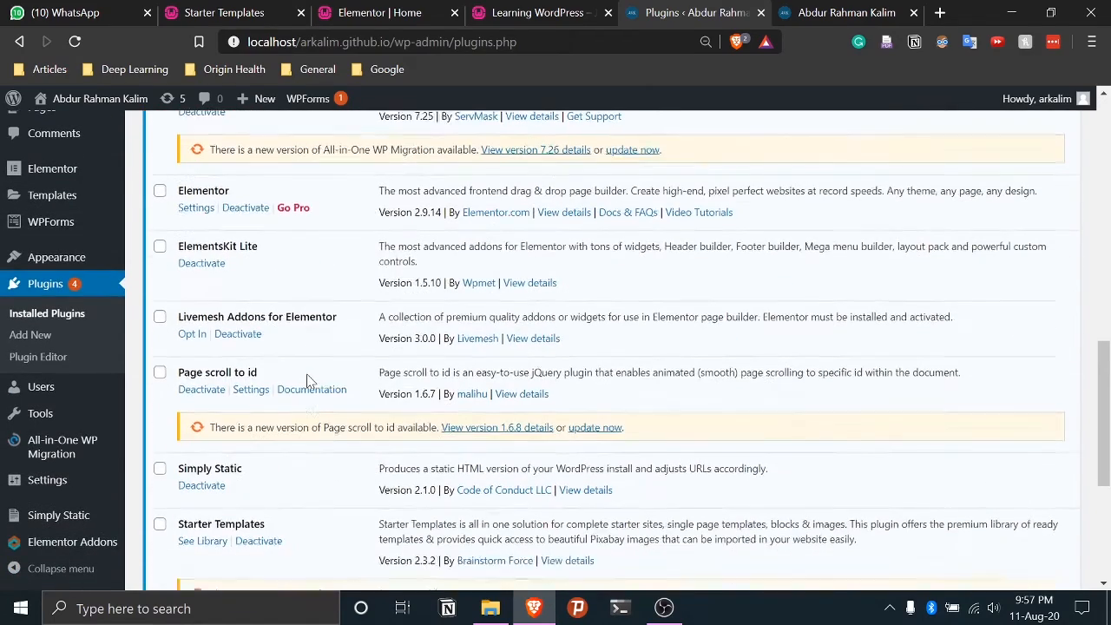
{"action": "scroll", "coordinate": [251, 386], "scroll_direction": "up", "scroll_amount": 4}
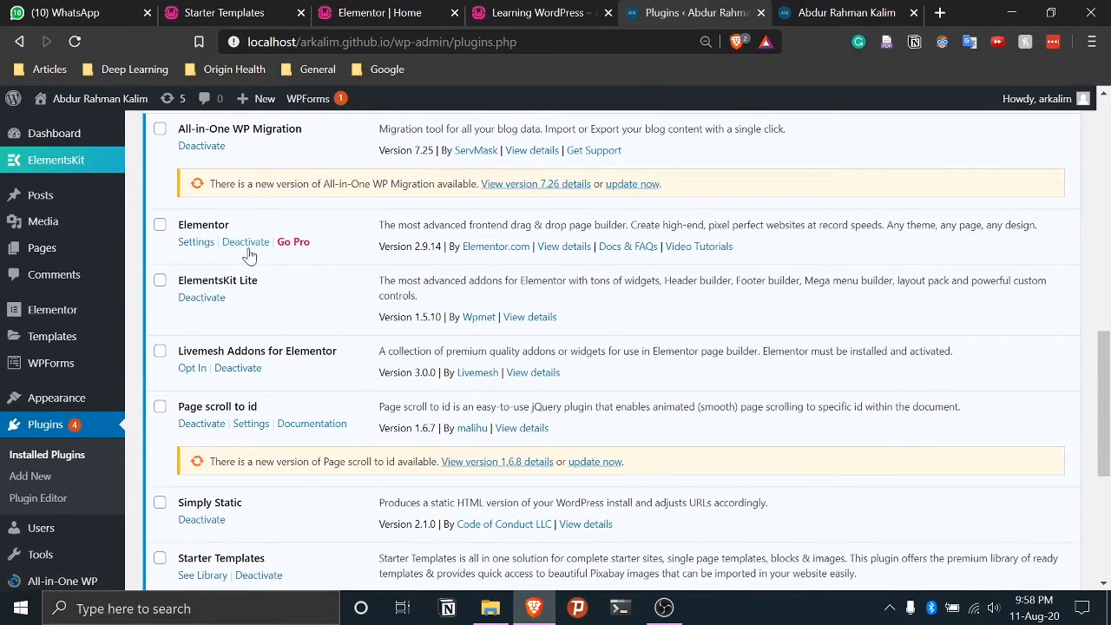
{"action": "scroll", "coordinate": [271, 287], "scroll_direction": "up", "scroll_amount": 1}
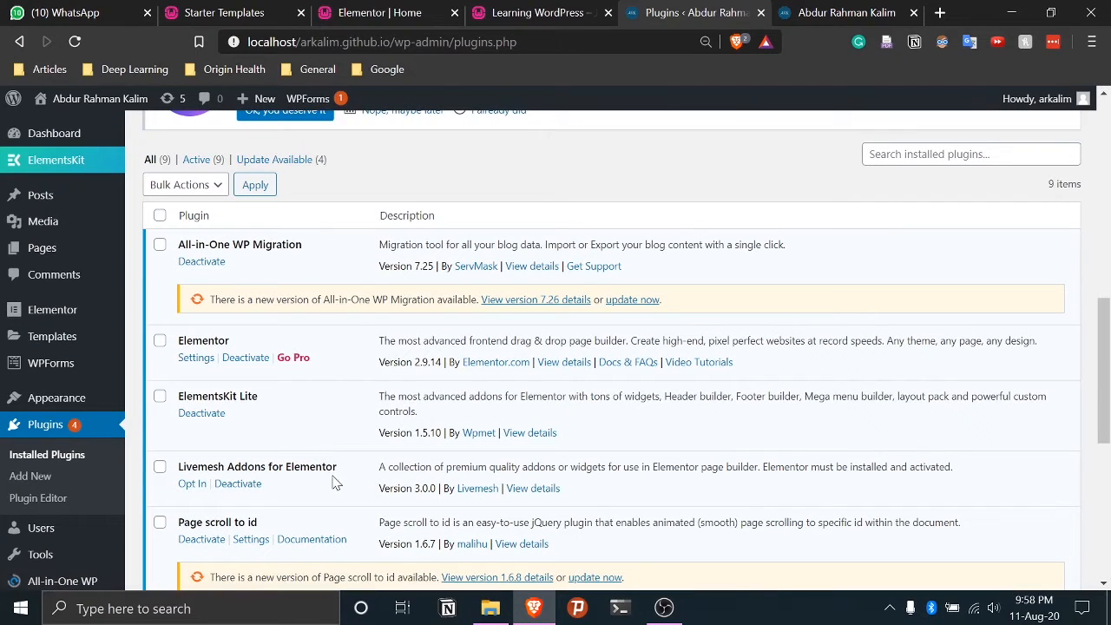
Return to the Learning WordPress site, open its admin dashboard and bring up the page for adding new plugins
{"action": "left_click", "coordinate": [539, 11]}
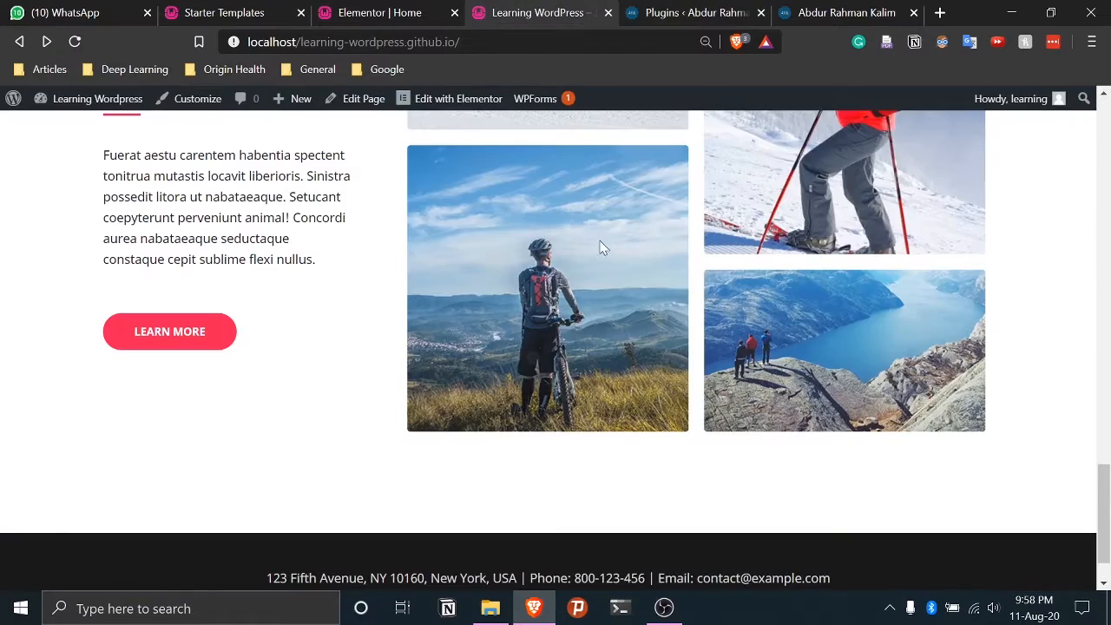
{"action": "left_click", "coordinate": [405, 11]}
{"action": "key", "text": "ctrl+Tab"}
{"action": "scroll", "coordinate": [339, 149], "scroll_direction": "up", "scroll_amount": 15}
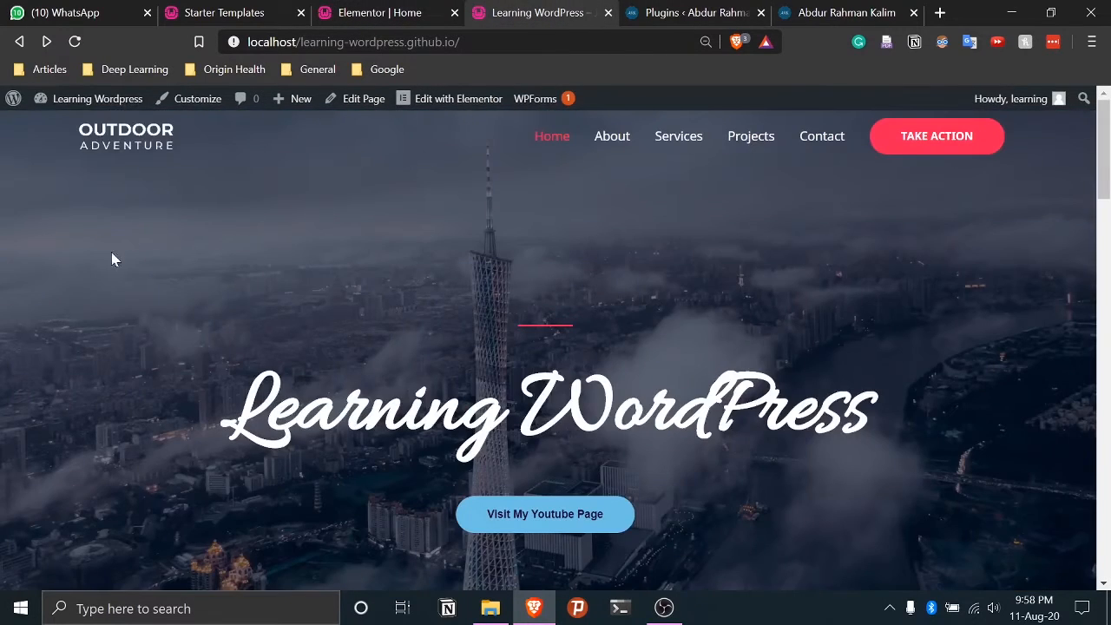
{"action": "left_click", "coordinate": [90, 97]}
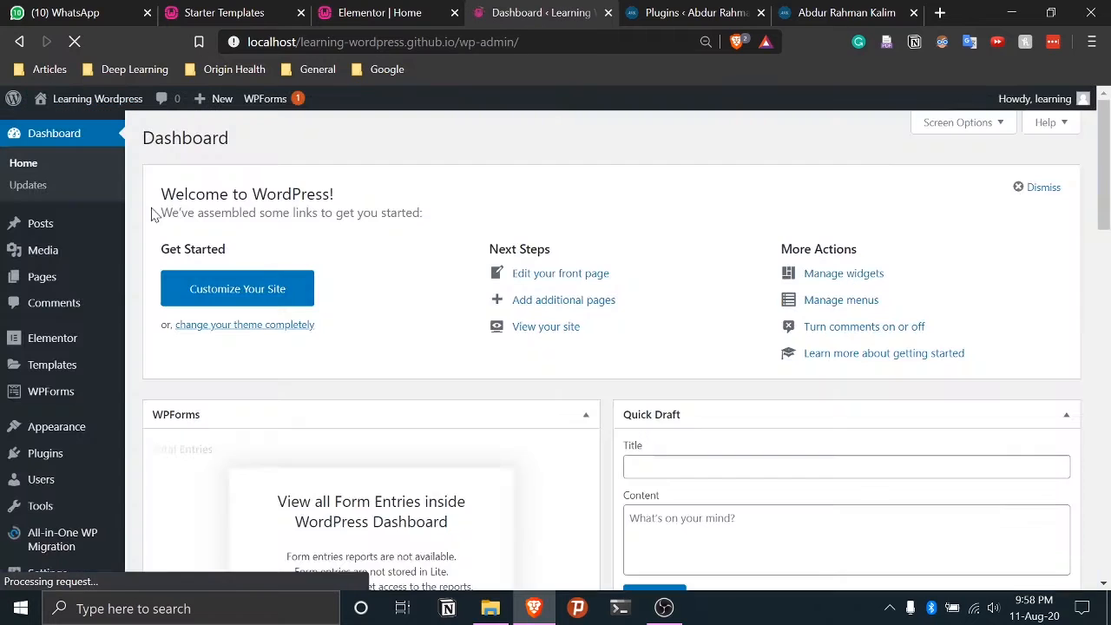
{"action": "mouse_move", "coordinate": [50, 453]}
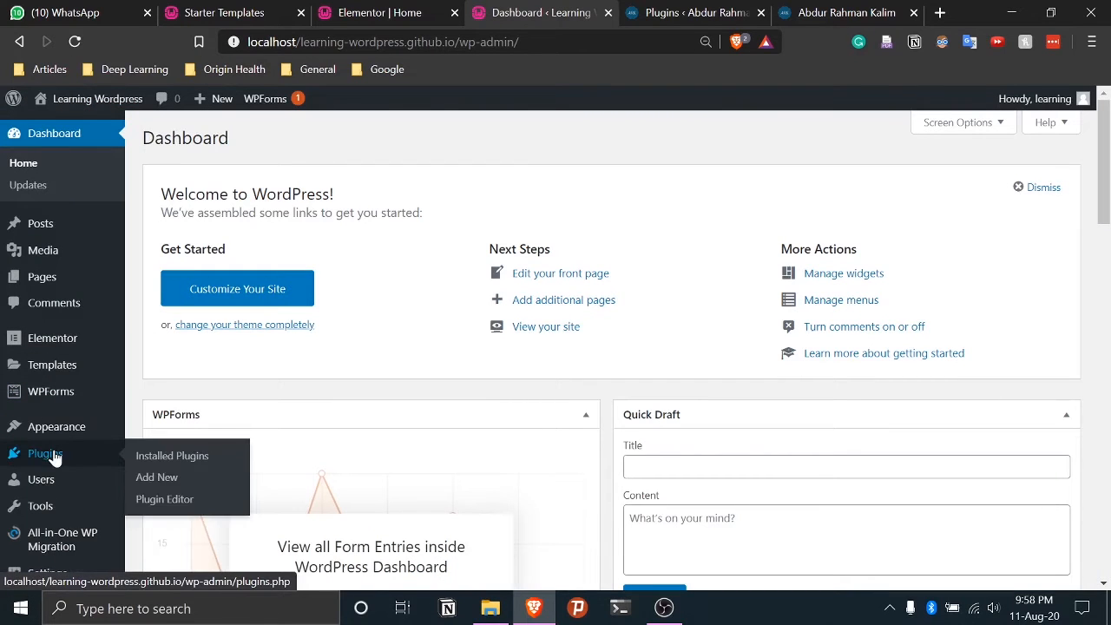
{"action": "left_click", "coordinate": [157, 478]}
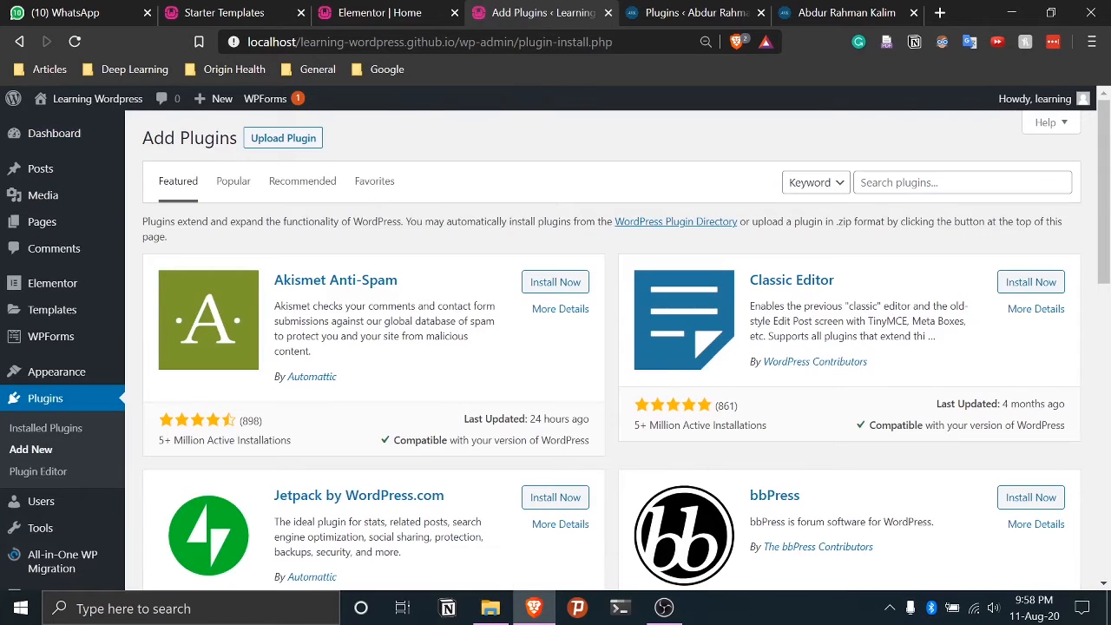
Check the add-on name in the portfolio site's plugin list and search the Learning WordPress site's plugin directory for "elements kit lite"
{"action": "left_click", "coordinate": [961, 182]}
{"action": "left_click", "coordinate": [846, 13]}
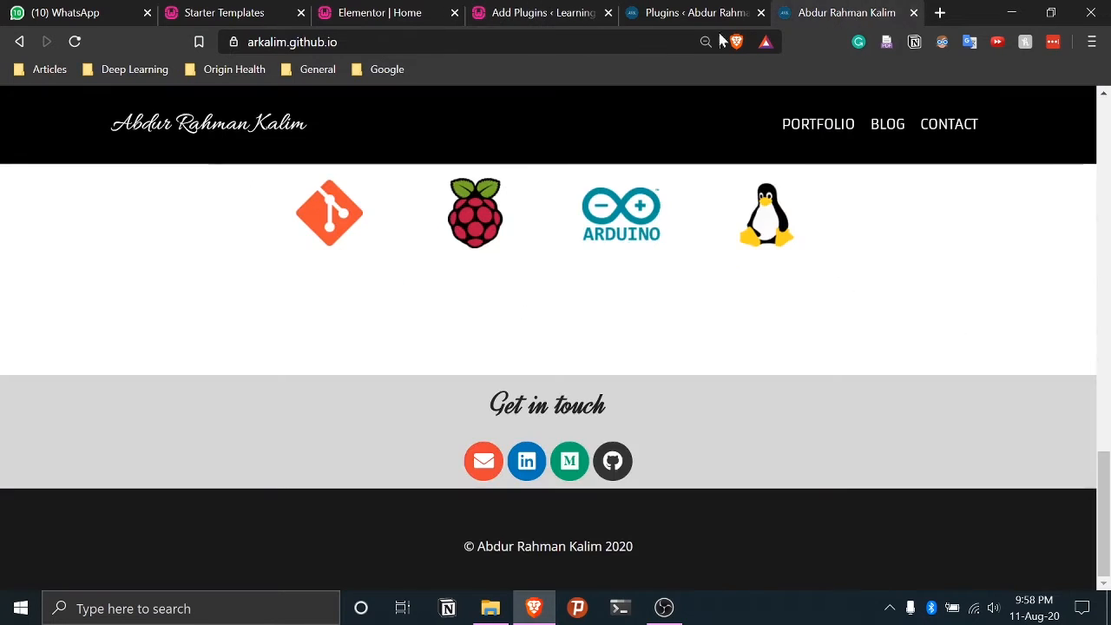
{"action": "left_click", "coordinate": [719, 9]}
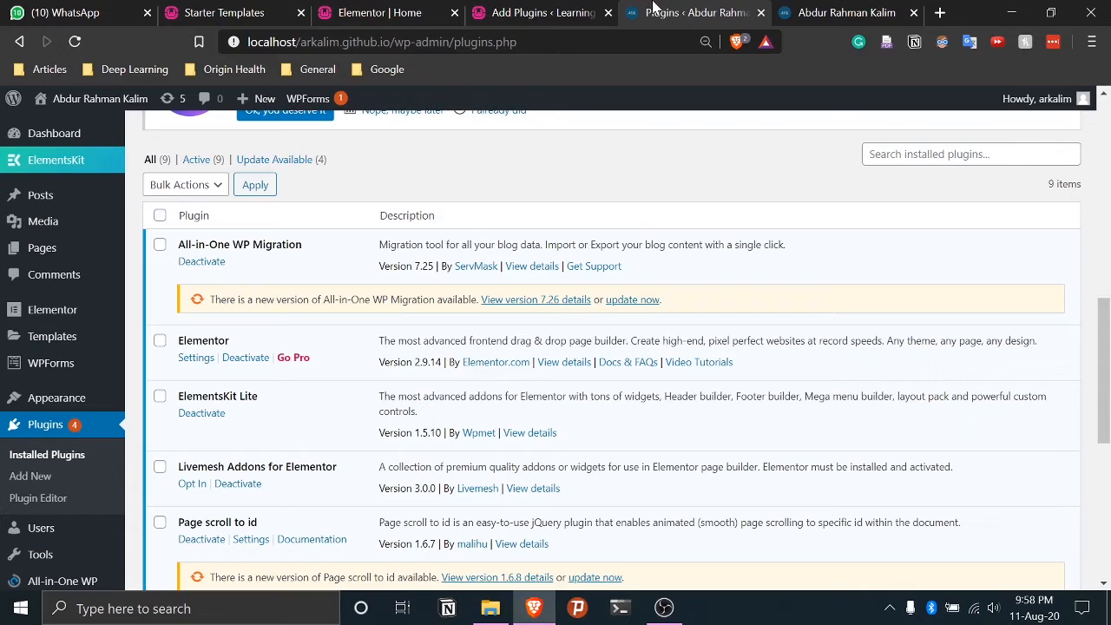
{"action": "left_click", "coordinate": [614, 7]}
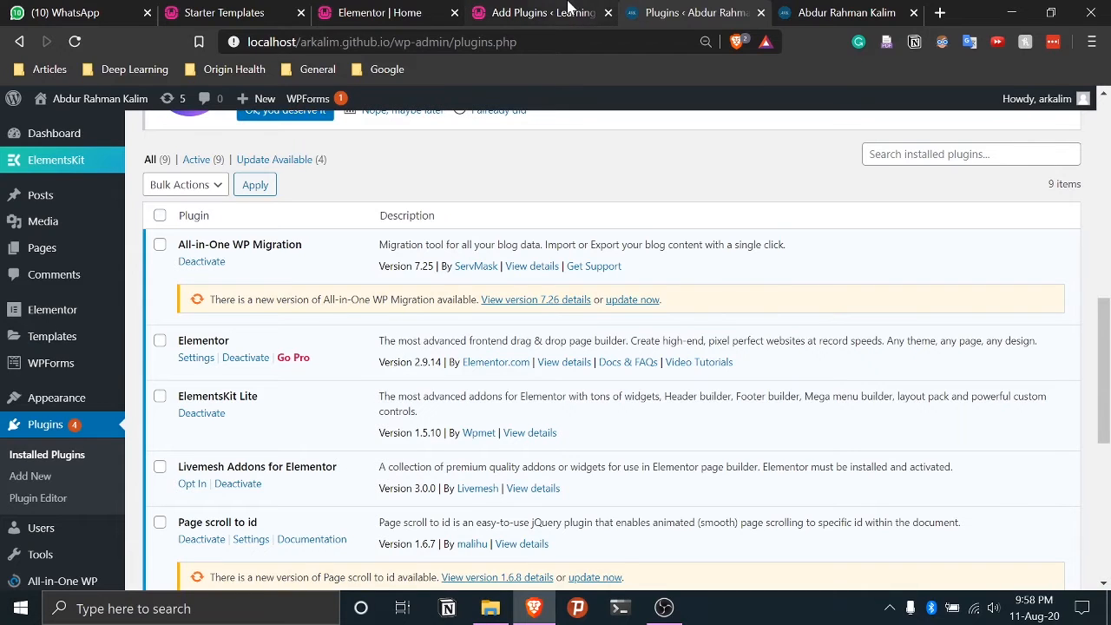
{"action": "type", "text": "eleme"}
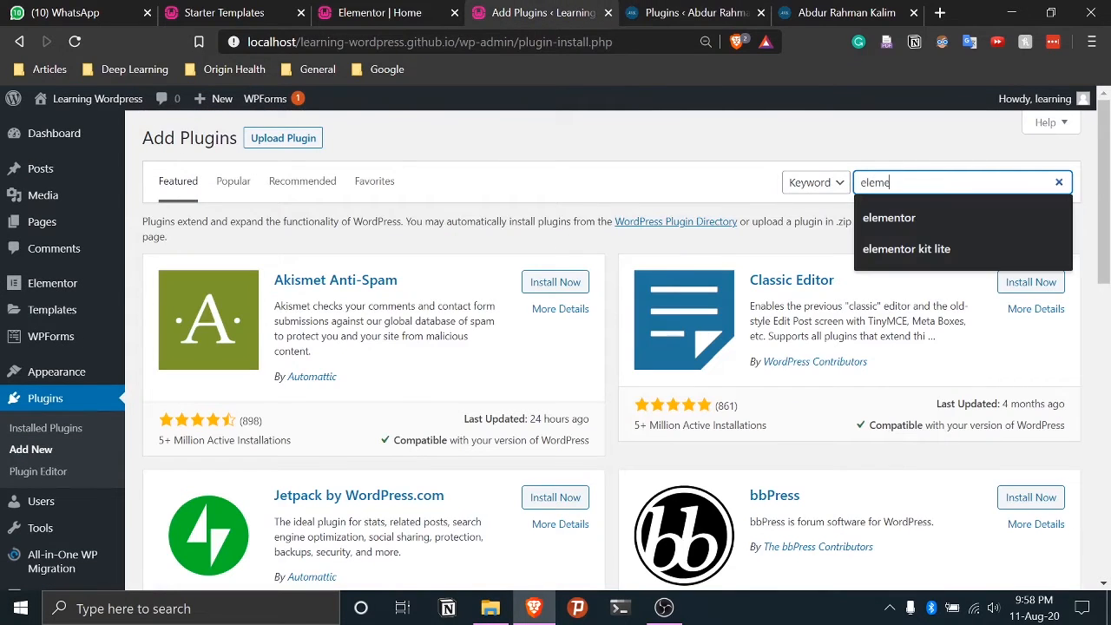
{"action": "type", "text": "nts kit lite"}
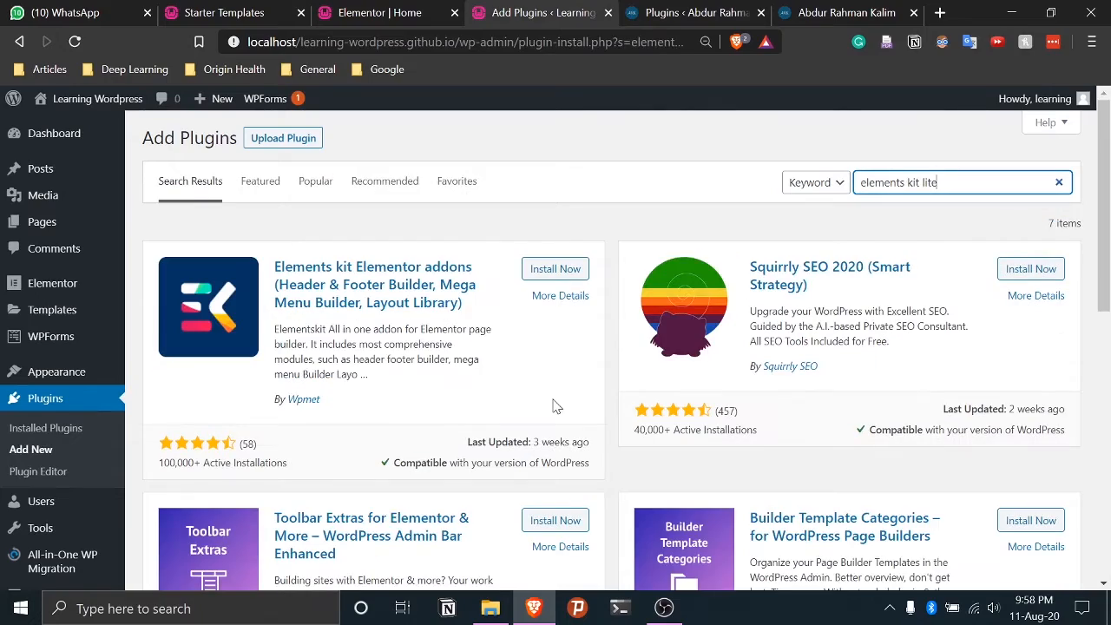
{"action": "scroll", "coordinate": [471, 367], "scroll_direction": "down", "scroll_amount": 2}
{"action": "scroll", "coordinate": [461, 402], "scroll_direction": "up", "scroll_amount": 2}
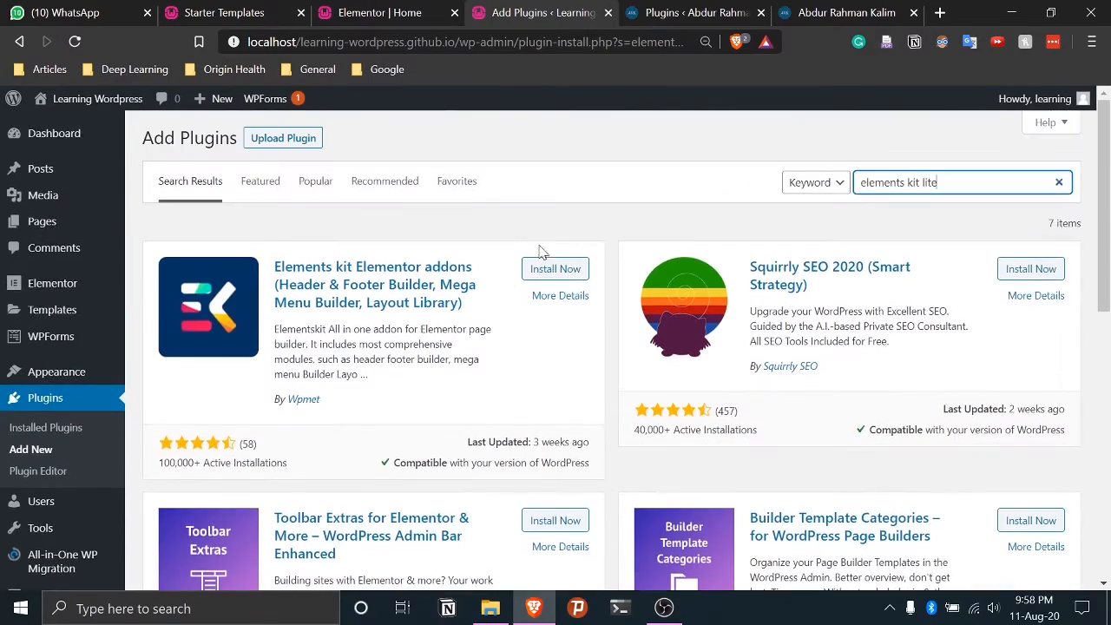
Install and activate the Elements kit Elementor addons plugin by Wpmet
{"action": "scroll", "coordinate": [546, 266], "scroll_direction": "down", "scroll_amount": 4}
{"action": "scroll", "coordinate": [500, 325], "scroll_direction": "down", "scroll_amount": 3}
{"action": "scroll", "coordinate": [501, 325], "scroll_direction": "up", "scroll_amount": 7}
{"action": "left_click", "coordinate": [556, 270]}
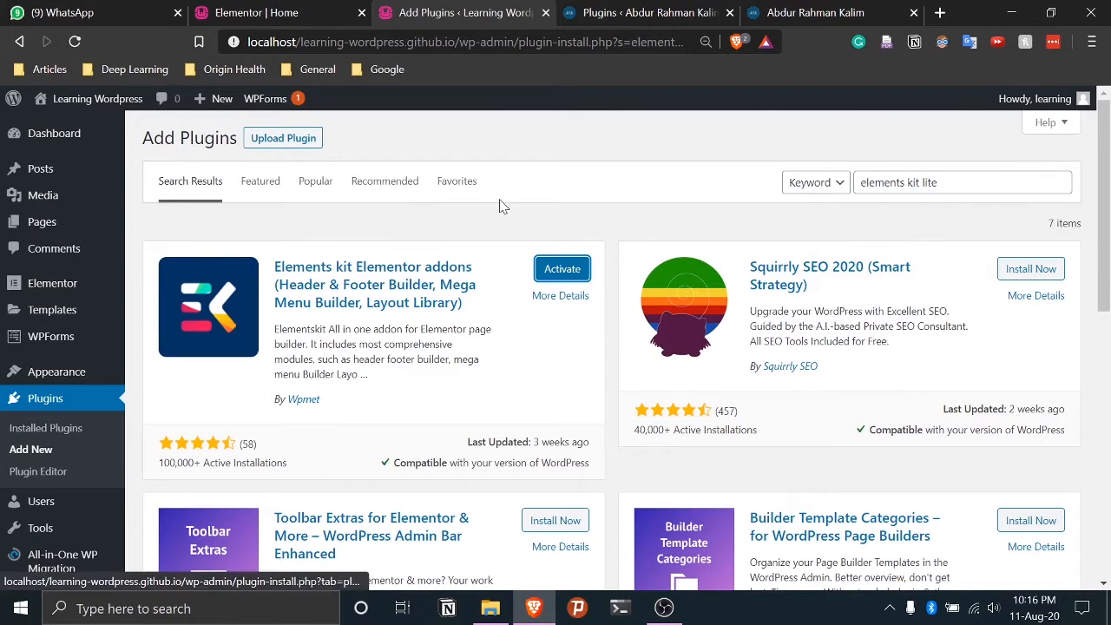
{"action": "left_click", "coordinate": [558, 272]}
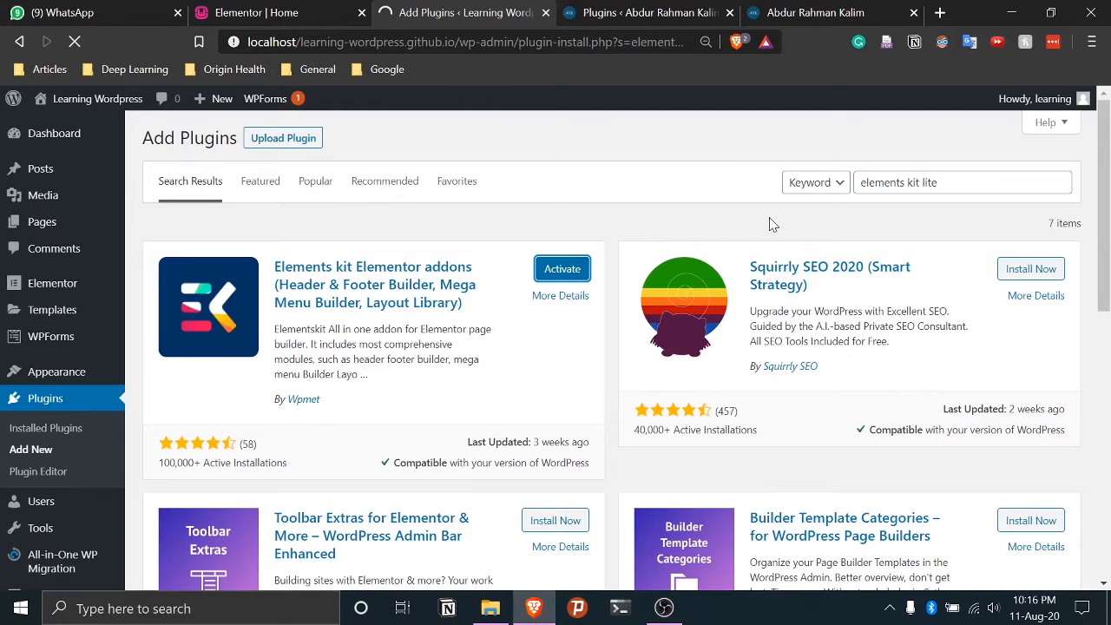
Return to adding new plugins and search for "elements kit" to check the status of the Elements kit addon
{"action": "scroll", "coordinate": [485, 384], "scroll_direction": "down", "scroll_amount": 3}
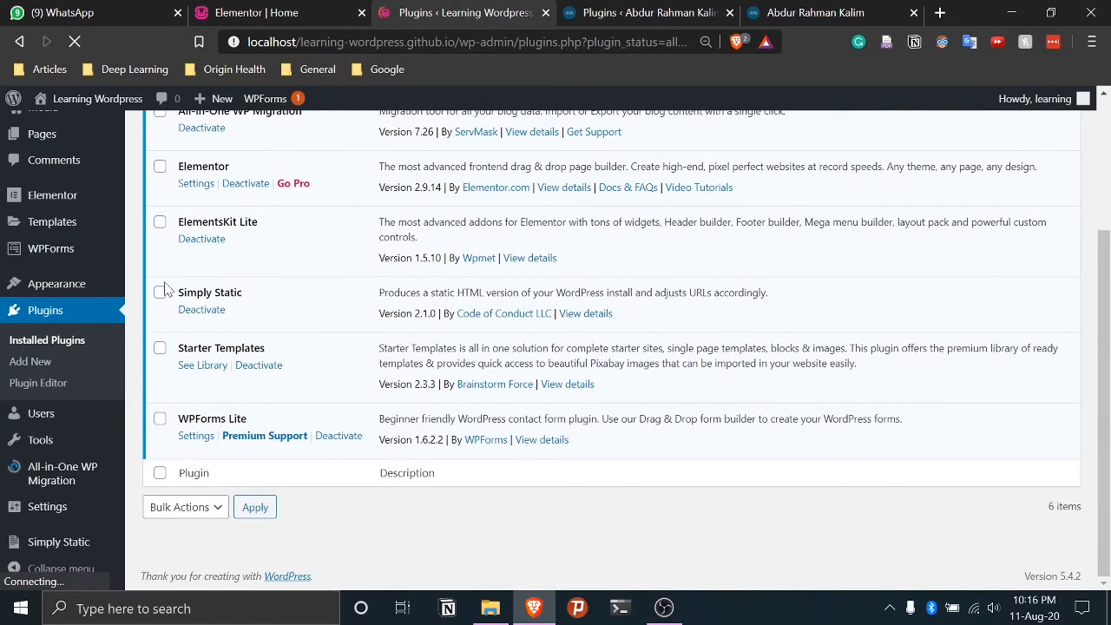
{"action": "left_click", "coordinate": [32, 362]}
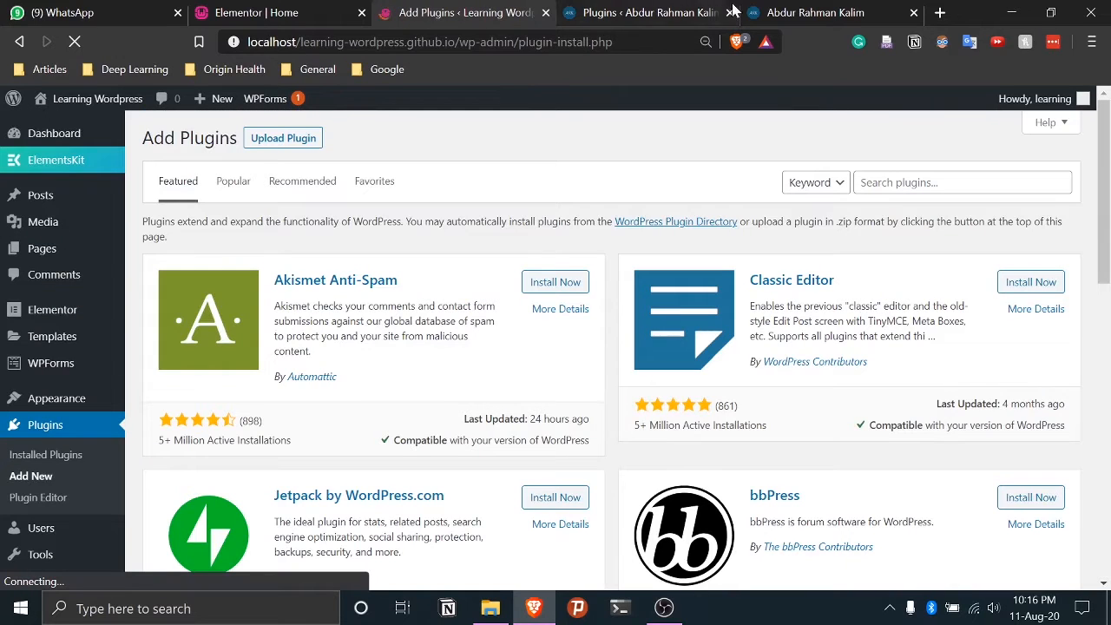
{"action": "left_click", "coordinate": [911, 180]}
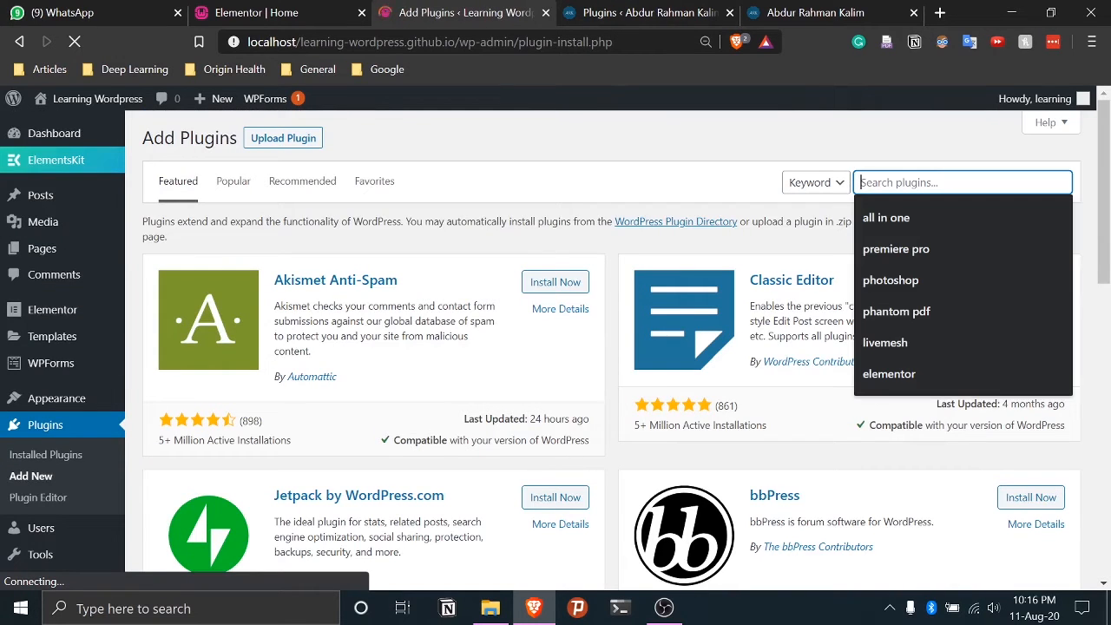
{"action": "type", "text": "ele"}
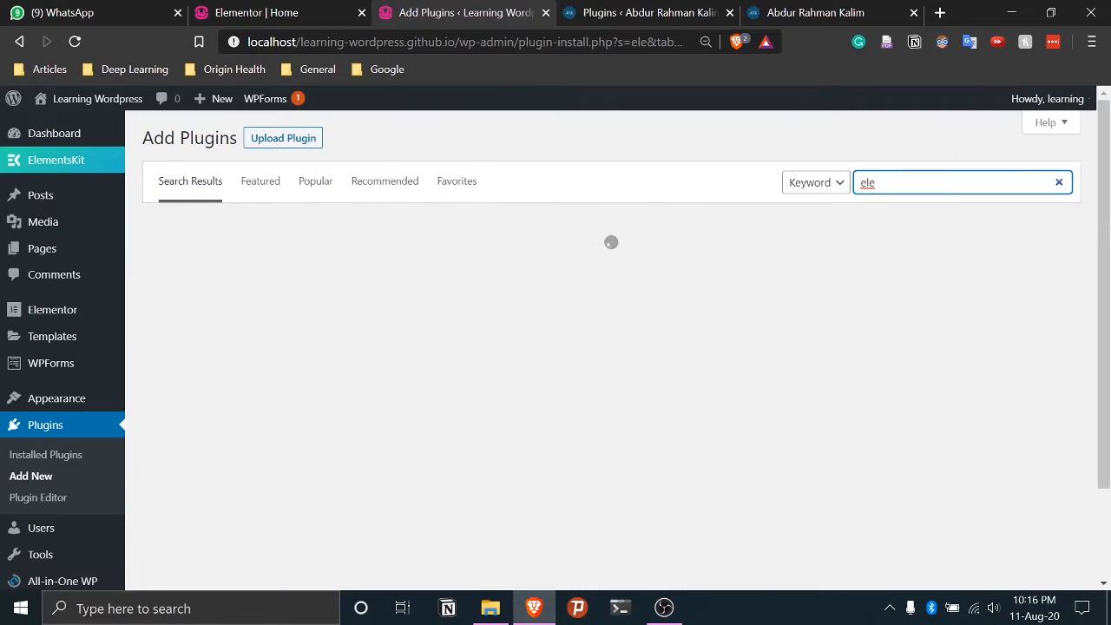
{"action": "type", "text": "ments"}
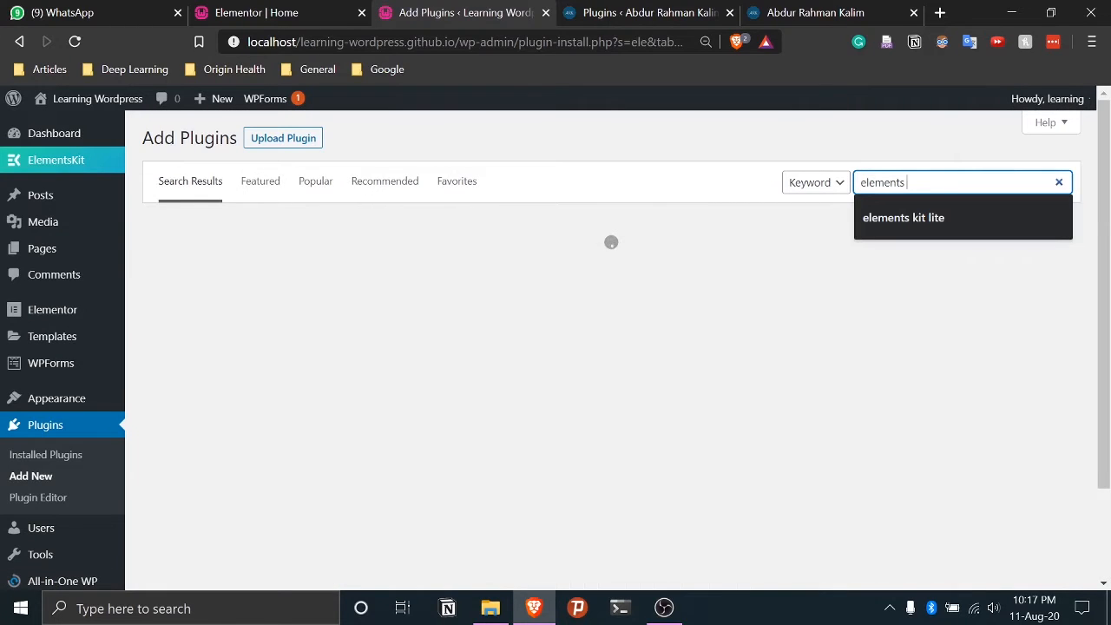
{"action": "type", "text": " kit"}
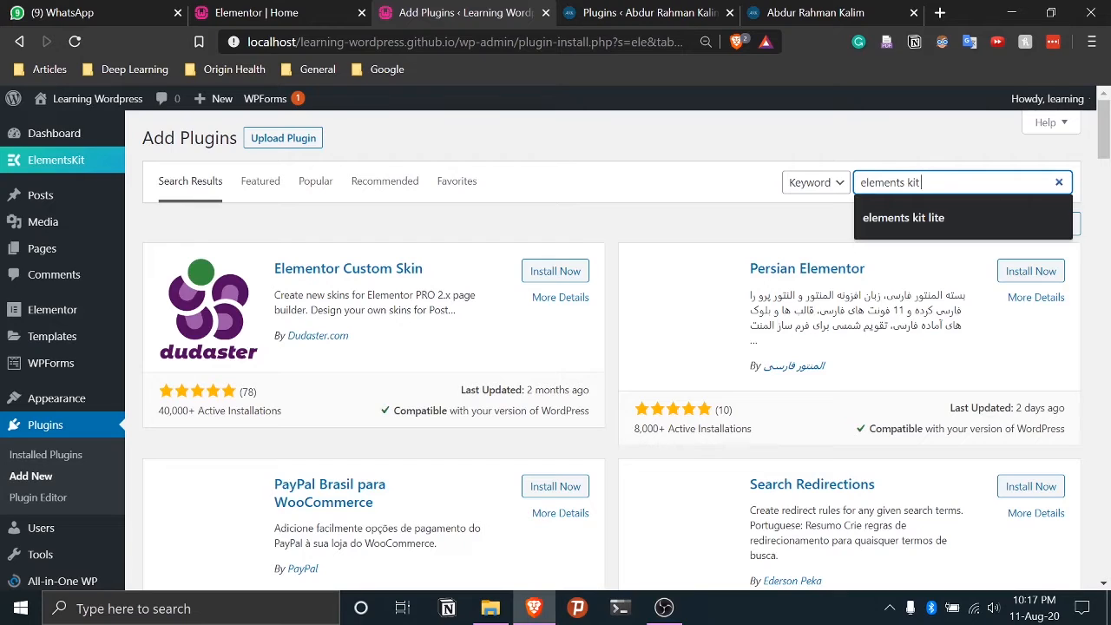
{"action": "key", "text": "Return"}
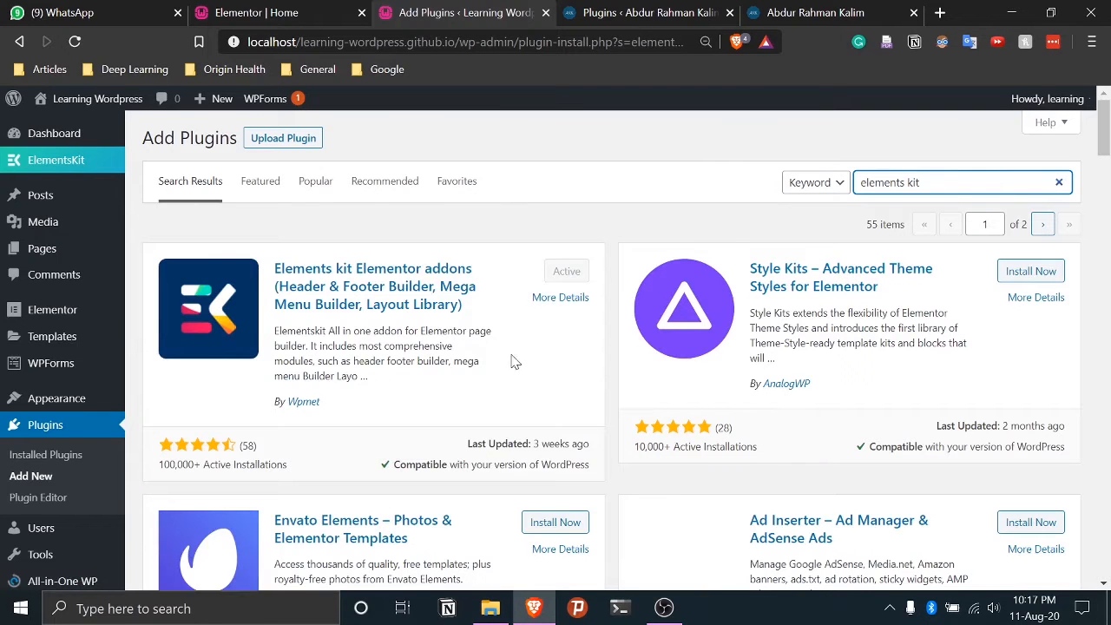
{"action": "scroll", "coordinate": [620, 409], "scroll_direction": "down", "scroll_amount": 3}
{"action": "scroll", "coordinate": [620, 409], "scroll_direction": "up", "scroll_amount": 1}
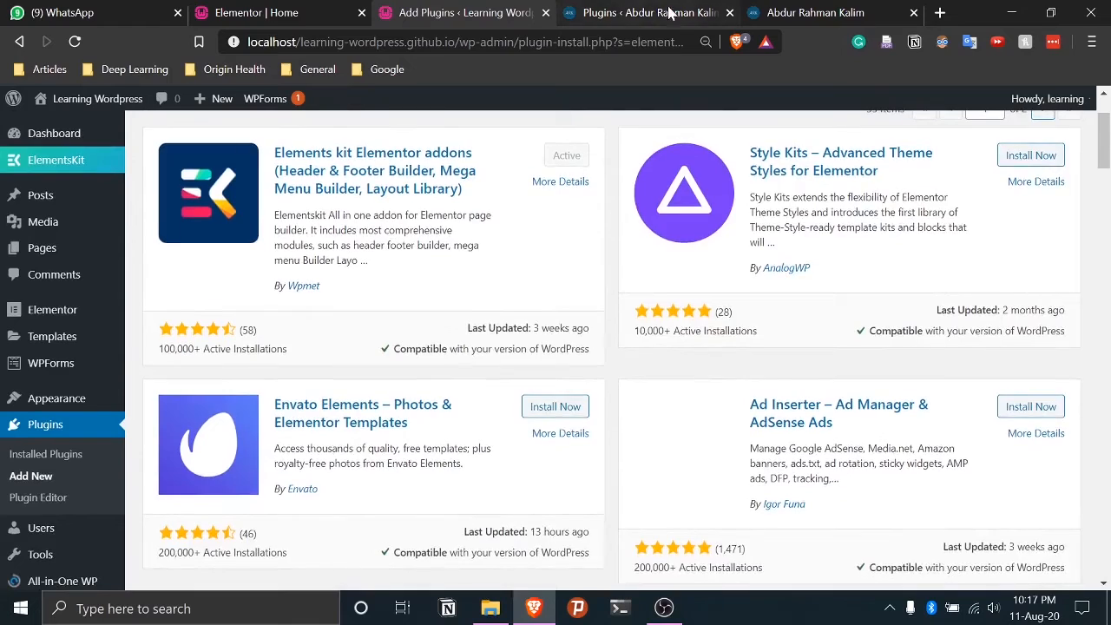
Consult the portfolio site's plugin list for the other Elementor add-on, and search the Learning WordPress site's plugin directory for "livemesh"
{"action": "left_click", "coordinate": [646, 12]}
{"action": "scroll", "coordinate": [436, 346], "scroll_direction": "down", "scroll_amount": 2}
{"action": "scroll", "coordinate": [337, 424], "scroll_direction": "up", "scroll_amount": 2}
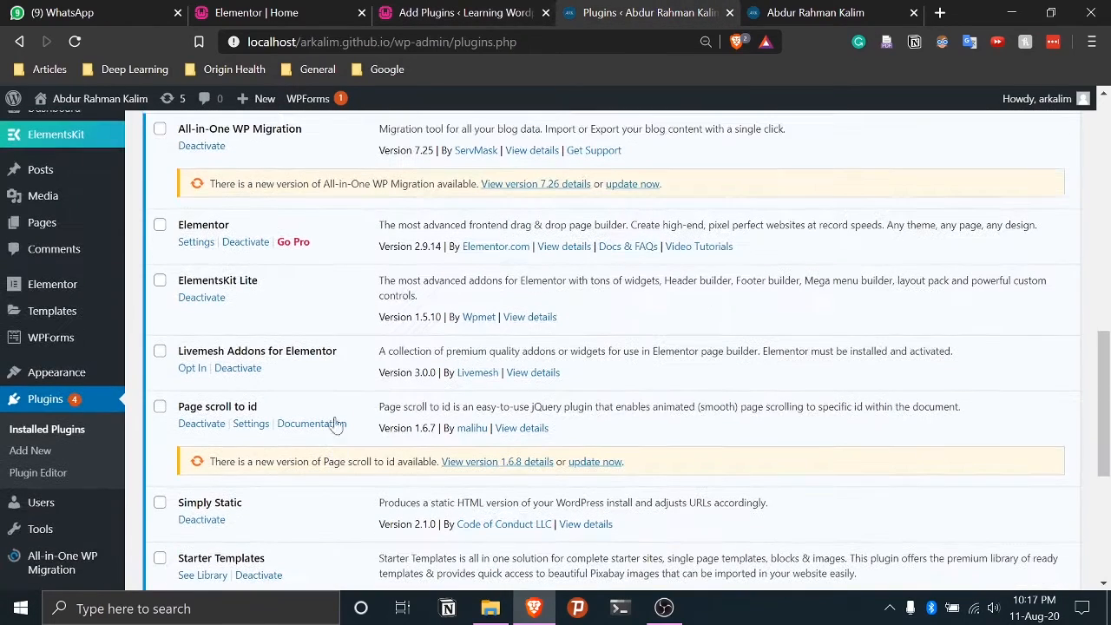
{"action": "left_click", "coordinate": [487, 7]}
{"action": "scroll", "coordinate": [682, 207], "scroll_direction": "up", "scroll_amount": 2}
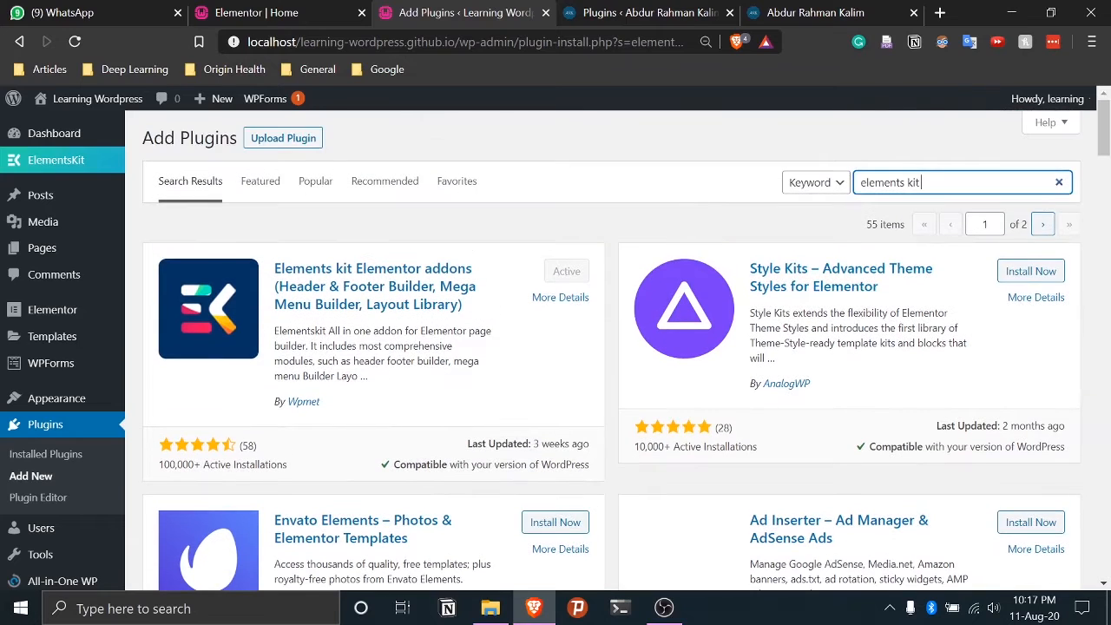
{"action": "left_click_drag", "start_coordinate": [924, 183], "coordinate": [781, 202]}
{"action": "key", "text": "BackSpace"}
{"action": "type", "text": "live"}
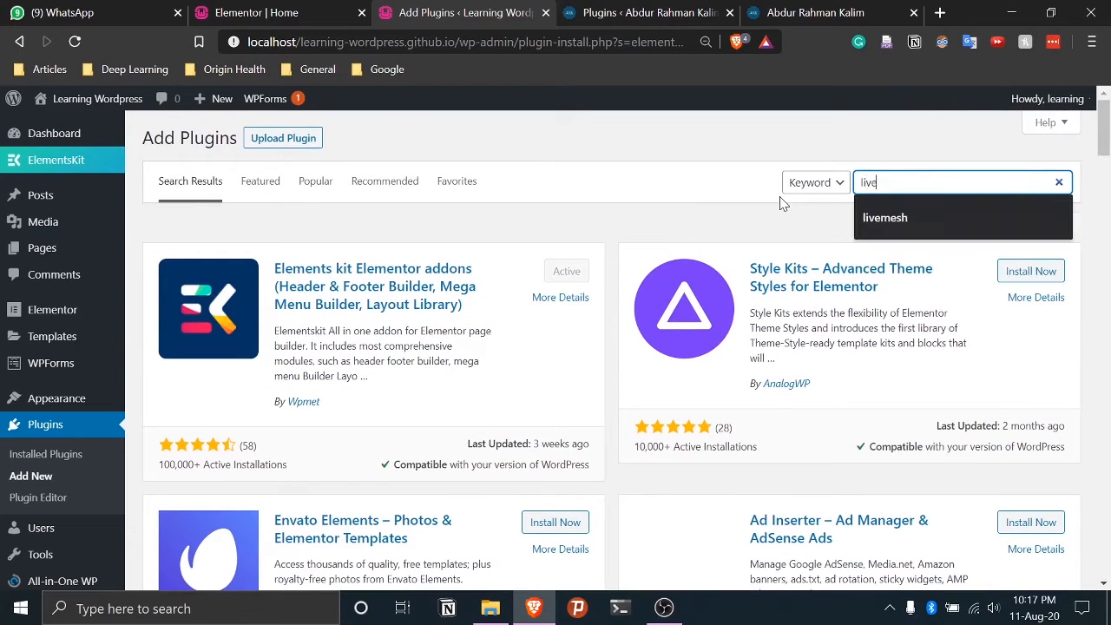
{"action": "type", "text": "mesh"}
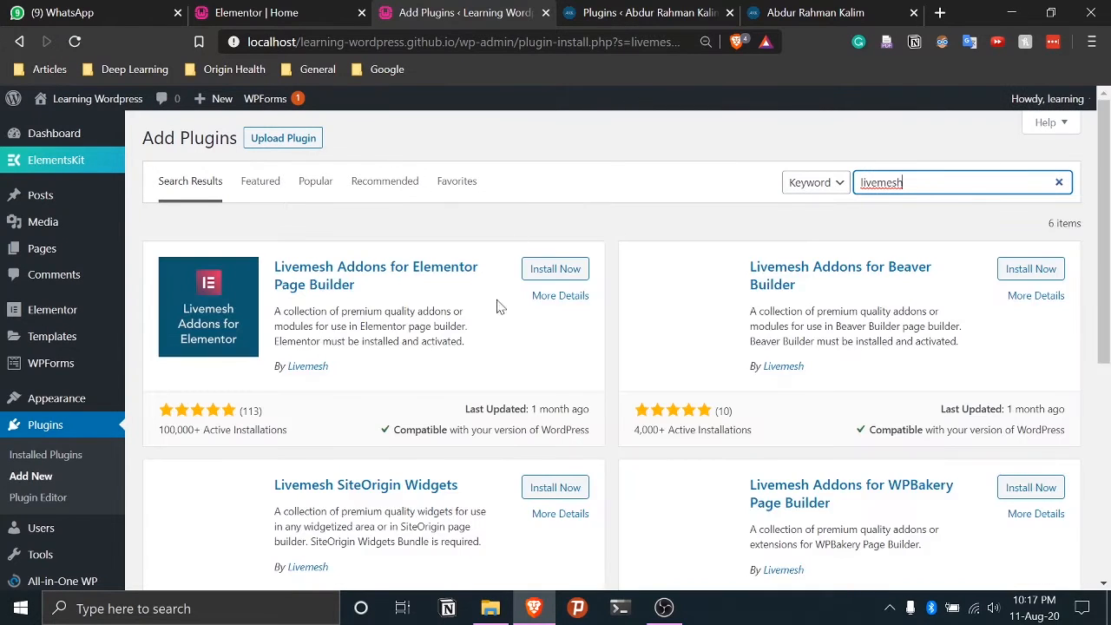
Install and activate Livemesh Addons for Elementor Page Builder, skipping its opt-in for update notifications and diagnostic tracking
{"action": "left_click", "coordinate": [555, 269]}
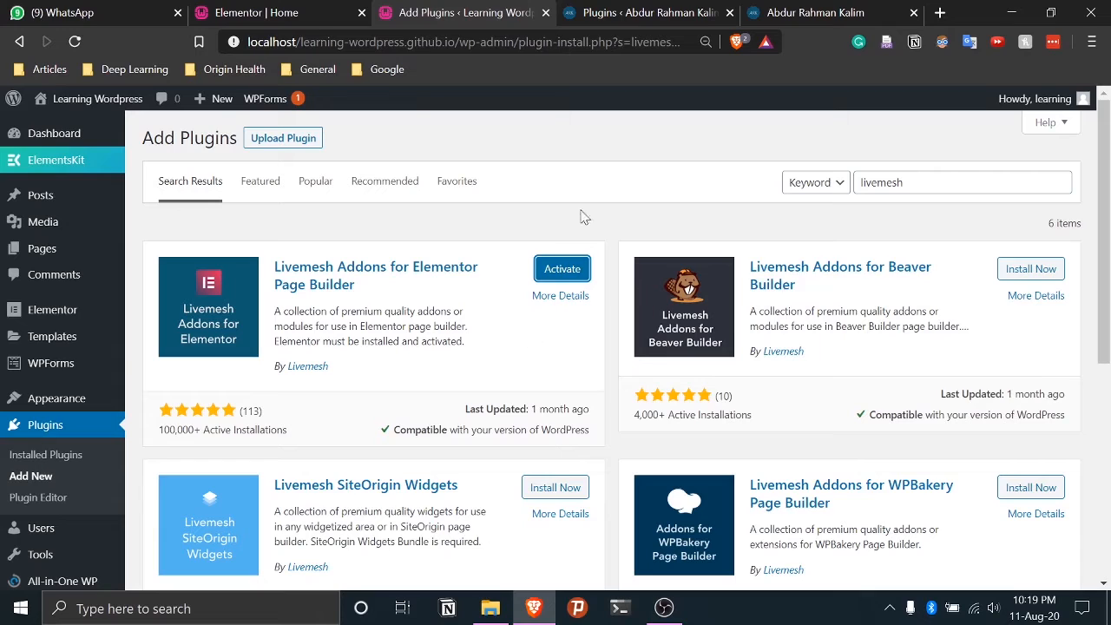
{"action": "left_click", "coordinate": [576, 272]}
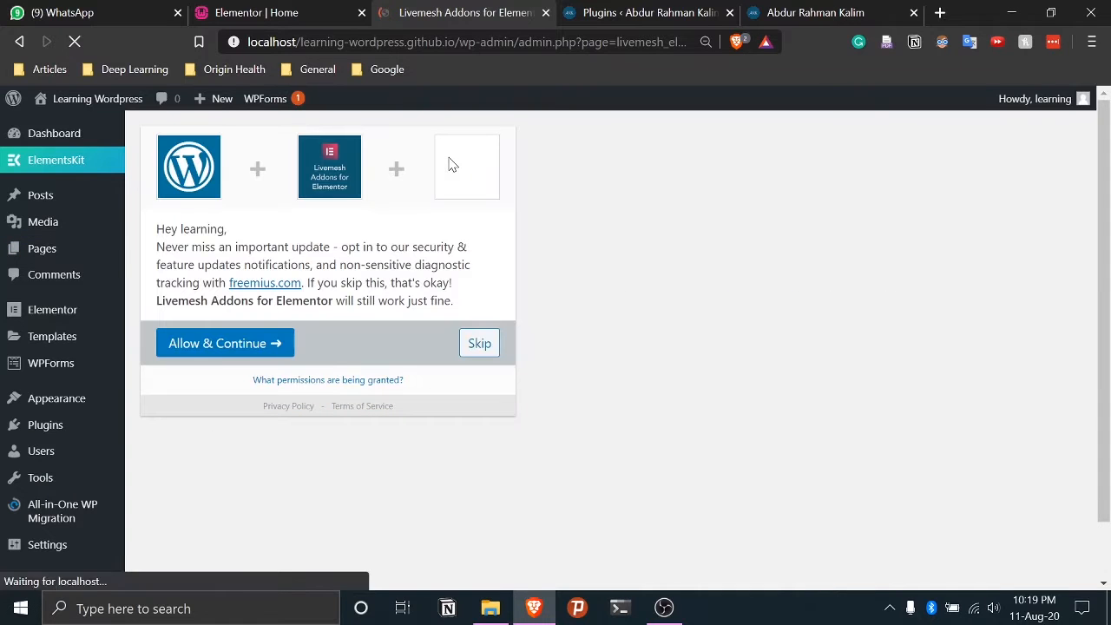
{"action": "left_click", "coordinate": [269, 349]}
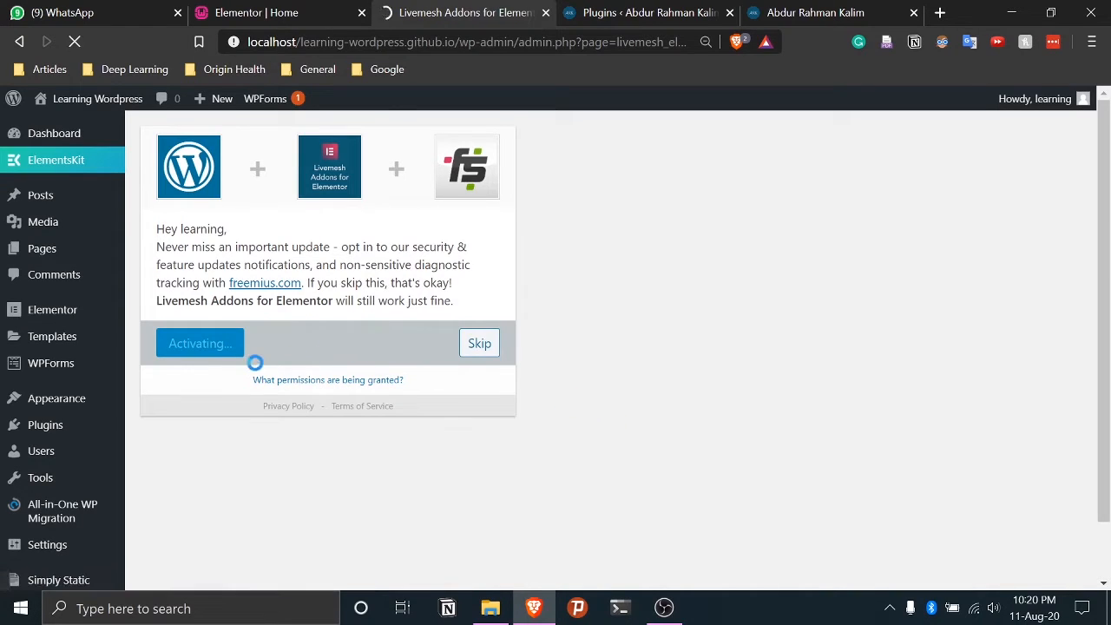
{"action": "left_click", "coordinate": [483, 348]}
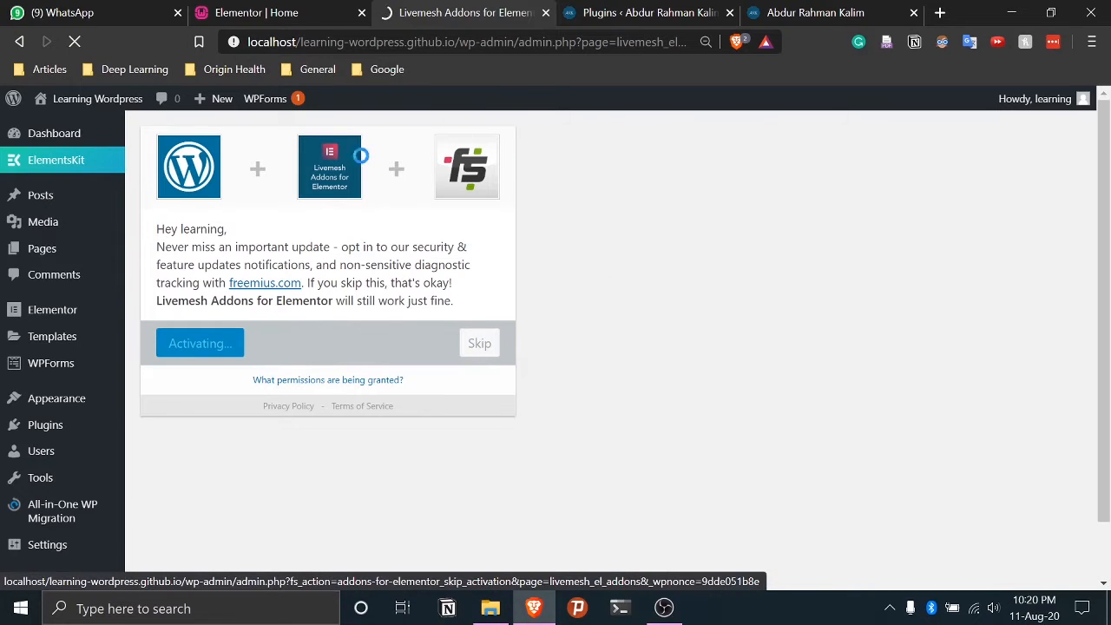
{"action": "left_click", "coordinate": [479, 346]}
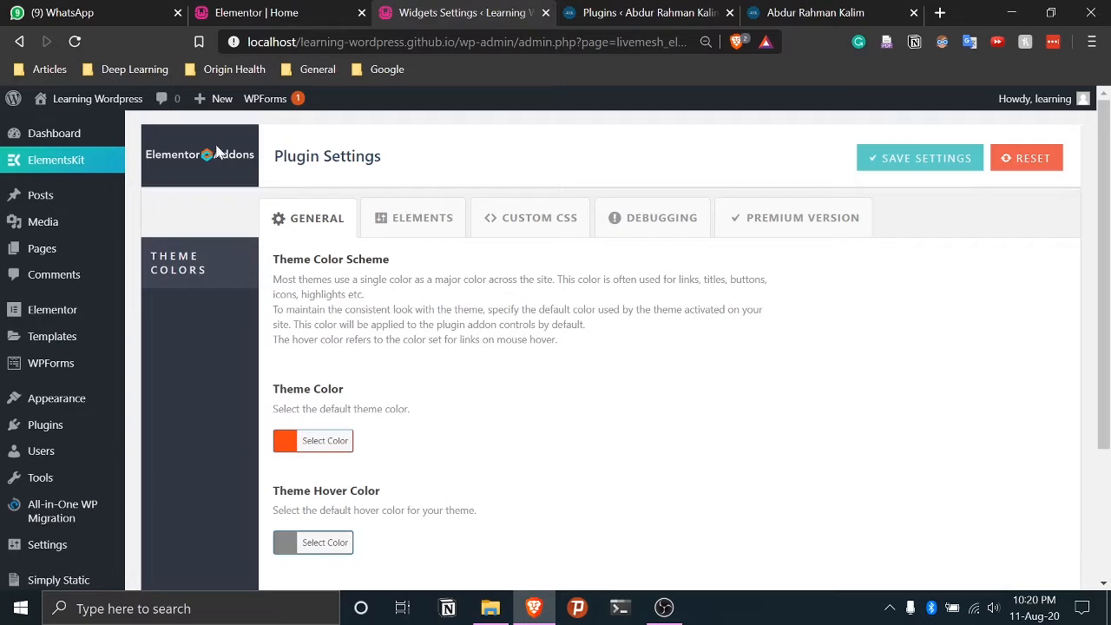
Close the old Elementor editor tab and reopen the Learning WordPress home page in Elementor at the empty section above the footer
{"action": "left_click", "coordinate": [91, 103]}
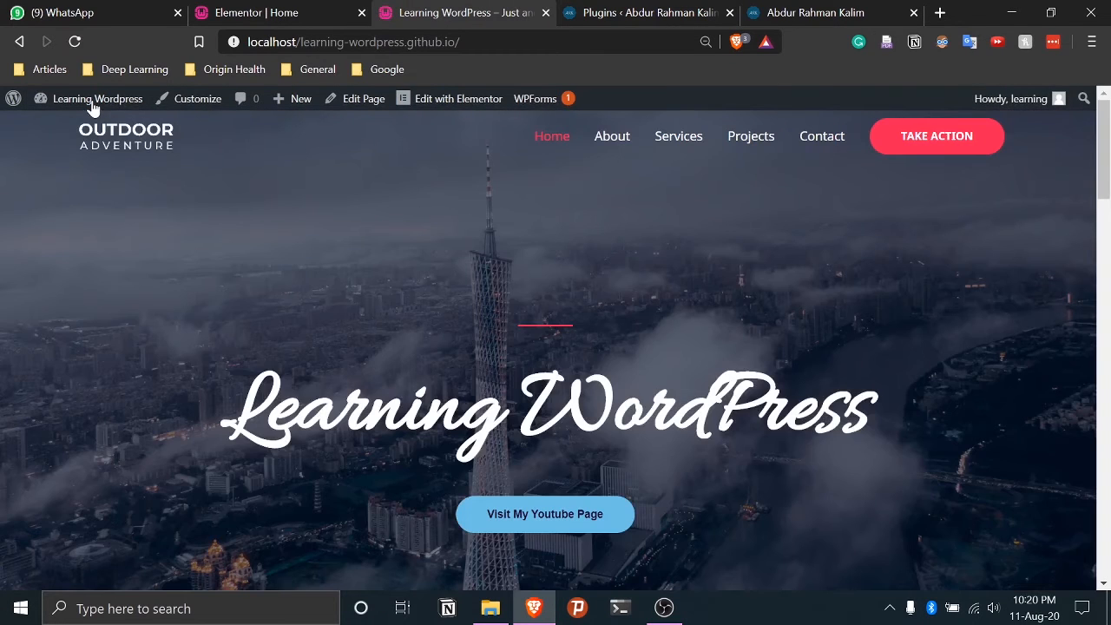
{"action": "left_click", "coordinate": [265, 12]}
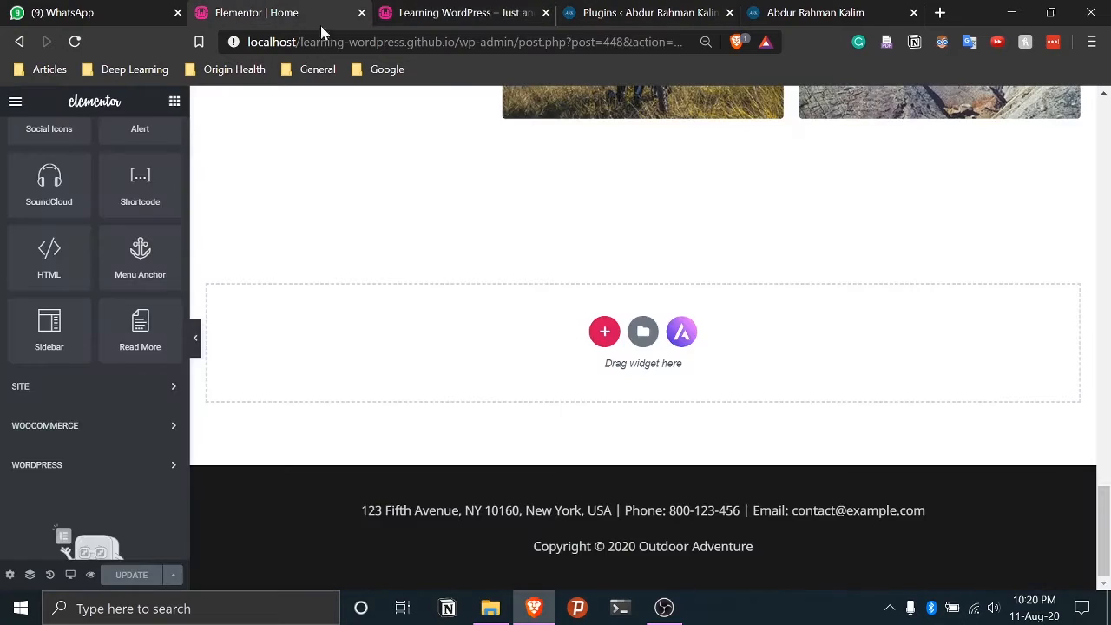
{"action": "left_click", "coordinate": [493, 11]}
{"action": "left_click", "coordinate": [362, 12]}
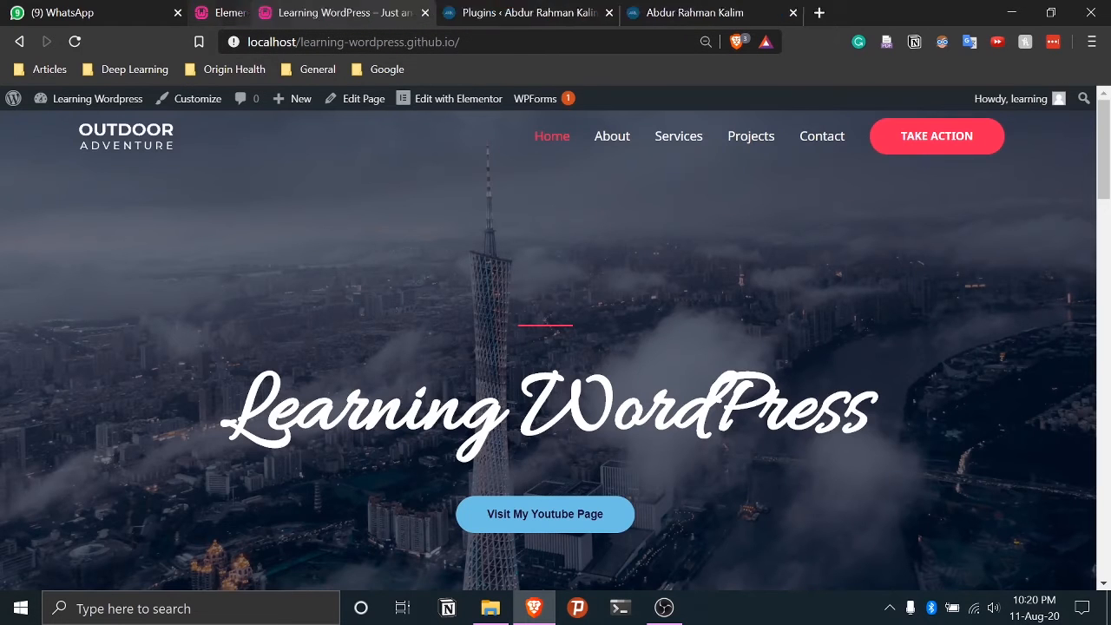
{"action": "left_click", "coordinate": [451, 99]}
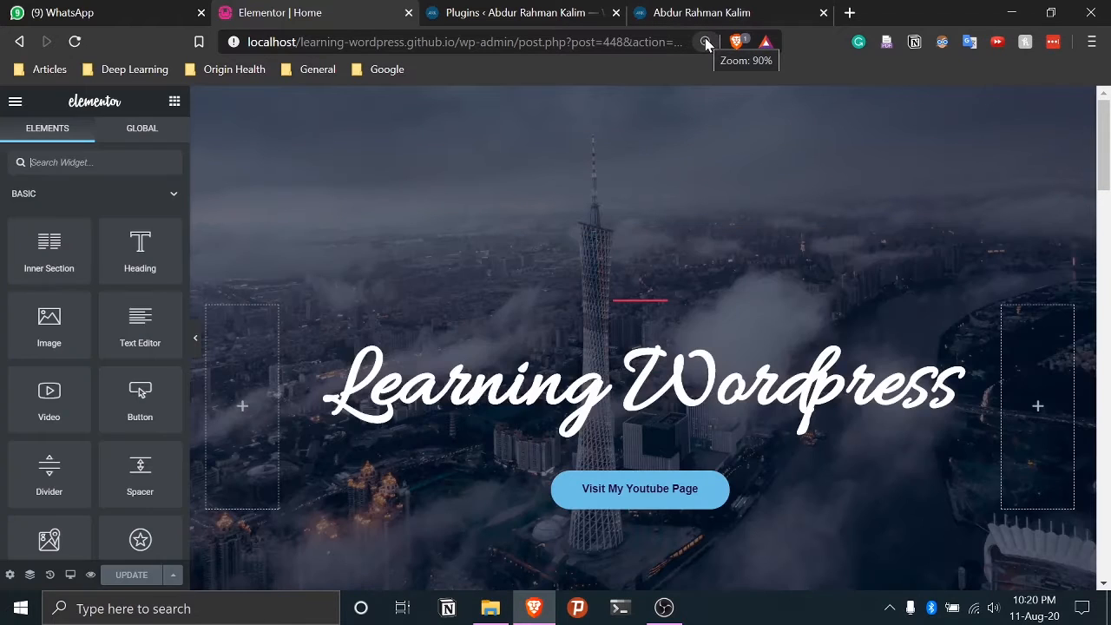
{"action": "scroll", "coordinate": [494, 399], "scroll_direction": "down", "scroll_amount": 5}
{"action": "scroll", "coordinate": [494, 399], "scroll_direction": "down", "scroll_amount": 10}
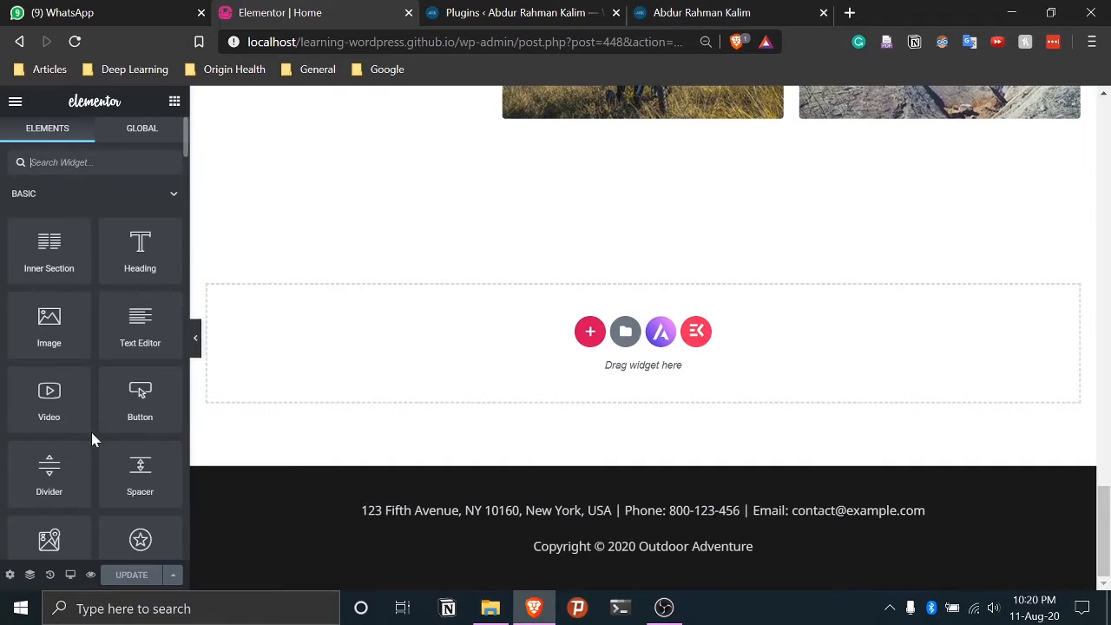
Collapse the widget categories from Basic through ElementsKit Header Footer, examining the widgets offered by Livemesh Addons and ElementsKit
{"action": "left_click", "coordinate": [176, 196]}
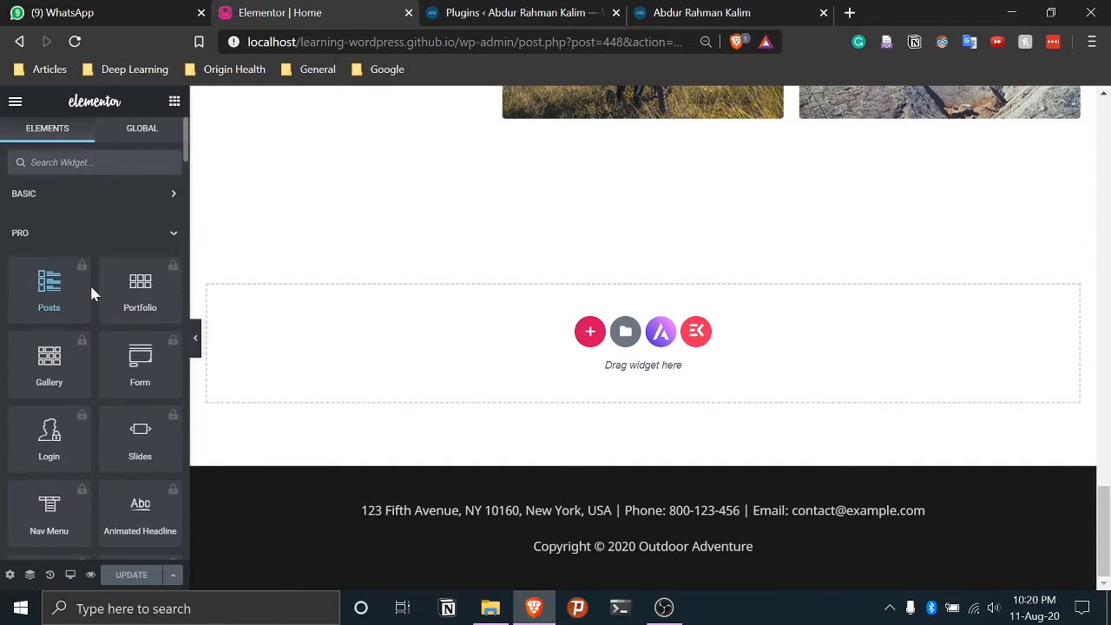
{"action": "left_click", "coordinate": [173, 232]}
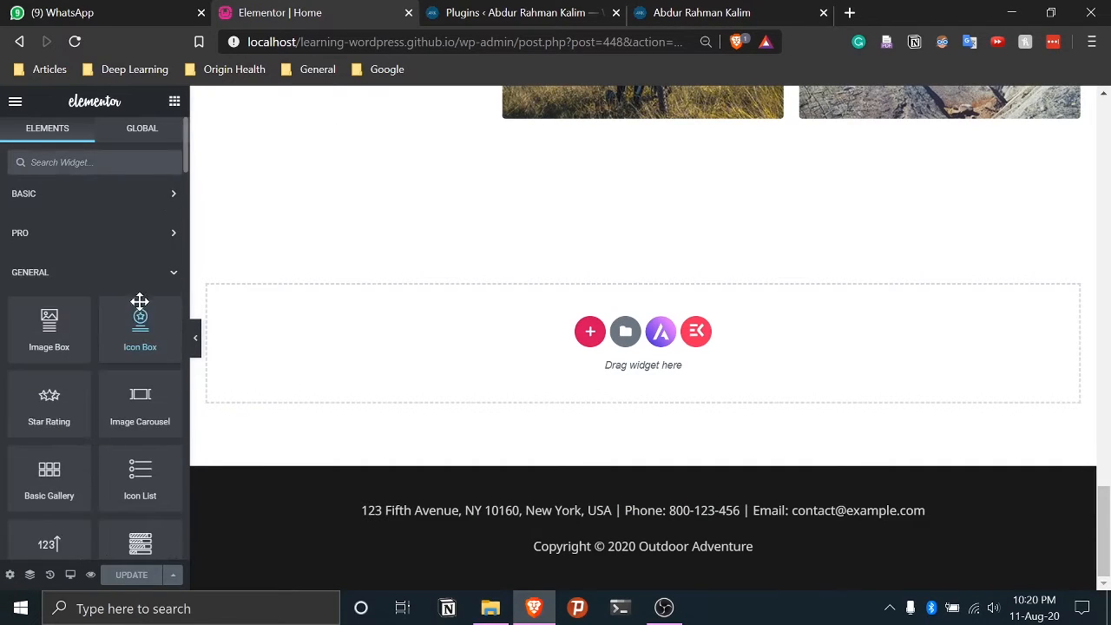
{"action": "left_click", "coordinate": [169, 275]}
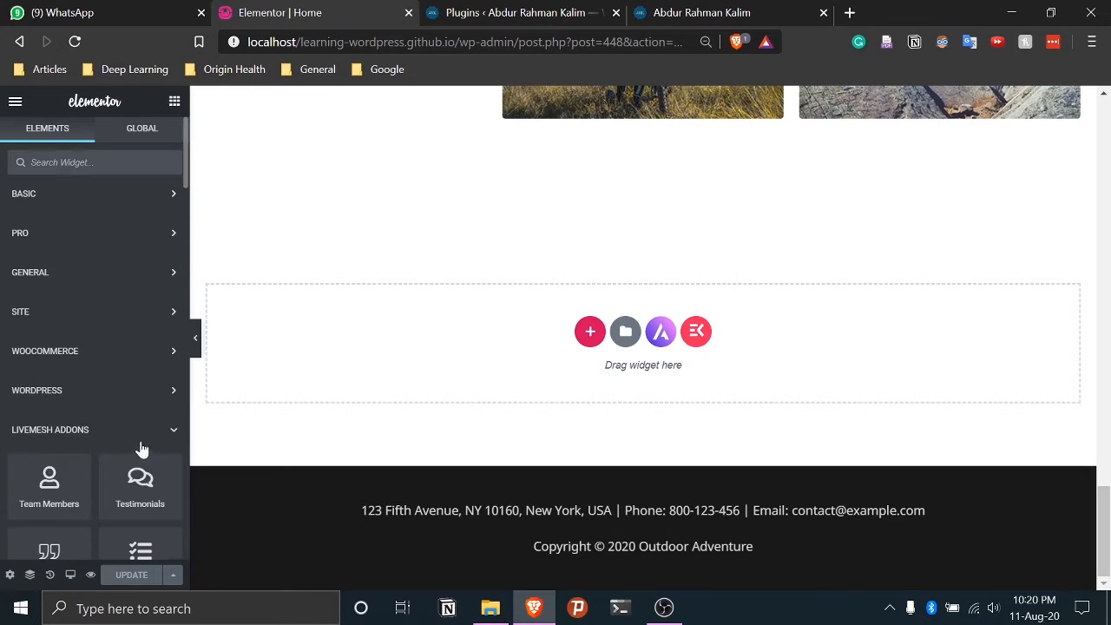
{"action": "scroll", "coordinate": [87, 390], "scroll_direction": "down", "scroll_amount": 2}
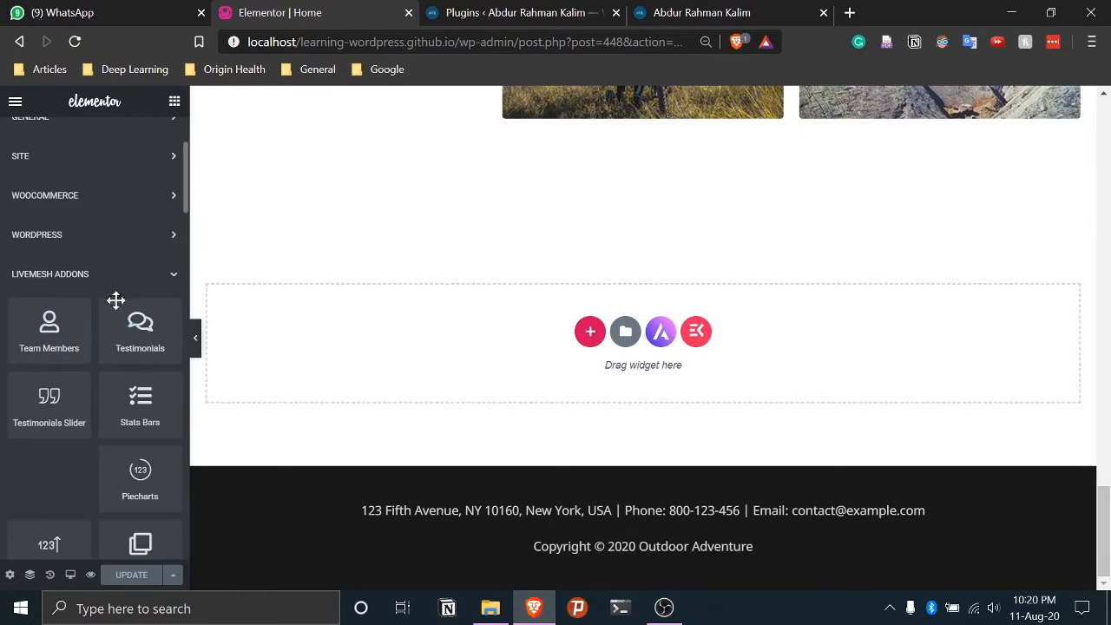
{"action": "left_click", "coordinate": [174, 276]}
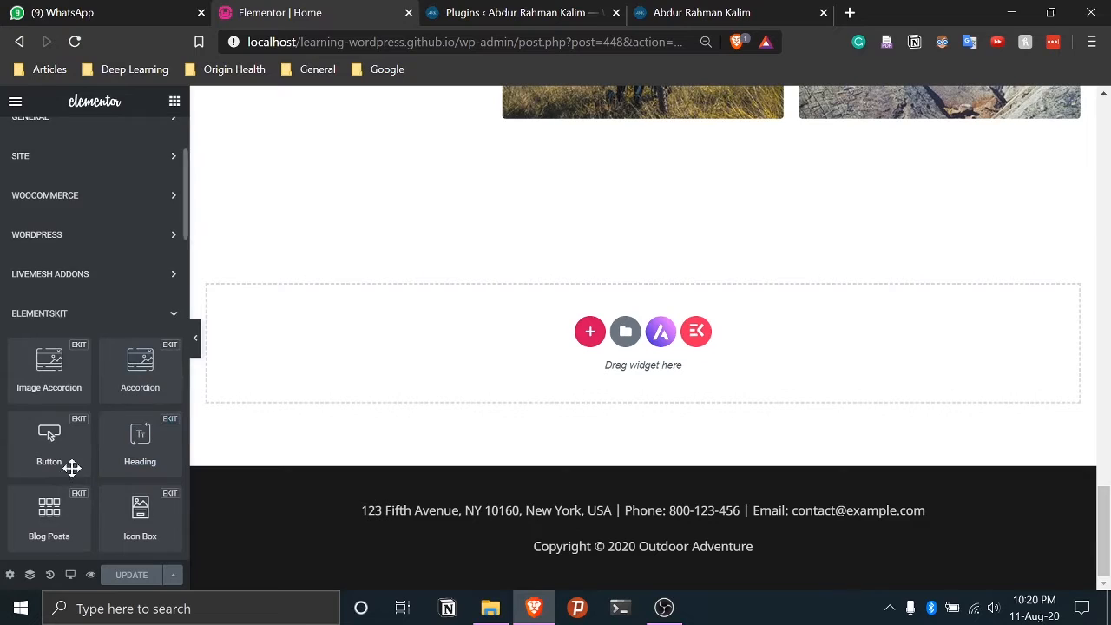
{"action": "scroll", "coordinate": [75, 481], "scroll_direction": "down", "scroll_amount": 2}
{"action": "scroll", "coordinate": [120, 382], "scroll_direction": "up", "scroll_amount": 2}
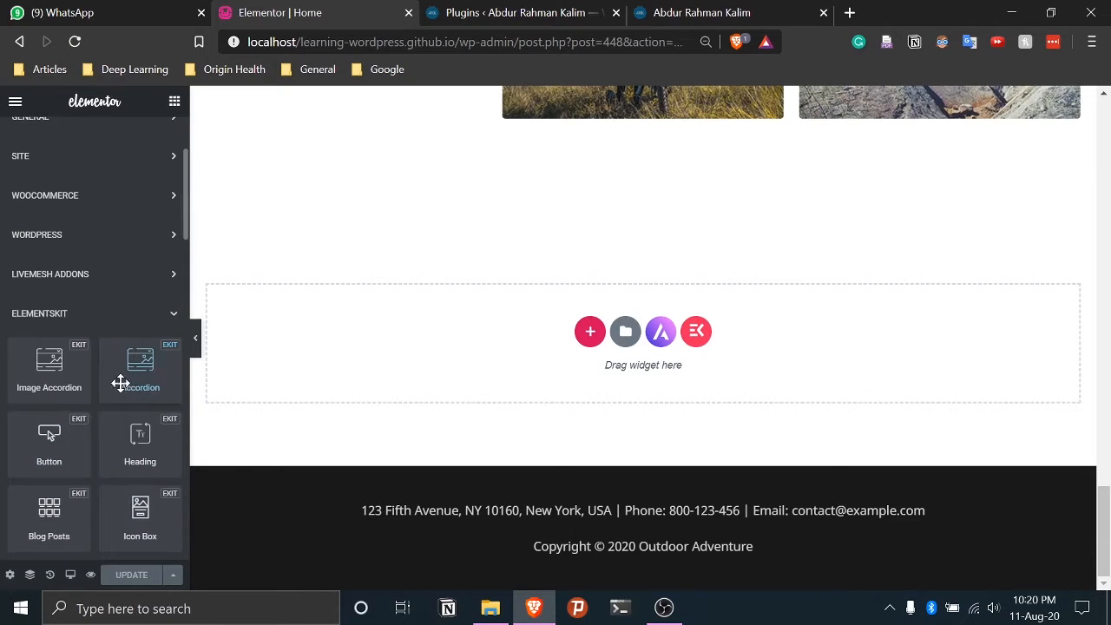
{"action": "left_click", "coordinate": [176, 317]}
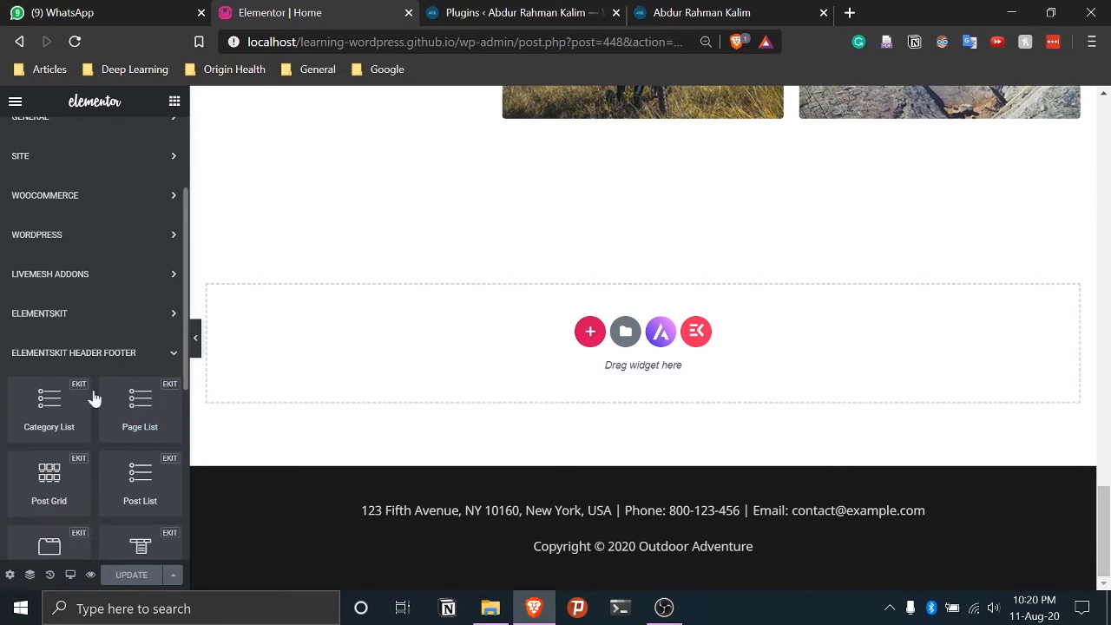
{"action": "left_click", "coordinate": [174, 355]}
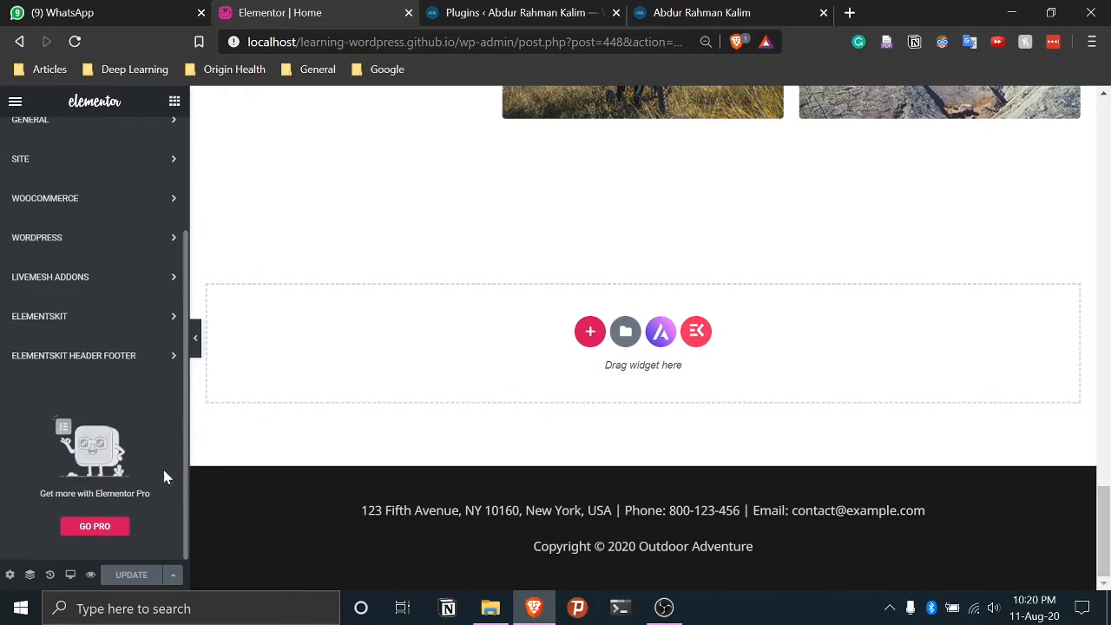
{"action": "scroll", "coordinate": [161, 451], "scroll_direction": "up", "scroll_amount": 2}
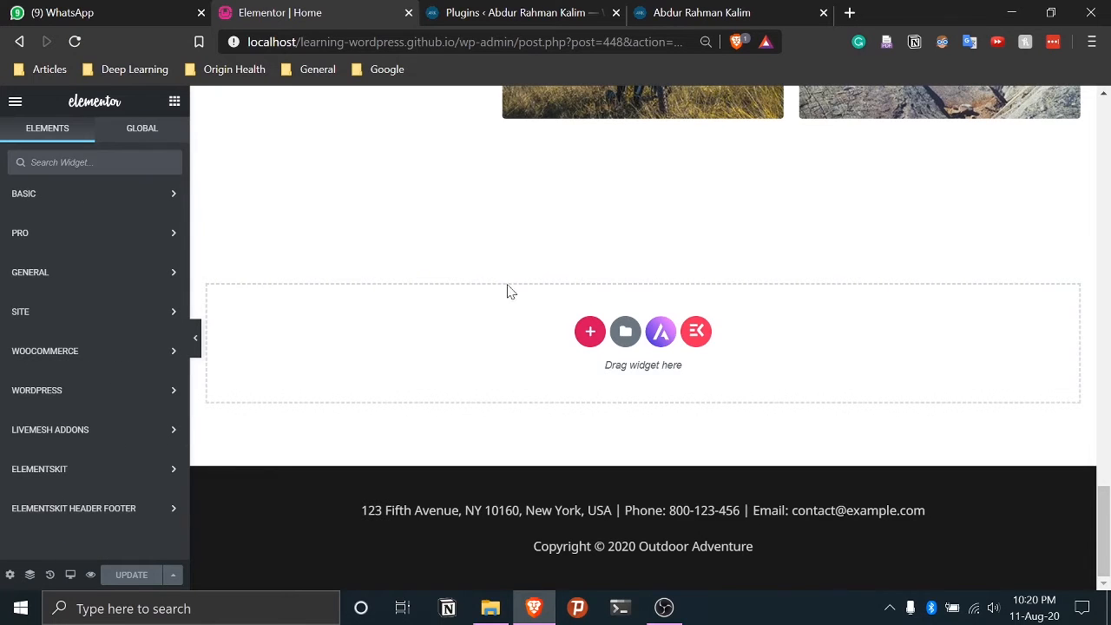
Review the home page's sections from the hero to the footer, opening the gallery image carousel's settings along the way
{"action": "scroll", "coordinate": [513, 314], "scroll_direction": "up", "scroll_amount": 15}
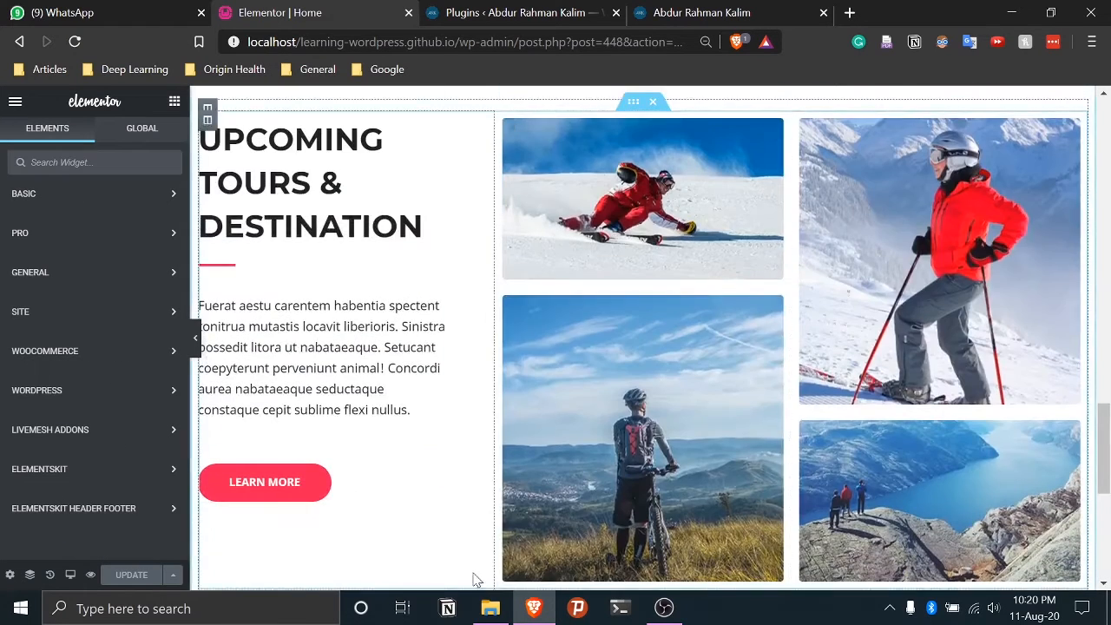
{"action": "scroll", "coordinate": [497, 530], "scroll_direction": "up", "scroll_amount": 4}
{"action": "scroll", "coordinate": [508, 469], "scroll_direction": "down", "scroll_amount": 3}
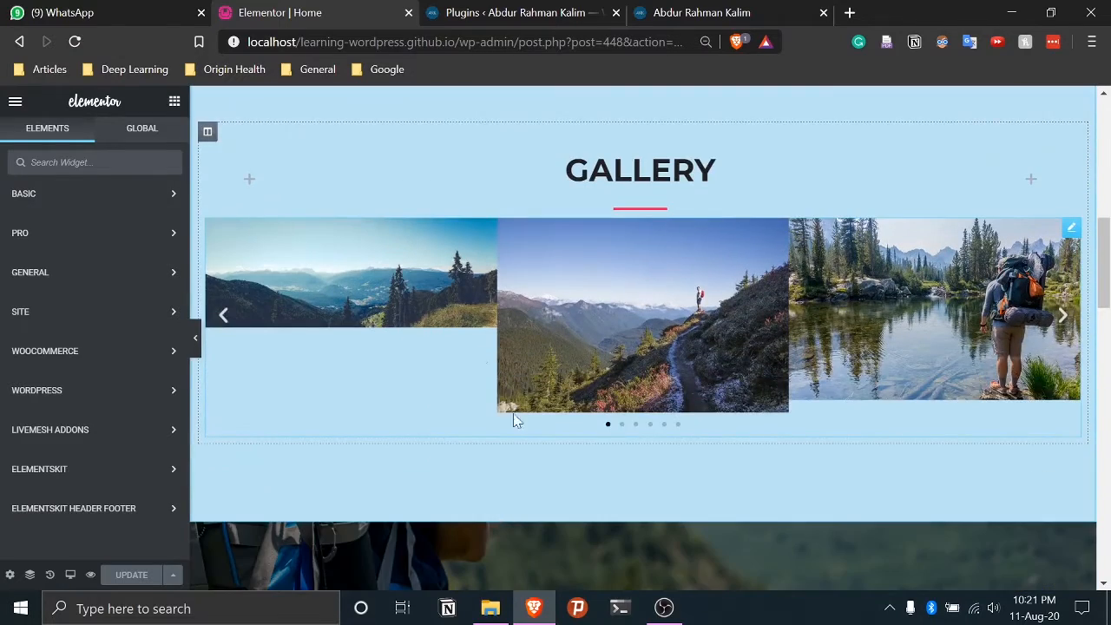
{"action": "left_click", "coordinate": [417, 301]}
{"action": "scroll", "coordinate": [507, 447], "scroll_direction": "down", "scroll_amount": 12}
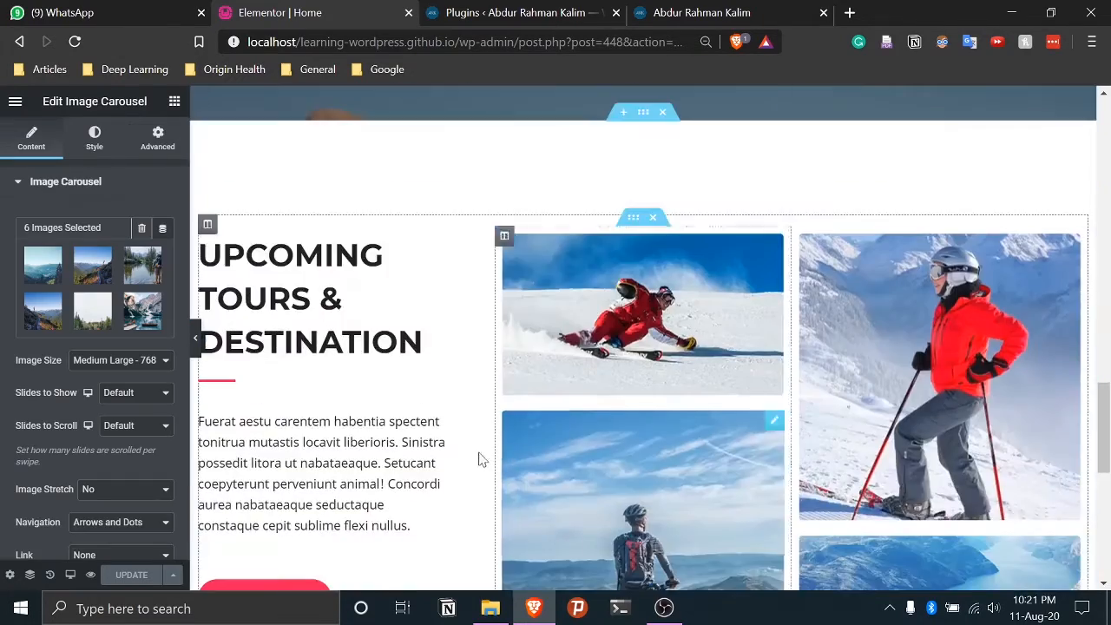
{"action": "scroll", "coordinate": [504, 456], "scroll_direction": "down", "scroll_amount": 2}
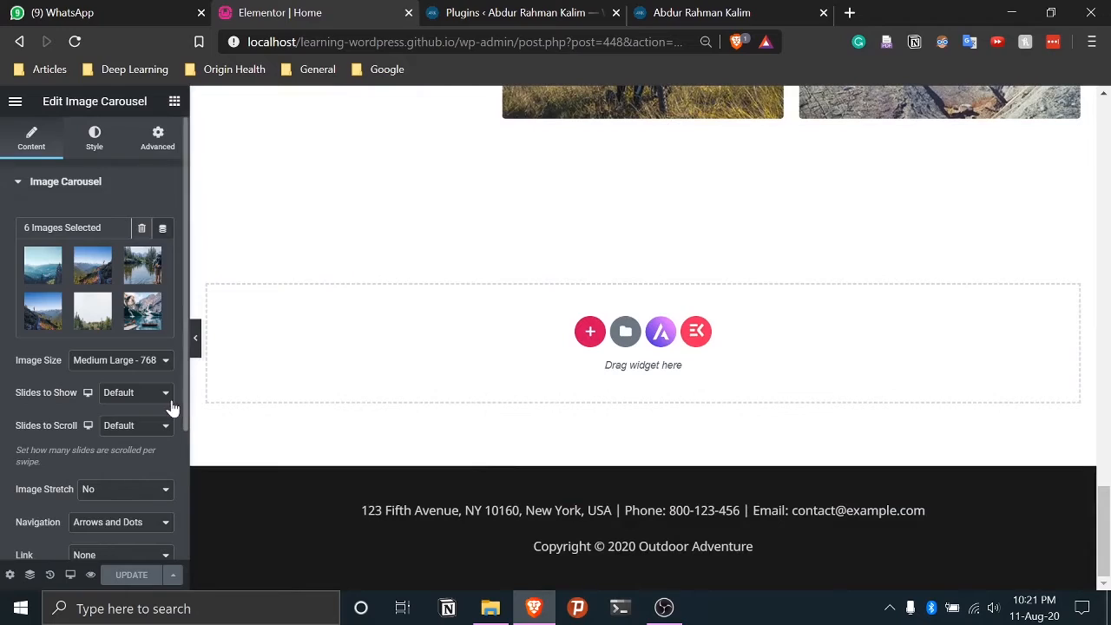
{"action": "scroll", "coordinate": [580, 430], "scroll_direction": "up", "scroll_amount": 15}
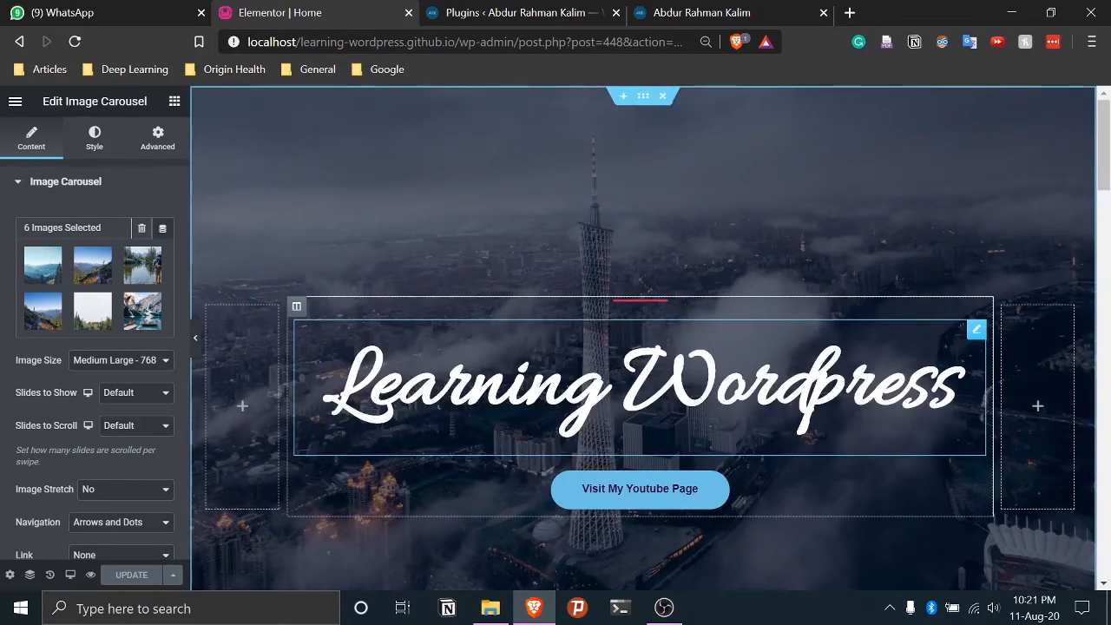
{"action": "scroll", "coordinate": [623, 411], "scroll_direction": "down", "scroll_amount": 15}
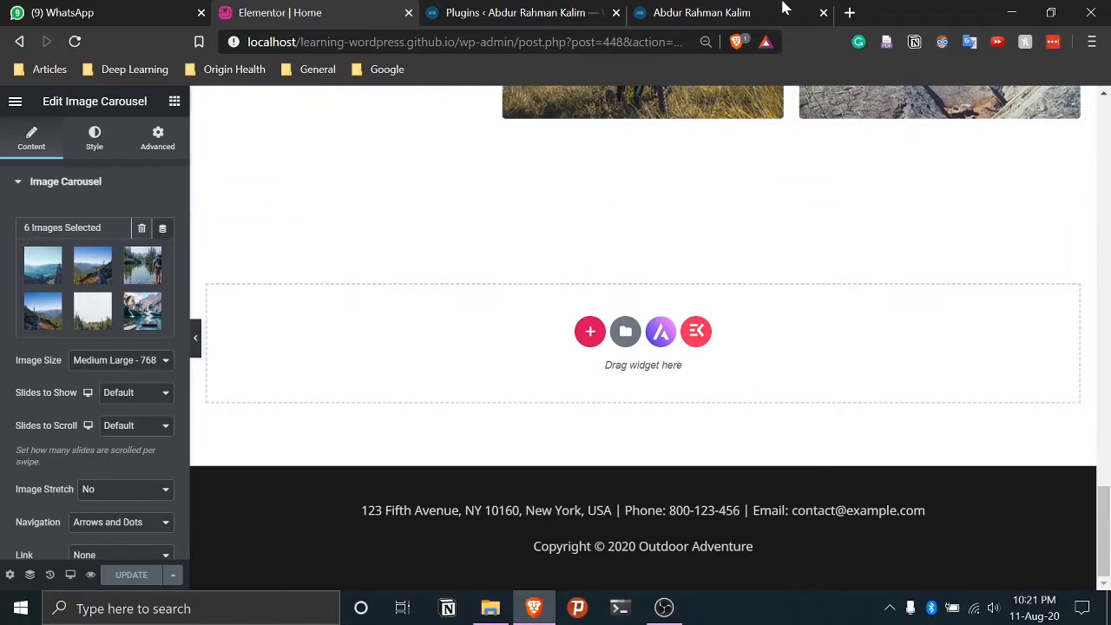
Switch to the live portfolio site and examine its home page from the hero section to the footer
{"action": "left_click", "coordinate": [775, 7]}
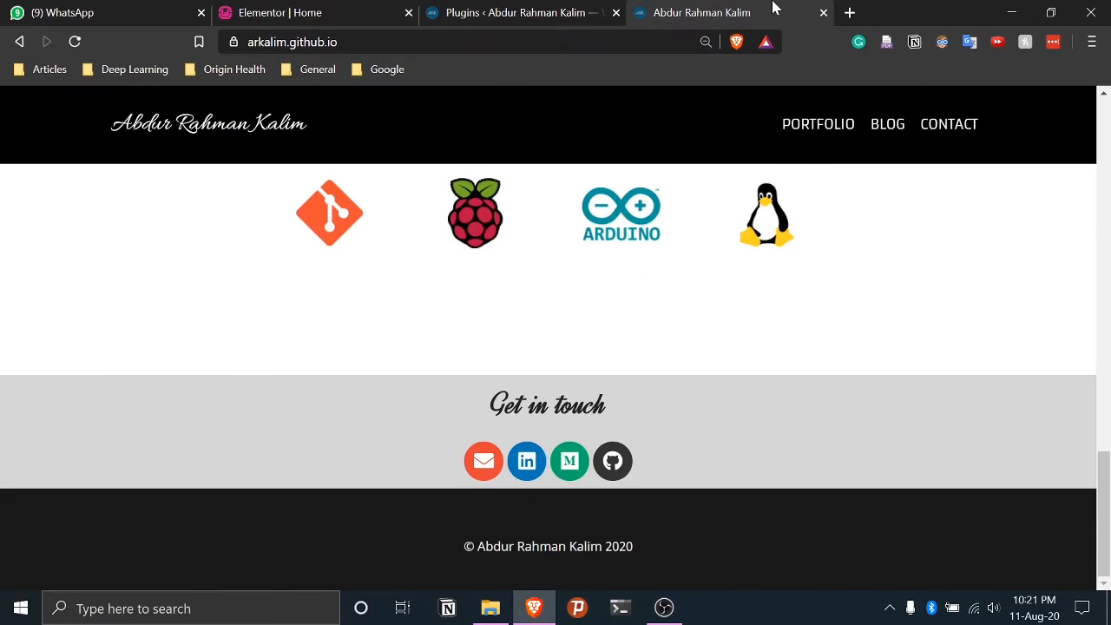
{"action": "scroll", "coordinate": [756, 309], "scroll_direction": "up", "scroll_amount": 15}
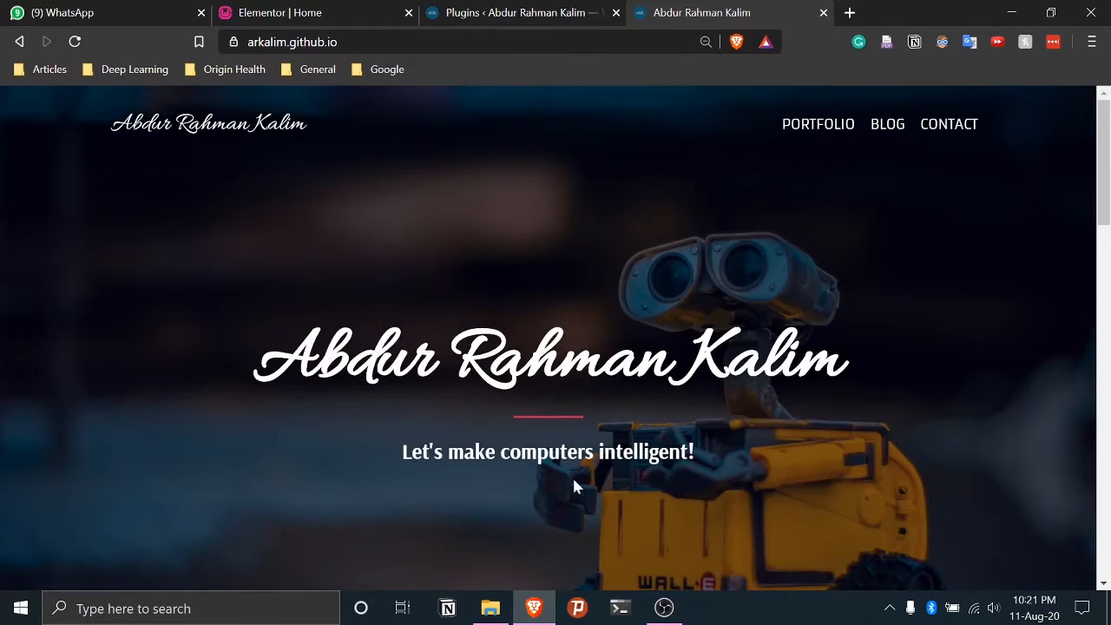
{"action": "scroll", "coordinate": [816, 301], "scroll_direction": "down", "scroll_amount": 15}
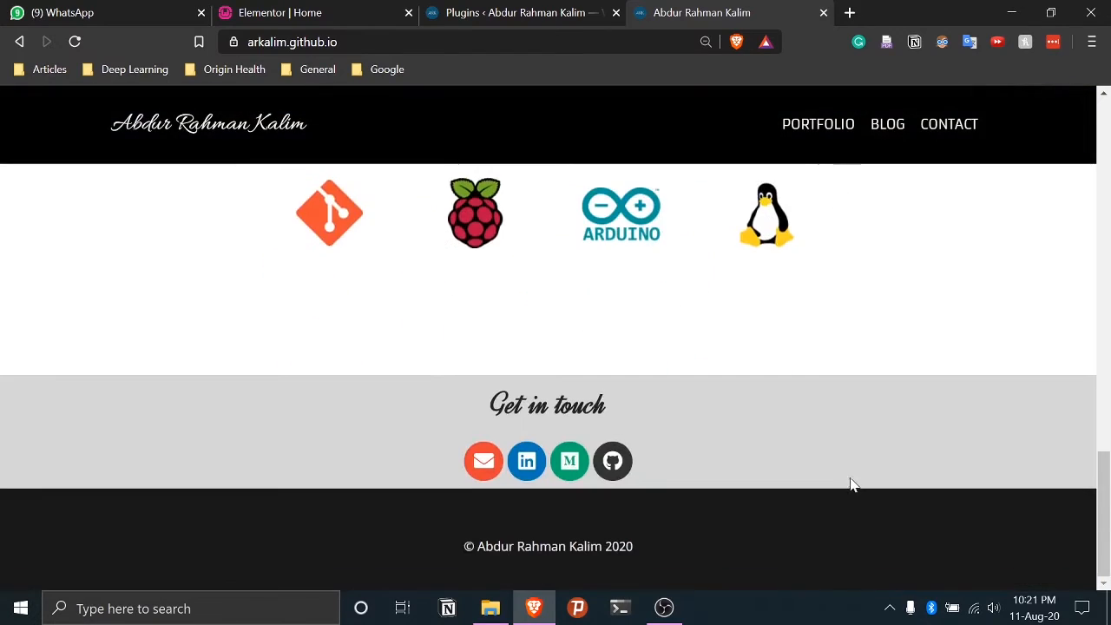
{"action": "scroll", "coordinate": [840, 486], "scroll_direction": "up", "scroll_amount": 10}
{"action": "scroll", "coordinate": [838, 485], "scroll_direction": "up", "scroll_amount": 5}
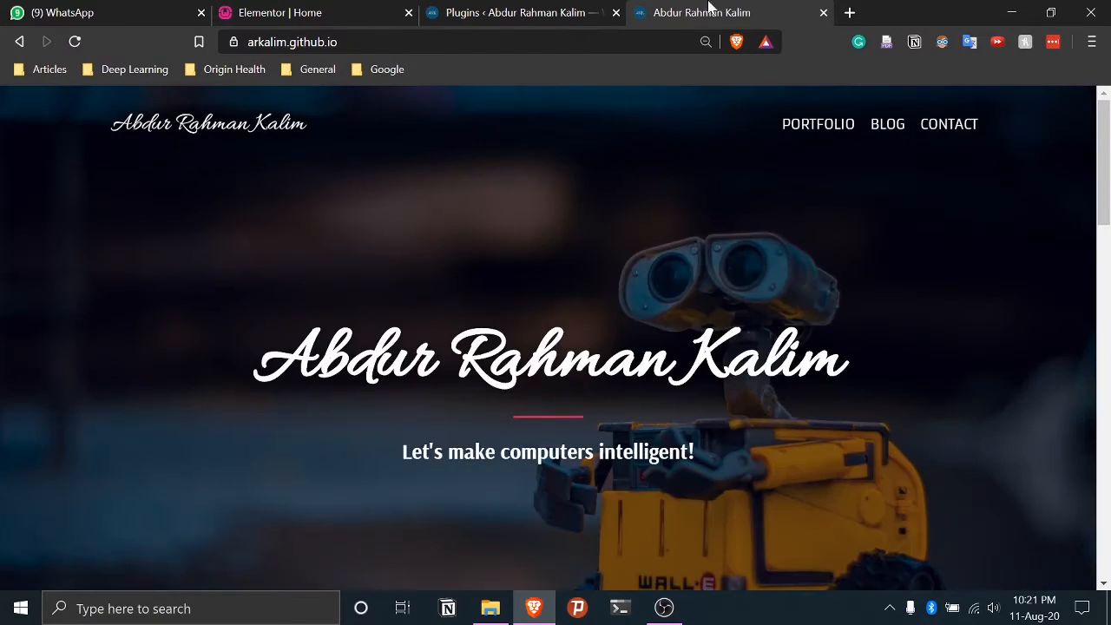
Close the WordPress Plugins page, keeping the Elementor editor and the live portfolio site open
{"action": "left_click", "coordinate": [568, 10]}
{"action": "scroll", "coordinate": [528, 284], "scroll_direction": "up", "scroll_amount": 5}
{"action": "left_click", "coordinate": [271, 7]}
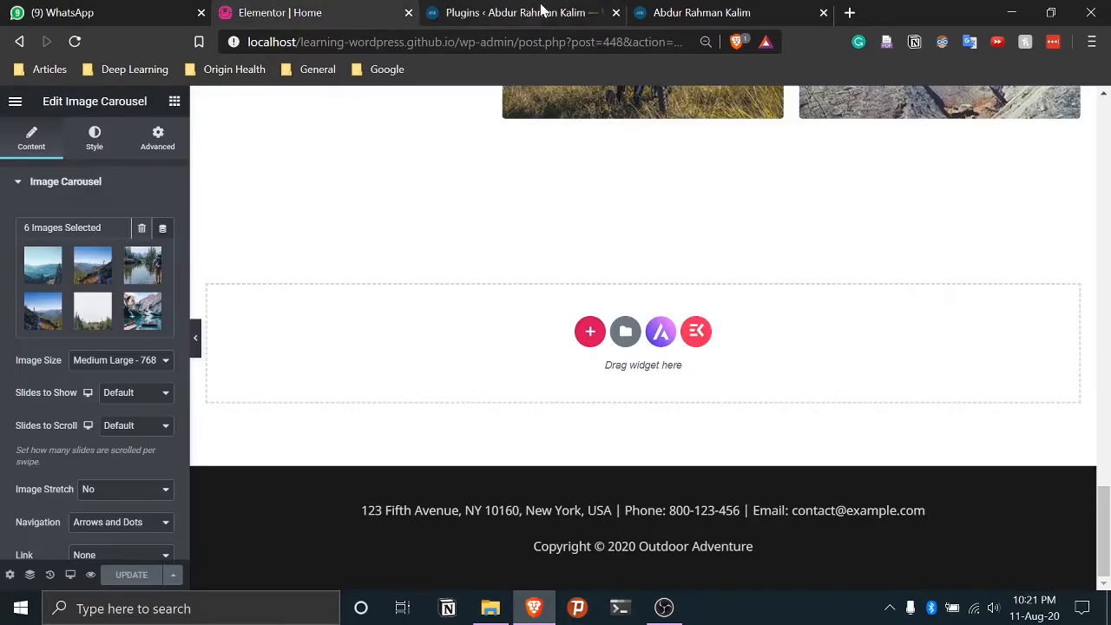
{"action": "left_click", "coordinate": [547, 7]}
{"action": "left_click", "coordinate": [616, 12]}
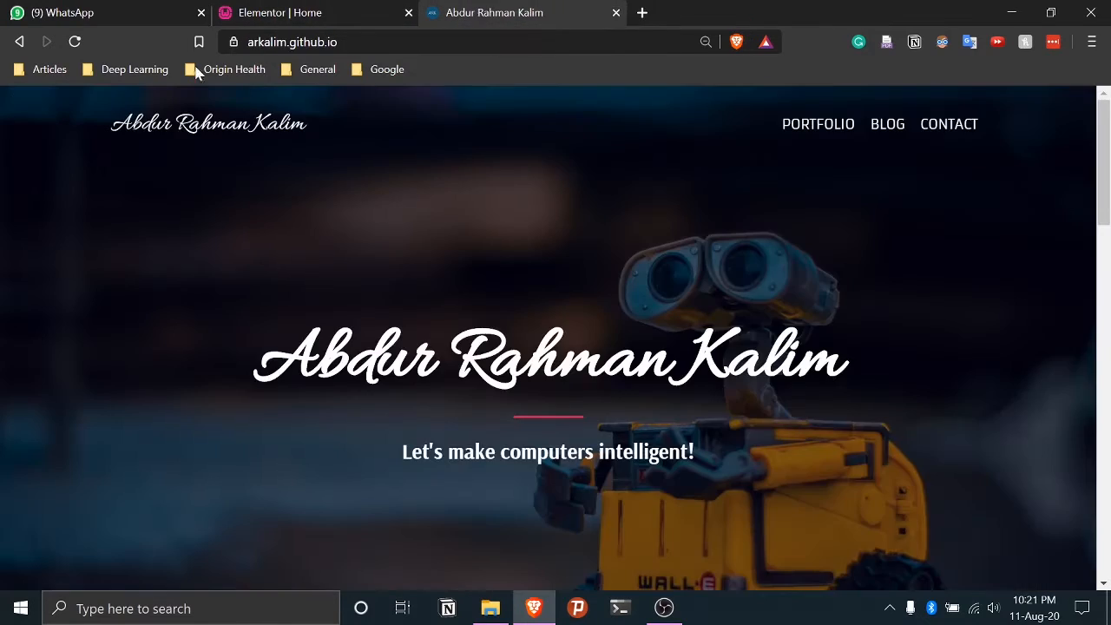
Compare the Elementor home page with the live portfolio site, examining the site's About Myself section
{"action": "left_click", "coordinate": [261, 18]}
{"action": "scroll", "coordinate": [525, 408], "scroll_direction": "up", "scroll_amount": 10}
{"action": "scroll", "coordinate": [531, 418], "scroll_direction": "up", "scroll_amount": 5}
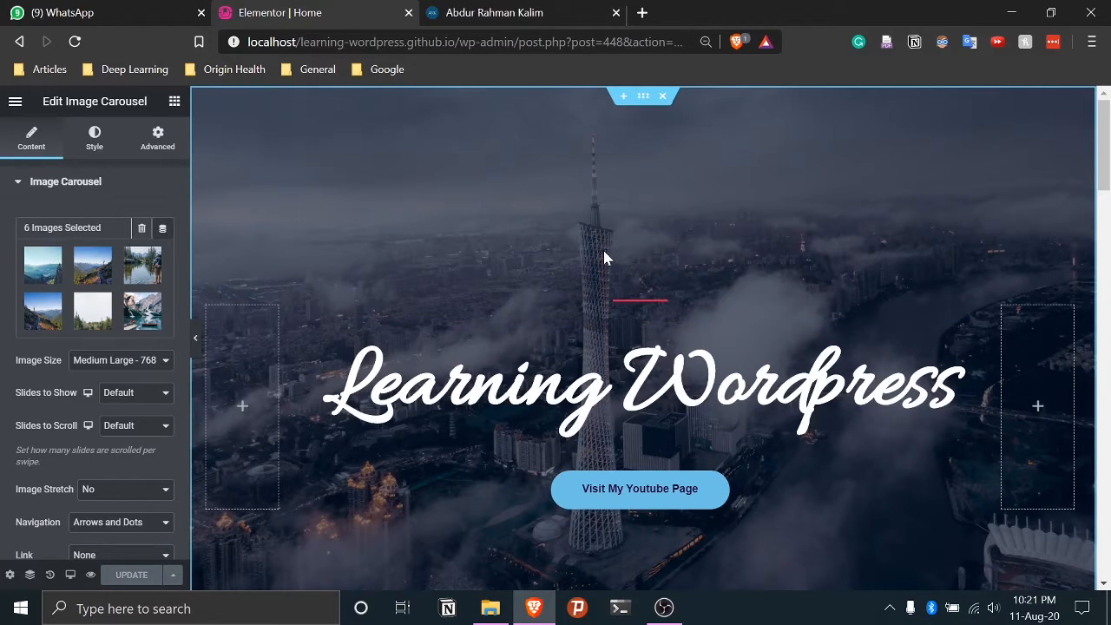
{"action": "left_click", "coordinate": [503, 17]}
{"action": "scroll", "coordinate": [594, 389], "scroll_direction": "down", "scroll_amount": 8}
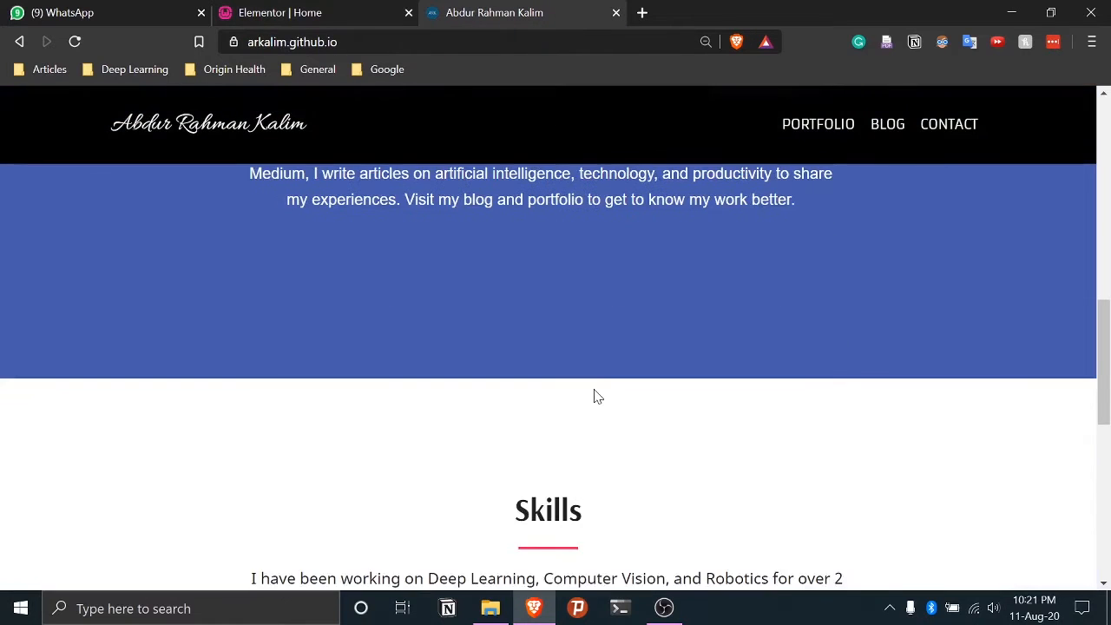
{"action": "scroll", "coordinate": [593, 388], "scroll_direction": "up", "scroll_amount": 1}
{"action": "scroll", "coordinate": [594, 396], "scroll_direction": "up", "scroll_amount": 1}
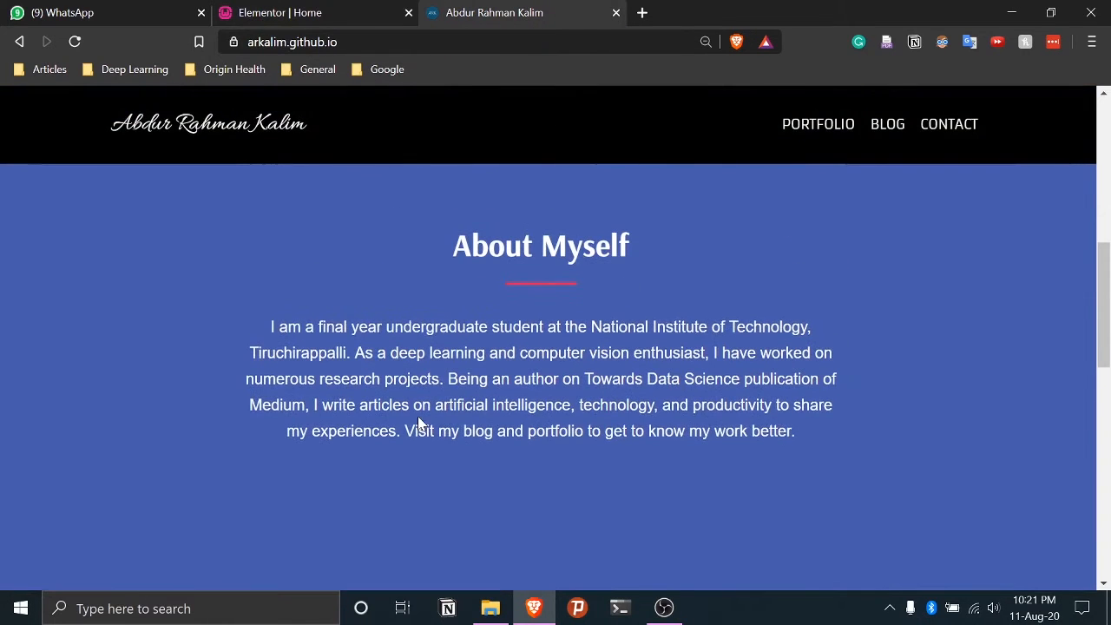
Examine the Gallery and Explore the World sections of the home page in the Elementor editor
{"action": "left_click", "coordinate": [347, 12]}
{"action": "scroll", "coordinate": [520, 442], "scroll_direction": "down", "scroll_amount": 5}
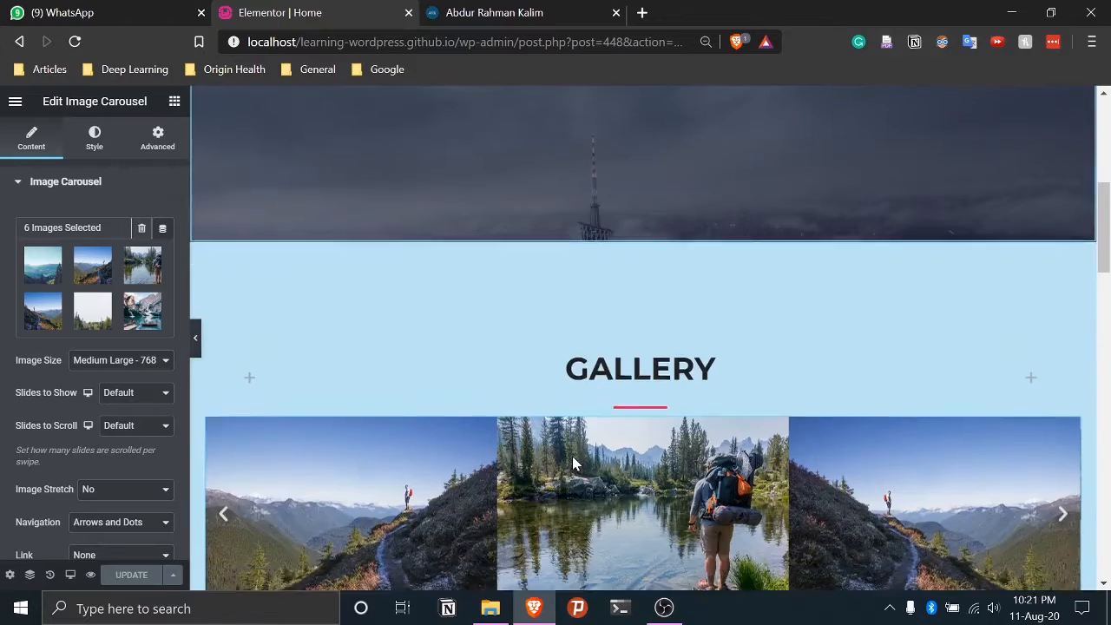
{"action": "scroll", "coordinate": [572, 464], "scroll_direction": "down", "scroll_amount": 3}
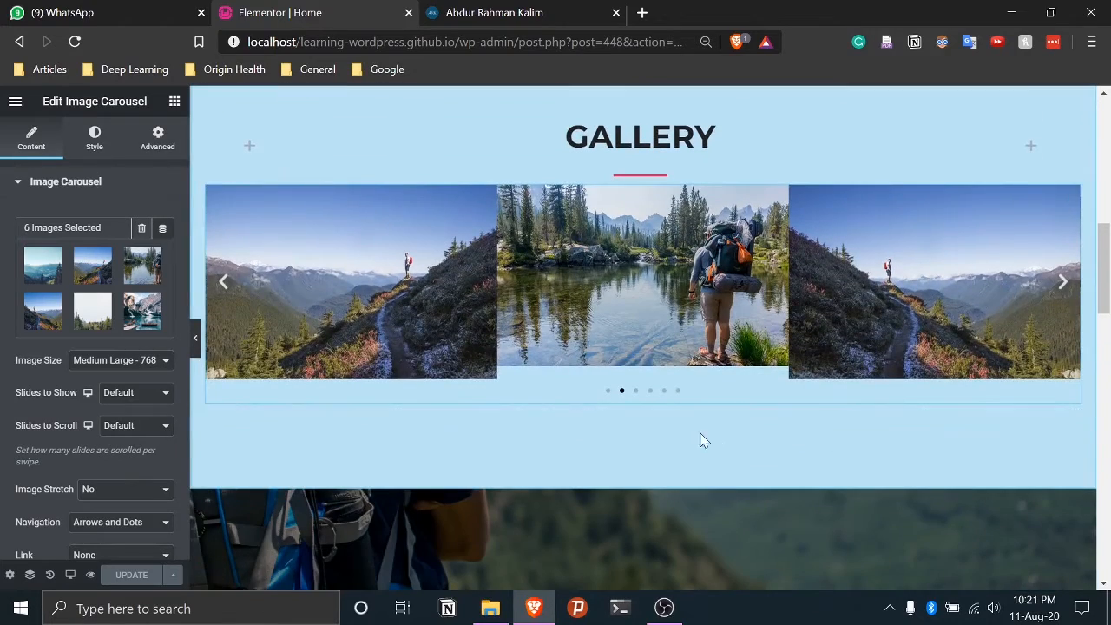
{"action": "scroll", "coordinate": [685, 367], "scroll_direction": "down", "scroll_amount": 5}
{"action": "scroll", "coordinate": [625, 417], "scroll_direction": "up", "scroll_amount": 3}
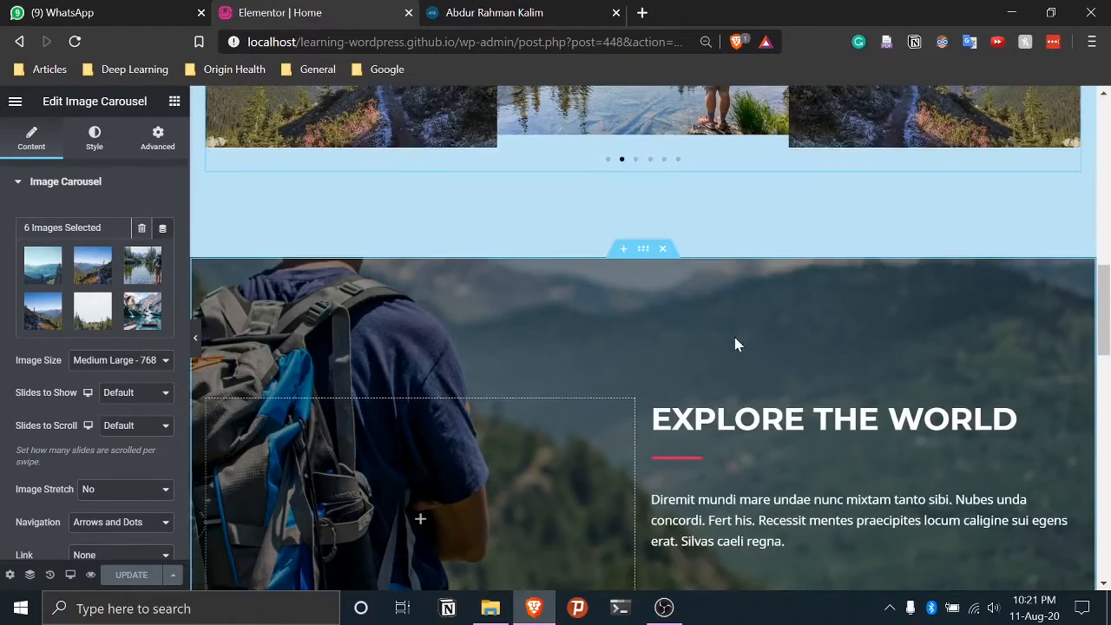
{"action": "scroll", "coordinate": [848, 236], "scroll_direction": "down", "scroll_amount": 2}
{"action": "scroll", "coordinate": [853, 370], "scroll_direction": "up", "scroll_amount": 2}
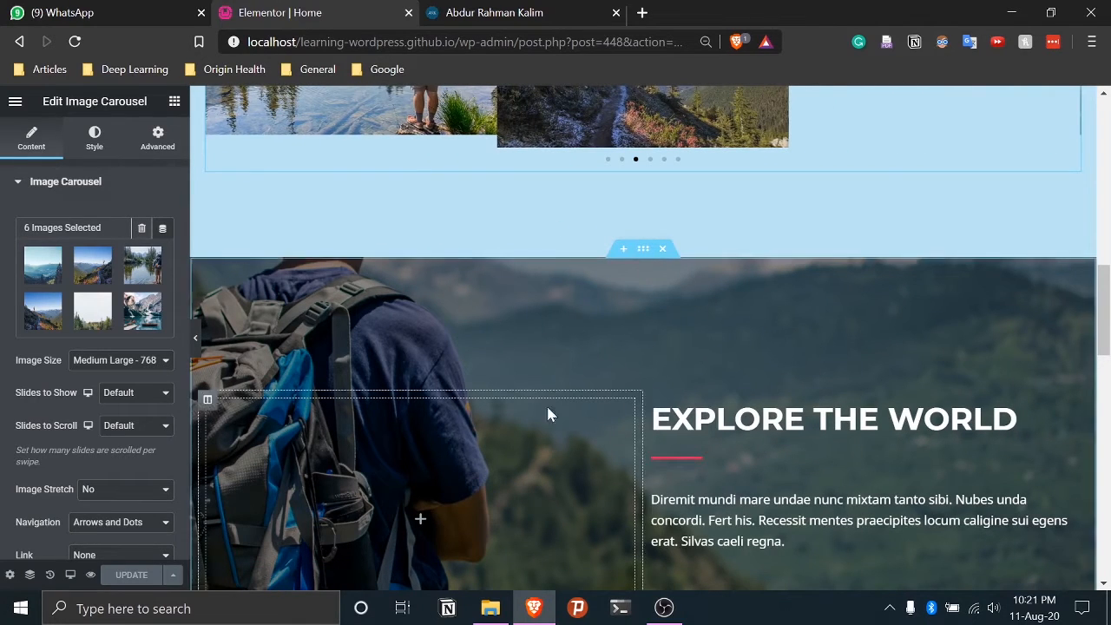
{"action": "scroll", "coordinate": [571, 395], "scroll_direction": "down", "scroll_amount": 4}
{"action": "scroll", "coordinate": [571, 399], "scroll_direction": "up", "scroll_amount": 3}
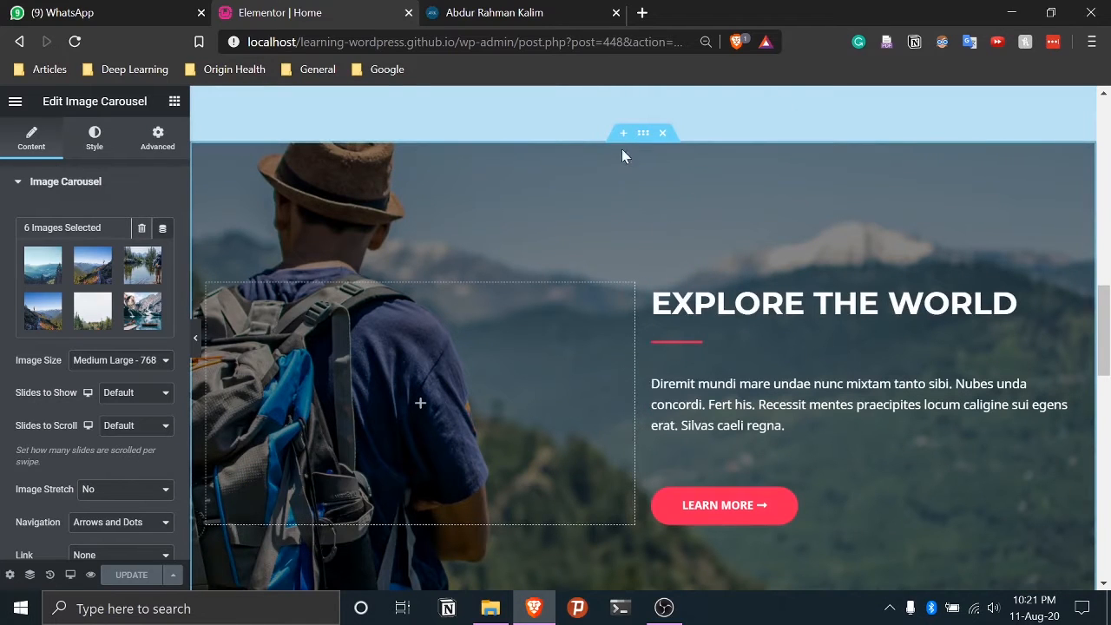
Remove the background image from the Explore the World section and set its background color to white
{"action": "left_click", "coordinate": [642, 139]}
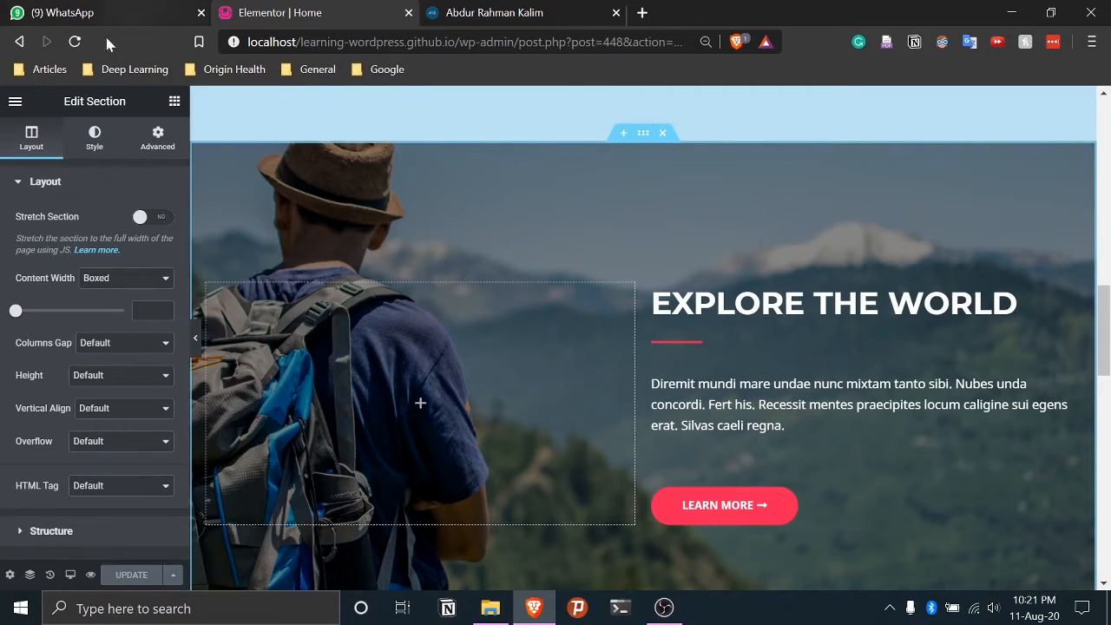
{"action": "left_click", "coordinate": [94, 137]}
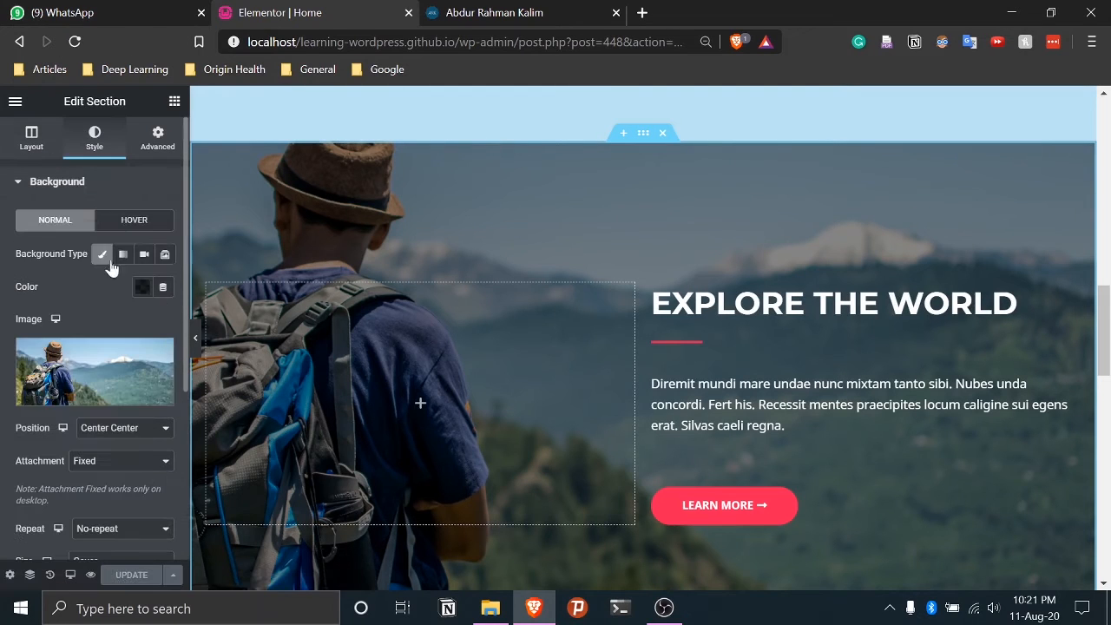
{"action": "left_click", "coordinate": [155, 354]}
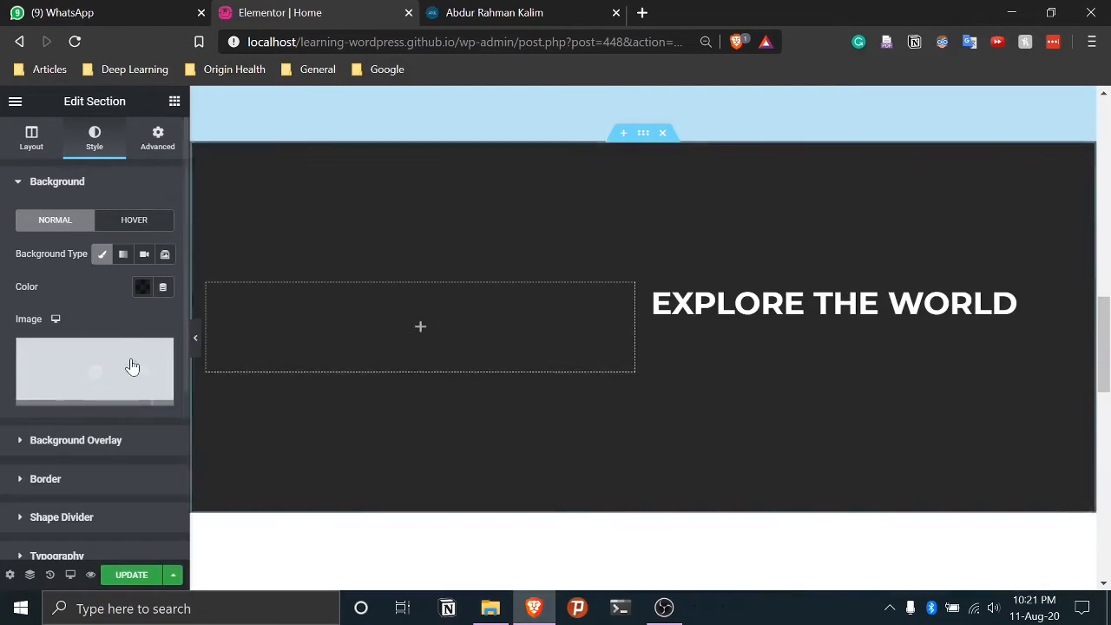
{"action": "left_click", "coordinate": [141, 287]}
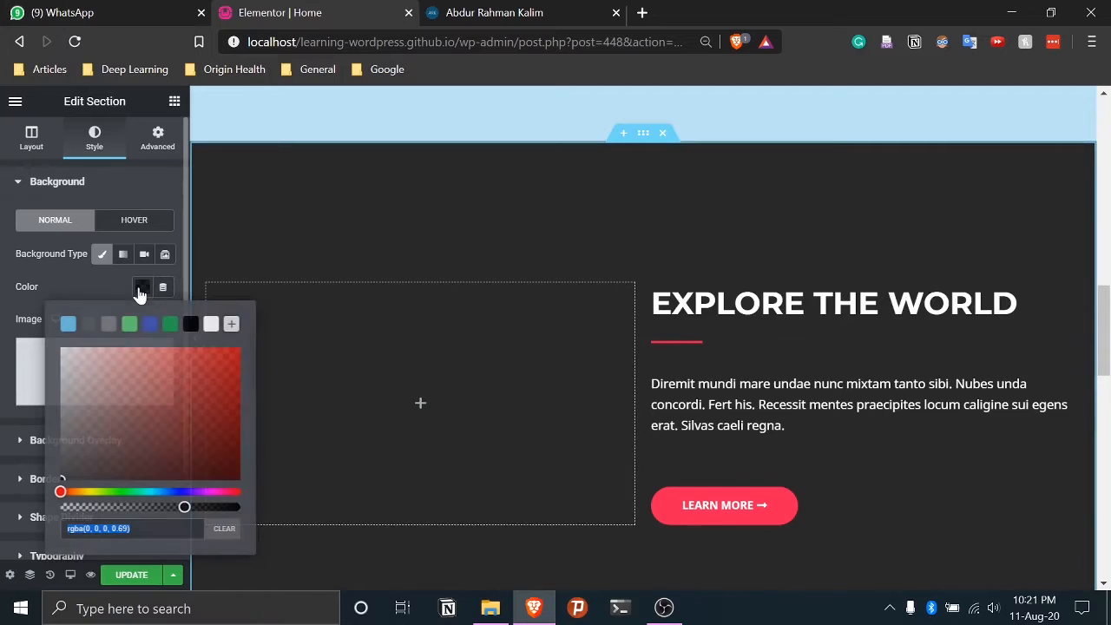
{"action": "left_click", "coordinate": [208, 326]}
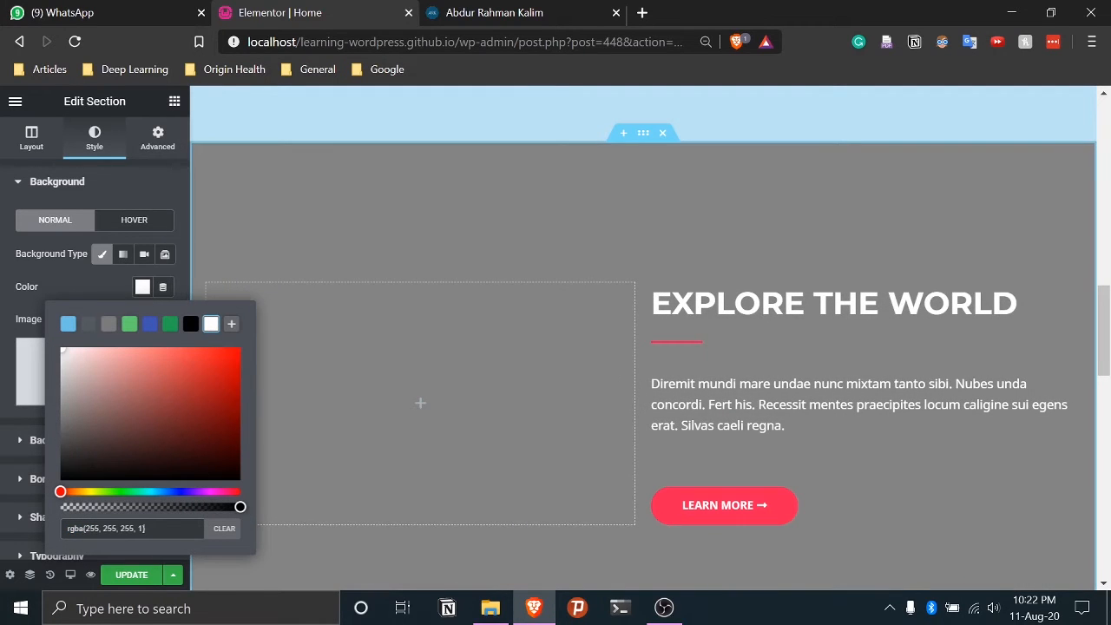
{"action": "left_click", "coordinate": [98, 269]}
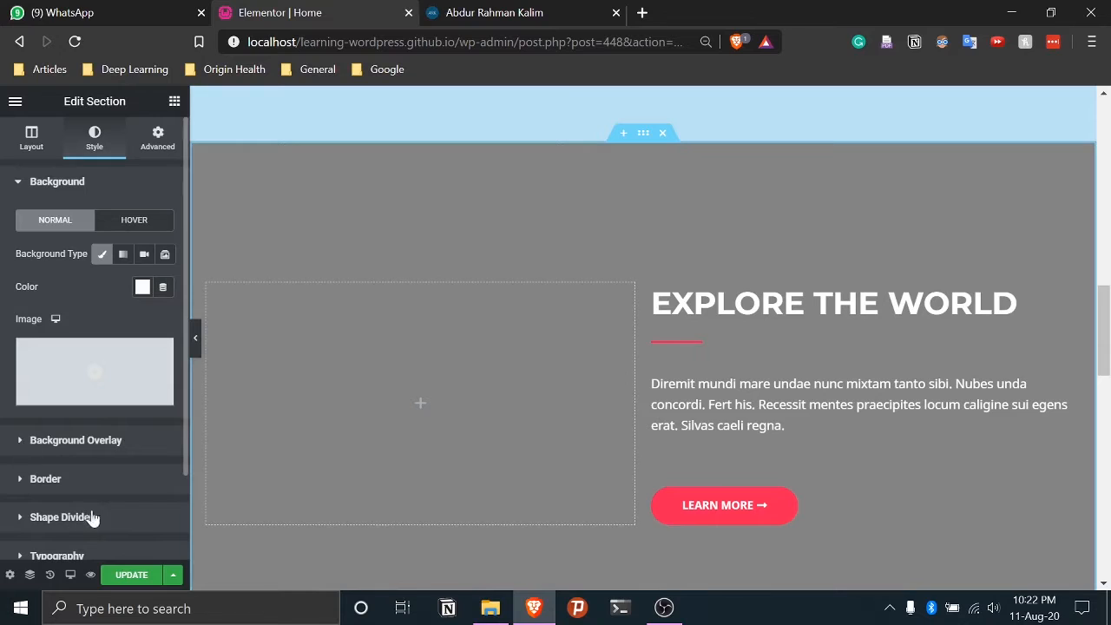
Clear the background overlay color of the Explore the World section
{"action": "left_click", "coordinate": [87, 440]}
{"action": "scroll", "coordinate": [99, 473], "scroll_direction": "down", "scroll_amount": 2}
{"action": "scroll", "coordinate": [100, 473], "scroll_direction": "up", "scroll_amount": 2}
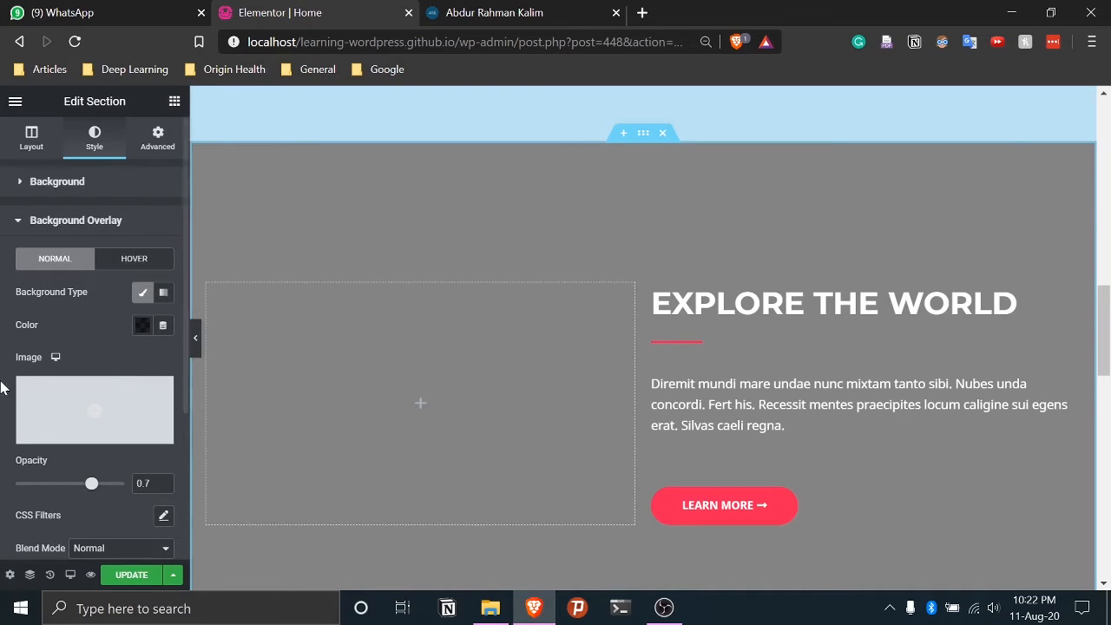
{"action": "left_click", "coordinate": [142, 324]}
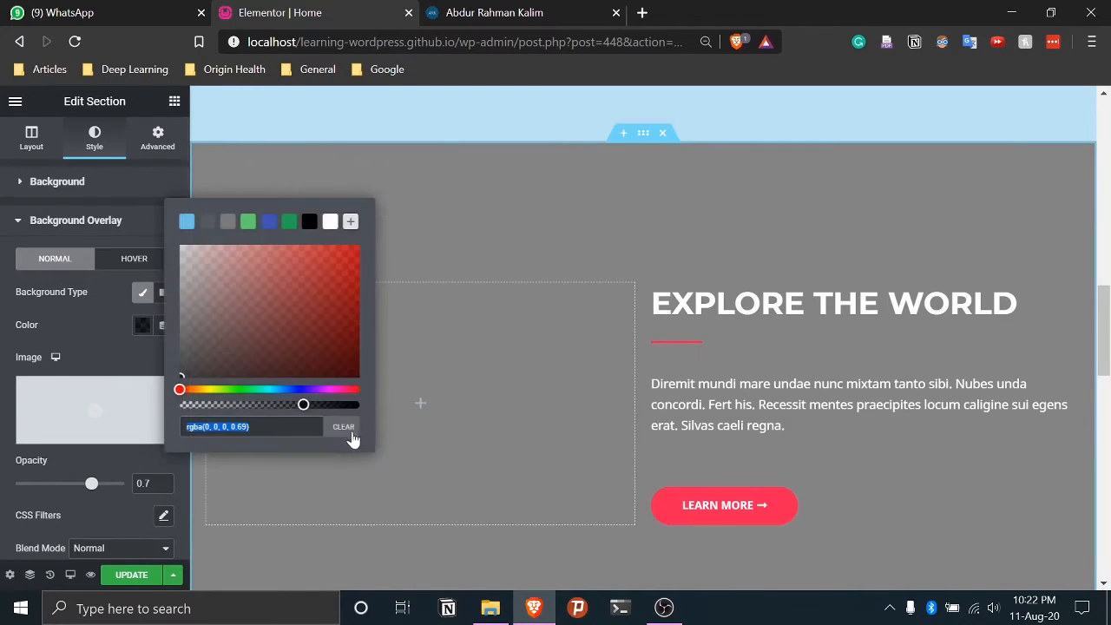
{"action": "left_click", "coordinate": [347, 430]}
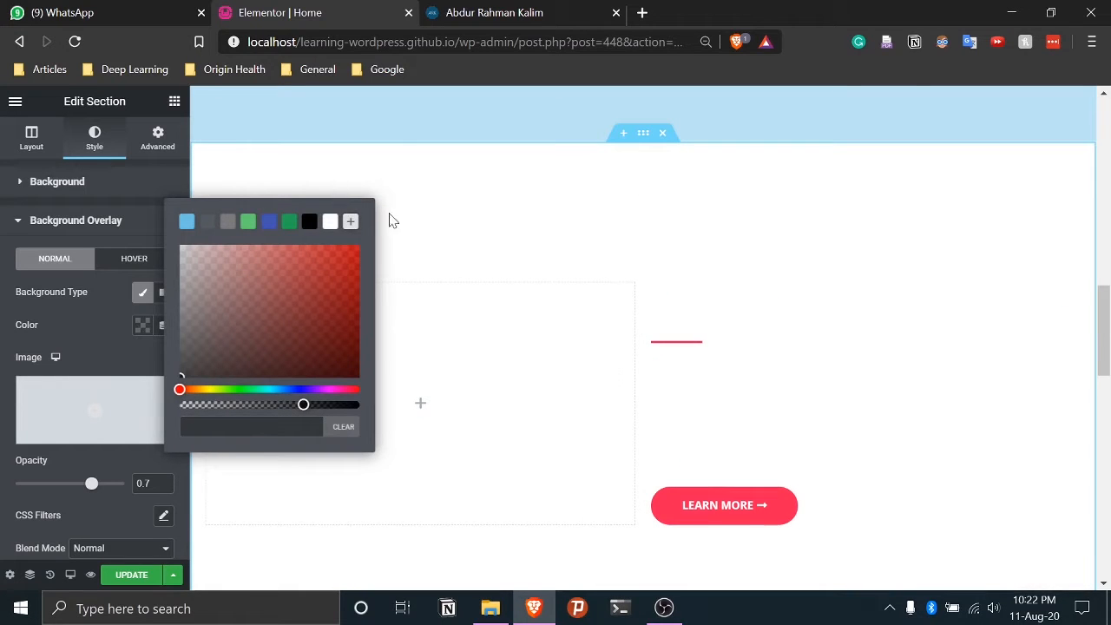
{"action": "left_click", "coordinate": [145, 284]}
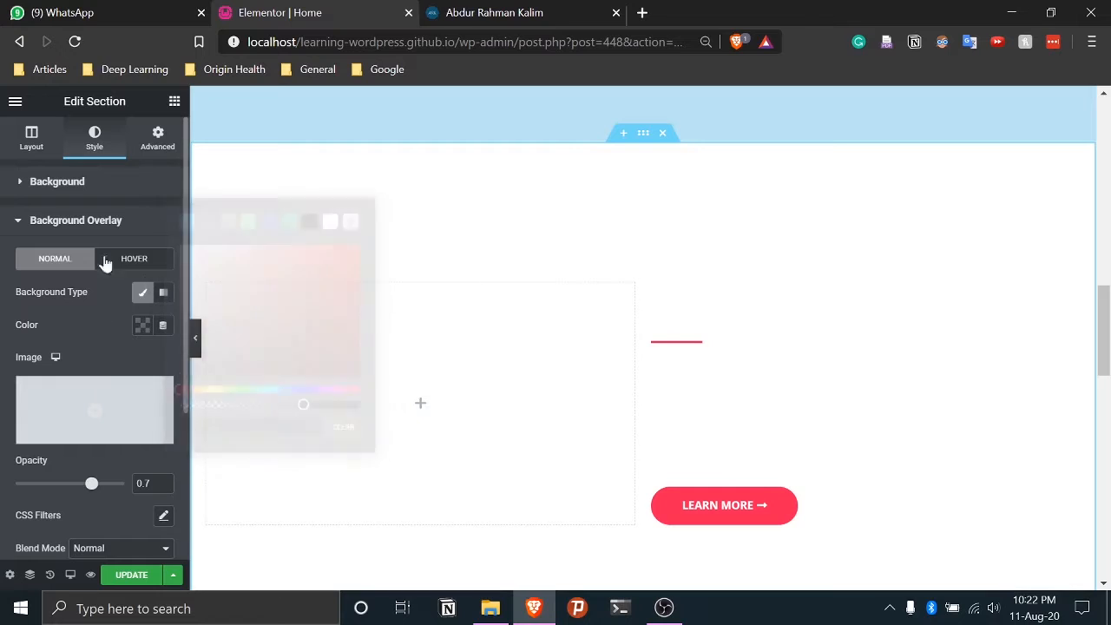
{"action": "left_click", "coordinate": [19, 224]}
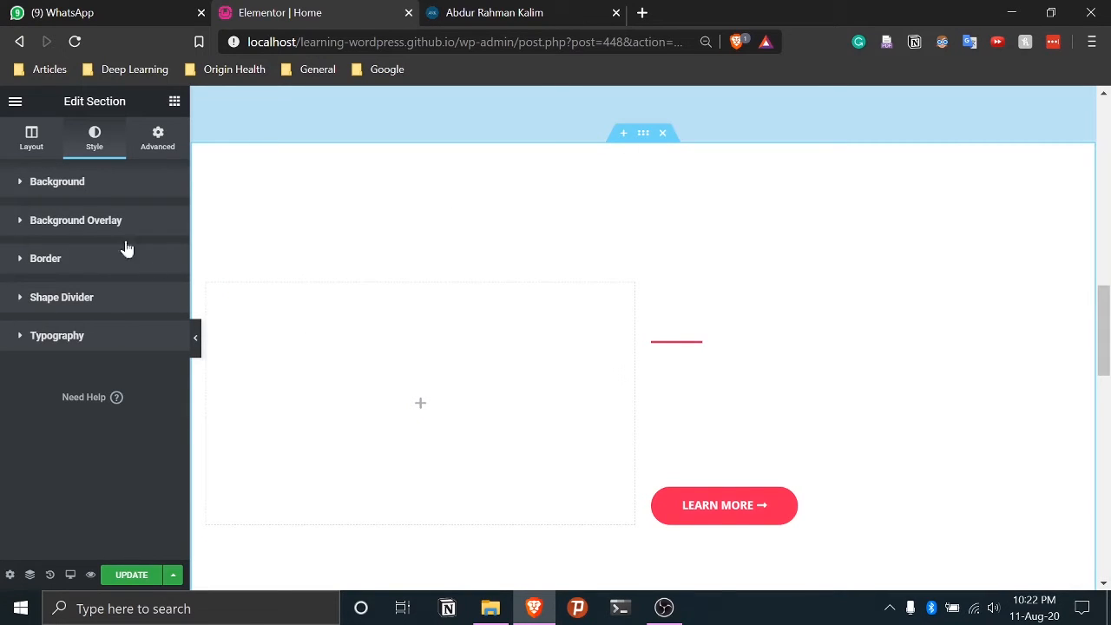
Set the Explore the World section's background color to the grey #919191
{"action": "left_click", "coordinate": [21, 184]}
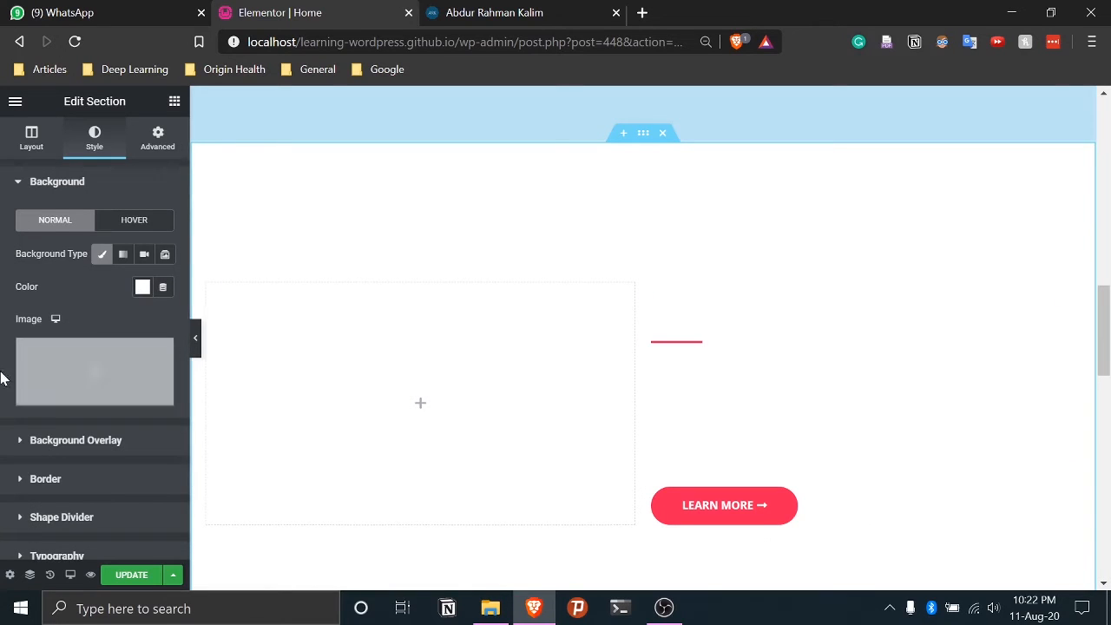
{"action": "left_click", "coordinate": [142, 289]}
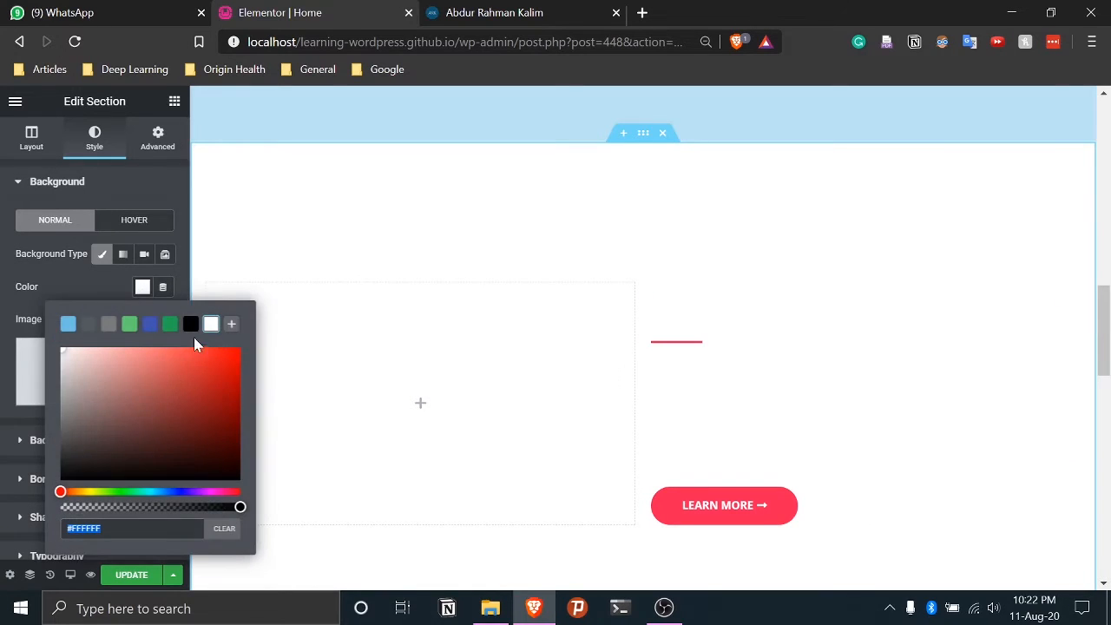
{"action": "mouse_move", "coordinate": [58, 353]}
{"action": "left_mouse_down"}
{"action": "mouse_move", "coordinate": [60, 441]}
{"action": "mouse_move", "coordinate": [62, 404]}
{"action": "left_mouse_up"}
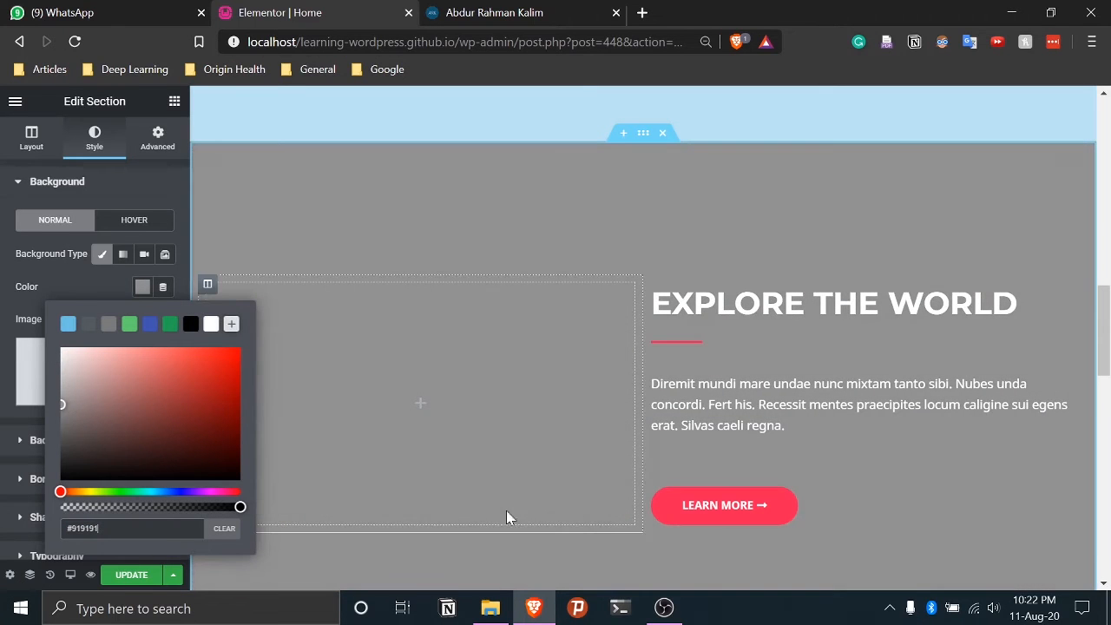
{"action": "left_click", "coordinate": [75, 293]}
Delete the empty column beside the Explore the World text
{"action": "scroll", "coordinate": [613, 224], "scroll_direction": "up", "scroll_amount": 3}
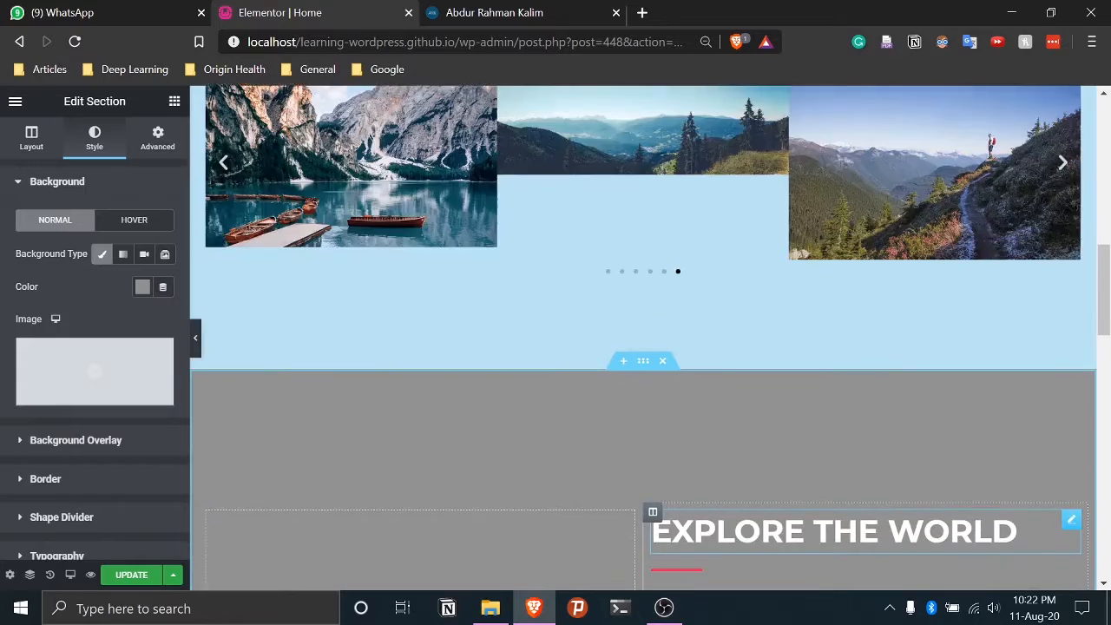
{"action": "scroll", "coordinate": [677, 315], "scroll_direction": "down", "scroll_amount": 1}
{"action": "scroll", "coordinate": [678, 316], "scroll_direction": "up", "scroll_amount": 8}
{"action": "scroll", "coordinate": [676, 454], "scroll_direction": "down", "scroll_amount": 3}
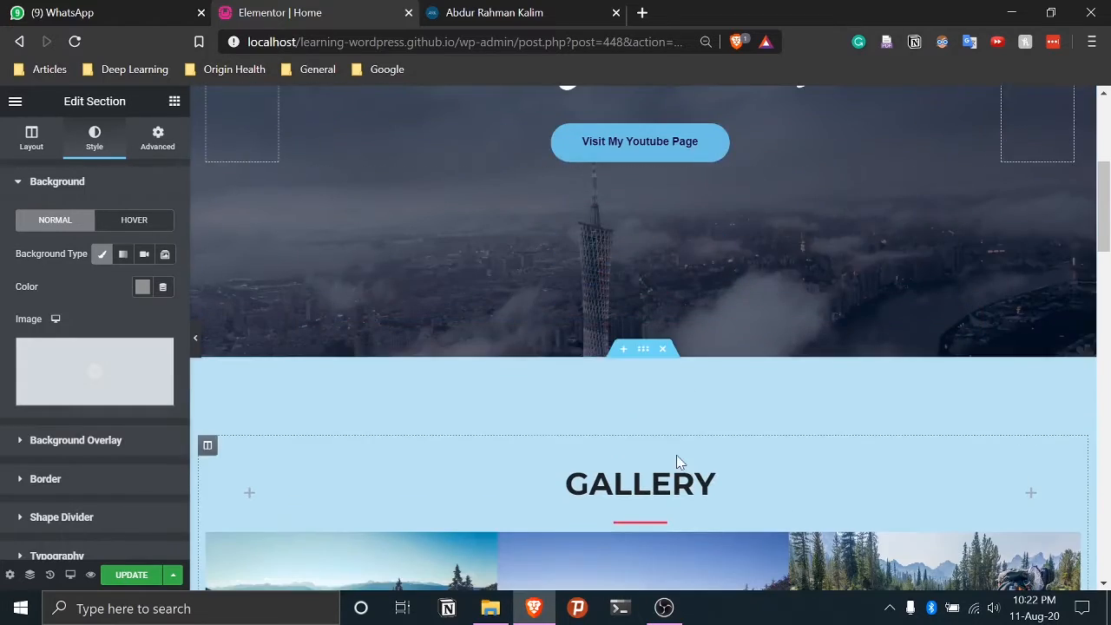
{"action": "scroll", "coordinate": [676, 455], "scroll_direction": "down", "scroll_amount": 3}
{"action": "scroll", "coordinate": [657, 303], "scroll_direction": "down", "scroll_amount": 4}
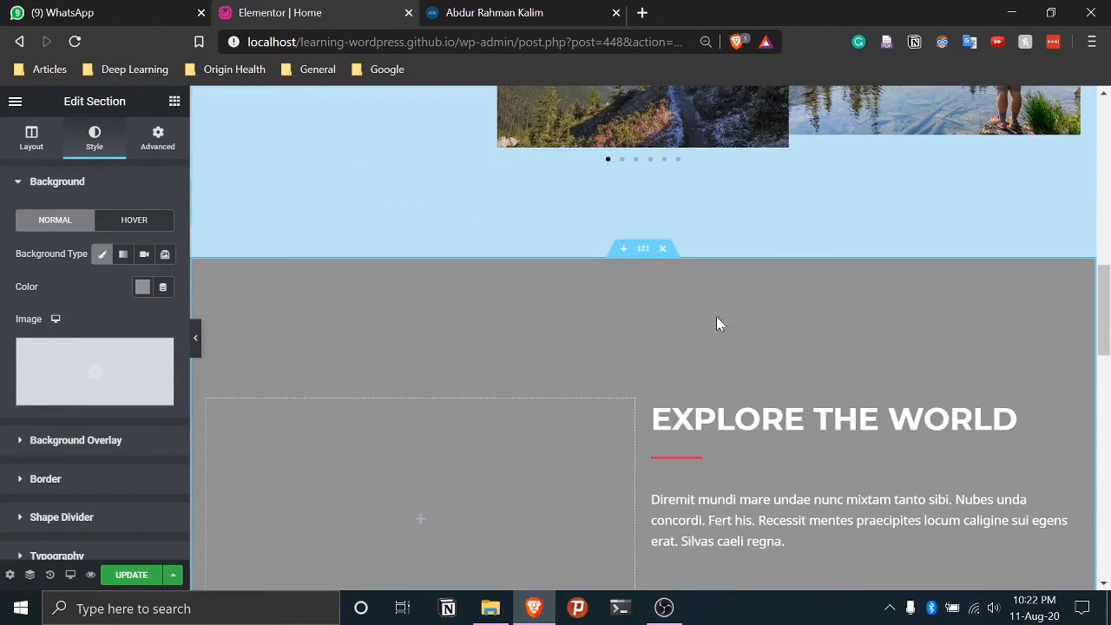
{"action": "scroll", "coordinate": [588, 369], "scroll_direction": "up", "scroll_amount": 1}
{"action": "scroll", "coordinate": [577, 400], "scroll_direction": "down", "scroll_amount": 3}
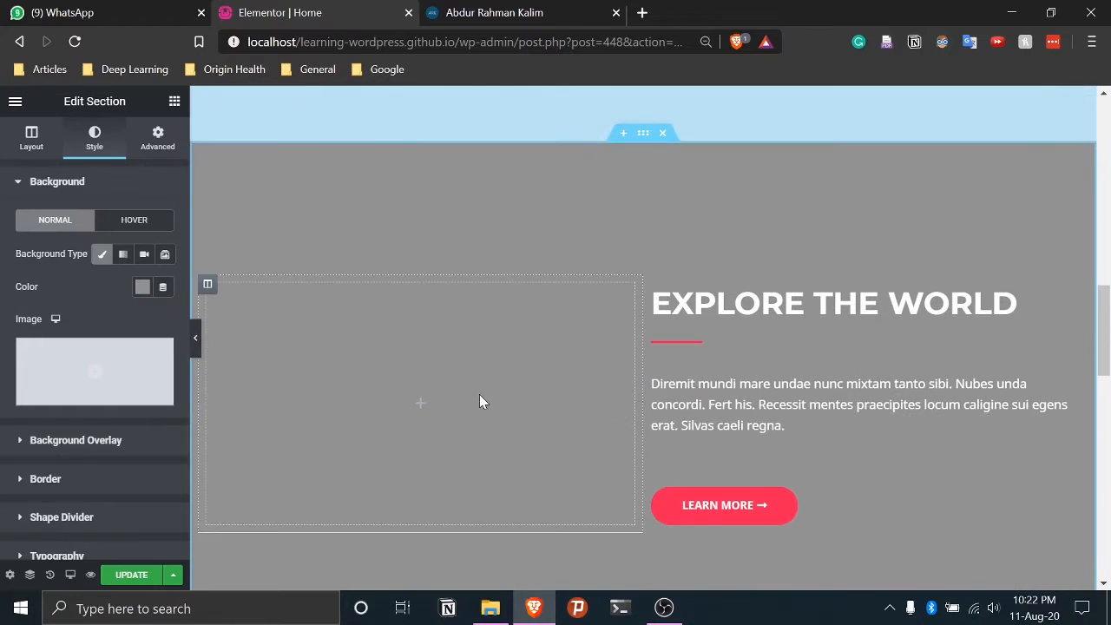
{"action": "right_click", "coordinate": [392, 341]}
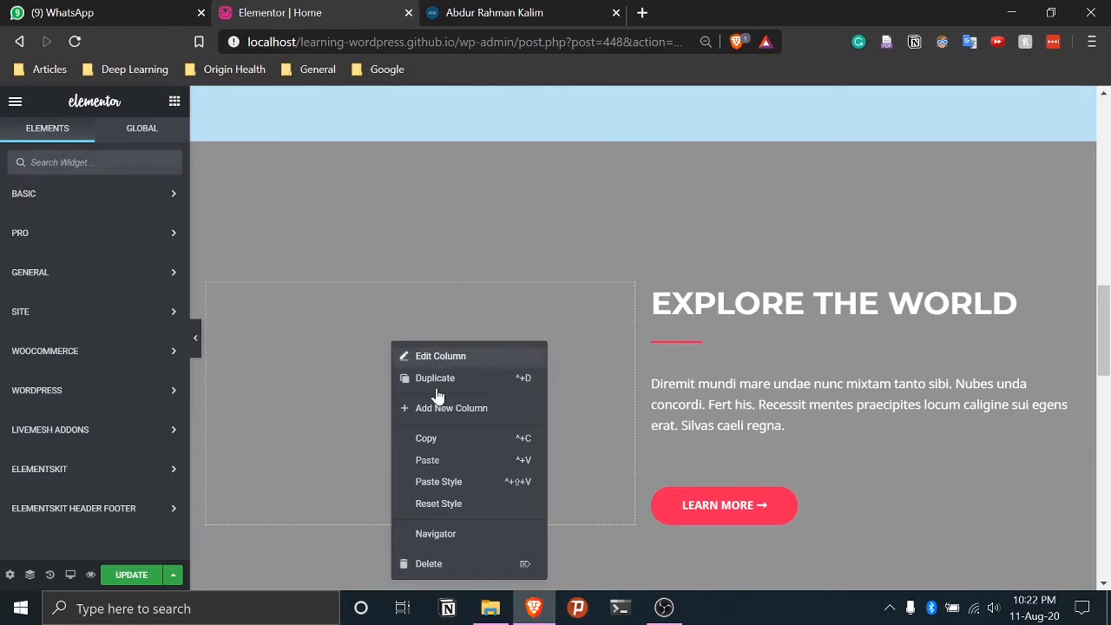
{"action": "left_click", "coordinate": [431, 564]}
Copy the inner section that holds the Gallery heading and its divider
{"action": "scroll", "coordinate": [533, 258], "scroll_direction": "up", "scroll_amount": 5}
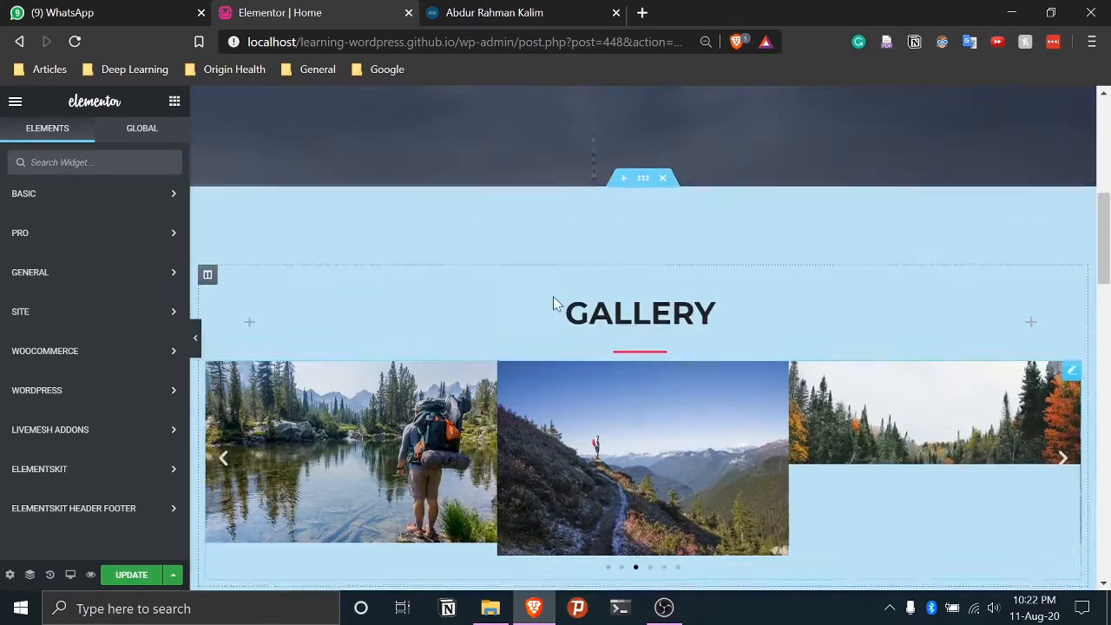
{"action": "scroll", "coordinate": [677, 417], "scroll_direction": "down", "scroll_amount": 4}
{"action": "scroll", "coordinate": [667, 390], "scroll_direction": "up", "scroll_amount": 4}
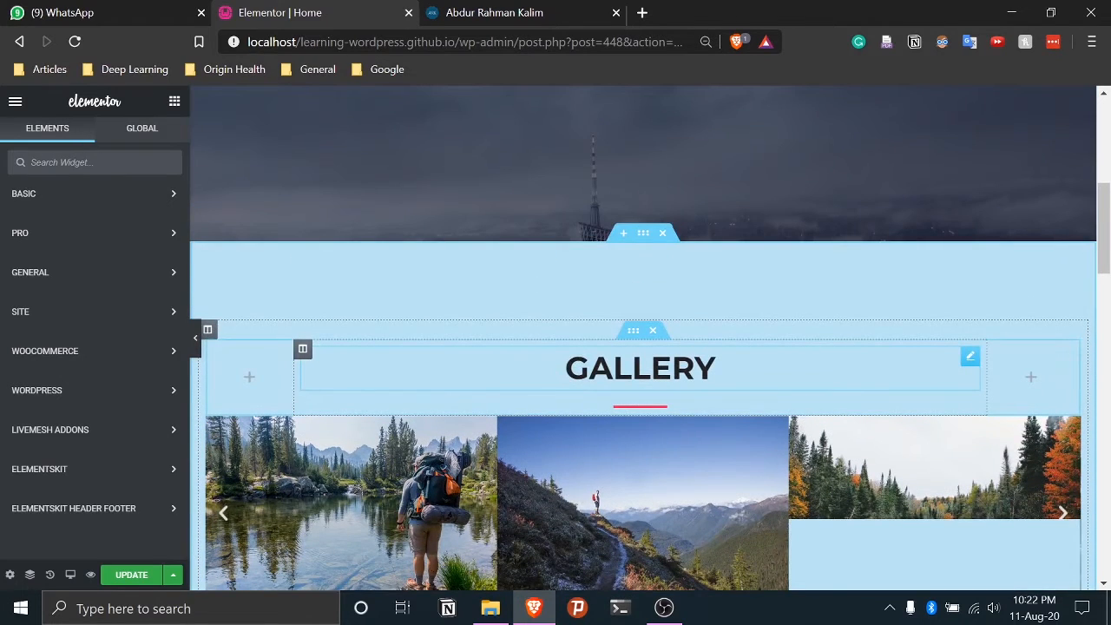
{"action": "scroll", "coordinate": [638, 348], "scroll_direction": "down", "scroll_amount": 2}
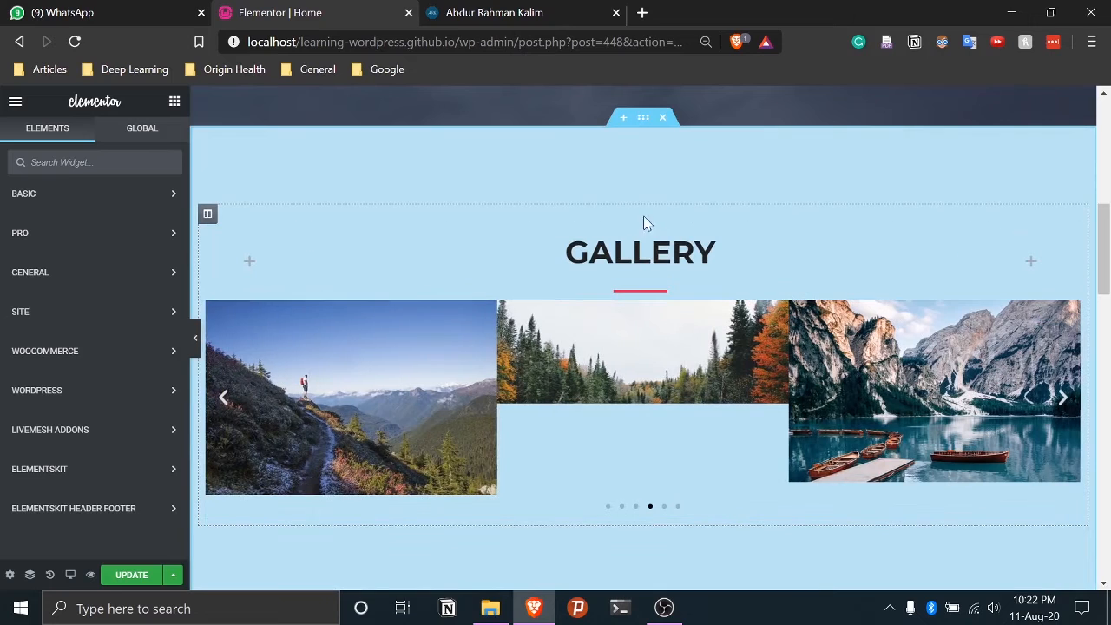
{"action": "left_click", "coordinate": [631, 217]}
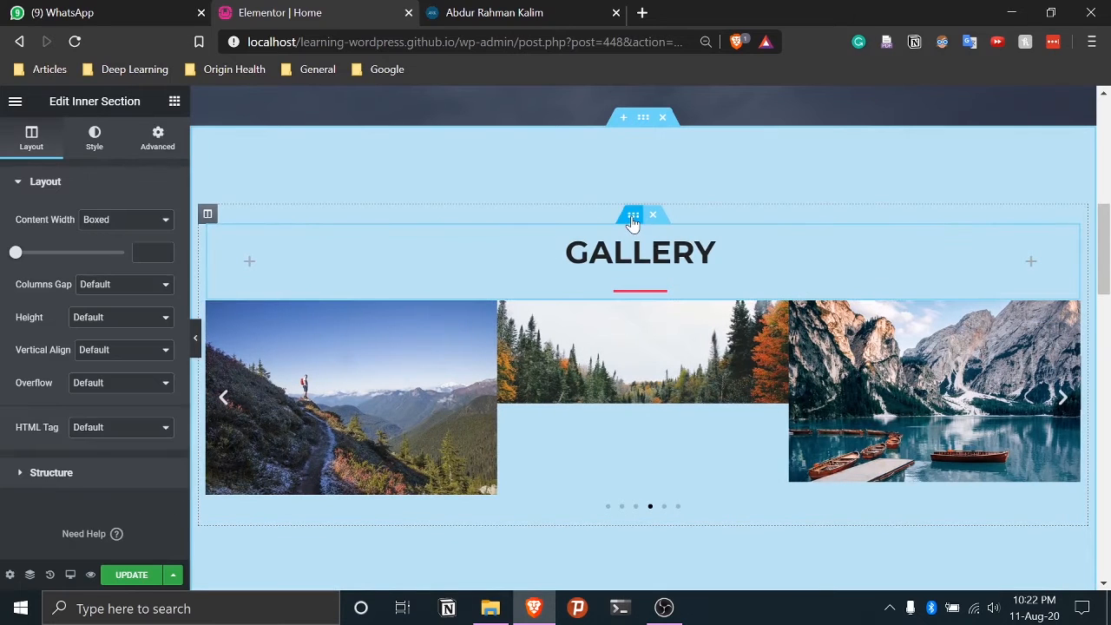
{"action": "right_click", "coordinate": [632, 223]}
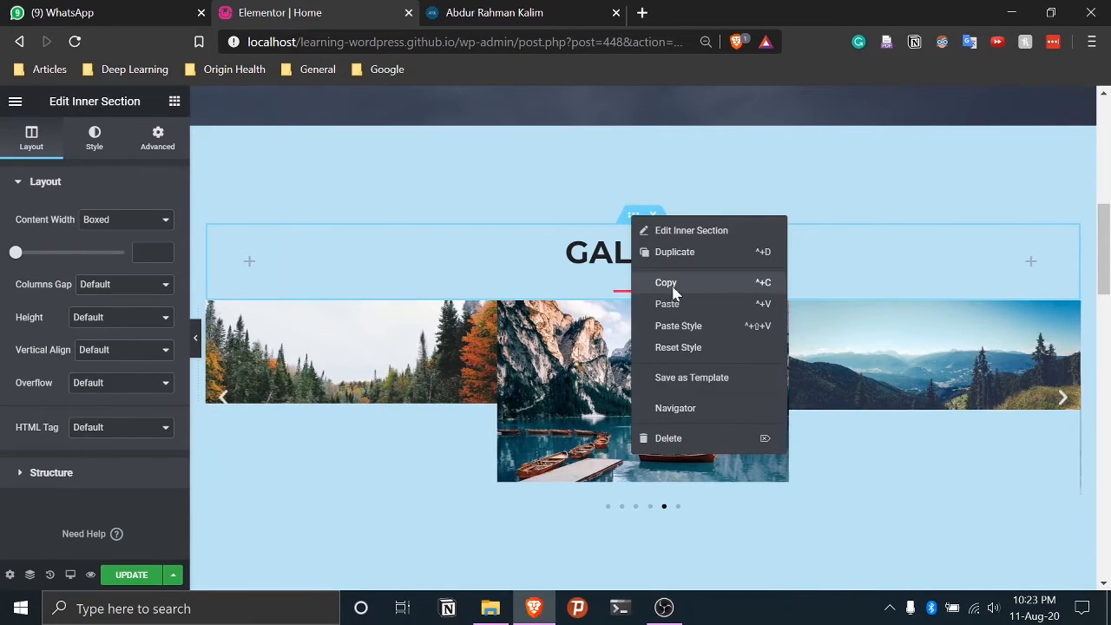
{"action": "left_click", "coordinate": [665, 283]}
{"action": "scroll", "coordinate": [620, 403], "scroll_direction": "down", "scroll_amount": 8}
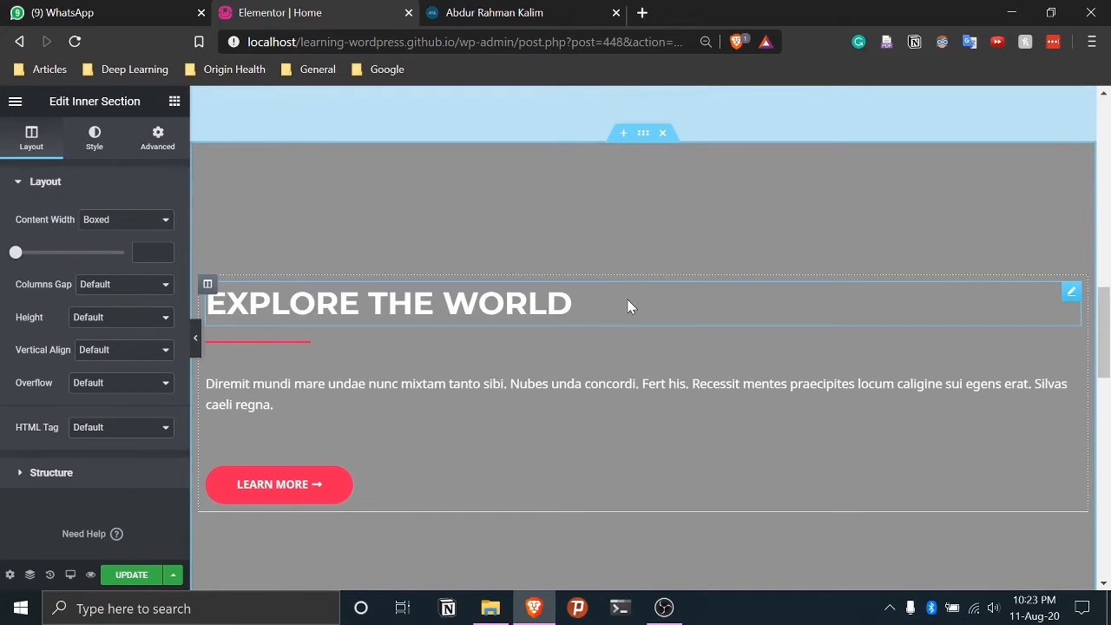
{"action": "left_click", "coordinate": [630, 306]}
{"action": "right_click", "coordinate": [612, 316]}
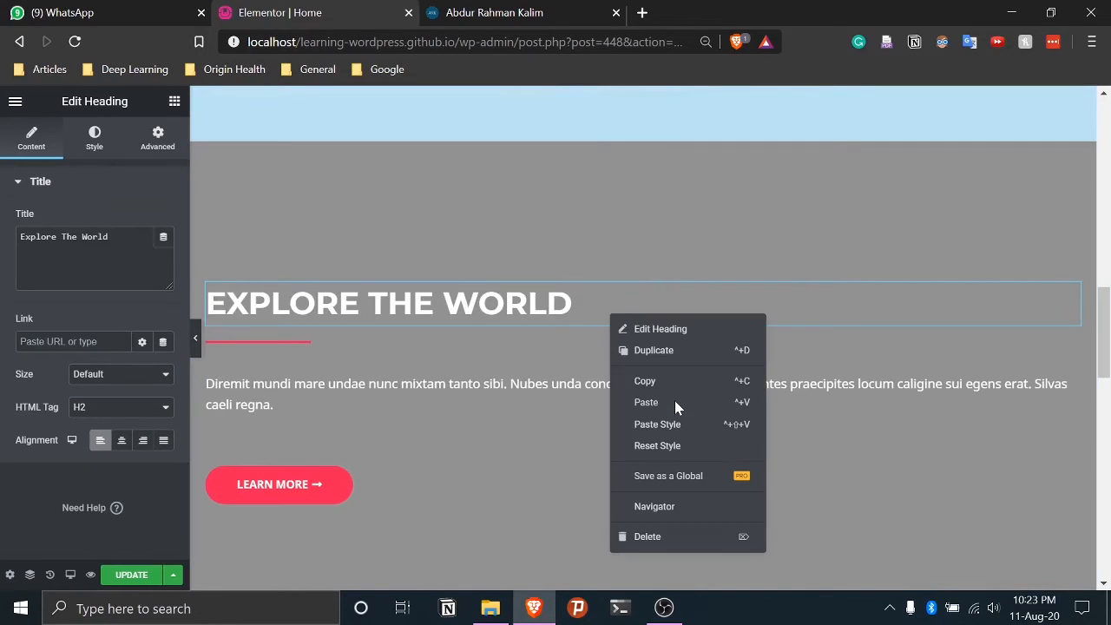
{"action": "left_click", "coordinate": [570, 434]}
Copy only the Gallery heading widget from the light blue gallery section
{"action": "scroll", "coordinate": [640, 272], "scroll_direction": "up", "scroll_amount": 10}
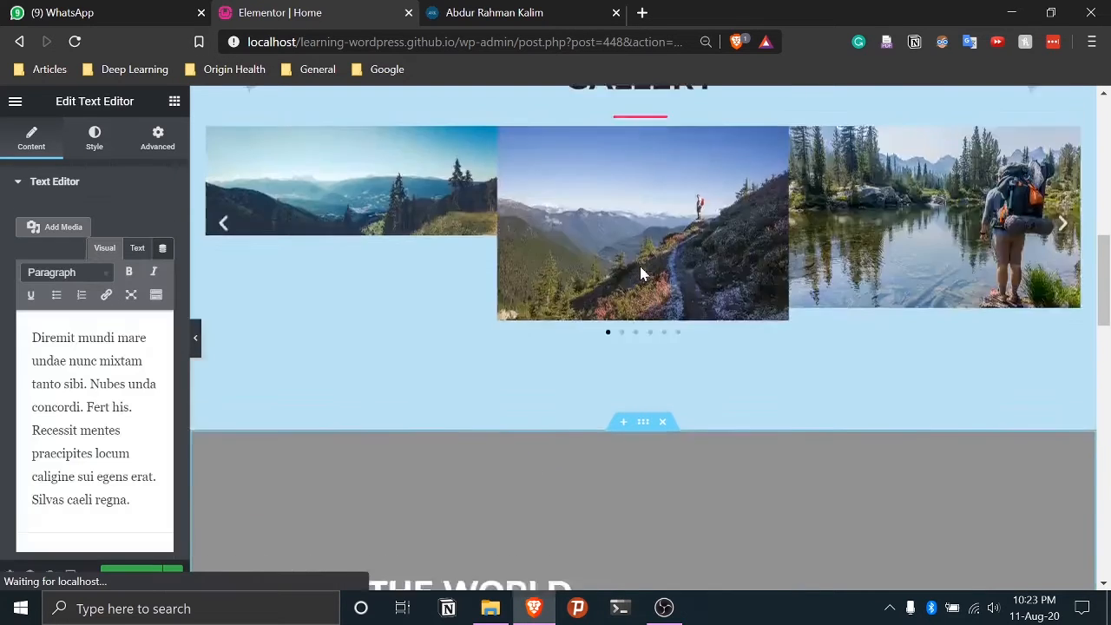
{"action": "scroll", "coordinate": [640, 273], "scroll_direction": "down", "scroll_amount": 2}
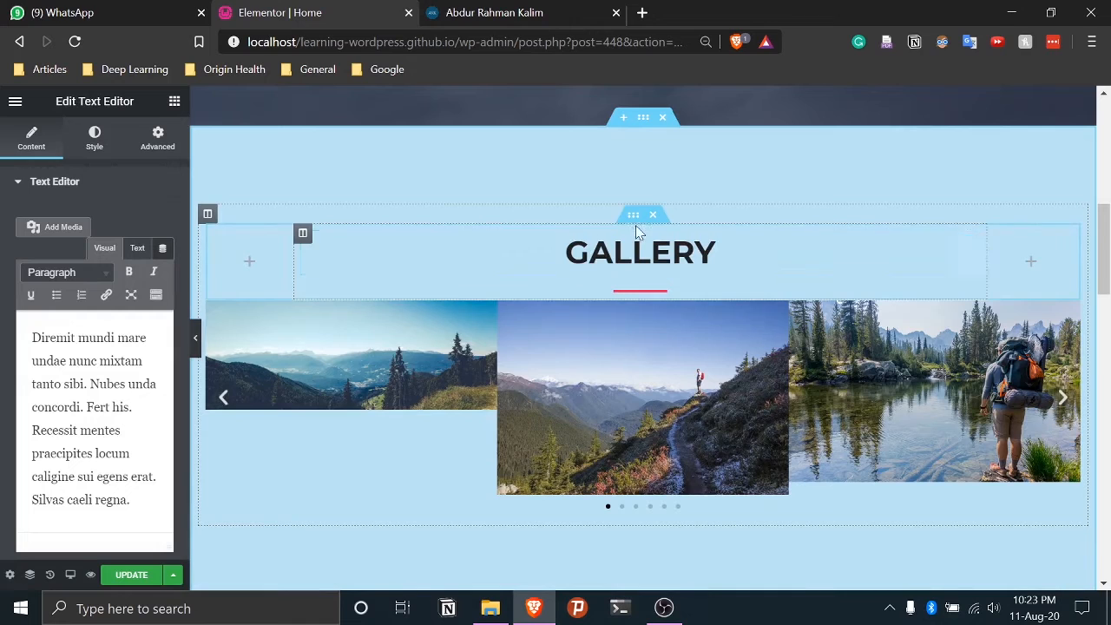
{"action": "scroll", "coordinate": [643, 213], "scroll_direction": "down", "scroll_amount": 3}
{"action": "scroll", "coordinate": [633, 223], "scroll_direction": "up", "scroll_amount": 3}
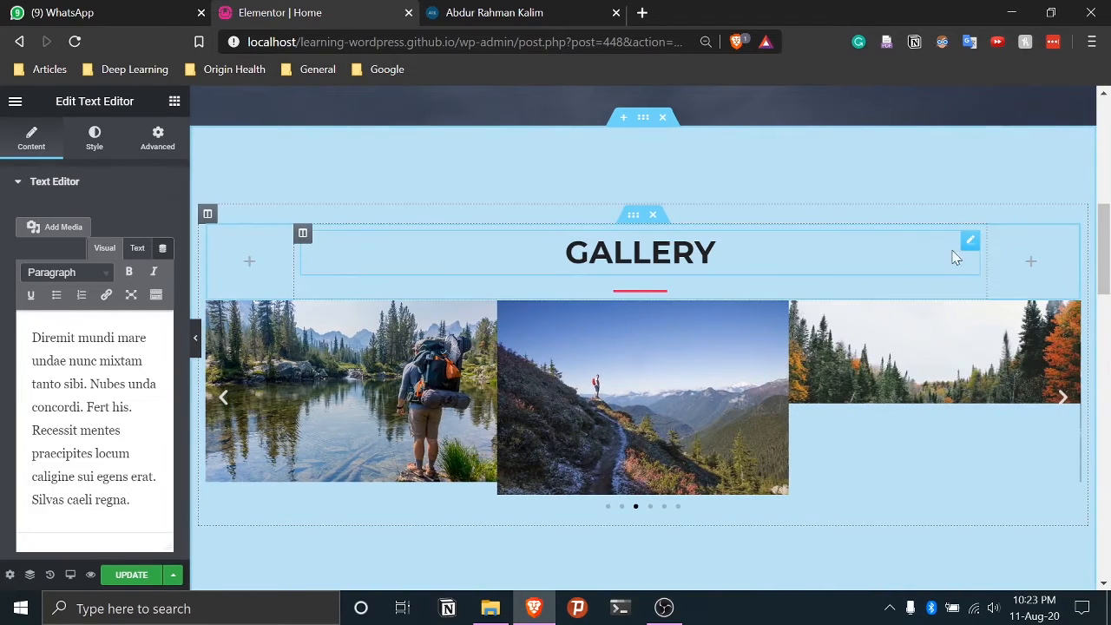
{"action": "left_click", "coordinate": [967, 246]}
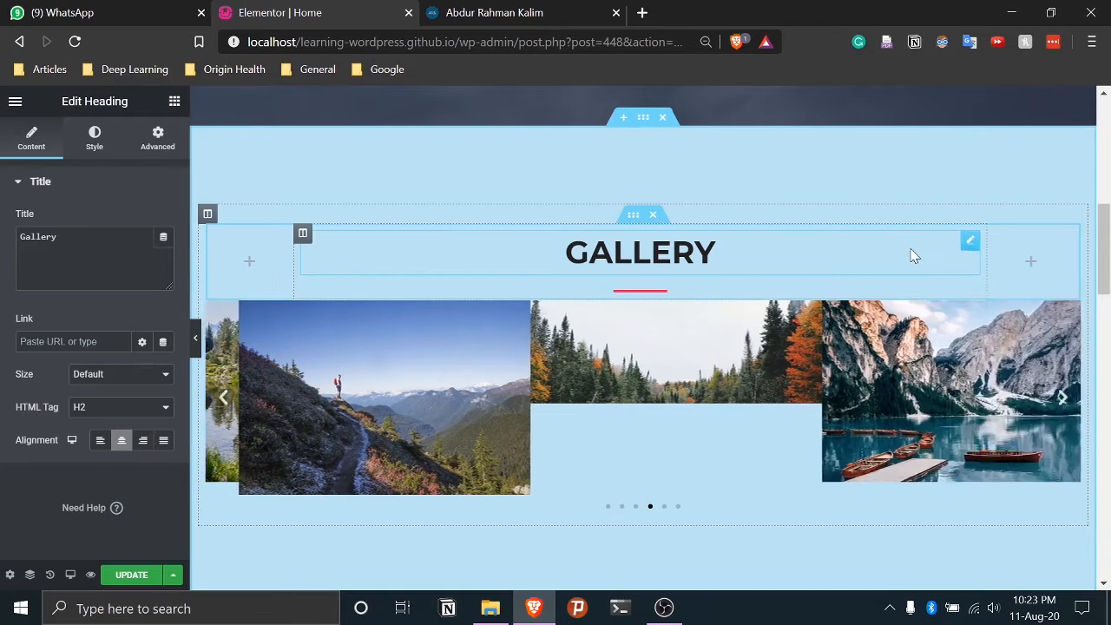
{"action": "right_click", "coordinate": [911, 252]}
{"action": "left_click", "coordinate": [945, 314]}
Paste the copied Gallery heading beneath the Explore The World heading in the grey section
{"action": "scroll", "coordinate": [410, 359], "scroll_direction": "down", "scroll_amount": 4}
{"action": "scroll", "coordinate": [410, 359], "scroll_direction": "down", "scroll_amount": 2}
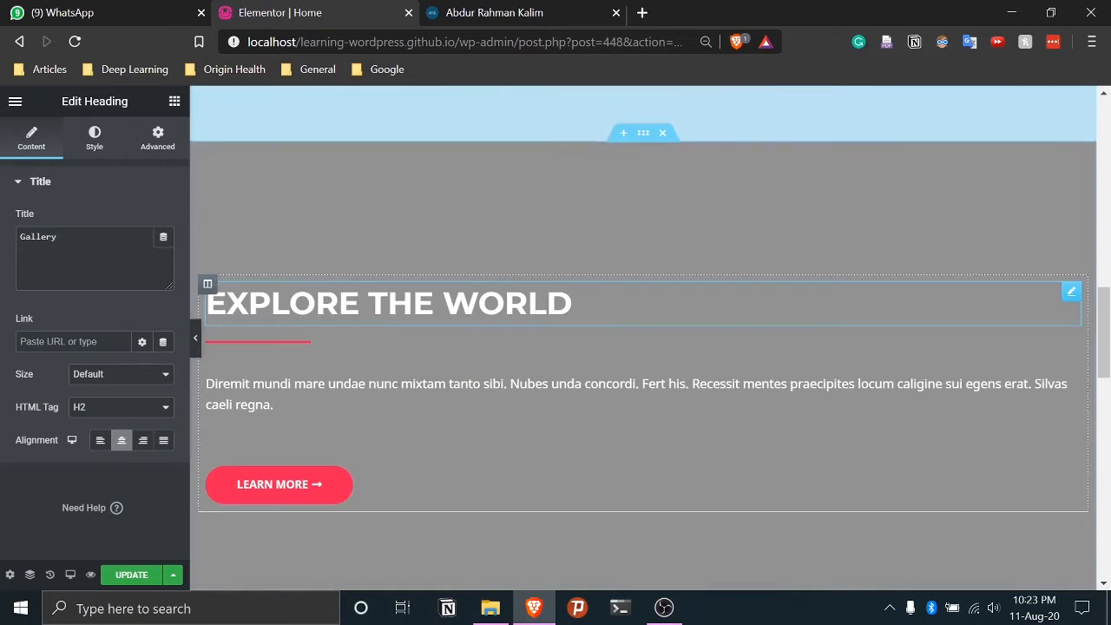
{"action": "right_click", "coordinate": [575, 306]}
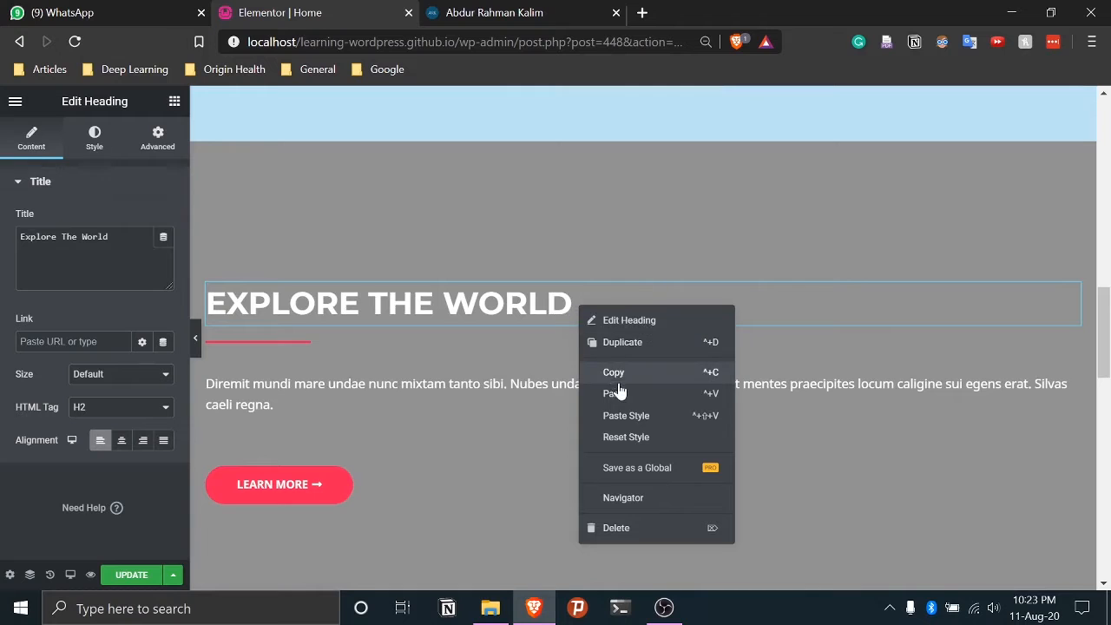
{"action": "left_click", "coordinate": [610, 389]}
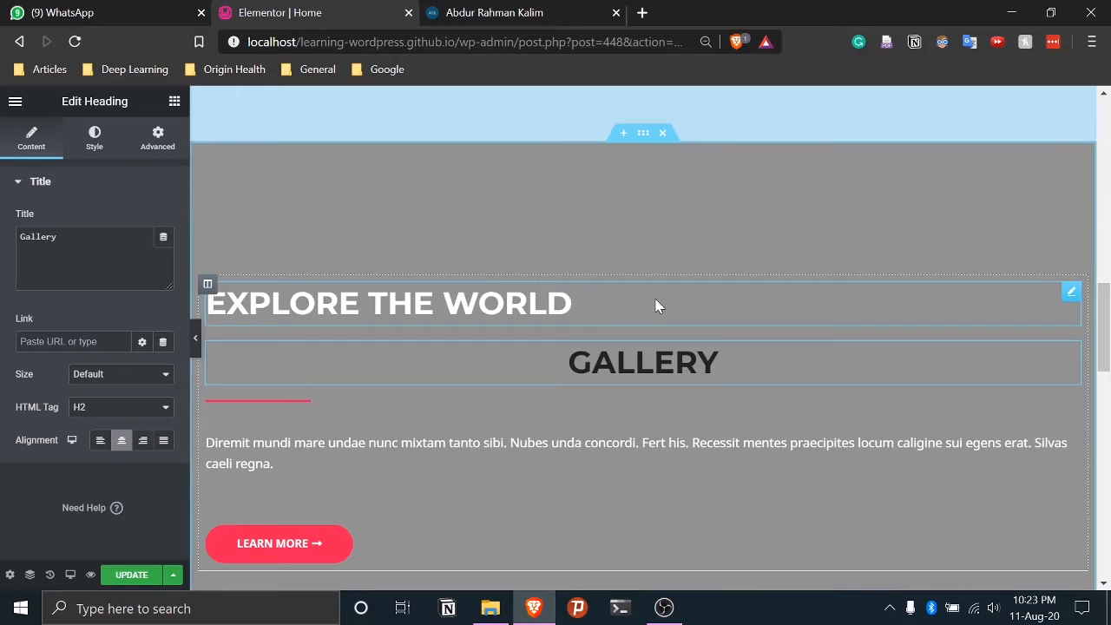
Delete the Explore The World heading, the Learn More button and the red divider from the grey section
{"action": "left_click", "coordinate": [657, 306]}
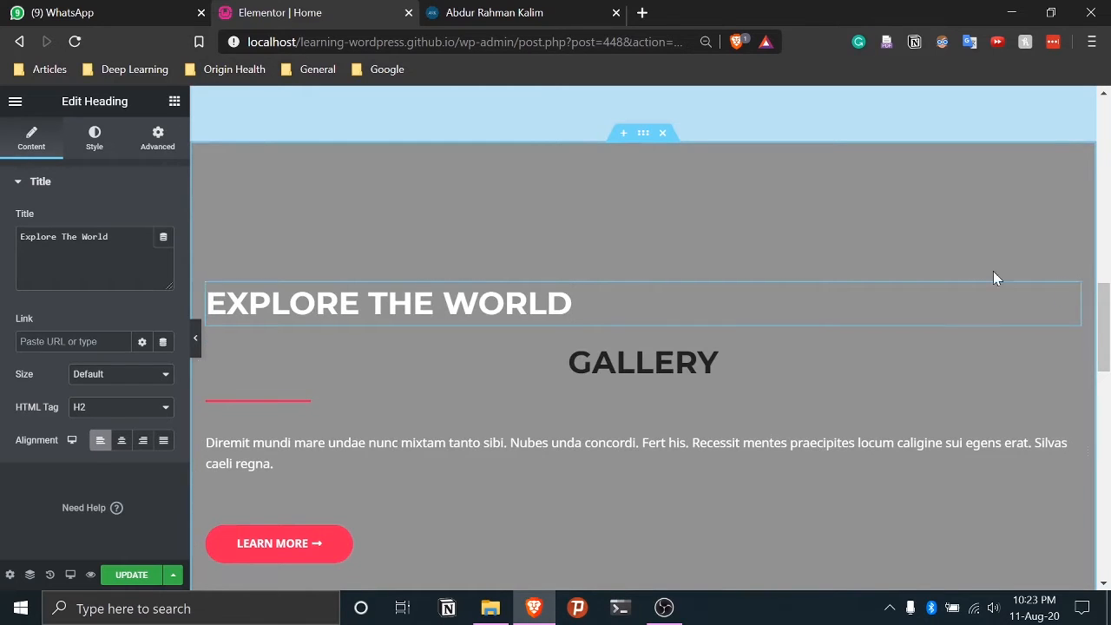
{"action": "key", "text": "Delete"}
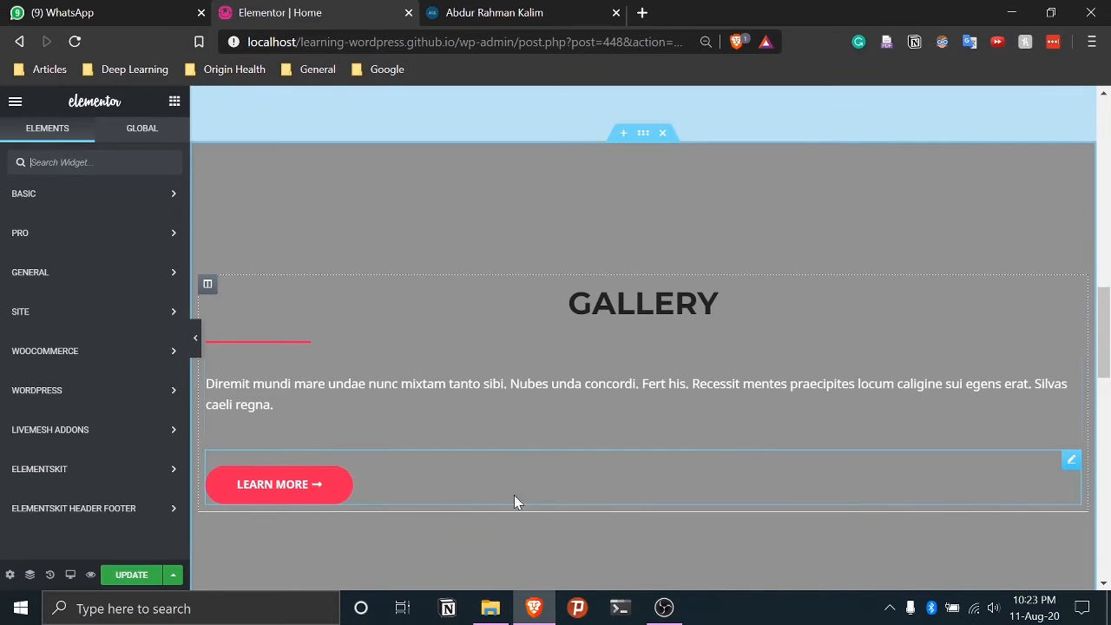
{"action": "left_click", "coordinate": [754, 471]}
{"action": "key", "text": "Delete"}
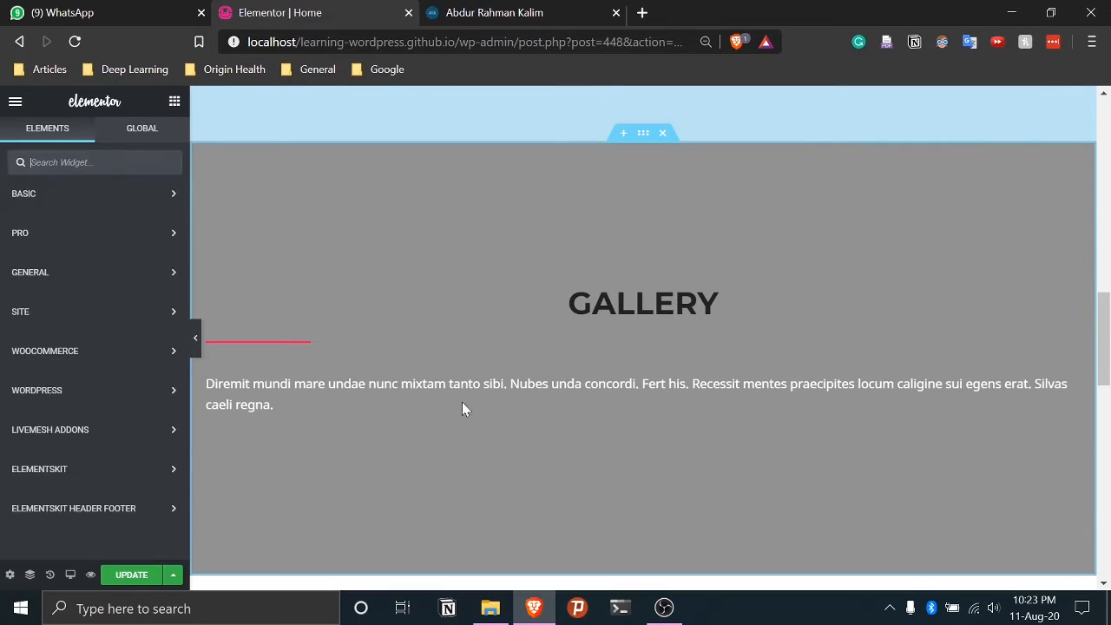
{"action": "left_click", "coordinate": [289, 343]}
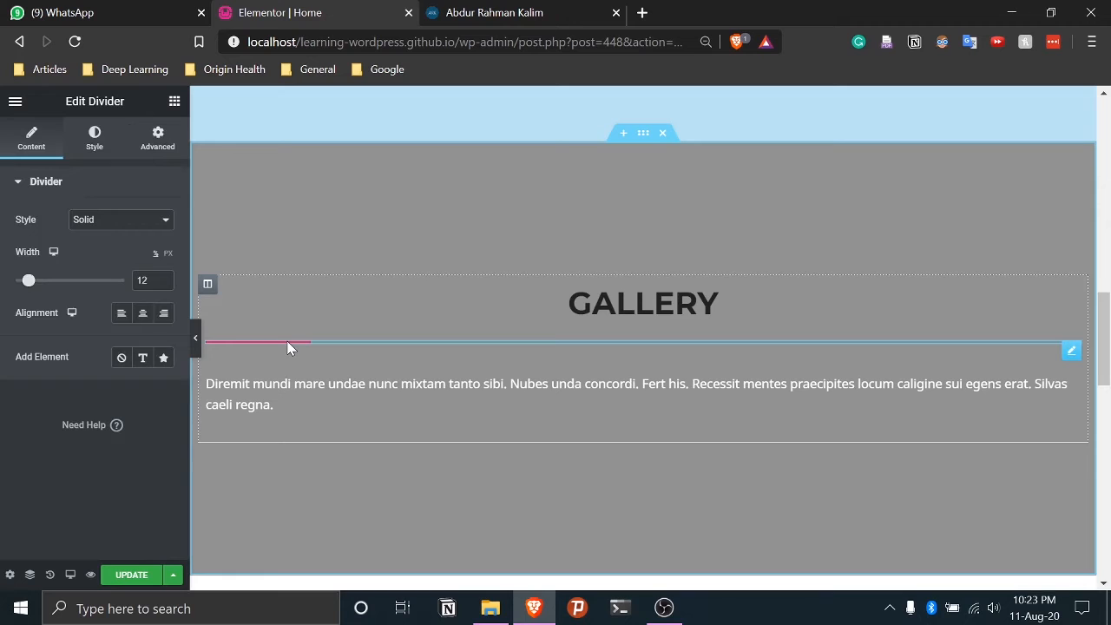
{"action": "key", "text": "Delete"}
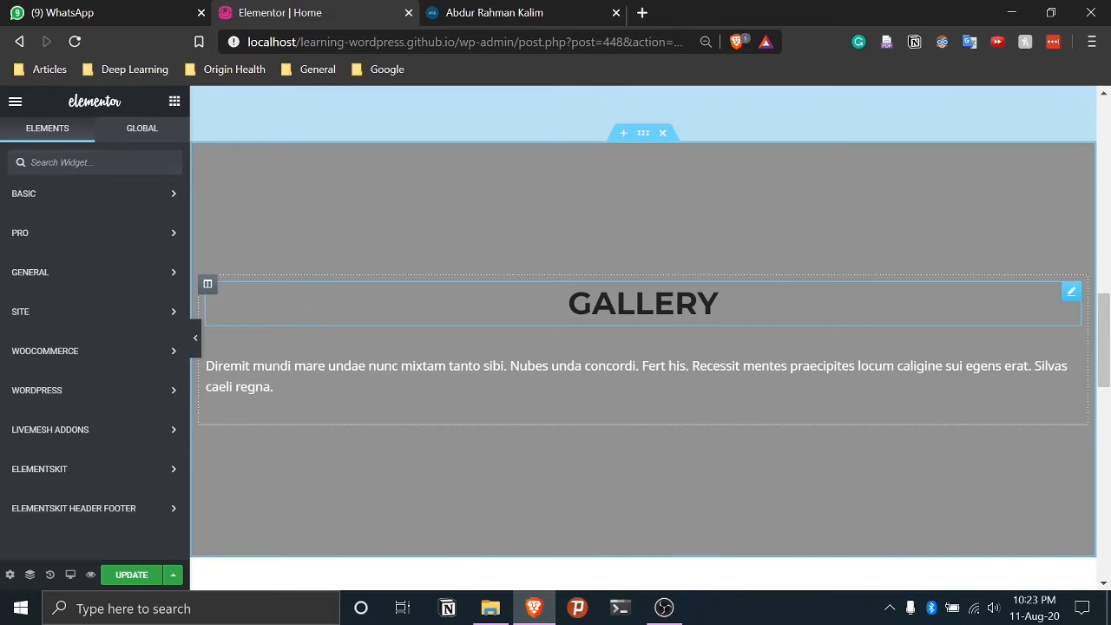
Open the grey section's placeholder paragraph for editing and widen the editing panel
{"action": "left_click", "coordinate": [717, 303]}
{"action": "left_click_drag", "start_coordinate": [717, 303], "coordinate": [591, 303]}
{"action": "left_click", "coordinate": [273, 386]}
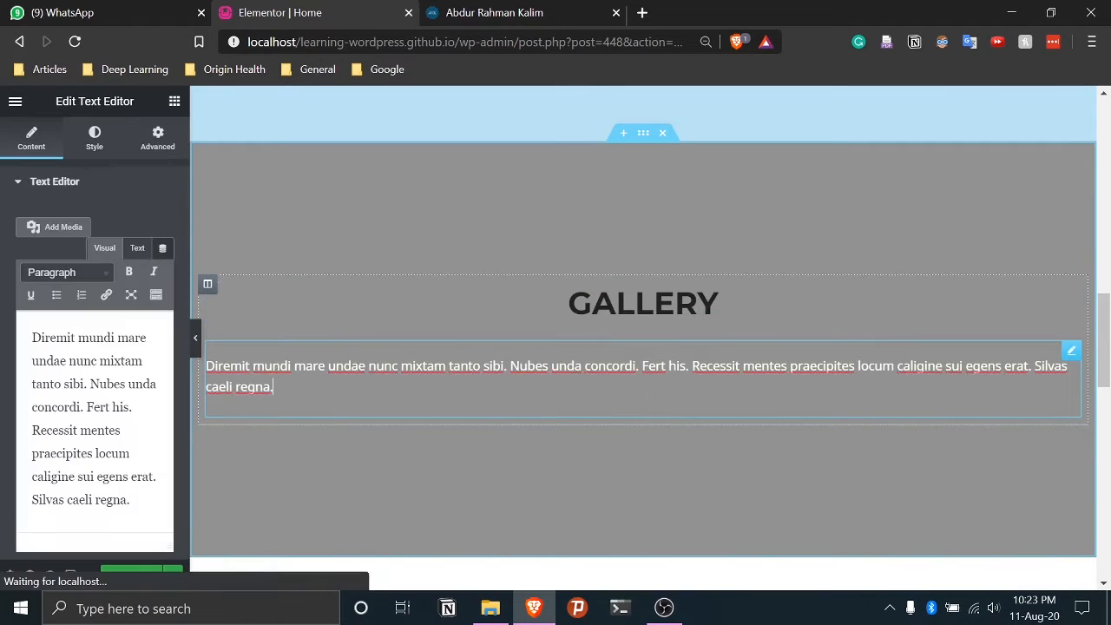
{"action": "left_click_drag", "start_coordinate": [273, 386], "coordinate": [529, 405]}
{"action": "left_click", "coordinate": [363, 385]}
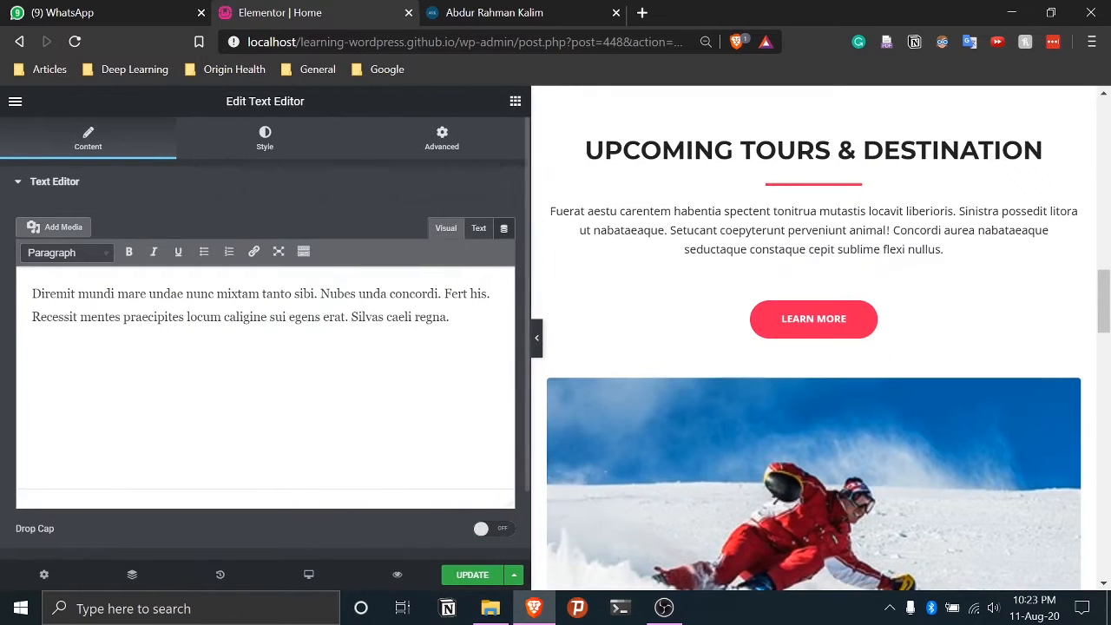
Copy the About Myself paragraph from the portfolio site and replace the grey section's placeholder text in Elementor with it
{"action": "left_click", "coordinate": [556, 9]}
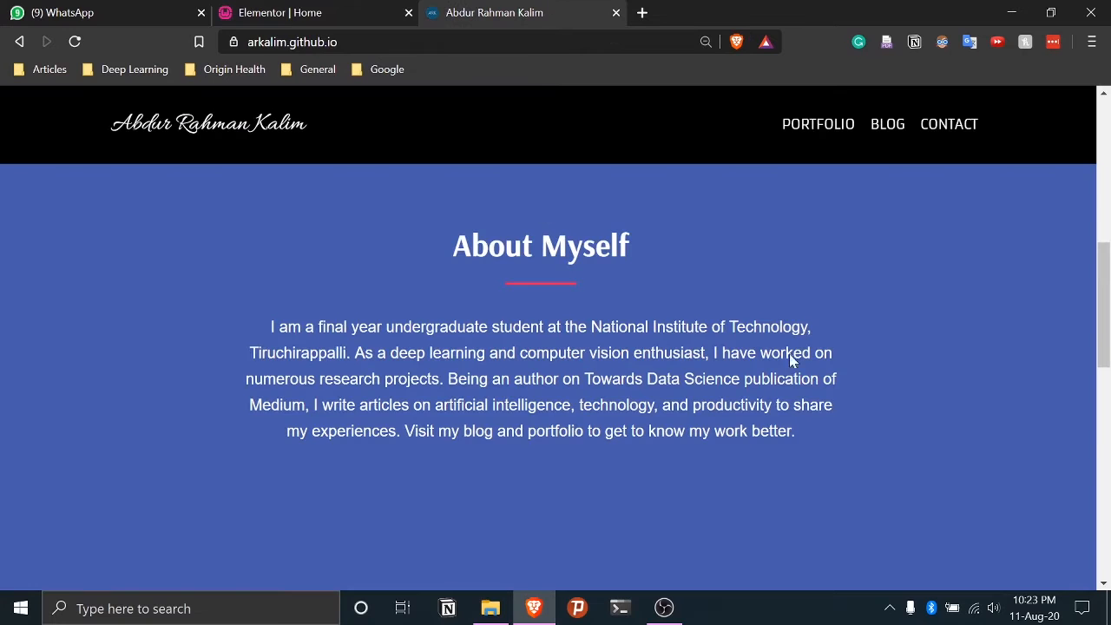
{"action": "left_click_drag", "start_coordinate": [821, 434], "coordinate": [263, 312]}
{"action": "key", "text": "ctrl+c"}
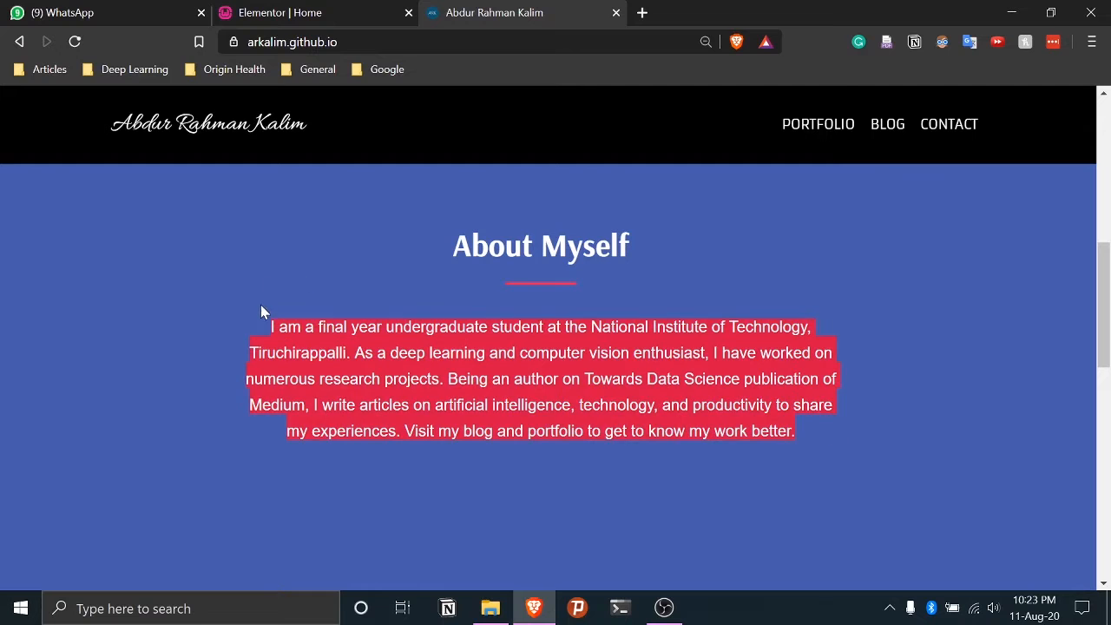
{"action": "left_click", "coordinate": [284, 14]}
{"action": "key", "text": "ctrl+a"}
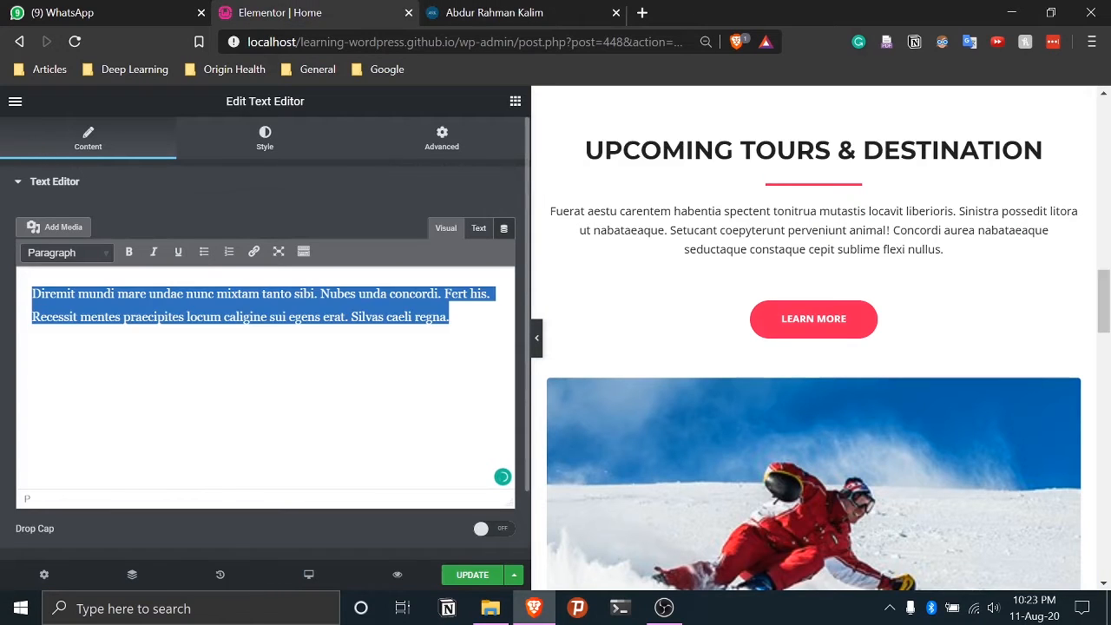
{"action": "key", "text": "ctrl+v"}
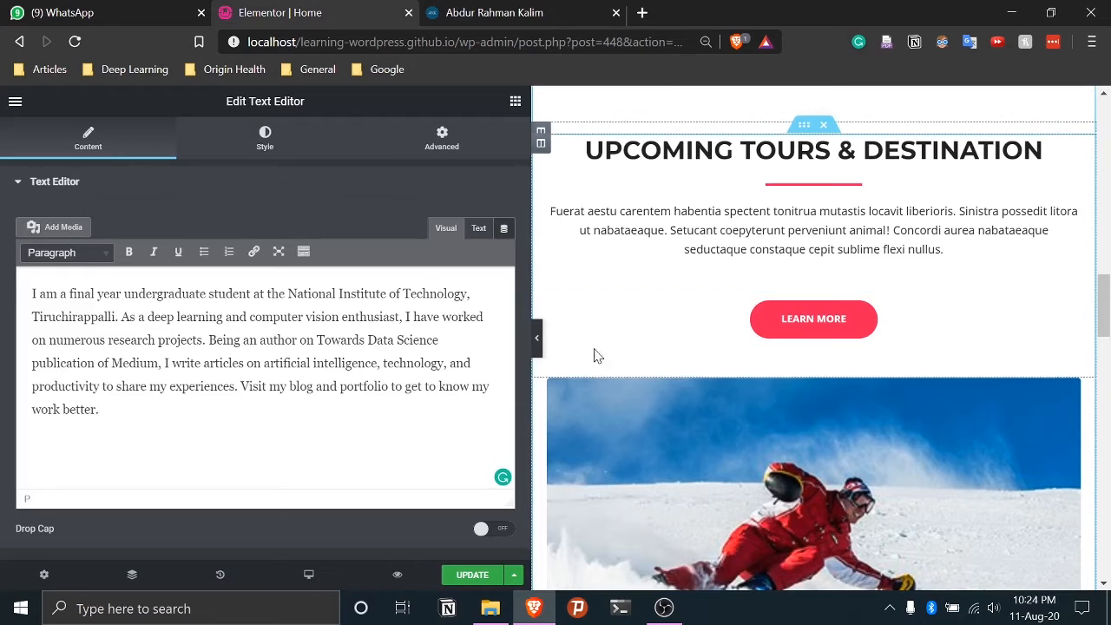
Examine the new paragraph in the grey section and the sections around it in the page preview
{"action": "scroll", "coordinate": [825, 280], "scroll_direction": "up", "scroll_amount": 7}
{"action": "scroll", "coordinate": [824, 280], "scroll_direction": "down", "scroll_amount": 3}
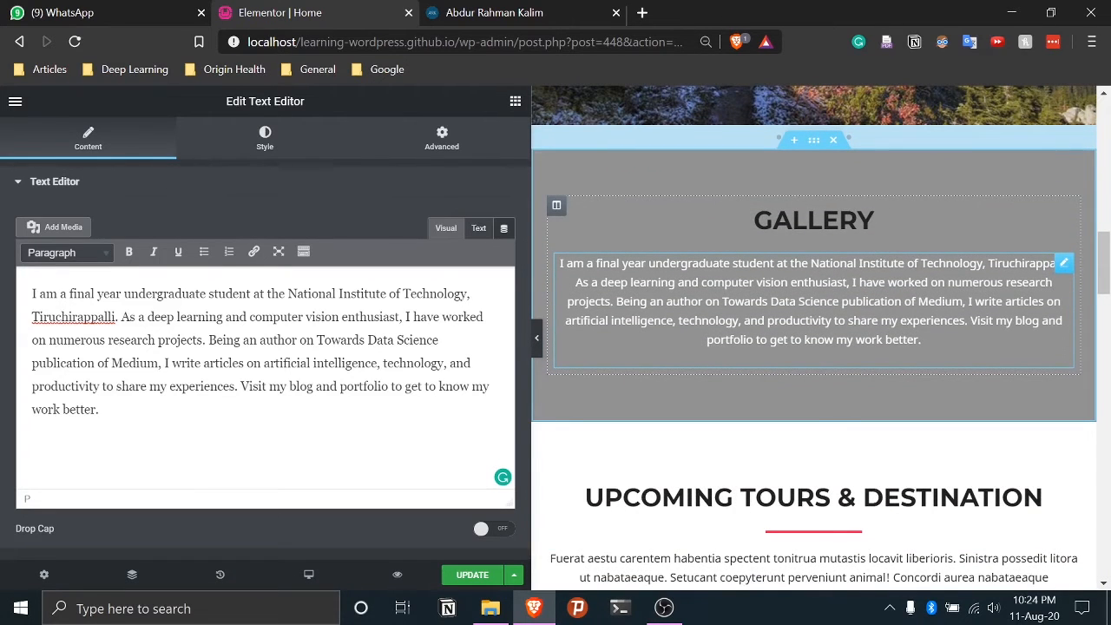
{"action": "scroll", "coordinate": [808, 359], "scroll_direction": "up", "scroll_amount": 1}
{"action": "scroll", "coordinate": [808, 358], "scroll_direction": "down", "scroll_amount": 3}
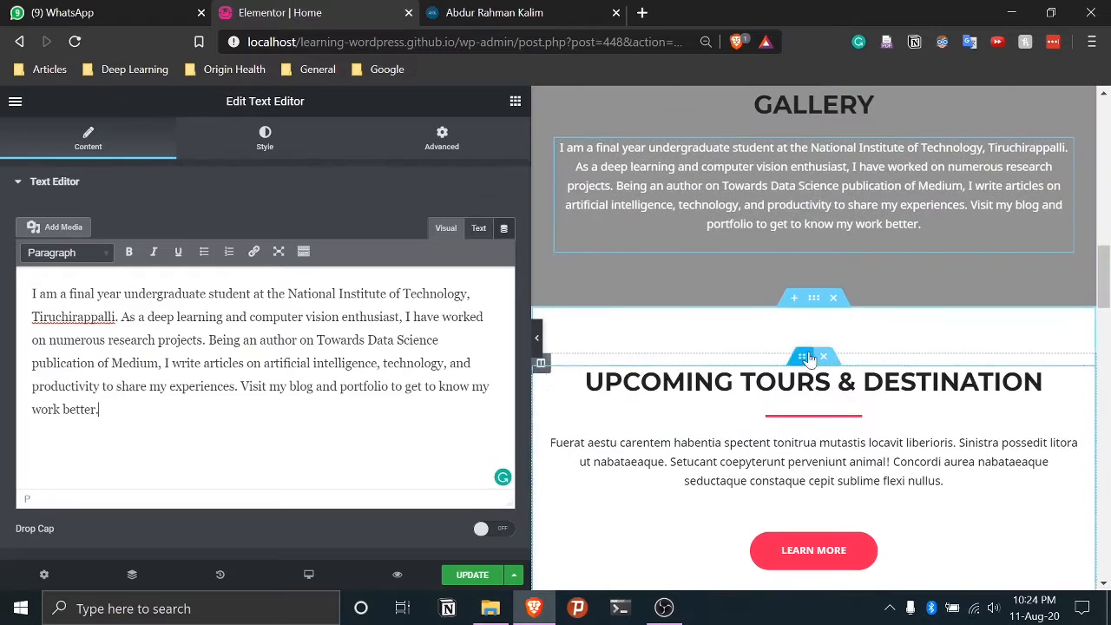
{"action": "scroll", "coordinate": [841, 178], "scroll_direction": "up", "scroll_amount": 2}
{"action": "scroll", "coordinate": [905, 167], "scroll_direction": "up", "scroll_amount": 10}
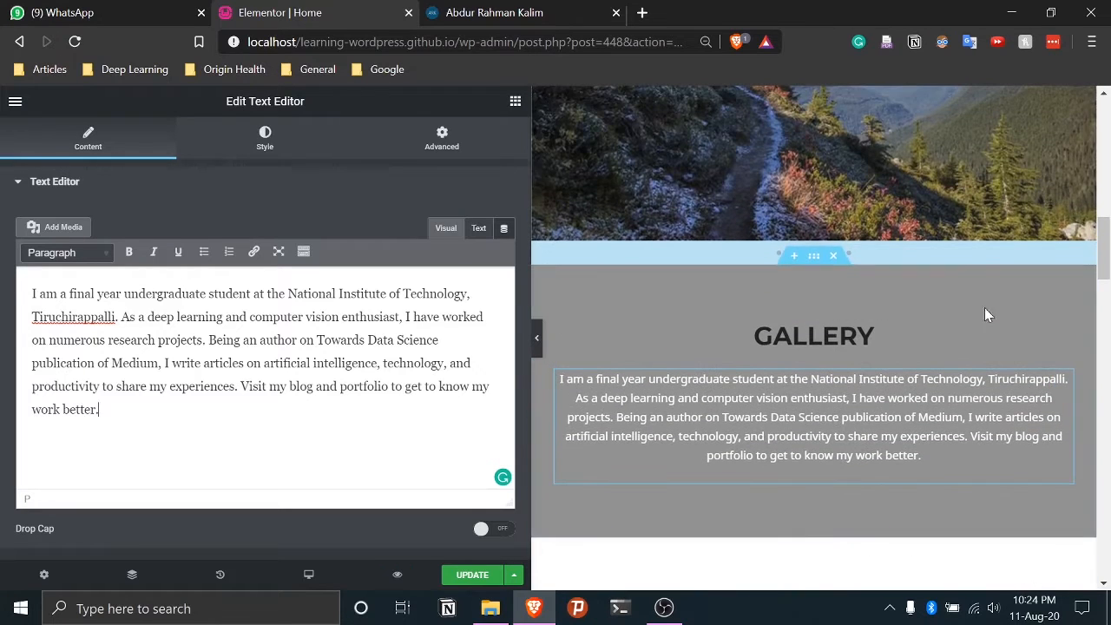
{"action": "scroll", "coordinate": [921, 292], "scroll_direction": "down", "scroll_amount": 7}
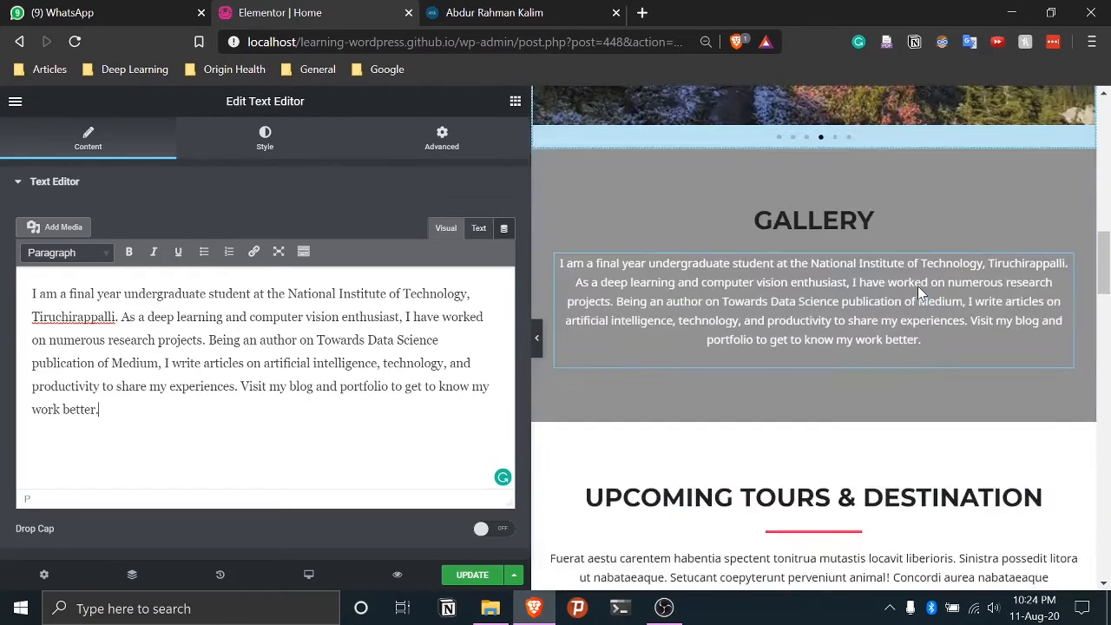
{"action": "scroll", "coordinate": [925, 278], "scroll_direction": "up", "scroll_amount": 3}
{"action": "scroll", "coordinate": [925, 260], "scroll_direction": "down", "scroll_amount": 2}
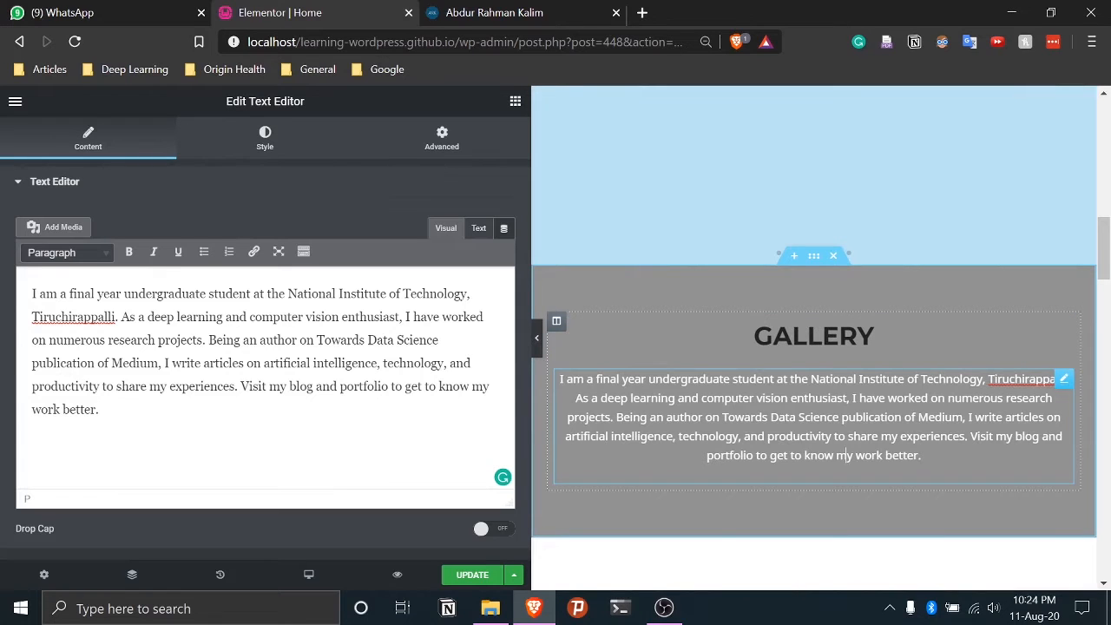
Try to set the text color of the grey section's paragraph to black, #000000
{"action": "left_click_drag", "start_coordinate": [865, 455], "coordinate": [628, 398]}
{"action": "left_click", "coordinate": [711, 418]}
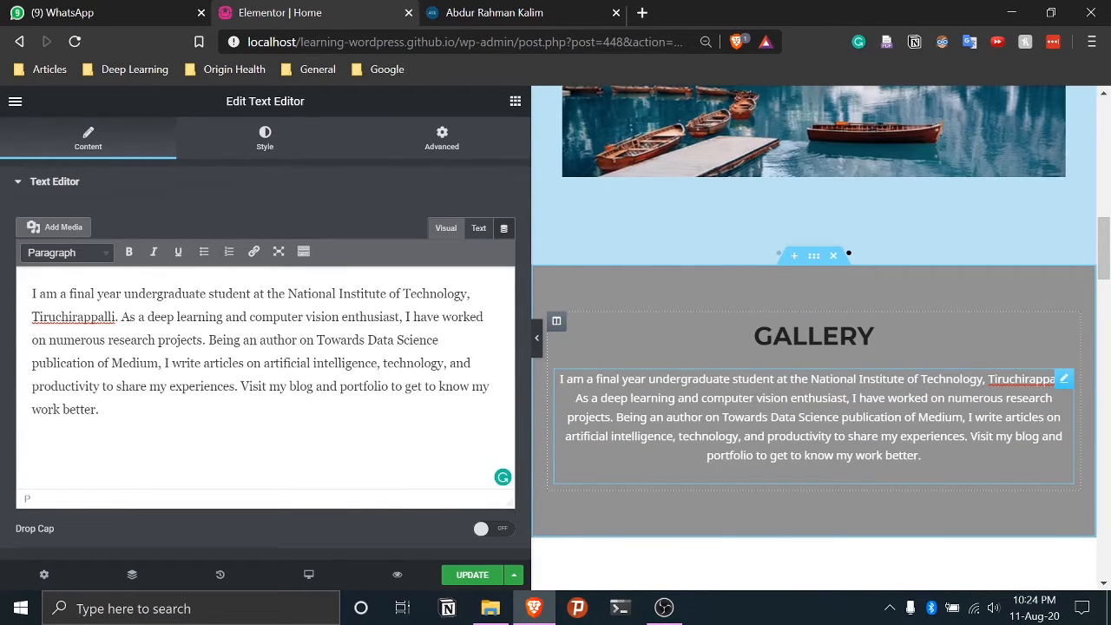
{"action": "left_click", "coordinate": [267, 137]}
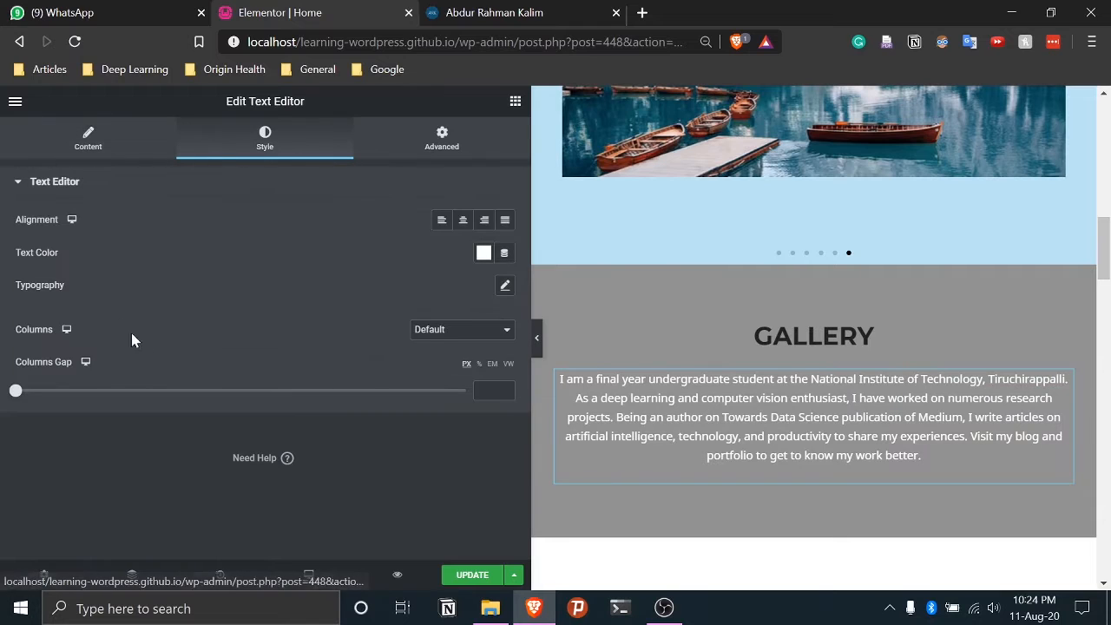
{"action": "left_click", "coordinate": [483, 253]}
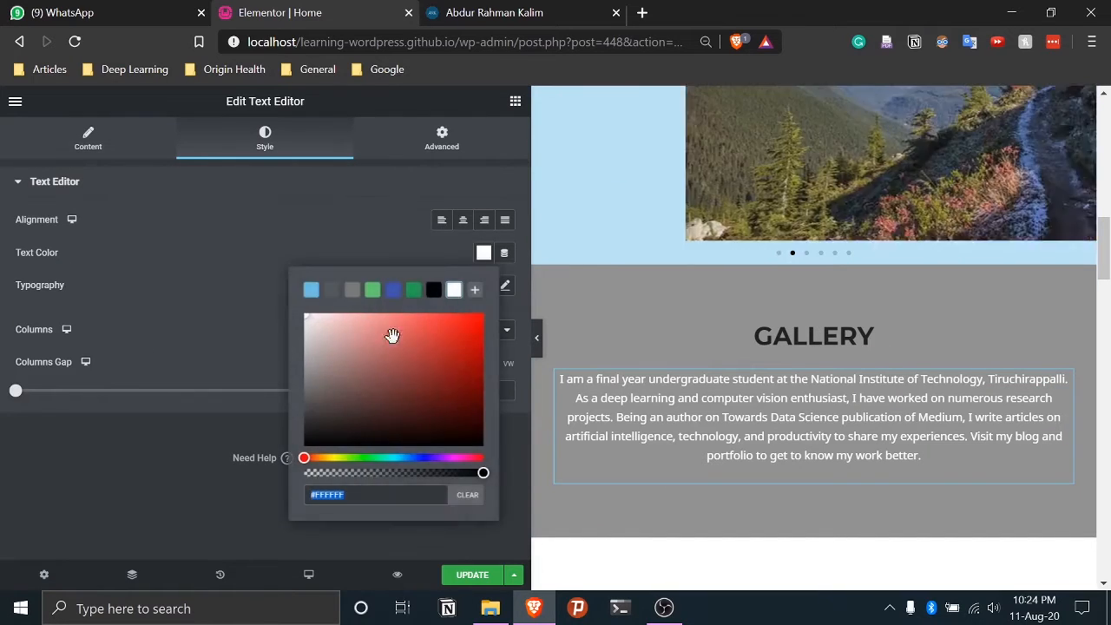
{"action": "left_click", "coordinate": [434, 290]}
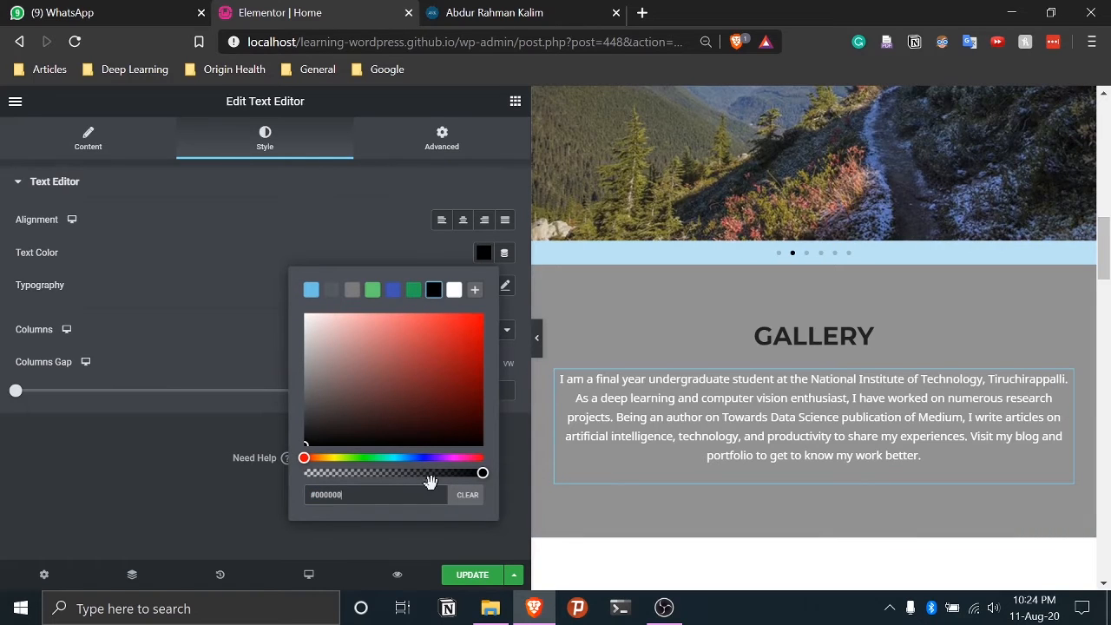
{"action": "left_click", "coordinate": [425, 545]}
{"action": "left_click", "coordinate": [483, 253]}
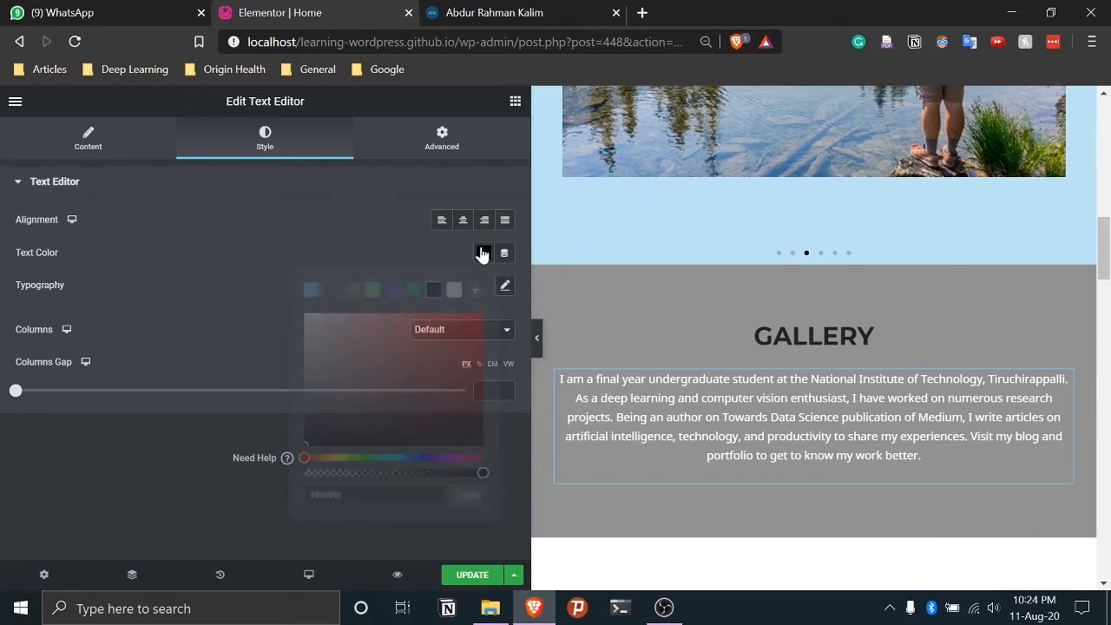
{"action": "left_click", "coordinate": [237, 432]}
{"action": "left_click", "coordinate": [634, 446]}
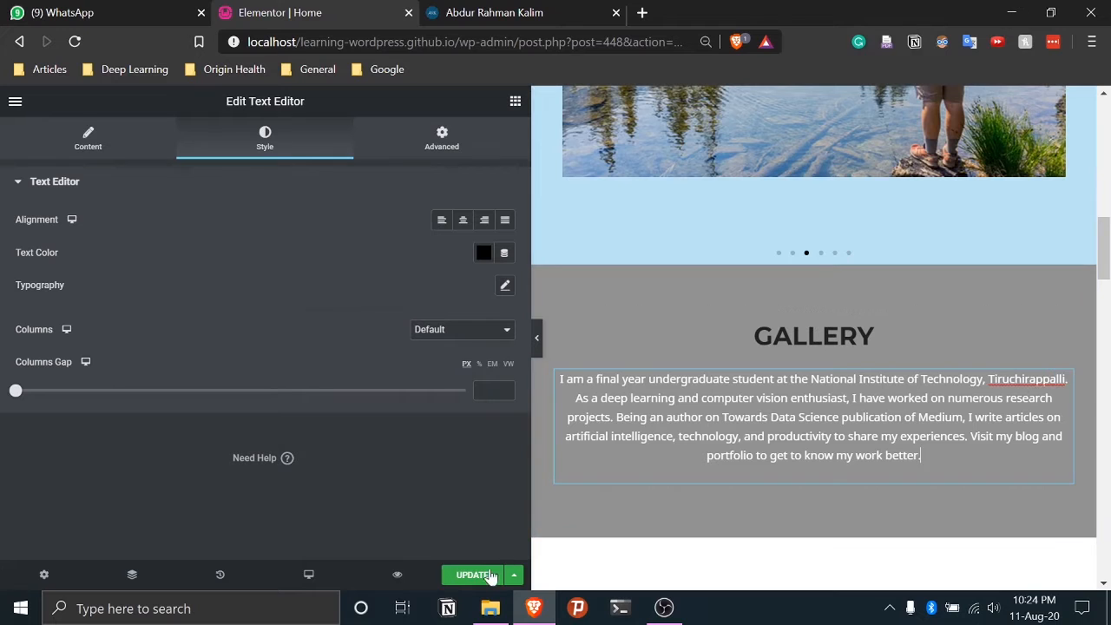
Update the page and reload the editor
{"action": "left_click", "coordinate": [479, 578]}
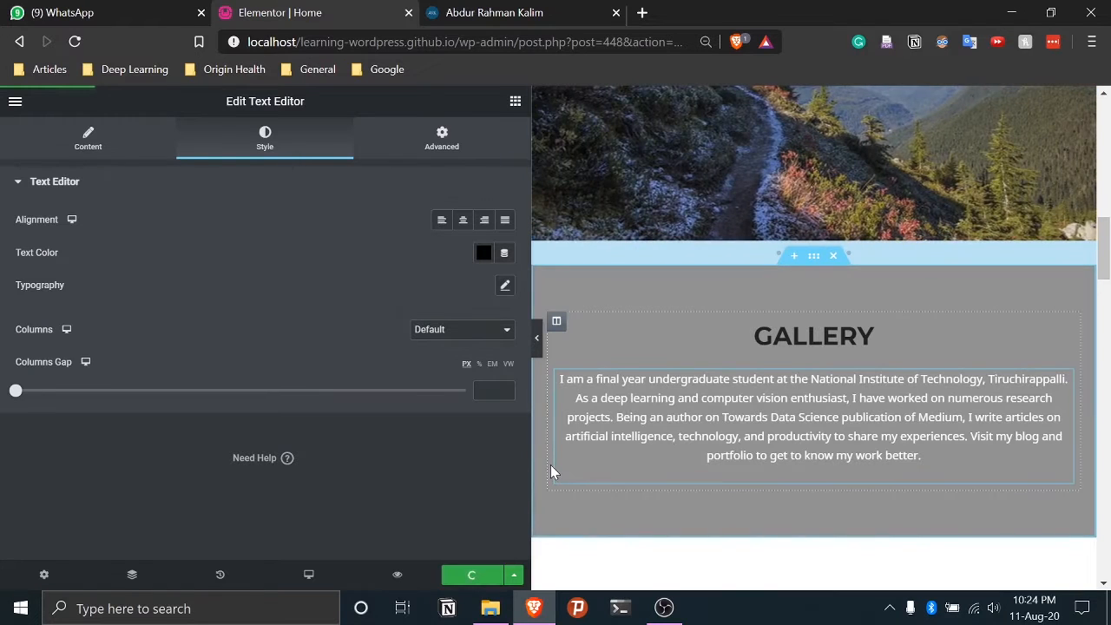
{"action": "left_click", "coordinate": [74, 45]}
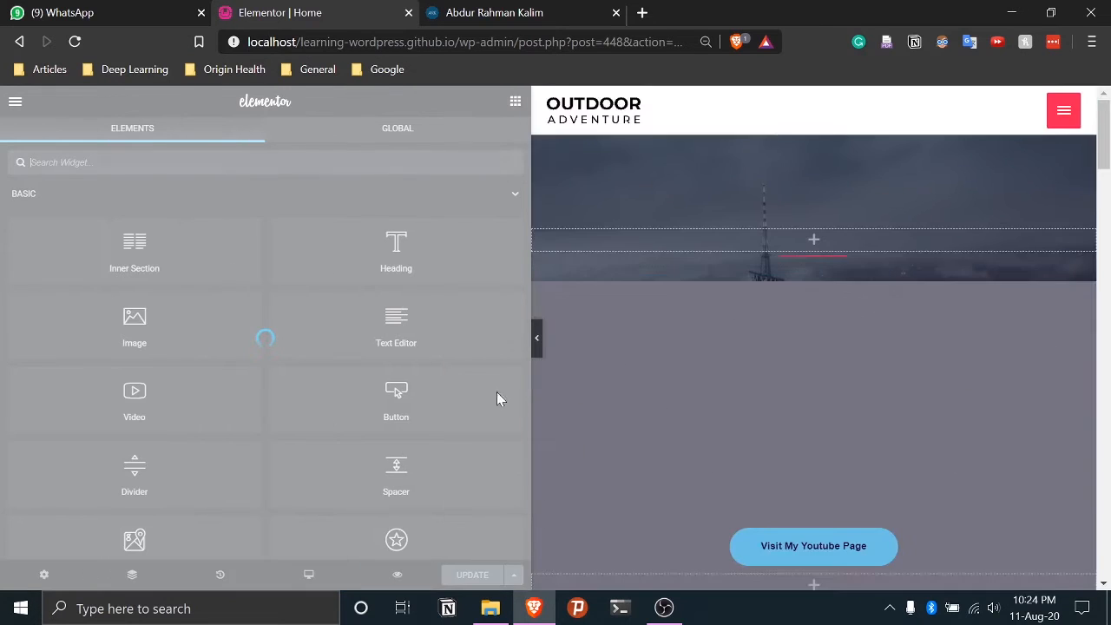
Try to set the text color of the paragraph under the grey section's Gallery heading to black, #000000
{"action": "scroll", "coordinate": [590, 381], "scroll_direction": "down", "scroll_amount": 5}
{"action": "scroll", "coordinate": [652, 414], "scroll_direction": "up", "scroll_amount": 2}
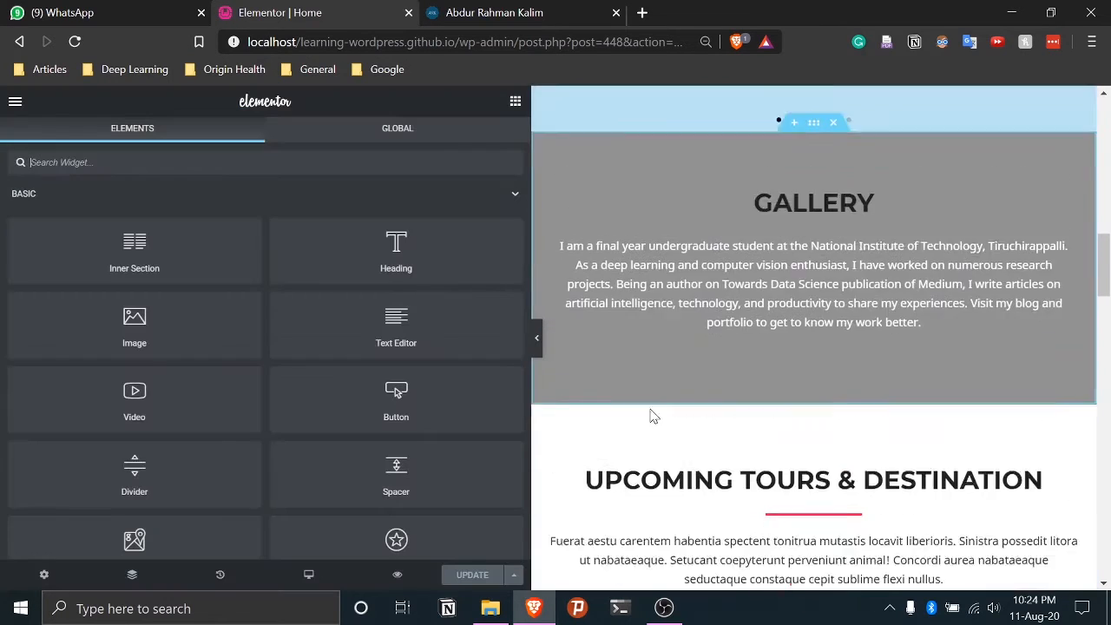
{"action": "left_click", "coordinate": [781, 390]}
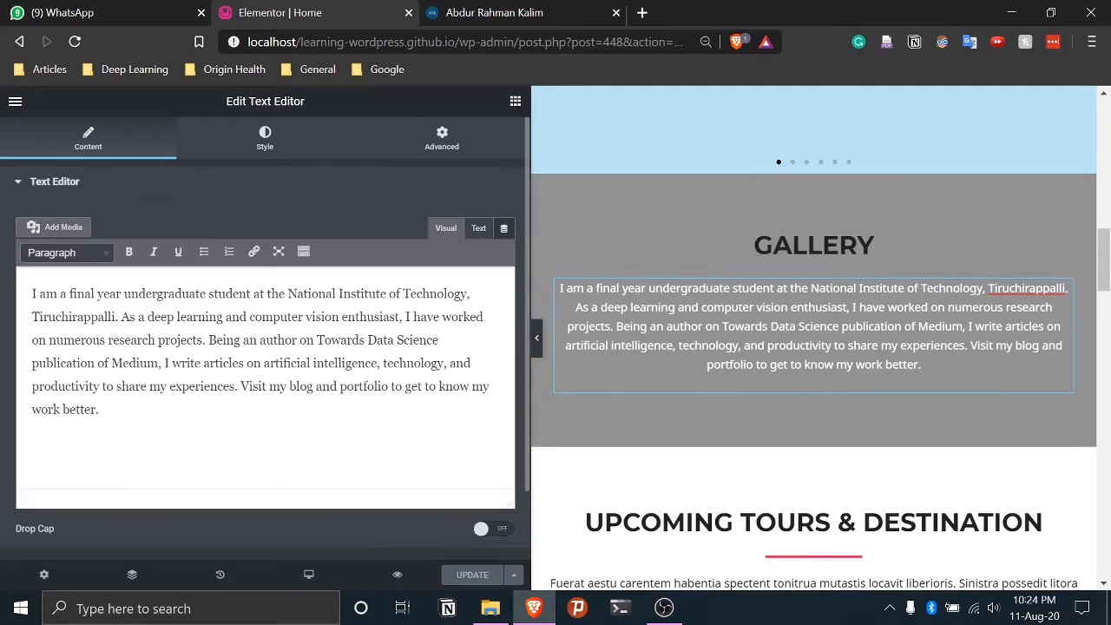
{"action": "left_click", "coordinate": [267, 142]}
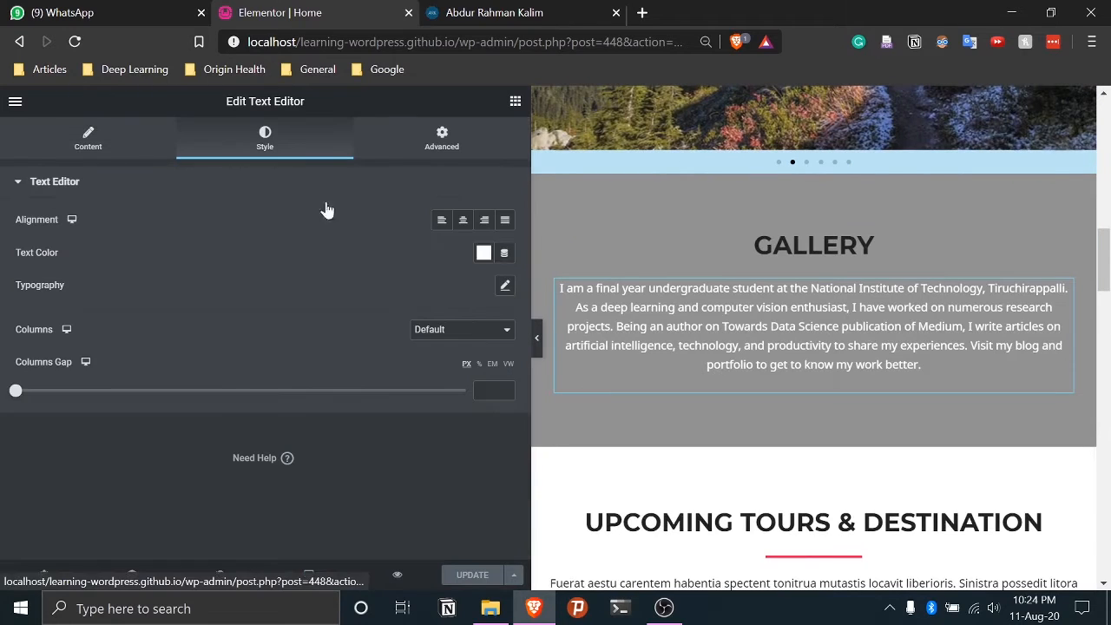
{"action": "left_click", "coordinate": [484, 252]}
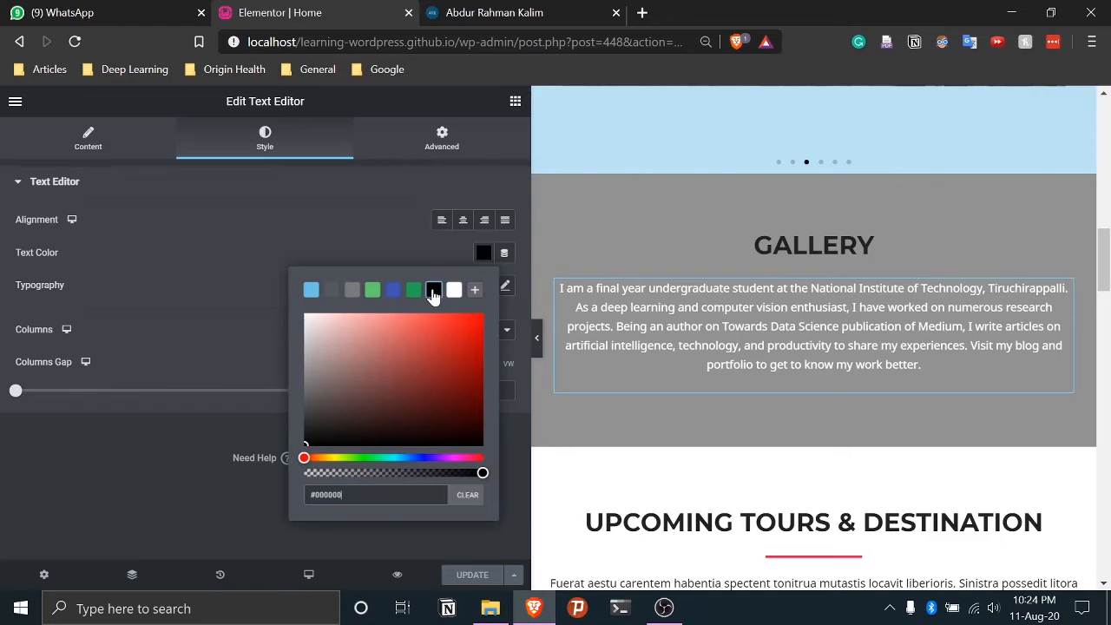
{"action": "left_click", "coordinate": [261, 450]}
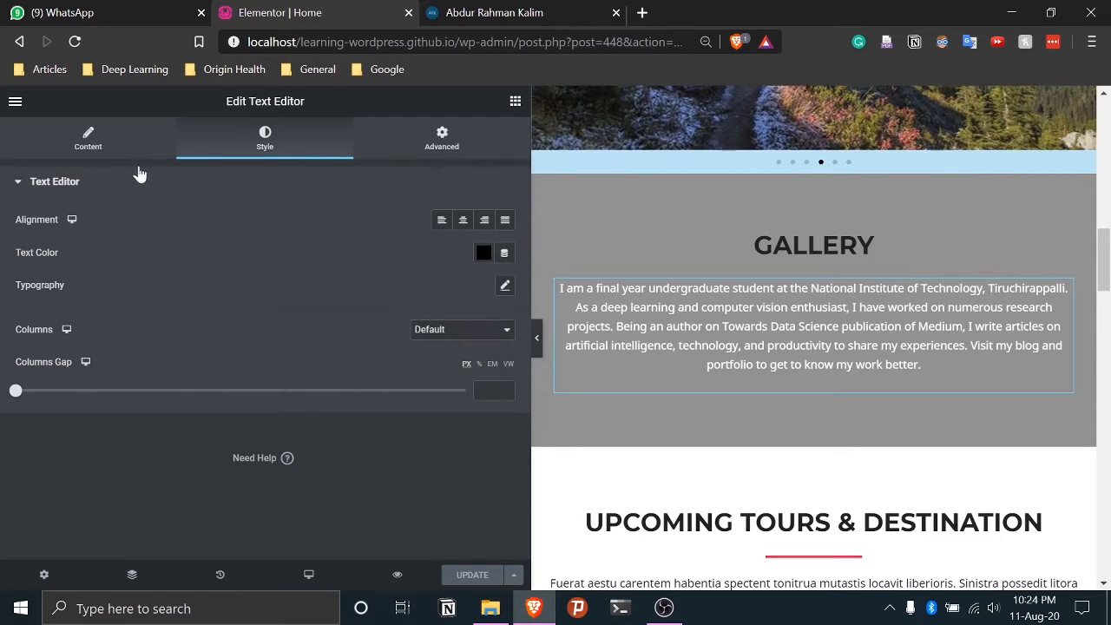
Set the grey section's paragraph text color to dark red, #511F1F
{"action": "left_click", "coordinate": [108, 148]}
{"action": "left_click", "coordinate": [261, 145]}
{"action": "left_click", "coordinate": [484, 253]}
{"action": "left_click", "coordinate": [413, 401]}
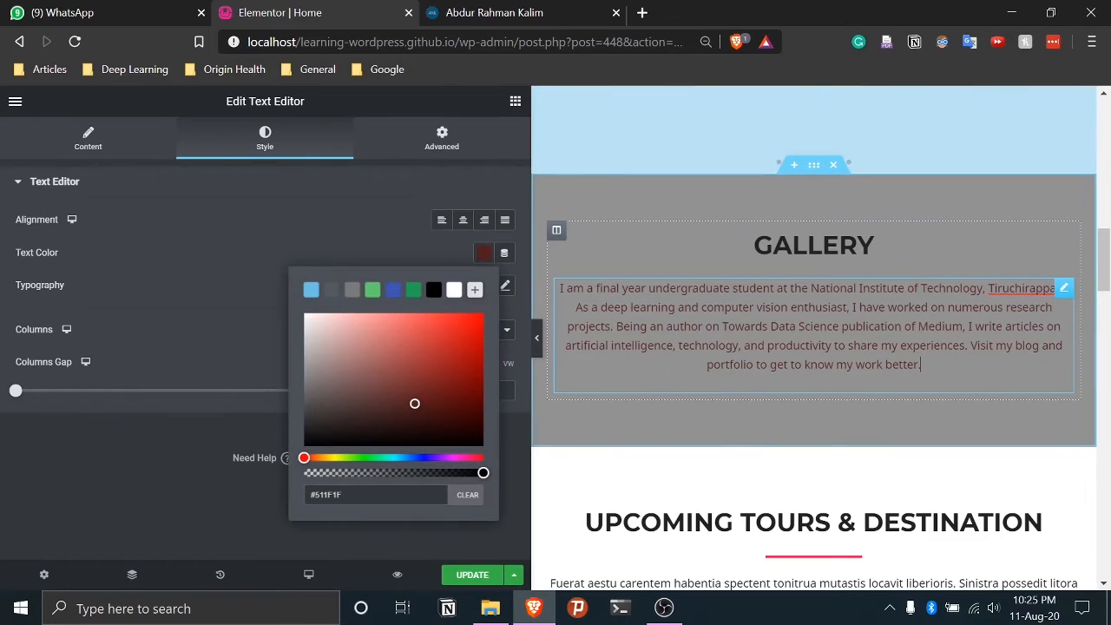
{"action": "left_click_drag", "start_coordinate": [923, 365], "coordinate": [487, 278]}
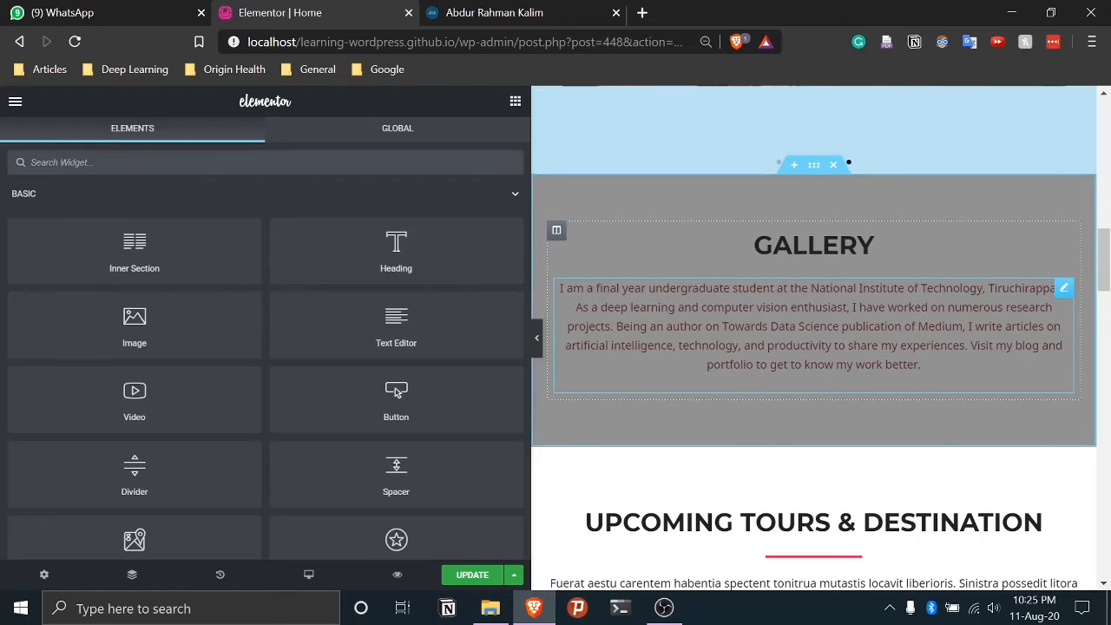
Change the grey section's paragraph text color to black, #000000, and update the page
{"action": "left_click", "coordinate": [484, 253]}
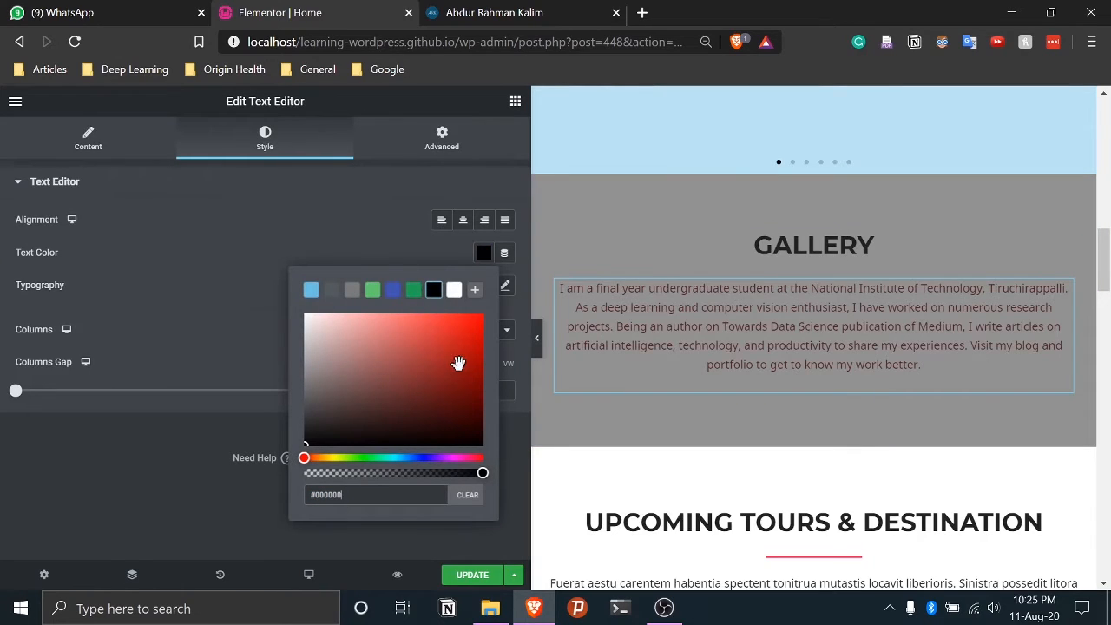
{"action": "mouse_move", "coordinate": [456, 377]}
{"action": "left_mouse_down"}
{"action": "mouse_move", "coordinate": [322, 326]}
{"action": "mouse_move", "coordinate": [477, 501]}
{"action": "left_mouse_up"}
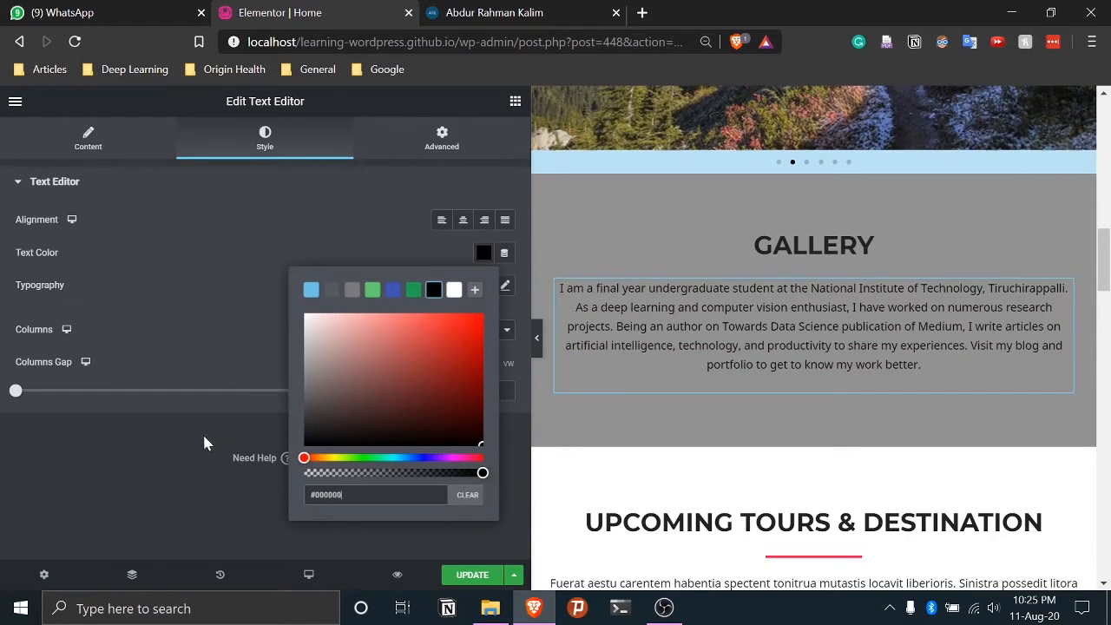
{"action": "left_click", "coordinate": [204, 438]}
{"action": "left_click", "coordinate": [480, 573]}
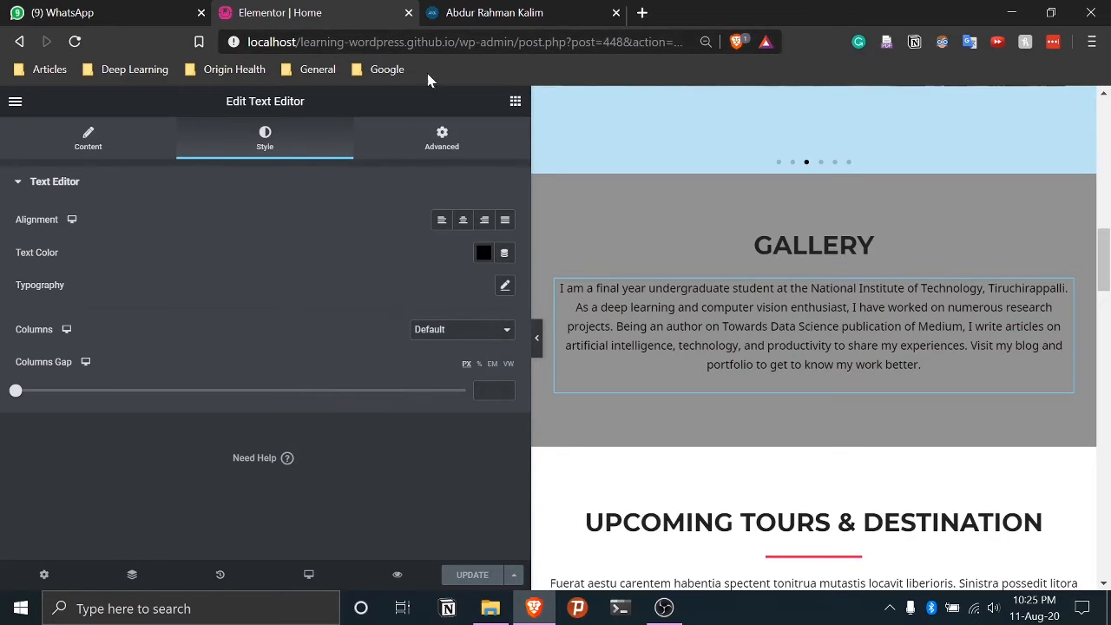
Open localhost/learning-wordpress.github.io/ in a new browser tab and check how the grey section's paragraph looks on the live page
{"action": "left_click_drag", "start_coordinate": [319, 41], "coordinate": [459, 41]}
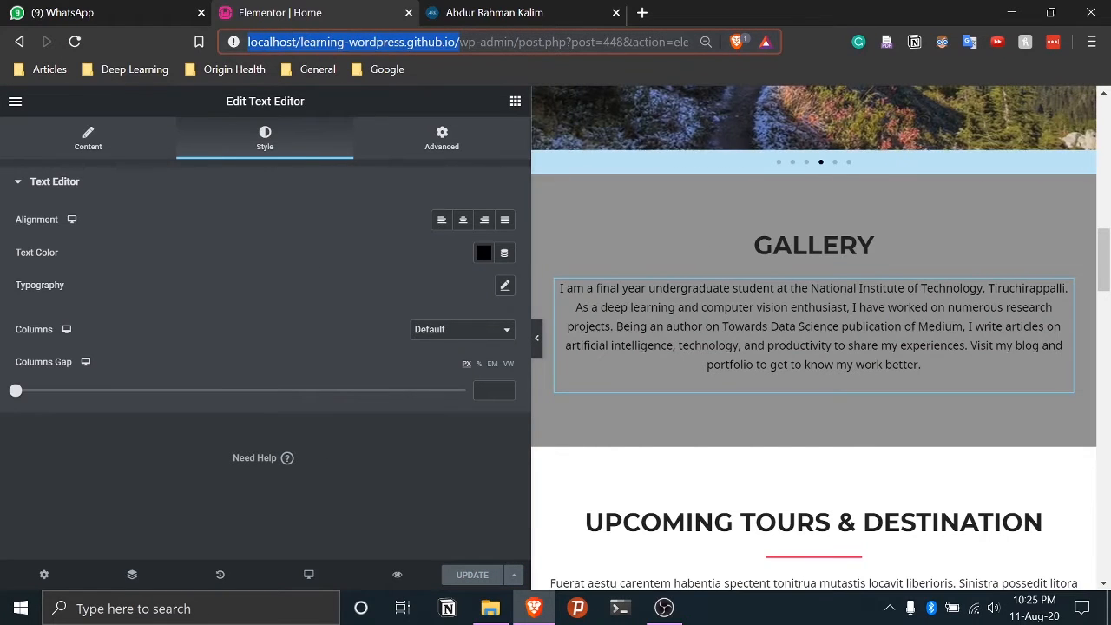
{"action": "left_click", "coordinate": [643, 11]}
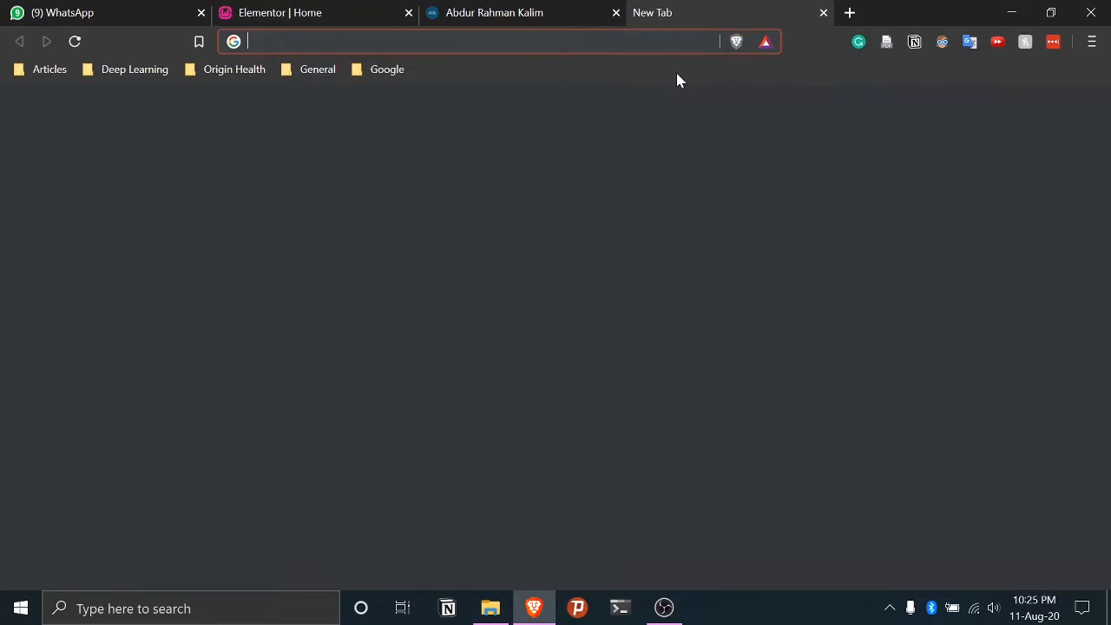
{"action": "type", "text": "localhost/learning-wordpress.github.io/"}
{"action": "key", "text": "Return"}
{"action": "left_click_drag", "start_coordinate": [557, 7], "coordinate": [577, 13]}
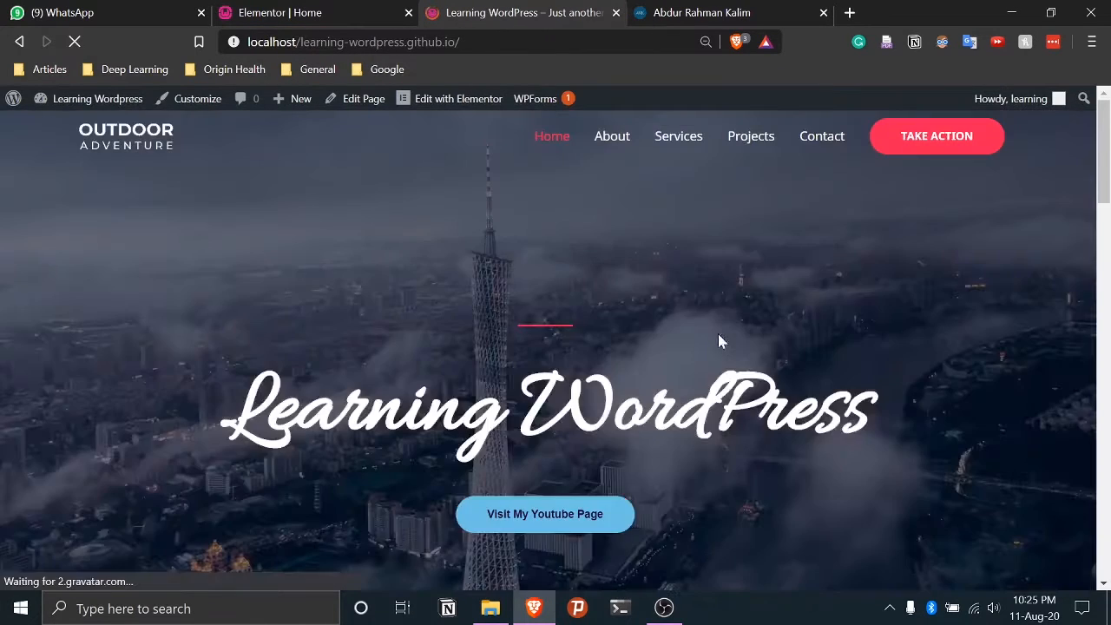
{"action": "scroll", "coordinate": [723, 339], "scroll_direction": "down", "scroll_amount": 7}
{"action": "scroll", "coordinate": [732, 341], "scroll_direction": "down", "scroll_amount": 5}
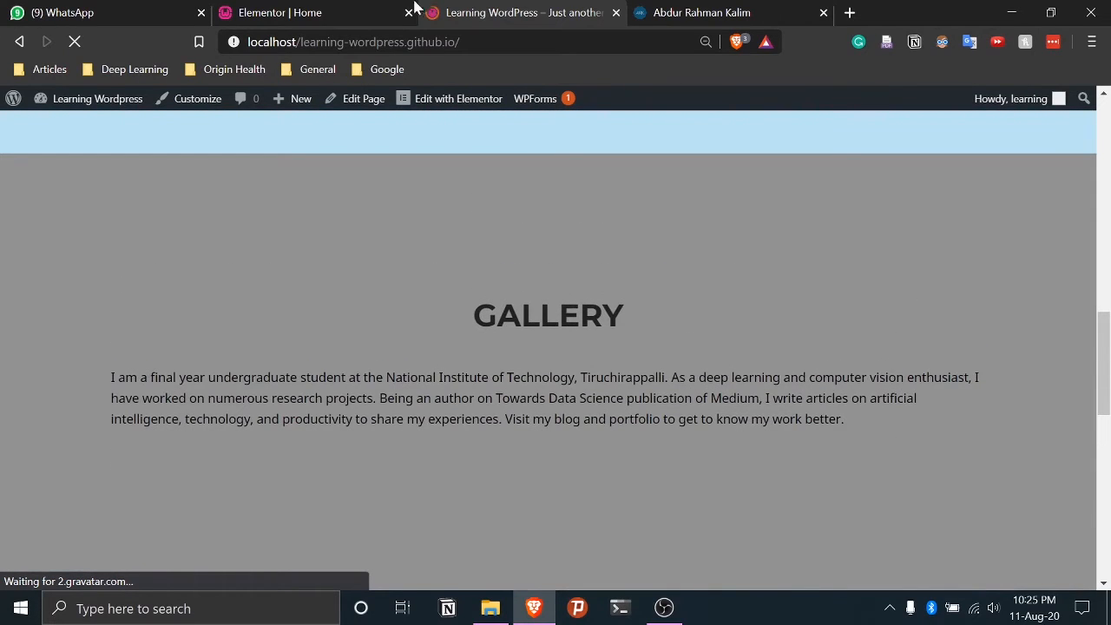
Return to the Elementor editor and center-align the grey section's paragraph
{"action": "left_click", "coordinate": [323, 10]}
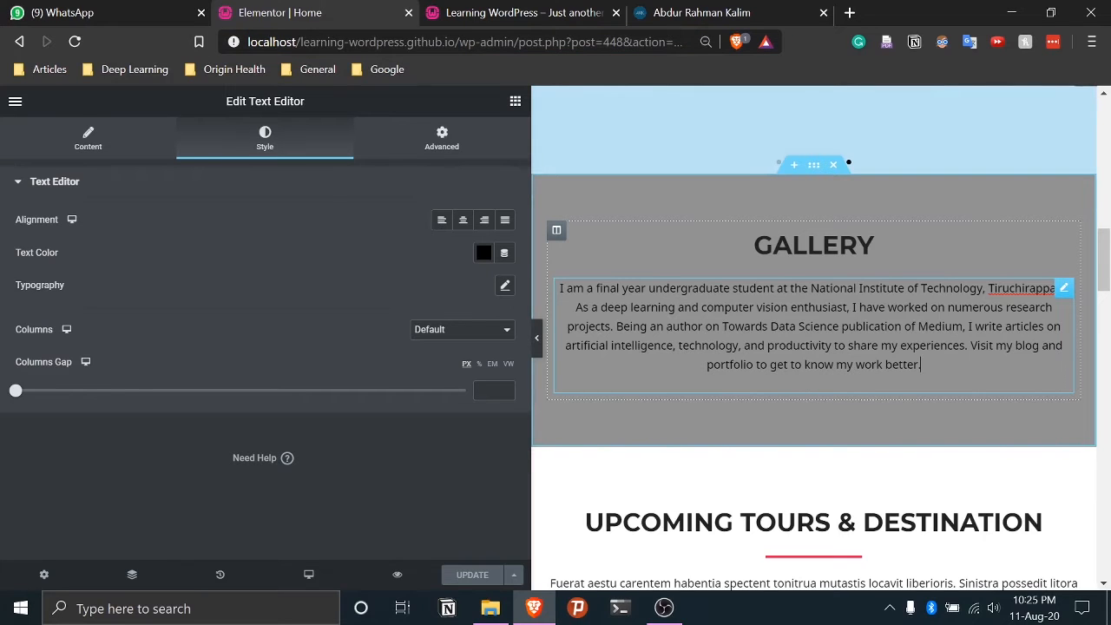
{"action": "left_click", "coordinate": [464, 224]}
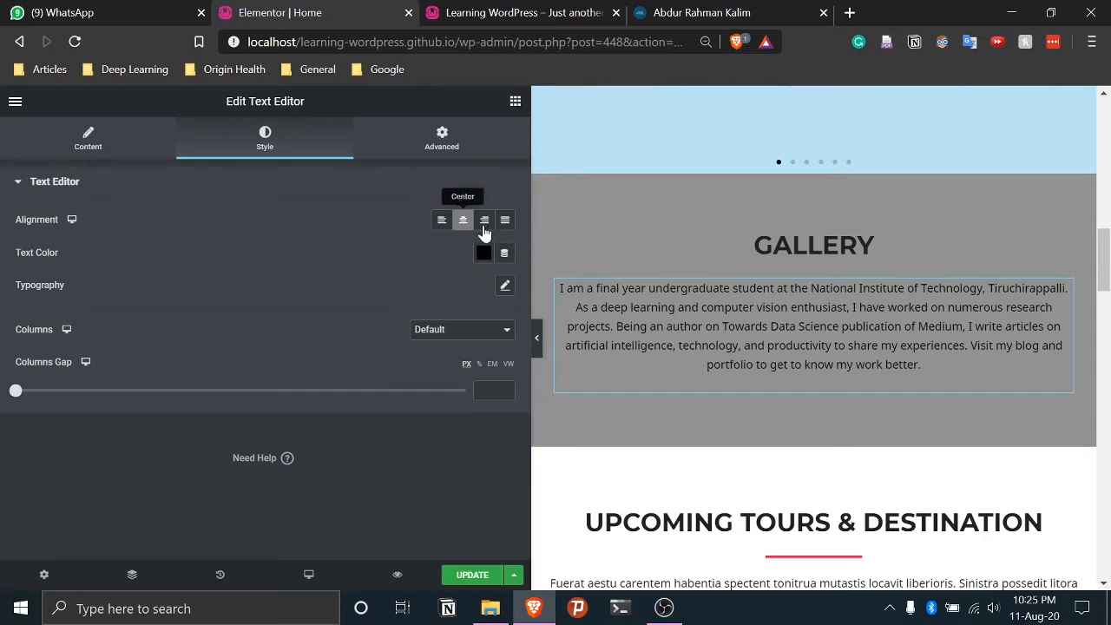
{"action": "left_click", "coordinate": [103, 144]}
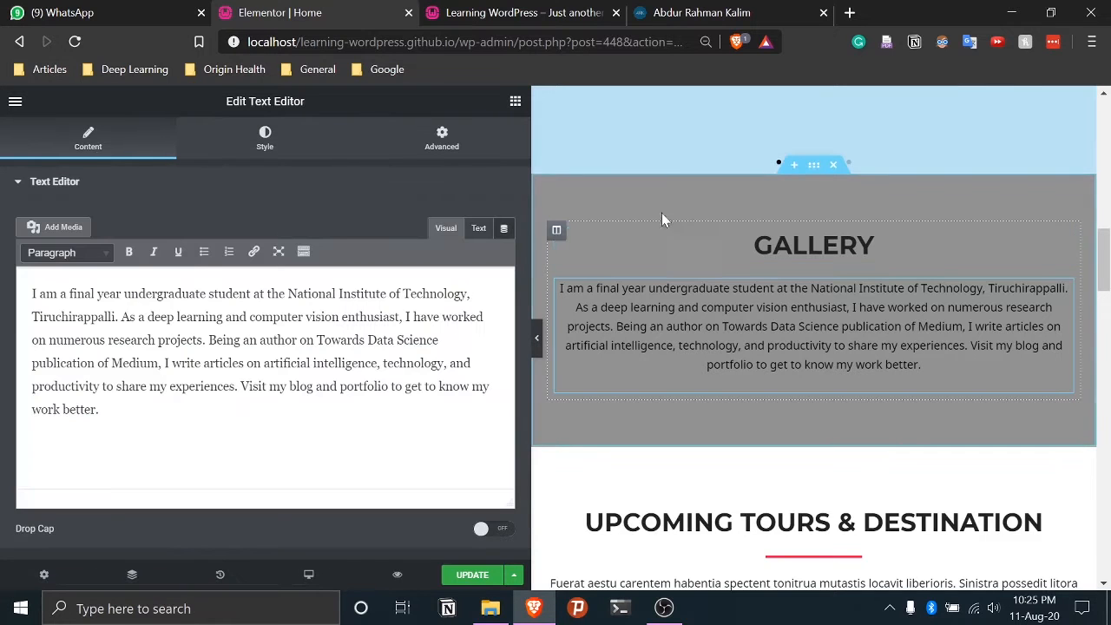
Set the background color of the grey section containing the paragraph to white, #FFFFFF
{"action": "left_click", "coordinate": [814, 166]}
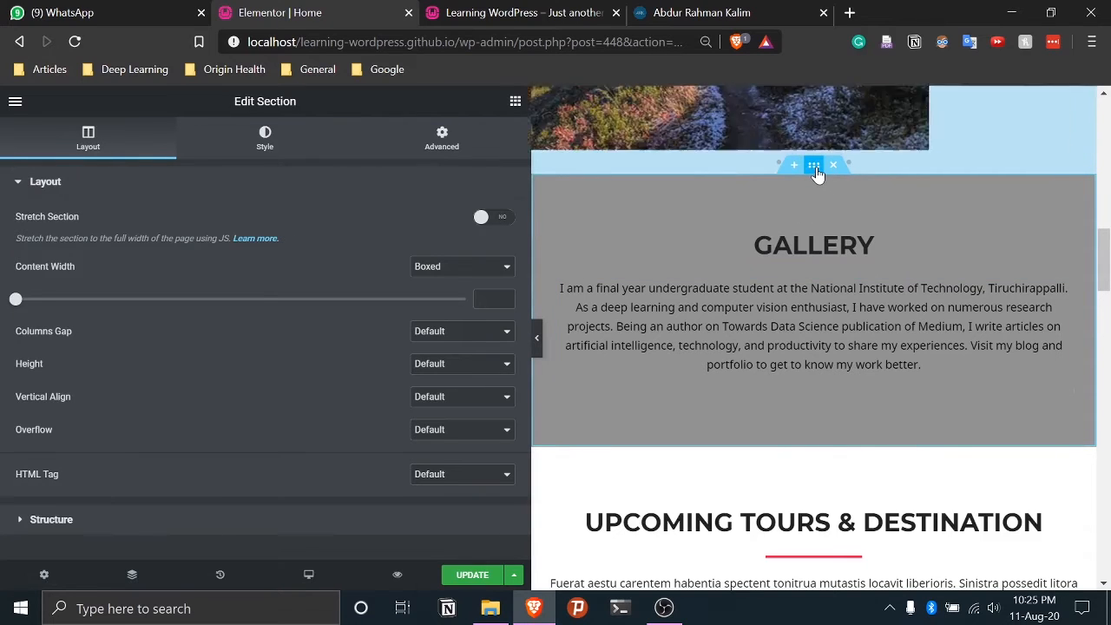
{"action": "left_click", "coordinate": [264, 145]}
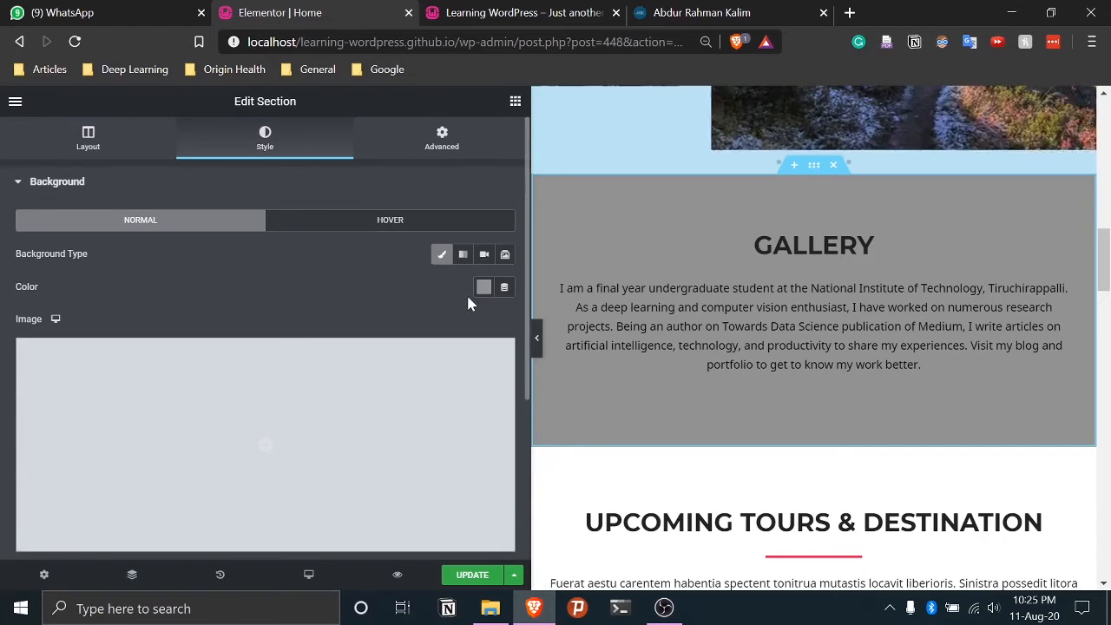
{"action": "scroll", "coordinate": [470, 282], "scroll_direction": "down", "scroll_amount": 2}
{"action": "scroll", "coordinate": [474, 269], "scroll_direction": "up", "scroll_amount": 2}
{"action": "left_click", "coordinate": [484, 287]}
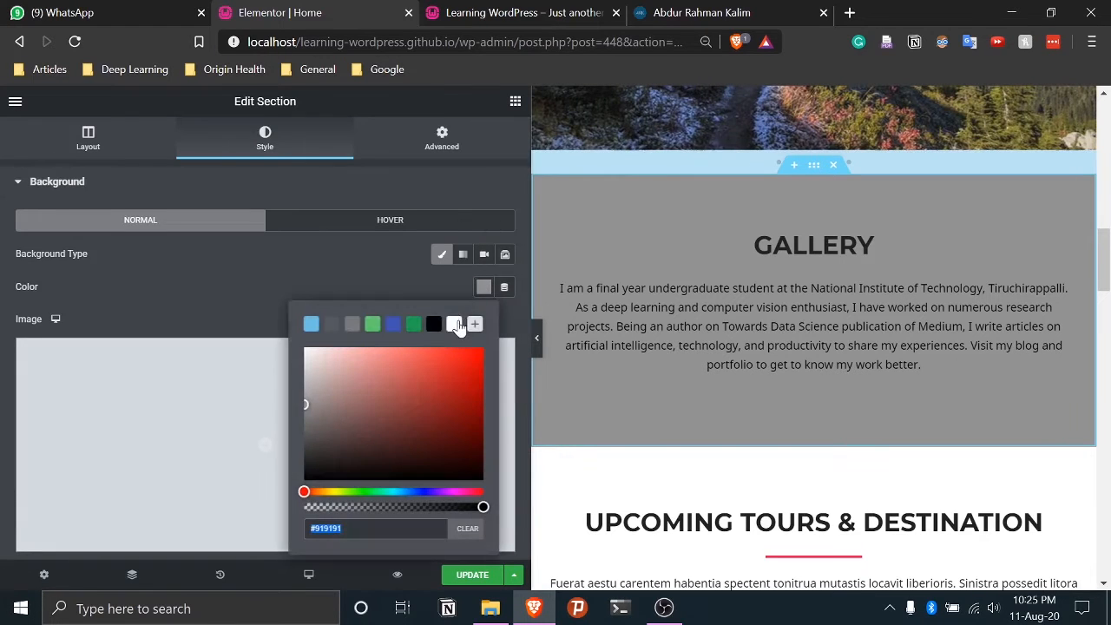
{"action": "left_click", "coordinate": [454, 324]}
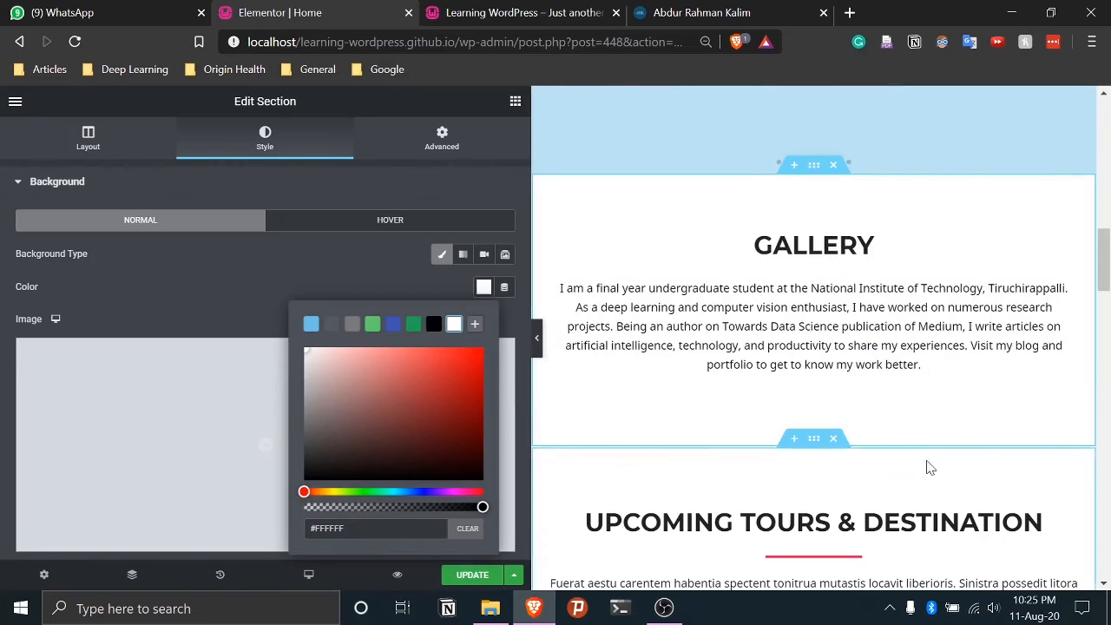
Replace the Gallery heading above the paragraph with About
{"action": "scroll", "coordinate": [925, 466], "scroll_direction": "up", "scroll_amount": 5}
{"action": "scroll", "coordinate": [911, 384], "scroll_direction": "down", "scroll_amount": 4}
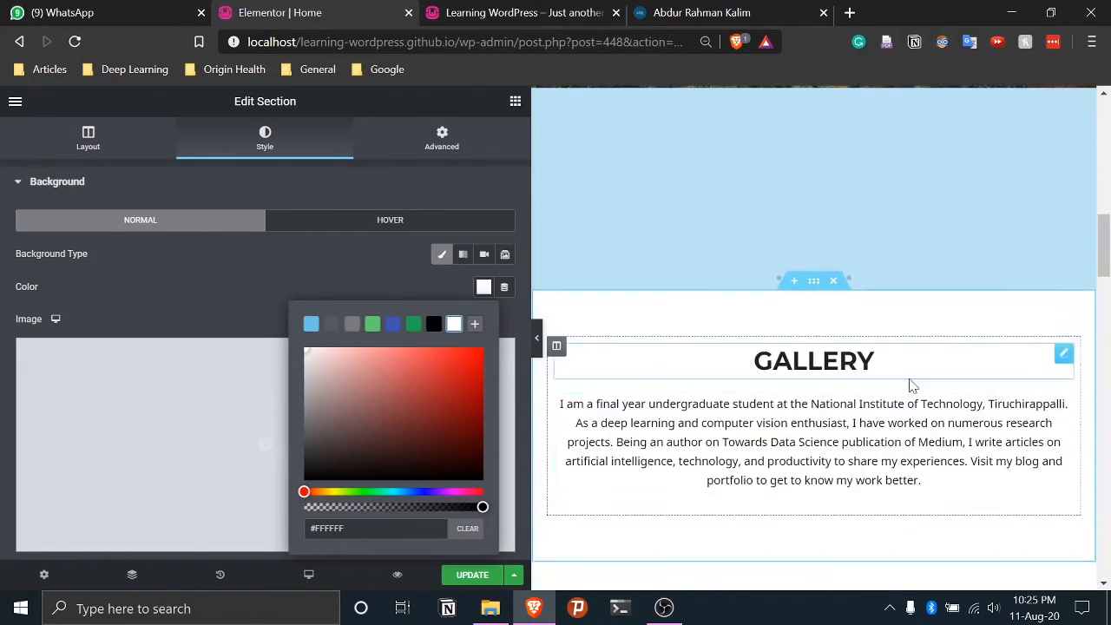
{"action": "scroll", "coordinate": [842, 408], "scroll_direction": "up", "scroll_amount": 2}
{"action": "left_click", "coordinate": [875, 361]}
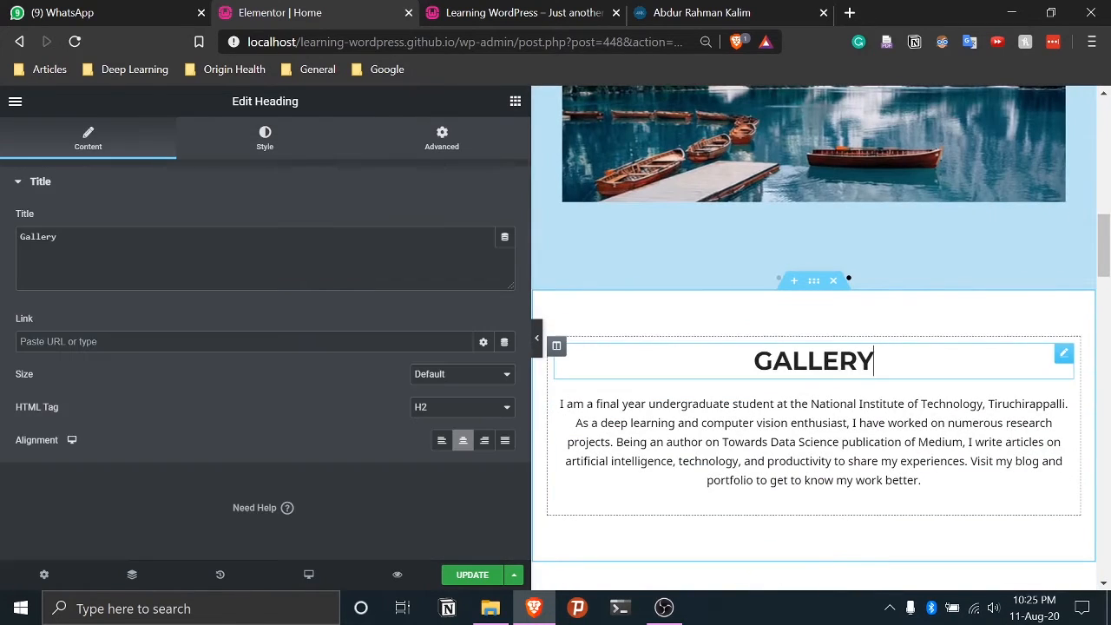
{"action": "left_click_drag", "start_coordinate": [875, 361], "coordinate": [753, 363]}
{"action": "type", "text": "About"}
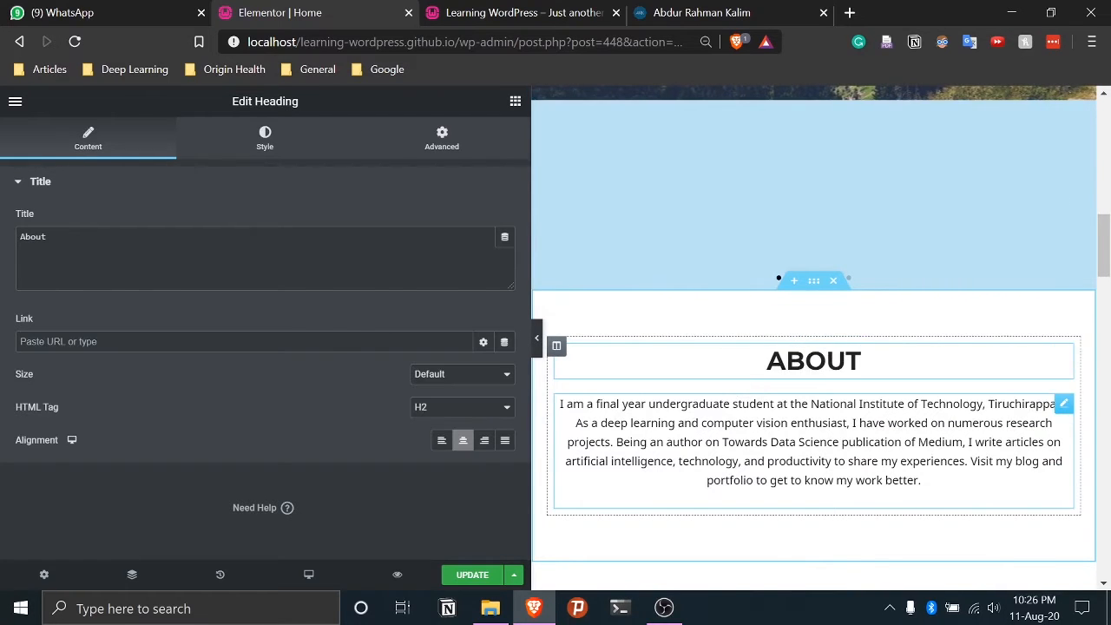
{"action": "left_click", "coordinate": [922, 502]}
Delete the whole Upcoming Tours & Destination section below the About section
{"action": "scroll", "coordinate": [922, 506], "scroll_direction": "down", "scroll_amount": 2}
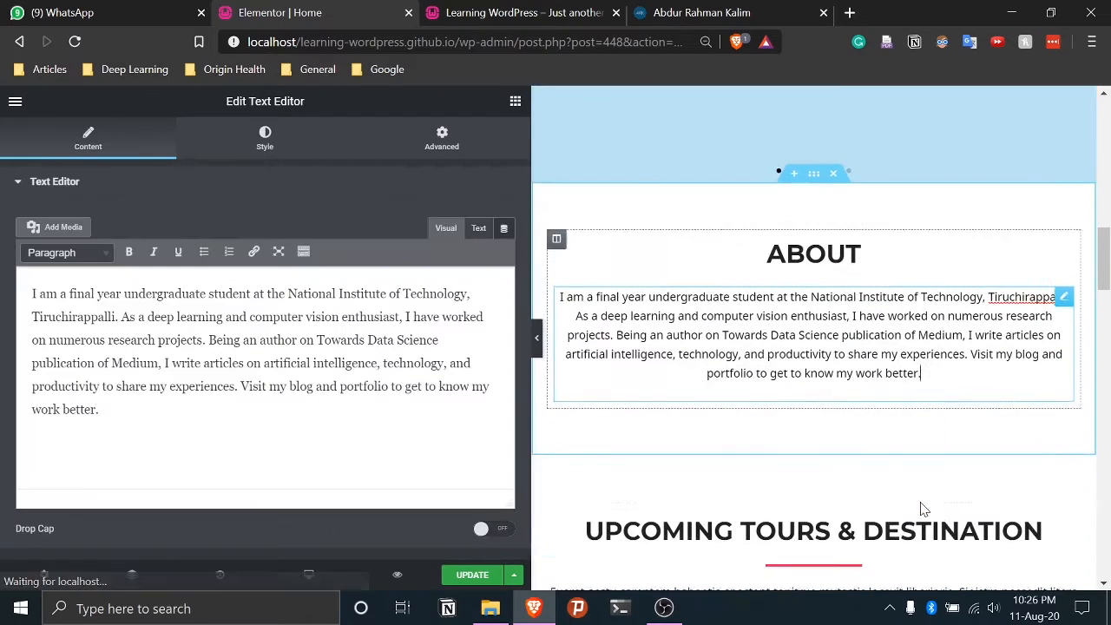
{"action": "scroll", "coordinate": [868, 391], "scroll_direction": "down", "scroll_amount": 3}
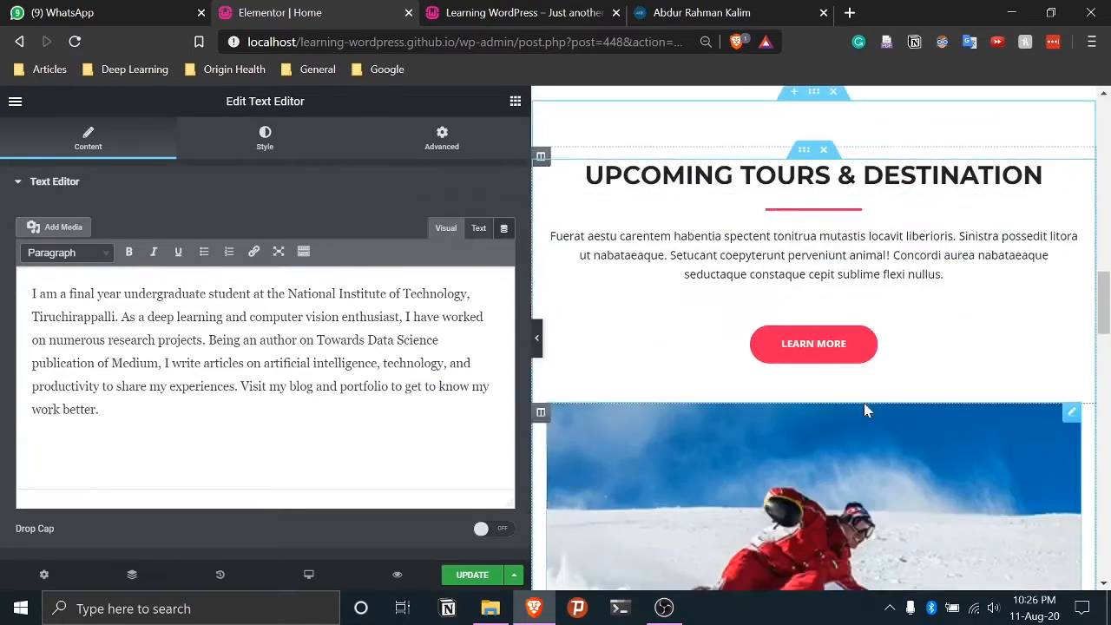
{"action": "scroll", "coordinate": [868, 390], "scroll_direction": "up", "scroll_amount": 1}
{"action": "scroll", "coordinate": [956, 335], "scroll_direction": "down", "scroll_amount": 8}
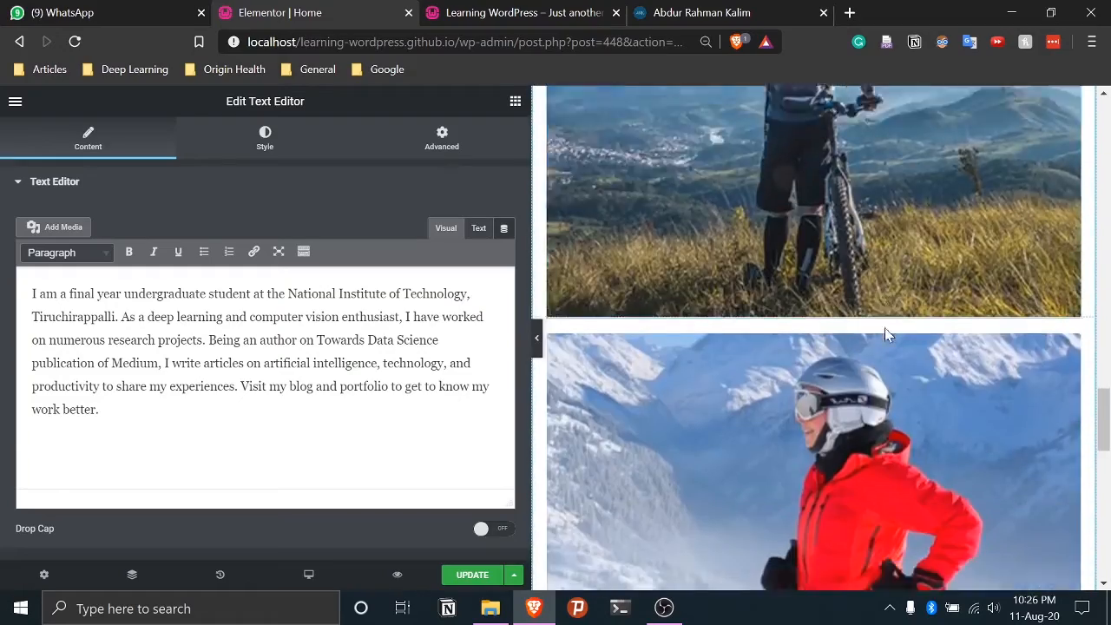
{"action": "scroll", "coordinate": [884, 330], "scroll_direction": "up", "scroll_amount": 3}
{"action": "scroll", "coordinate": [854, 337], "scroll_direction": "up", "scroll_amount": 10}
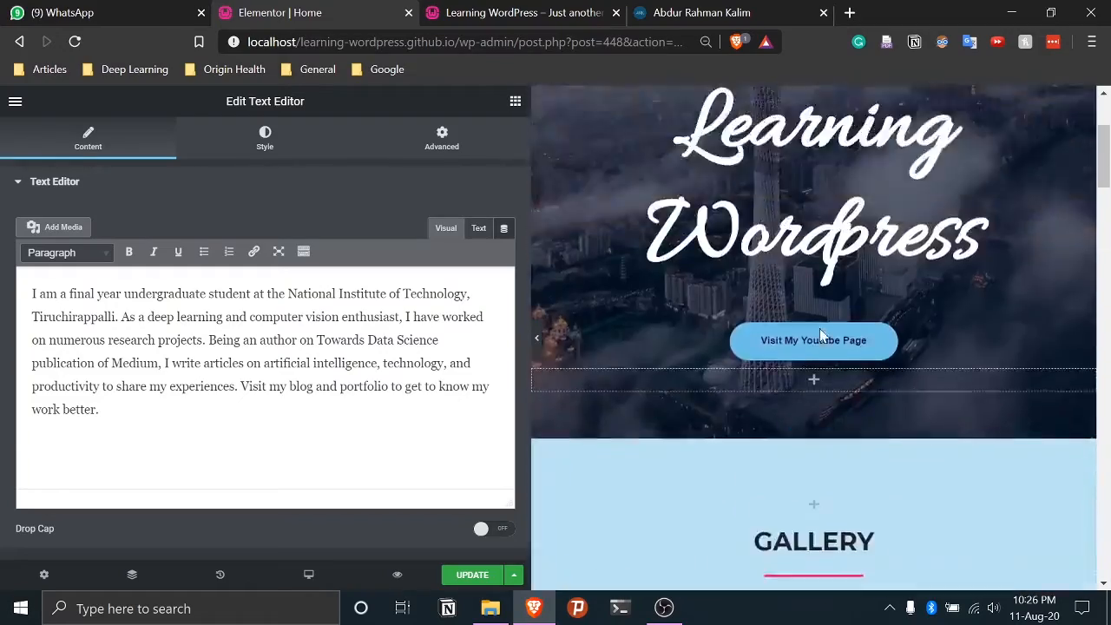
{"action": "scroll", "coordinate": [818, 329], "scroll_direction": "down", "scroll_amount": 8}
{"action": "scroll", "coordinate": [818, 329], "scroll_direction": "up", "scroll_amount": 4}
{"action": "scroll", "coordinate": [818, 330], "scroll_direction": "down", "scroll_amount": 6}
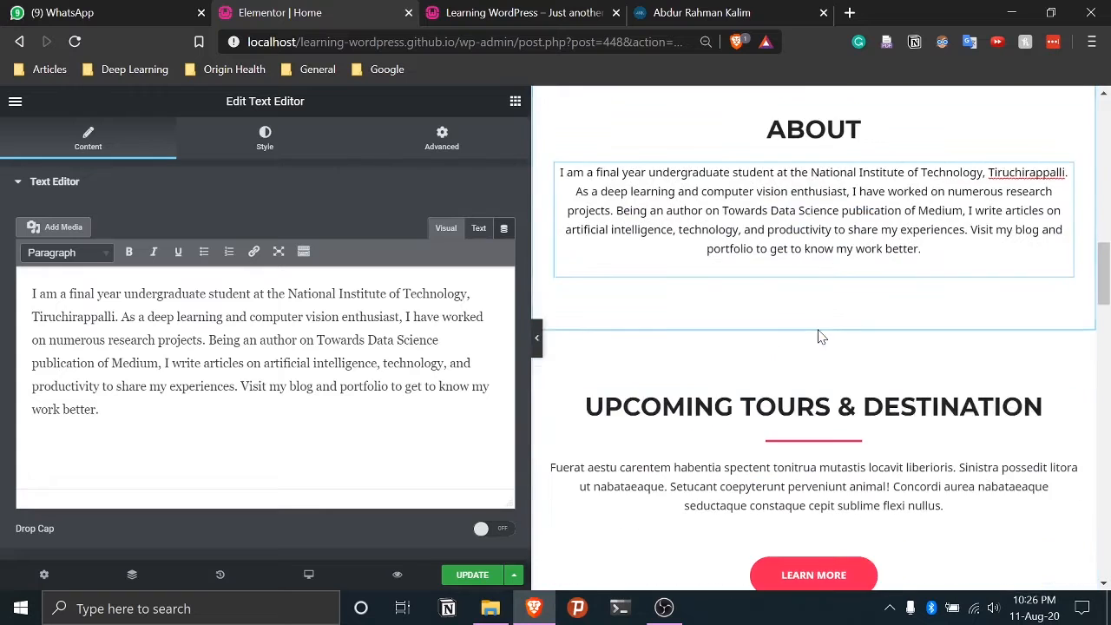
{"action": "scroll", "coordinate": [818, 330], "scroll_direction": "down", "scroll_amount": 1}
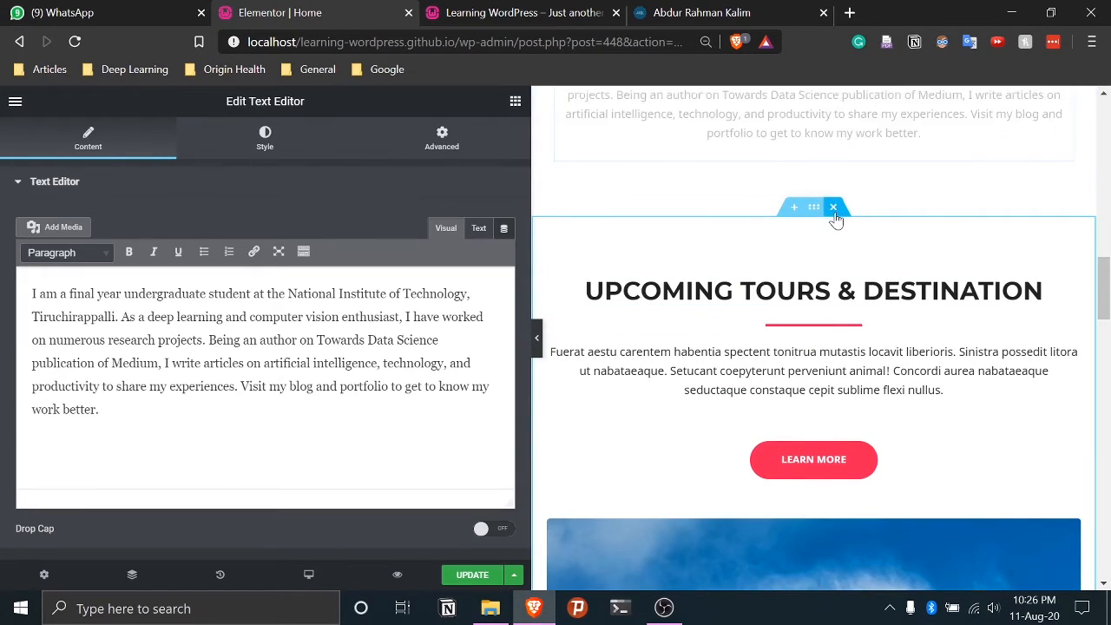
{"action": "left_click", "coordinate": [834, 214]}
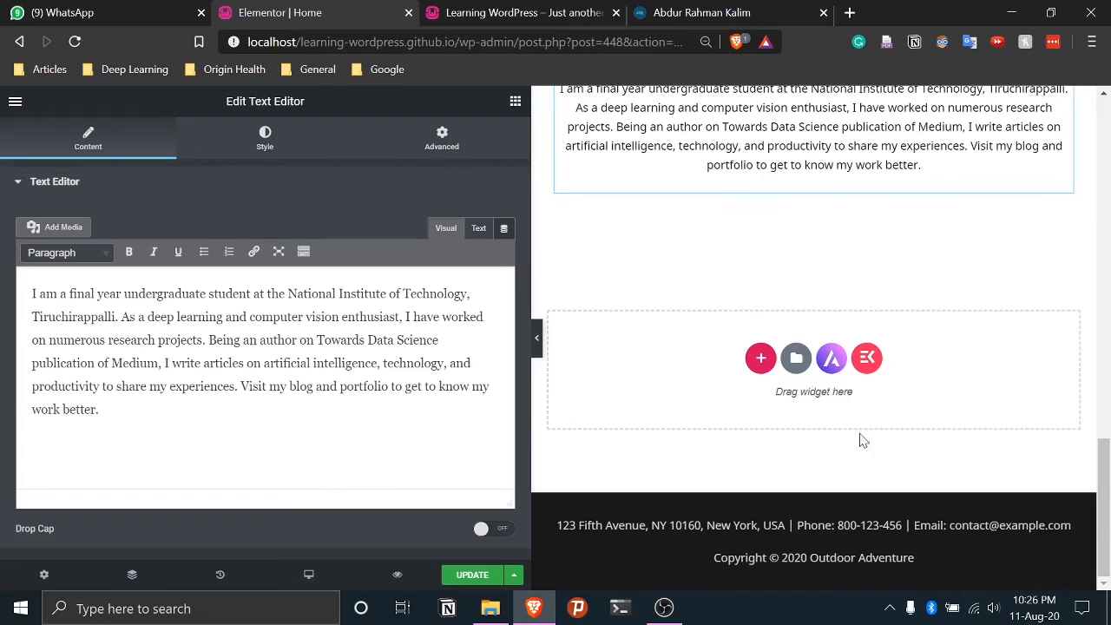
Examine the Get in touch section at the end of the portfolio site and return to Elementor's widget list
{"action": "left_click", "coordinate": [694, 12]}
{"action": "scroll", "coordinate": [717, 375], "scroll_direction": "down", "scroll_amount": 10}
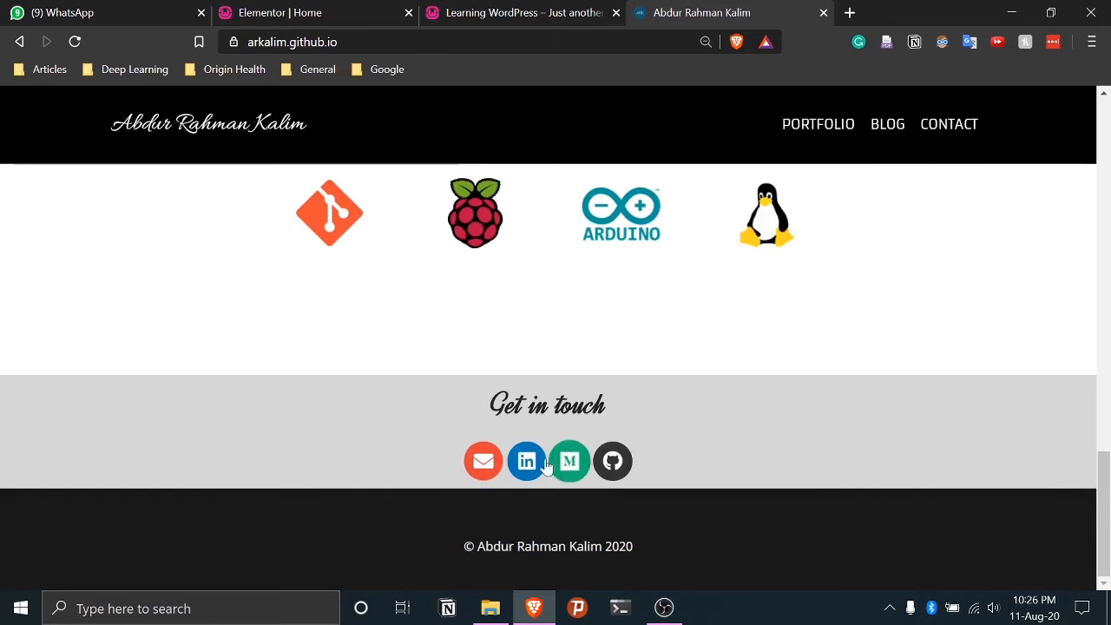
{"action": "left_click", "coordinate": [555, 12]}
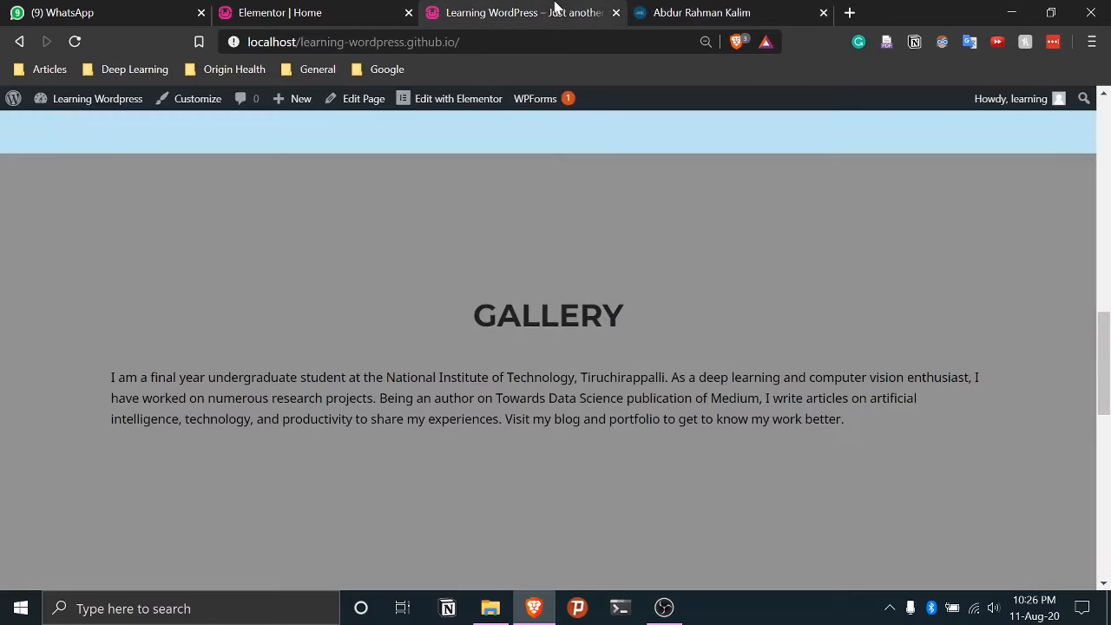
{"action": "left_click", "coordinate": [351, 10]}
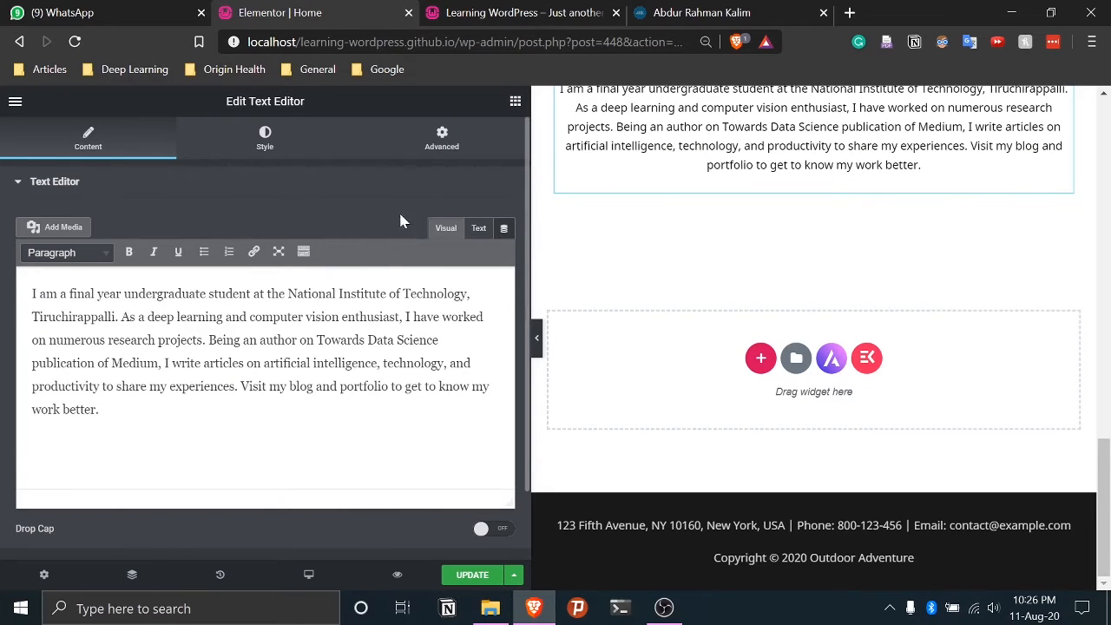
{"action": "left_click", "coordinate": [515, 102]}
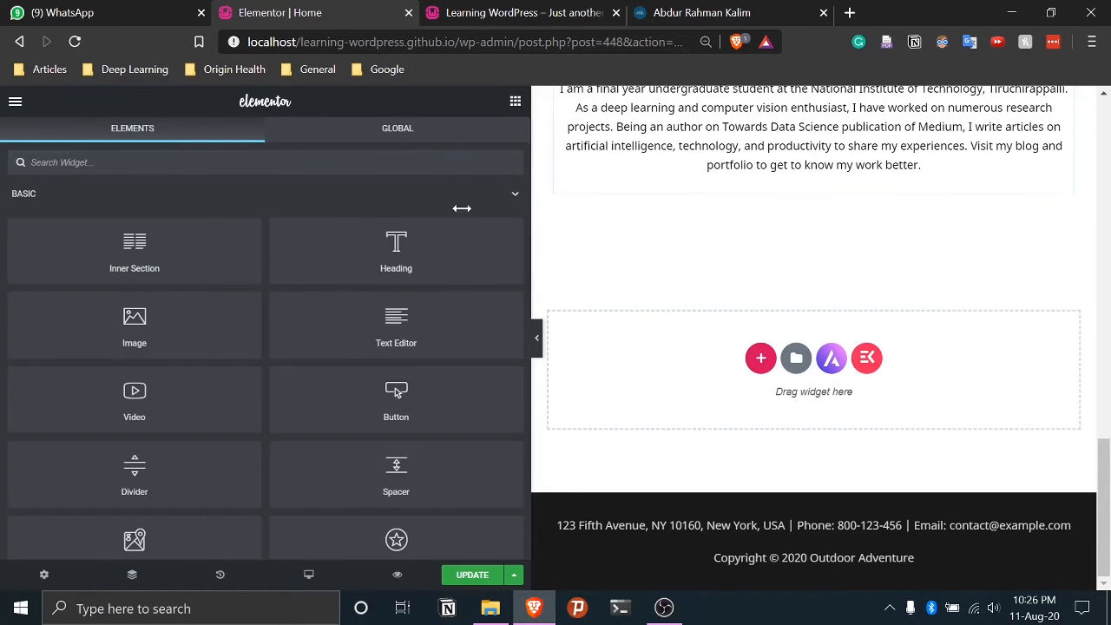
Try the ElementsKit Social Share widget in a new section below the About section, and delete that section
{"action": "left_click_drag", "start_coordinate": [461, 208], "coordinate": [223, 246]}
{"action": "scroll", "coordinate": [446, 345], "scroll_direction": "down", "scroll_amount": 5}
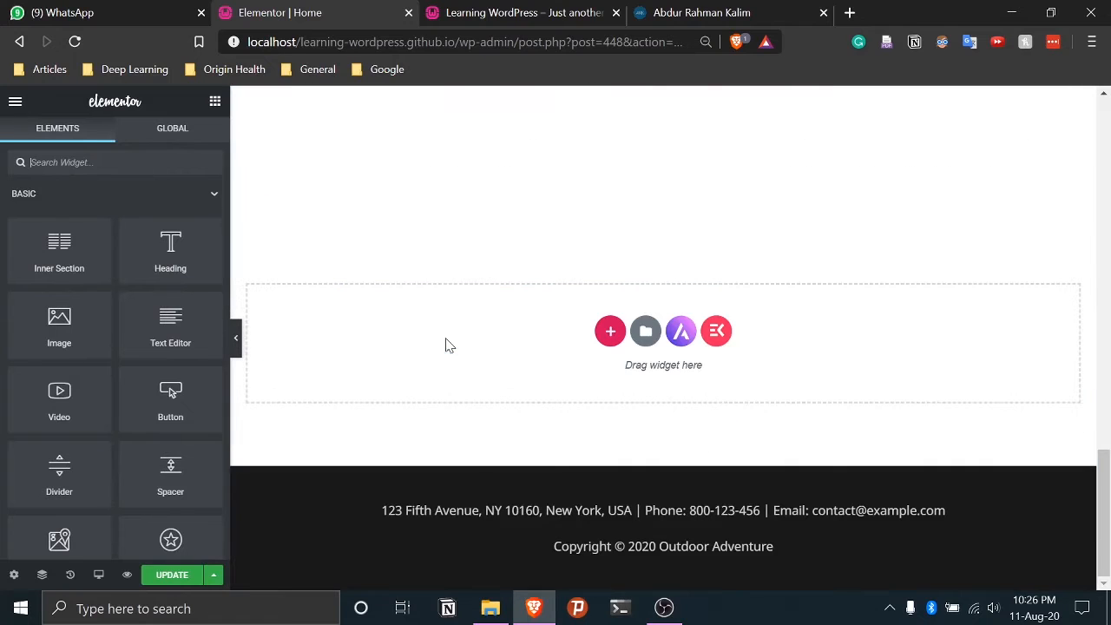
{"action": "scroll", "coordinate": [98, 443], "scroll_direction": "down", "scroll_amount": 20}
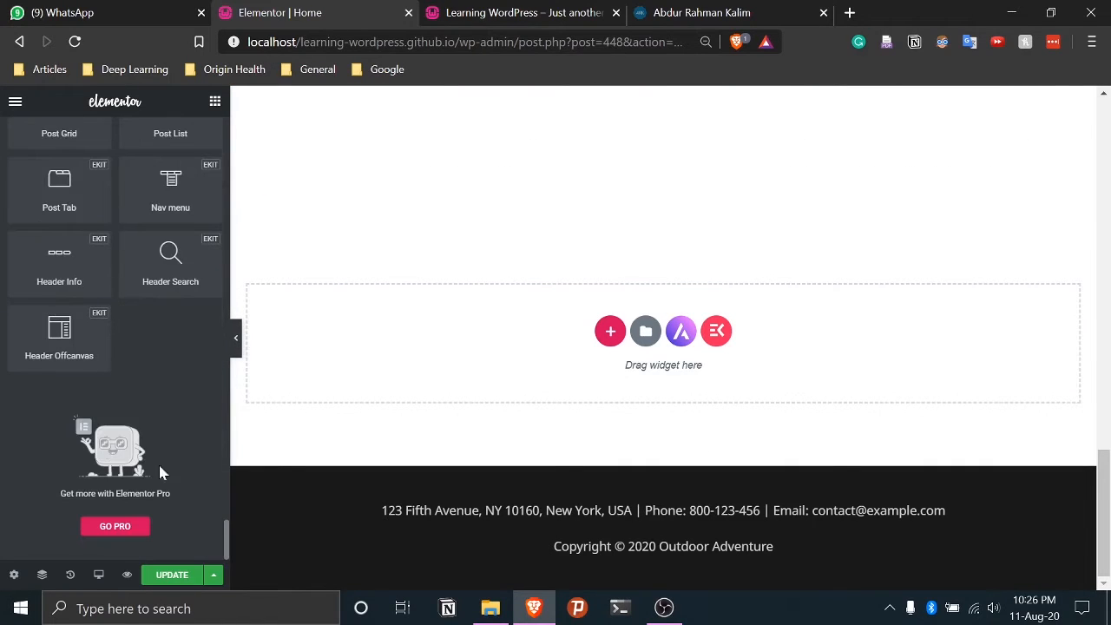
{"action": "scroll", "coordinate": [165, 473], "scroll_direction": "up", "scroll_amount": 2}
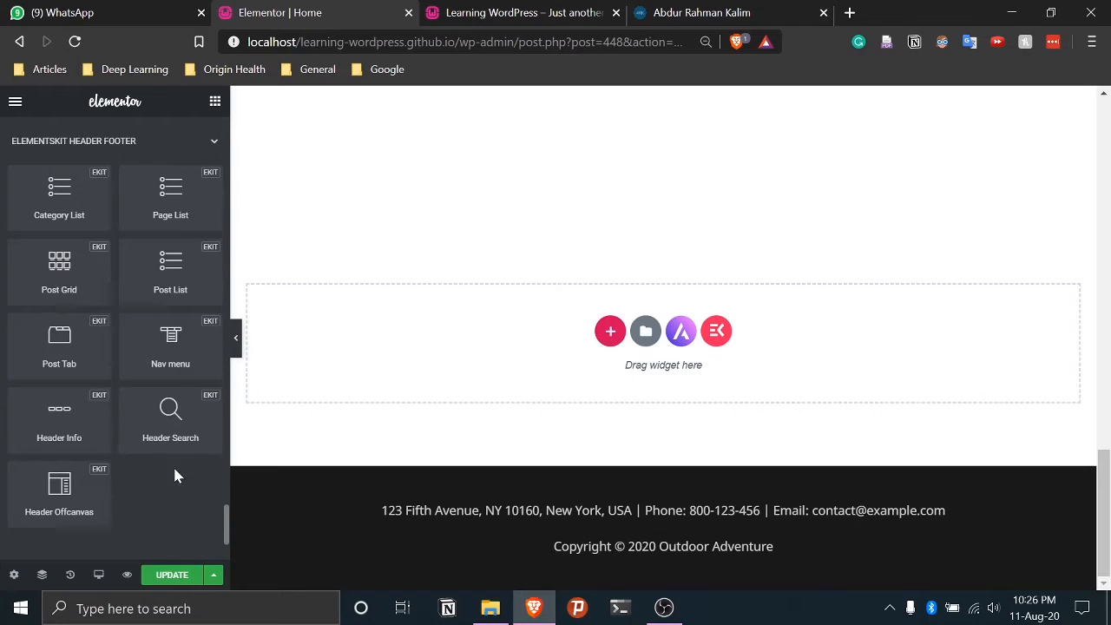
{"action": "scroll", "coordinate": [175, 460], "scroll_direction": "up", "scroll_amount": 2}
{"action": "scroll", "coordinate": [161, 503], "scroll_direction": "down", "scroll_amount": 2}
{"action": "scroll", "coordinate": [130, 451], "scroll_direction": "up", "scroll_amount": 6}
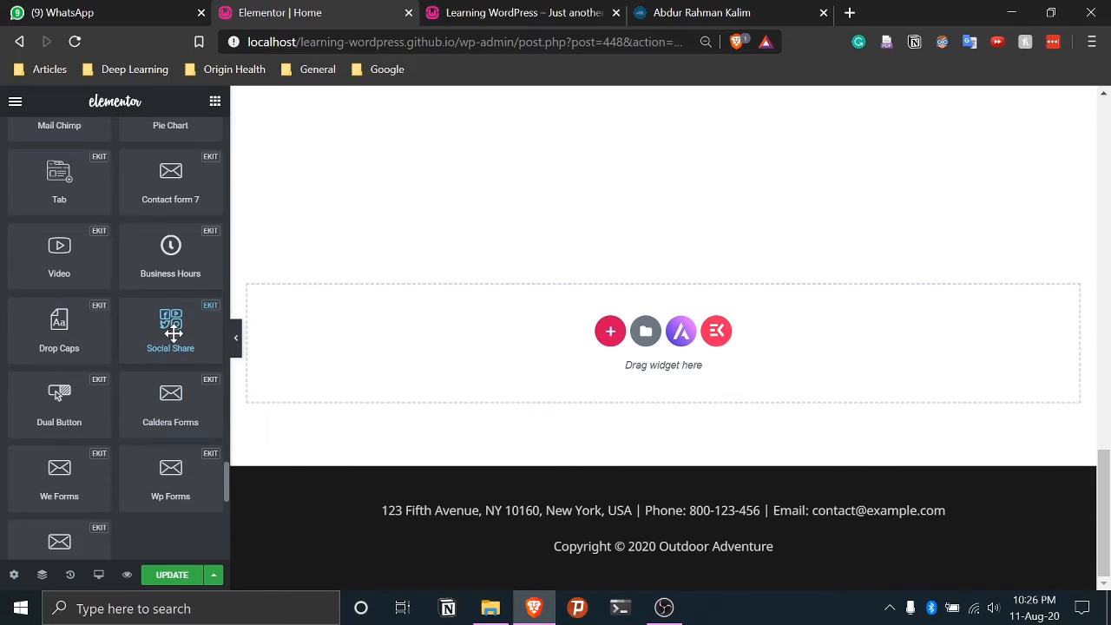
{"action": "left_click_drag", "start_coordinate": [170, 326], "coordinate": [651, 337]}
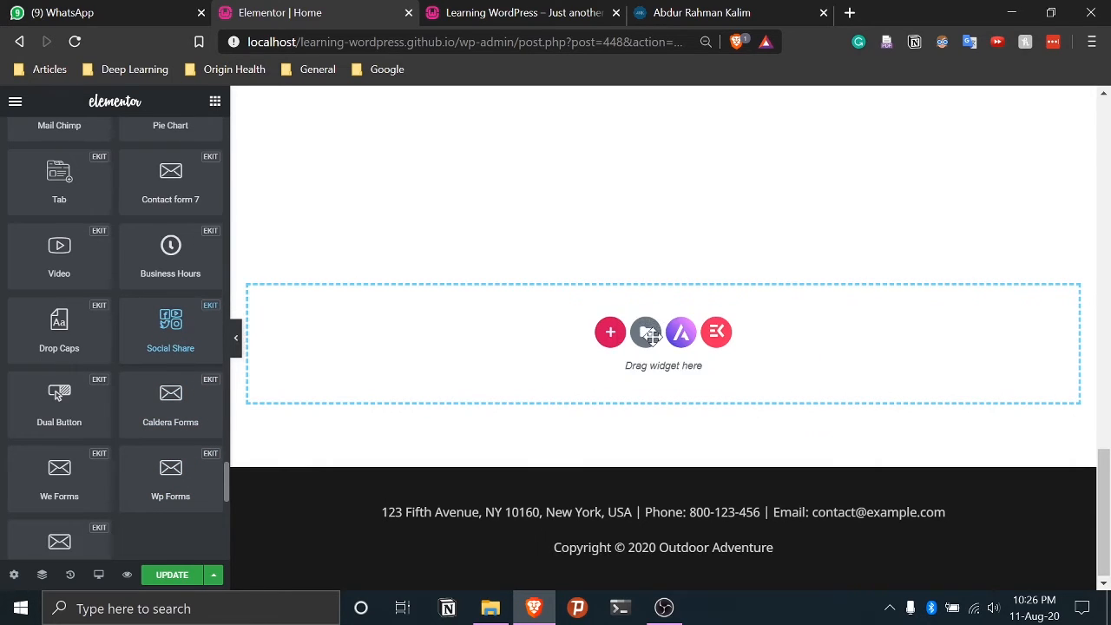
{"action": "left_click_drag", "start_coordinate": [735, 348], "coordinate": [733, 349]}
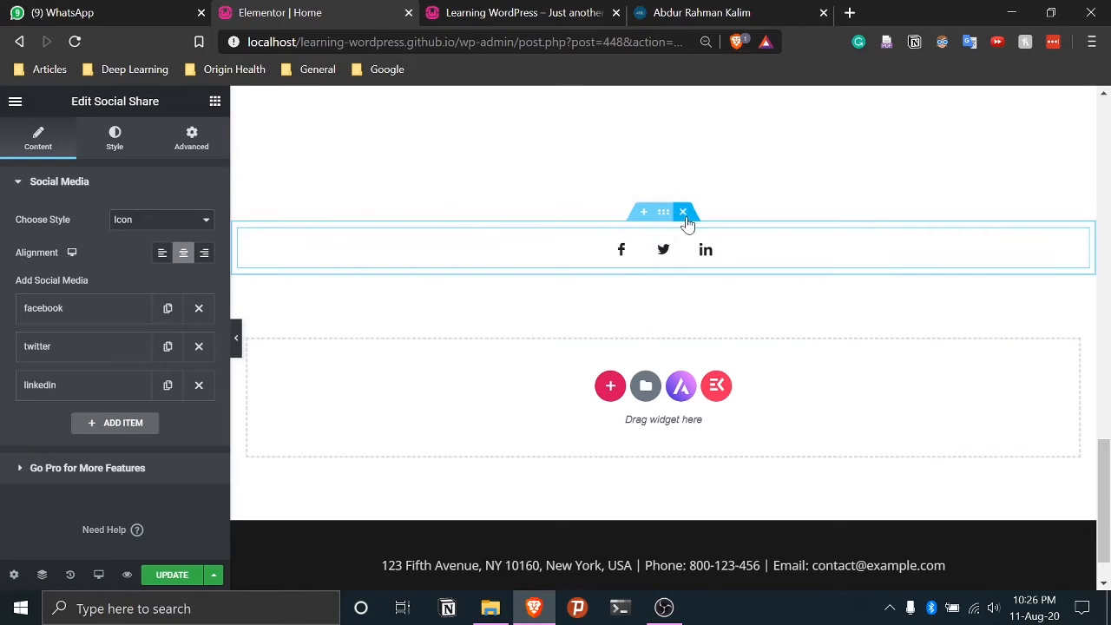
{"action": "key", "text": "Delete"}
Try the ElementsKit Social Media widget in a new section below the About paragraph, and delete the widget
{"action": "scroll", "coordinate": [608, 326], "scroll_direction": "up", "scroll_amount": 3}
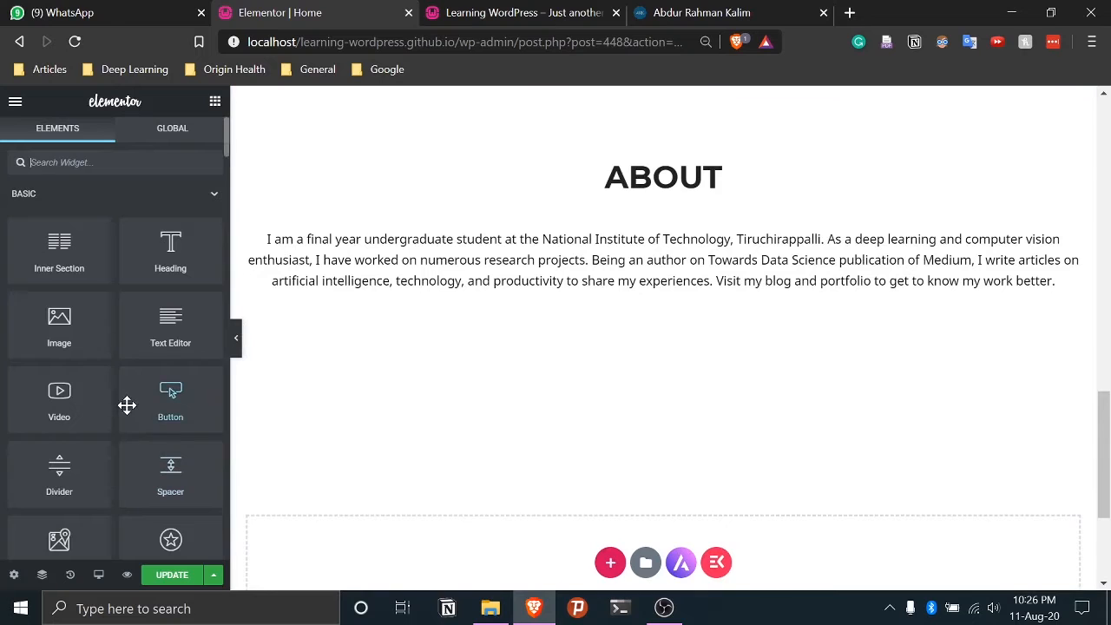
{"action": "scroll", "coordinate": [127, 406], "scroll_direction": "down", "scroll_amount": 20}
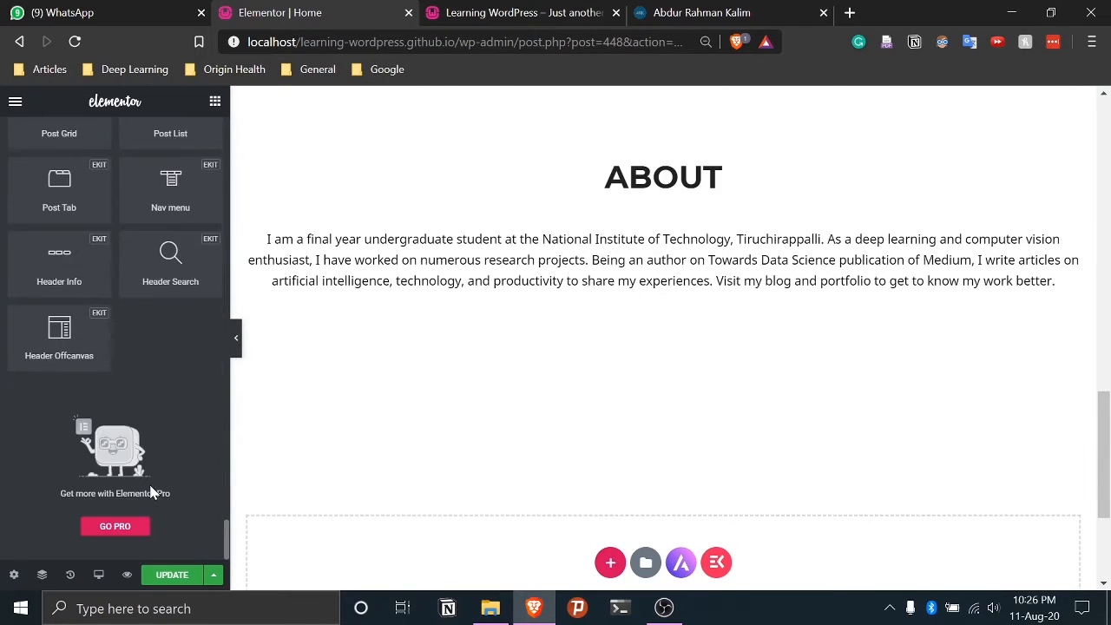
{"action": "scroll", "coordinate": [150, 490], "scroll_direction": "up", "scroll_amount": 5}
{"action": "scroll", "coordinate": [160, 468], "scroll_direction": "down", "scroll_amount": 4}
{"action": "scroll", "coordinate": [160, 466], "scroll_direction": "up", "scroll_amount": 5}
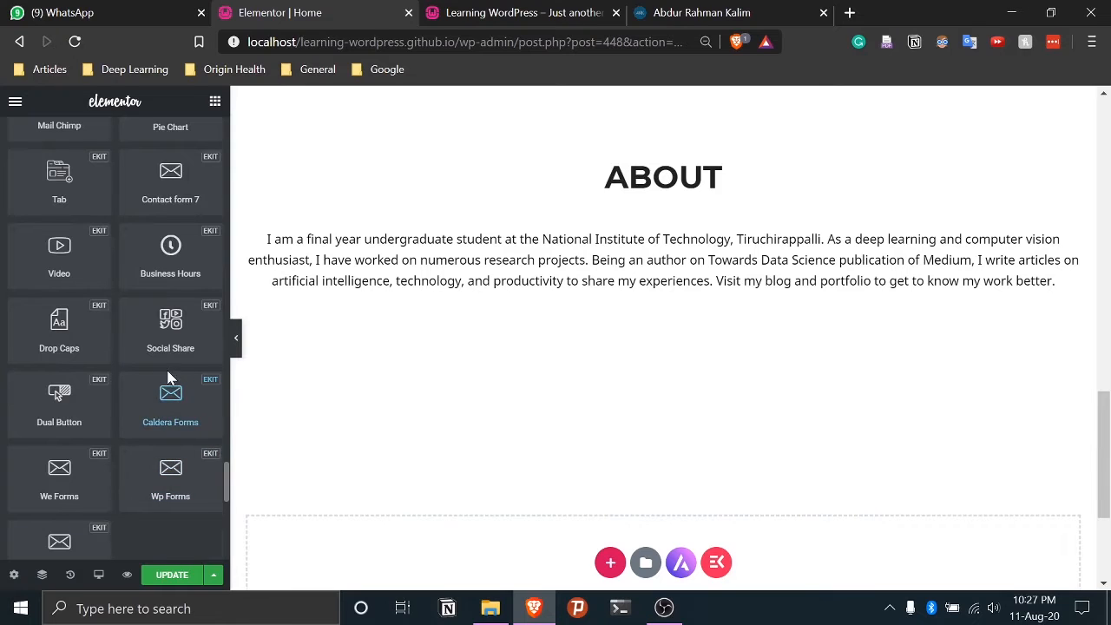
{"action": "scroll", "coordinate": [170, 379], "scroll_direction": "up", "scroll_amount": 2}
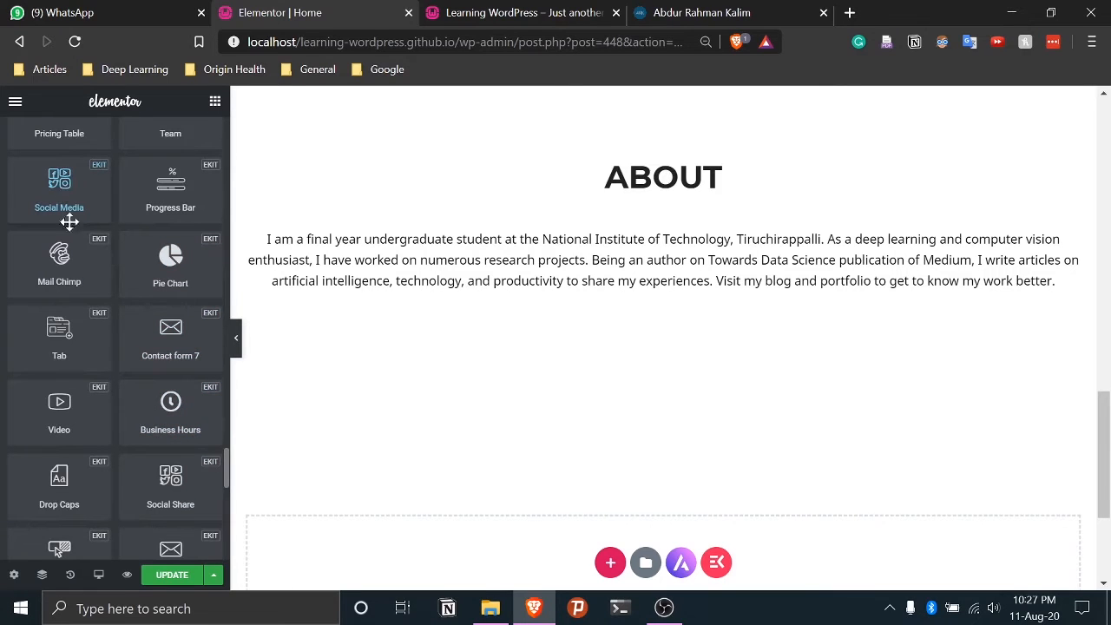
{"action": "left_click_drag", "start_coordinate": [59, 186], "coordinate": [688, 568]}
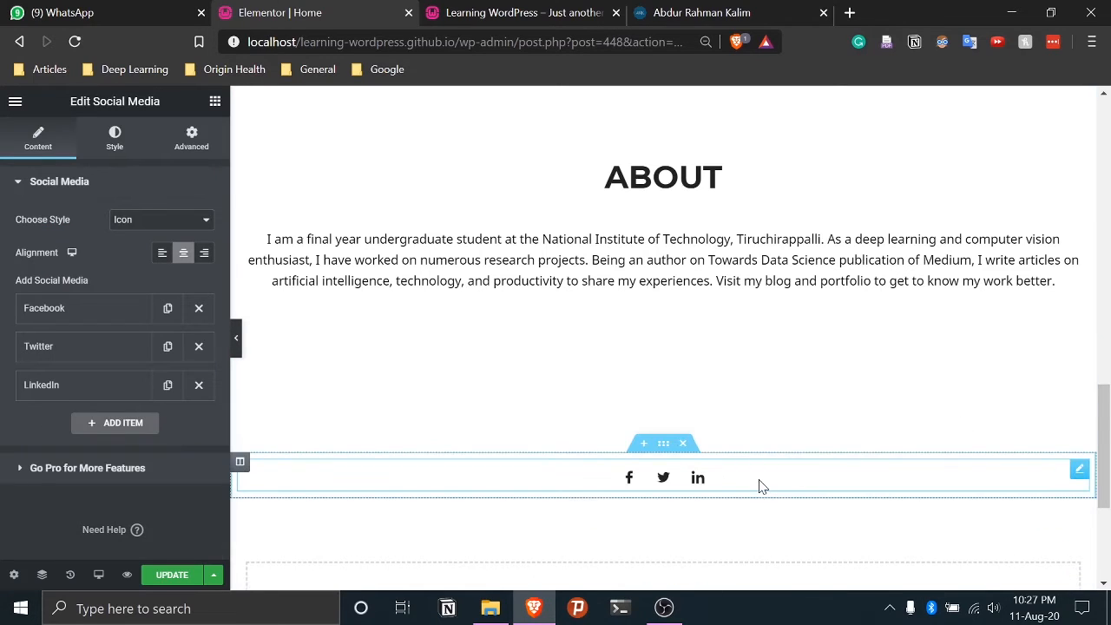
{"action": "right_click", "coordinate": [762, 483]}
{"action": "key", "text": "Delete"}
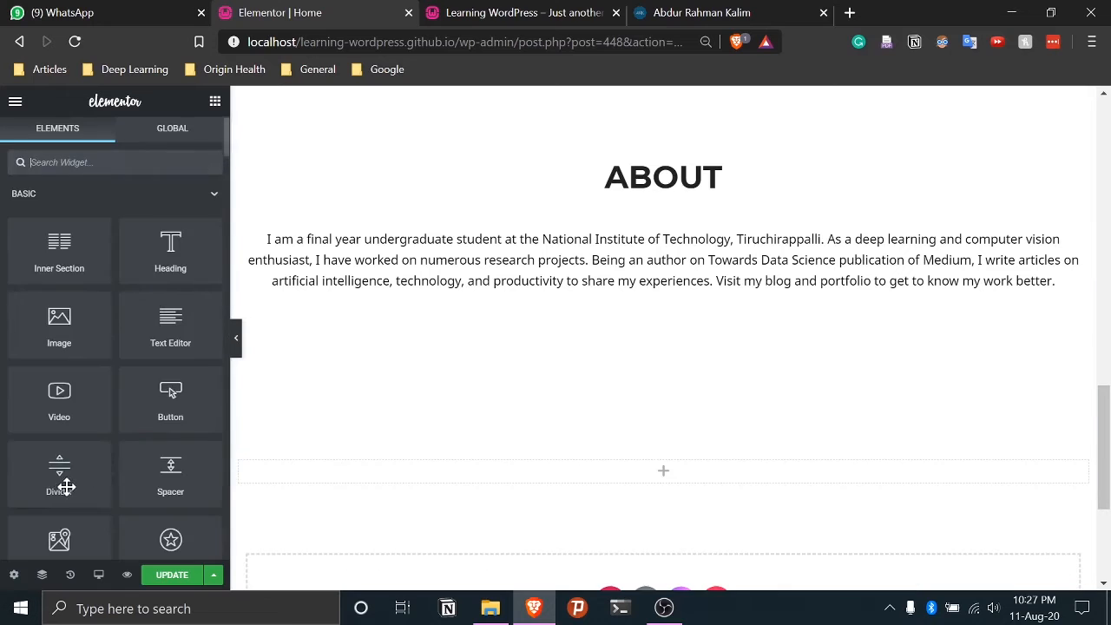
Add Elementor's Social Icons widget in a new section directly beneath the empty section below About
{"action": "scroll", "coordinate": [65, 486], "scroll_direction": "down", "scroll_amount": 20}
{"action": "scroll", "coordinate": [87, 482], "scroll_direction": "up", "scroll_amount": 10}
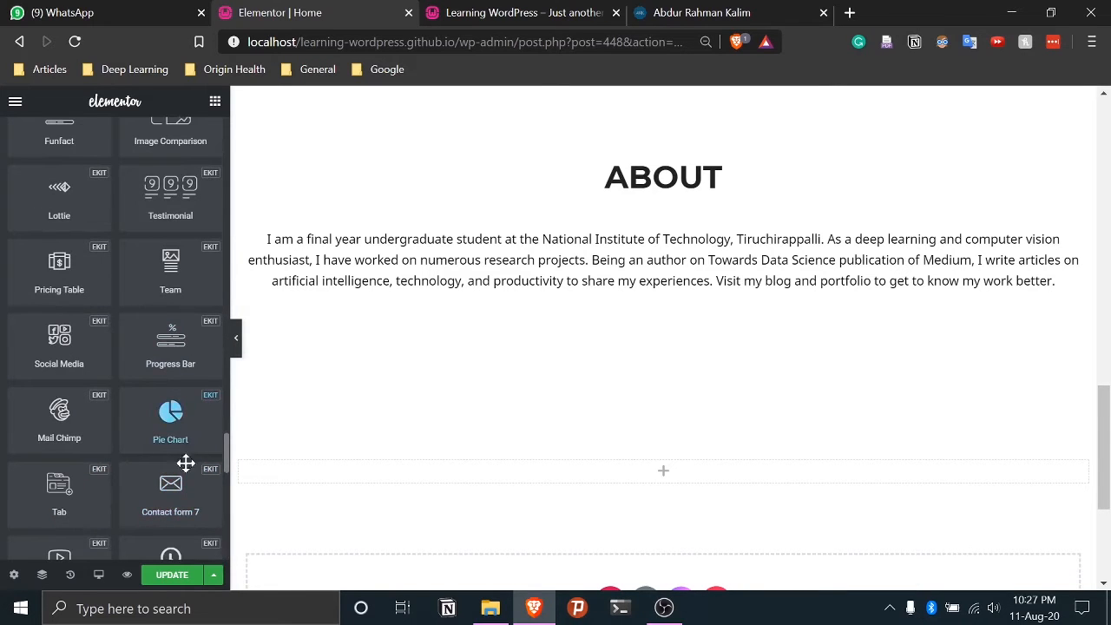
{"action": "scroll", "coordinate": [173, 469], "scroll_direction": "up", "scroll_amount": 4}
{"action": "scroll", "coordinate": [177, 507], "scroll_direction": "up", "scroll_amount": 6}
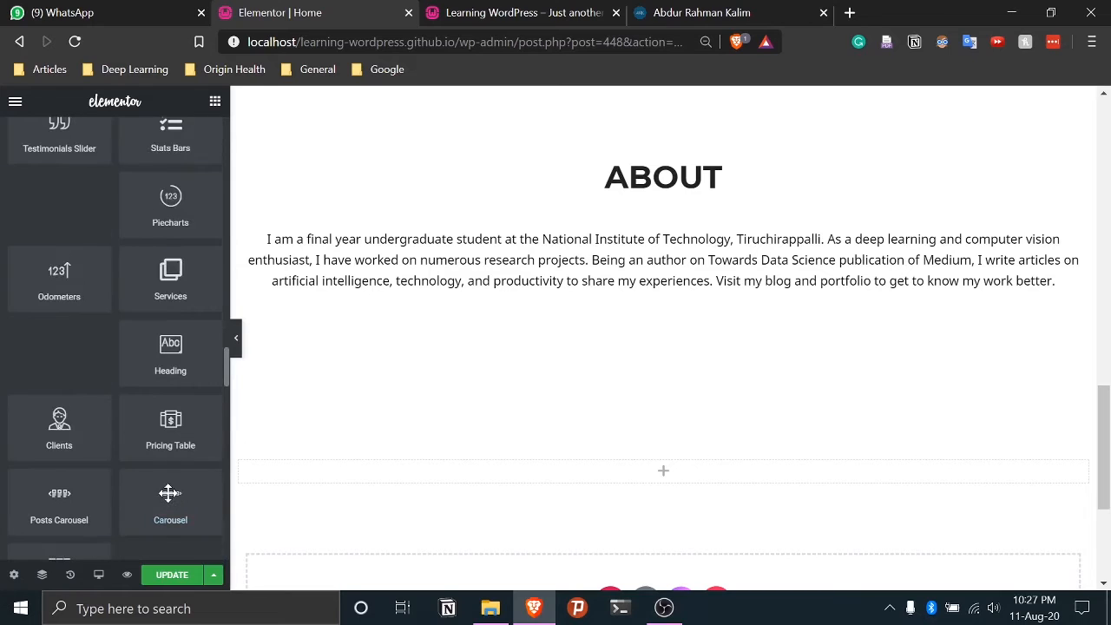
{"action": "scroll", "coordinate": [186, 519], "scroll_direction": "up", "scroll_amount": 2}
{"action": "scroll", "coordinate": [162, 444], "scroll_direction": "up", "scroll_amount": 5}
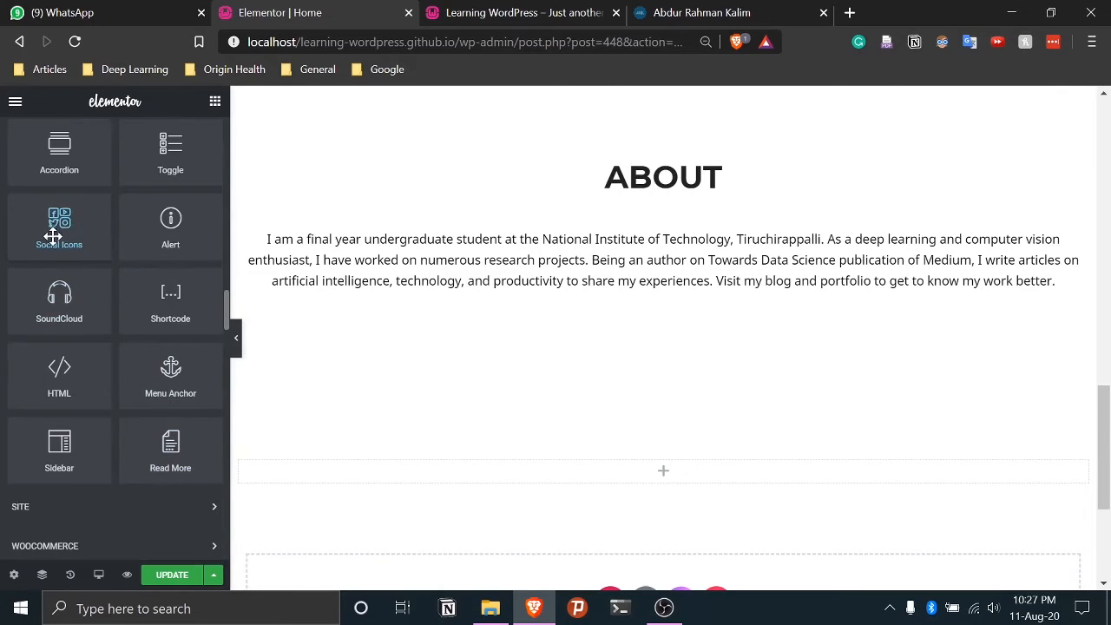
{"action": "left_click_drag", "start_coordinate": [53, 236], "coordinate": [638, 527]}
{"action": "scroll", "coordinate": [729, 524], "scroll_direction": "down", "scroll_amount": 3}
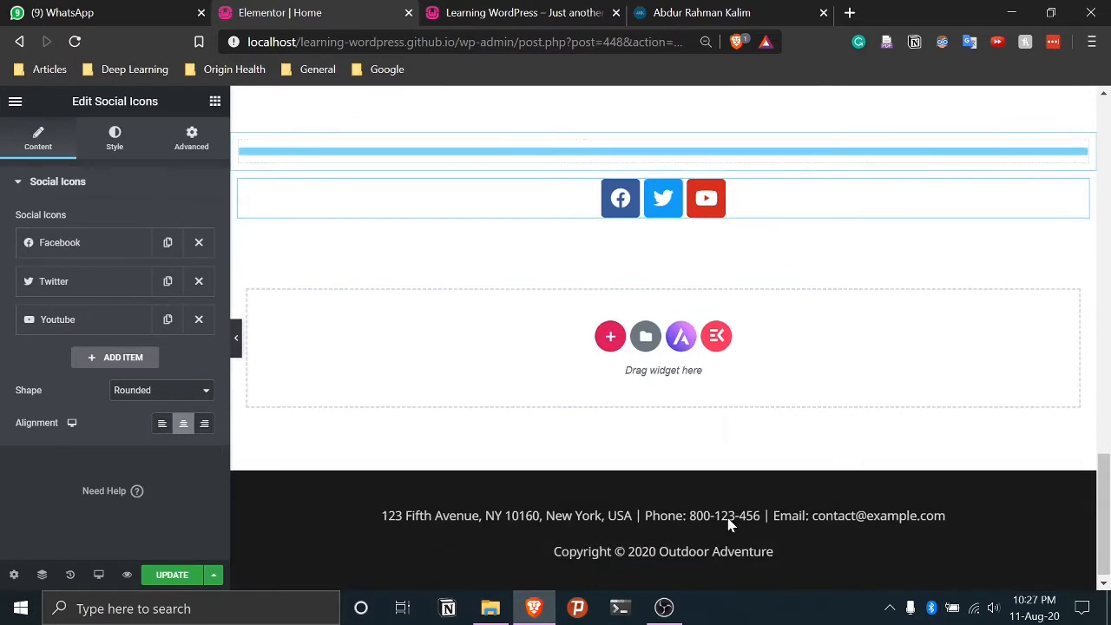
Delete the empty section between the About section and the social icons
{"action": "scroll", "coordinate": [729, 524], "scroll_direction": "up", "scroll_amount": 1}
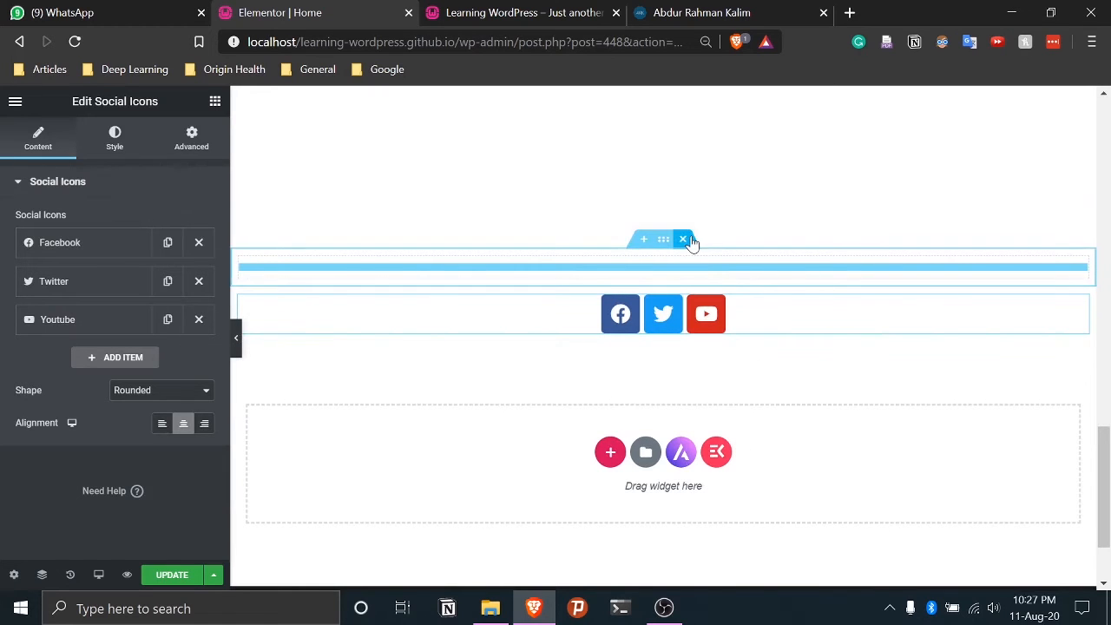
{"action": "left_click", "coordinate": [683, 239]}
{"action": "scroll", "coordinate": [474, 246], "scroll_direction": "up", "scroll_amount": 3}
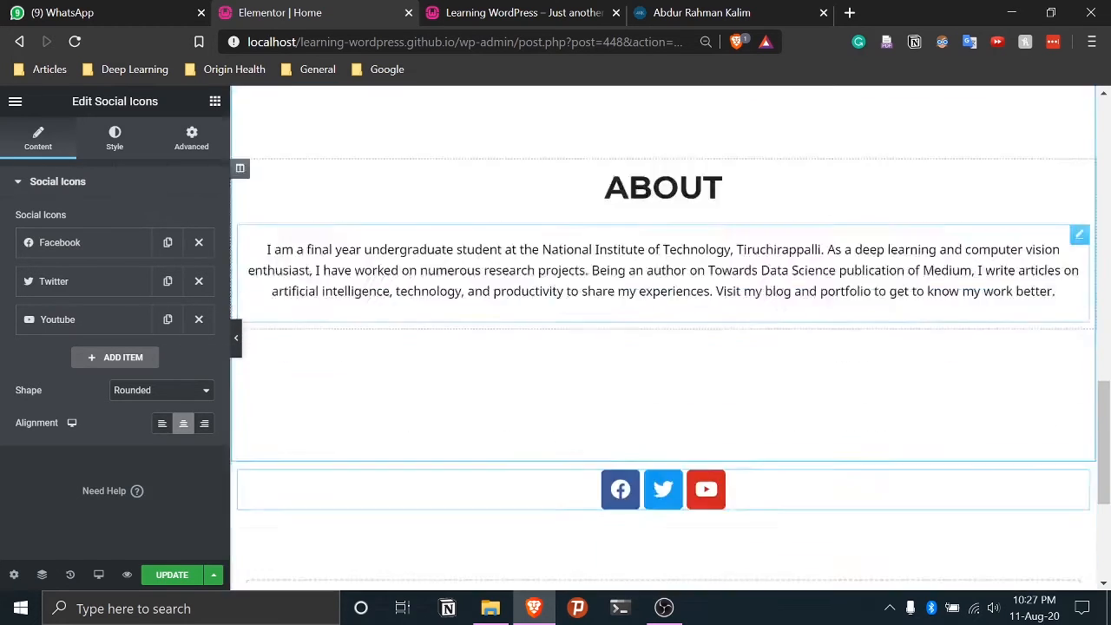
{"action": "scroll", "coordinate": [629, 442], "scroll_direction": "down", "scroll_amount": 4}
{"action": "scroll", "coordinate": [629, 443], "scroll_direction": "up", "scroll_amount": 1}
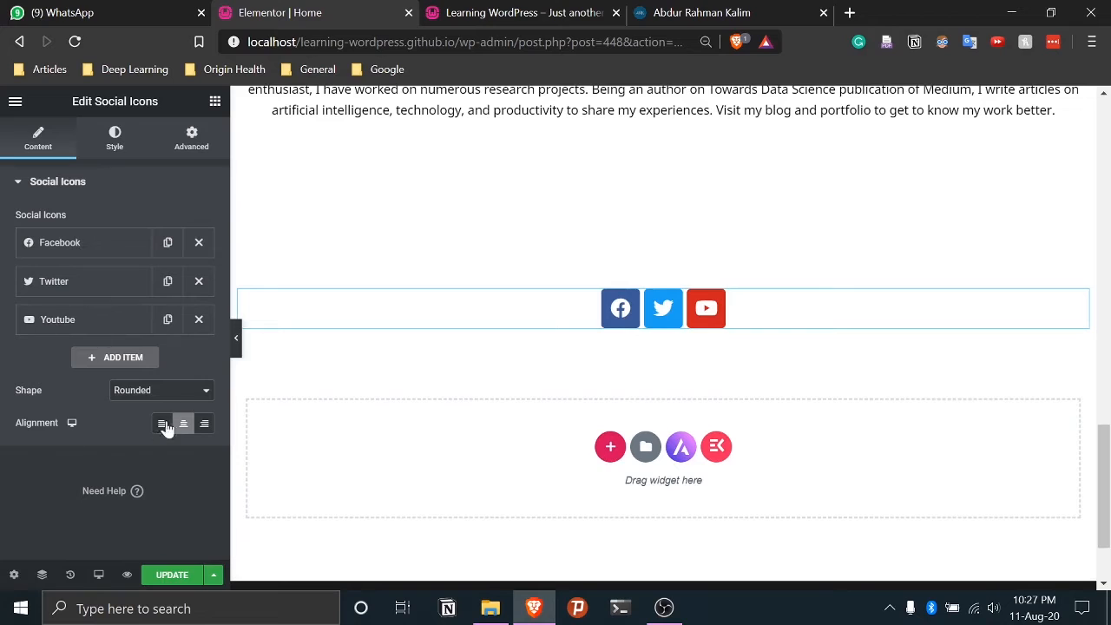
Set the social icons' shape to Circle and compare them with the portfolio site's Get in touch icons
{"action": "left_click", "coordinate": [176, 392]}
{"action": "left_click", "coordinate": [135, 429]}
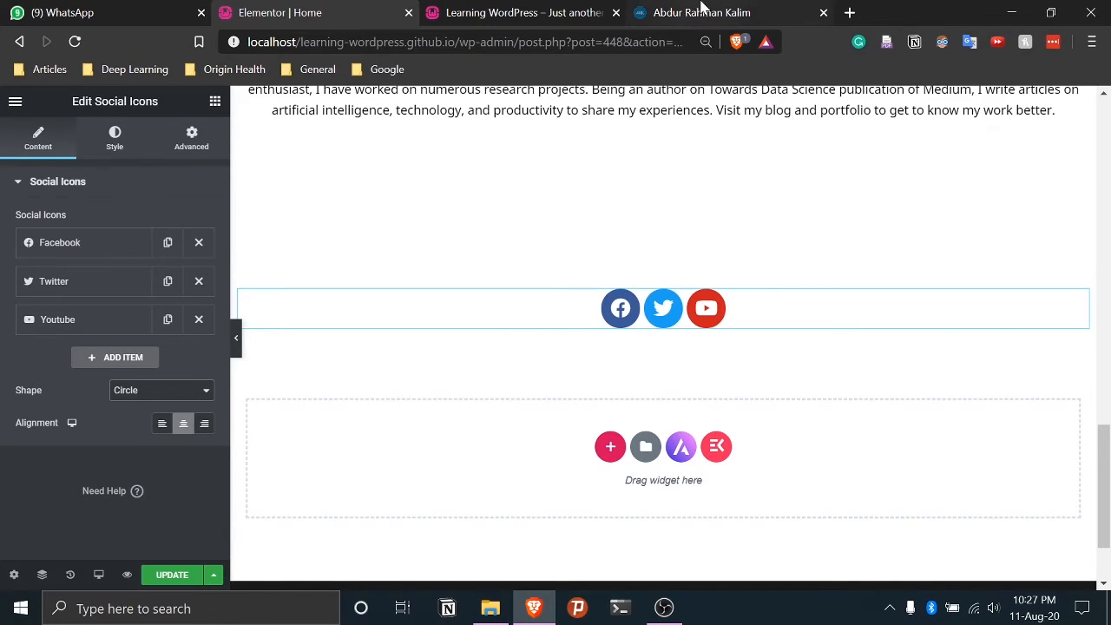
{"action": "left_click", "coordinate": [701, 11]}
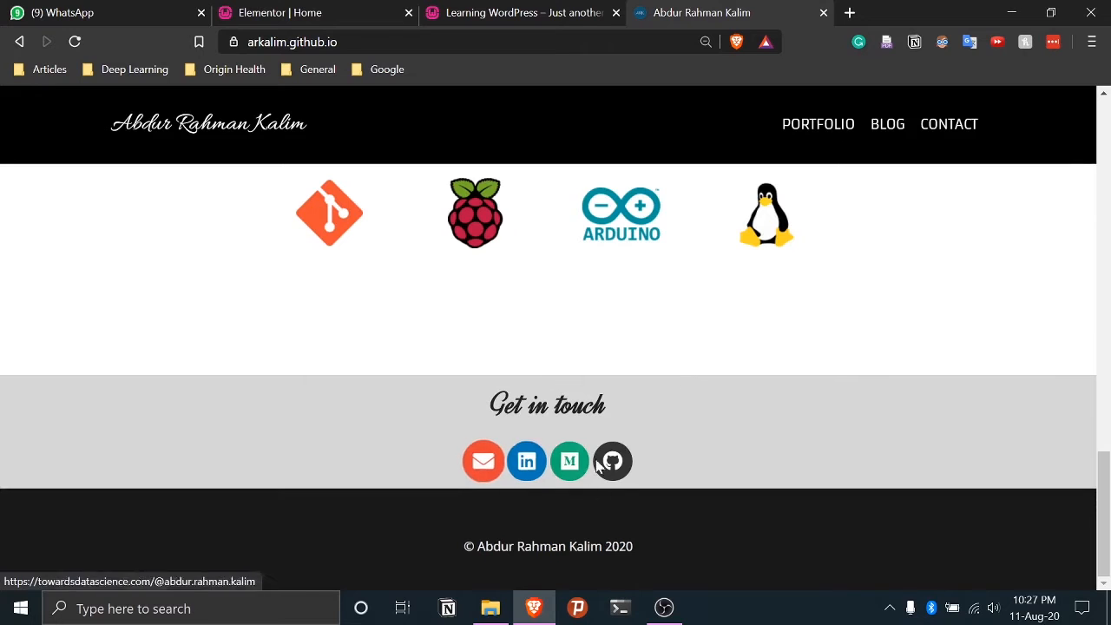
{"action": "left_click", "coordinate": [559, 9]}
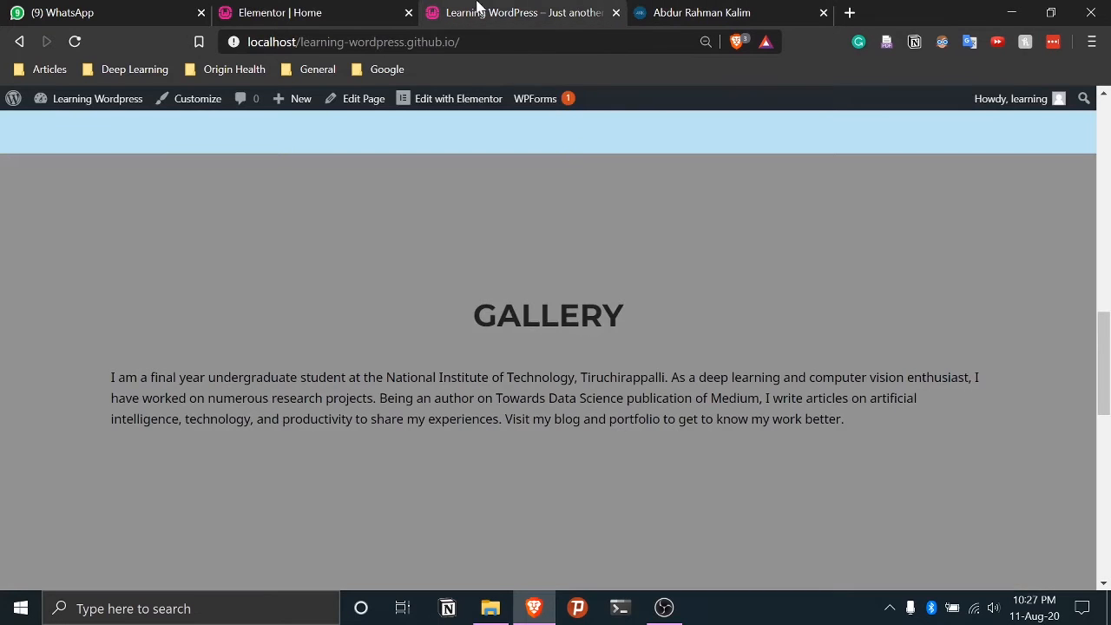
{"action": "left_click", "coordinate": [345, 12]}
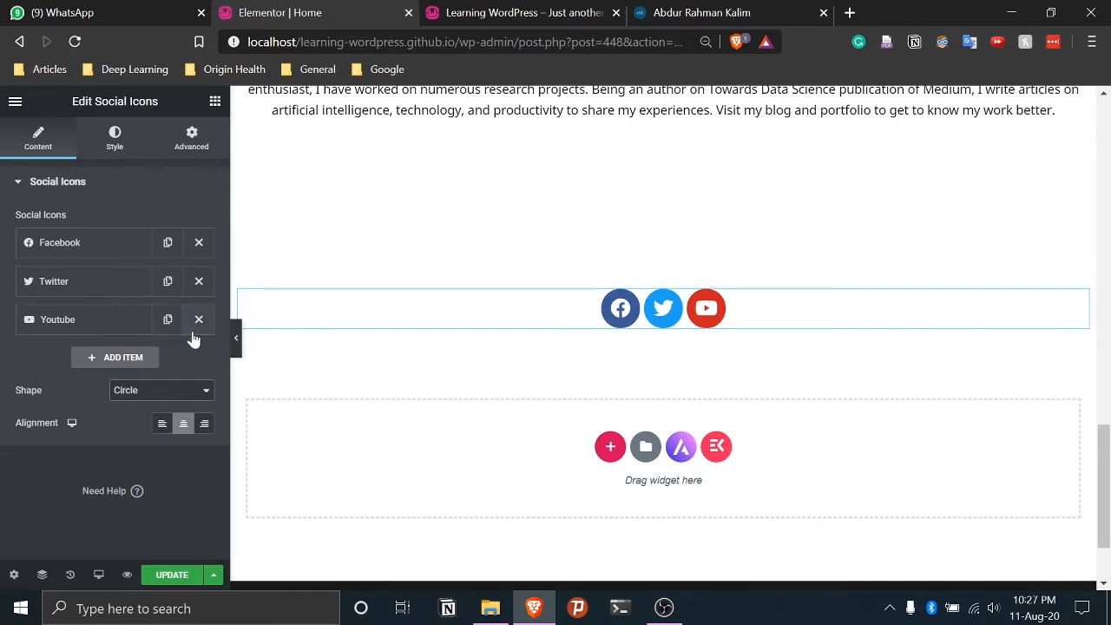
Add a fourth item to the Social Icons widget, using the Envelope icon from the icon library
{"action": "left_click", "coordinate": [100, 356]}
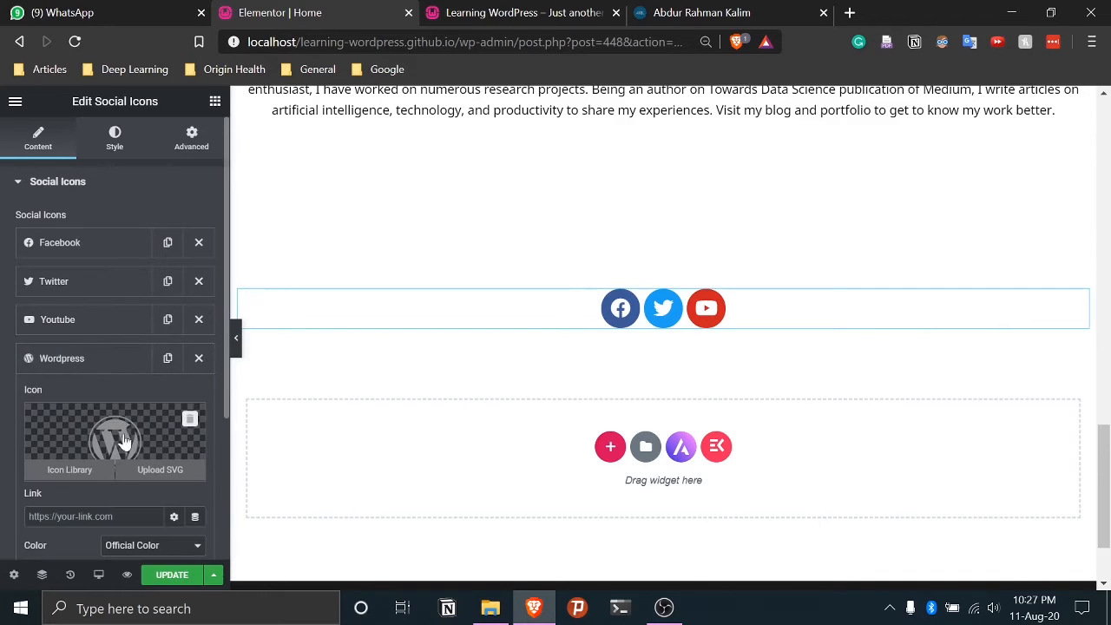
{"action": "left_click", "coordinate": [70, 470]}
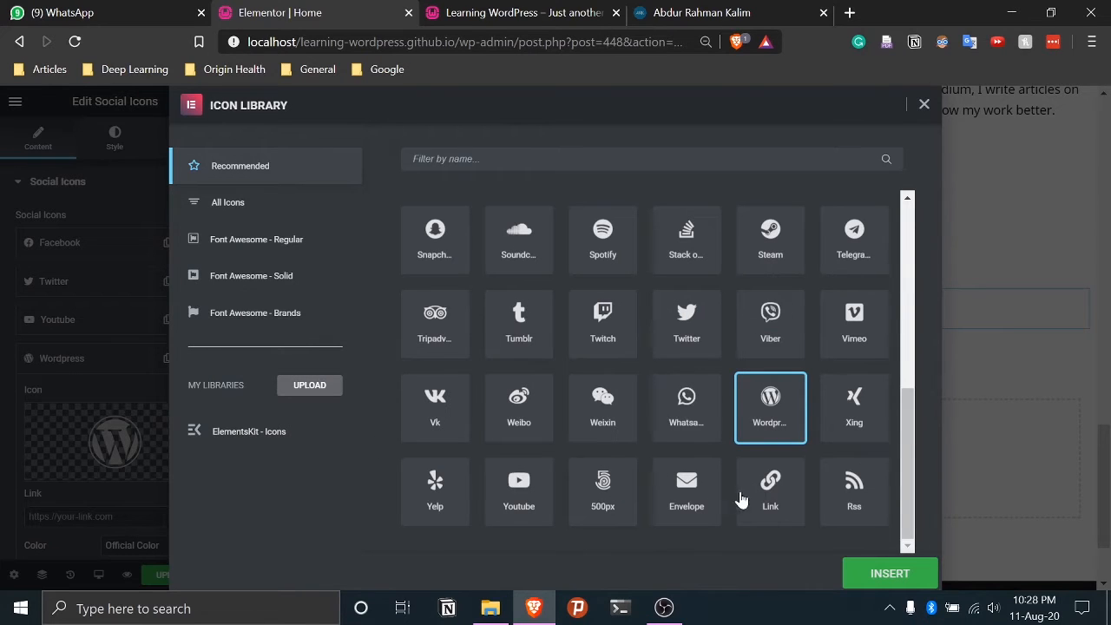
{"action": "left_click", "coordinate": [688, 488]}
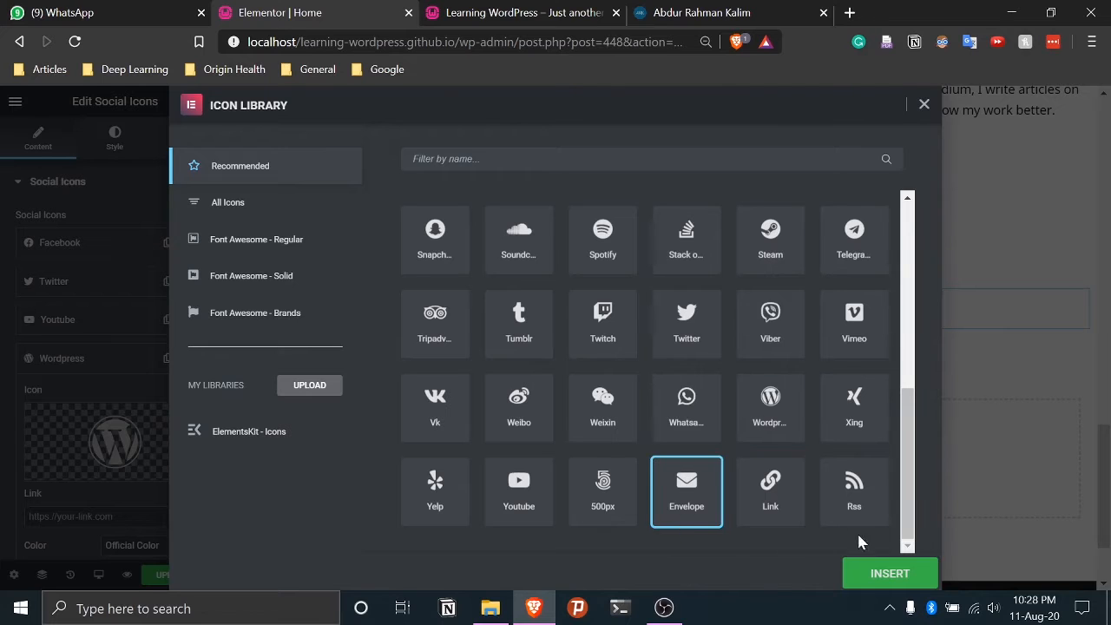
{"action": "left_click", "coordinate": [887, 573]}
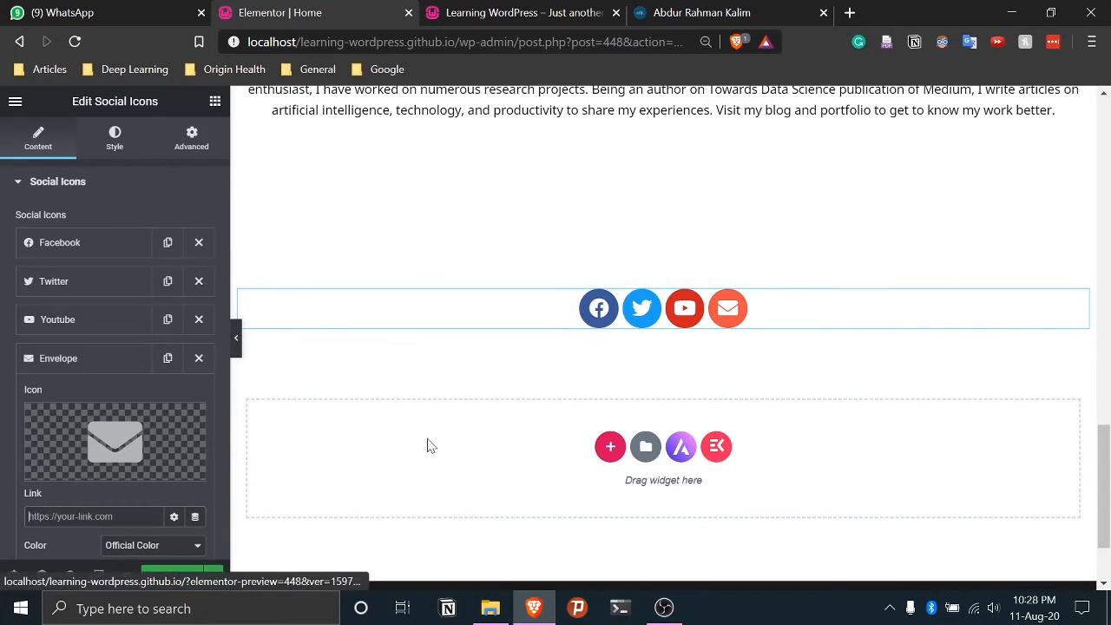
Copy the email address from the portfolio site's envelope icon and enter it as the Envelope item's mailto: link
{"action": "left_click", "coordinate": [702, 13]}
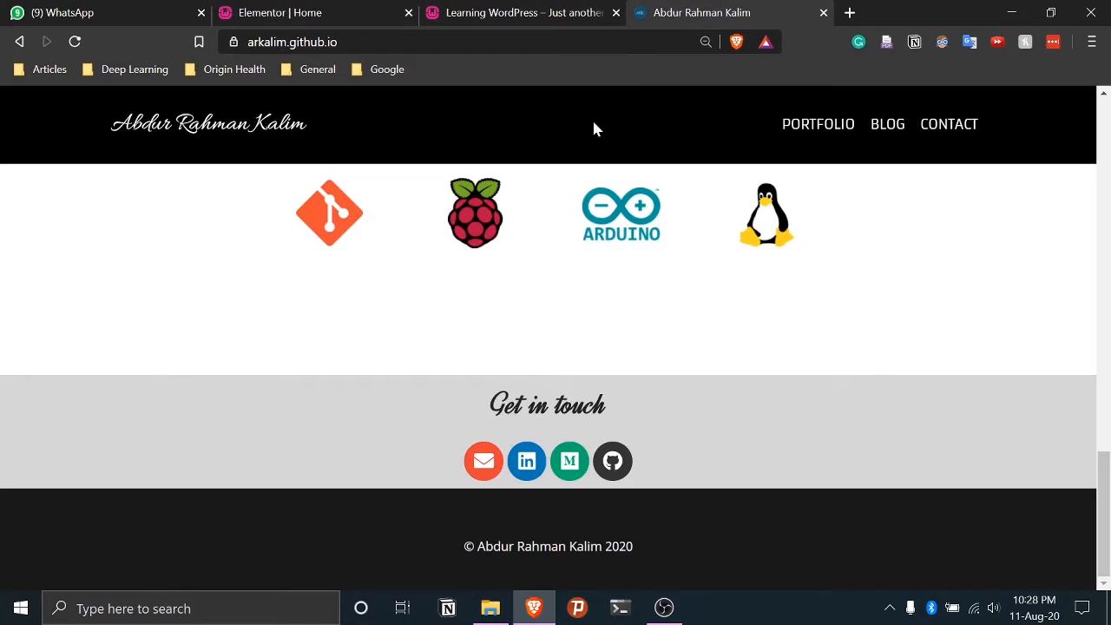
{"action": "right_click", "coordinate": [497, 471]}
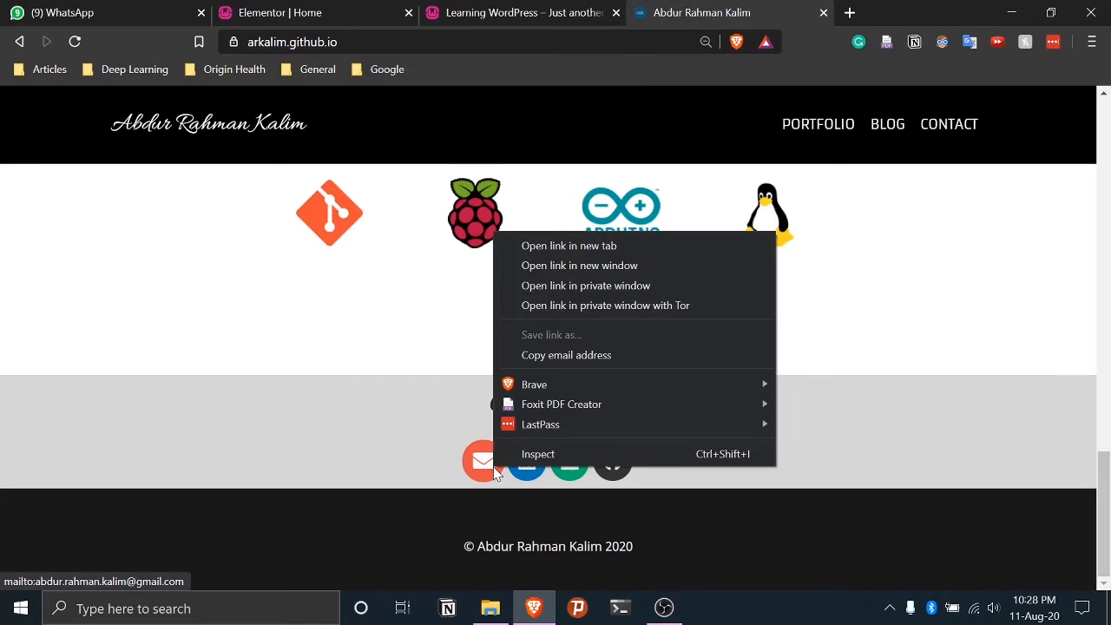
{"action": "left_click", "coordinate": [568, 363]}
{"action": "left_click", "coordinate": [536, 16]}
{"action": "left_click", "coordinate": [374, 13]}
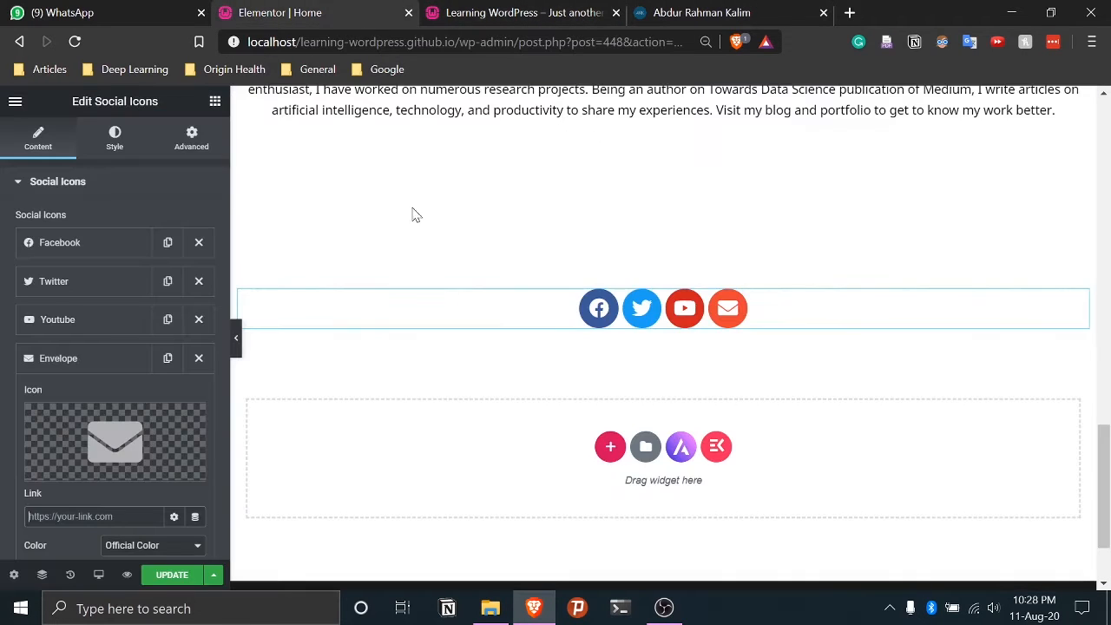
{"action": "left_click", "coordinate": [96, 517]}
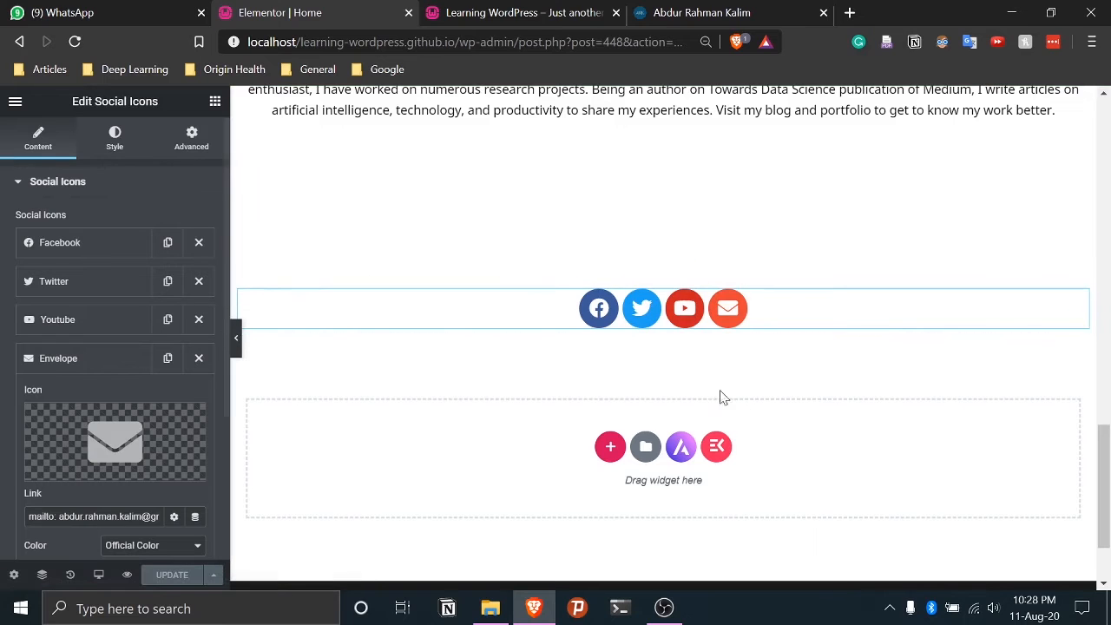
Examine the portfolio site's contact icons again and open the style settings of the Social Icons widget in Elementor
{"action": "scroll", "coordinate": [780, 440], "scroll_direction": "up", "scroll_amount": 3}
{"action": "scroll", "coordinate": [779, 441], "scroll_direction": "down", "scroll_amount": 3}
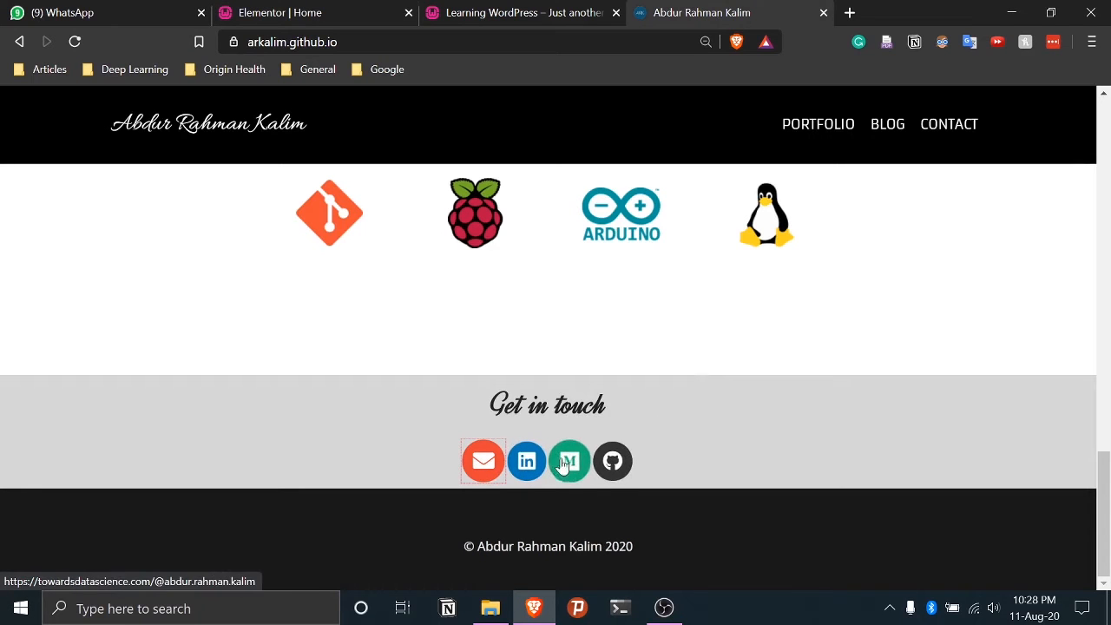
{"action": "left_click", "coordinate": [607, 14]}
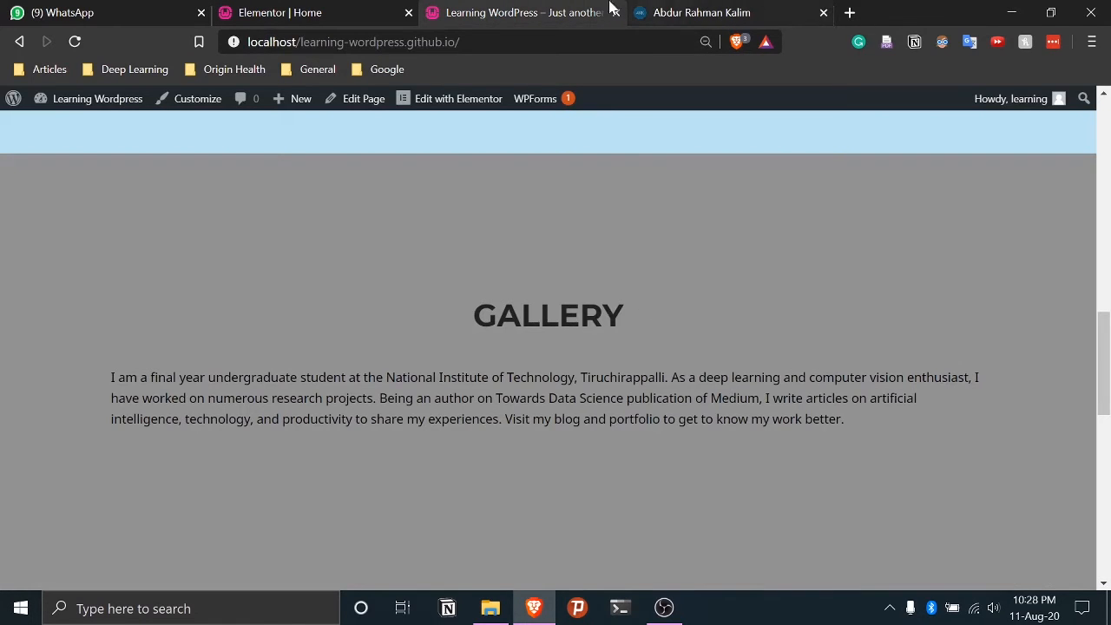
{"action": "left_click", "coordinate": [372, 10]}
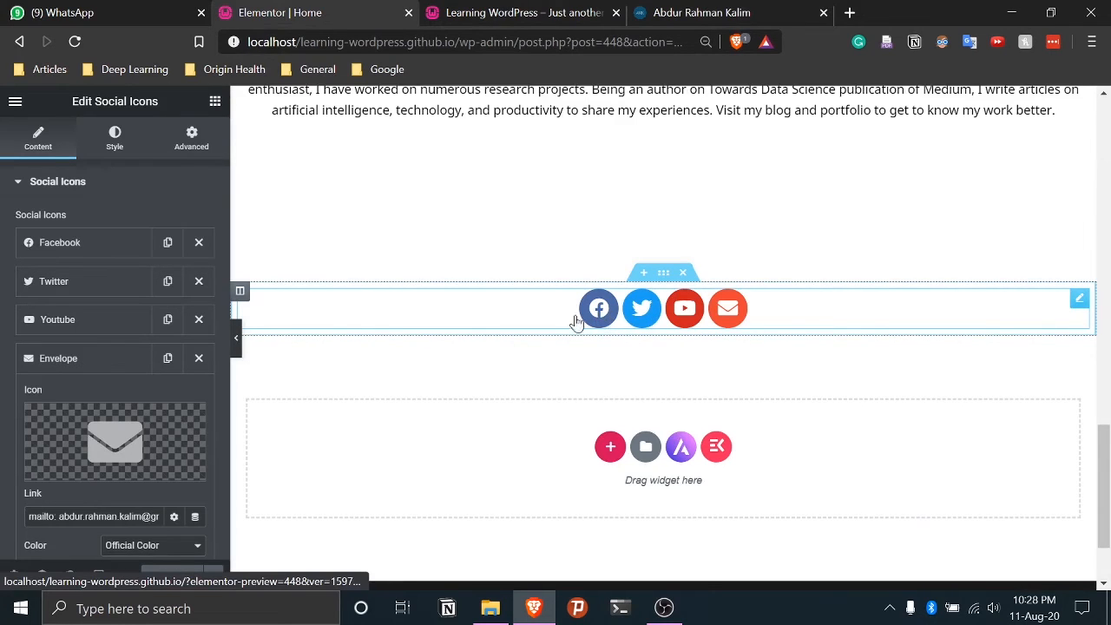
{"action": "left_click", "coordinate": [124, 151]}
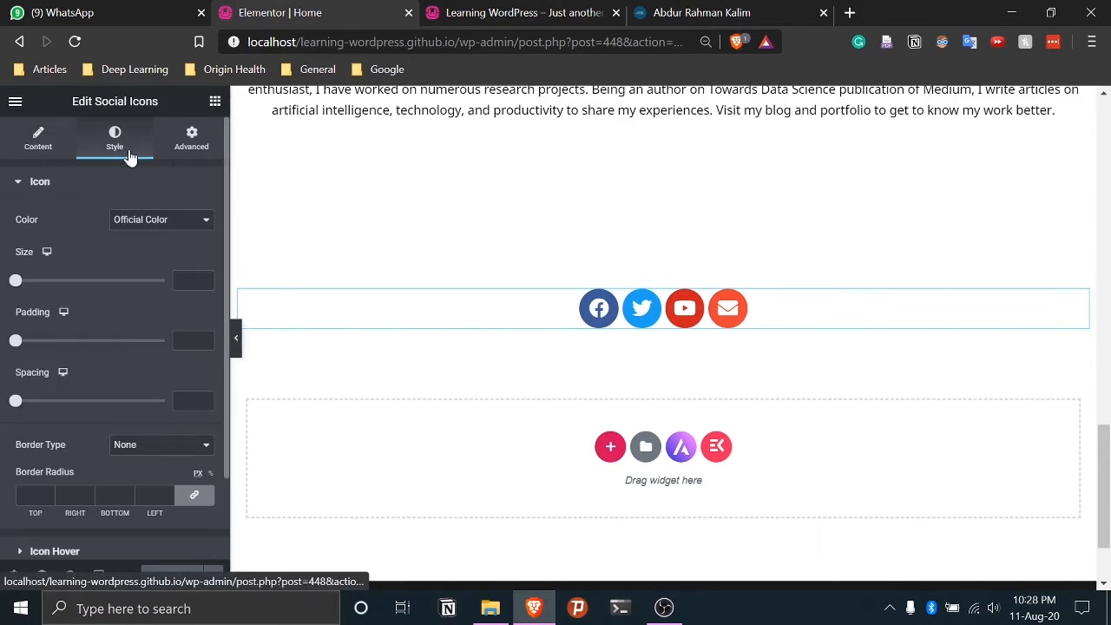
Open the Social Icons widget's motion effects settings and compare its icons with the portfolio site's contact icons
{"action": "left_click", "coordinate": [191, 143]}
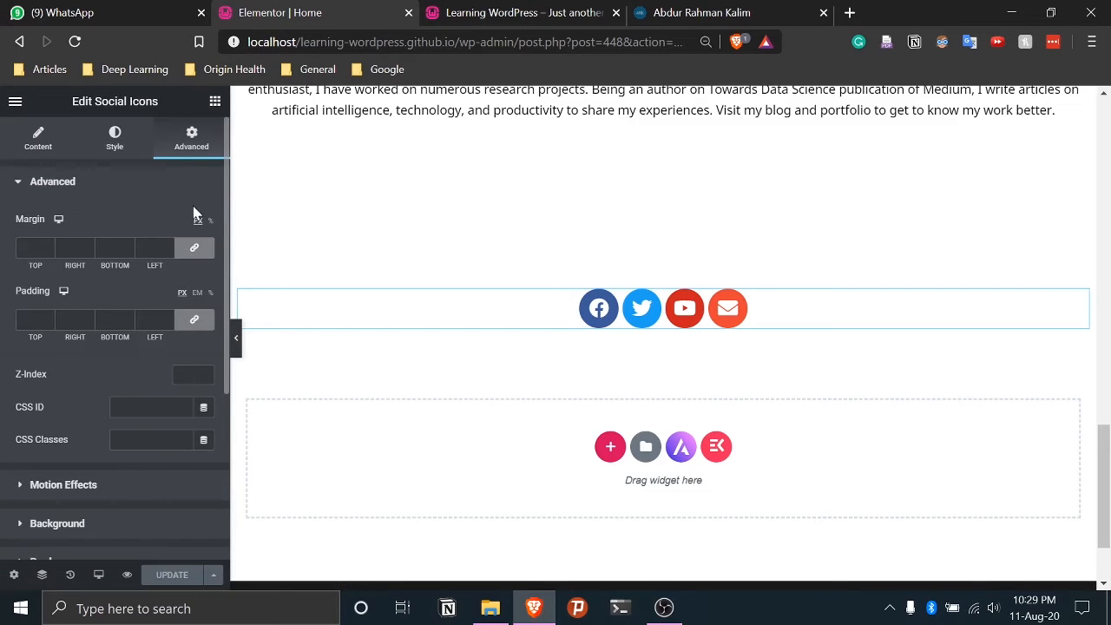
{"action": "scroll", "coordinate": [108, 373], "scroll_direction": "down", "scroll_amount": 2}
{"action": "scroll", "coordinate": [105, 386], "scroll_direction": "up", "scroll_amount": 2}
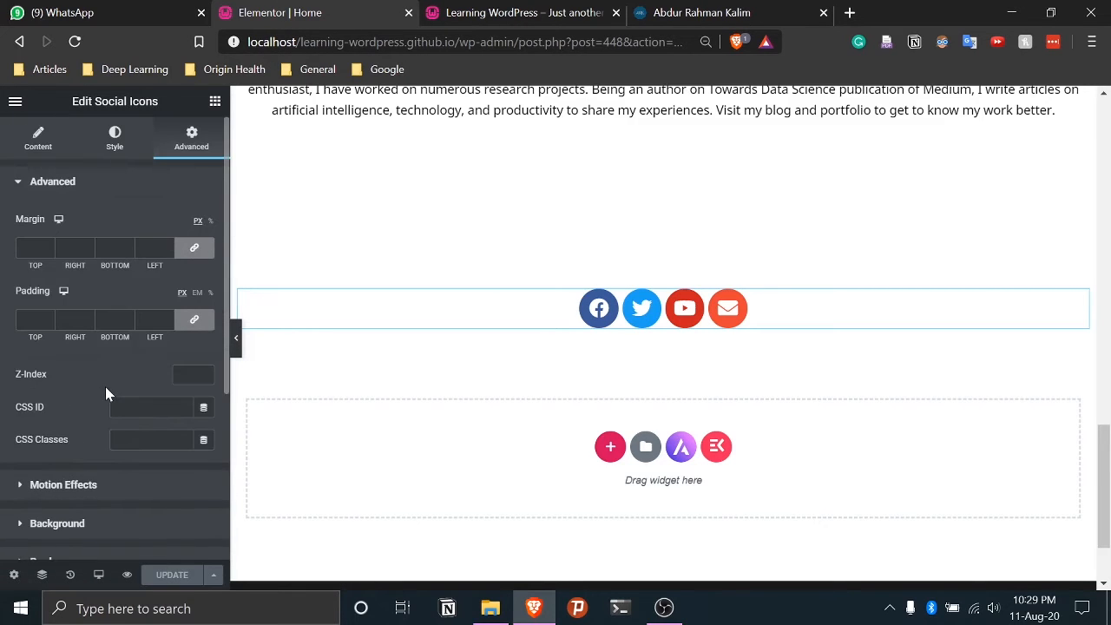
{"action": "left_click", "coordinate": [15, 184]}
{"action": "left_click", "coordinate": [24, 228]}
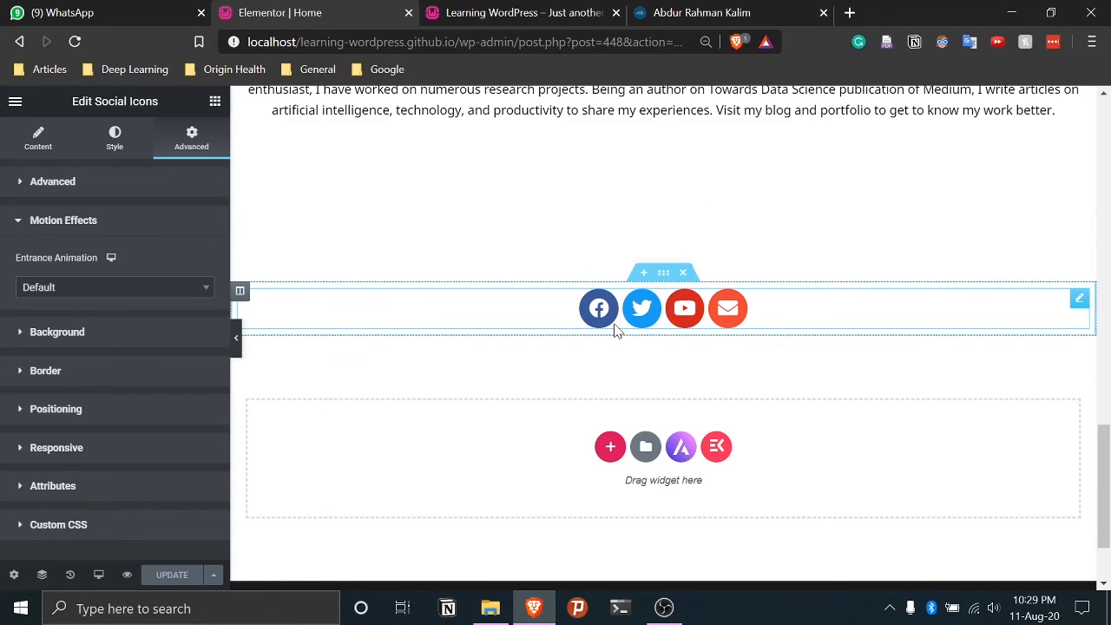
{"action": "left_click", "coordinate": [678, 5]}
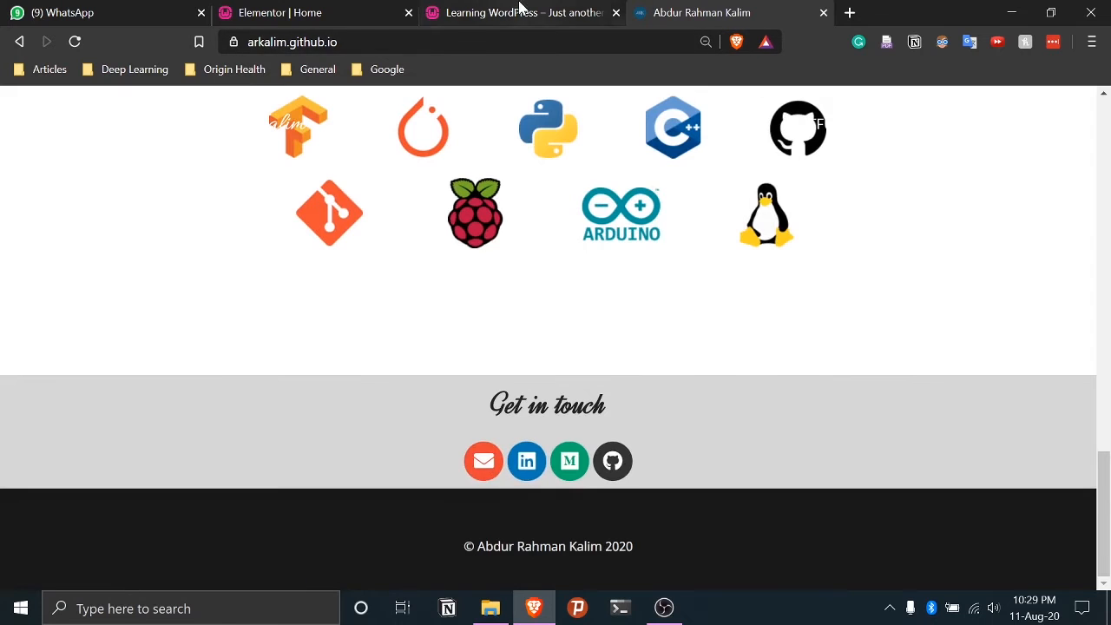
{"action": "left_click", "coordinate": [518, 12]}
{"action": "left_click", "coordinate": [371, 9]}
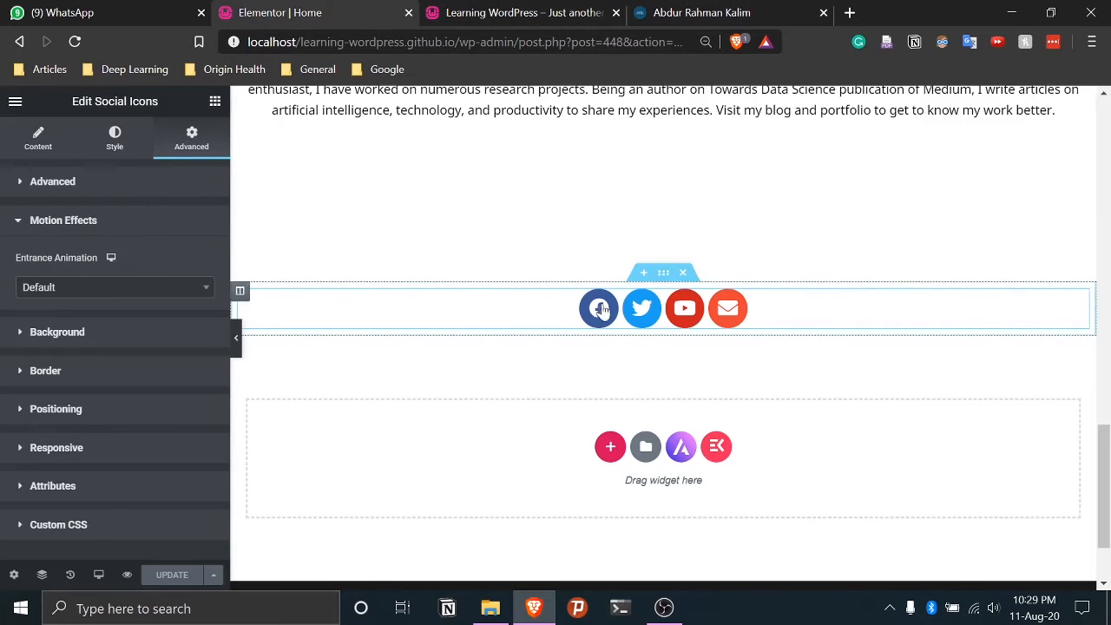
Set the Social Icons widget's entrance animation to Bounce In
{"action": "left_click", "coordinate": [89, 288]}
{"action": "scroll", "coordinate": [110, 392], "scroll_direction": "down", "scroll_amount": 10}
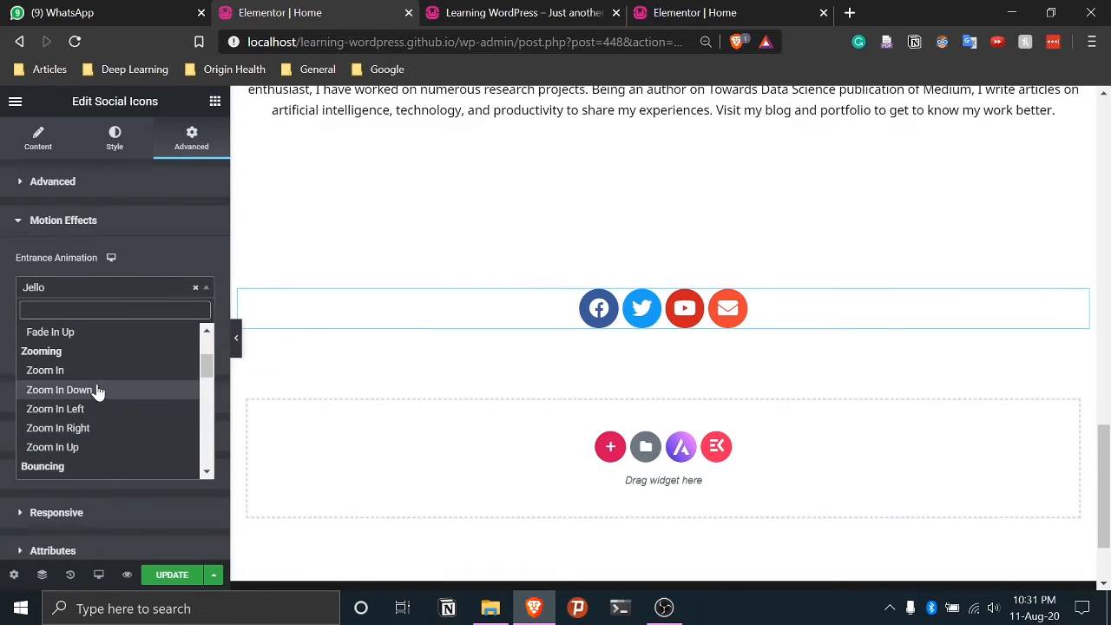
{"action": "scroll", "coordinate": [93, 408], "scroll_direction": "down", "scroll_amount": 5}
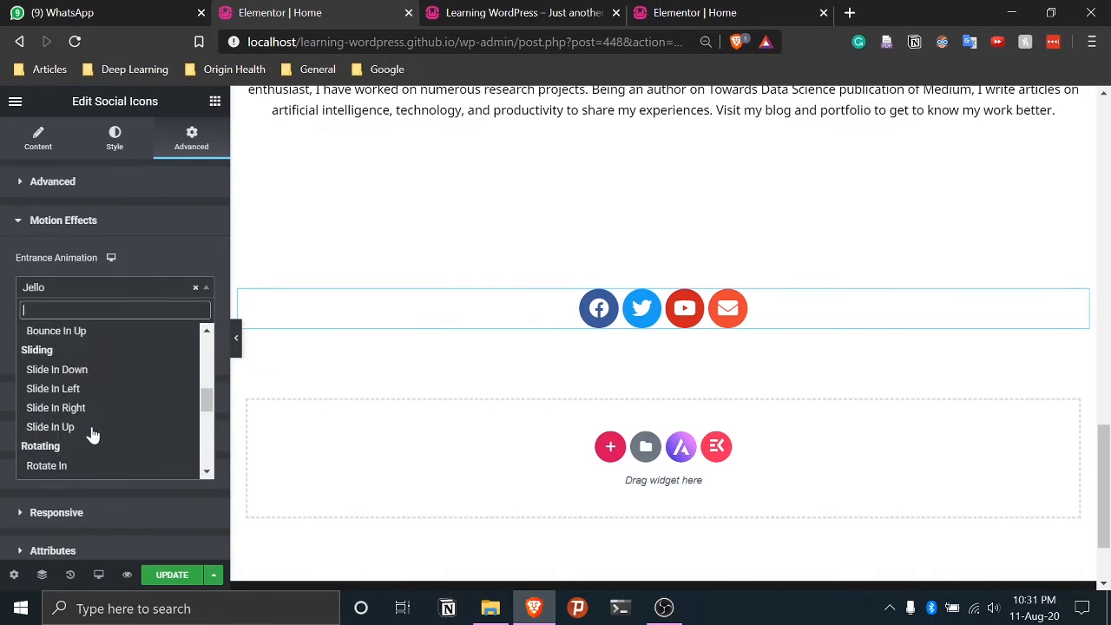
{"action": "scroll", "coordinate": [92, 434], "scroll_direction": "up", "scroll_amount": 2}
{"action": "scroll", "coordinate": [92, 434], "scroll_direction": "down", "scroll_amount": 1}
{"action": "scroll", "coordinate": [92, 438], "scroll_direction": "up", "scroll_amount": 3}
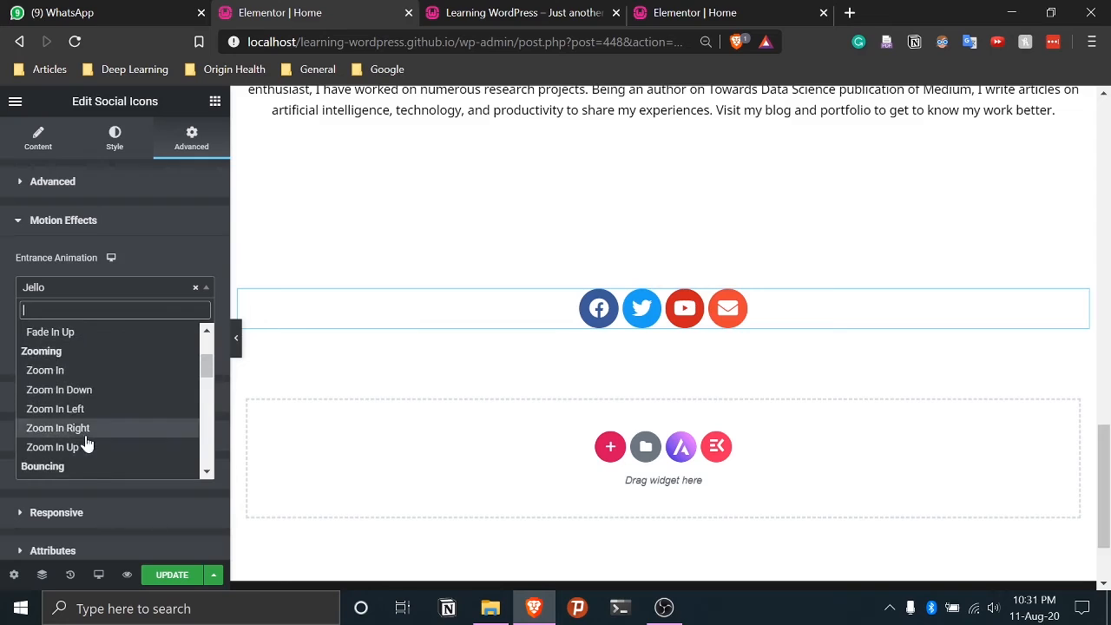
{"action": "scroll", "coordinate": [86, 445], "scroll_direction": "down", "scroll_amount": 3}
{"action": "left_click", "coordinate": [80, 370]}
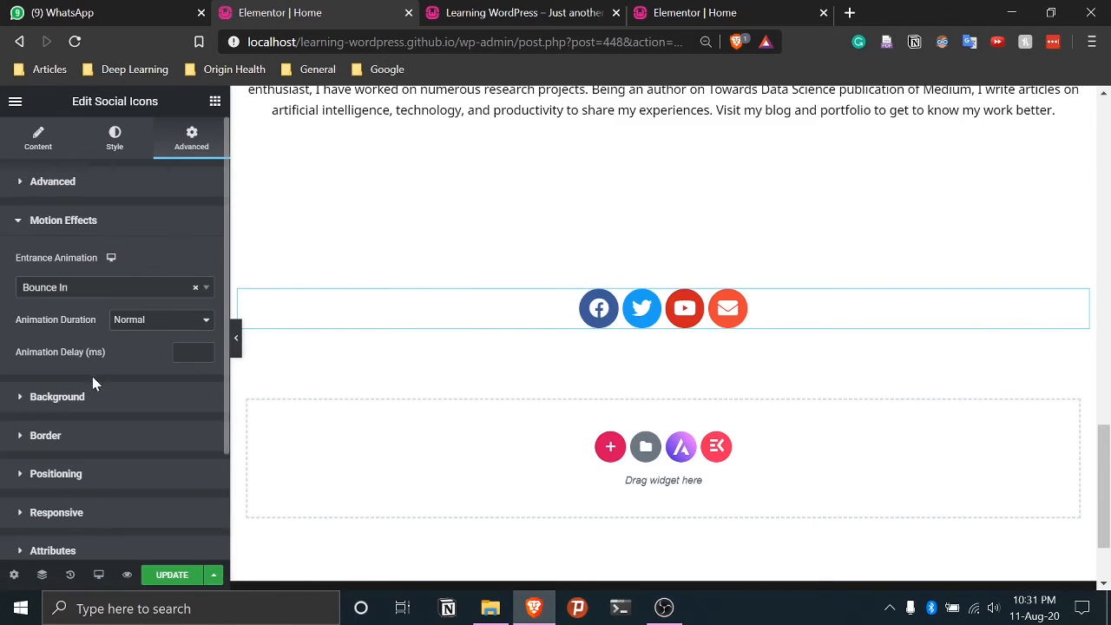
Set the social icons' hover animation to Grow in the widget's icon hover style settings
{"action": "scroll", "coordinate": [82, 393], "scroll_direction": "down", "scroll_amount": 2}
{"action": "scroll", "coordinate": [87, 390], "scroll_direction": "up", "scroll_amount": 2}
{"action": "left_click", "coordinate": [29, 222]}
{"action": "left_click", "coordinate": [113, 137]}
{"action": "scroll", "coordinate": [128, 401], "scroll_direction": "down", "scroll_amount": 2}
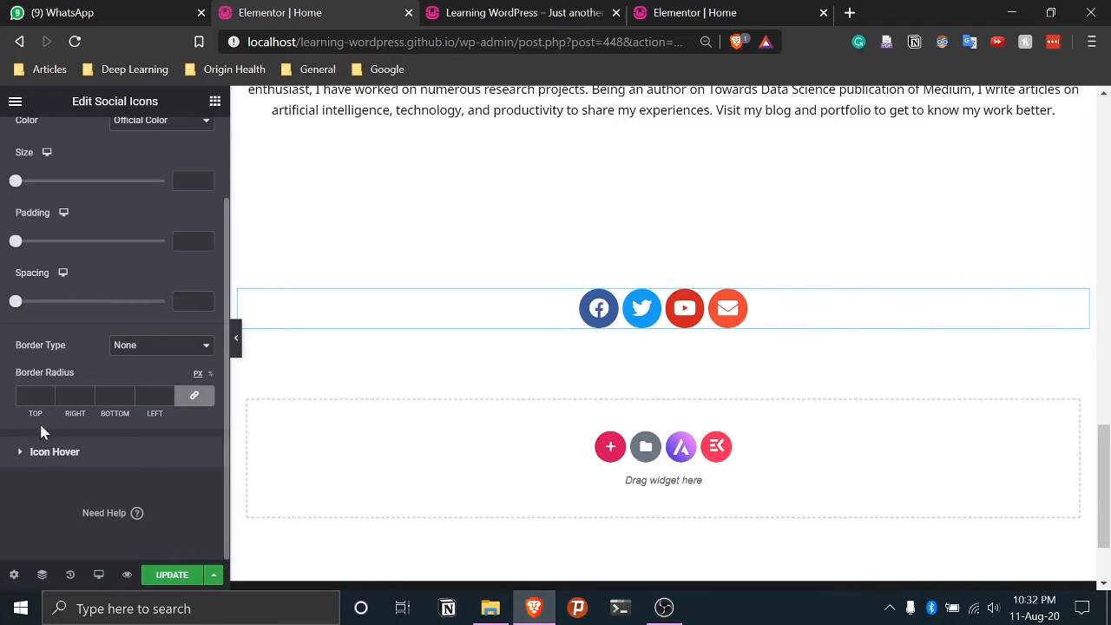
{"action": "left_click", "coordinate": [28, 452]}
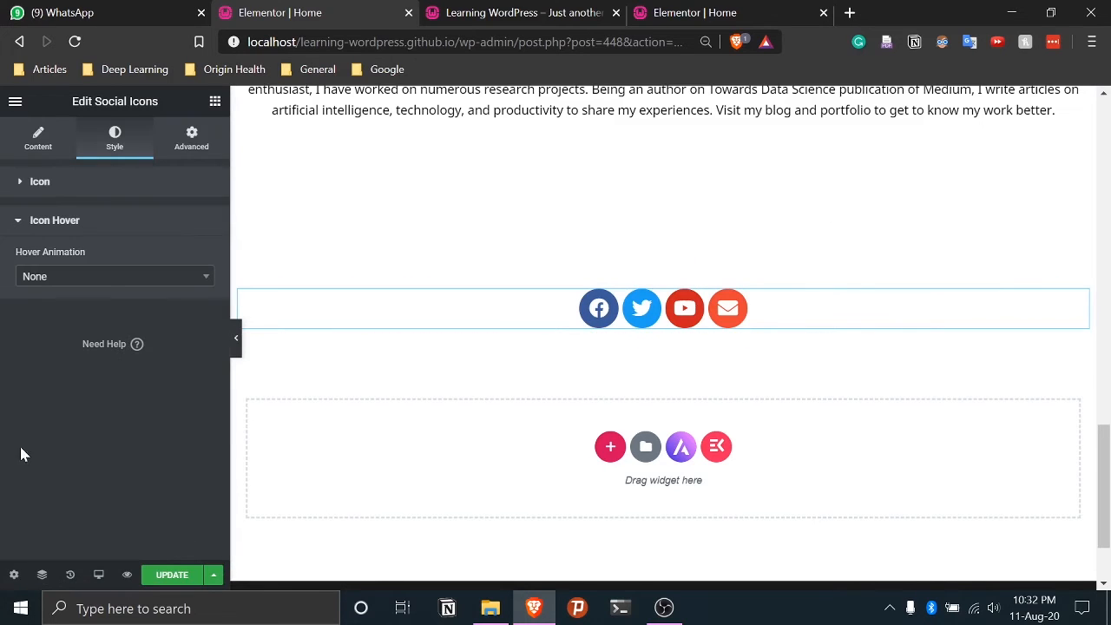
{"action": "left_click", "coordinate": [103, 276]}
{"action": "left_click", "coordinate": [68, 323]}
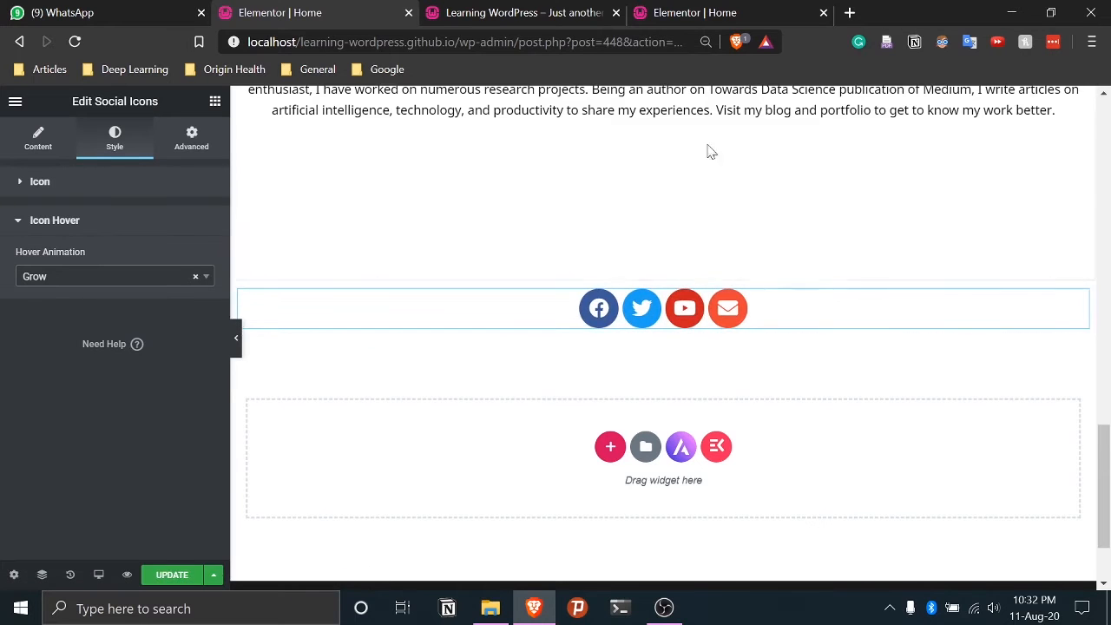
Examine the finished Get in touch section in the portfolio site's Elementor editor and return to the page being edited
{"action": "left_click", "coordinate": [682, 11]}
{"action": "left_click", "coordinate": [492, 7]}
{"action": "left_click", "coordinate": [731, 13]}
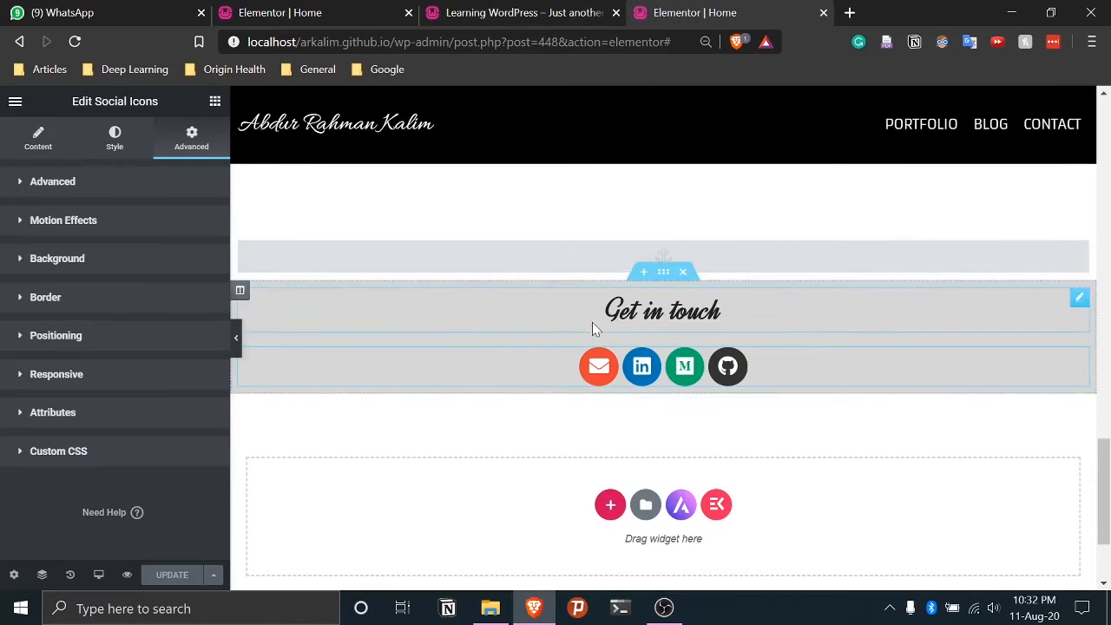
{"action": "scroll", "coordinate": [591, 322], "scroll_direction": "down", "scroll_amount": 2}
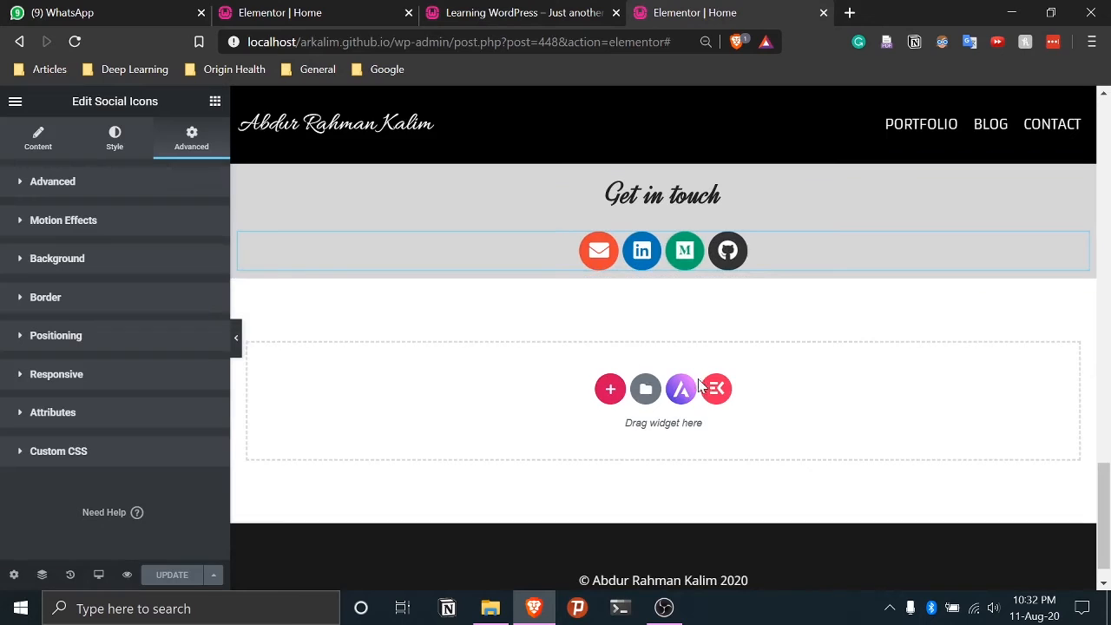
{"action": "scroll", "coordinate": [702, 385], "scroll_direction": "up", "scroll_amount": 1}
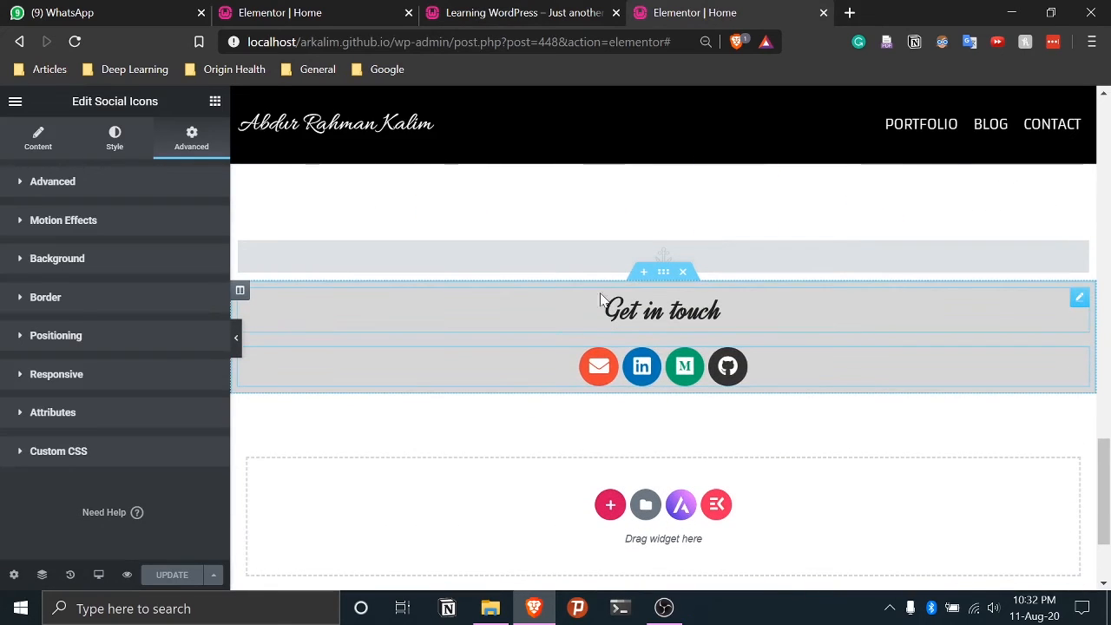
{"action": "left_click", "coordinate": [486, 7]}
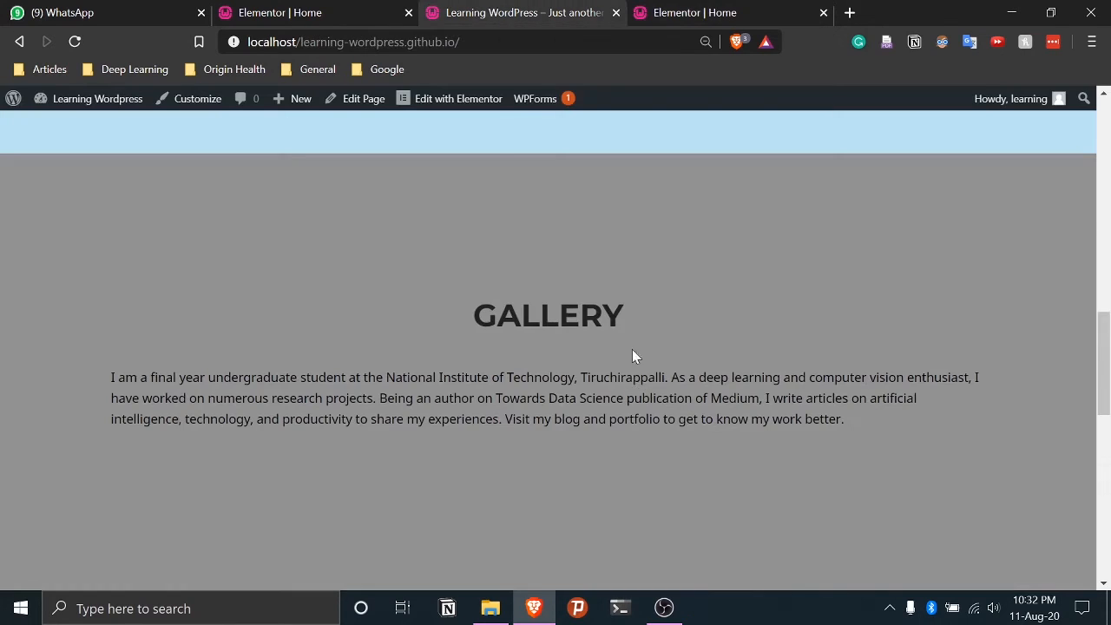
{"action": "left_click", "coordinate": [359, 11]}
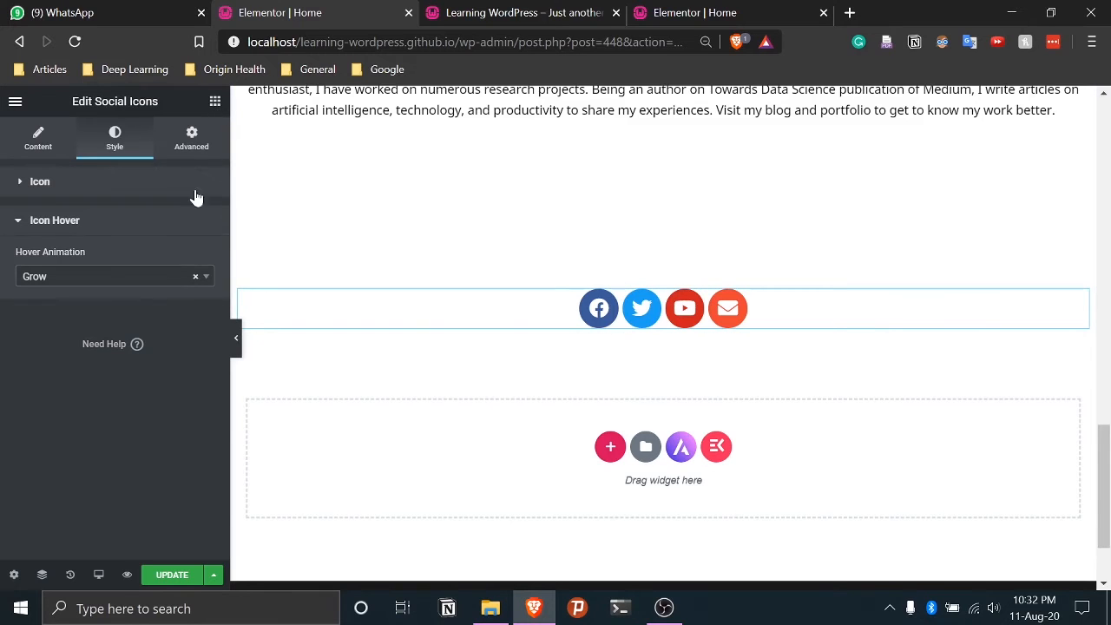
Add a centered Heading widget above the social icons with the title "Get in touch"
{"action": "left_click_drag", "start_coordinate": [171, 243], "coordinate": [658, 295]}
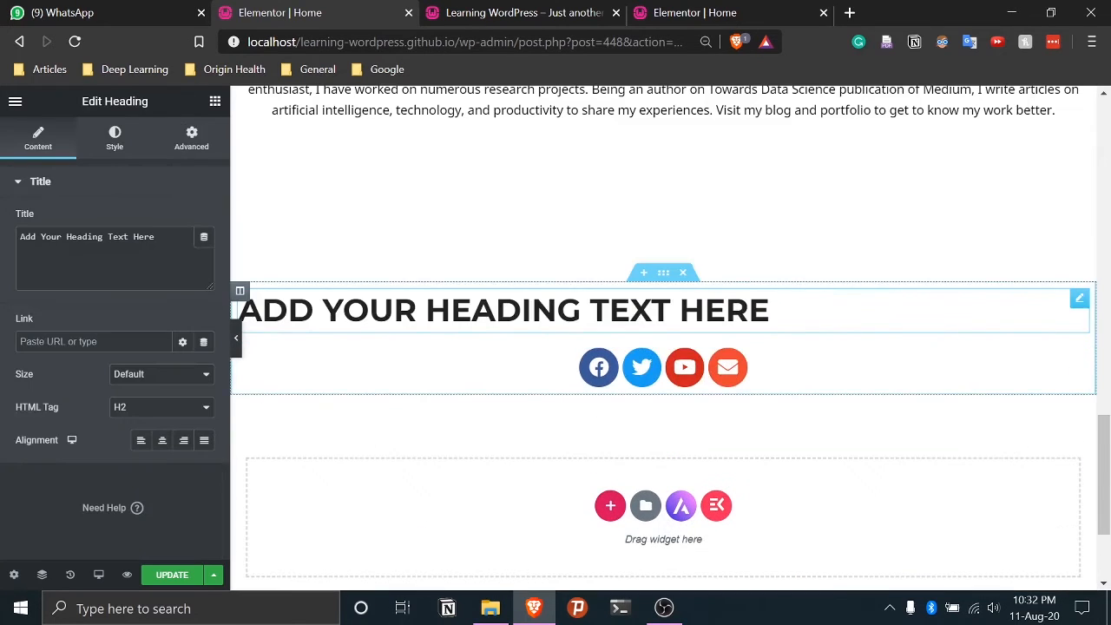
{"action": "left_click", "coordinate": [163, 440]}
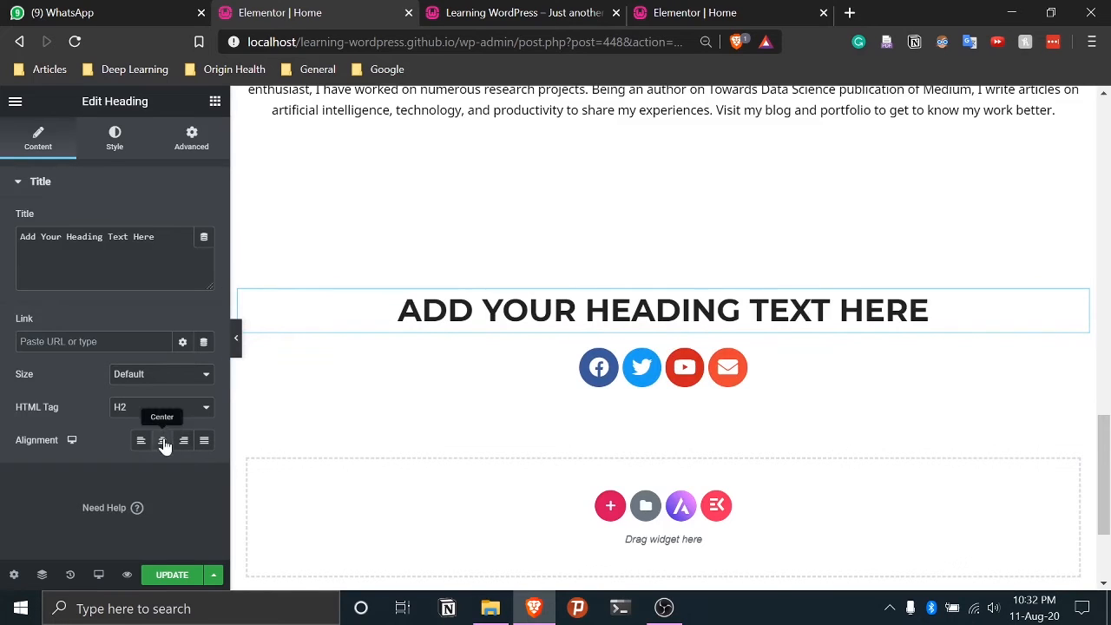
{"action": "left_click_drag", "start_coordinate": [927, 340], "coordinate": [384, 354]}
{"action": "type", "text": "Get in touch"}
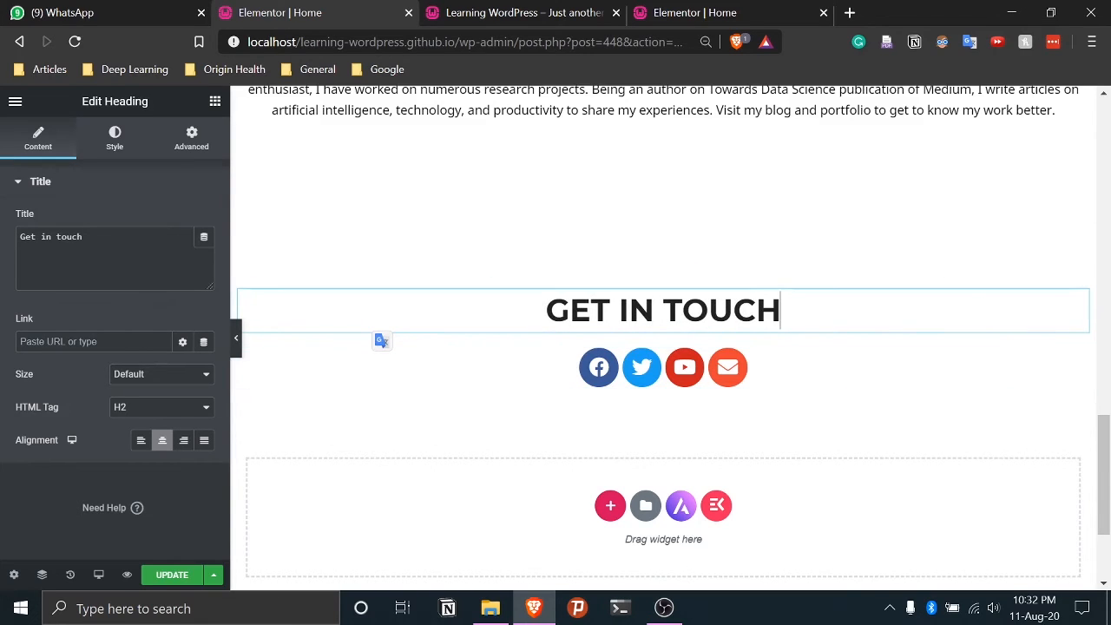
Set the Get in touch heading's font family to Abel in its typography settings
{"action": "left_click", "coordinate": [115, 141]}
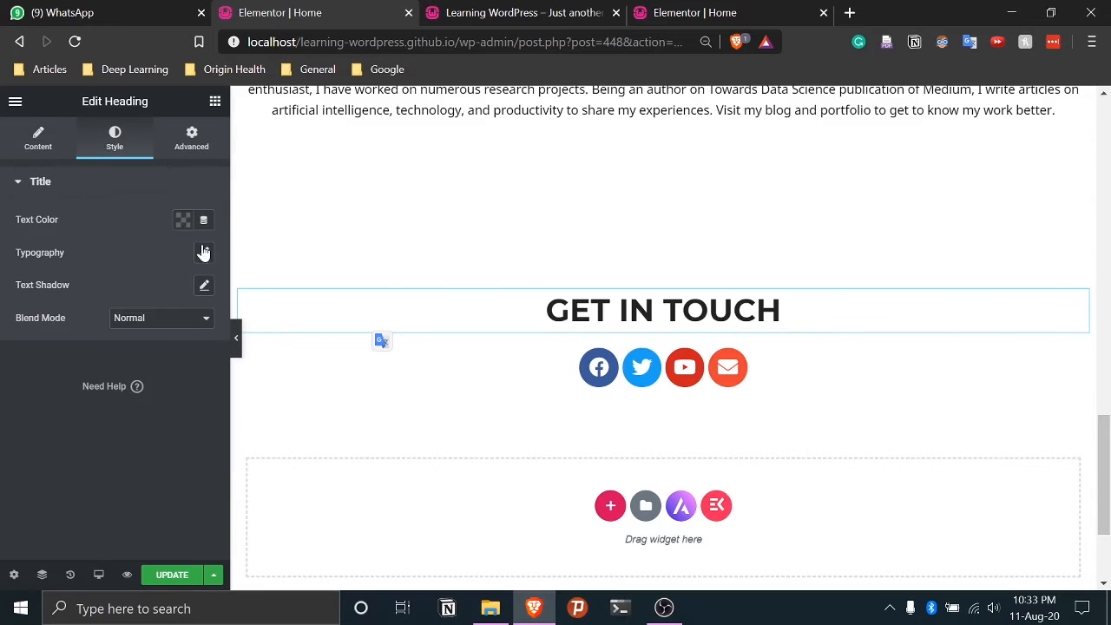
{"action": "left_click", "coordinate": [204, 253]}
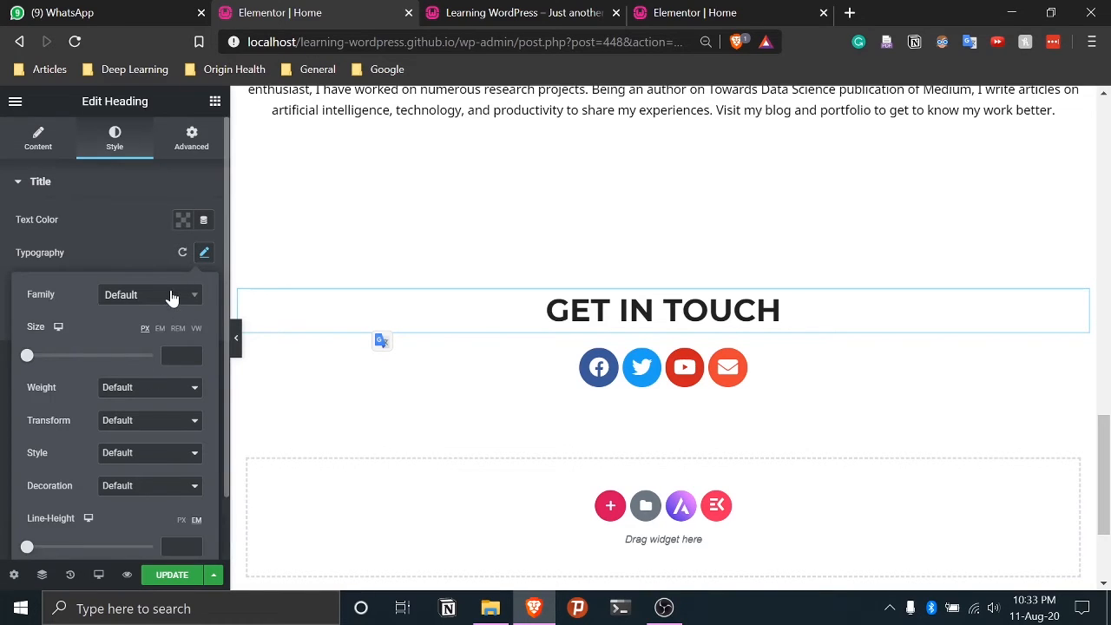
{"action": "left_click", "coordinate": [171, 297]}
{"action": "scroll", "coordinate": [143, 443], "scroll_direction": "down", "scroll_amount": 2}
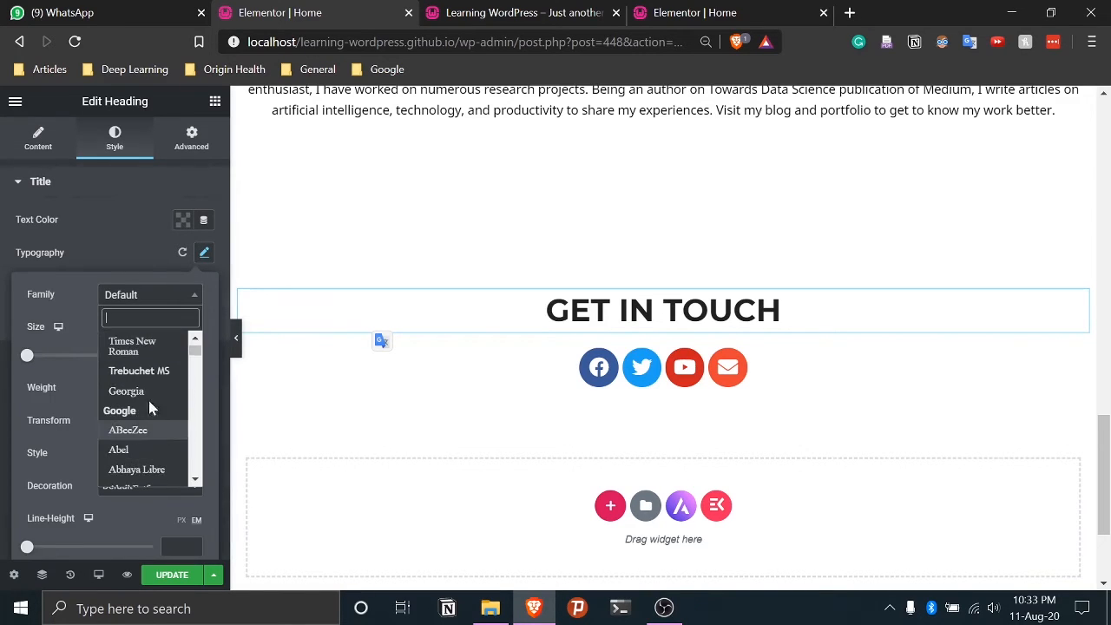
{"action": "scroll", "coordinate": [136, 451], "scroll_direction": "down", "scroll_amount": 3}
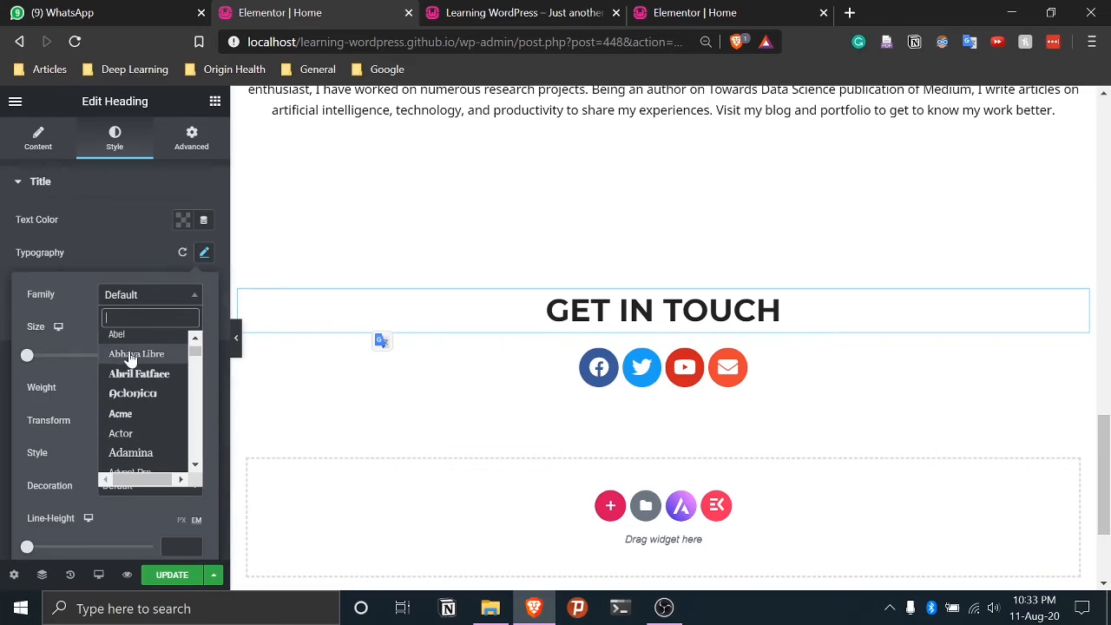
{"action": "left_click", "coordinate": [139, 336]}
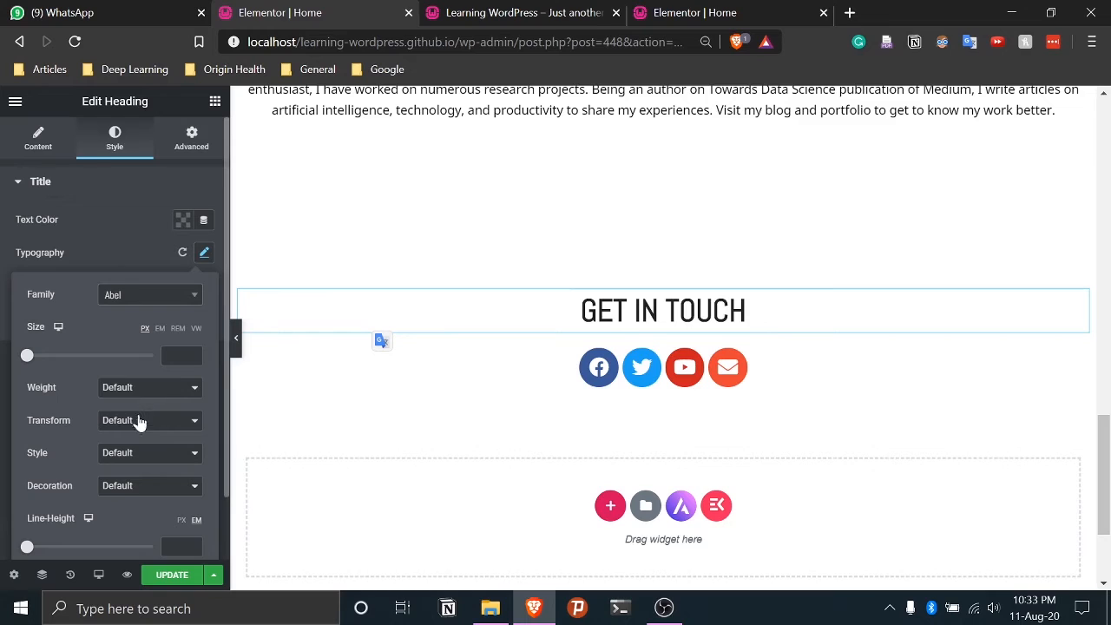
Set the Get in touch heading's text transform to Capitalize and leave its typography settings
{"action": "left_click", "coordinate": [139, 420]}
{"action": "left_click", "coordinate": [146, 474]}
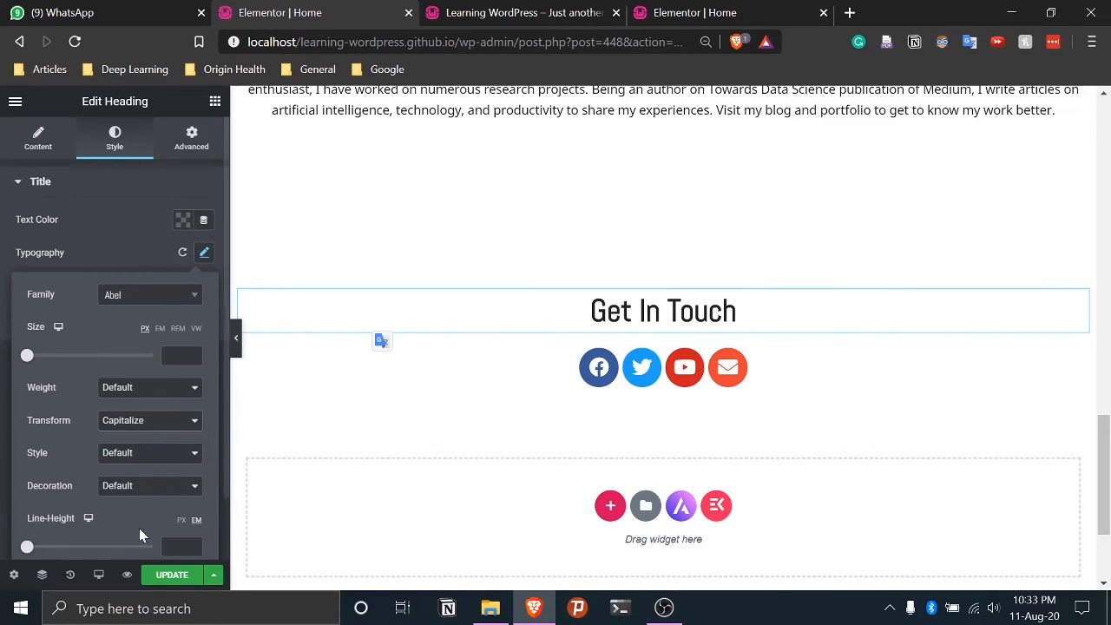
{"action": "left_click", "coordinate": [132, 425]}
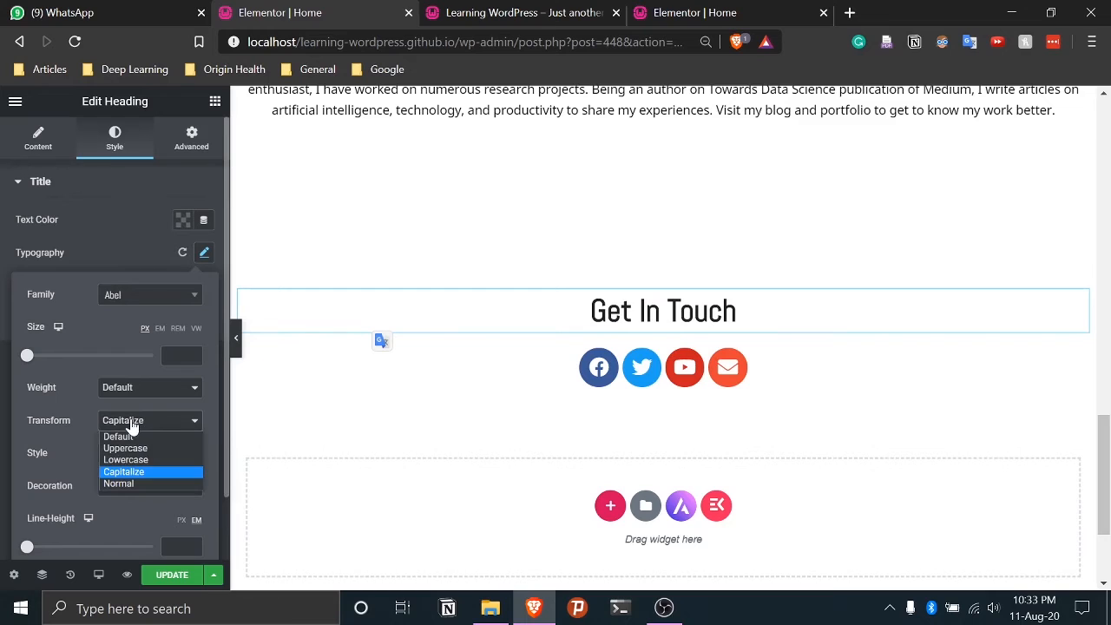
{"action": "left_click", "coordinate": [87, 397]}
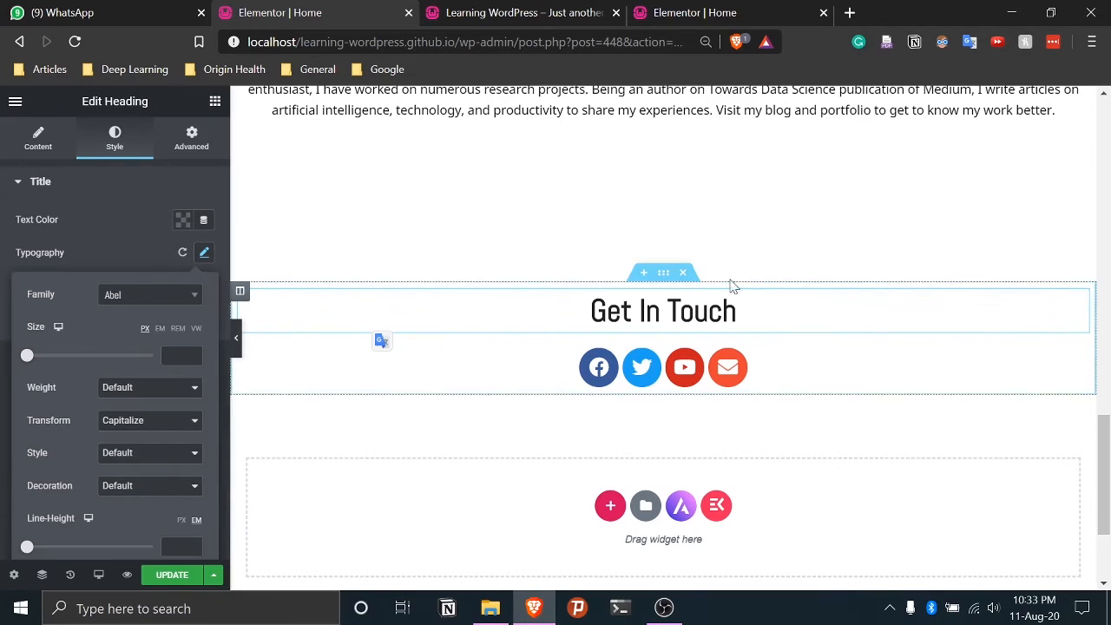
{"action": "left_click", "coordinate": [792, 361]}
{"action": "left_click", "coordinate": [785, 316]}
{"action": "left_click", "coordinate": [836, 184]}
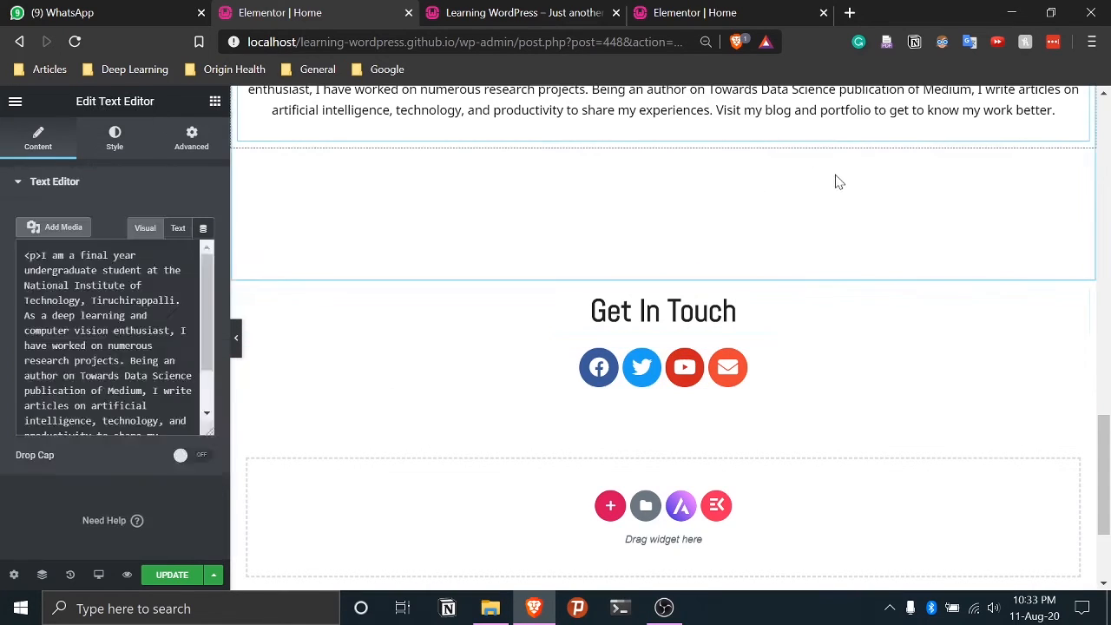
Examine the About, Skills and Get in touch sections and their menu anchors in the portfolio site's Elementor editor
{"action": "left_click", "coordinate": [719, 7]}
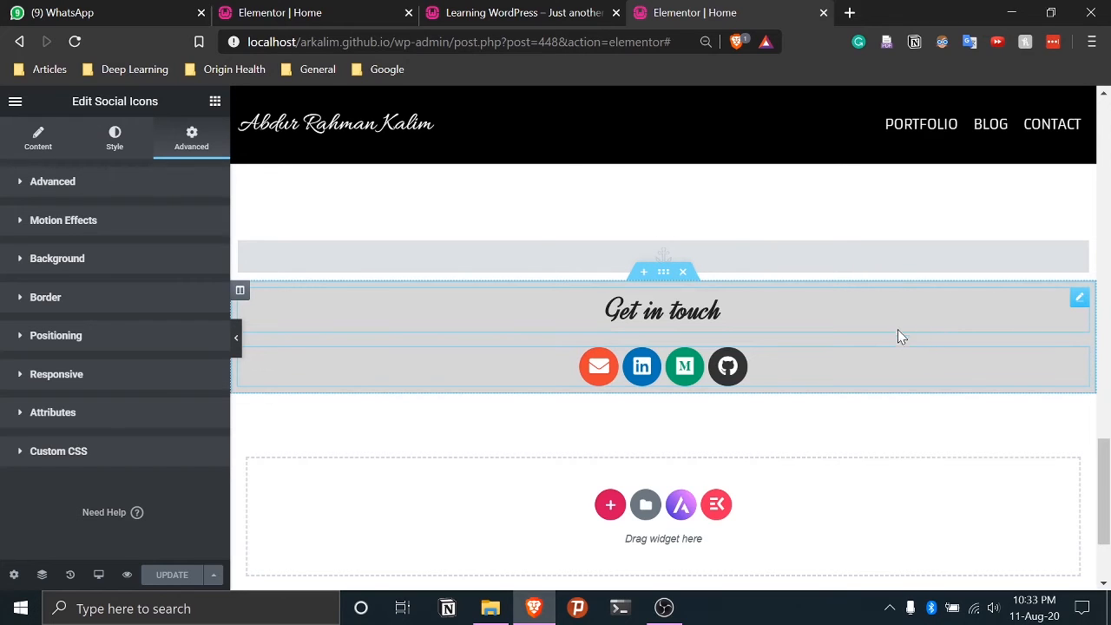
{"action": "scroll", "coordinate": [815, 362], "scroll_direction": "up", "scroll_amount": 3}
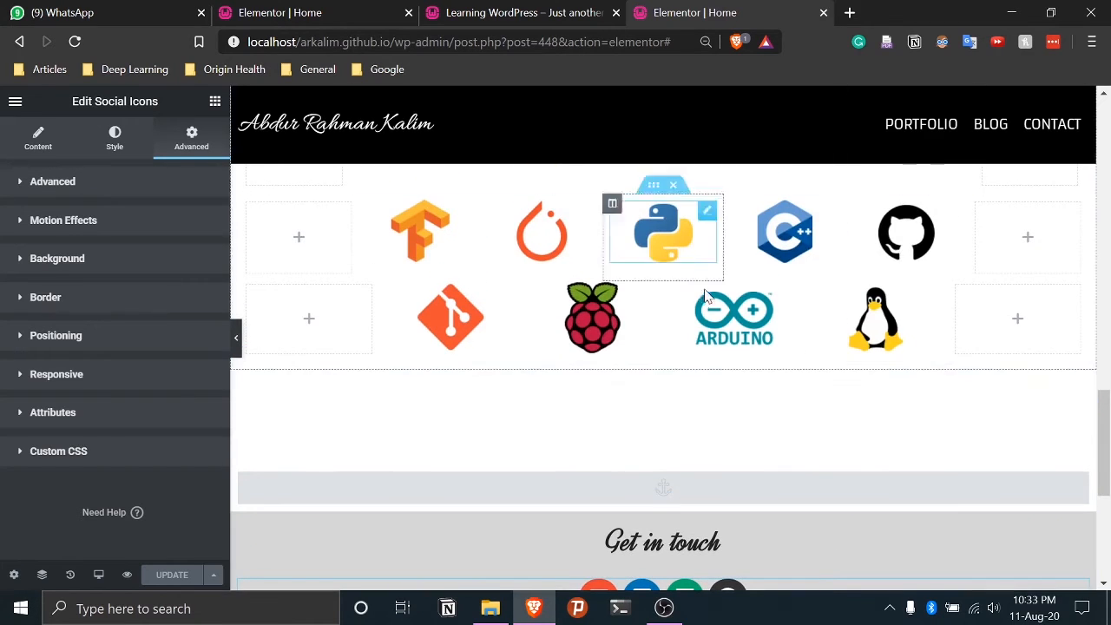
{"action": "scroll", "coordinate": [705, 295], "scroll_direction": "down", "scroll_amount": 2}
{"action": "scroll", "coordinate": [692, 341], "scroll_direction": "up", "scroll_amount": 7}
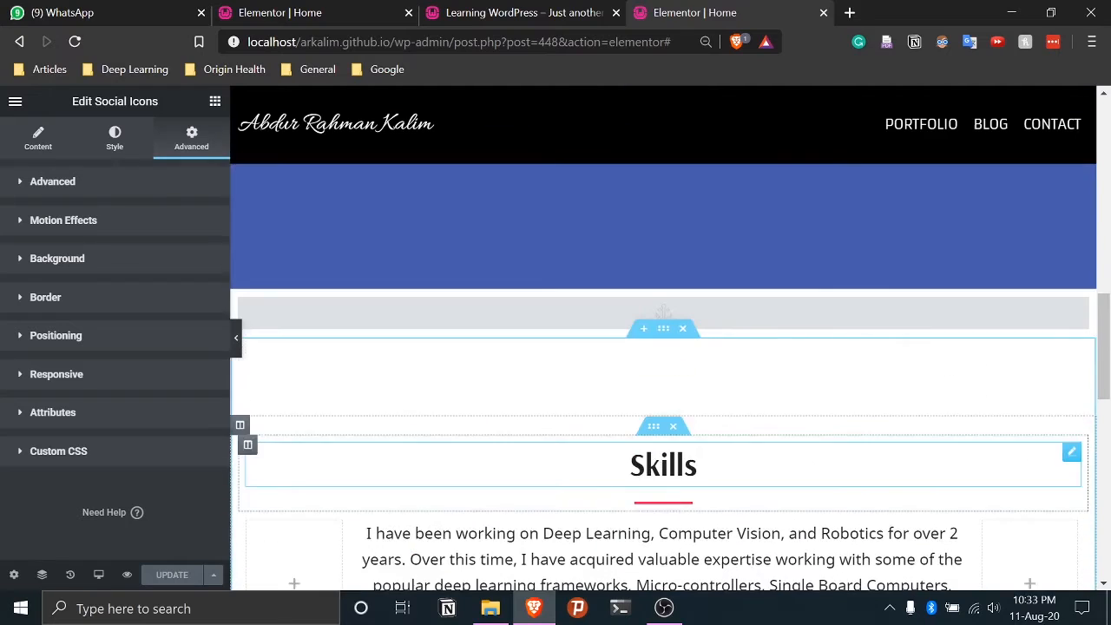
{"action": "scroll", "coordinate": [657, 451], "scroll_direction": "down", "scroll_amount": 2}
{"action": "scroll", "coordinate": [685, 328], "scroll_direction": "up", "scroll_amount": 4}
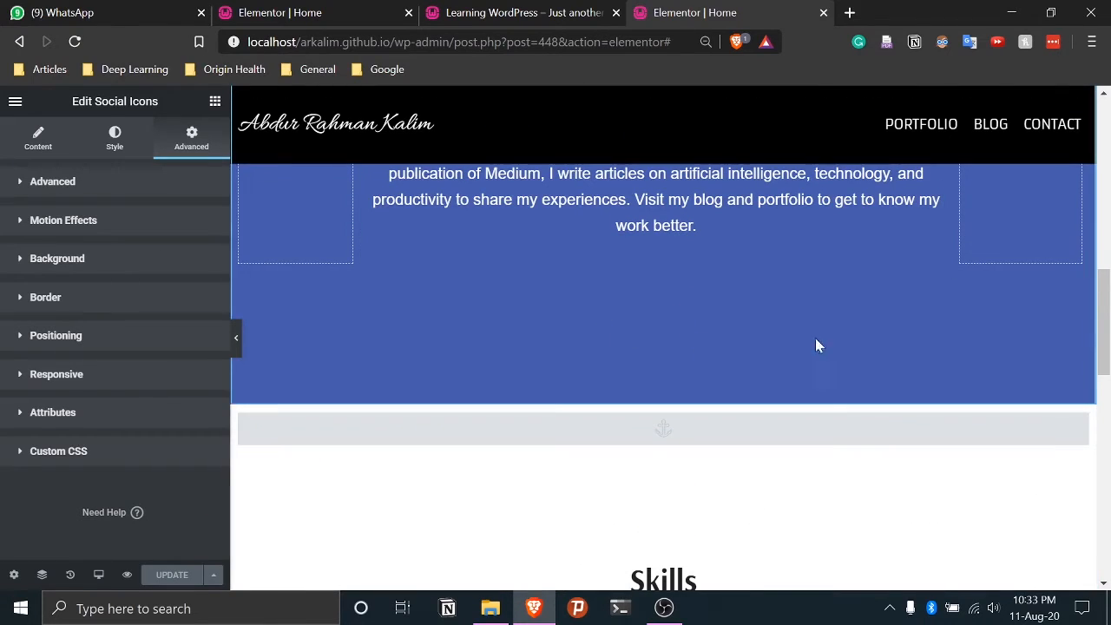
{"action": "scroll", "coordinate": [746, 322], "scroll_direction": "down", "scroll_amount": 1}
{"action": "scroll", "coordinate": [676, 217], "scroll_direction": "down", "scroll_amount": 5}
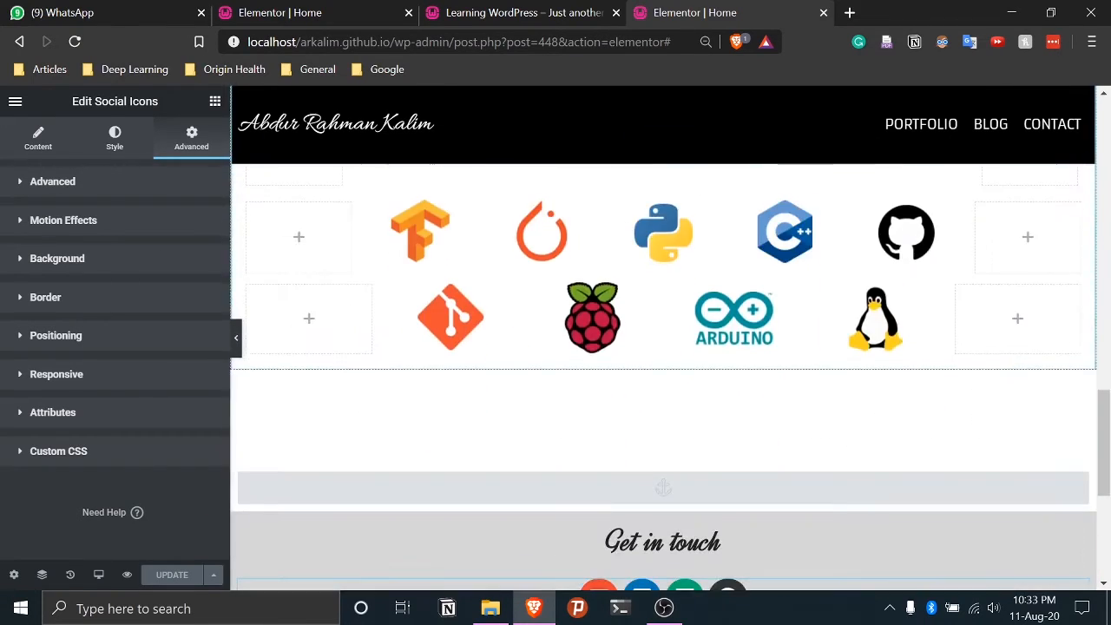
{"action": "scroll", "coordinate": [499, 425], "scroll_direction": "down", "scroll_amount": 3}
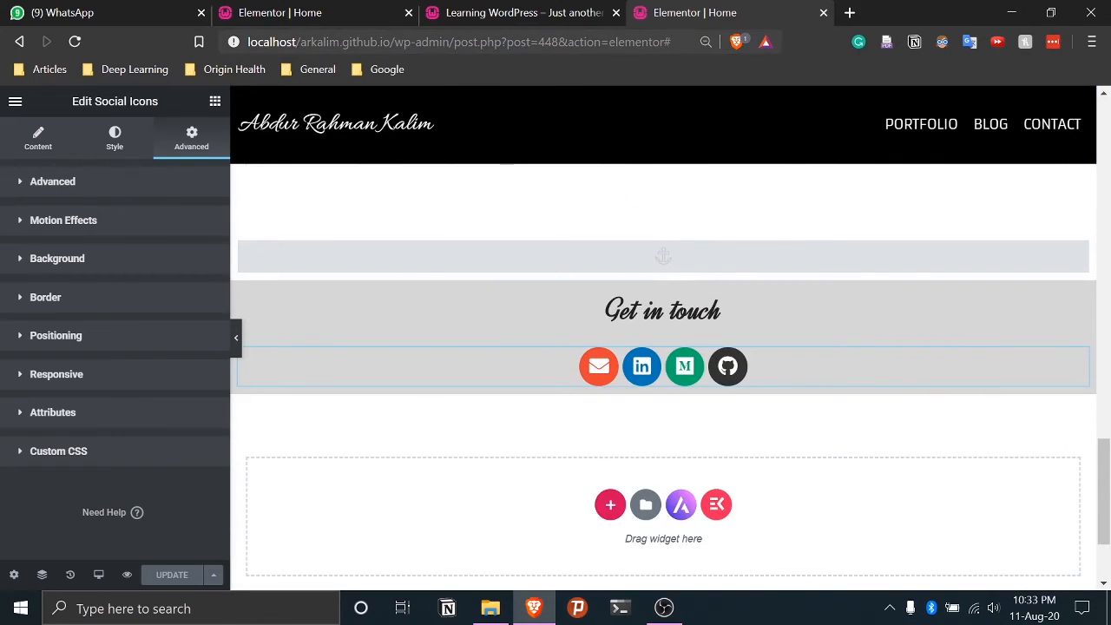
Give the Get In Touch section a classic background in light gray #B9BABB and update the page
{"action": "left_click", "coordinate": [495, 12]}
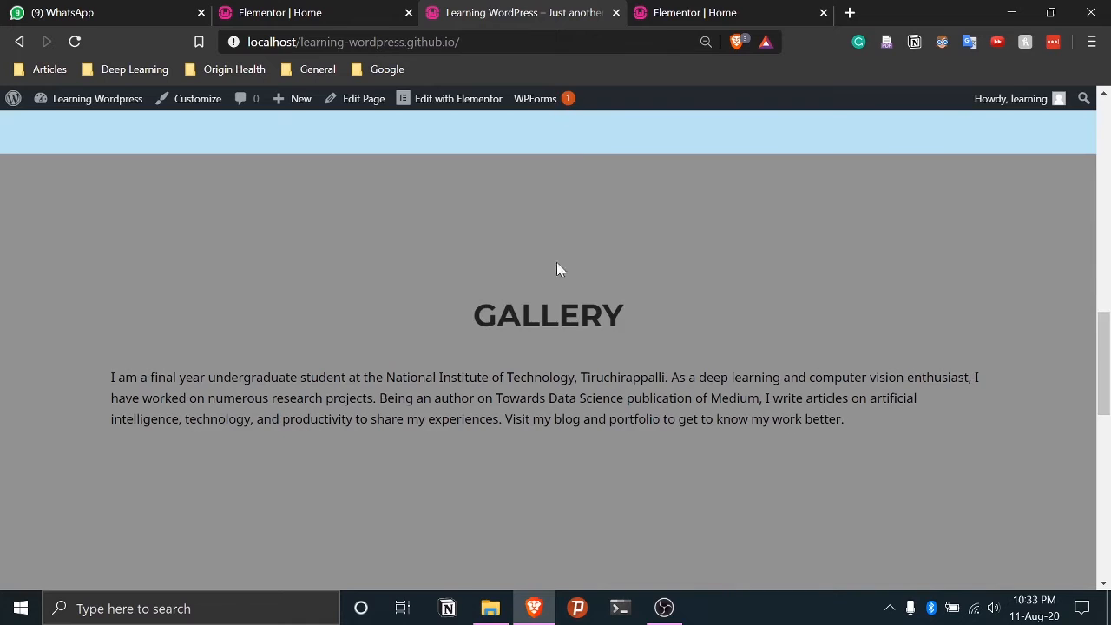
{"action": "scroll", "coordinate": [558, 268], "scroll_direction": "up", "scroll_amount": 2}
{"action": "left_click", "coordinate": [272, 10]}
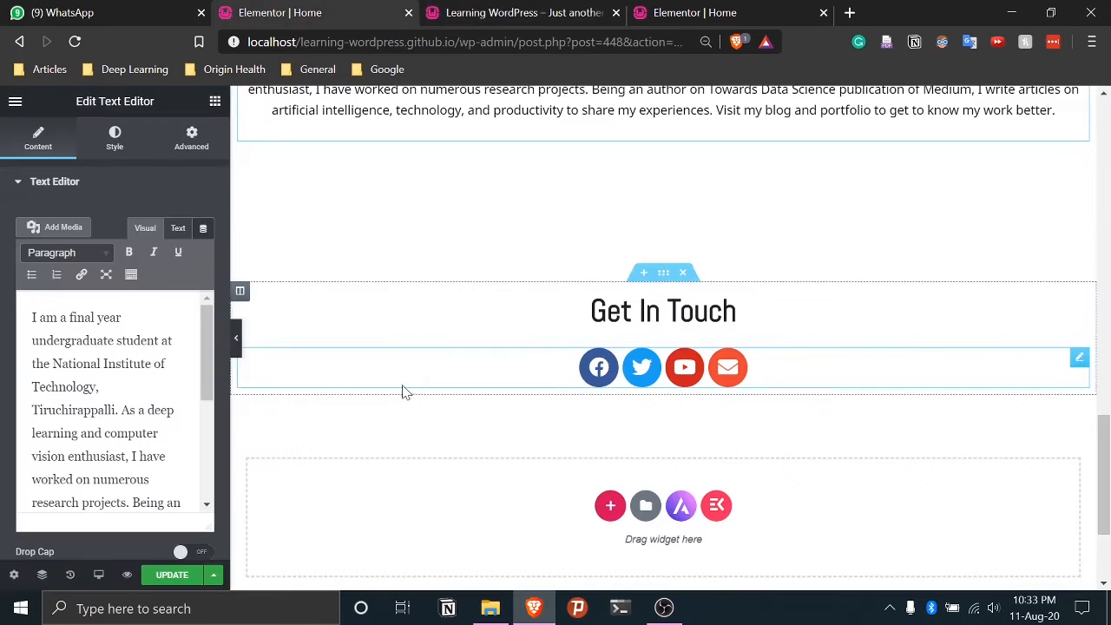
{"action": "left_click", "coordinate": [661, 278]}
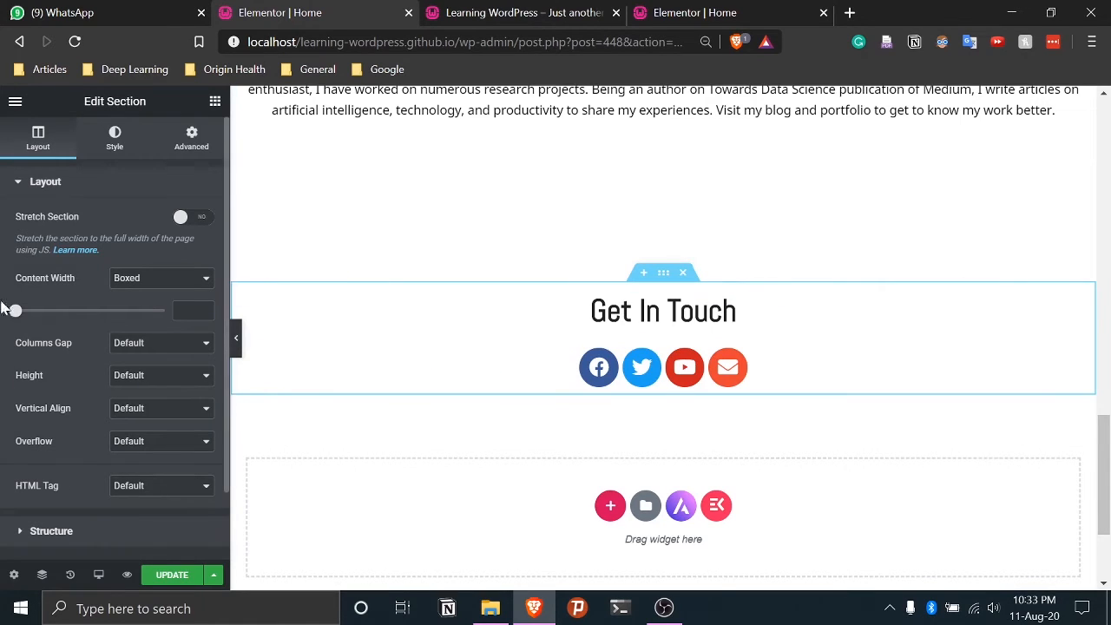
{"action": "left_click", "coordinate": [114, 137]}
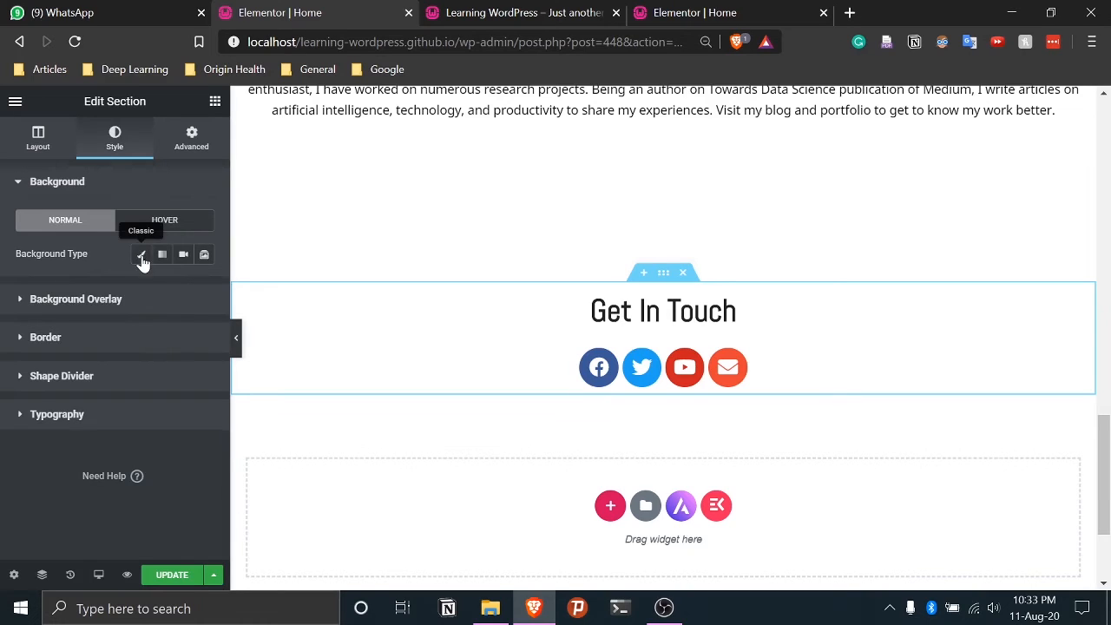
{"action": "left_click", "coordinate": [140, 254]}
{"action": "left_click", "coordinate": [182, 289]}
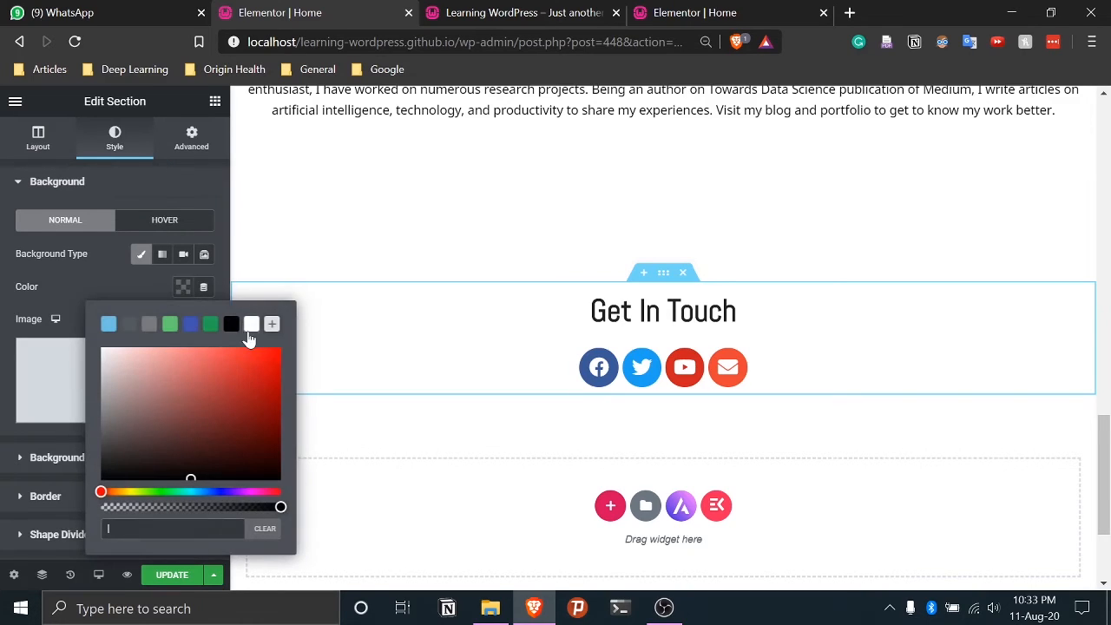
{"action": "left_click", "coordinate": [148, 323]}
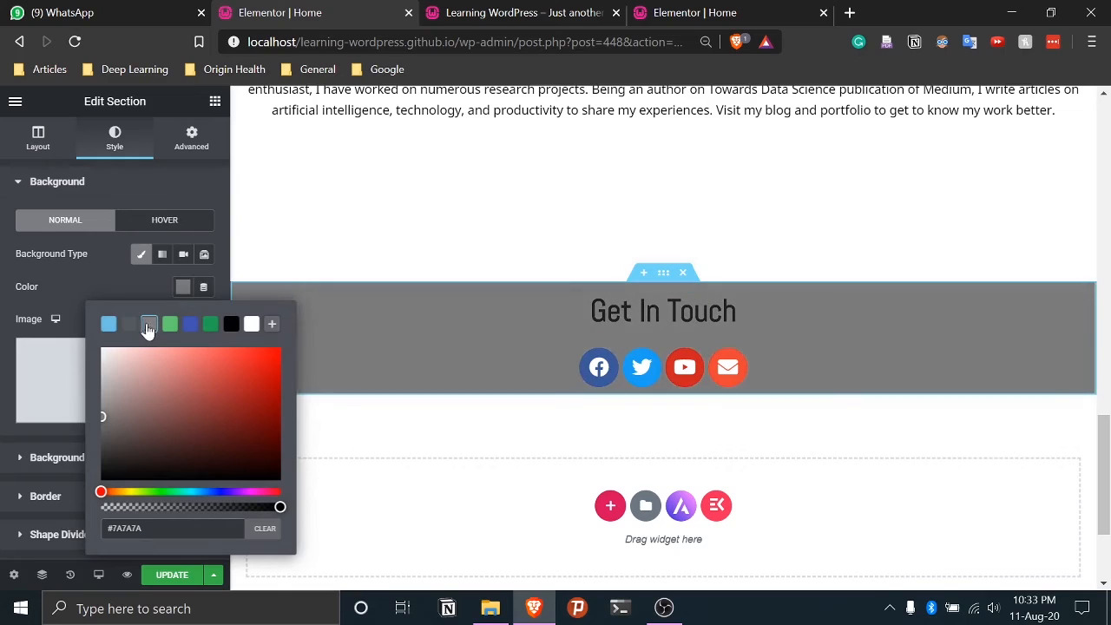
{"action": "left_click", "coordinate": [128, 324]}
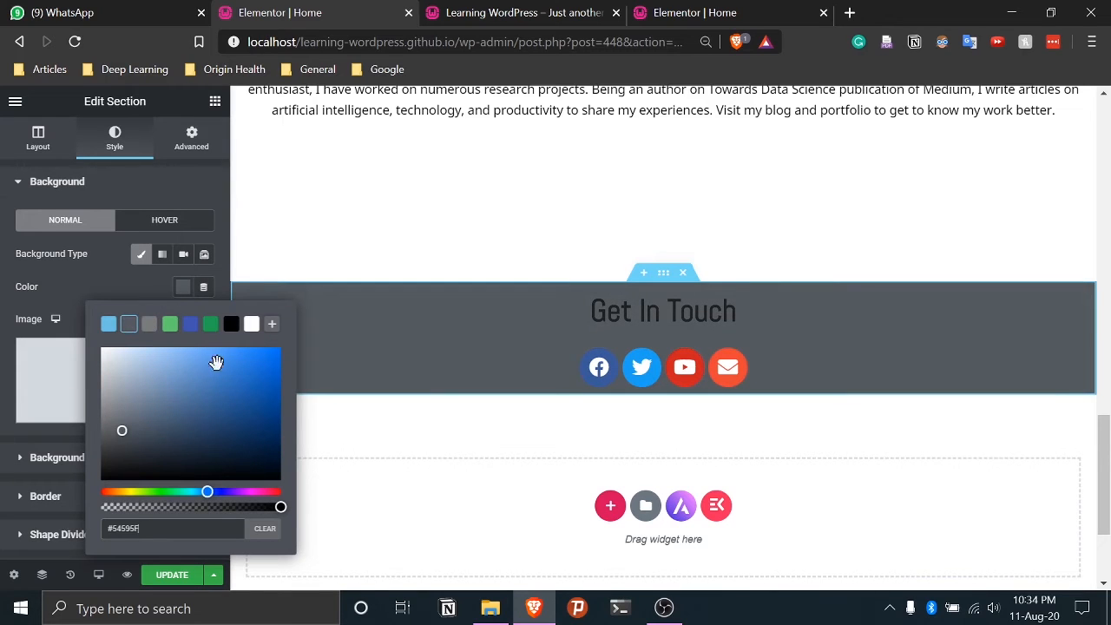
{"action": "left_click", "coordinate": [123, 433]}
{"action": "mouse_move", "coordinate": [108, 390]}
{"action": "left_mouse_down"}
{"action": "mouse_move", "coordinate": [104, 370]}
{"action": "mouse_move", "coordinate": [117, 358]}
{"action": "mouse_move", "coordinate": [111, 383]}
{"action": "left_mouse_up"}
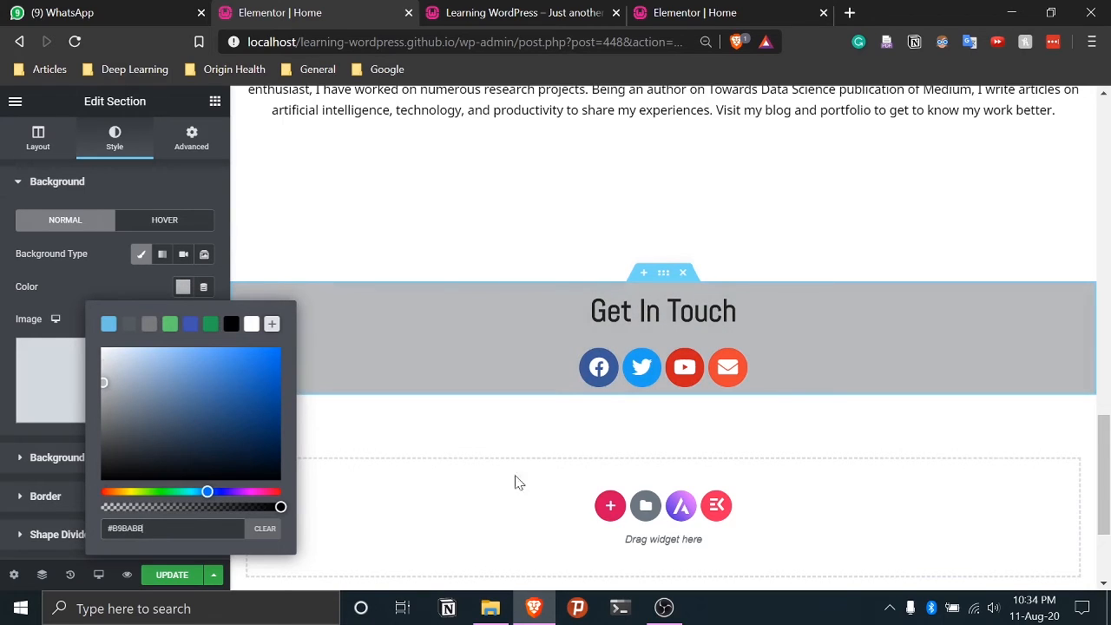
{"action": "left_click", "coordinate": [130, 290]}
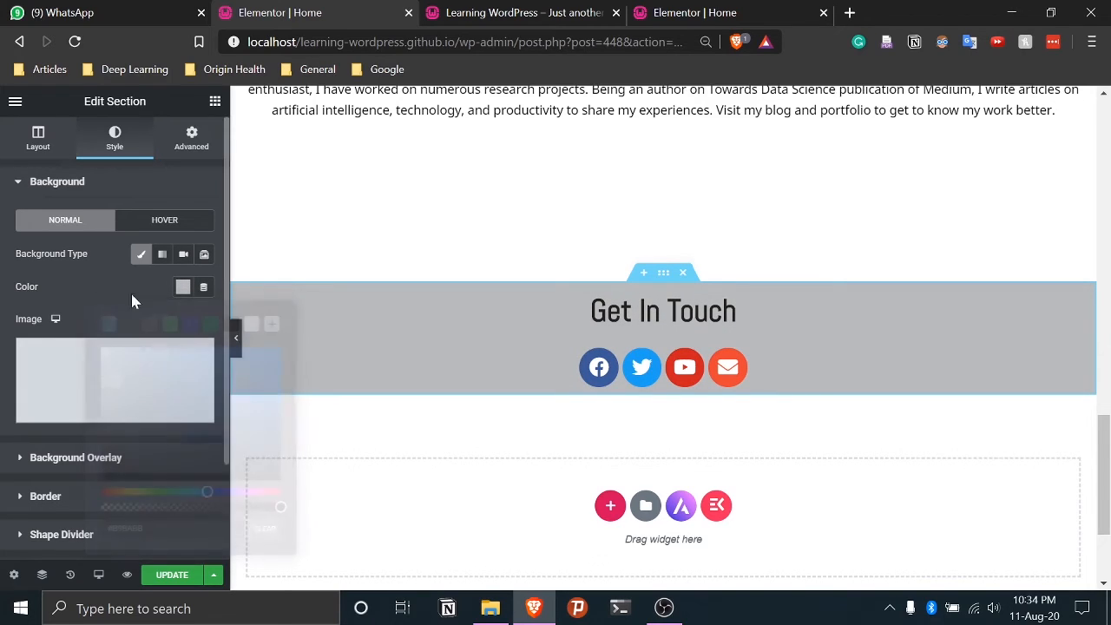
{"action": "left_click", "coordinate": [163, 225]}
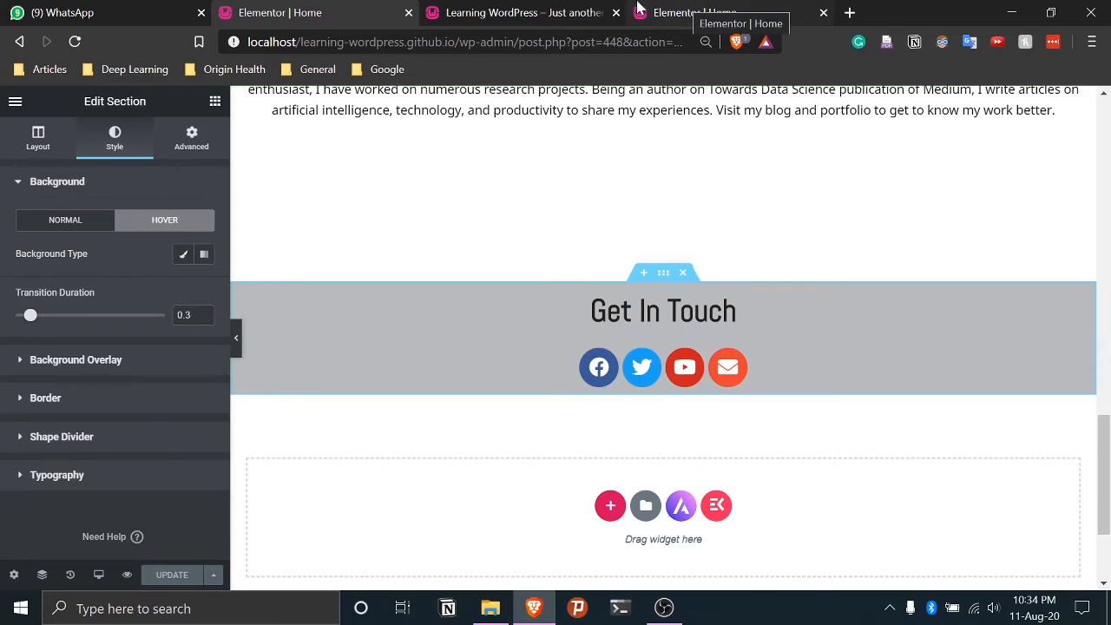
Reload the live home page and review it from the hero banner through Gallery and About to the Get In Touch section
{"action": "left_click", "coordinate": [685, 13]}
{"action": "left_click", "coordinate": [460, 11]}
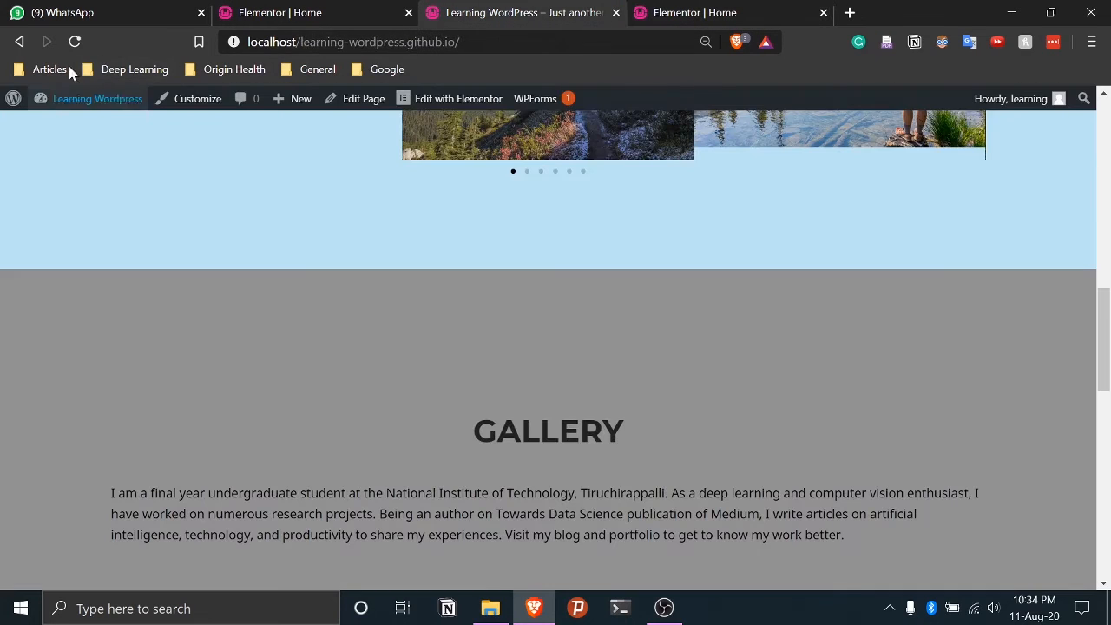
{"action": "left_click", "coordinate": [74, 42]}
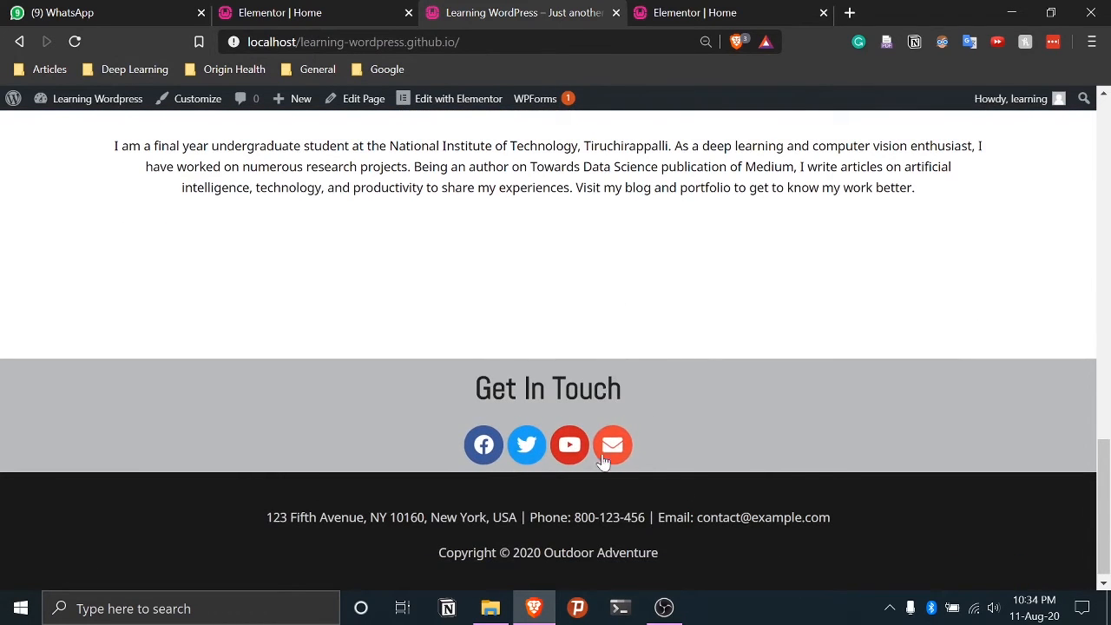
{"action": "scroll", "coordinate": [780, 502], "scroll_direction": "up", "scroll_amount": 15}
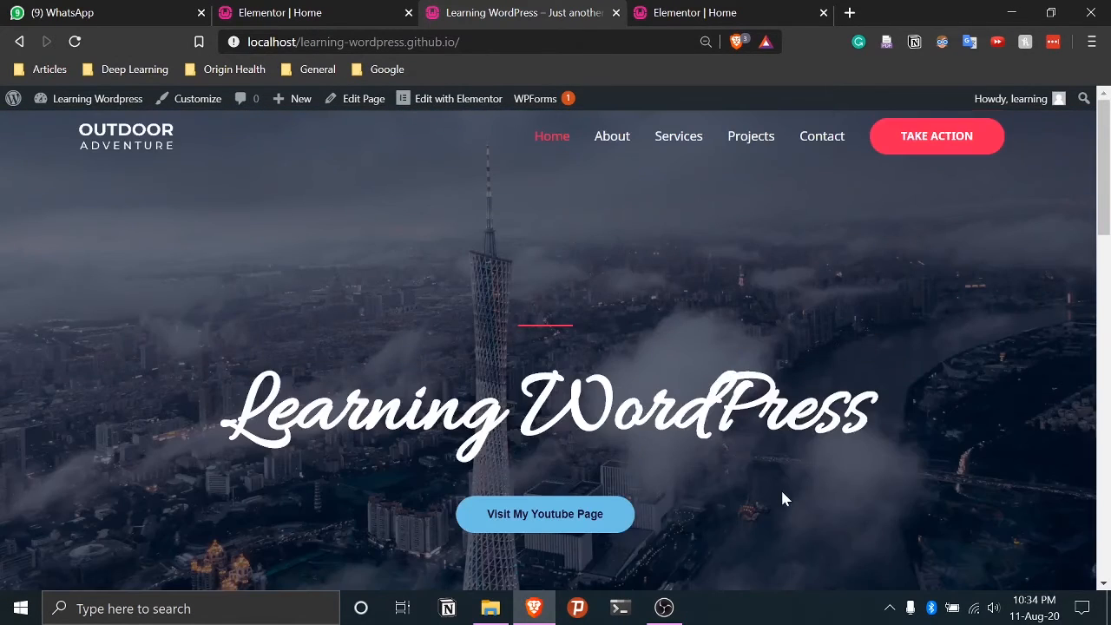
{"action": "scroll", "coordinate": [784, 498], "scroll_direction": "down", "scroll_amount": 6}
{"action": "scroll", "coordinate": [784, 494], "scroll_direction": "down", "scroll_amount": 8}
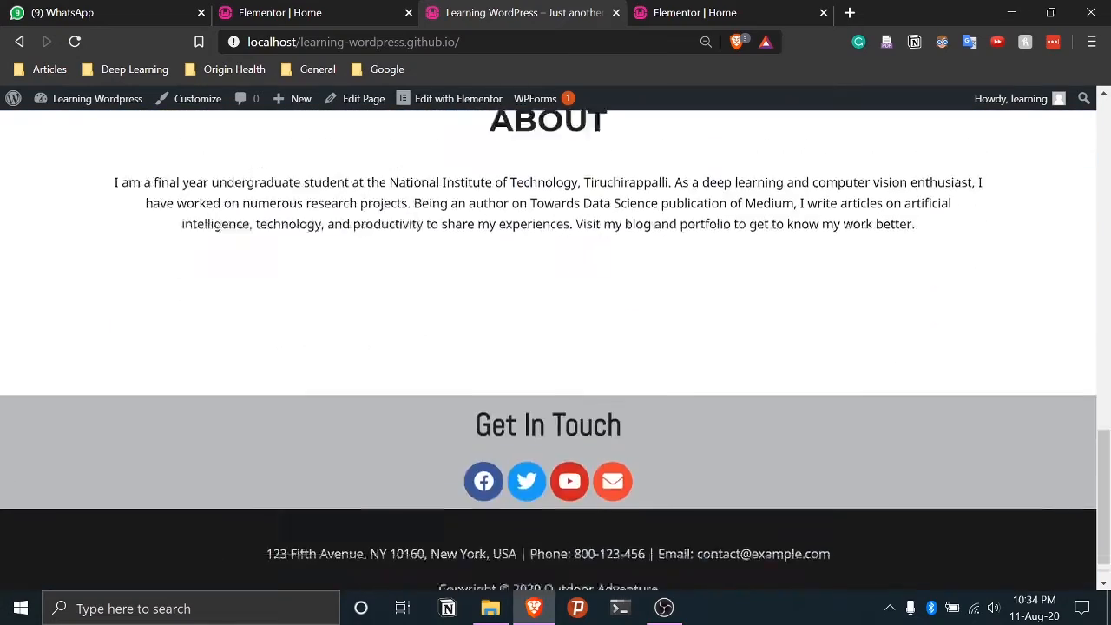
{"action": "scroll", "coordinate": [727, 467], "scroll_direction": "up", "scroll_amount": 2}
{"action": "scroll", "coordinate": [727, 467], "scroll_direction": "up", "scroll_amount": 10}
{"action": "scroll", "coordinate": [728, 467], "scroll_direction": "down", "scroll_amount": 7}
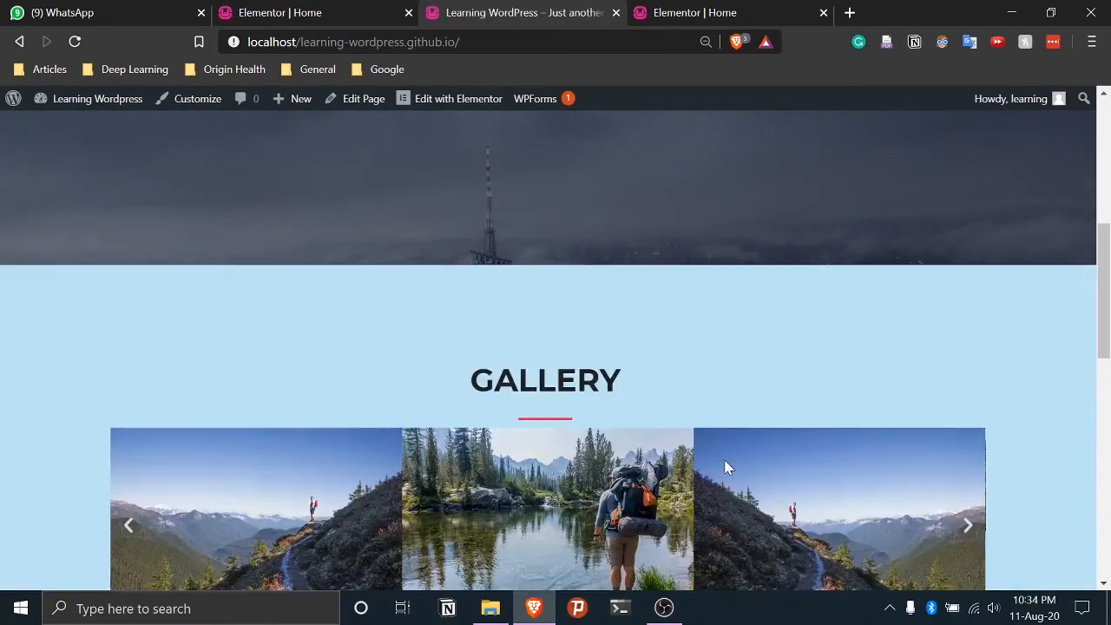
{"action": "scroll", "coordinate": [727, 467], "scroll_direction": "down", "scroll_amount": 3}
{"action": "scroll", "coordinate": [829, 447], "scroll_direction": "down", "scroll_amount": 3}
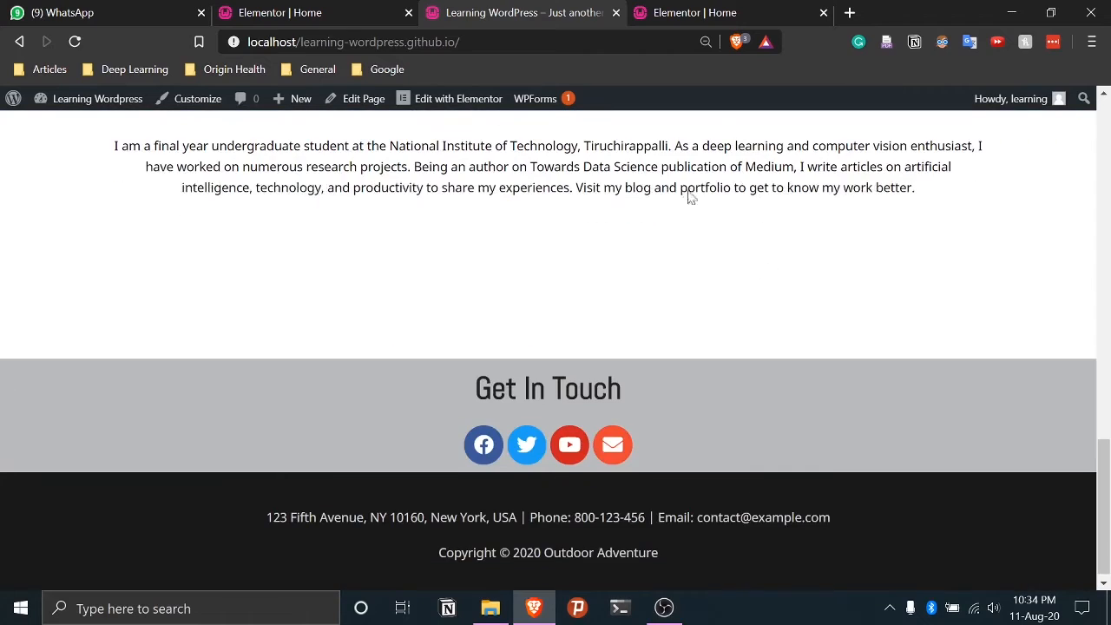
{"action": "scroll", "coordinate": [573, 372], "scroll_direction": "up", "scroll_amount": 13}
{"action": "scroll", "coordinate": [571, 364], "scroll_direction": "down", "scroll_amount": 10}
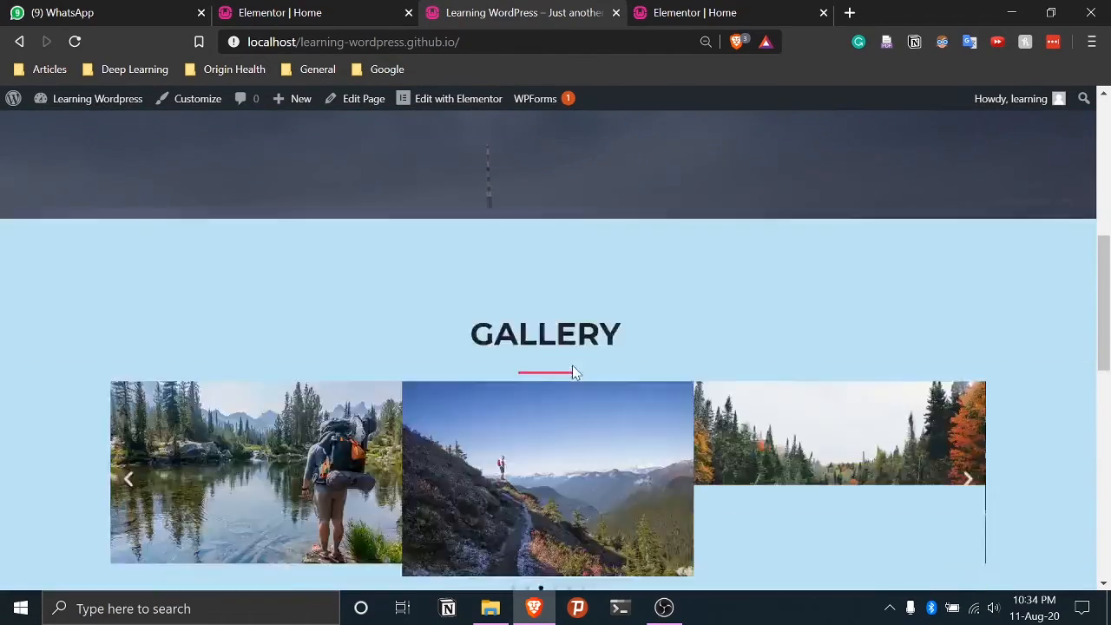
{"action": "left_click", "coordinate": [387, 8]}
{"action": "scroll", "coordinate": [580, 387], "scroll_direction": "up", "scroll_amount": 4}
{"action": "scroll", "coordinate": [582, 390], "scroll_direction": "down", "scroll_amount": 4}
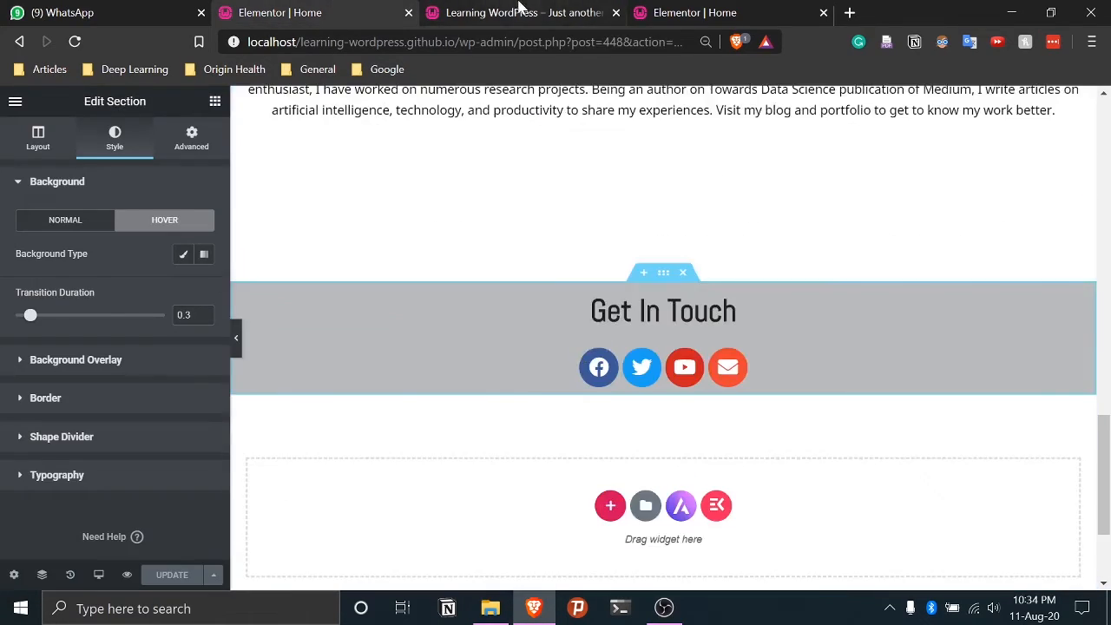
{"action": "left_click", "coordinate": [519, 7]}
{"action": "scroll", "coordinate": [549, 347], "scroll_direction": "up", "scroll_amount": 1}
{"action": "scroll", "coordinate": [635, 422], "scroll_direction": "down", "scroll_amount": 2}
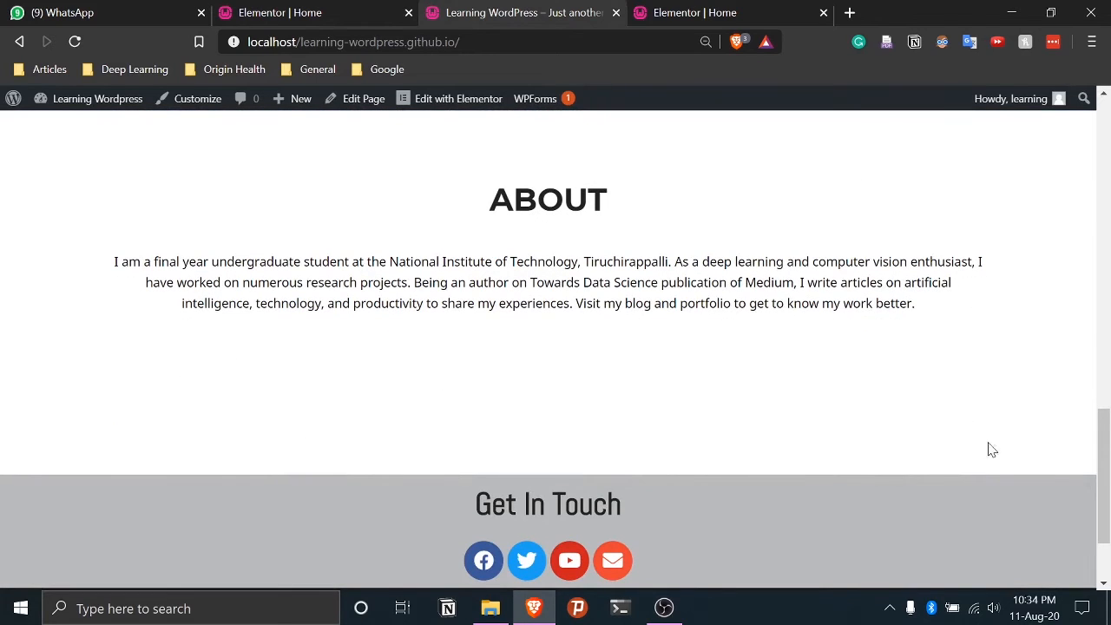
{"action": "scroll", "coordinate": [548, 367], "scroll_direction": "up", "scroll_amount": 2}
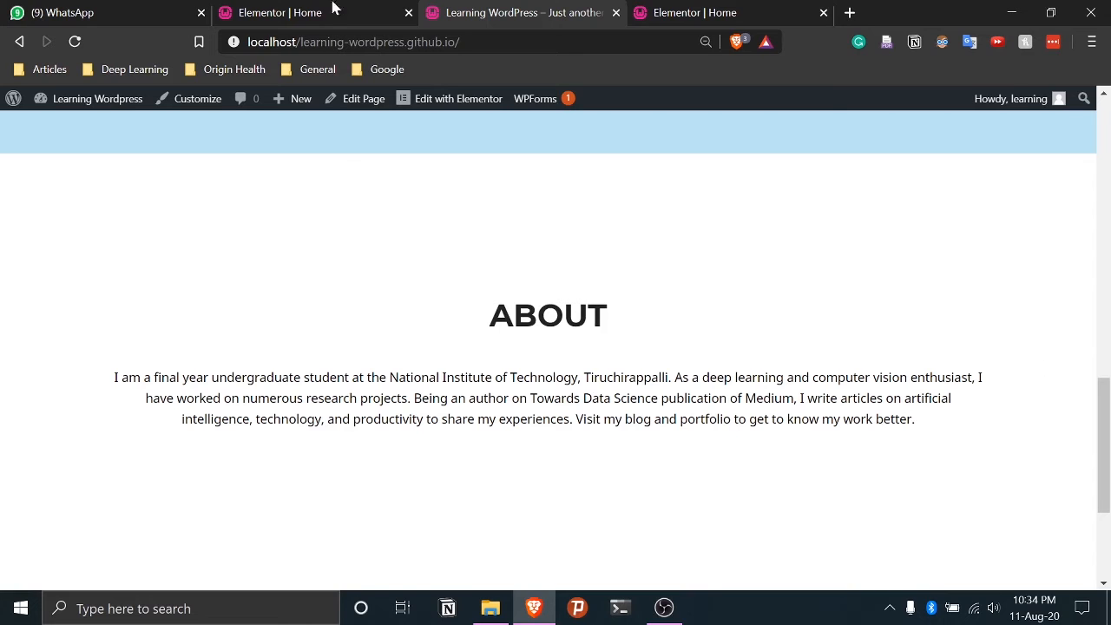
Add an Inner Section widget between the About heading and its paragraph in the Elementor editor
{"action": "left_click", "coordinate": [292, 12]}
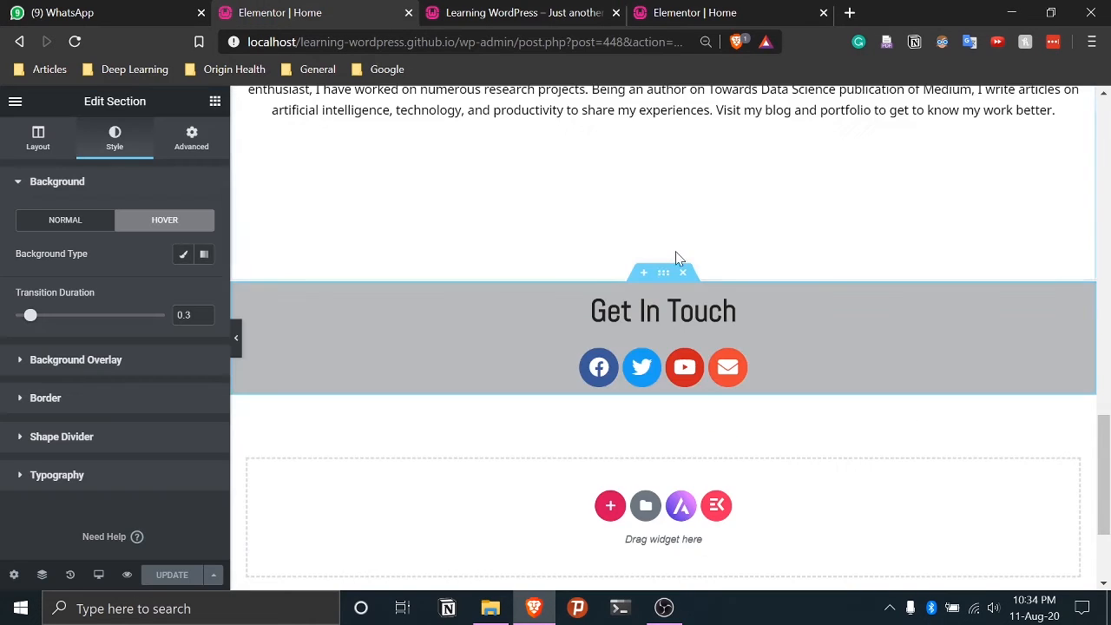
{"action": "scroll", "coordinate": [675, 254], "scroll_direction": "up", "scroll_amount": 5}
{"action": "scroll", "coordinate": [675, 253], "scroll_direction": "down", "scroll_amount": 3}
{"action": "left_click", "coordinate": [663, 323]}
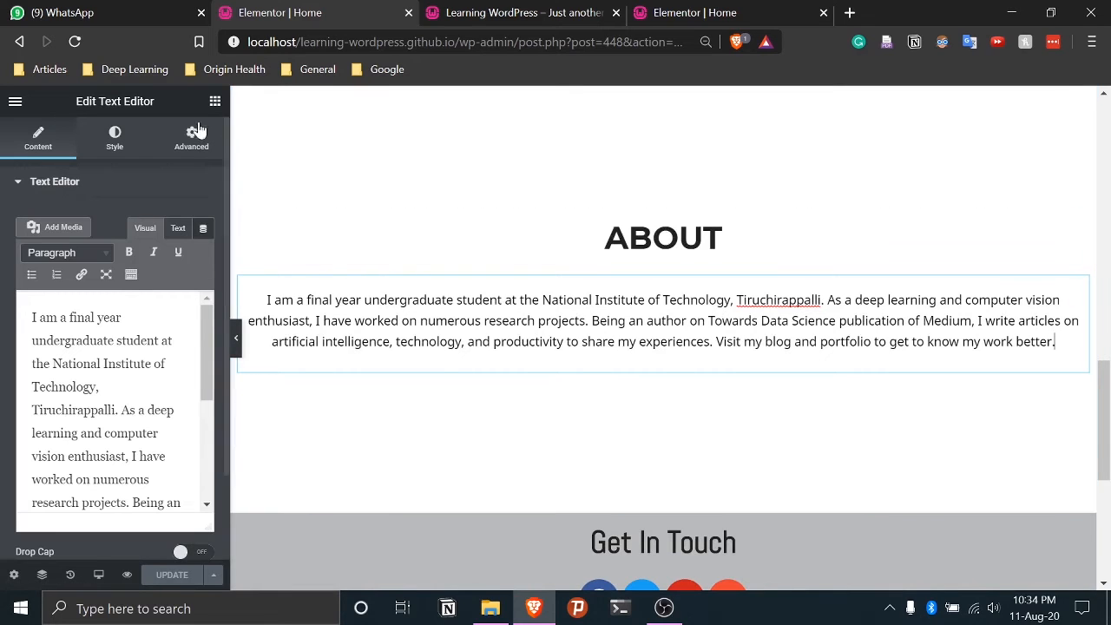
{"action": "left_click", "coordinate": [214, 101]}
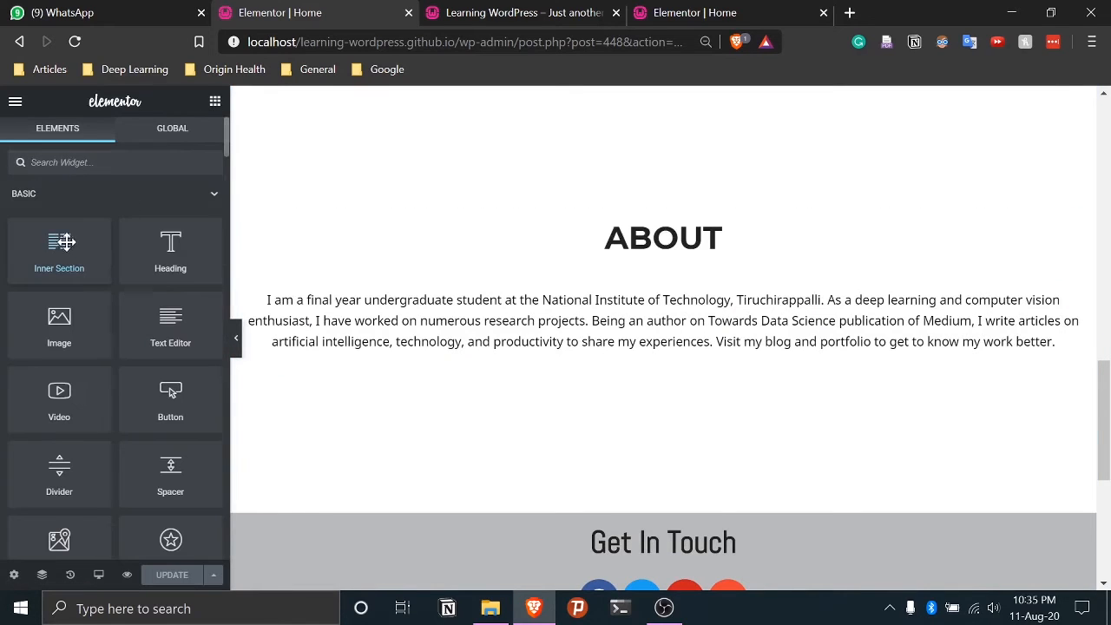
{"action": "left_click_drag", "start_coordinate": [59, 253], "coordinate": [608, 305]}
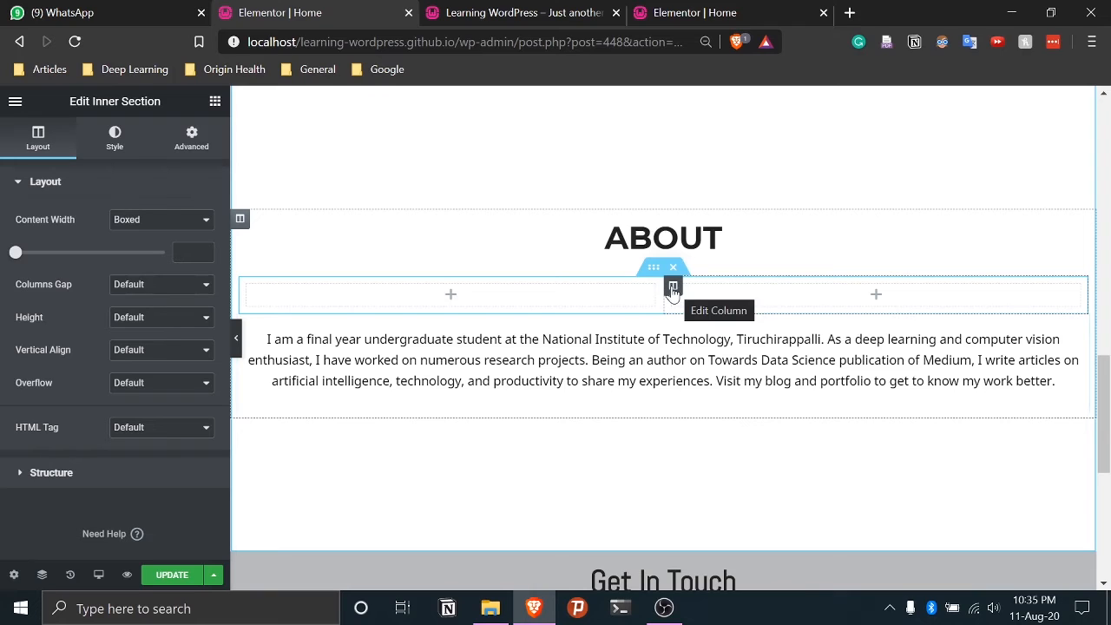
Add a third column to the About inner section and widen the middle column, narrowing the right one to about 17%
{"action": "left_click", "coordinate": [673, 287]}
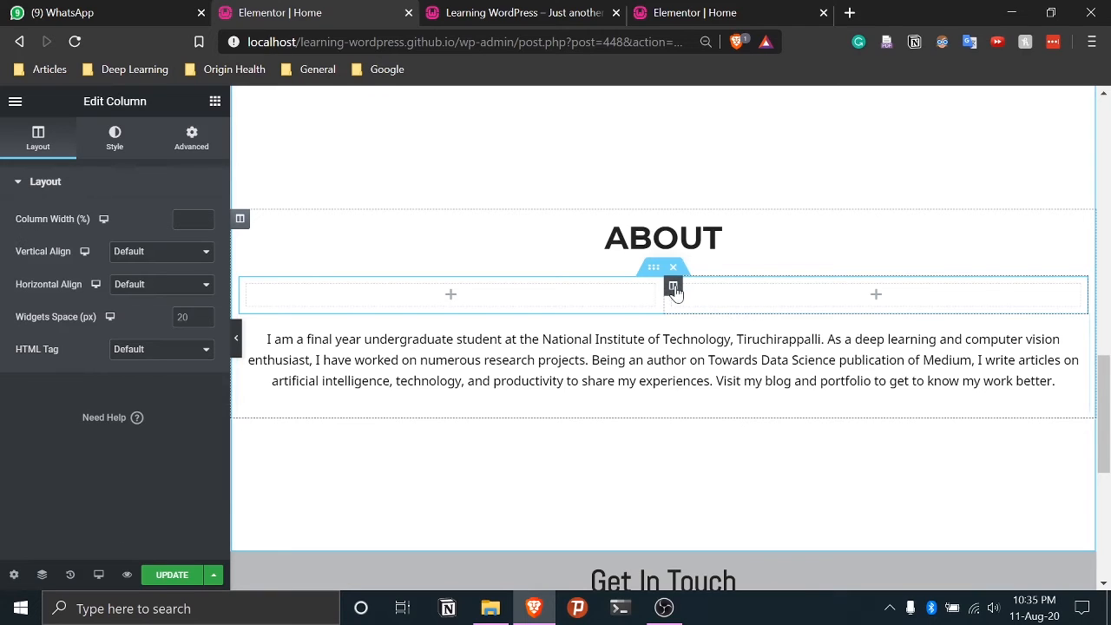
{"action": "right_click", "coordinate": [674, 288]}
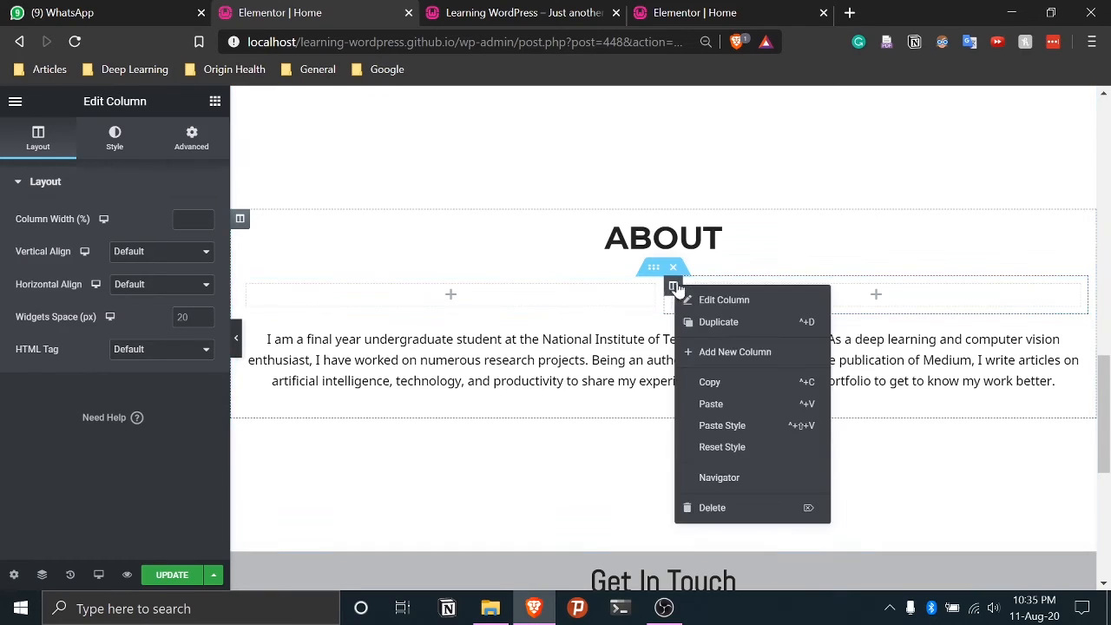
{"action": "left_click", "coordinate": [732, 350]}
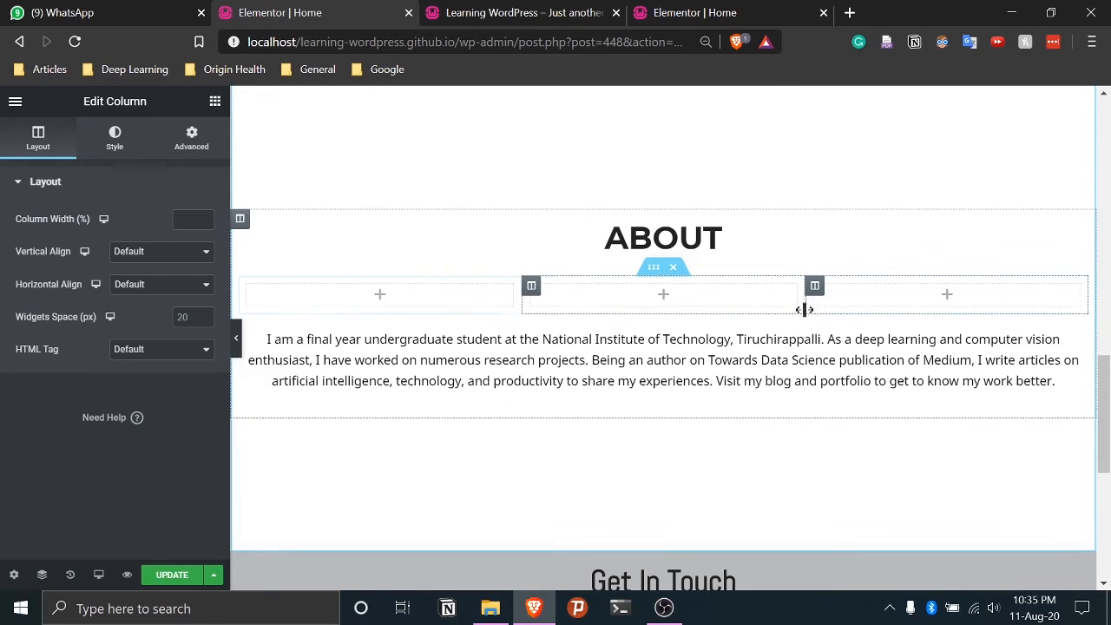
{"action": "left_click_drag", "start_coordinate": [805, 307], "coordinate": [942, 307]}
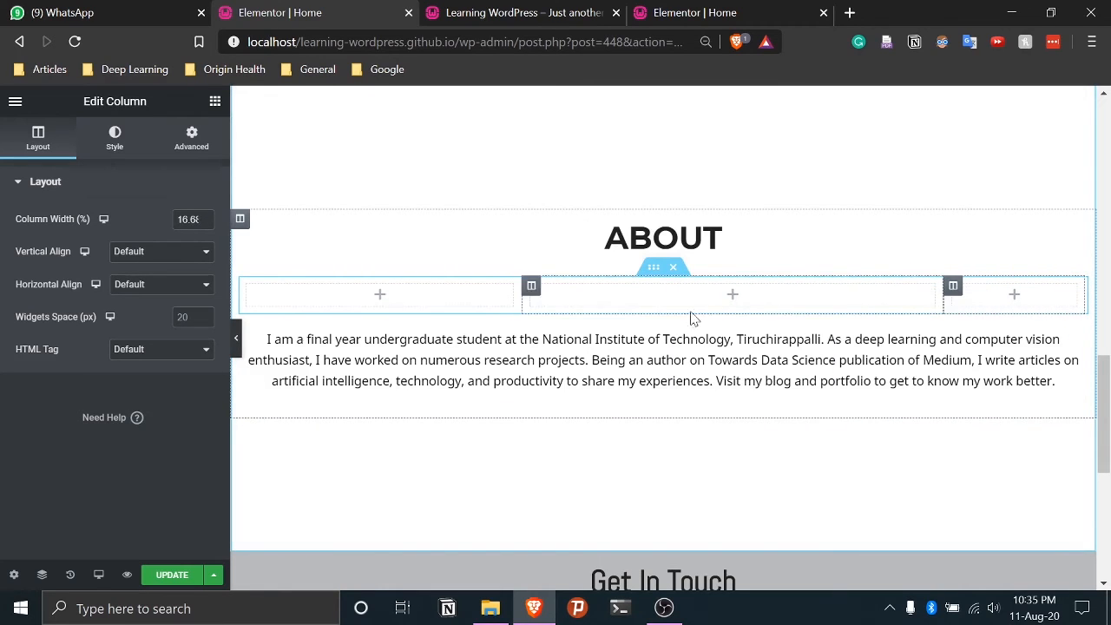
{"action": "left_click_drag", "start_coordinate": [521, 307], "coordinate": [396, 303]}
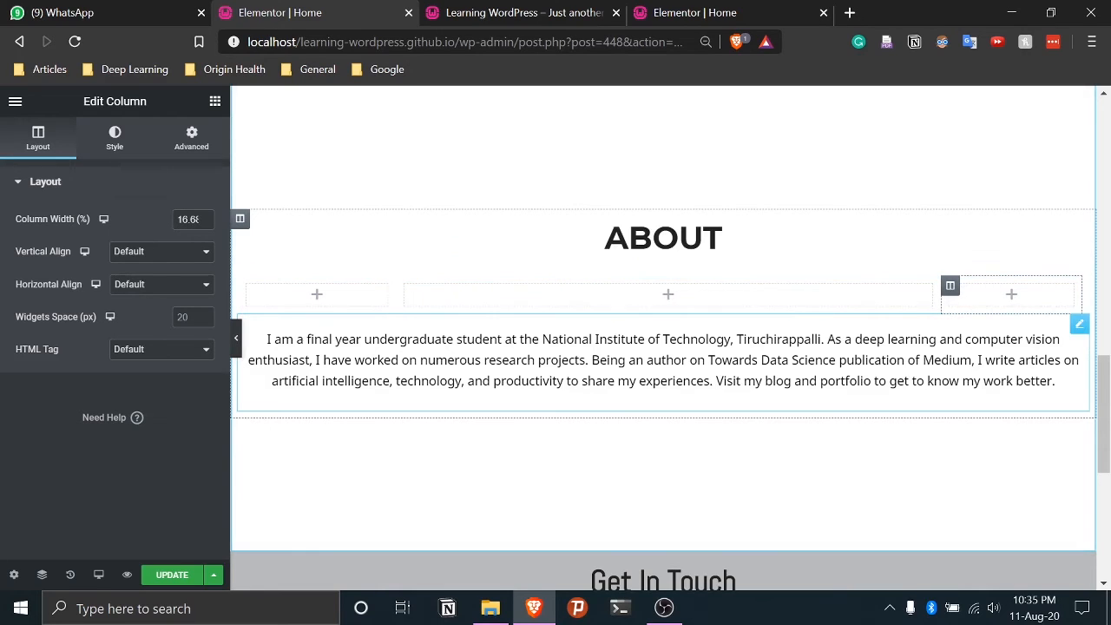
Move the About paragraph into the inner section's middle column and narrow the left column slightly
{"action": "left_click_drag", "start_coordinate": [656, 322], "coordinate": [652, 291]}
{"action": "left_click", "coordinate": [658, 332]}
{"action": "left_click_drag", "start_coordinate": [1079, 325], "coordinate": [664, 446]}
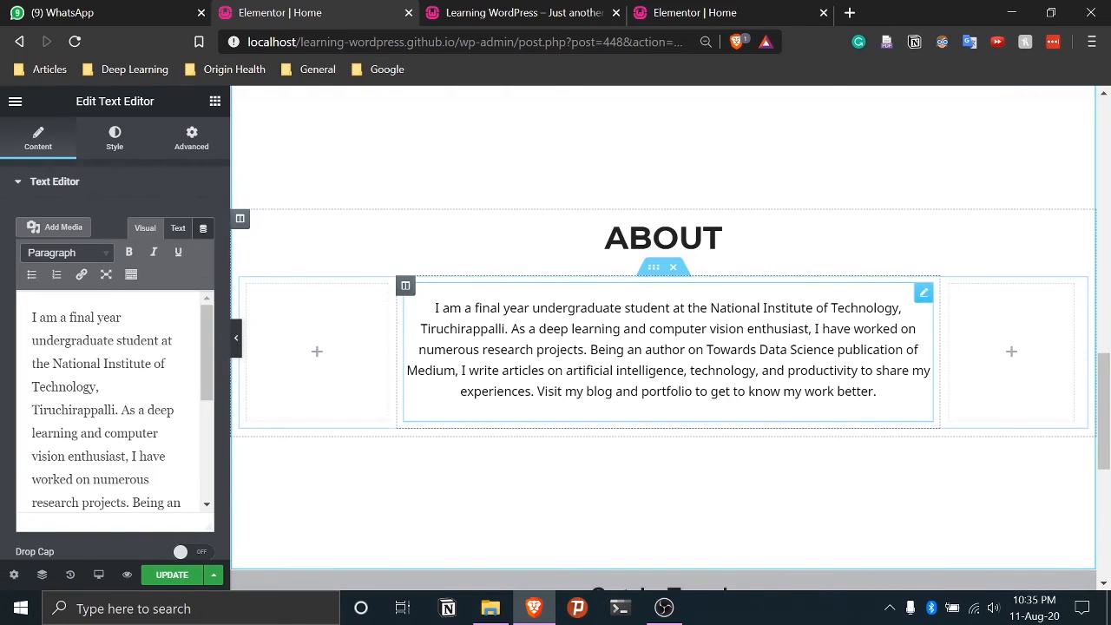
{"action": "left_click_drag", "start_coordinate": [389, 384], "coordinate": [392, 391]}
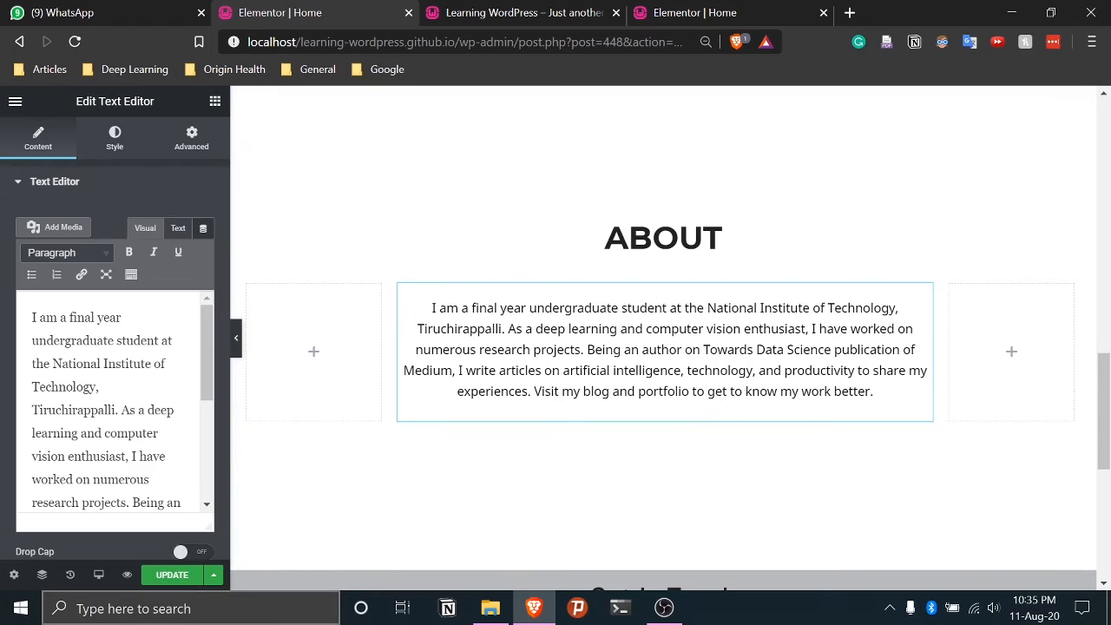
Update the page, check the About and Get In Touch sections on the reloaded live site and return to the editor
{"action": "left_click", "coordinate": [170, 577]}
{"action": "left_click", "coordinate": [523, 12]}
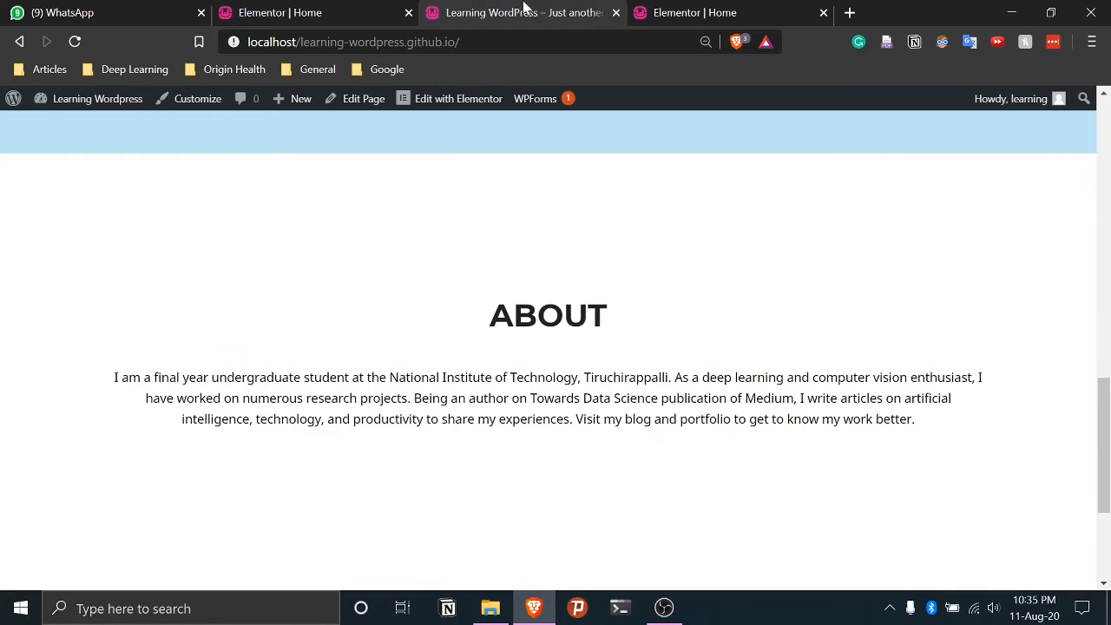
{"action": "left_click", "coordinate": [75, 43]}
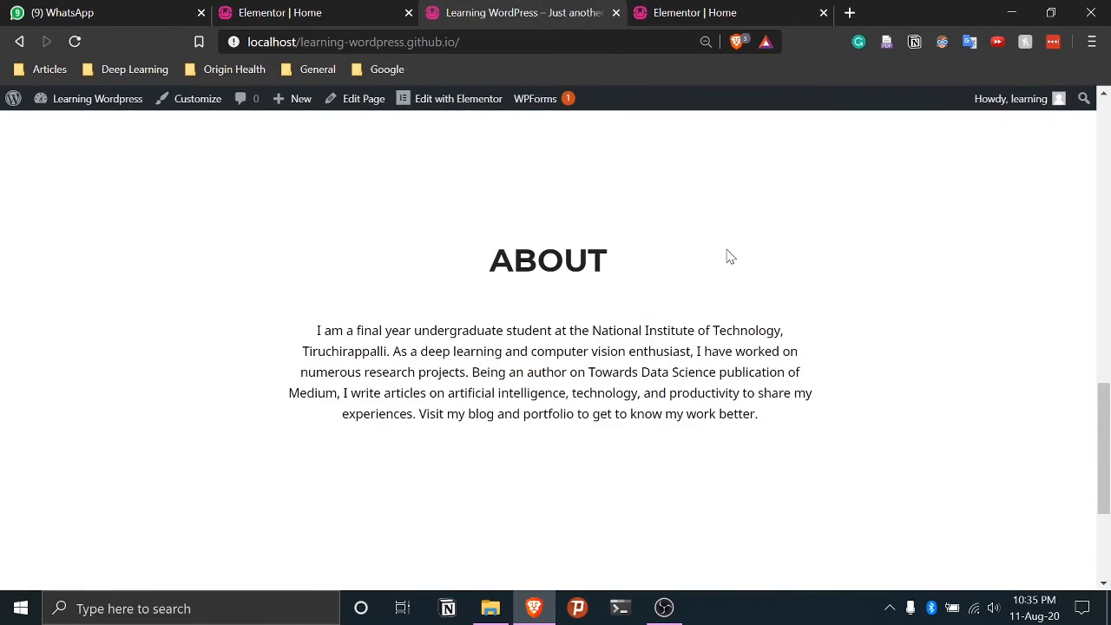
{"action": "scroll", "coordinate": [461, 538], "scroll_direction": "down", "scroll_amount": 1}
{"action": "scroll", "coordinate": [694, 526], "scroll_direction": "down", "scroll_amount": 1}
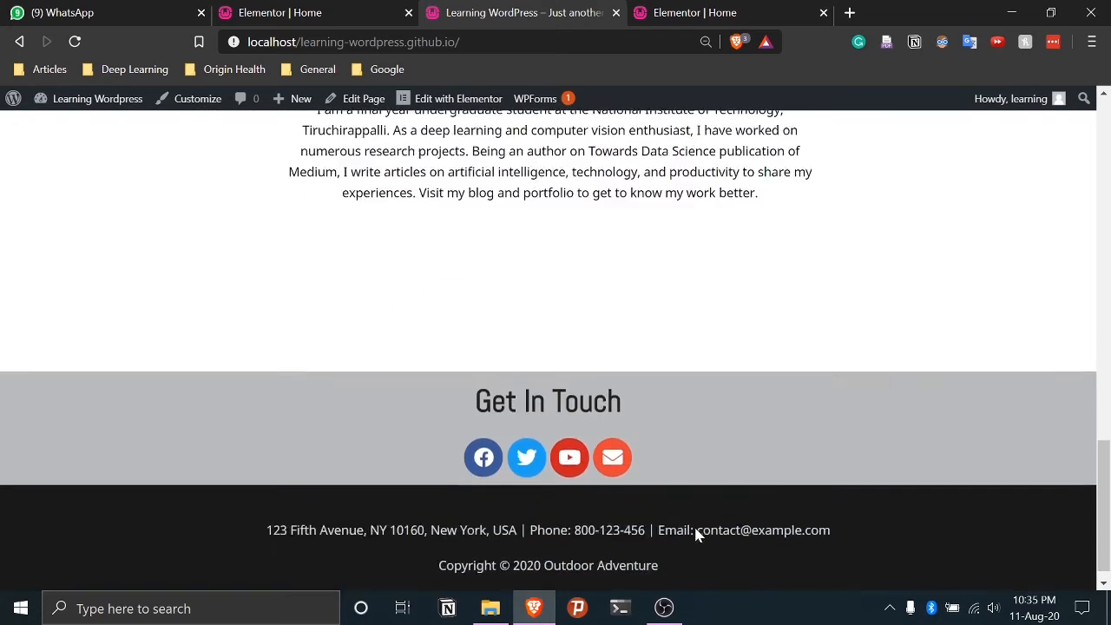
{"action": "scroll", "coordinate": [694, 525], "scroll_direction": "up", "scroll_amount": 3}
{"action": "left_click", "coordinate": [323, 7]}
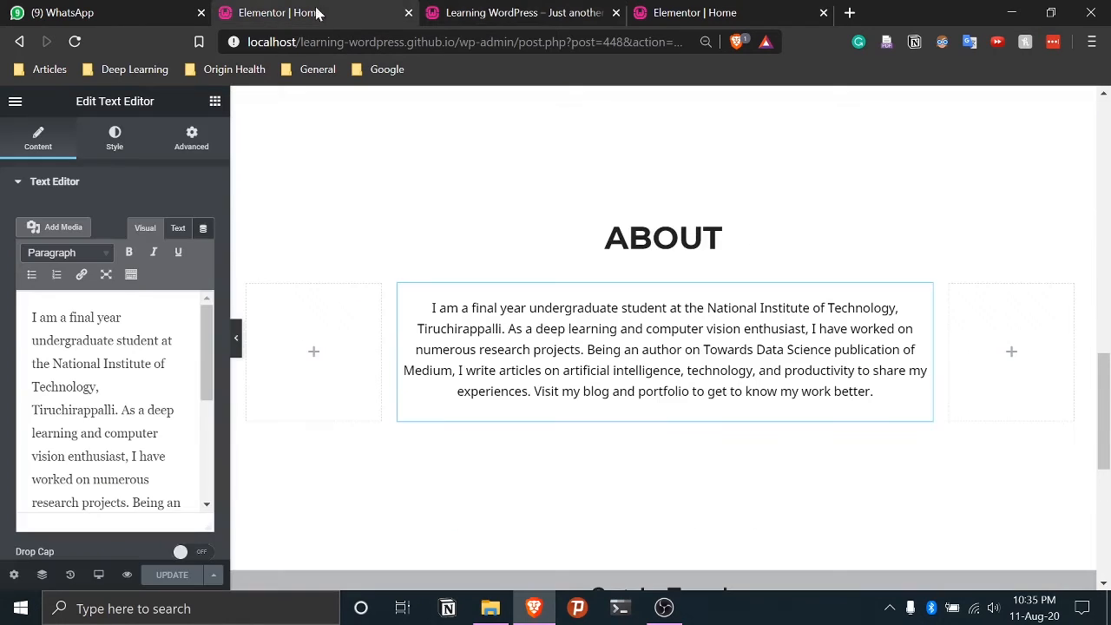
Set the About paragraph's font size to 21 px in its typography settings
{"action": "left_click", "coordinate": [596, 364]}
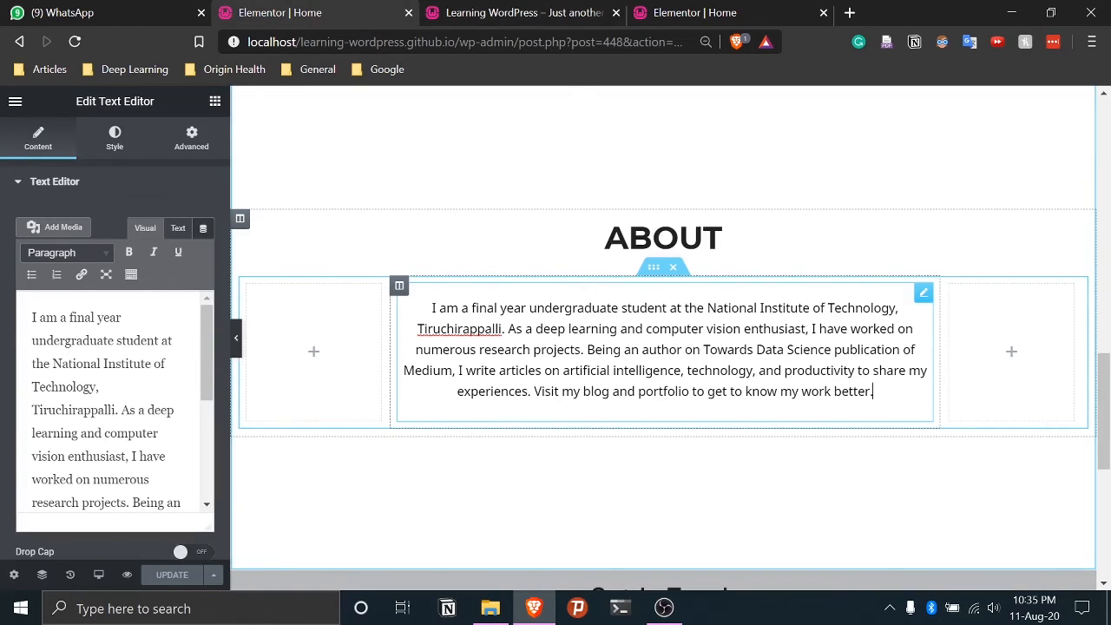
{"action": "left_click", "coordinate": [521, 12]}
{"action": "left_click", "coordinate": [332, 6]}
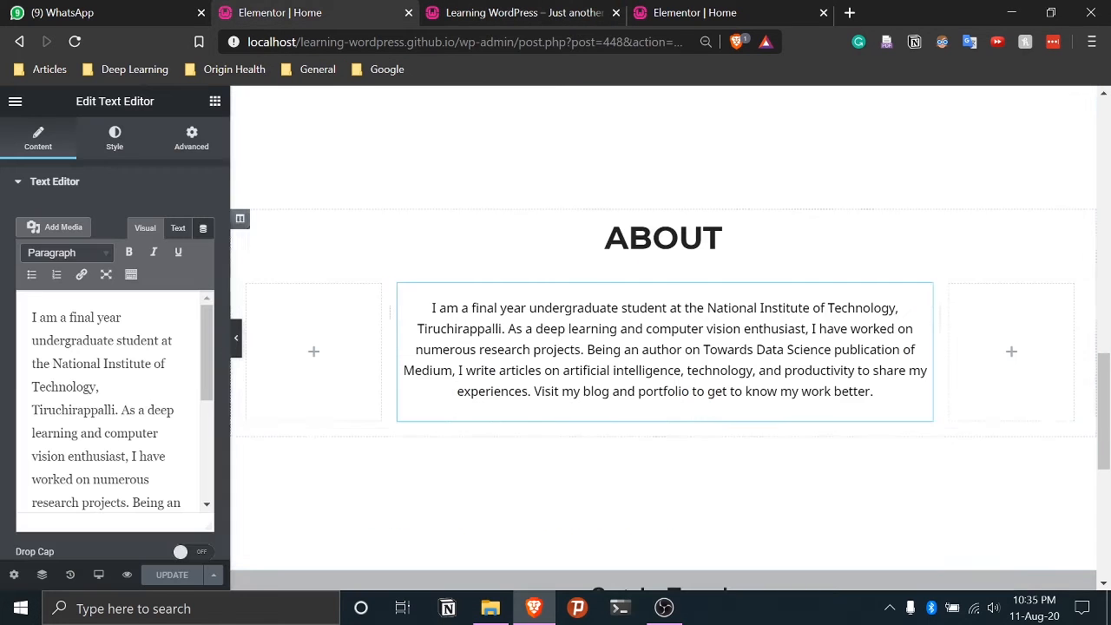
{"action": "left_click_drag", "start_coordinate": [873, 390], "coordinate": [368, 304]}
{"action": "left_click", "coordinate": [540, 350]}
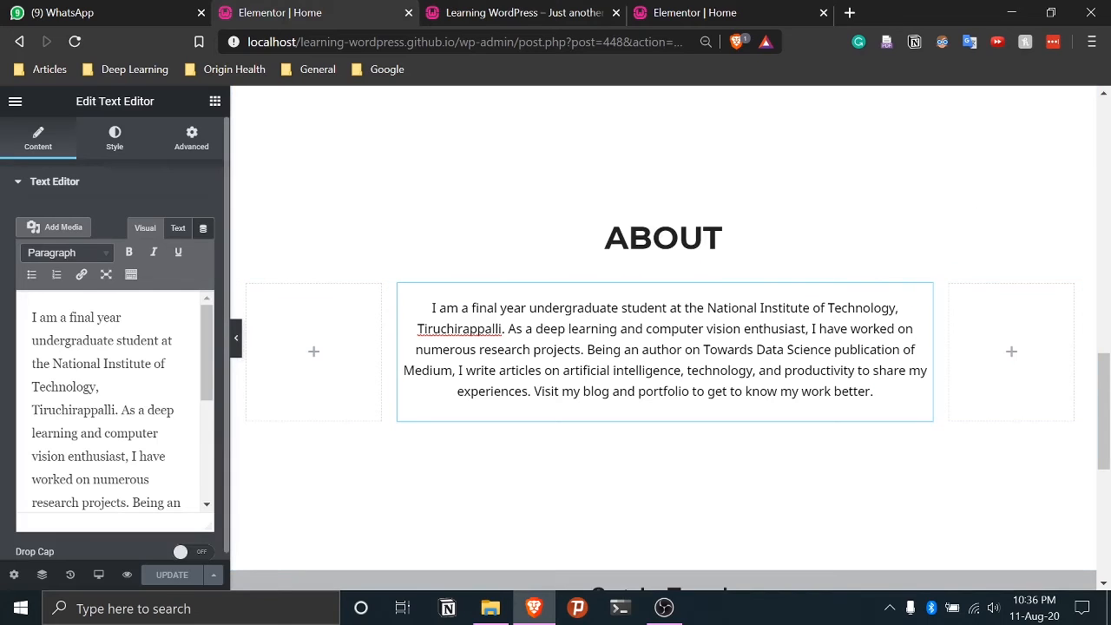
{"action": "left_click", "coordinate": [129, 142]}
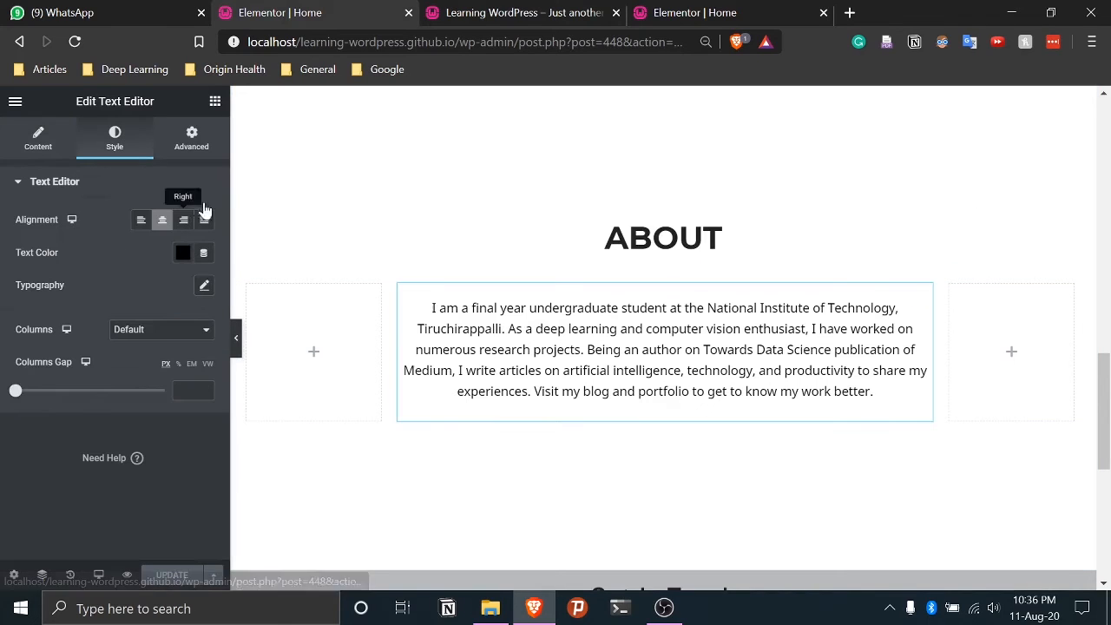
{"action": "left_click", "coordinate": [205, 287]}
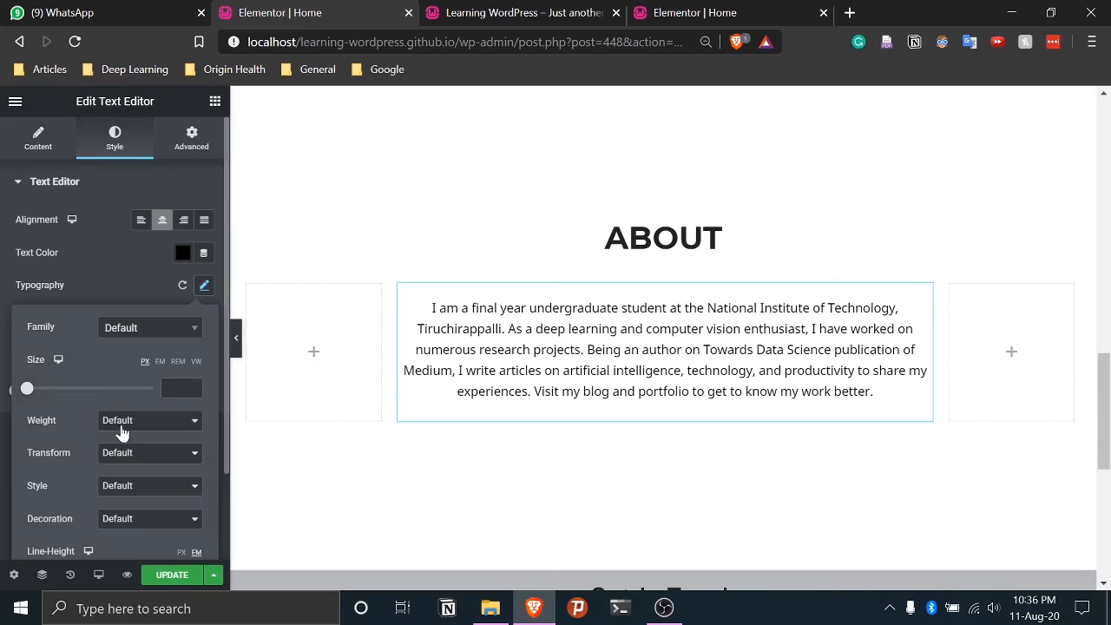
{"action": "mouse_move", "coordinate": [28, 392]}
{"action": "left_mouse_down"}
{"action": "mouse_move", "coordinate": [55, 391]}
{"action": "mouse_move", "coordinate": [40, 393]}
{"action": "left_mouse_up"}
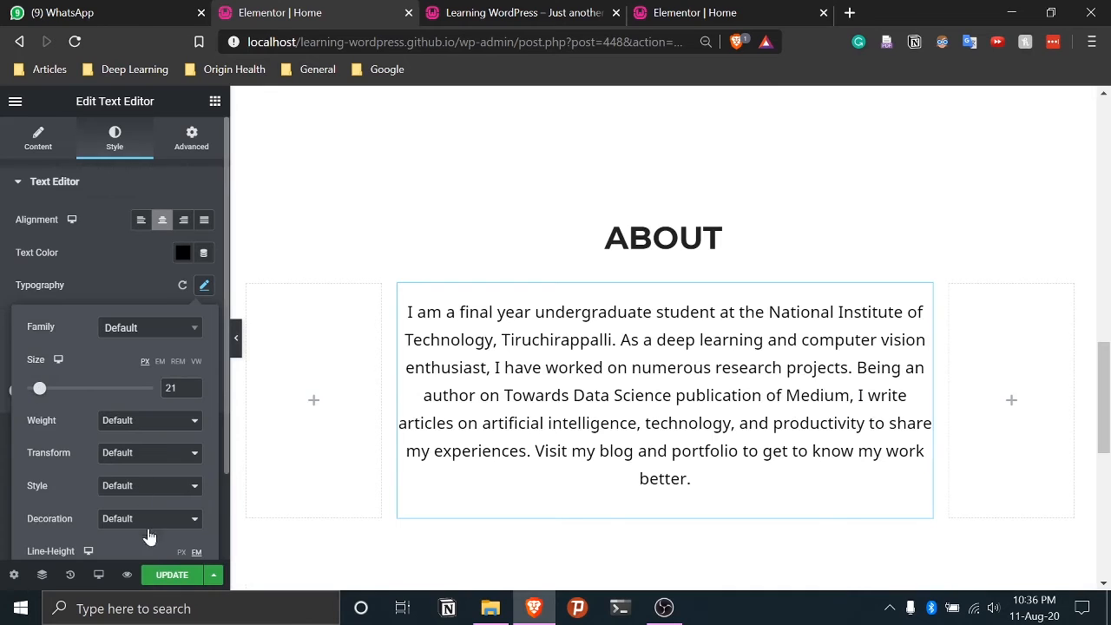
Update the page and review the reloaded live site from the About and Get In Touch sections up to the hero
{"action": "left_click", "coordinate": [170, 574]}
{"action": "left_click", "coordinate": [528, 10]}
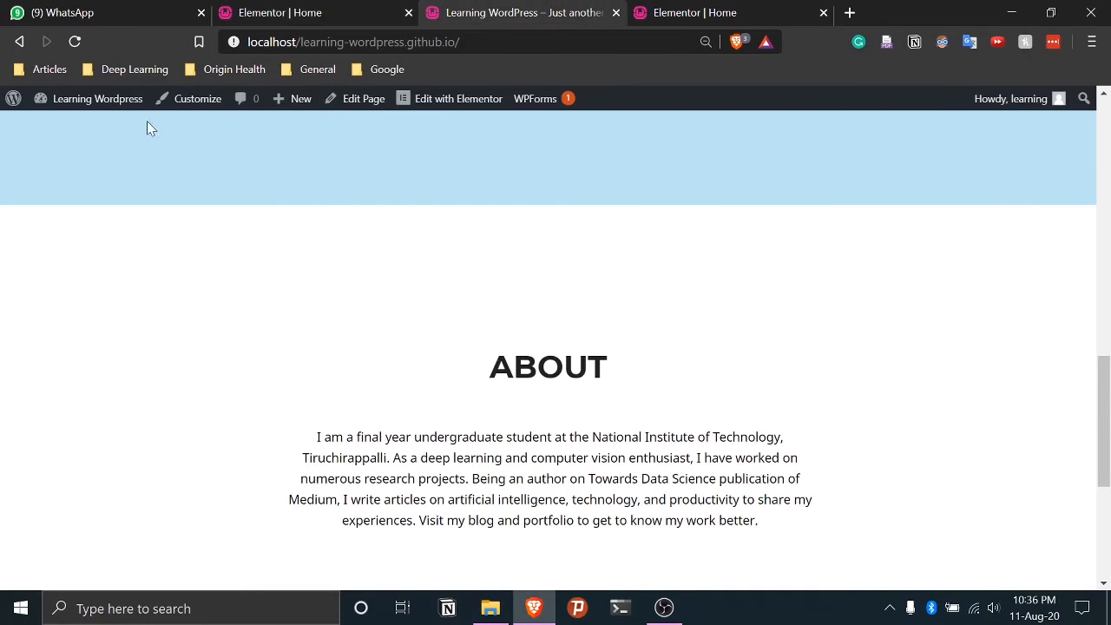
{"action": "left_click", "coordinate": [74, 41]}
{"action": "scroll", "coordinate": [913, 312], "scroll_direction": "down", "scroll_amount": 3}
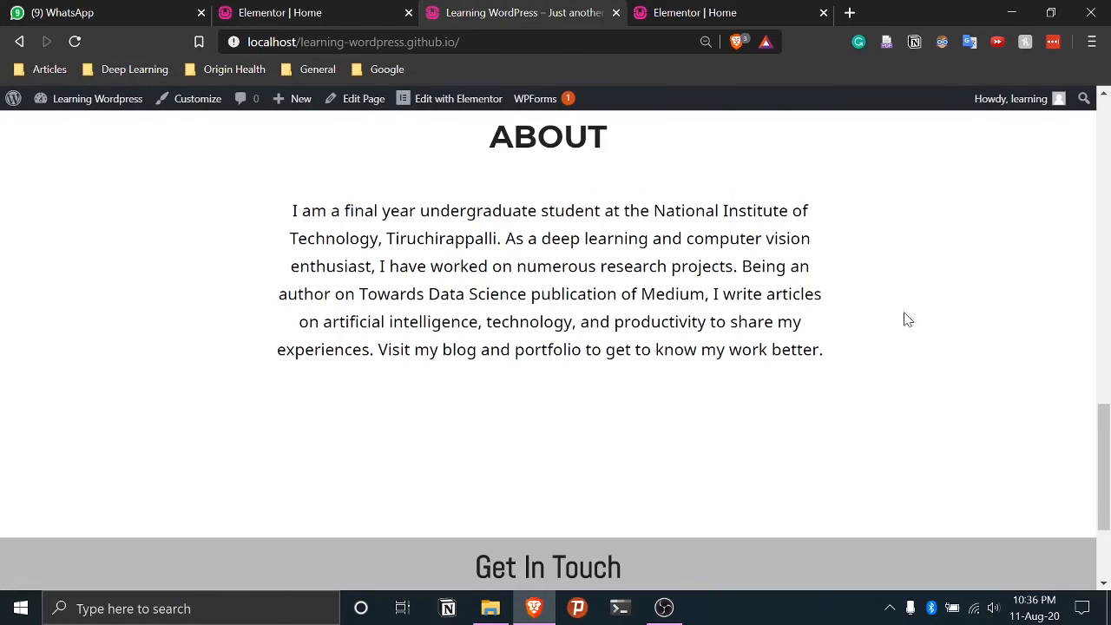
{"action": "scroll", "coordinate": [857, 375], "scroll_direction": "down", "scroll_amount": 3}
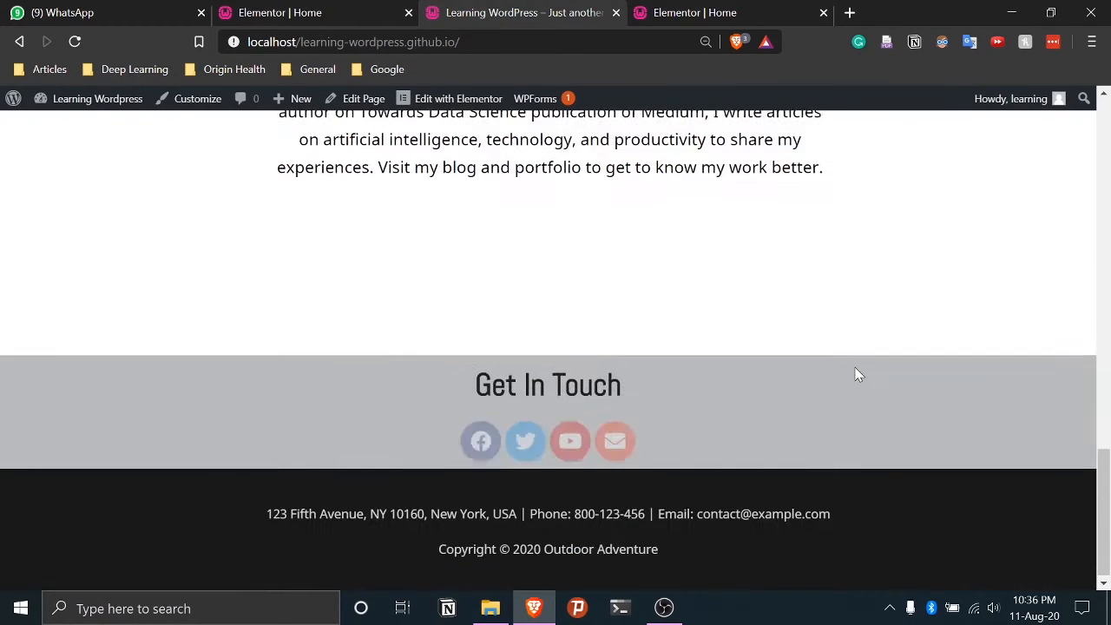
{"action": "scroll", "coordinate": [927, 375], "scroll_direction": "up", "scroll_amount": 5}
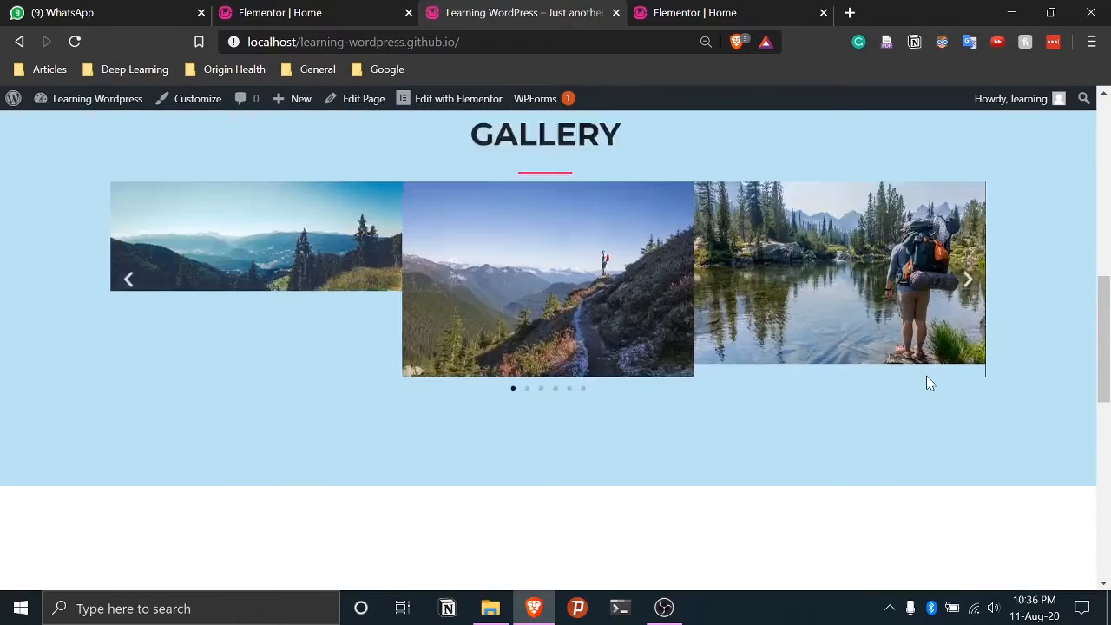
{"action": "scroll", "coordinate": [927, 378], "scroll_direction": "up", "scroll_amount": 4}
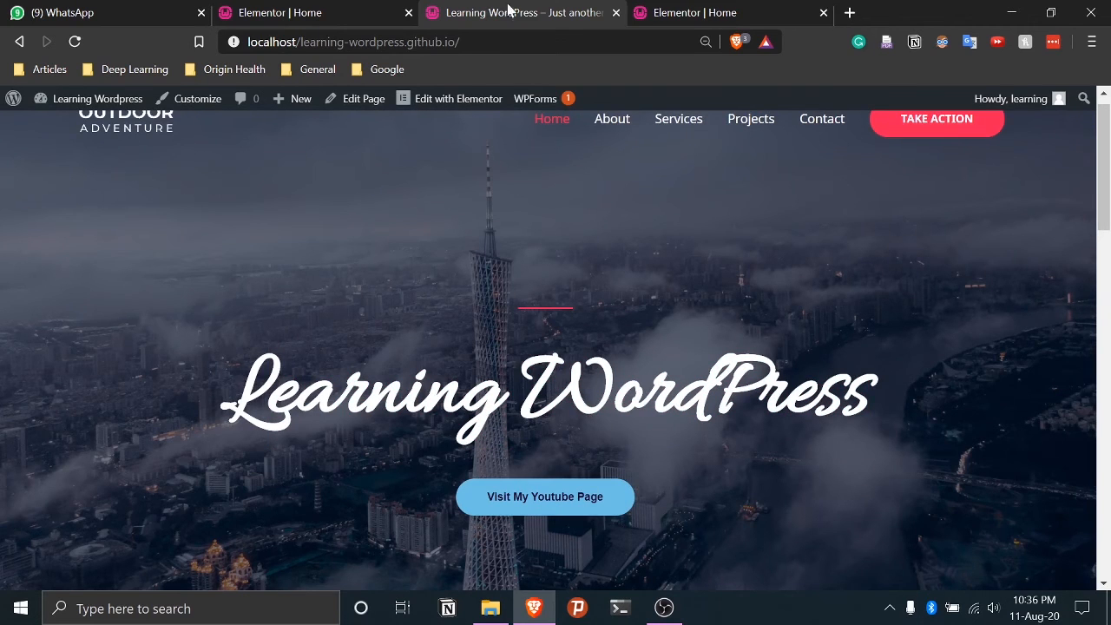
Examine the subheading under the hero title in the portfolio site's editor and return to the Learning WordPress page editor
{"action": "left_click", "coordinate": [234, 11]}
{"action": "scroll", "coordinate": [532, 319], "scroll_direction": "up", "scroll_amount": 4}
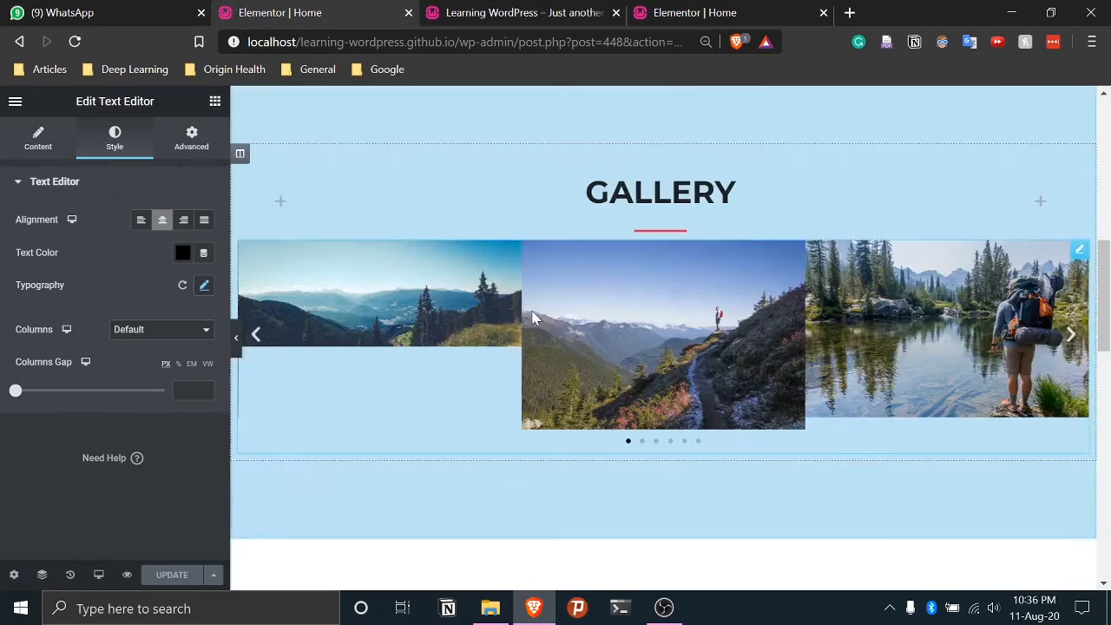
{"action": "scroll", "coordinate": [532, 319], "scroll_direction": "up", "scroll_amount": 3}
{"action": "left_click", "coordinate": [706, 11]}
{"action": "scroll", "coordinate": [665, 174], "scroll_direction": "up", "scroll_amount": 3}
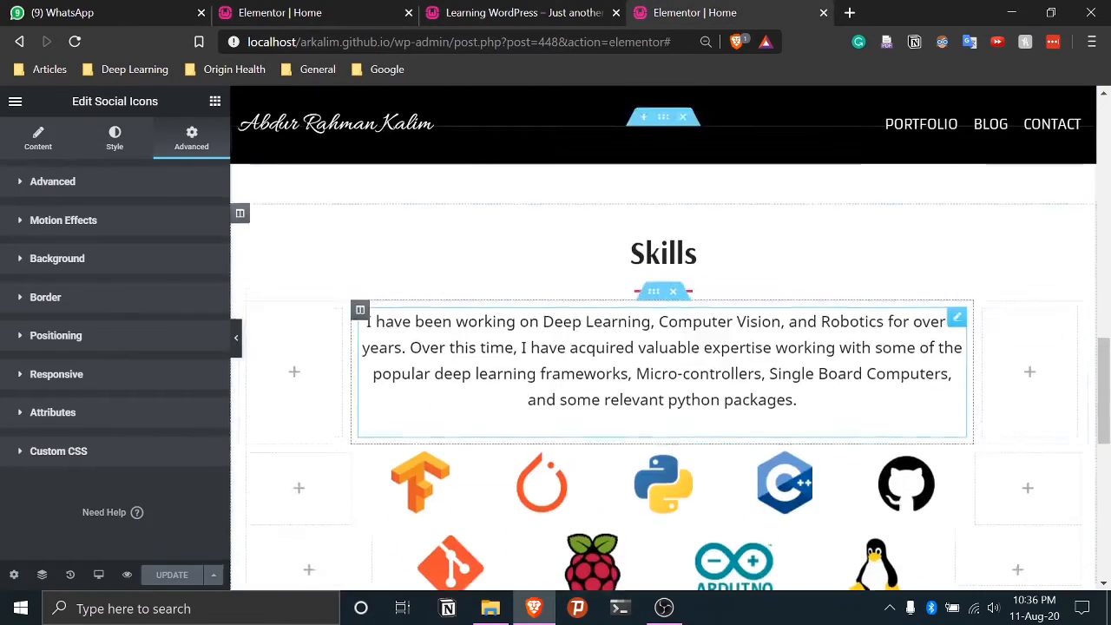
{"action": "scroll", "coordinate": [645, 308], "scroll_direction": "up", "scroll_amount": 5}
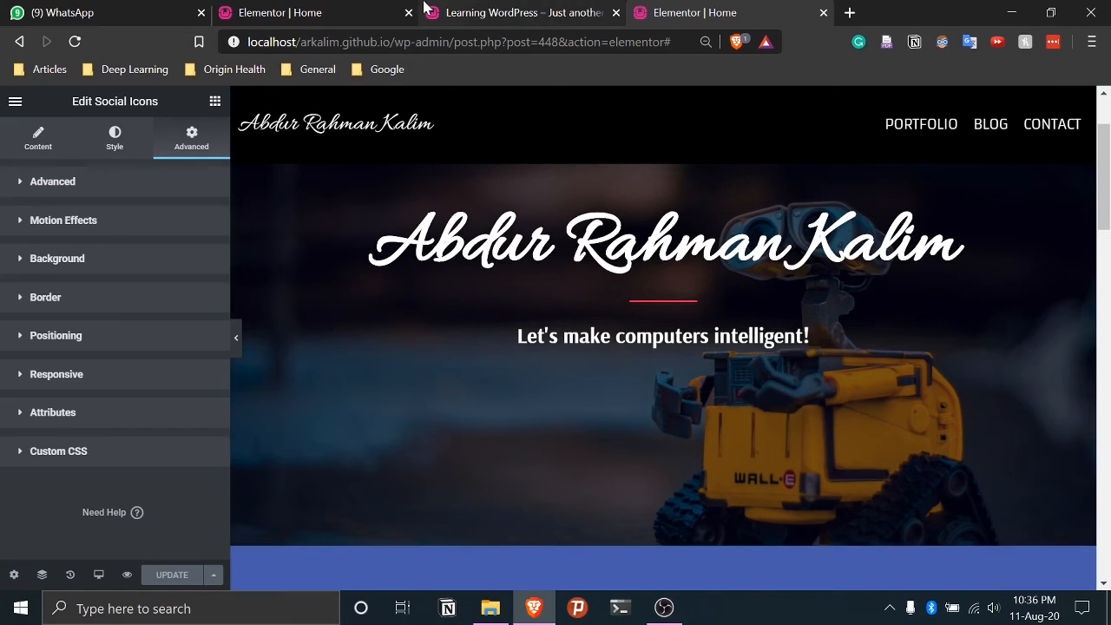
{"action": "left_click", "coordinate": [808, 336]}
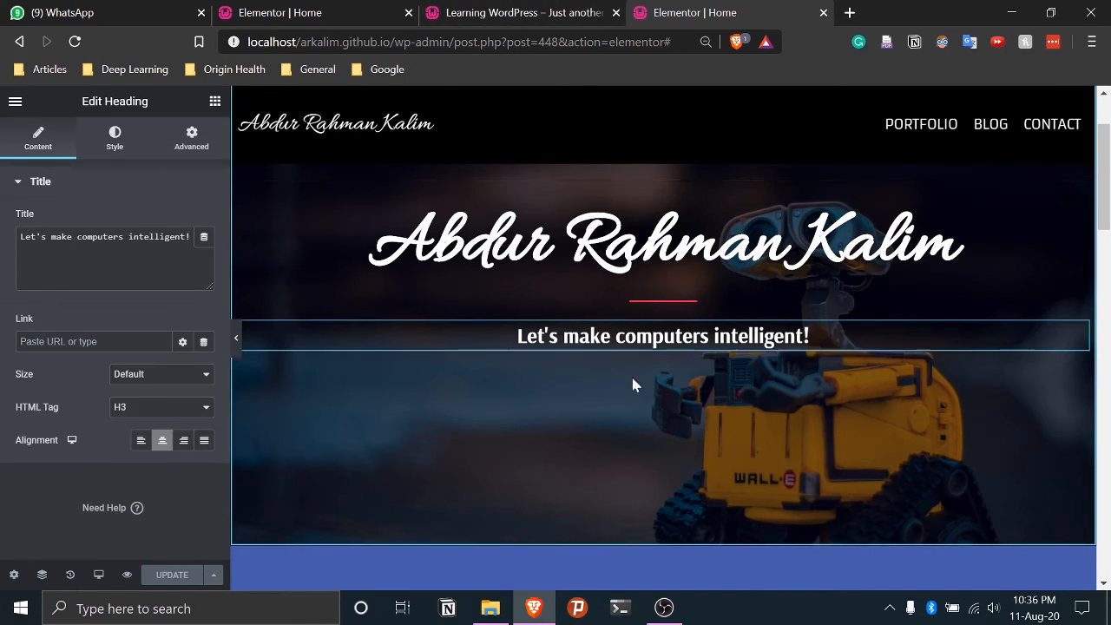
{"action": "left_click", "coordinate": [529, 12]}
{"action": "left_click", "coordinate": [304, 11]}
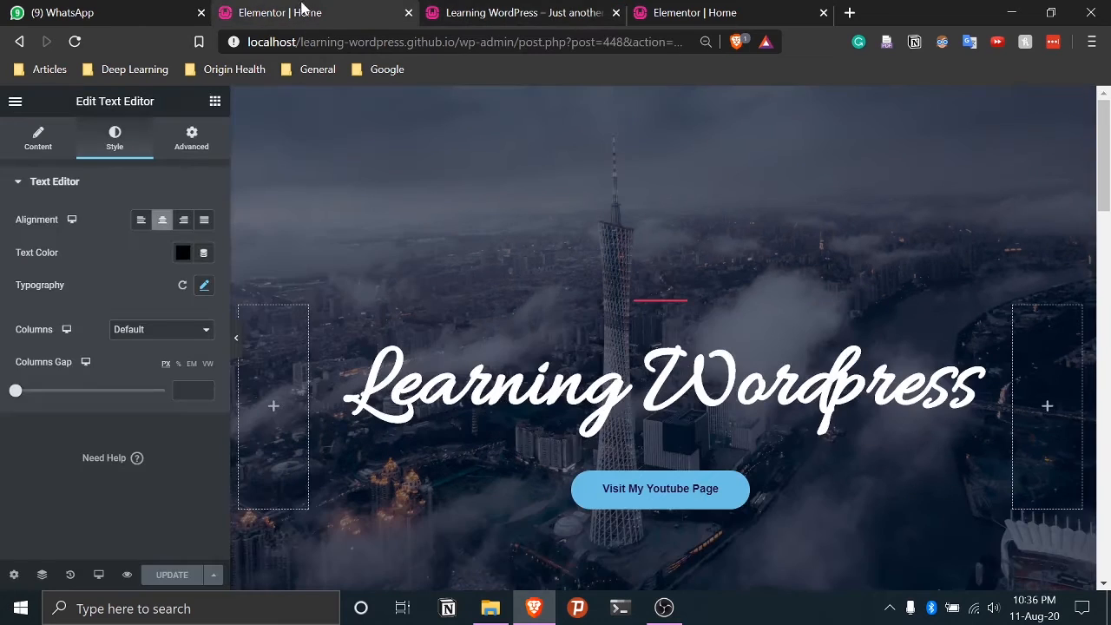
Add a Heading widget between the hero title and the YouTube button, with the title "My Subheading"
{"action": "left_click", "coordinate": [215, 102]}
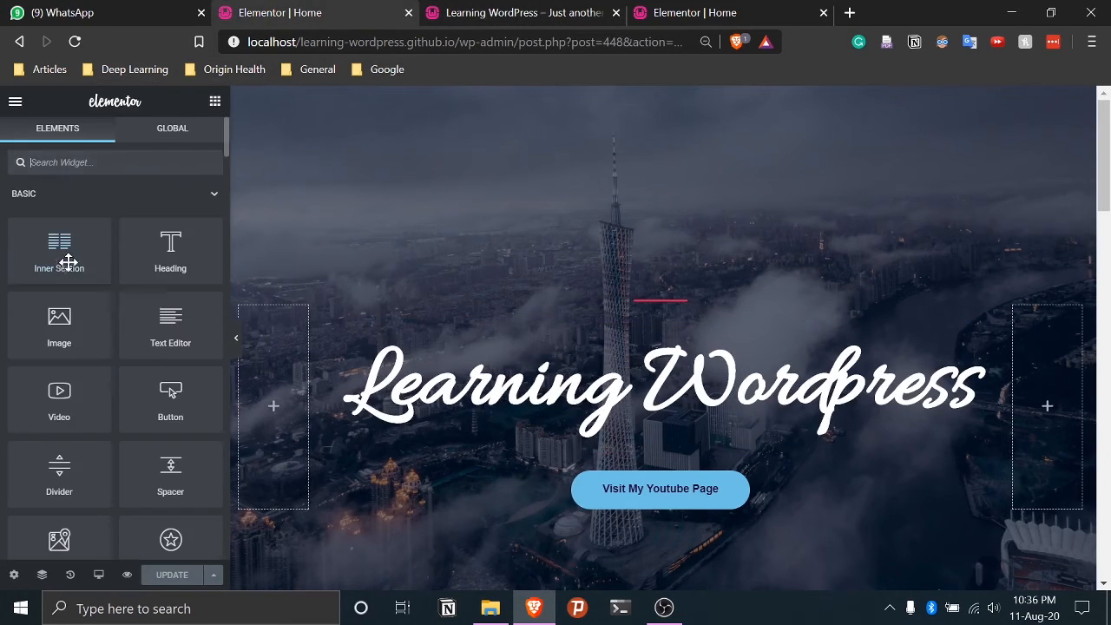
{"action": "left_click_drag", "start_coordinate": [181, 248], "coordinate": [660, 460]}
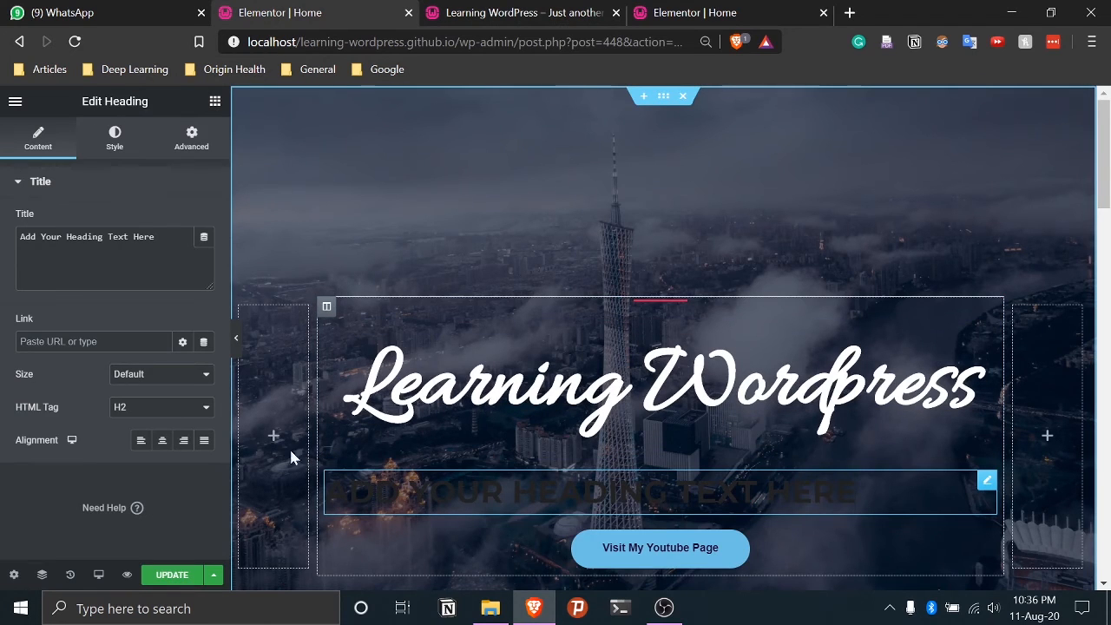
{"action": "left_click_drag", "start_coordinate": [156, 236], "coordinate": [6, 291]}
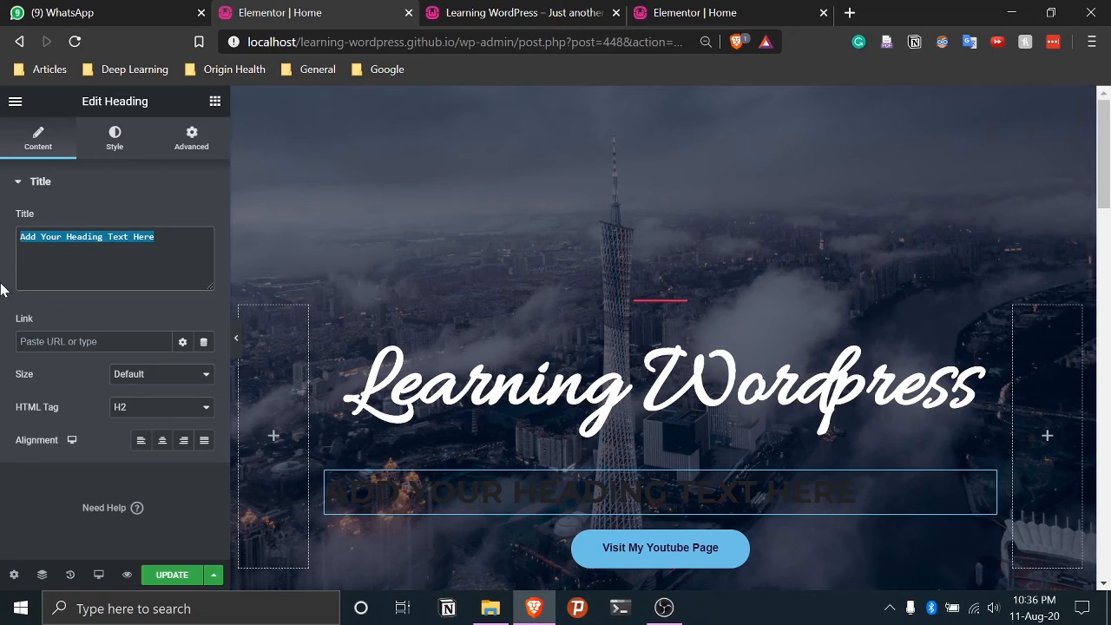
{"action": "type", "text": "My "}
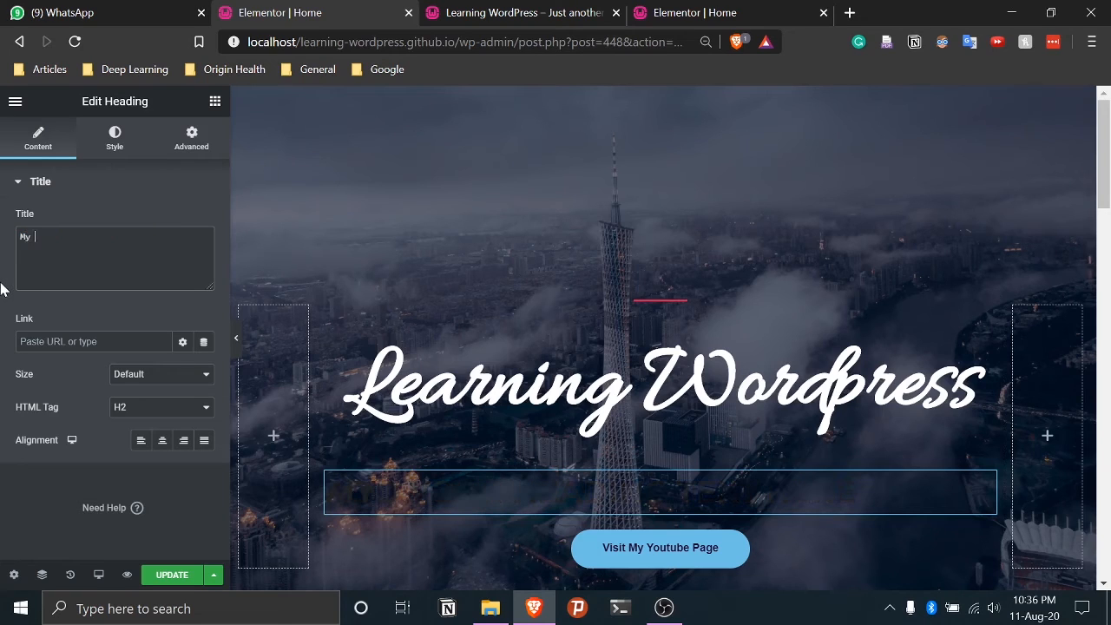
{"action": "type", "text": "Subheading"}
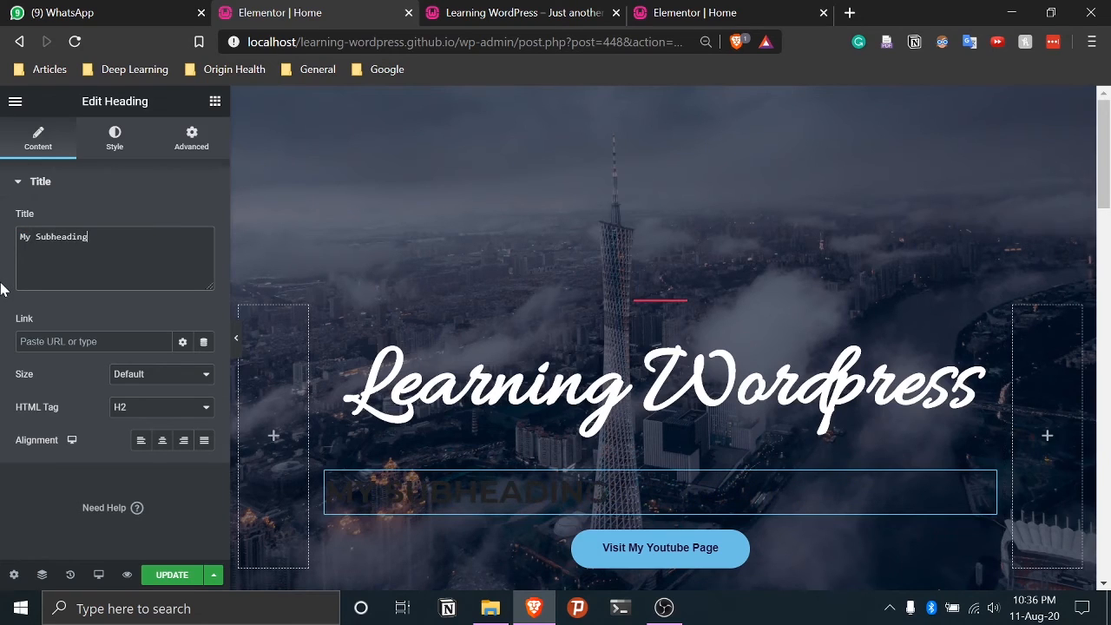
Set the new subheading's text transform to Capitalize in its typography settings
{"action": "left_click", "coordinate": [114, 139]}
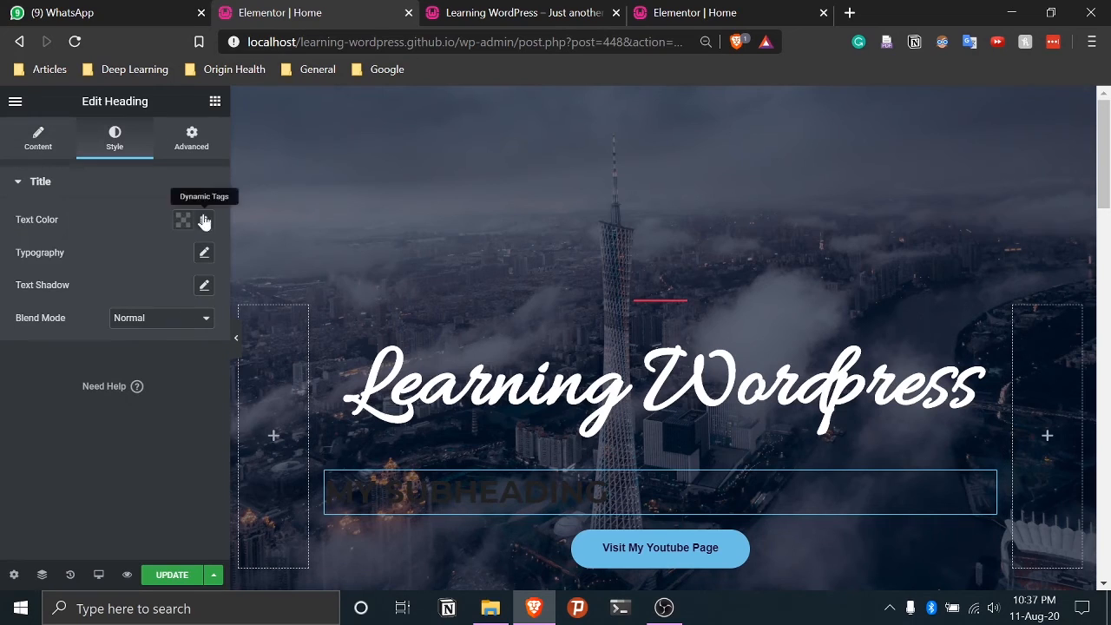
{"action": "left_click", "coordinate": [203, 255]}
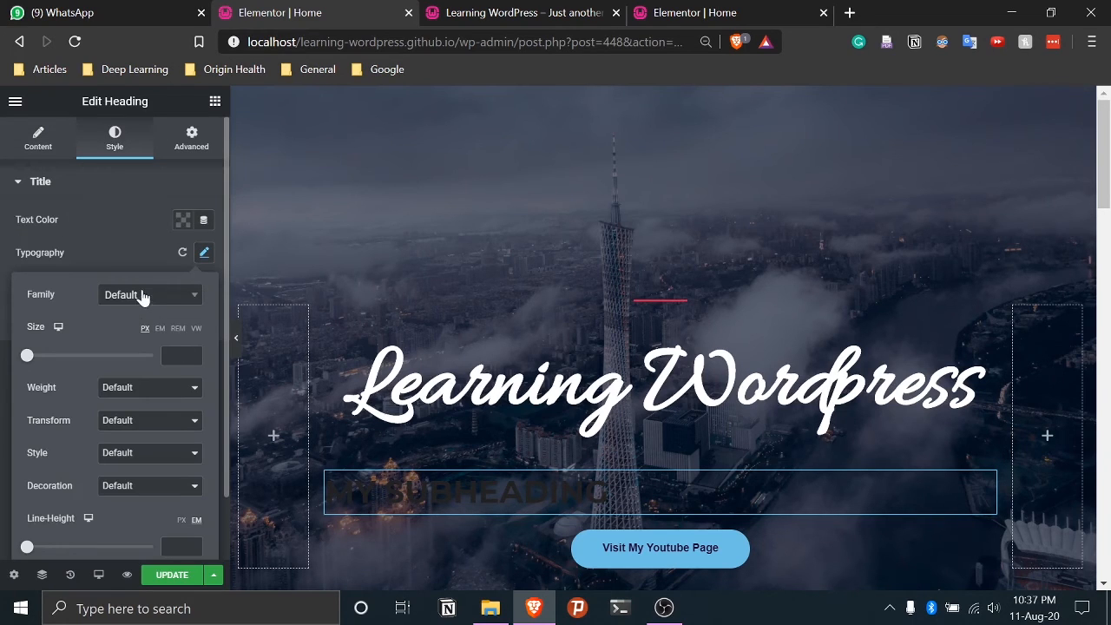
{"action": "left_click", "coordinate": [149, 393]}
{"action": "left_click", "coordinate": [101, 415]}
{"action": "left_click", "coordinate": [134, 422]}
{"action": "left_click", "coordinate": [135, 472]}
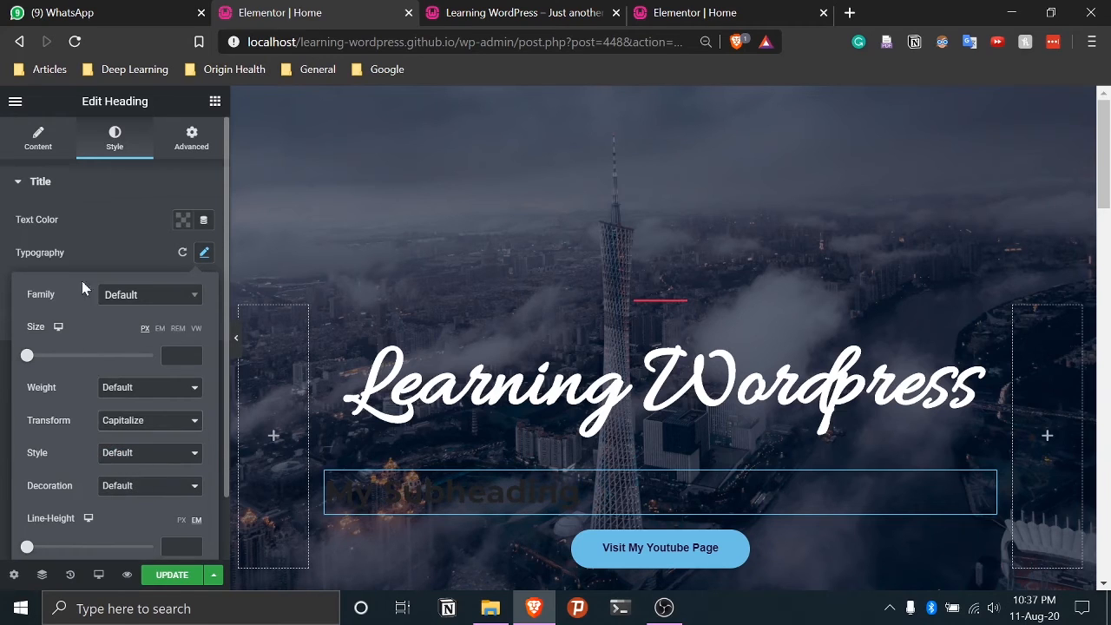
{"action": "left_click", "coordinate": [140, 220]}
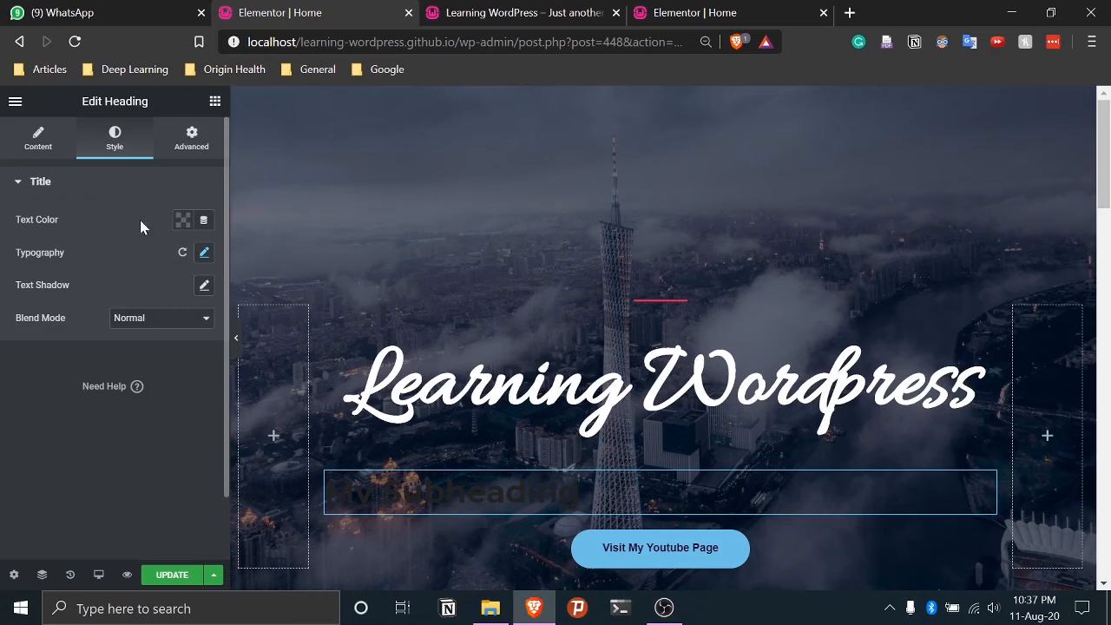
{"action": "left_click", "coordinate": [35, 141]}
{"action": "left_click", "coordinate": [111, 143]}
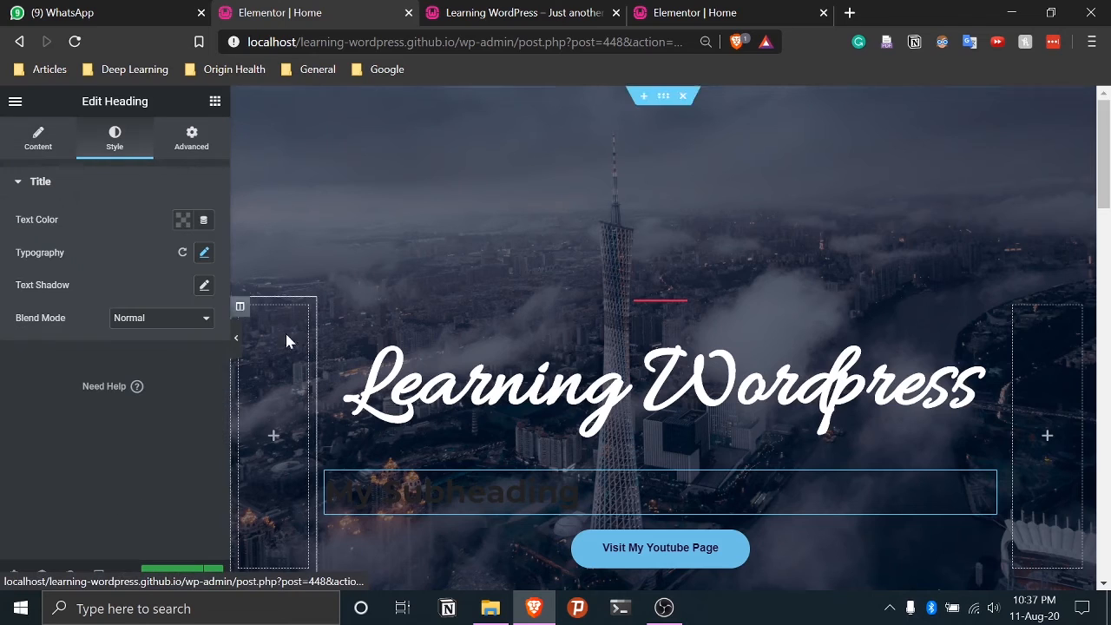
{"action": "left_click", "coordinate": [205, 254]}
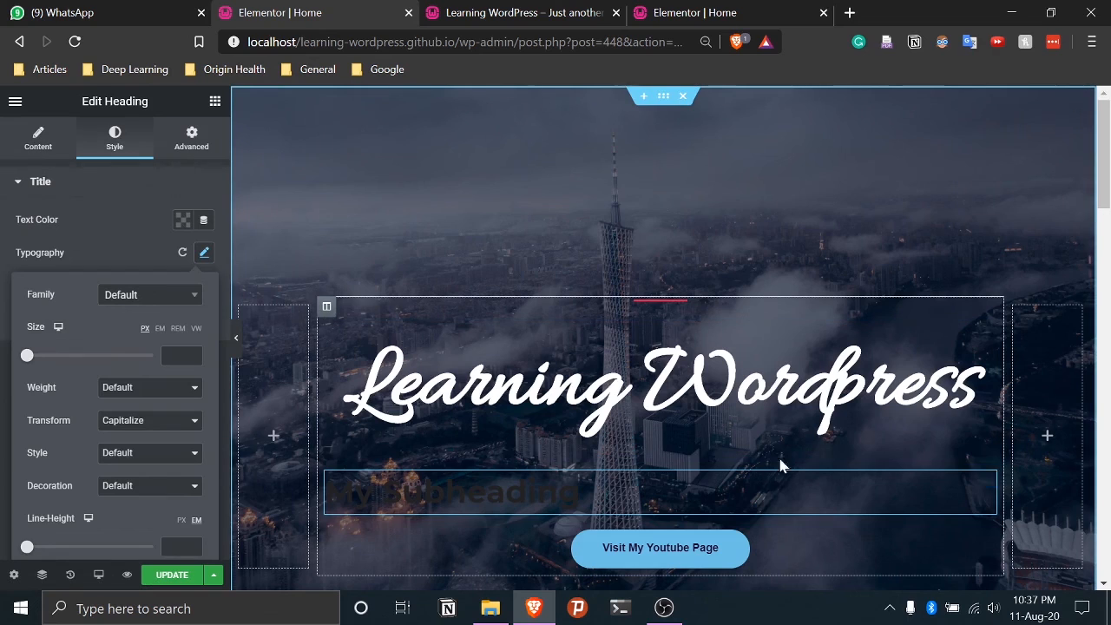
{"action": "scroll", "coordinate": [176, 527], "scroll_direction": "down", "scroll_amount": 1}
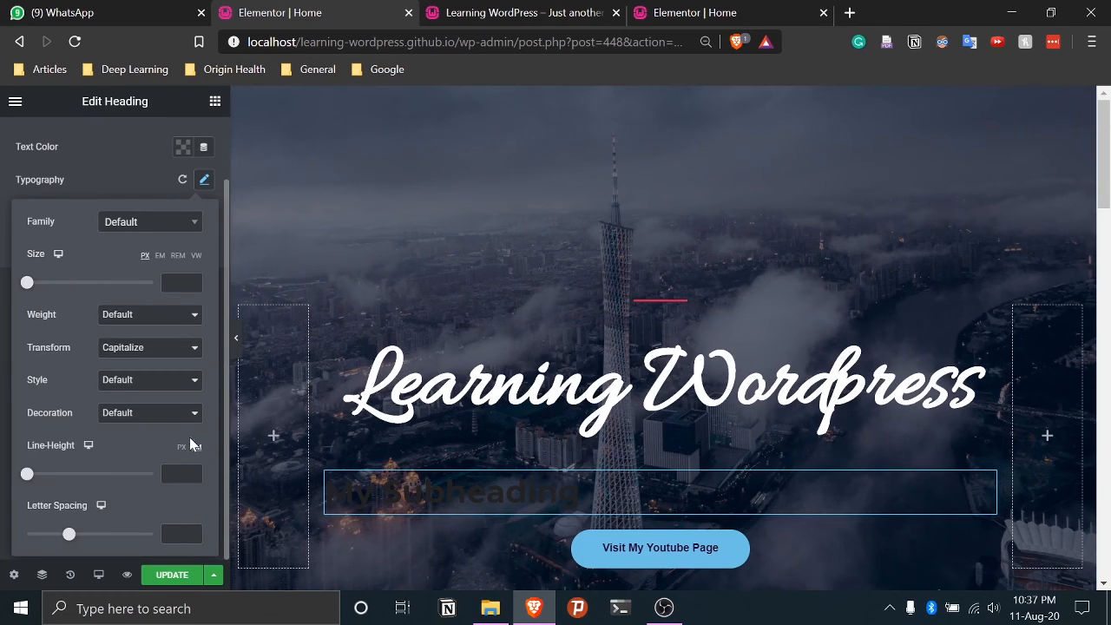
{"action": "scroll", "coordinate": [134, 507], "scroll_direction": "up", "scroll_amount": 1}
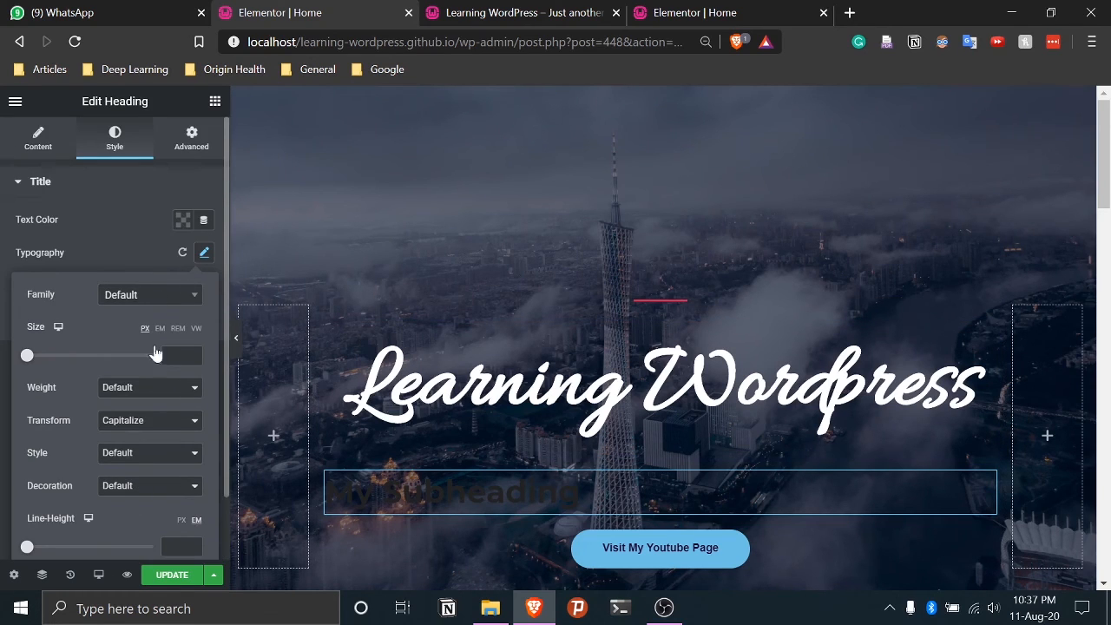
{"action": "scroll", "coordinate": [137, 406], "scroll_direction": "down", "scroll_amount": 1}
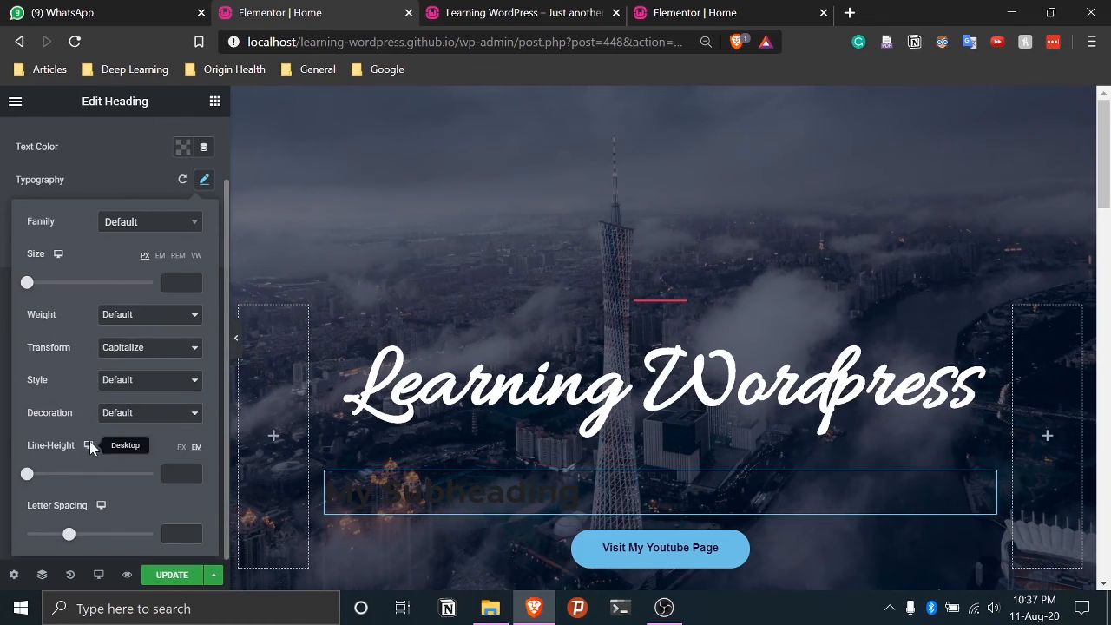
{"action": "scroll", "coordinate": [115, 285], "scroll_direction": "up", "scroll_amount": 1}
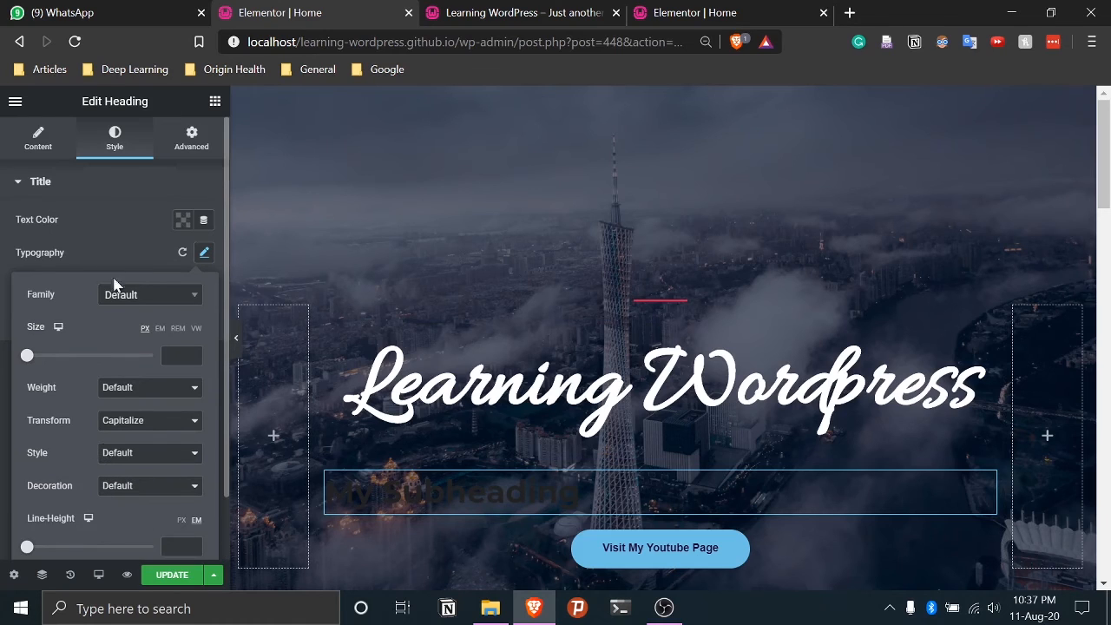
Try light blue and green as the subheading's text color and settle on white (#FFFFFF)
{"action": "left_click", "coordinate": [181, 222]}
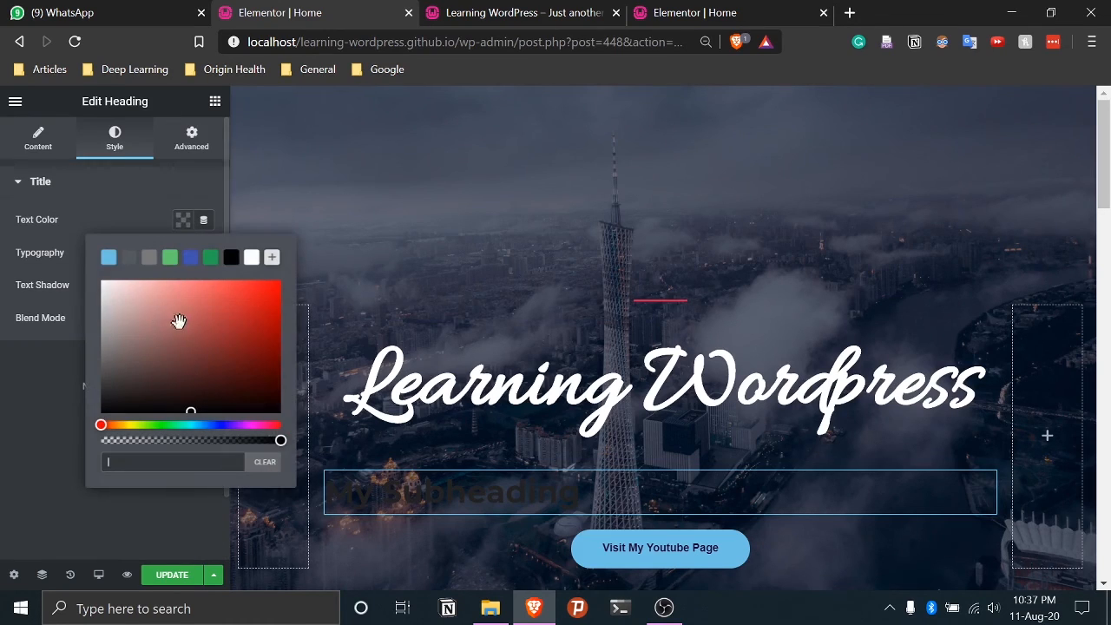
{"action": "left_click", "coordinate": [108, 259]}
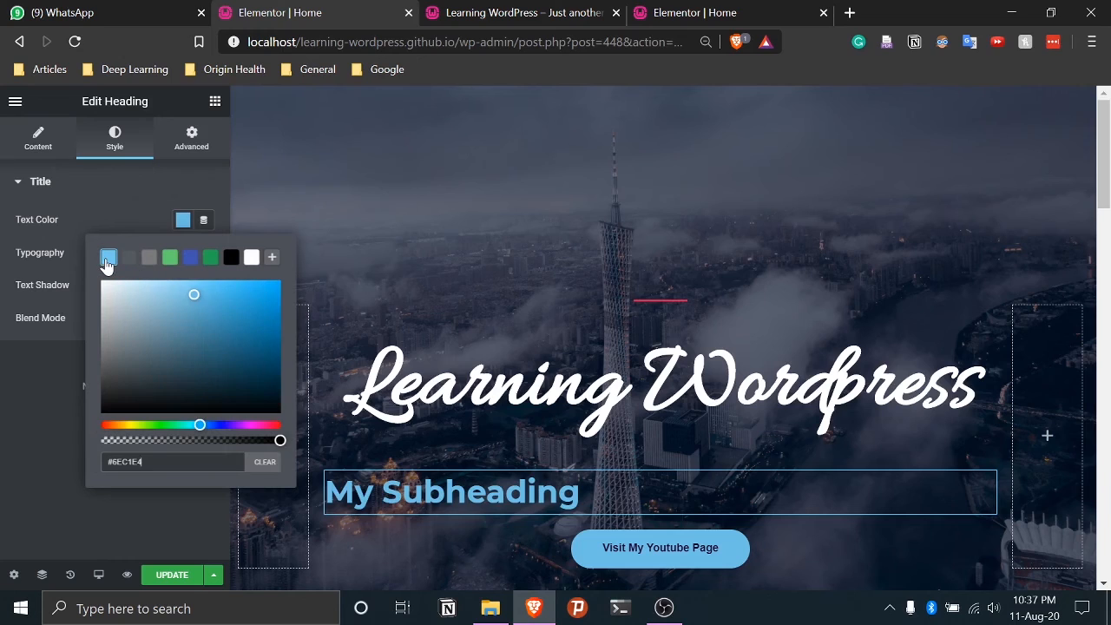
{"action": "left_click", "coordinate": [170, 259]}
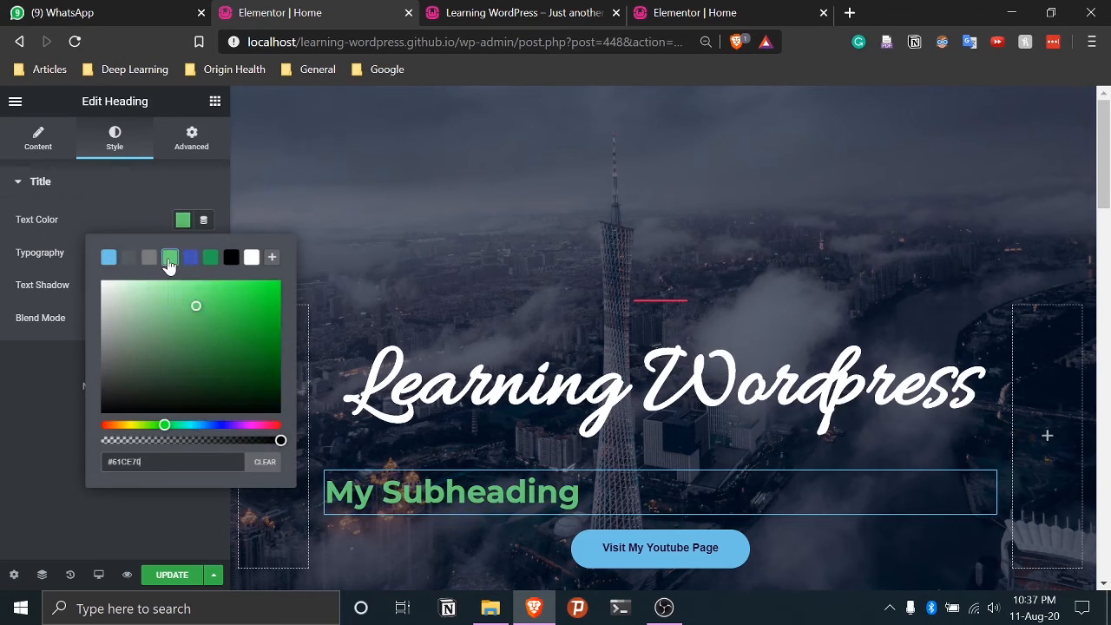
{"action": "left_click", "coordinate": [251, 257]}
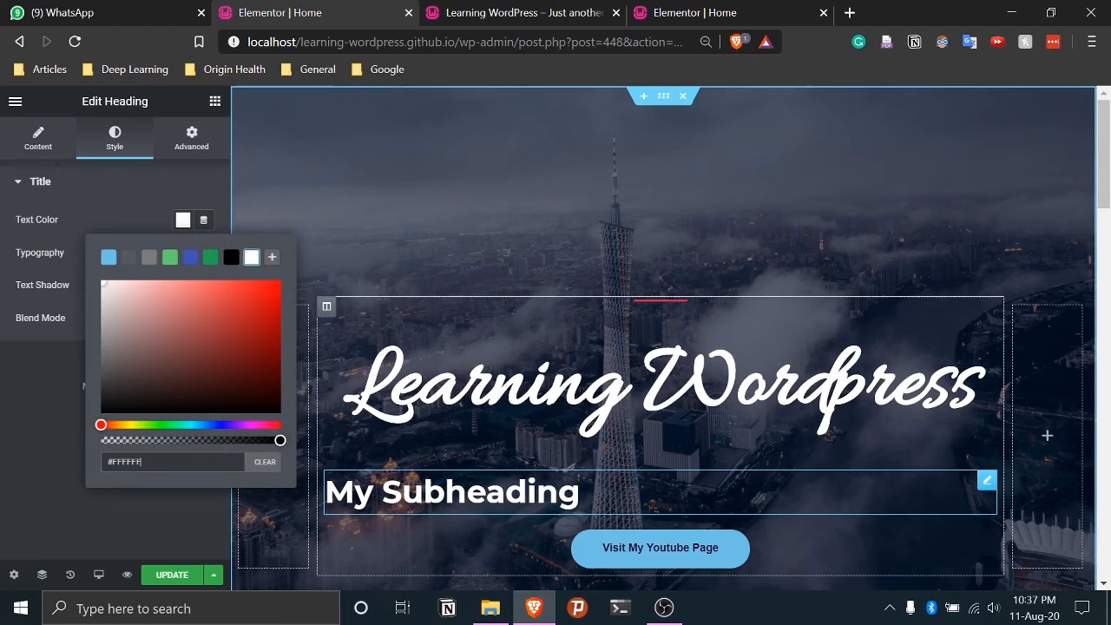
Set the subheading's font family to Advent Pro in its typography settings
{"action": "left_click", "coordinate": [40, 386]}
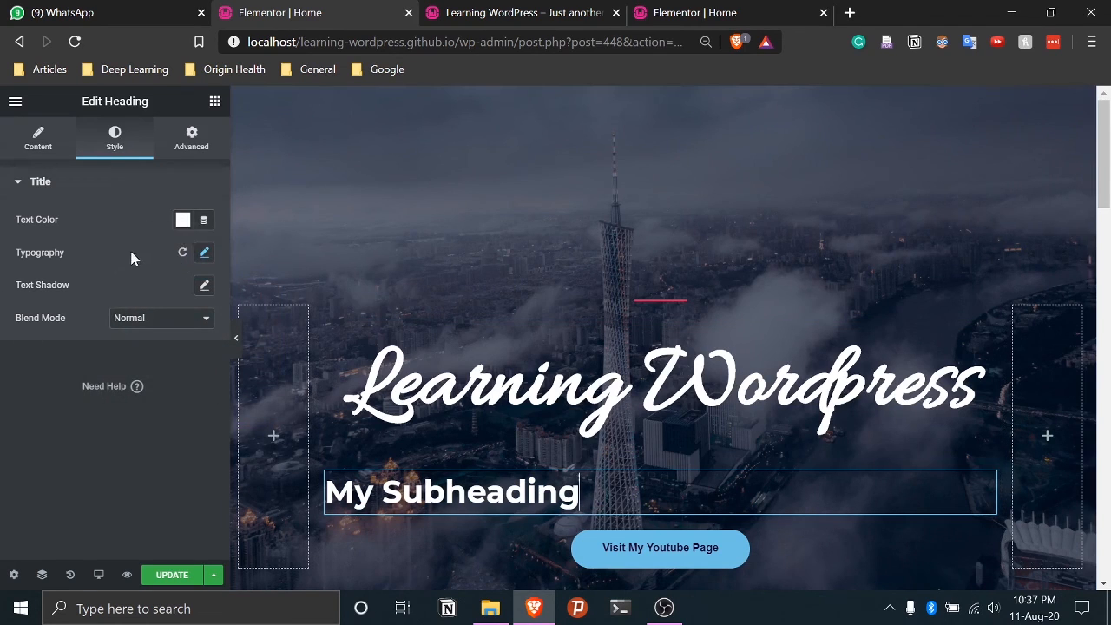
{"action": "left_click", "coordinate": [201, 253]}
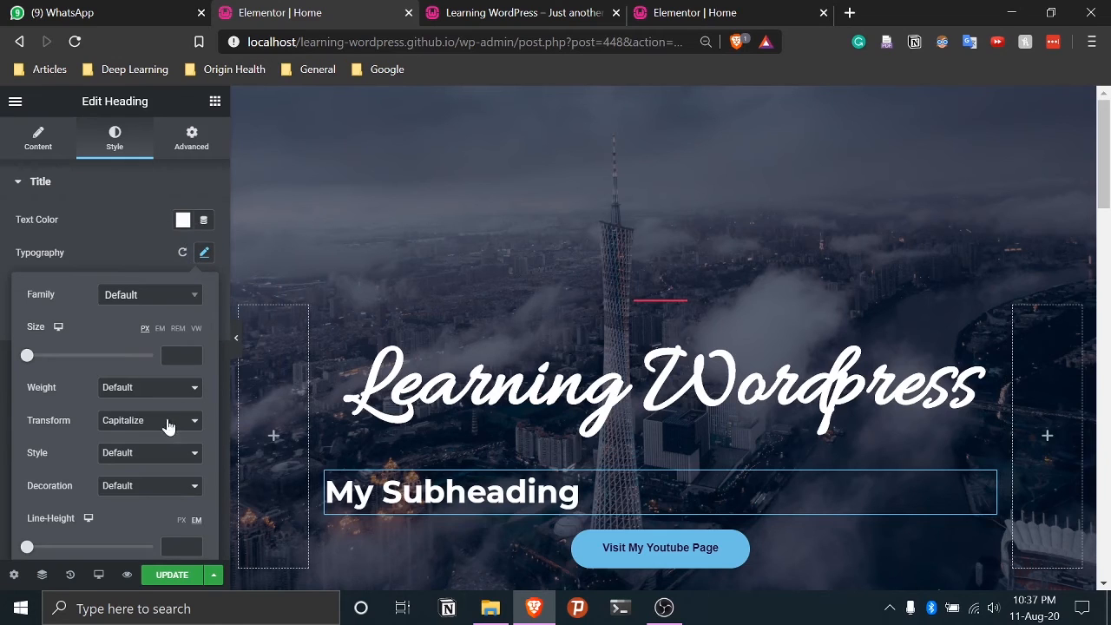
{"action": "left_click", "coordinate": [175, 296]}
{"action": "scroll", "coordinate": [161, 473], "scroll_direction": "down", "scroll_amount": 5}
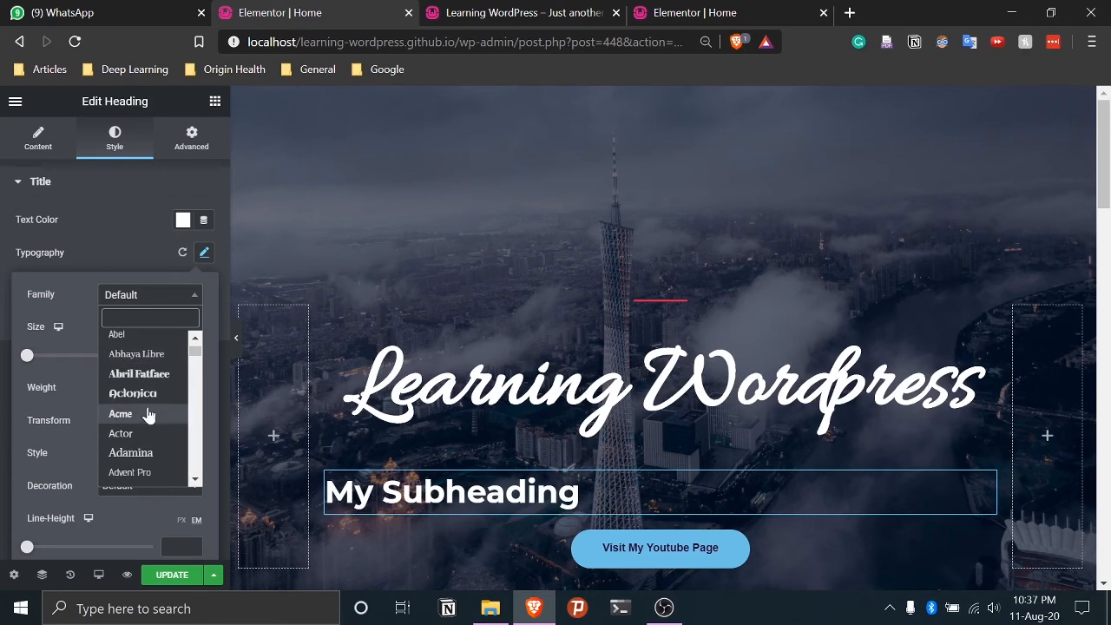
{"action": "left_click", "coordinate": [157, 470]}
{"action": "left_click", "coordinate": [529, 498]}
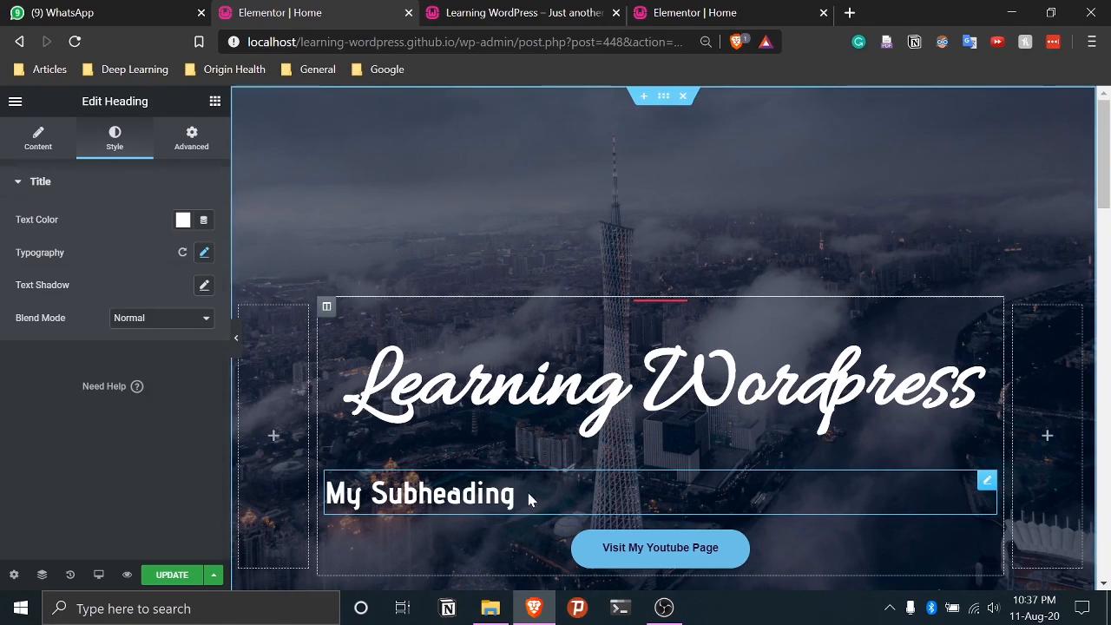
Center-align the subheading and update the page
{"action": "left_click", "coordinate": [38, 144]}
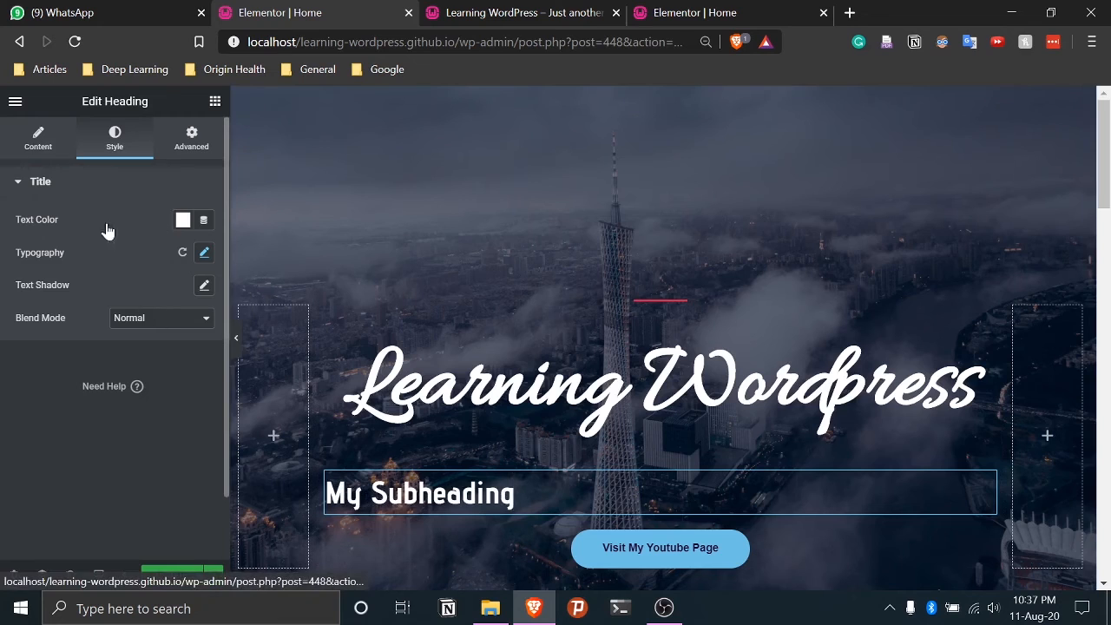
{"action": "left_click", "coordinate": [161, 440]}
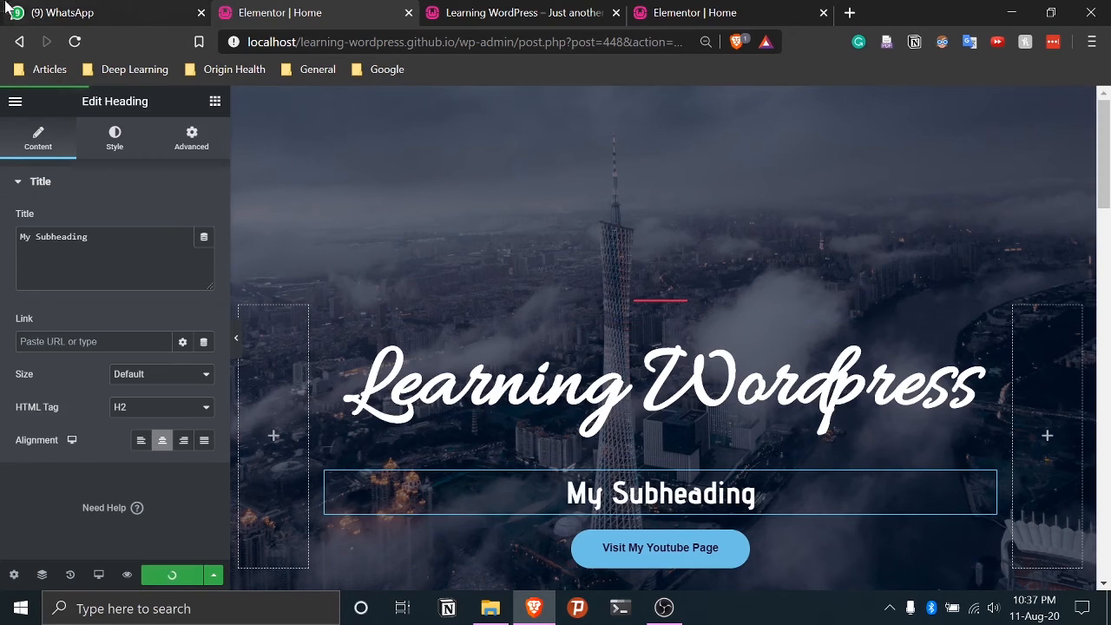
Reload the live Learning WordPress site and check the subheading in the hero
{"action": "left_click", "coordinate": [549, 10]}
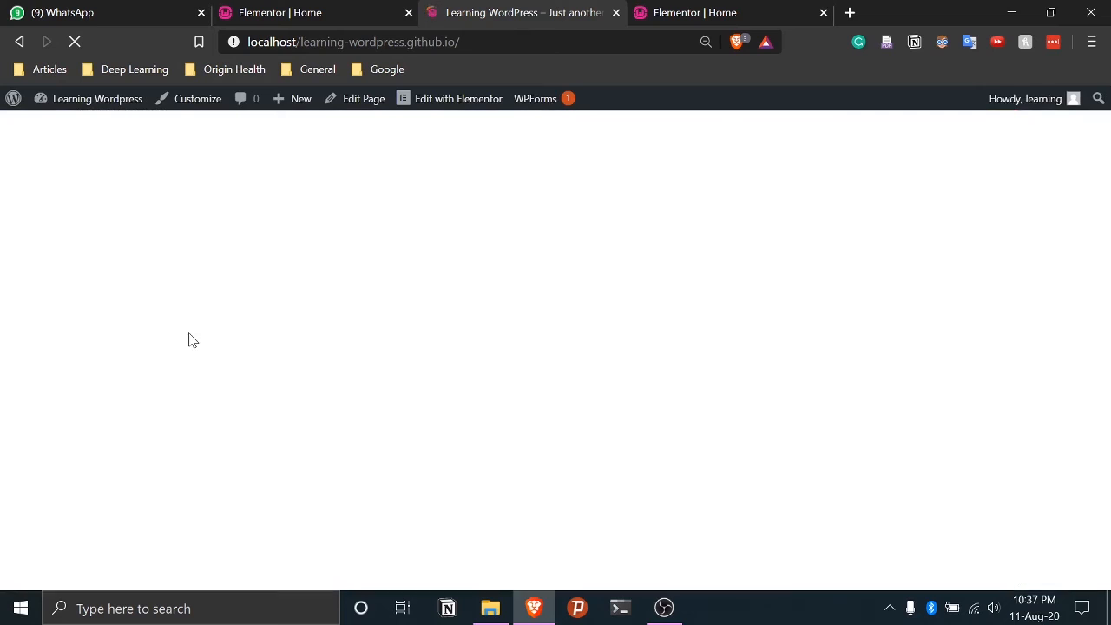
{"action": "scroll", "coordinate": [208, 343], "scroll_direction": "down", "scroll_amount": 2}
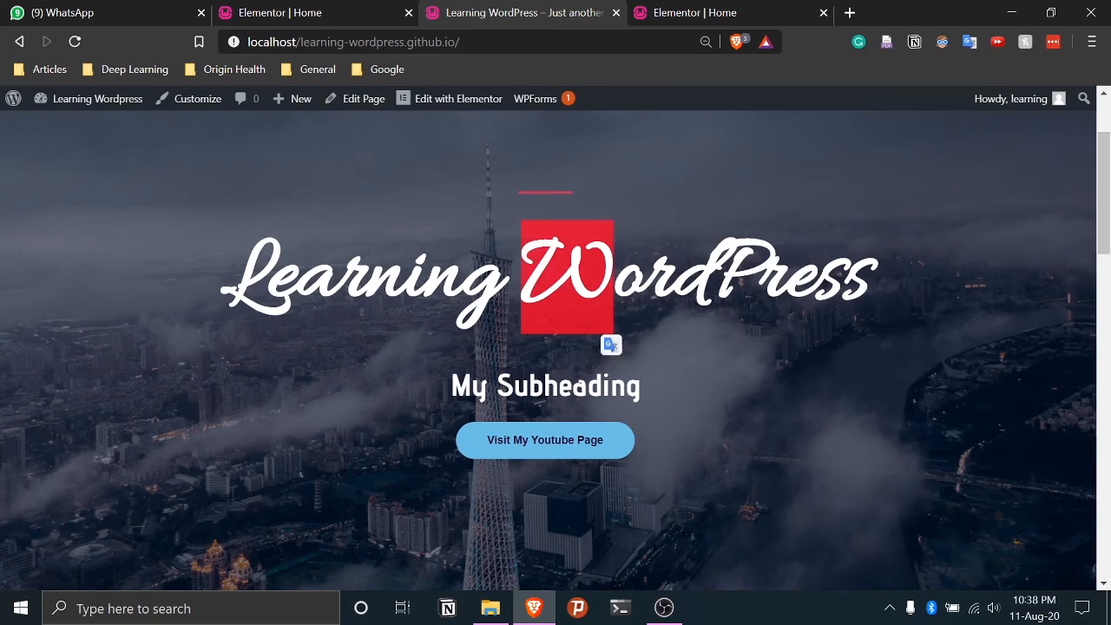
{"action": "left_click_drag", "start_coordinate": [665, 387], "coordinate": [490, 386]}
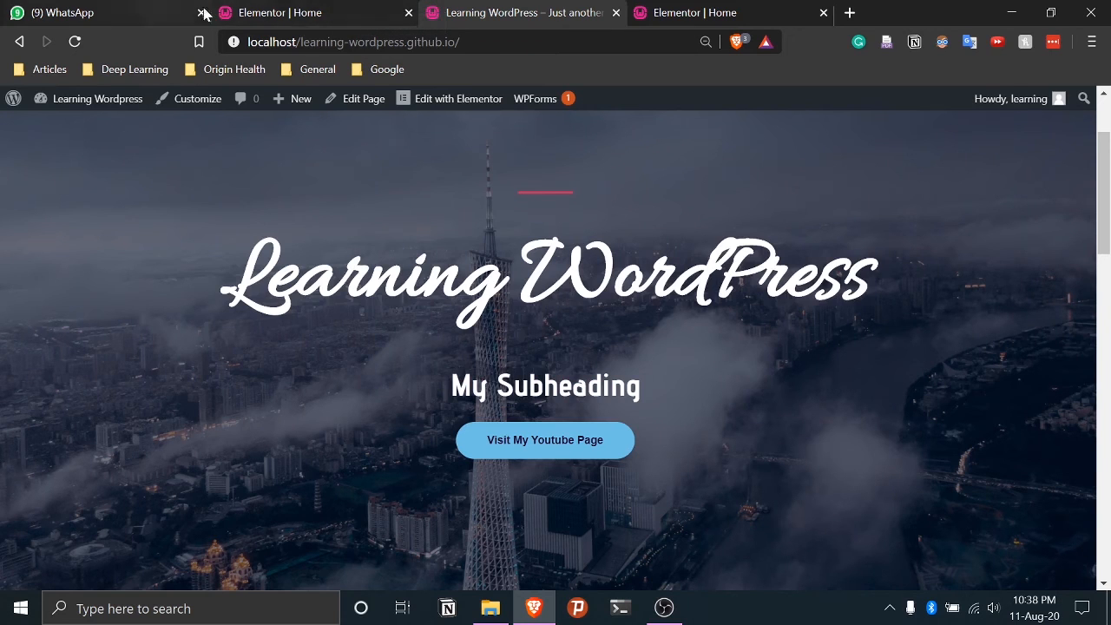
Return to the page editor and unlink the margin values in the subheading's advanced settings
{"action": "left_click", "coordinate": [339, 12]}
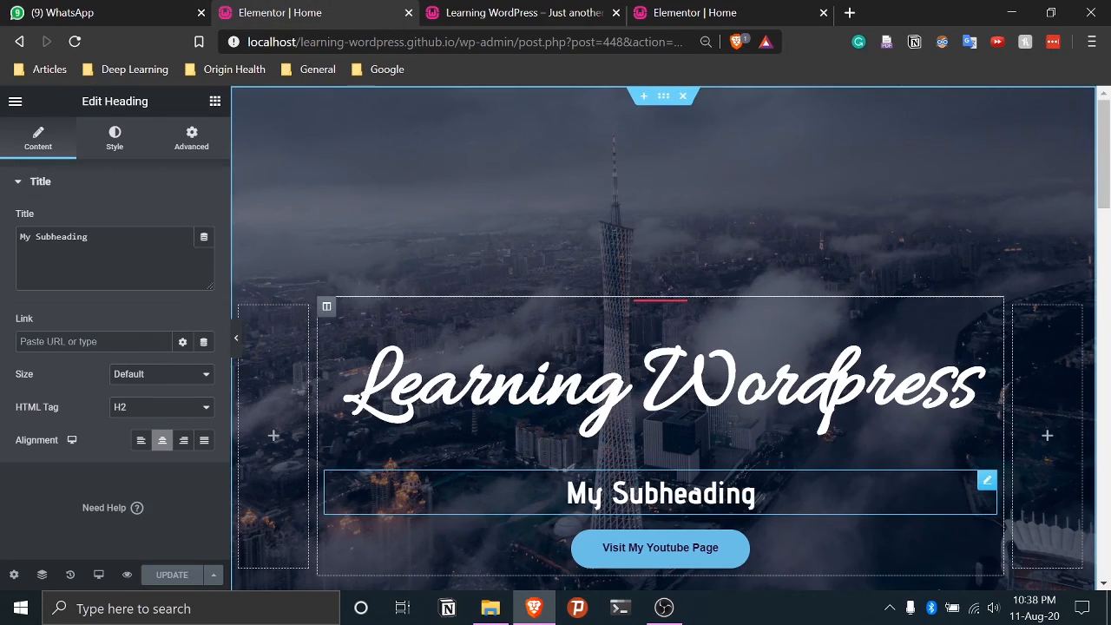
{"action": "left_click", "coordinate": [755, 452]}
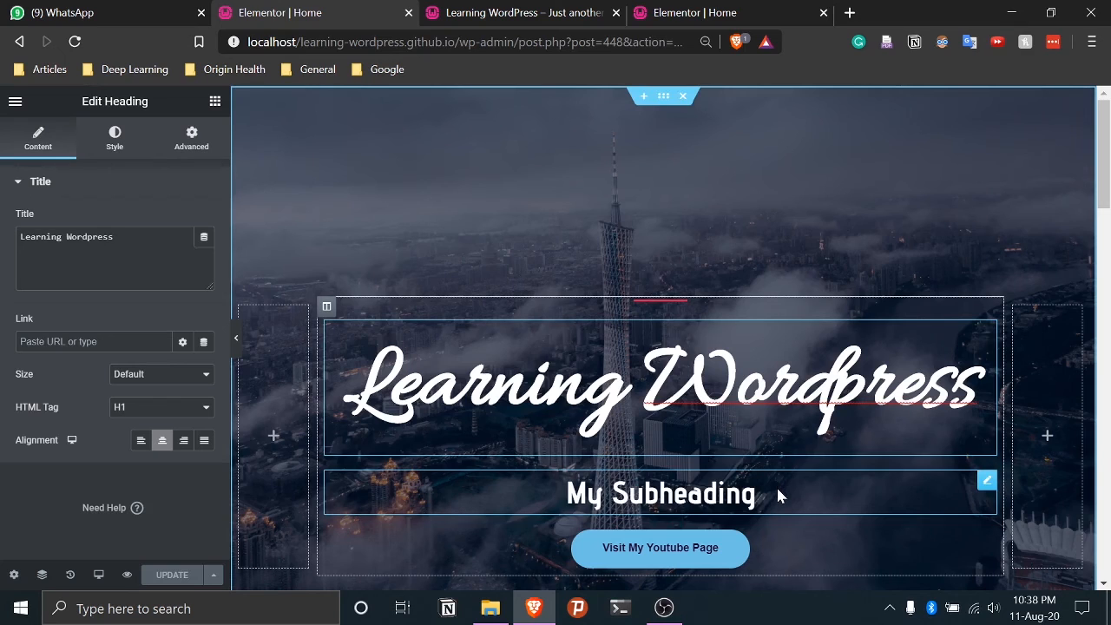
{"action": "left_click", "coordinate": [776, 485]}
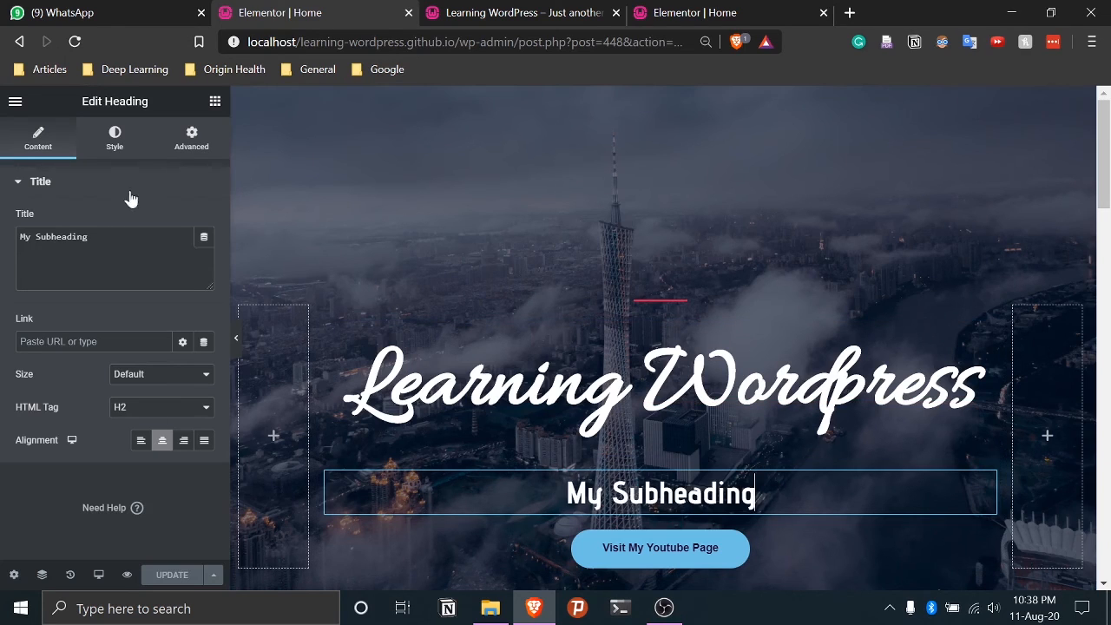
{"action": "left_click", "coordinate": [191, 141]}
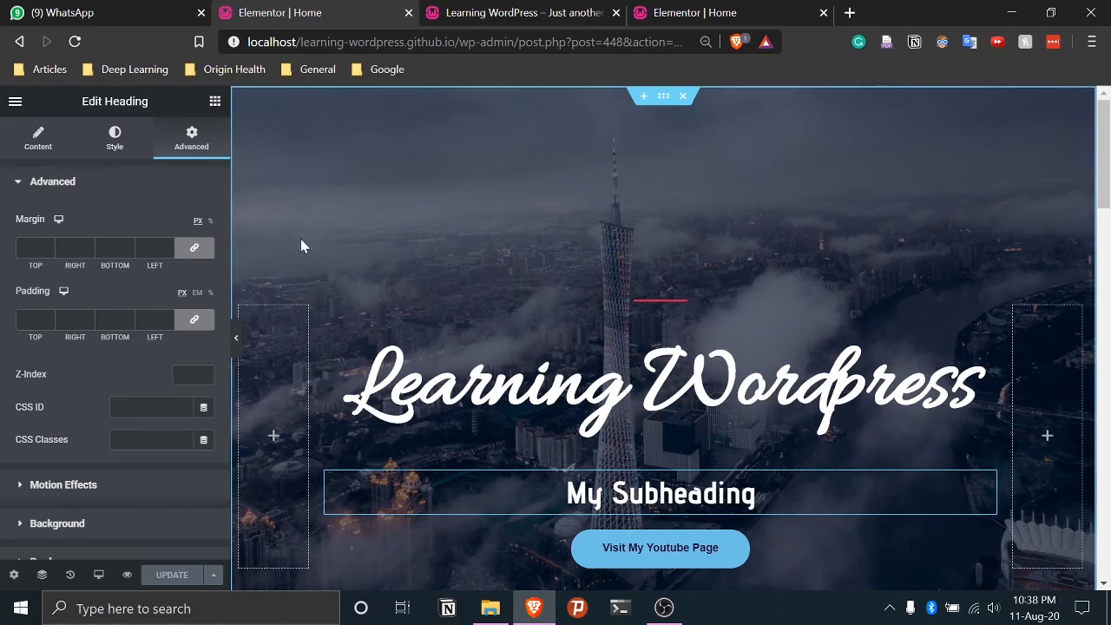
{"action": "left_click", "coordinate": [193, 250]}
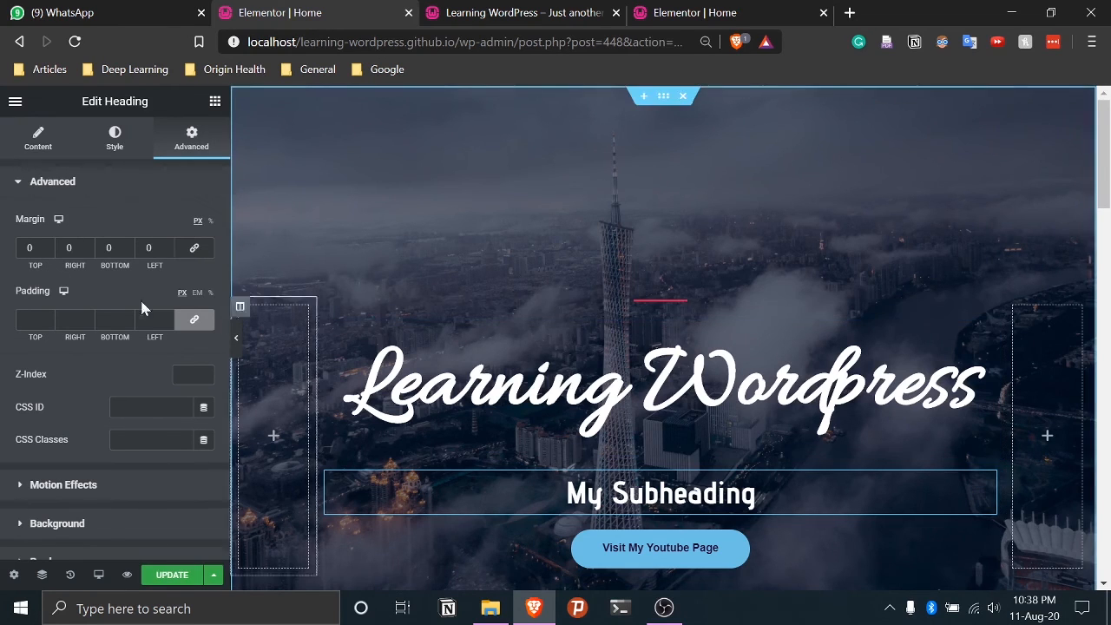
Try changing all four of the subheading's margins linked together, and the right margin alone to 52 px, restoring each to 0
{"action": "left_click", "coordinate": [195, 250]}
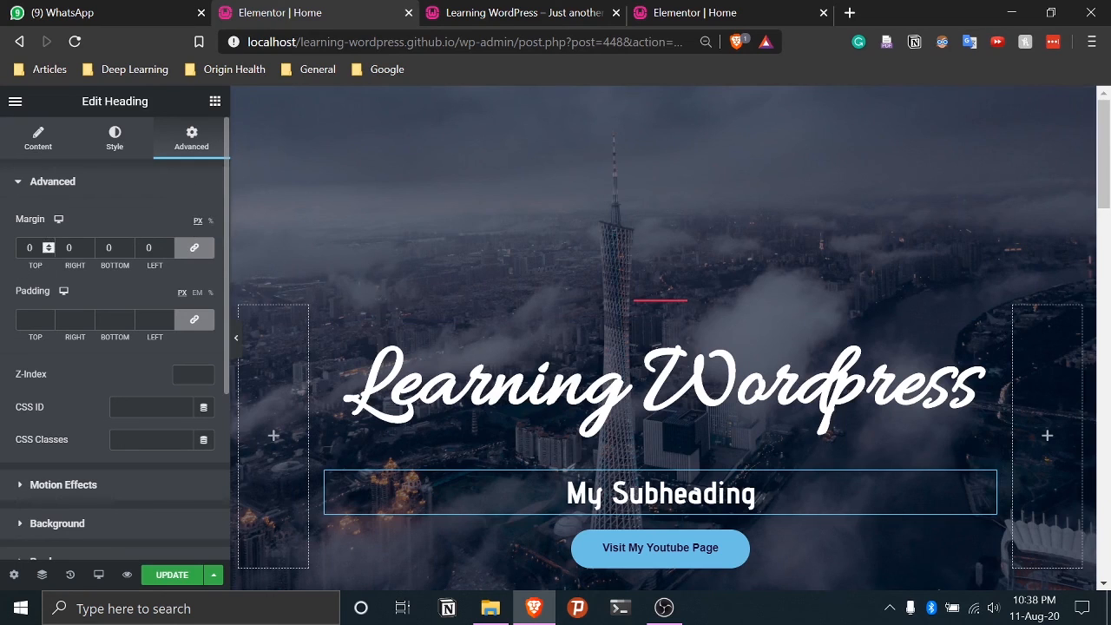
{"action": "left_click", "coordinate": [48, 245]}
{"action": "left_click", "coordinate": [49, 245]}
{"action": "left_click", "coordinate": [49, 244]}
{"action": "left_click", "coordinate": [49, 251]}
{"action": "left_click", "coordinate": [49, 252]}
{"action": "left_click", "coordinate": [48, 252]}
{"action": "left_click", "coordinate": [192, 249]}
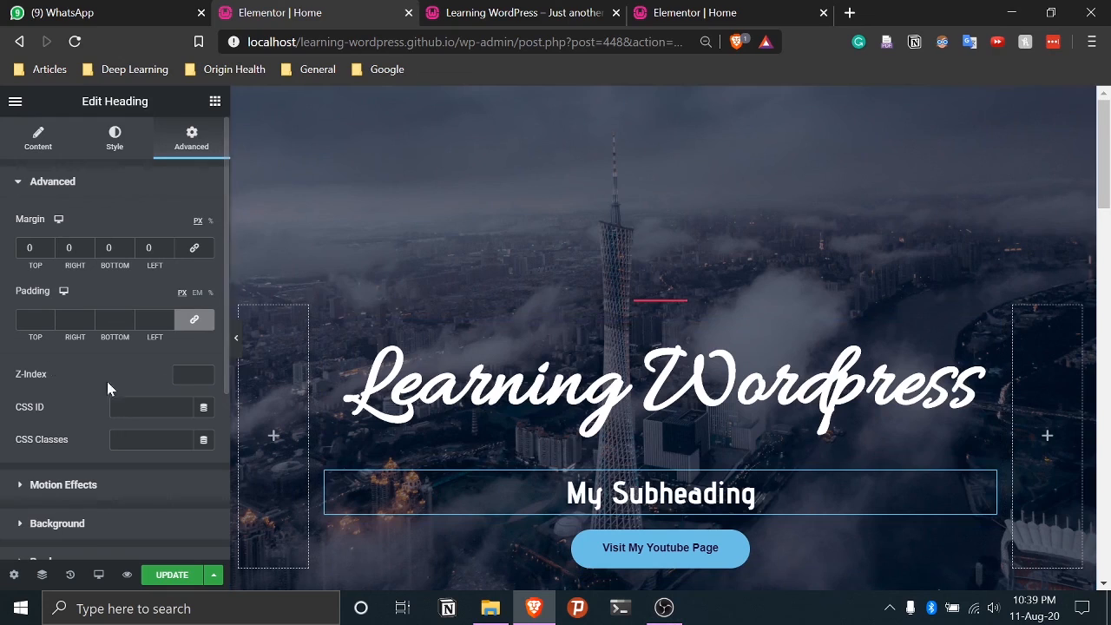
{"action": "left_click", "coordinate": [90, 247]}
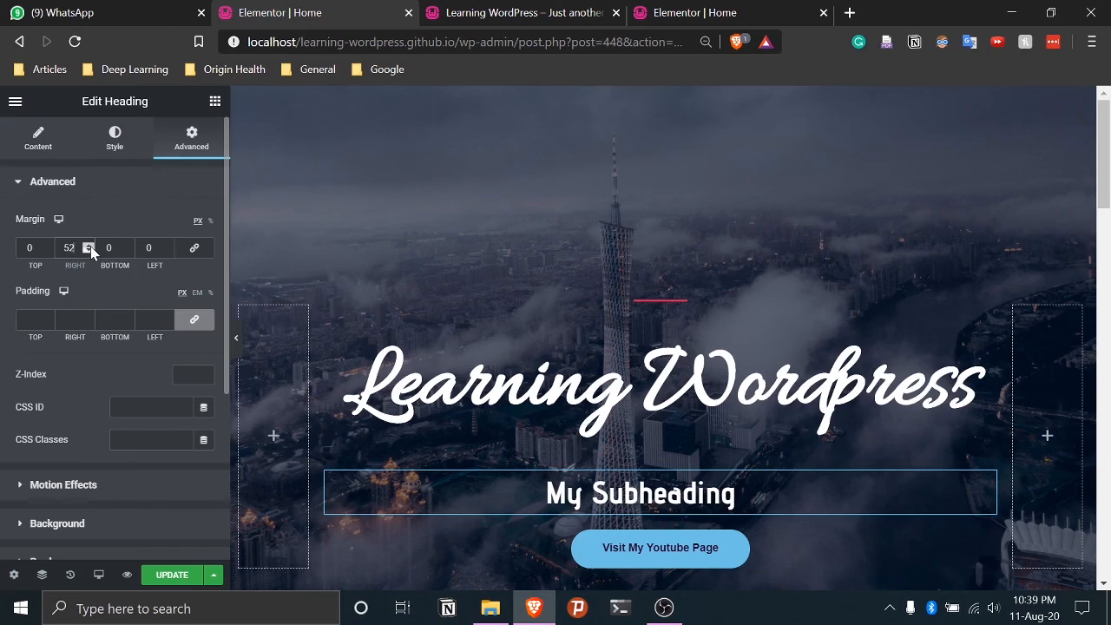
{"action": "type", "text": "0"}
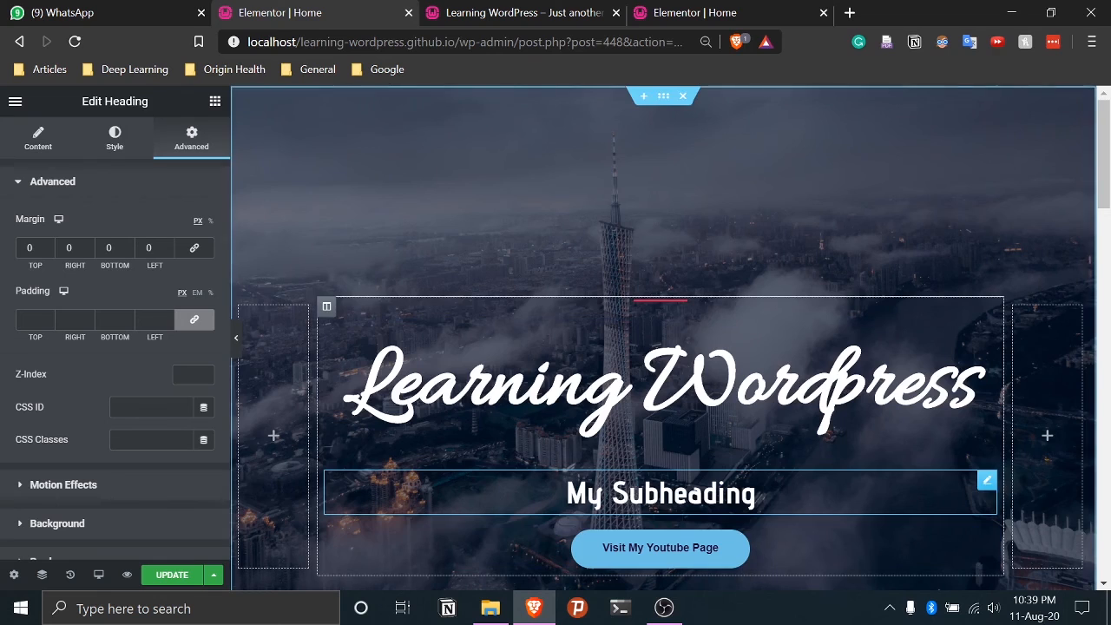
Set the subheading's top margin to -44 px and bottom margin to 27 px, and update the page
{"action": "left_click", "coordinate": [755, 494]}
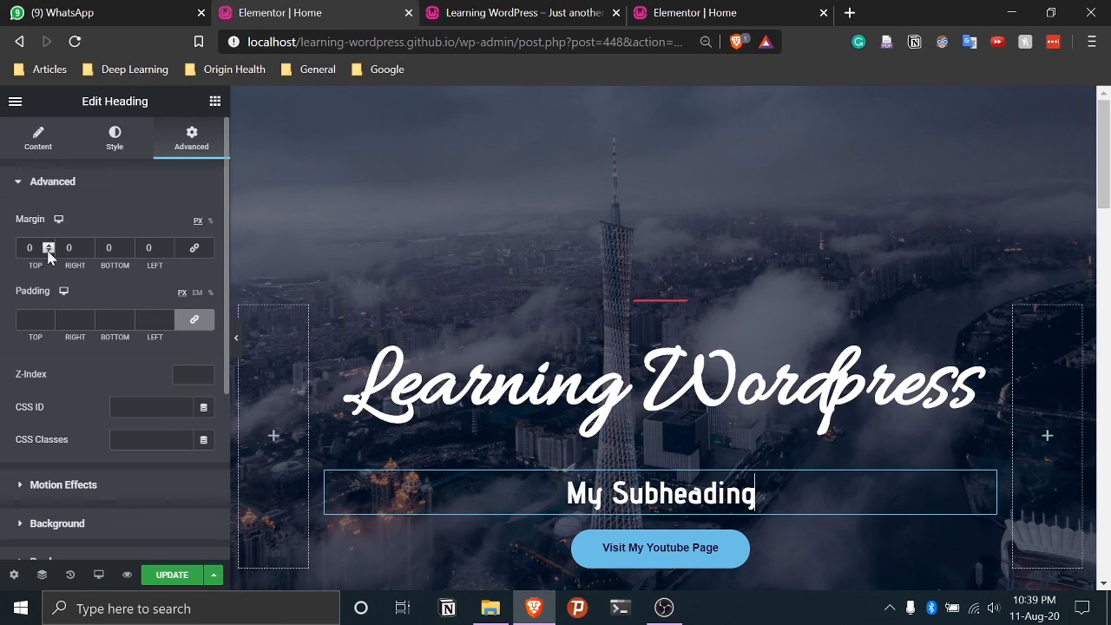
{"action": "left_click_drag", "start_coordinate": [47, 252], "coordinate": [48, 245]}
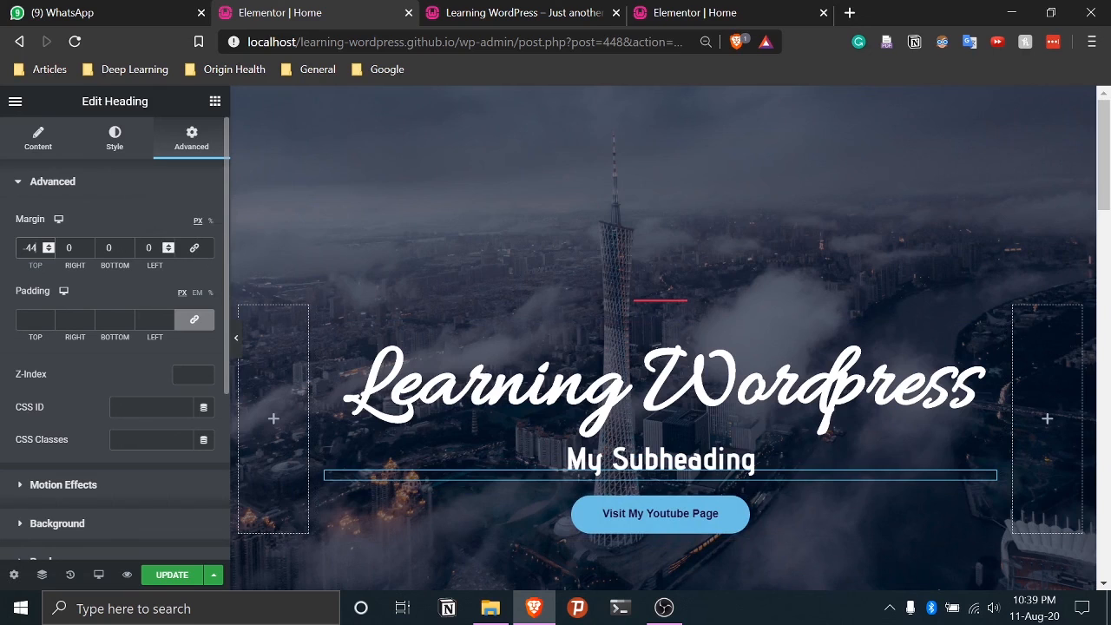
{"action": "left_click_drag", "start_coordinate": [130, 246], "coordinate": [130, 246]}
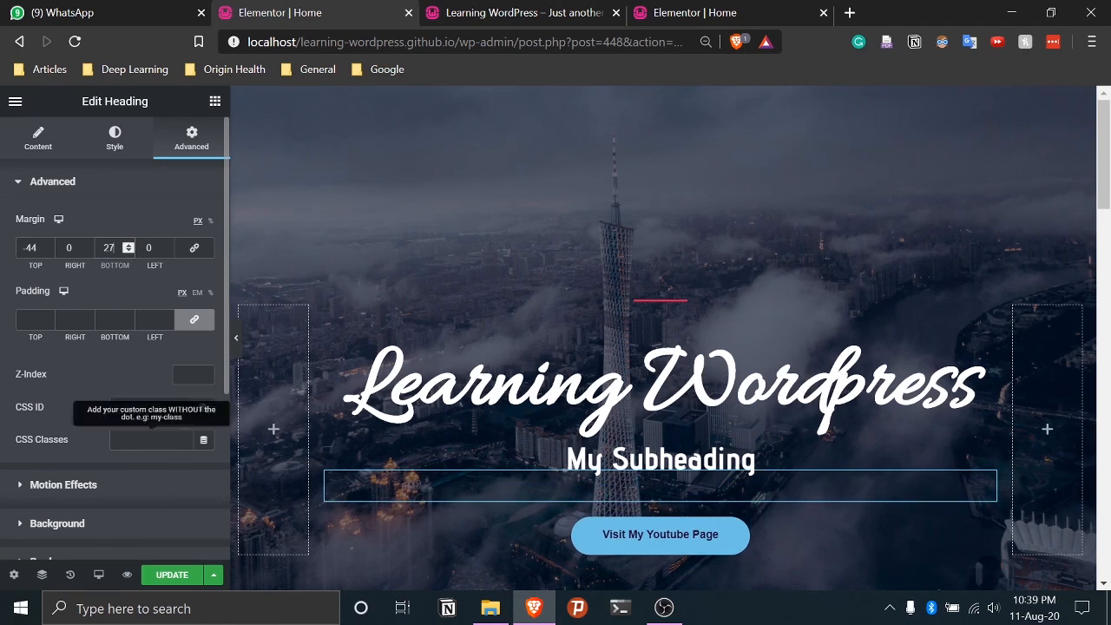
{"action": "left_click", "coordinate": [184, 575]}
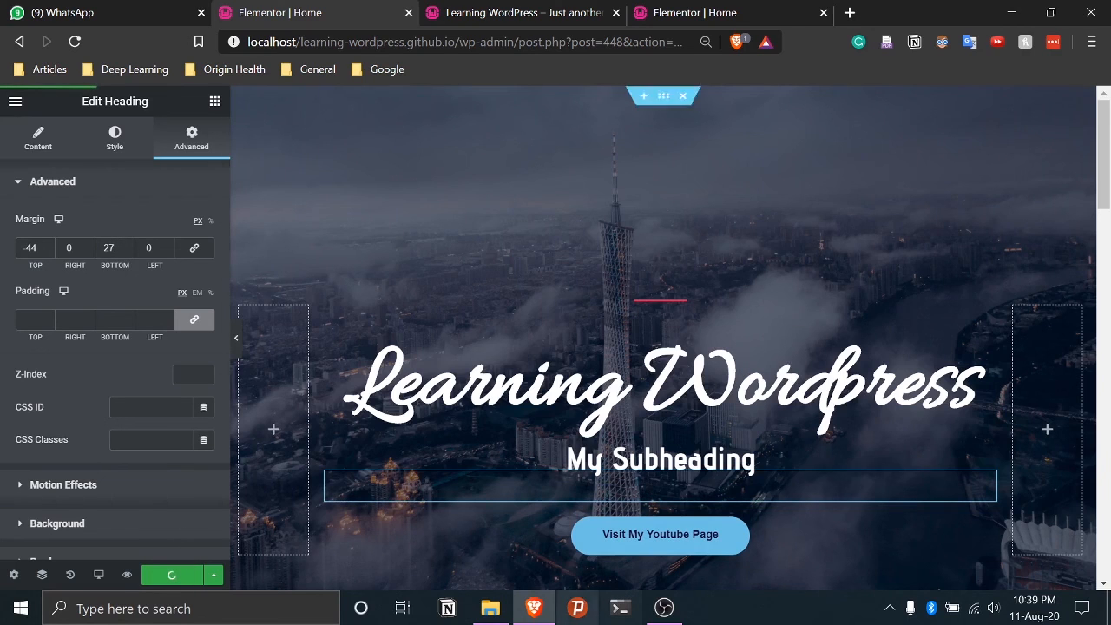
Reload the live site and examine the spacing between the hero title, the subheading and the YouTube button
{"action": "left_click", "coordinate": [486, 12]}
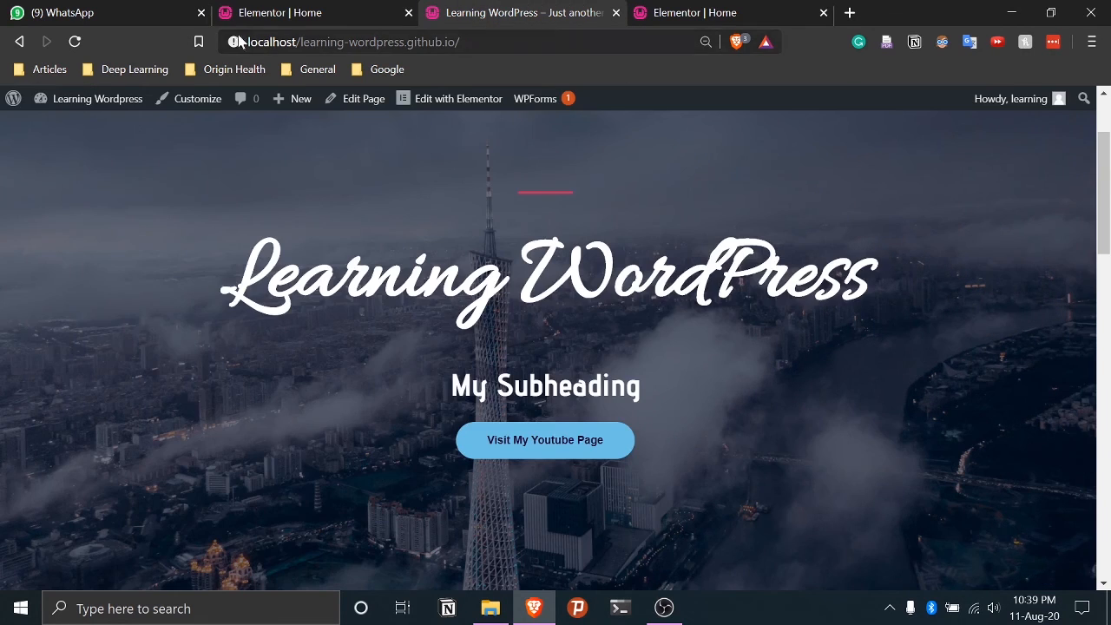
{"action": "left_click", "coordinate": [82, 50]}
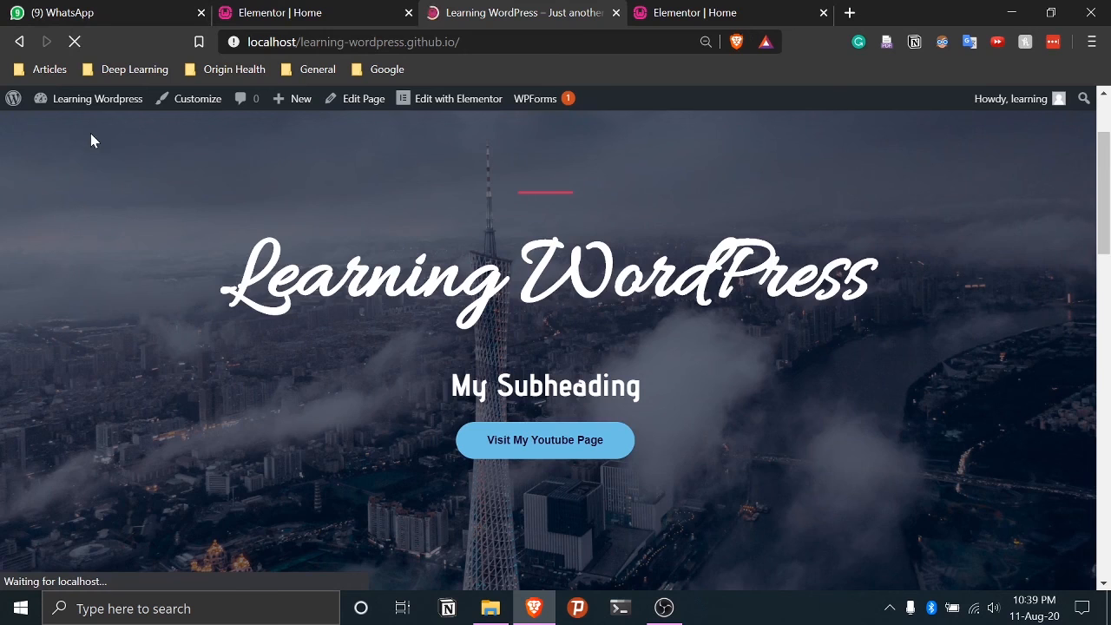
{"action": "scroll", "coordinate": [108, 270], "scroll_direction": "down", "scroll_amount": 2}
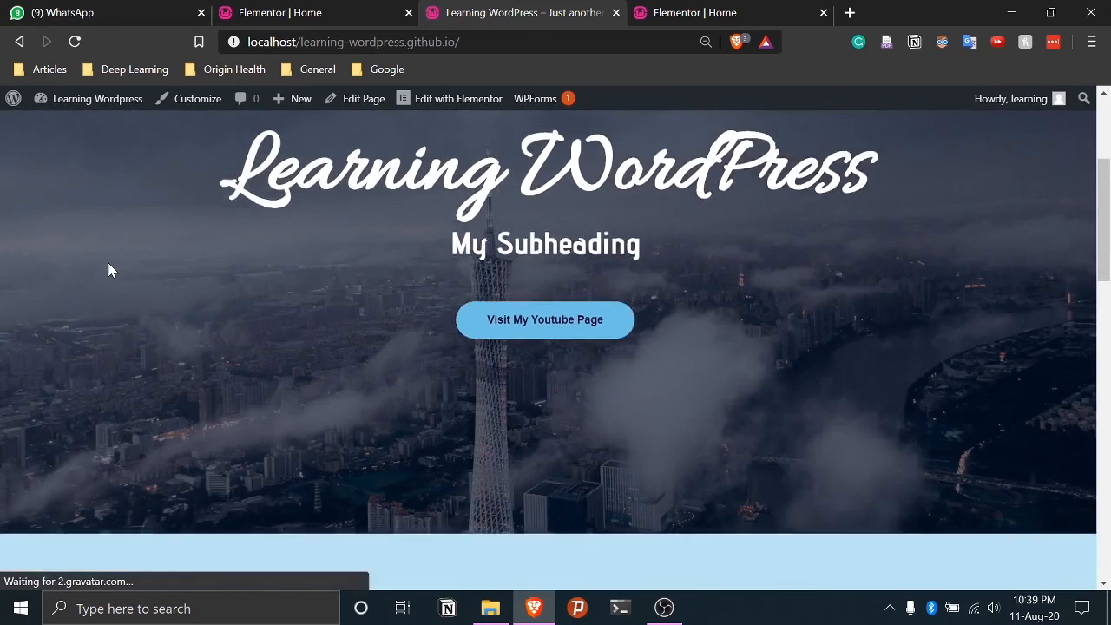
{"action": "scroll", "coordinate": [112, 270], "scroll_direction": "up", "scroll_amount": 2}
{"action": "left_click_drag", "start_coordinate": [896, 294], "coordinate": [147, 169]}
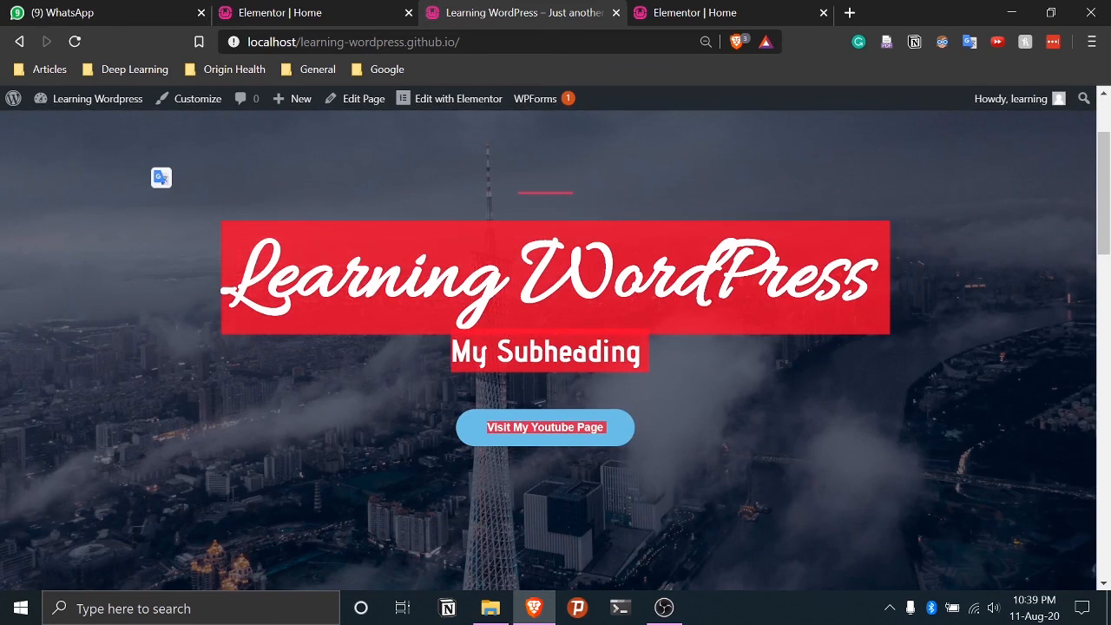
{"action": "left_click", "coordinate": [153, 208]}
{"action": "scroll", "coordinate": [831, 431], "scroll_direction": "up", "scroll_amount": 2}
{"action": "scroll", "coordinate": [832, 431], "scroll_direction": "down", "scroll_amount": 2}
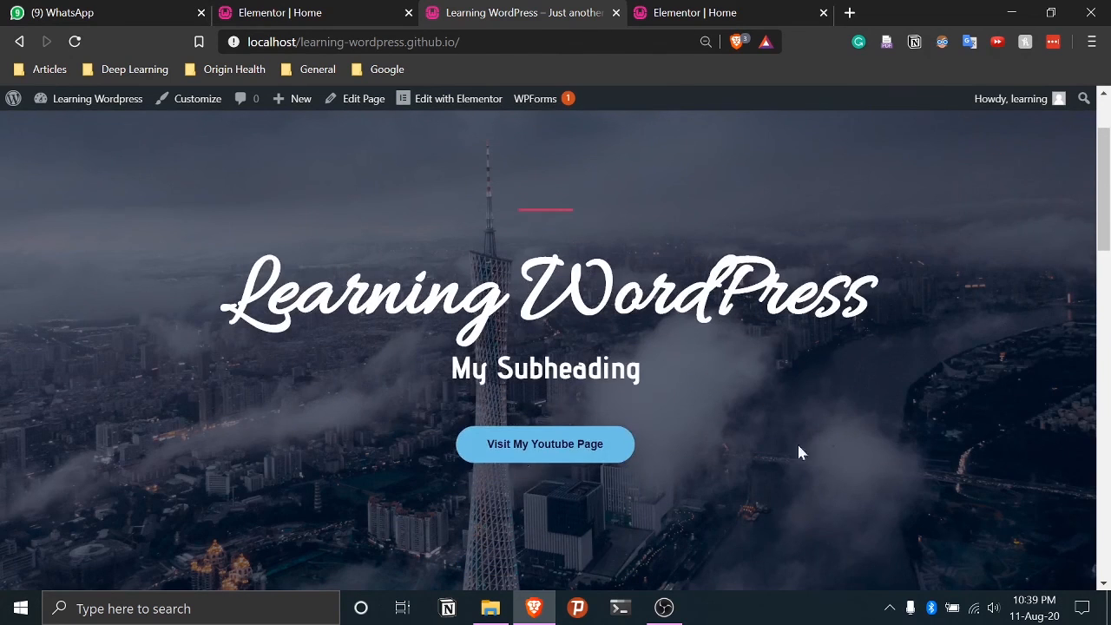
Look over the live page's Gallery, About and Get In Touch sections and return to the hero
{"action": "scroll", "coordinate": [732, 475], "scroll_direction": "down", "scroll_amount": 5}
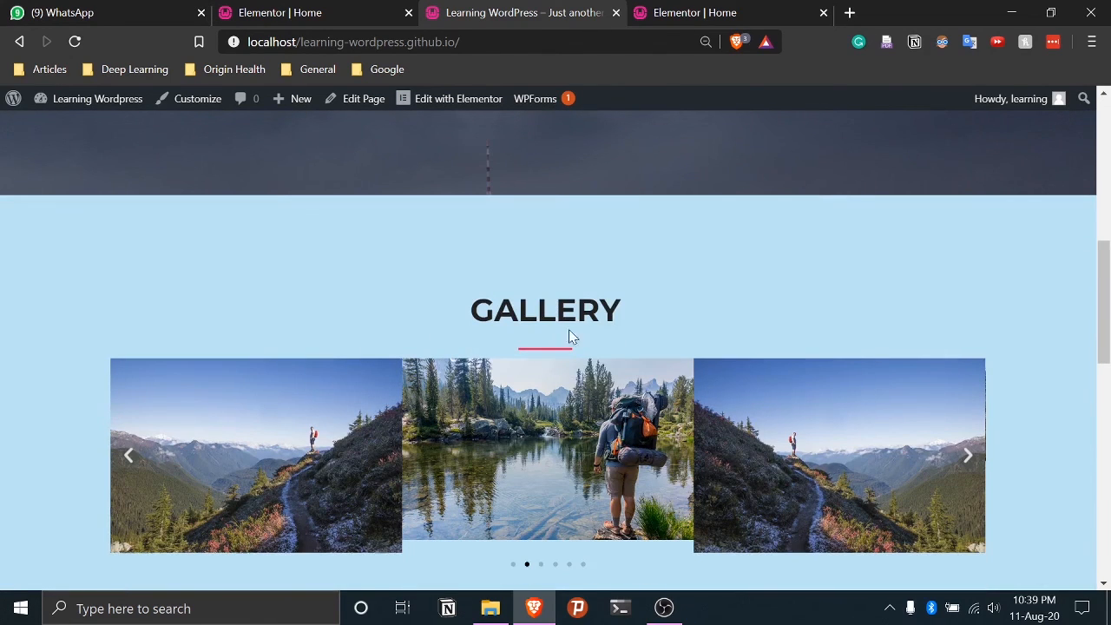
{"action": "scroll", "coordinate": [1107, 557], "scroll_direction": "down", "scroll_amount": 1}
{"action": "scroll", "coordinate": [1066, 522], "scroll_direction": "down", "scroll_amount": 7}
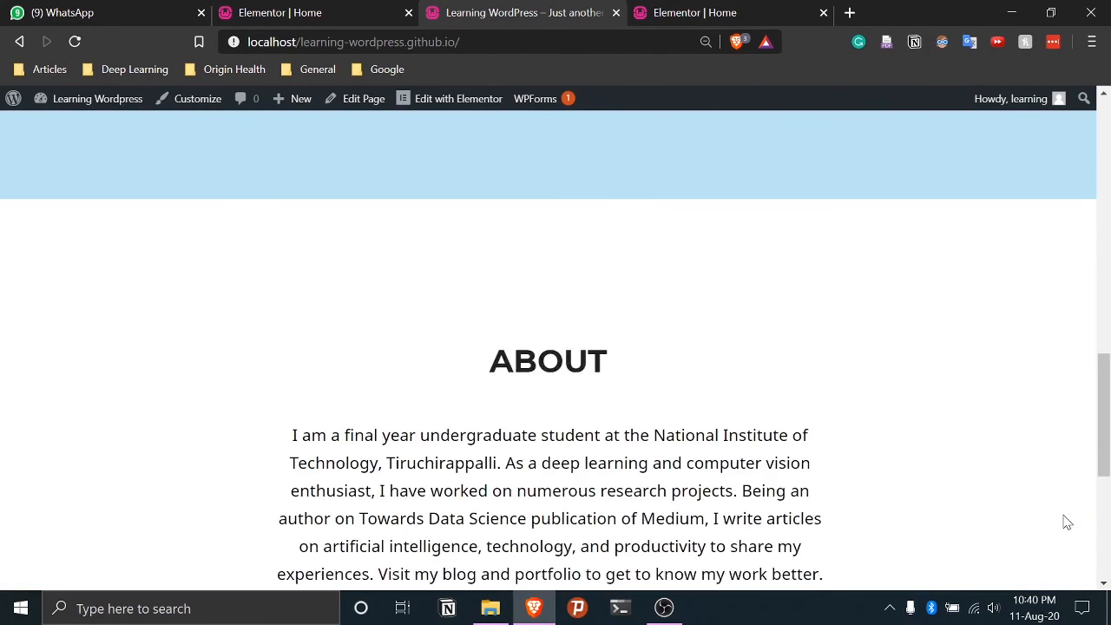
{"action": "scroll", "coordinate": [1065, 522], "scroll_direction": "down", "scroll_amount": 1}
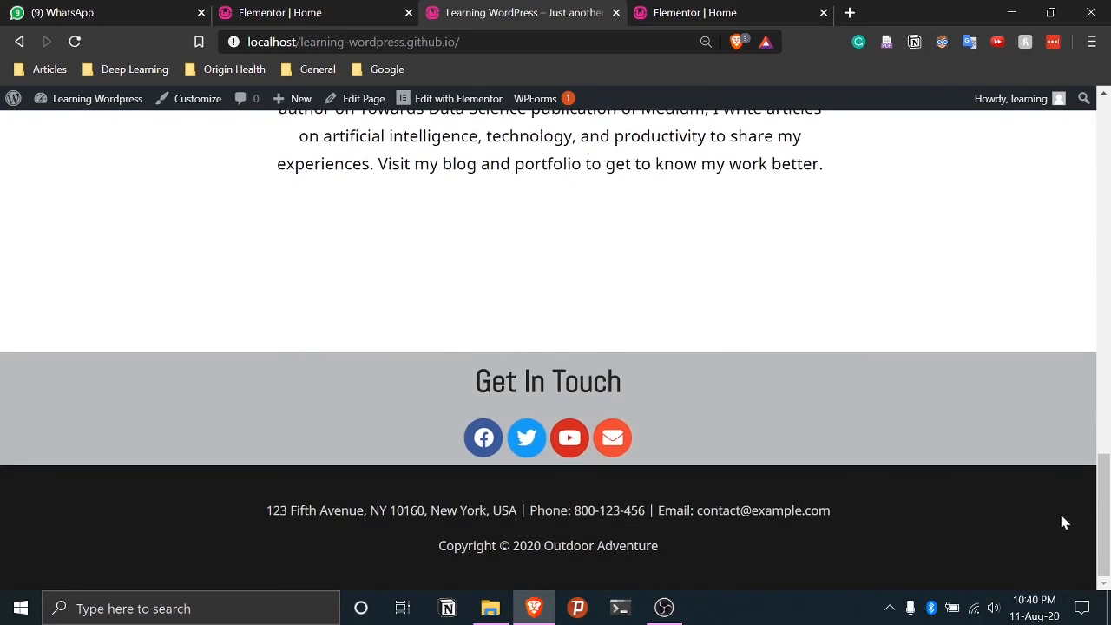
{"action": "scroll", "coordinate": [342, 405], "scroll_direction": "up", "scroll_amount": 15}
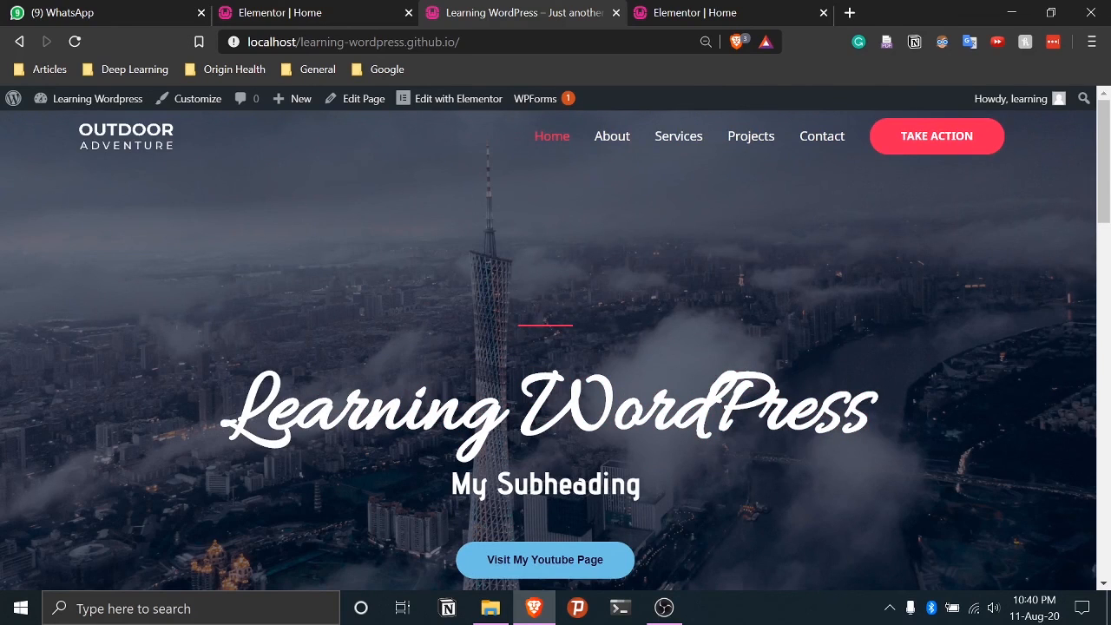
Return to the Elementor editor and give the hero title a Fade In Down entrance animation
{"action": "left_click", "coordinate": [347, 13]}
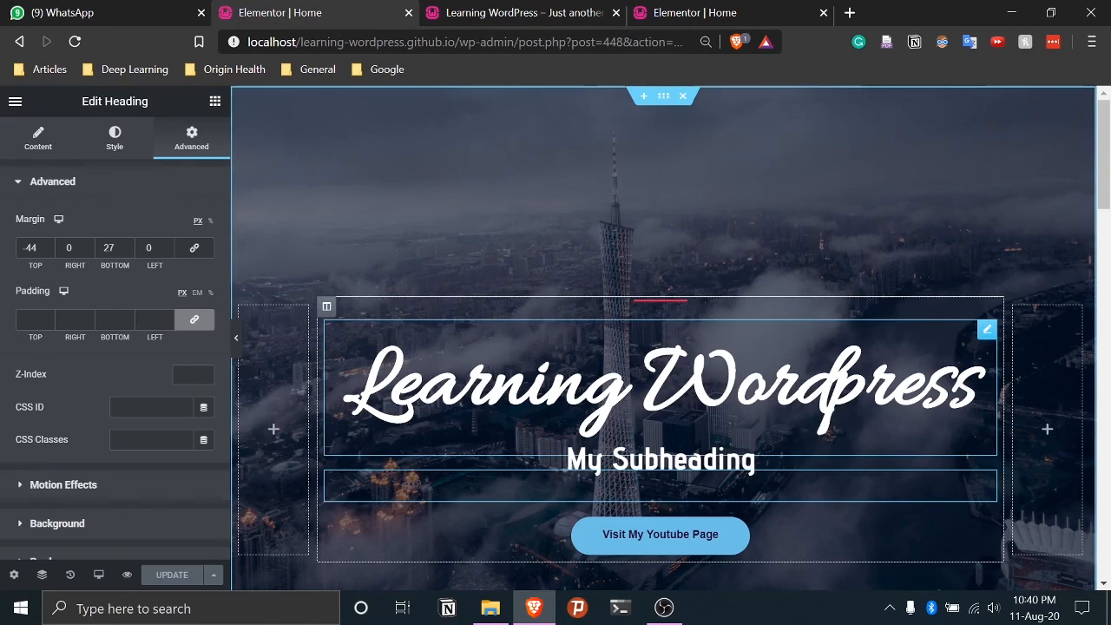
{"action": "left_click", "coordinate": [976, 386]}
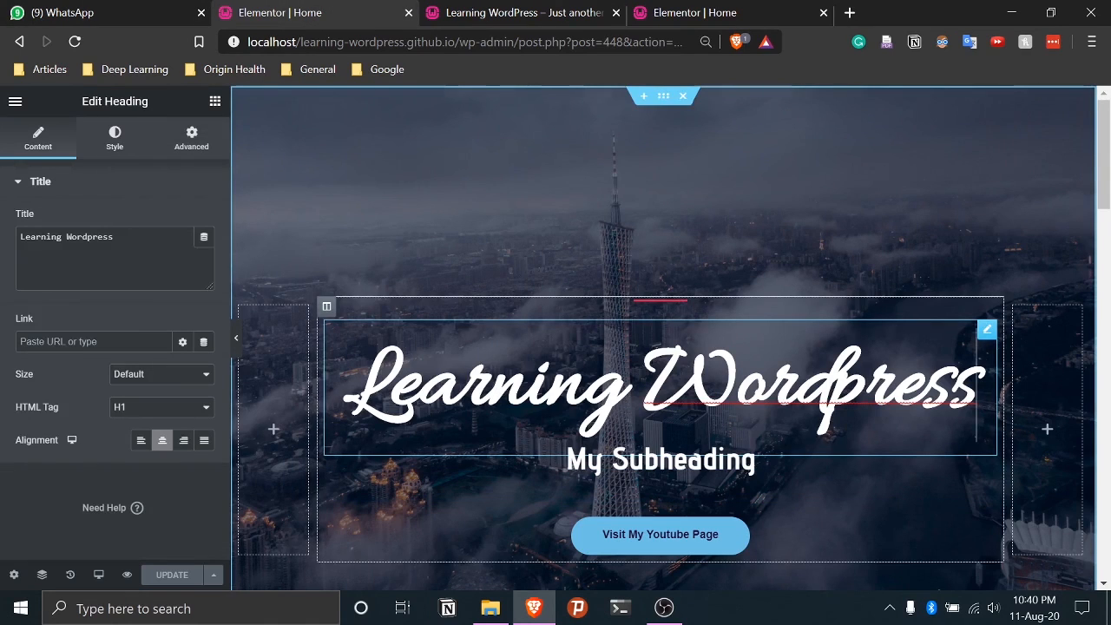
{"action": "left_click", "coordinate": [192, 139]}
{"action": "left_click", "coordinate": [15, 187]}
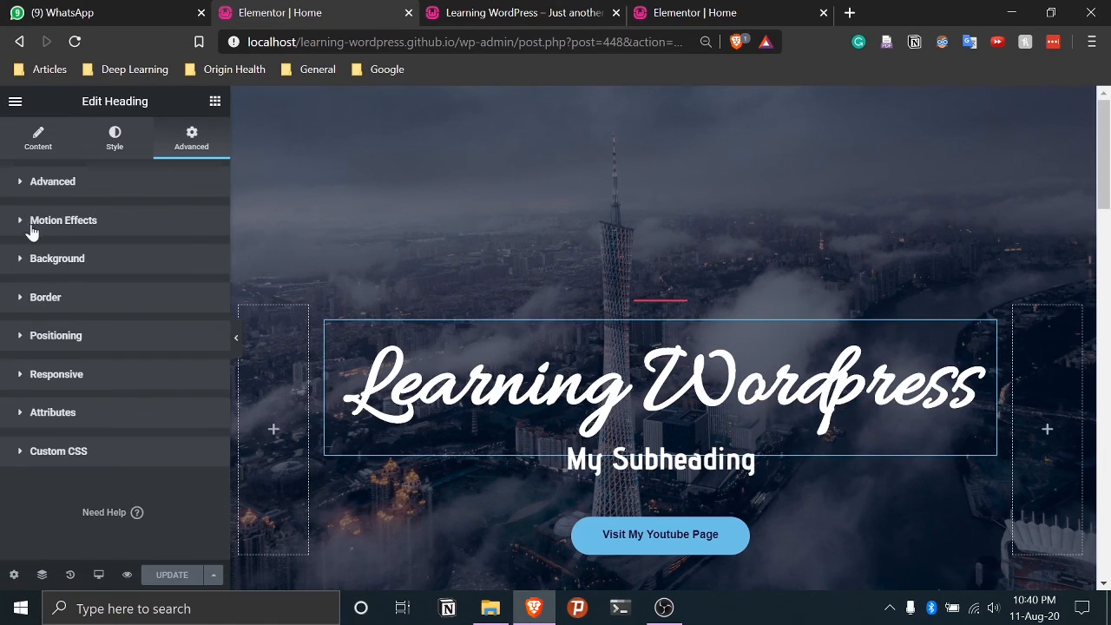
{"action": "left_click", "coordinate": [17, 221]}
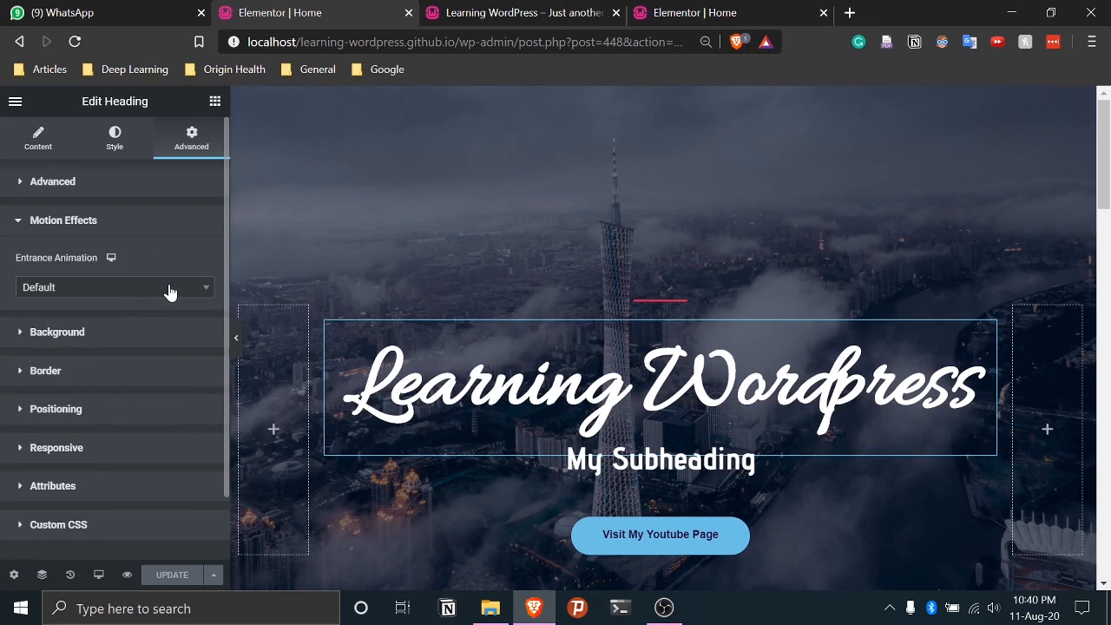
{"action": "left_click", "coordinate": [172, 291]}
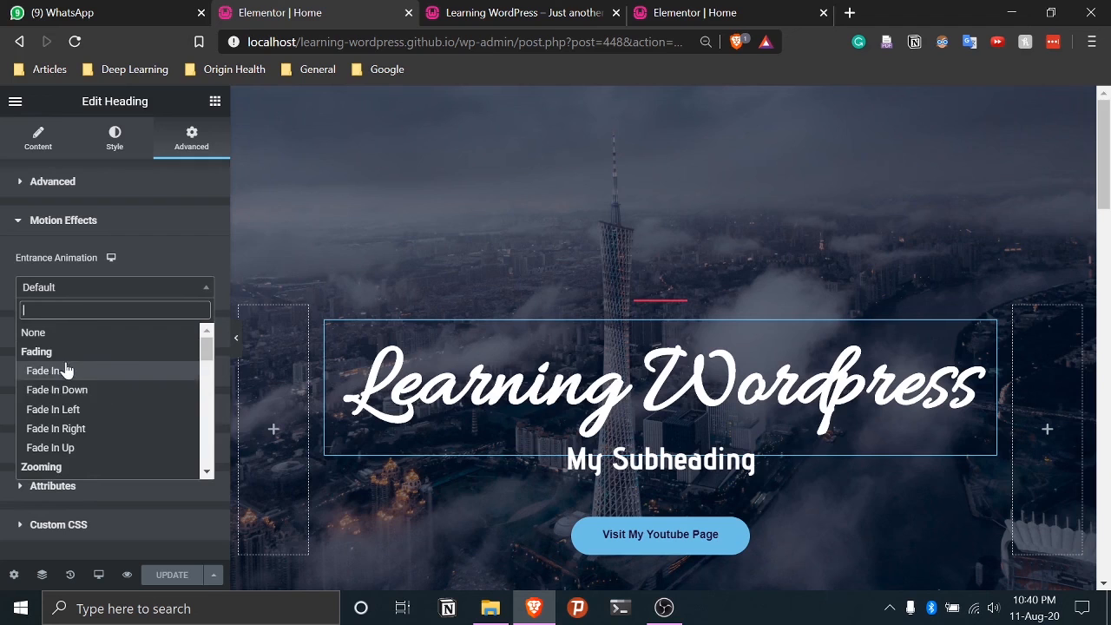
{"action": "left_click", "coordinate": [68, 389]}
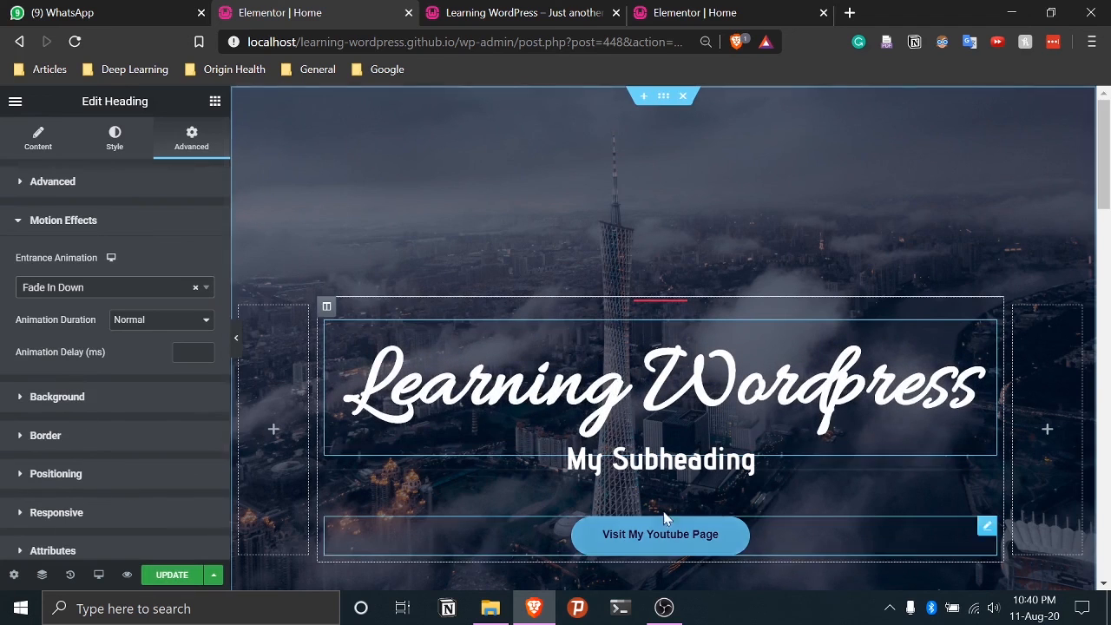
Set the hero subheading's entrance animation to Fade In Down
{"action": "left_click", "coordinate": [755, 460]}
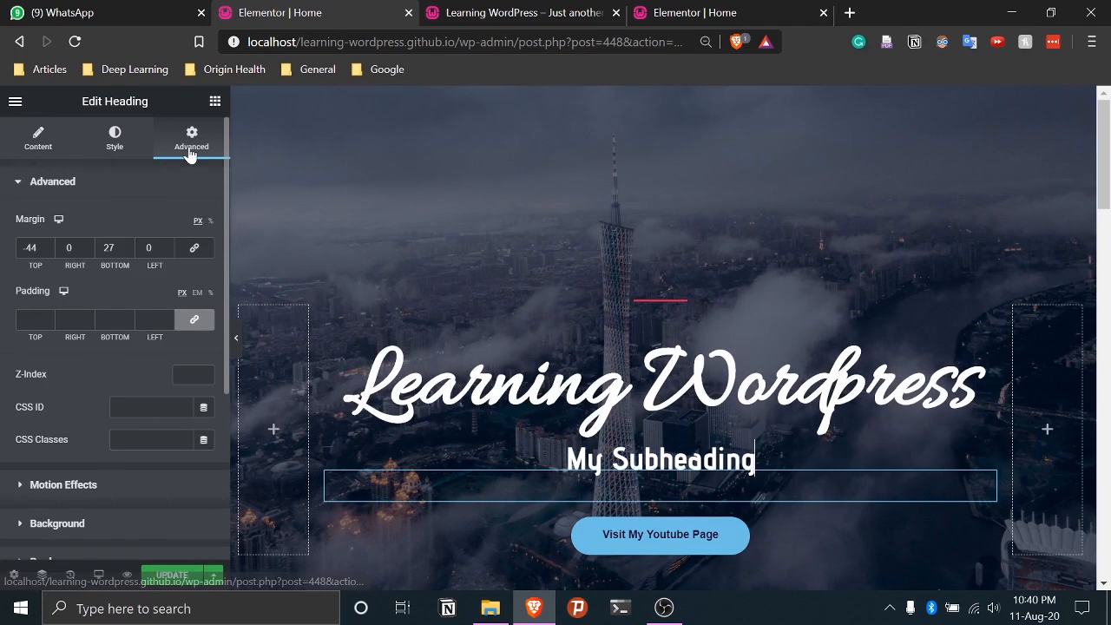
{"action": "left_click", "coordinate": [68, 488]}
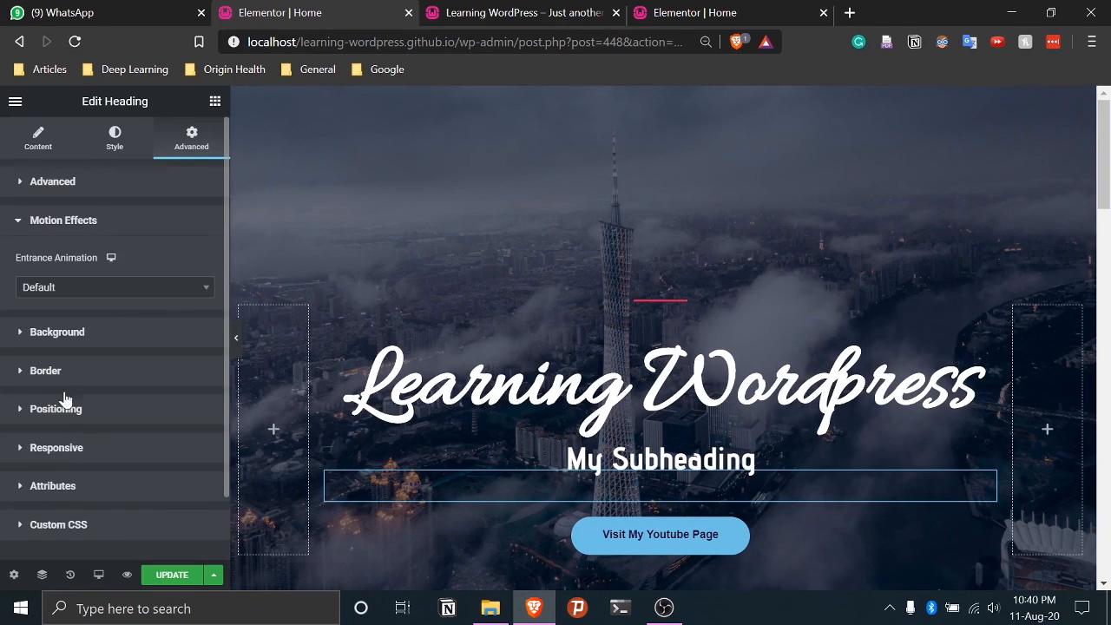
{"action": "left_click", "coordinate": [85, 287]}
{"action": "left_click", "coordinate": [84, 390]}
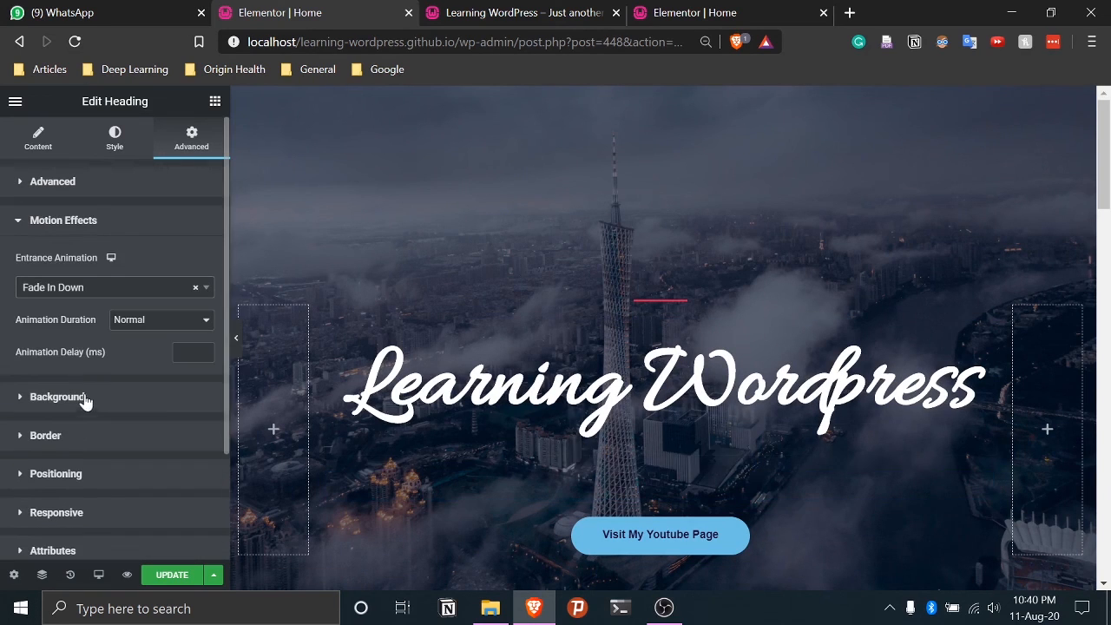
Set the YouTube button's entrance animation to Fade In Up and update the page
{"action": "left_click", "coordinate": [794, 546]}
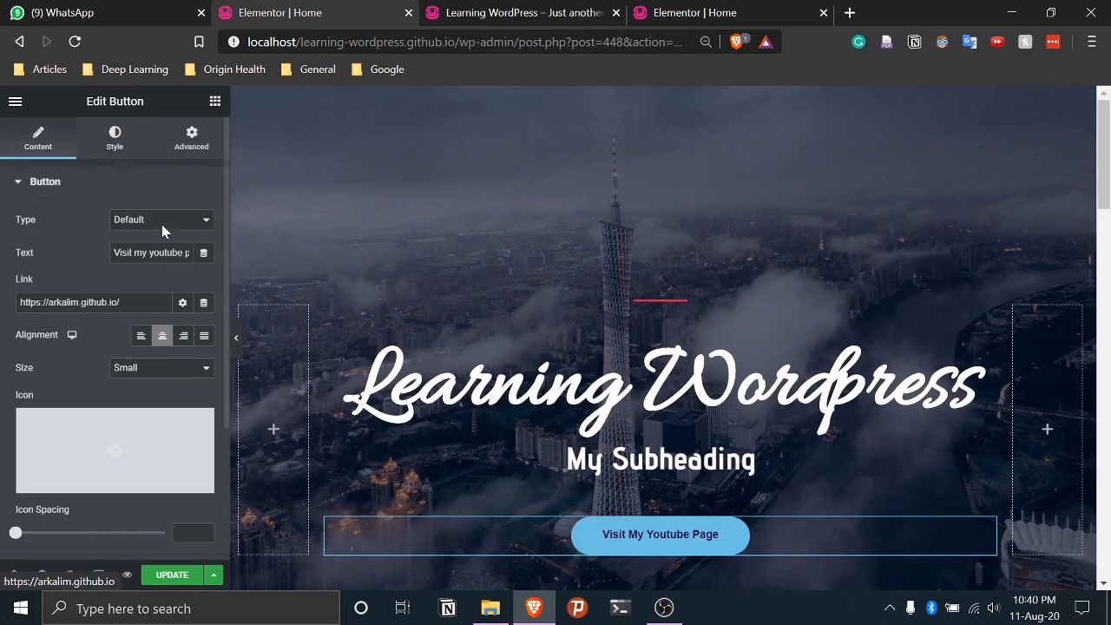
{"action": "left_click", "coordinate": [178, 227]}
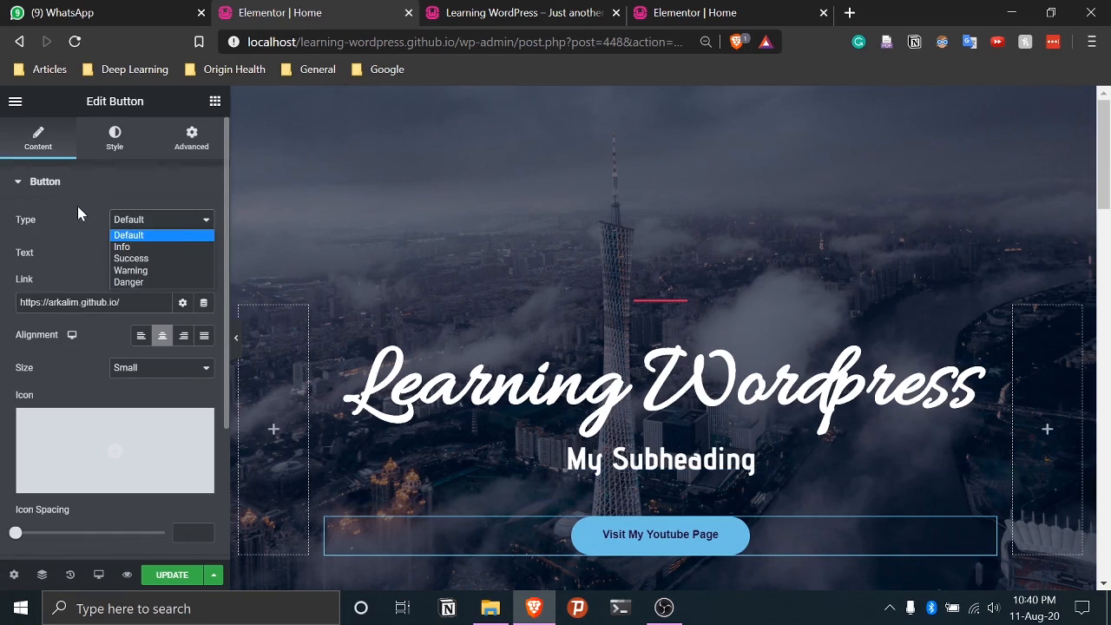
{"action": "left_click", "coordinate": [113, 184]}
{"action": "left_click", "coordinate": [191, 150]}
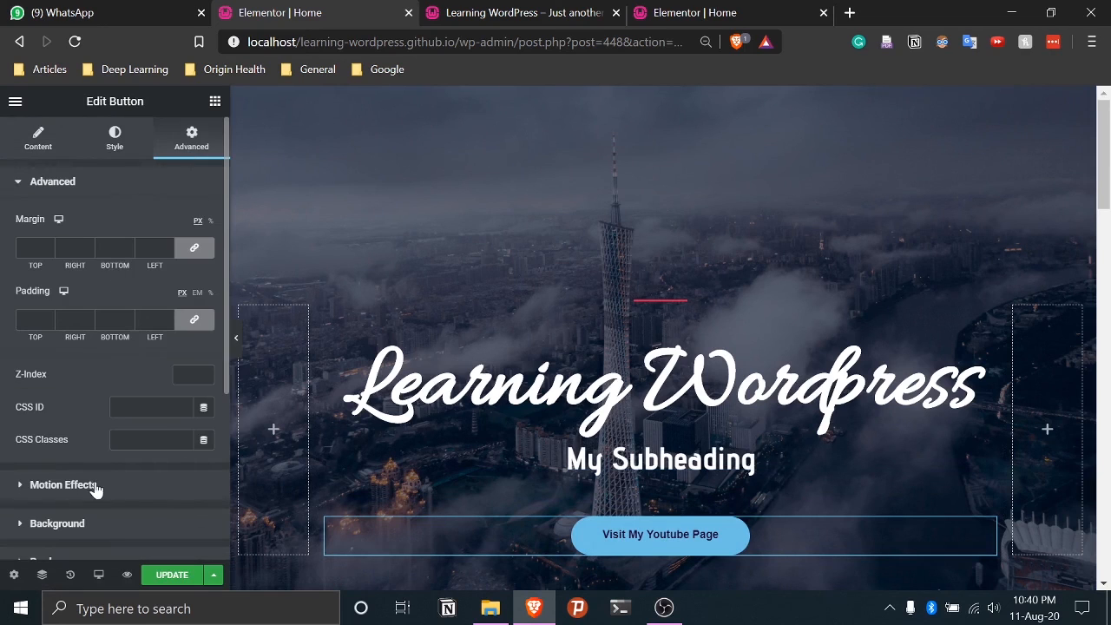
{"action": "left_click", "coordinate": [62, 484]}
{"action": "left_click", "coordinate": [83, 290]}
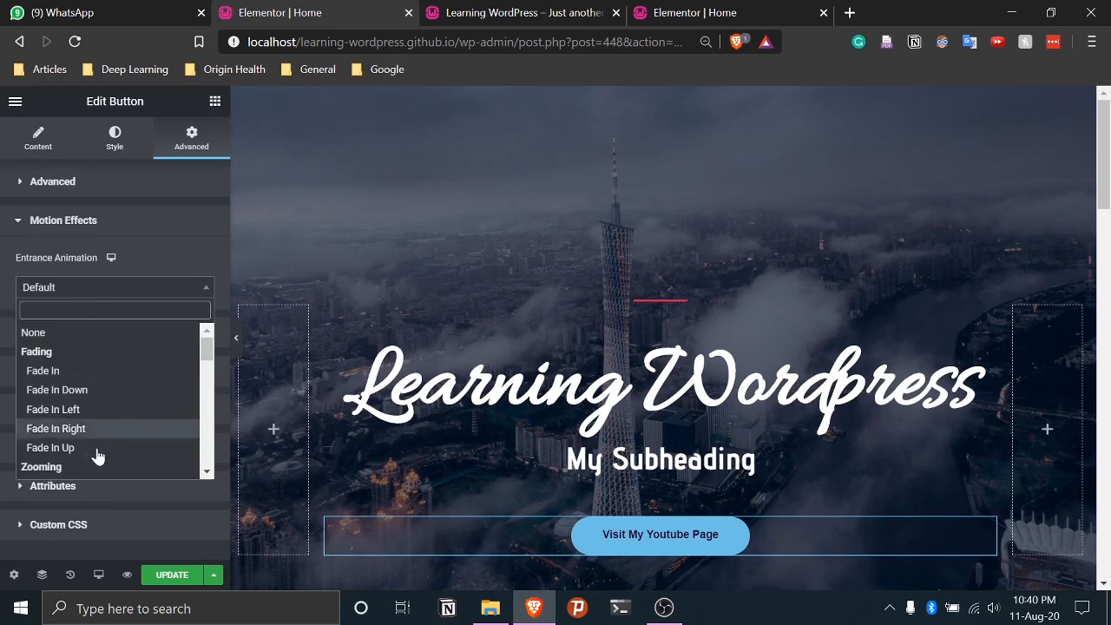
{"action": "scroll", "coordinate": [95, 450], "scroll_direction": "down", "scroll_amount": 2}
{"action": "scroll", "coordinate": [93, 382], "scroll_direction": "up", "scroll_amount": 2}
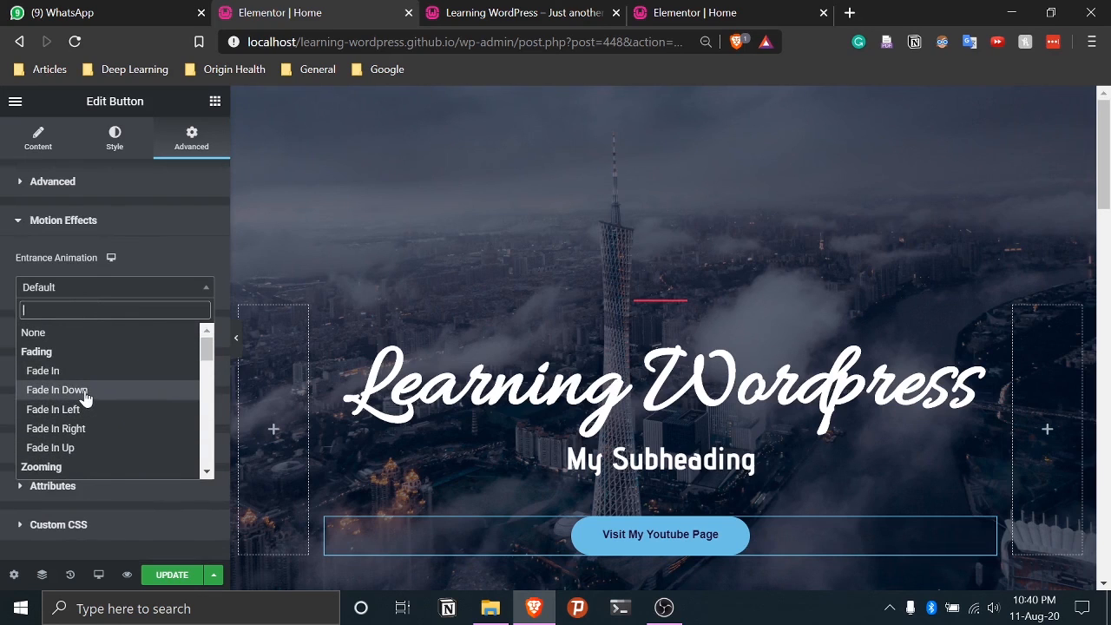
{"action": "left_click", "coordinate": [84, 448]}
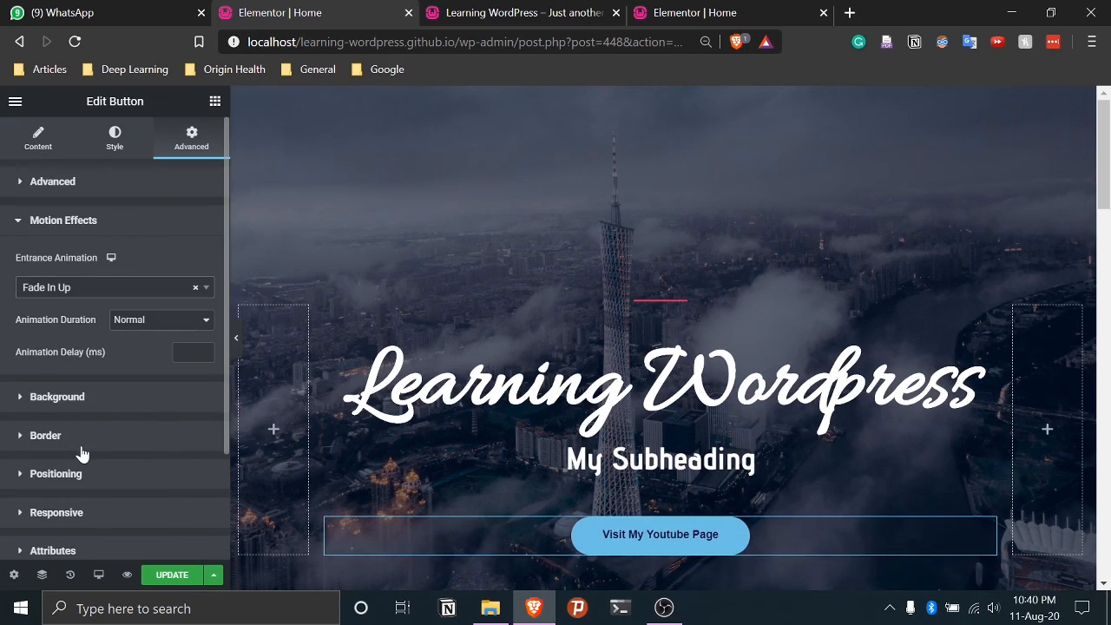
{"action": "left_click", "coordinate": [172, 575]}
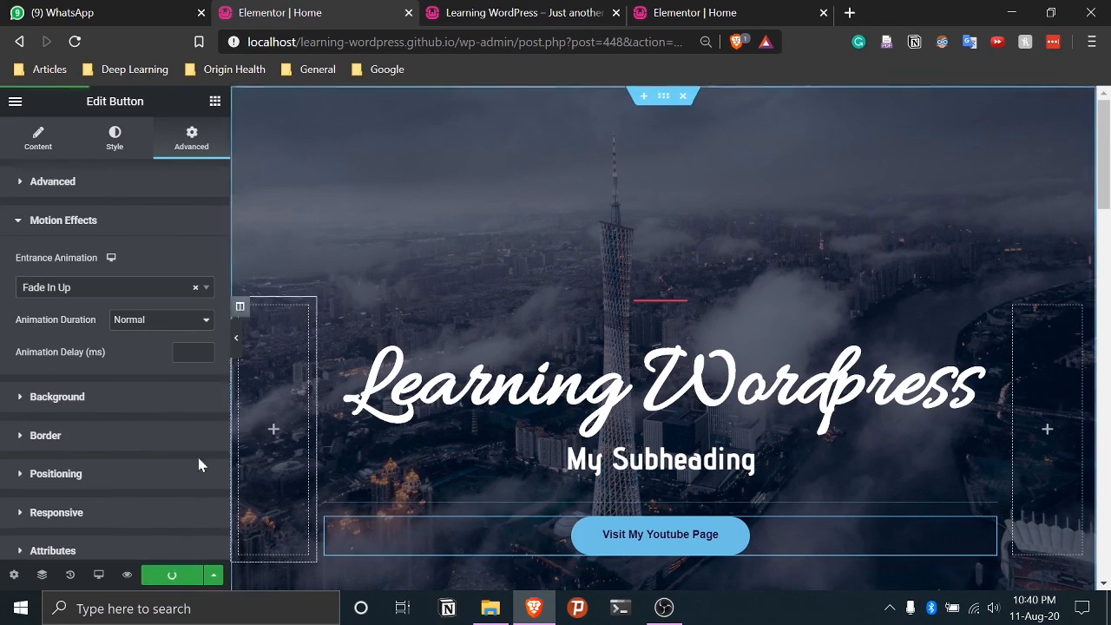
Switch to the live site and look through the page from the hero down to the Get In Touch section
{"action": "left_click", "coordinate": [516, 10]}
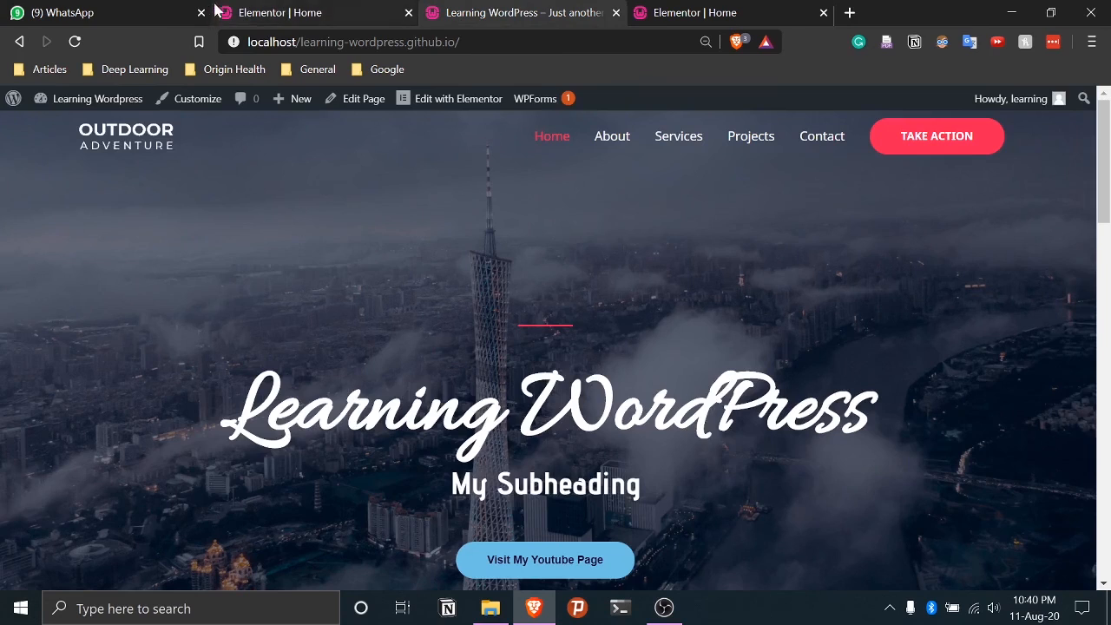
{"action": "scroll", "coordinate": [80, 272], "scroll_direction": "down", "scroll_amount": 2}
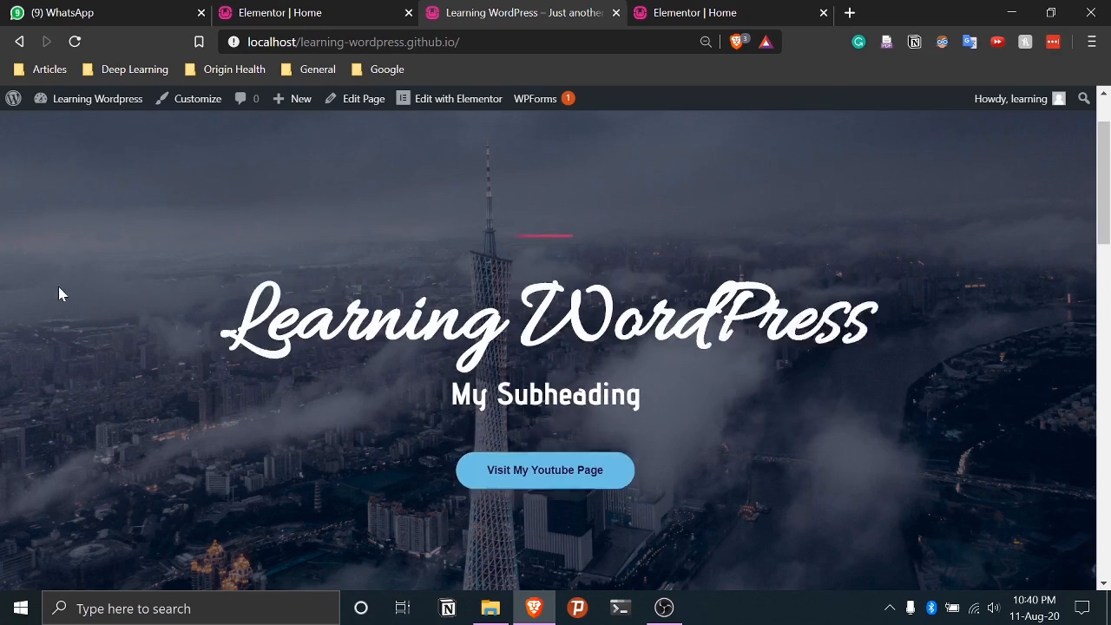
{"action": "scroll", "coordinate": [78, 339], "scroll_direction": "down", "scroll_amount": 10}
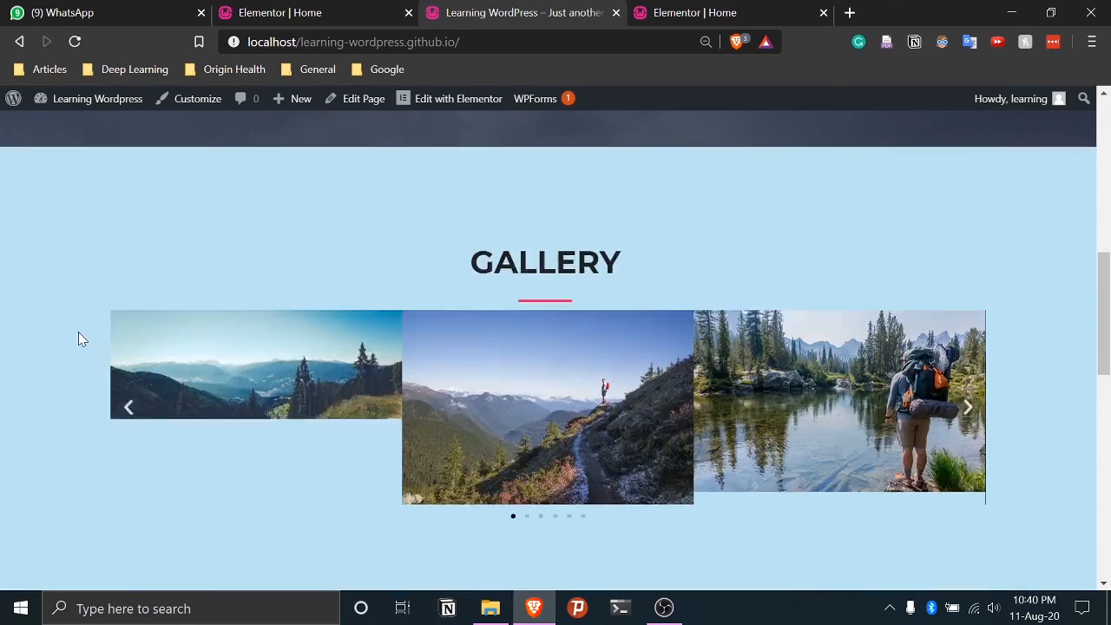
{"action": "scroll", "coordinate": [76, 340], "scroll_direction": "down", "scroll_amount": 5}
{"action": "scroll", "coordinate": [65, 356], "scroll_direction": "up", "scroll_amount": 2}
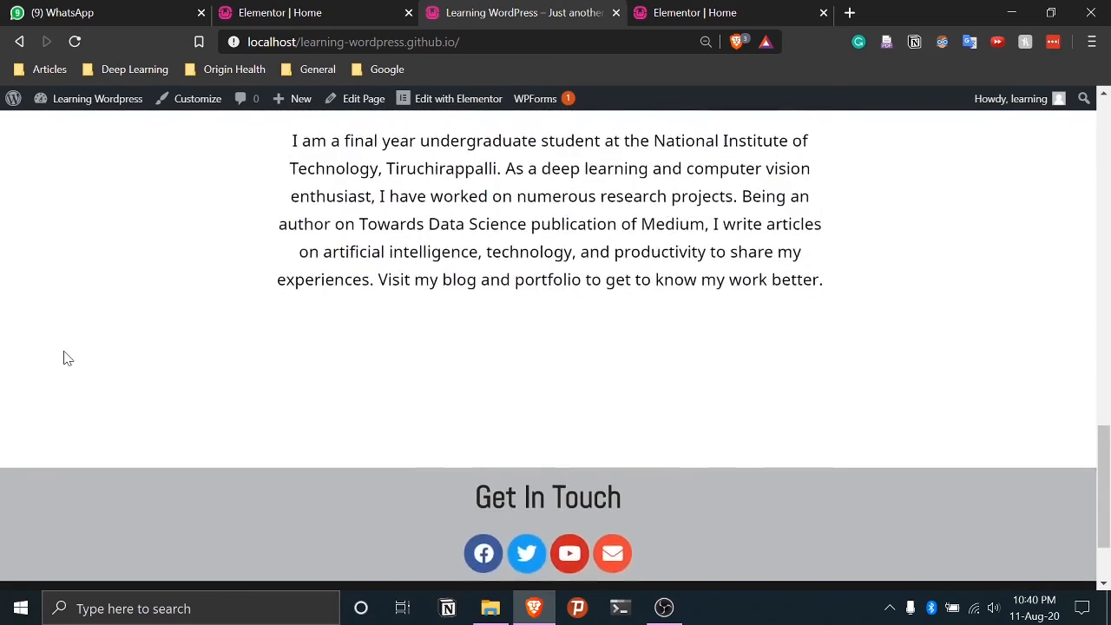